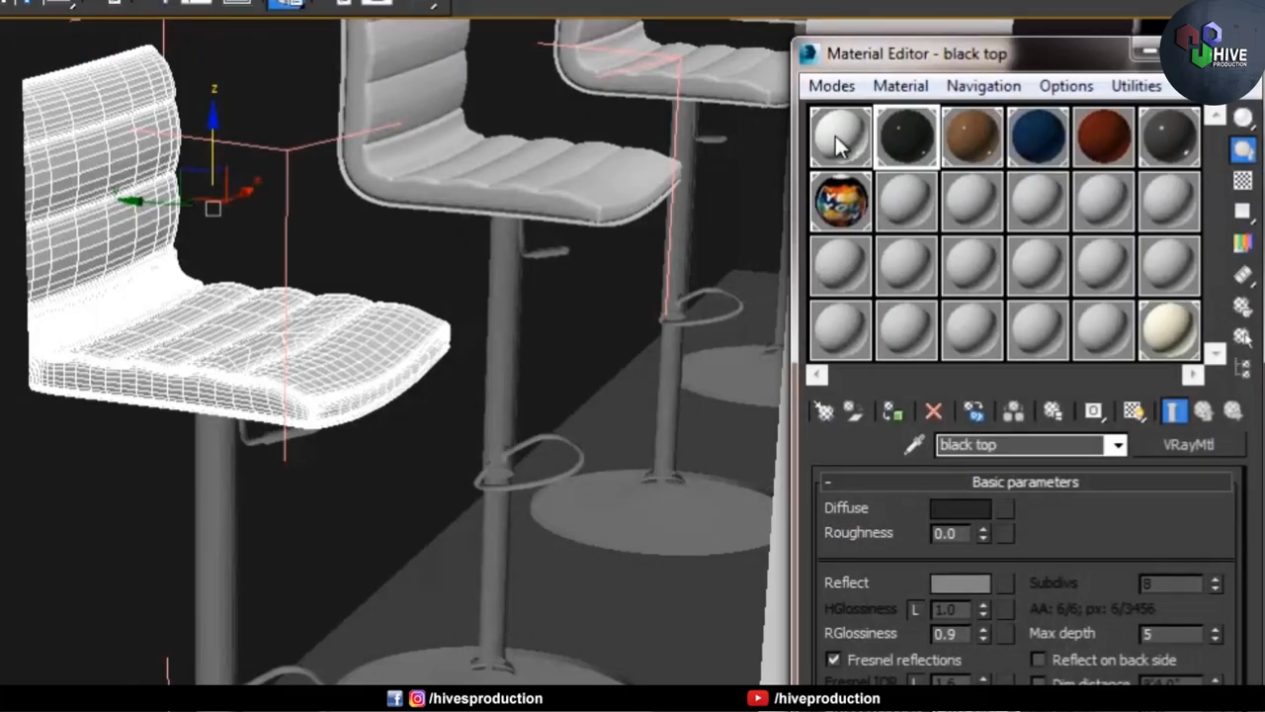
pyautogui.click(836, 136)
pyautogui.click(892, 410)
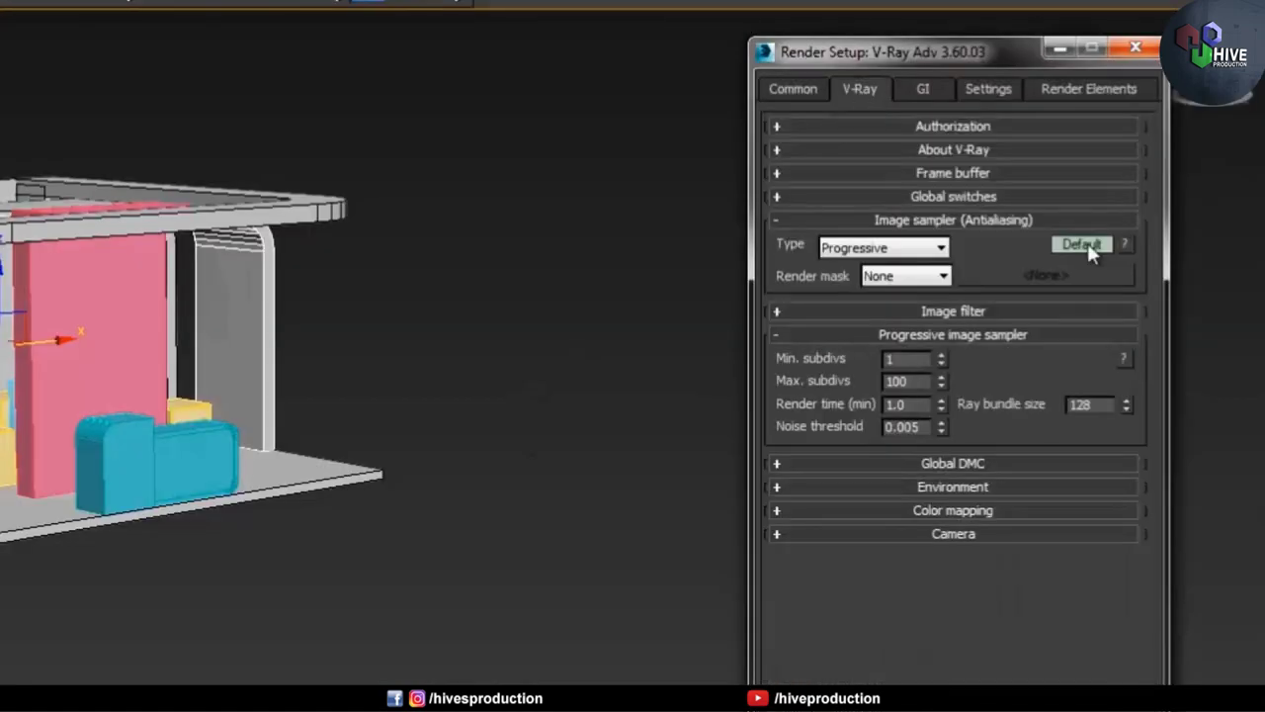
pyautogui.click(1084, 243)
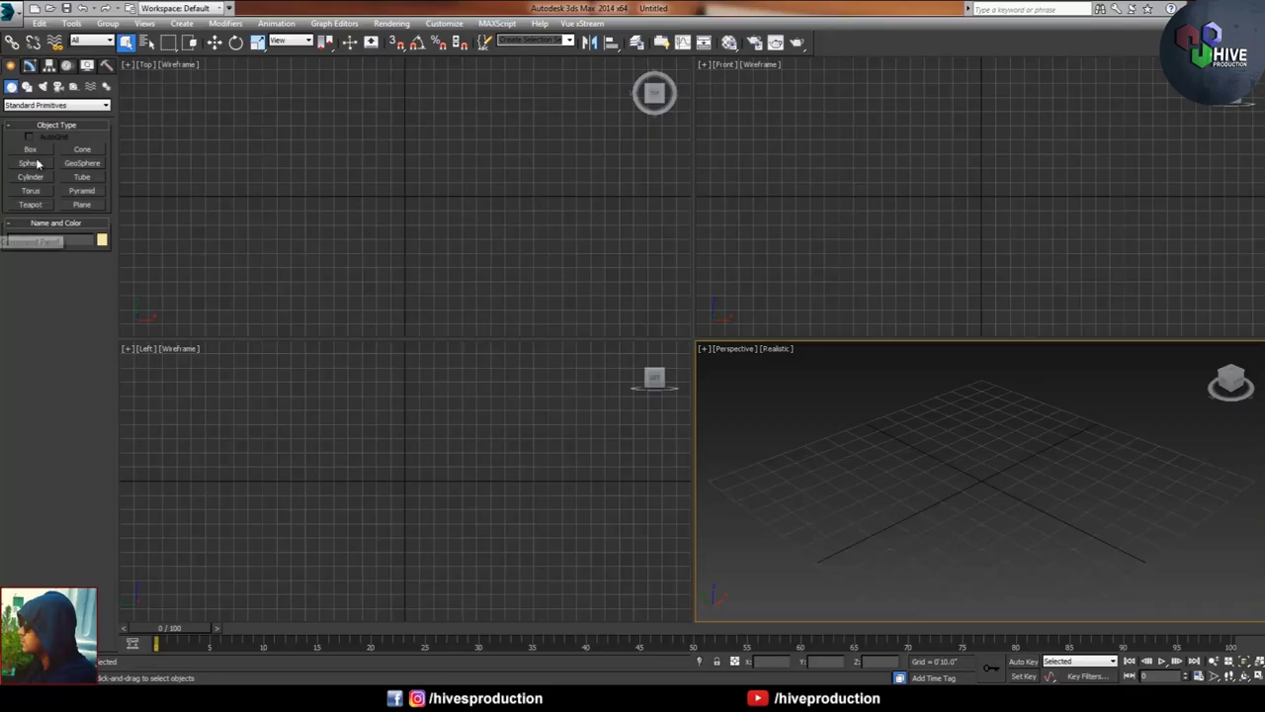
# Create a thin floor box in the Top view with length and width 20'0" and centre it on the origin.
pyautogui.click(30, 150)
pyautogui.moveTo(268, 116); pyautogui.dragTo(482, 267)
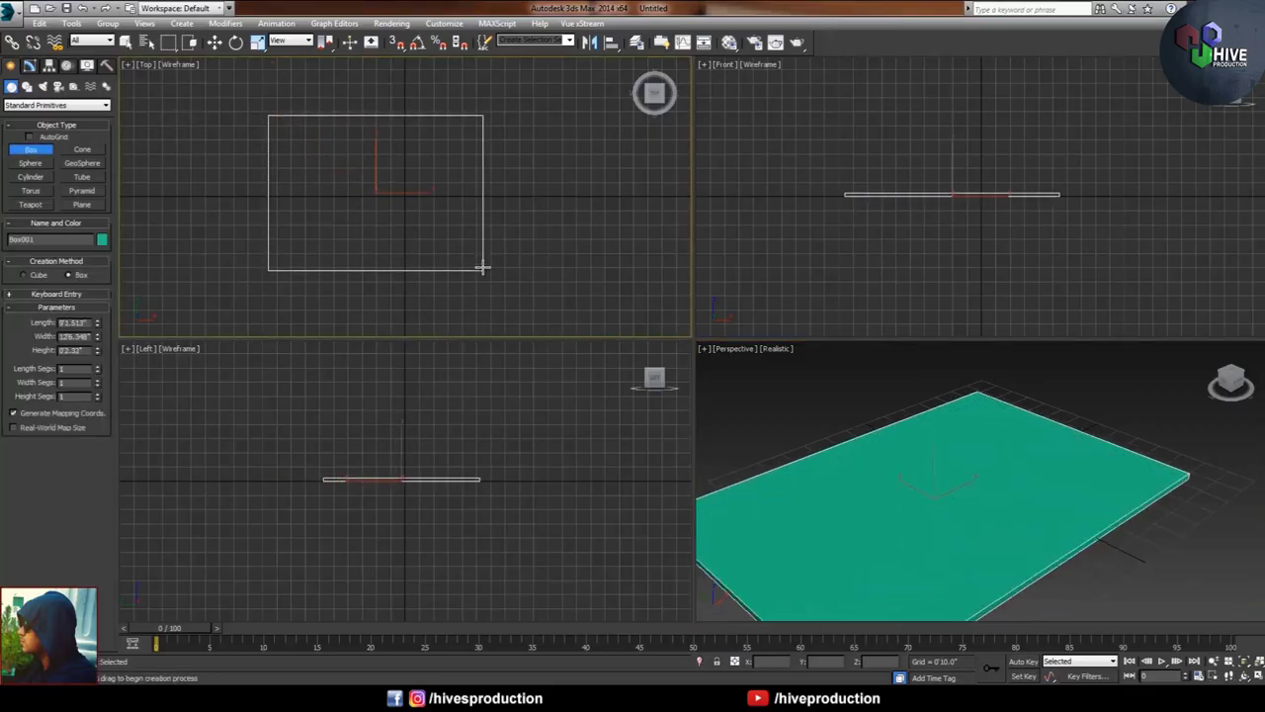
pyautogui.write('200')
pyautogui.press('Tab')
pyautogui.write('200')
pyautogui.press('Return')
pyautogui.scroll(-5, 386, 187)
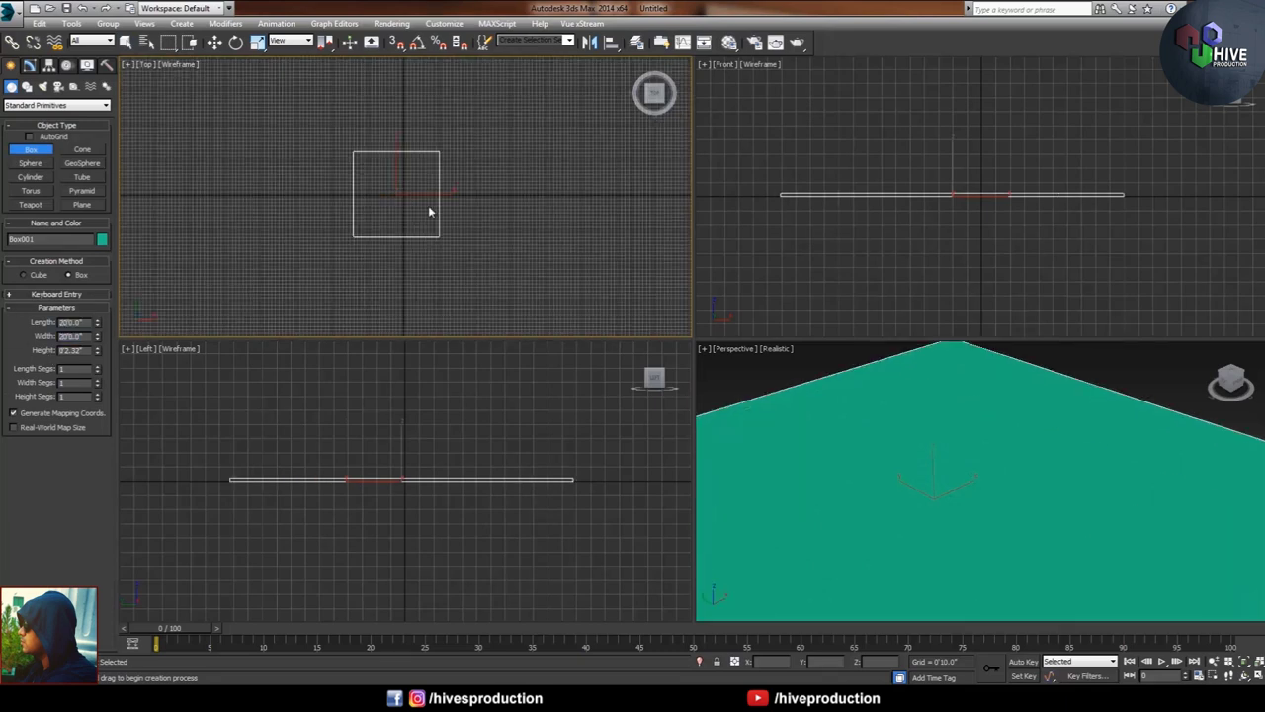
pyautogui.press('w')
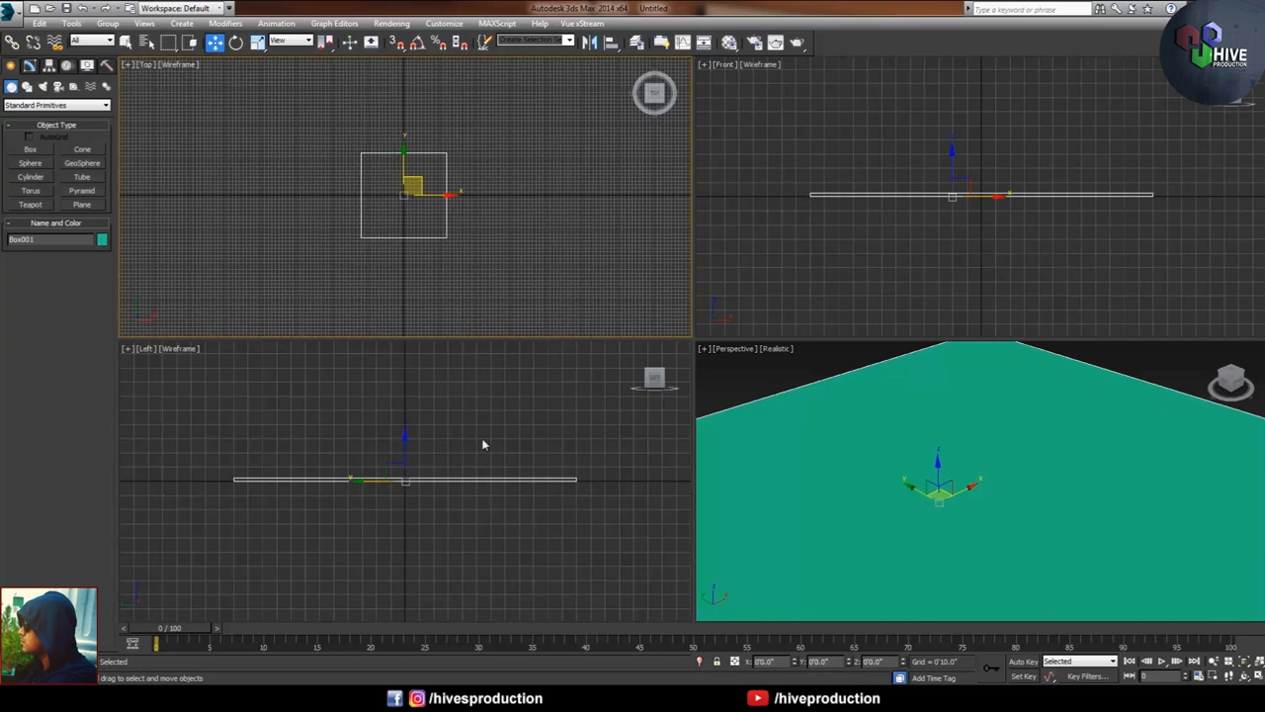
# Make a copy of the floor box rotated 90 degrees in the Left view, so that it stands upright.
pyautogui.click(401, 456)
pyautogui.scroll(-4, 384, 460)
pyautogui.click(386, 467)
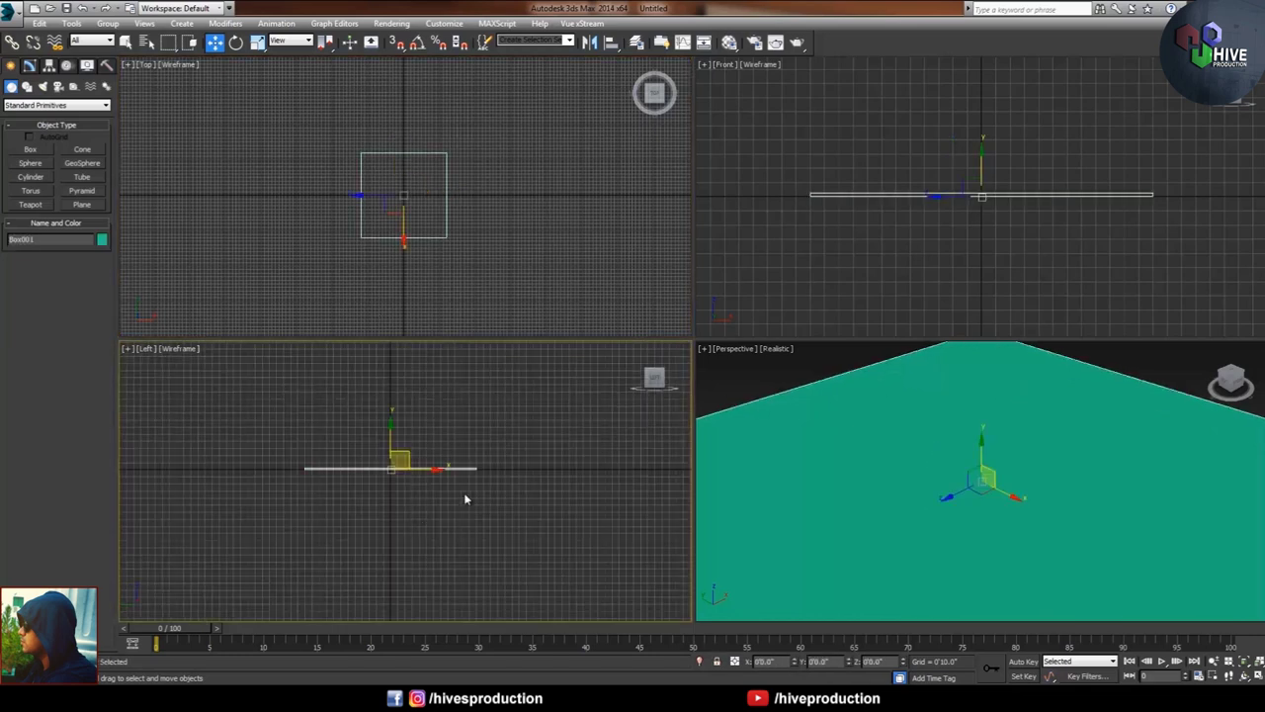
pyautogui.click(235, 42)
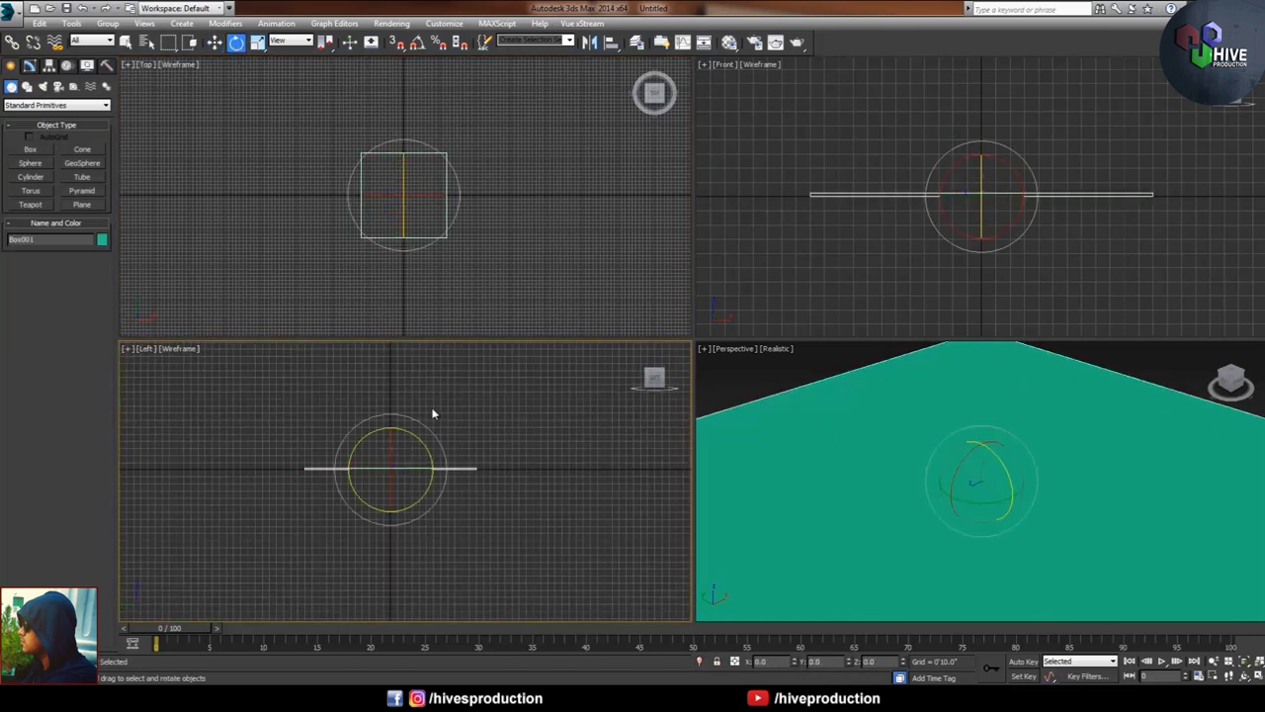
pyautogui.keyDown('shift'); pyautogui.moveTo(428, 430); pyautogui.dragTo(466, 480); pyautogui.keyUp('shift')
pyautogui.click(685, 404)
pyautogui.click(632, 404)
# Move the upright copy to the back edge of the floor box in the Left view.
pyautogui.press('w')
pyautogui.hotkey('alt', 'w')
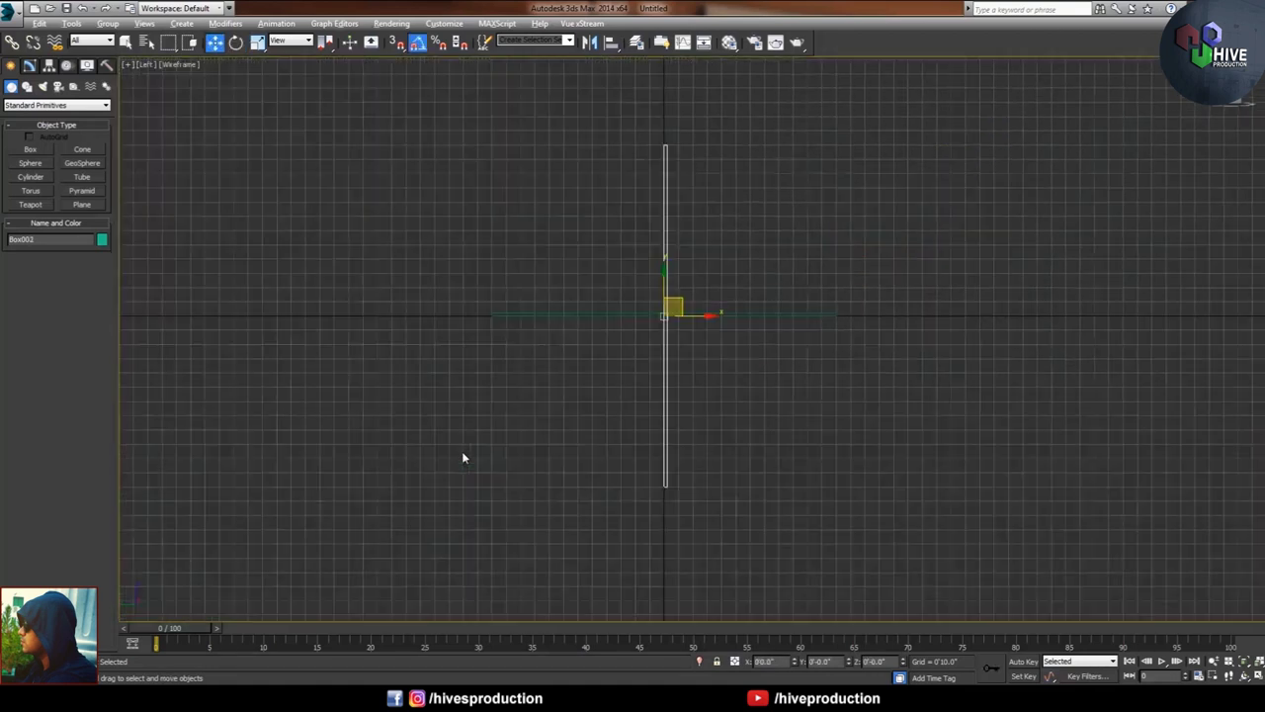
pyautogui.moveTo(752, 388); pyautogui.dragTo(579, 387)
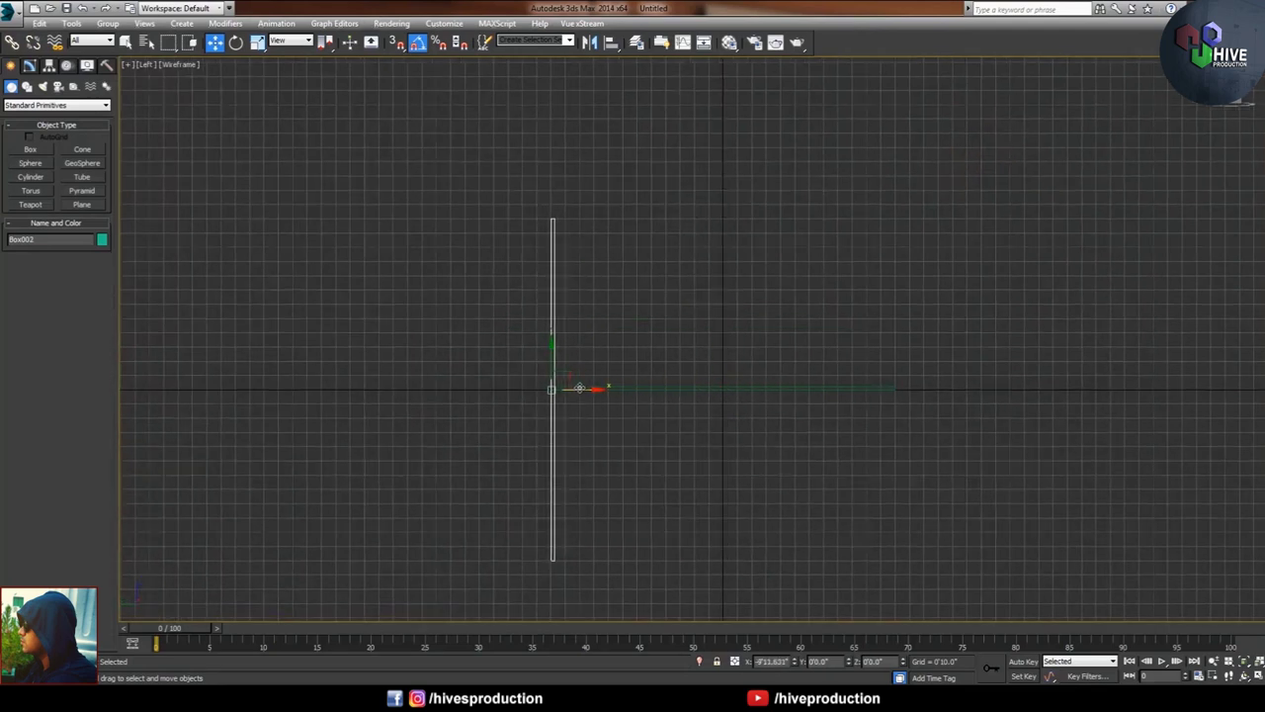
pyautogui.hotkey('alt', 'w')
pyautogui.scroll(-5, 940, 507)
pyautogui.keyDown('alt'); pyautogui.moveTo(884, 500); pyautogui.dragTo(838, 418, button='middle'); pyautogui.keyUp('alt')
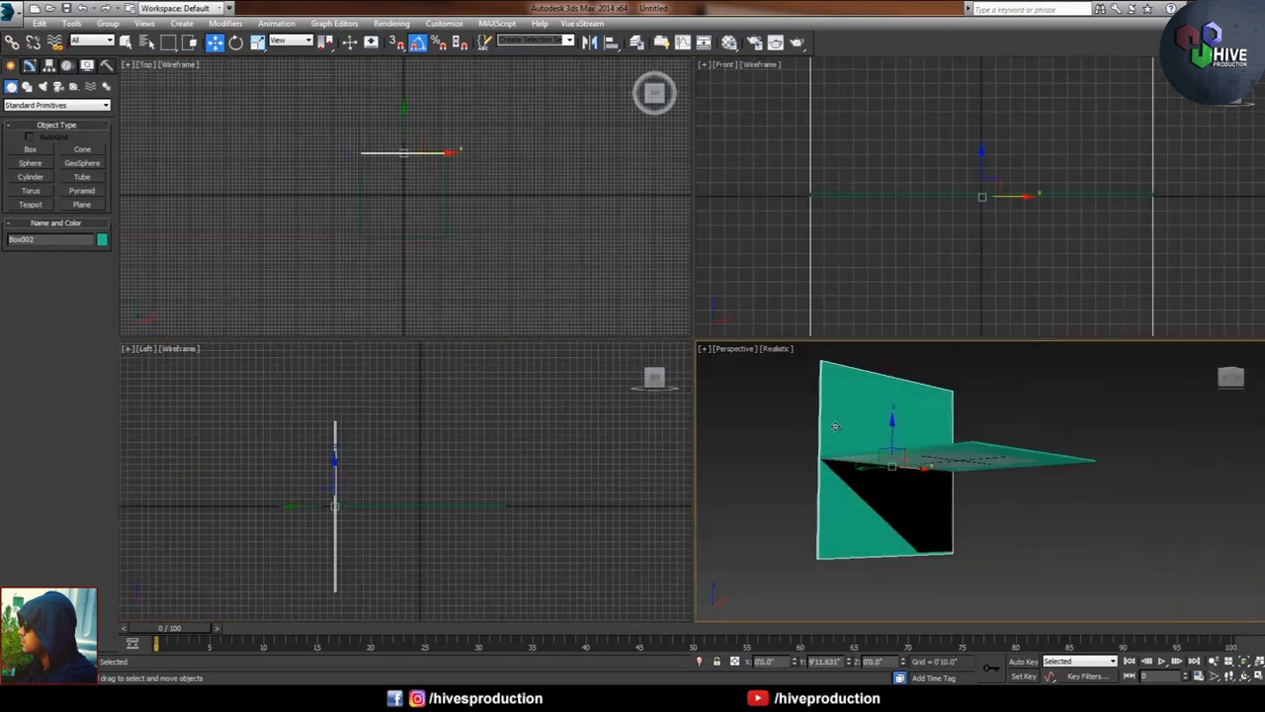
# Set the upright box's length to 10'0" and raise it so the wall stands on the floor's back edge.
pyautogui.click(30, 65)
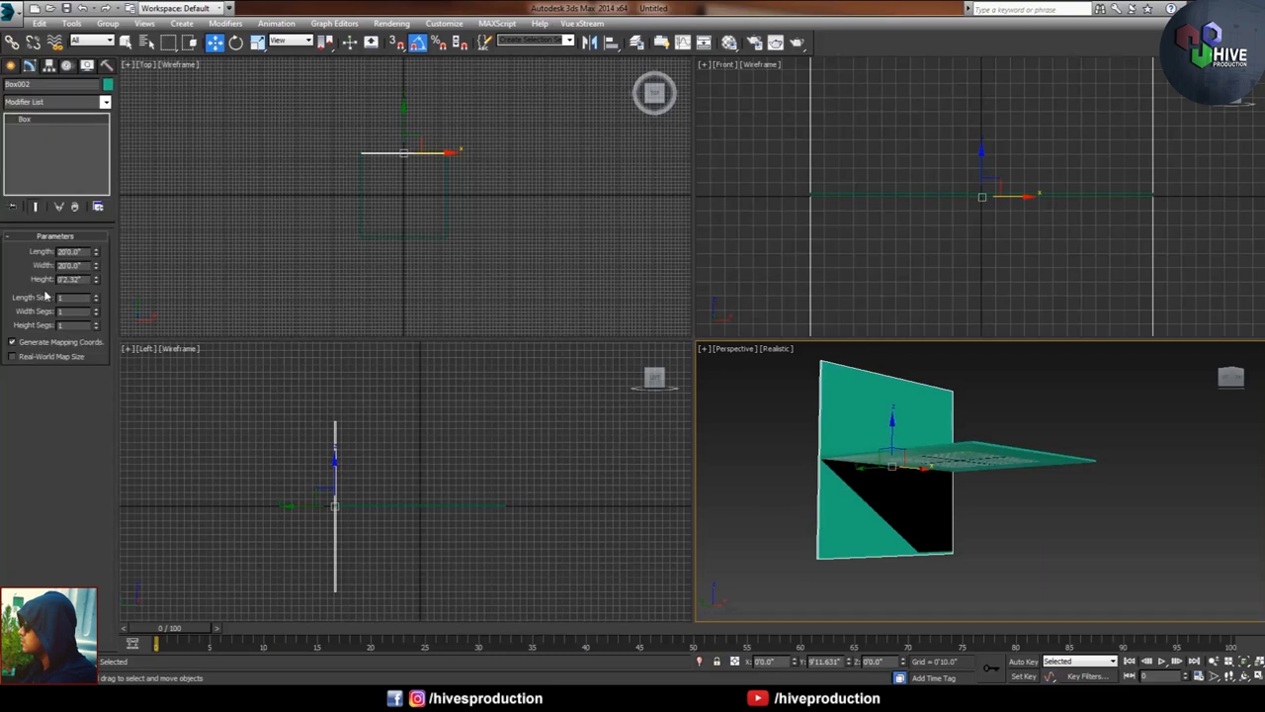
pyautogui.moveTo(96, 267); pyautogui.dragTo(96, 262)
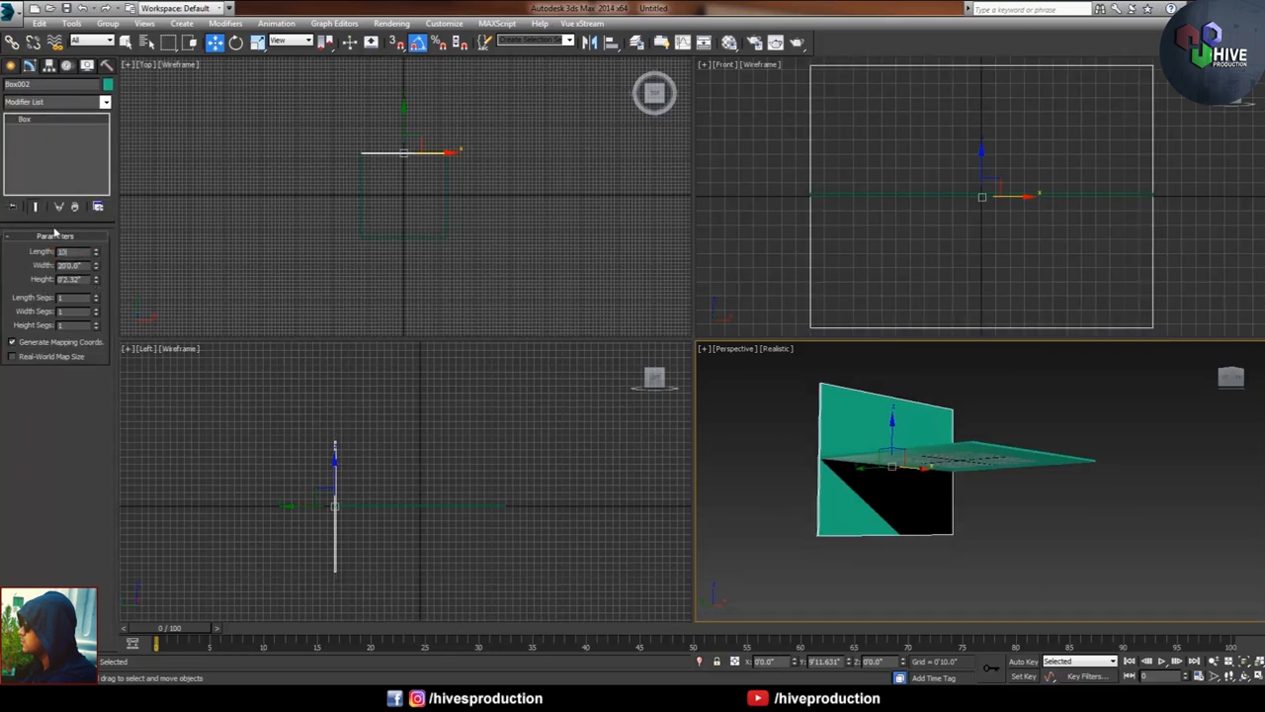
pyautogui.write('100')
pyautogui.press('Return')
pyautogui.moveTo(981, 176)
pyautogui.mouseDown()
pyautogui.moveTo(982, 243)
pyautogui.moveTo(977, 153)
pyautogui.mouseUp()
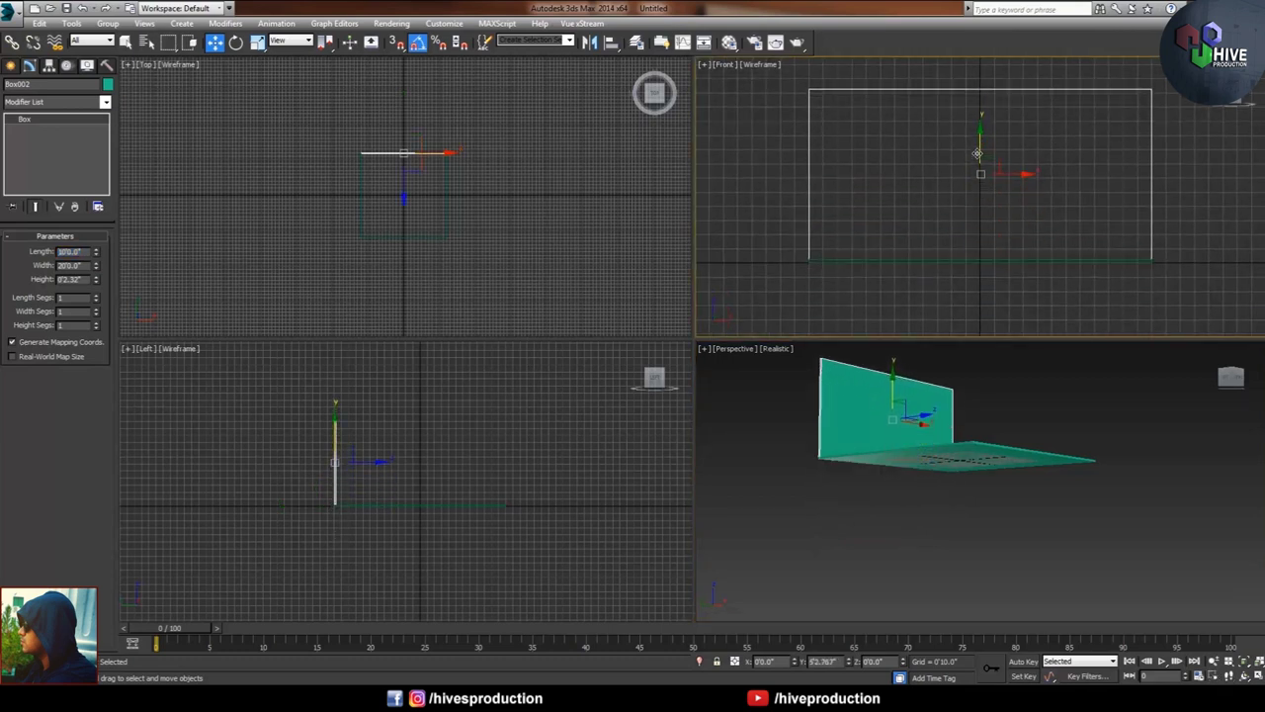
# Set the floor box's height to 4 inches.
pyautogui.click(1092, 546)
pyautogui.hotkey('alt', 'w')
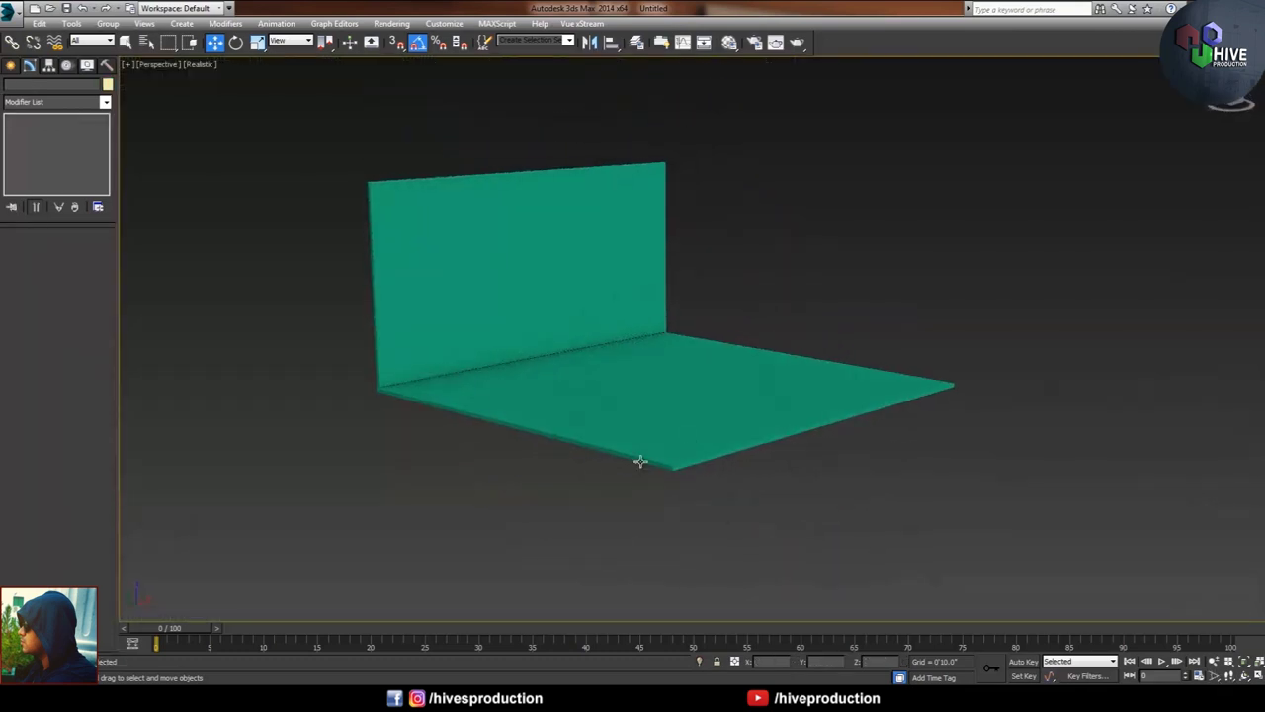
pyautogui.click(664, 457)
pyautogui.scroll(5, 781, 484)
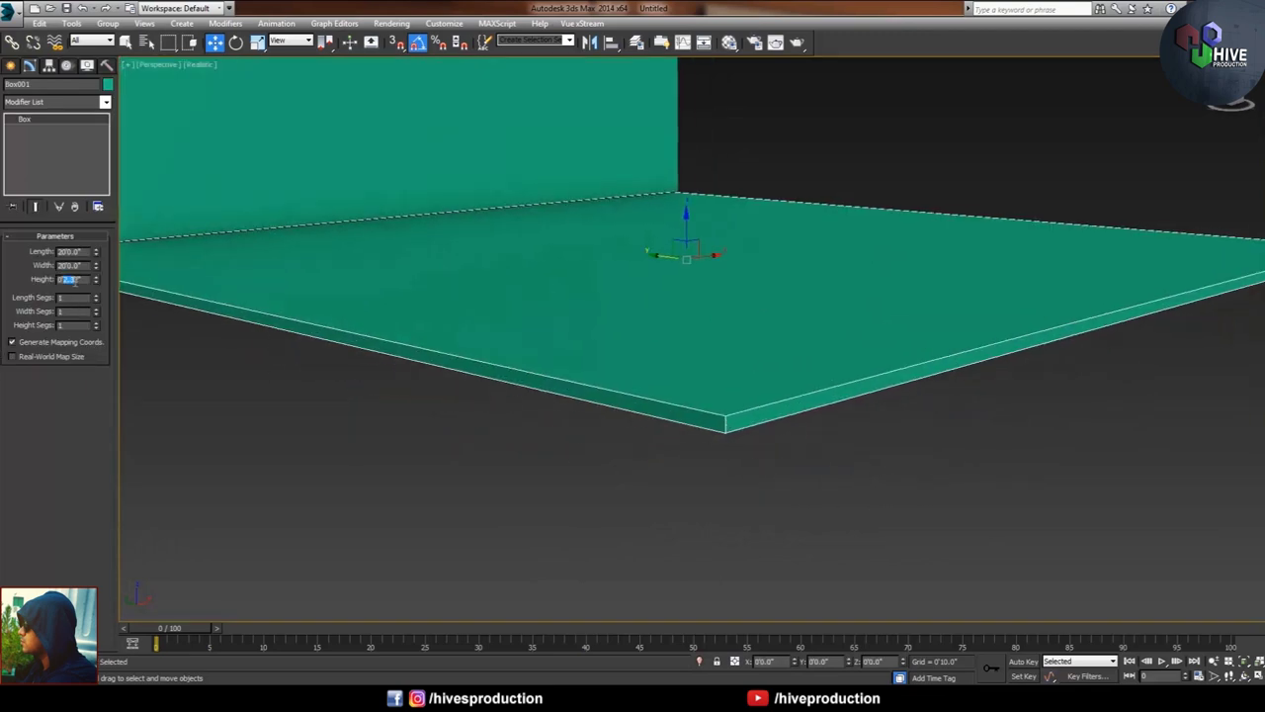
pyautogui.write('4')
pyautogui.press('Return')
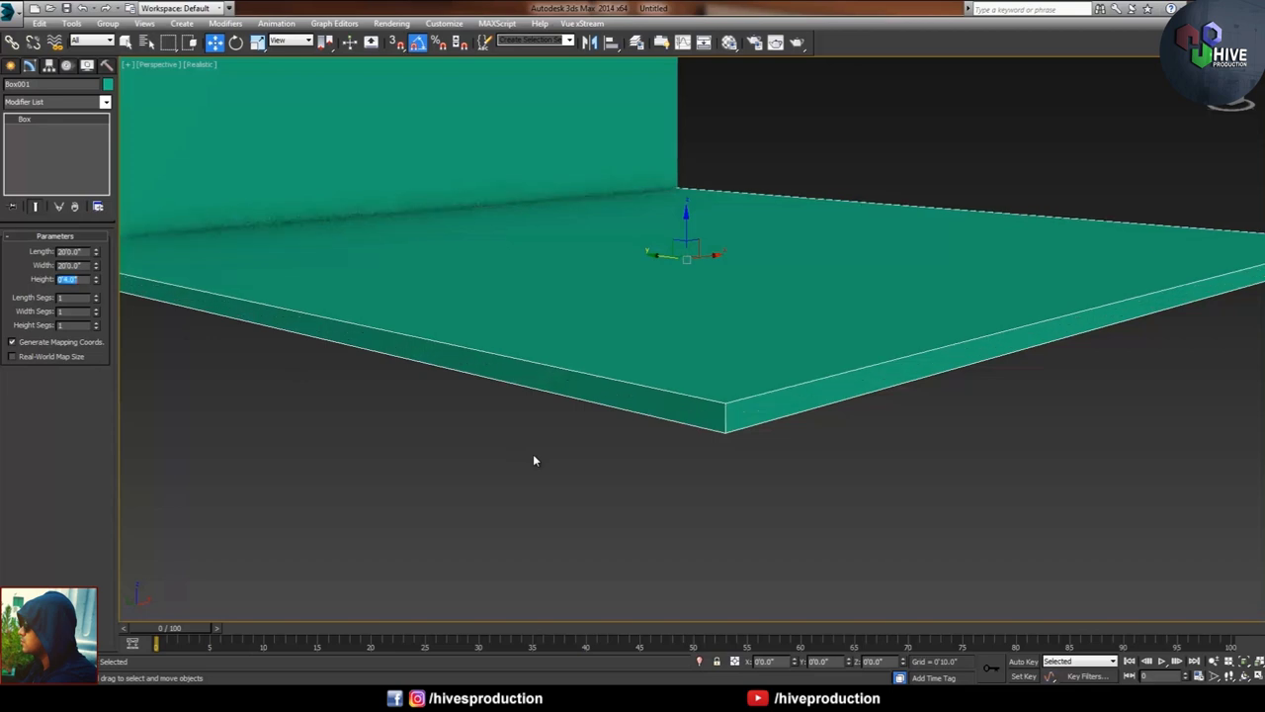
pyautogui.scroll(-4, 702, 428)
# Set the back wall's thickness (box height) to 4 inches and deselect it.
pyautogui.keyDown('alt'); pyautogui.moveTo(435, 381); pyautogui.dragTo(574, 395, button='middle'); pyautogui.keyUp('alt')
pyautogui.click(524, 411)
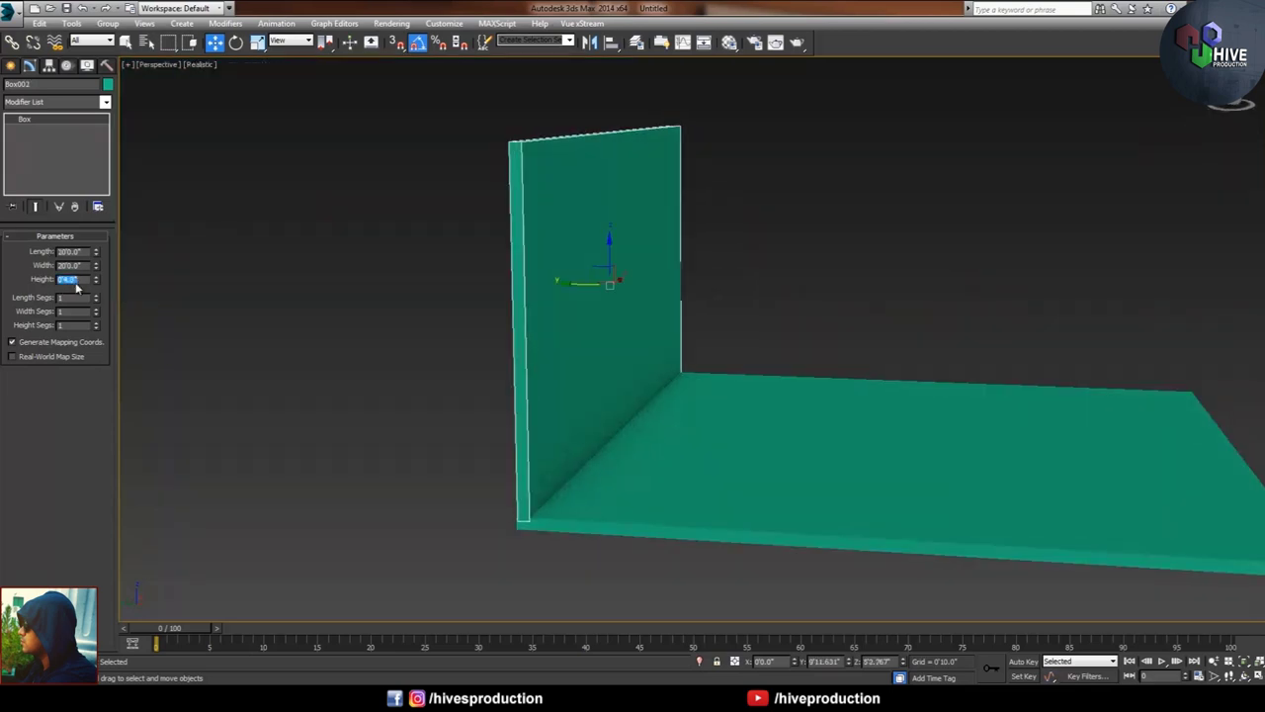
pyautogui.click(780, 280)
pyautogui.keyDown('alt'); pyautogui.moveTo(780, 279); pyautogui.dragTo(631, 466, button='middle'); pyautogui.keyUp('alt')
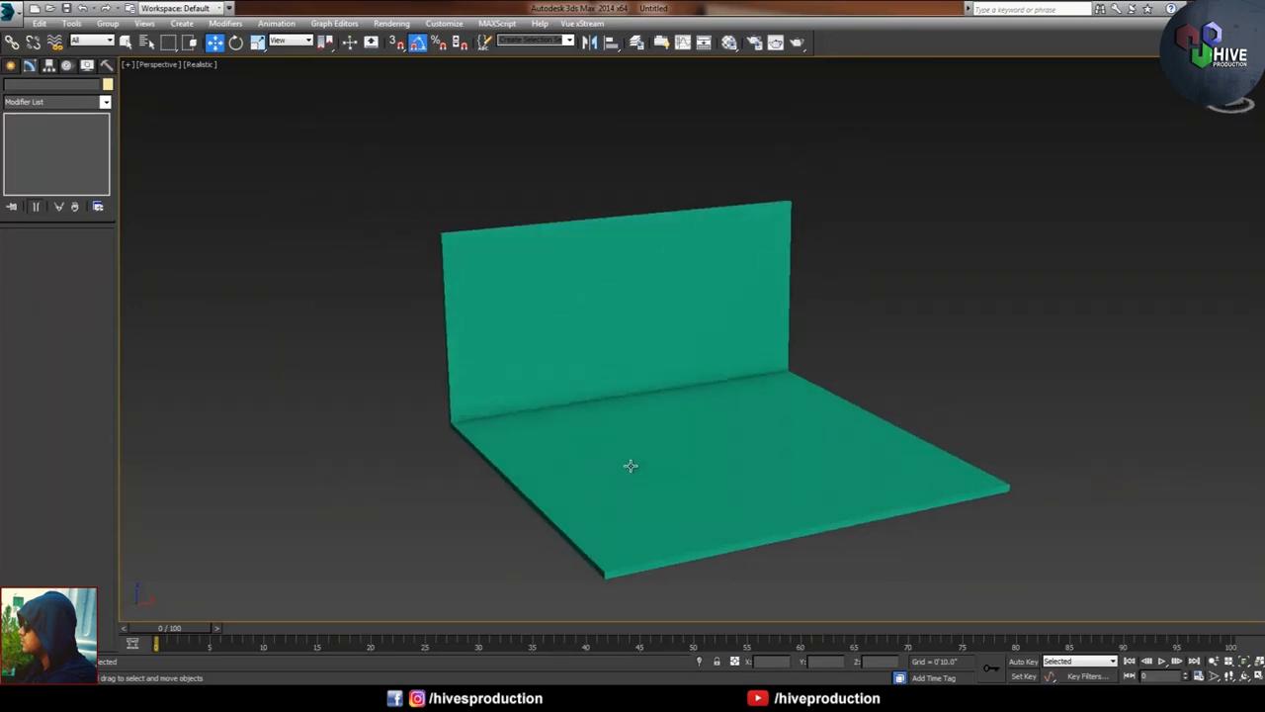
pyautogui.hotkey('alt', 'w')
pyautogui.middleClick(640, 394)
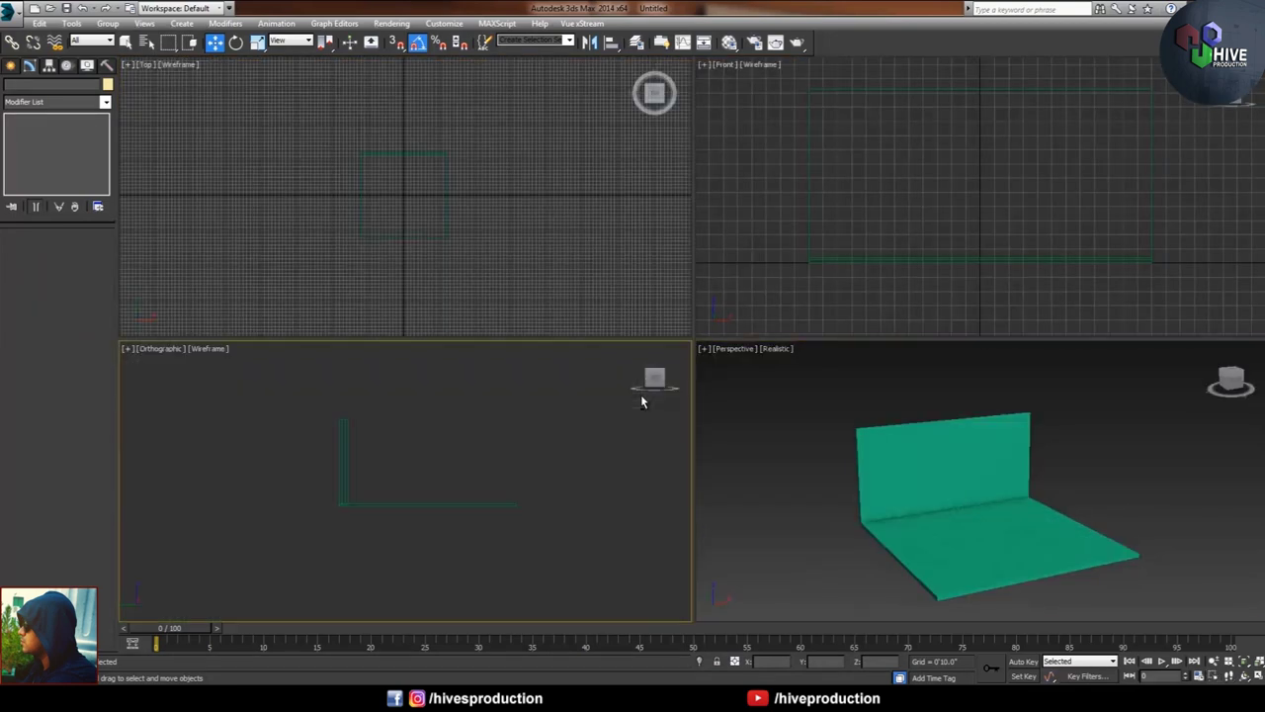
pyautogui.press('l')
pyautogui.middleClick(366, 141)
pyautogui.middleClick(999, 483)
pyautogui.hotkey('alt', 'w')
pyautogui.keyDown('alt'); pyautogui.moveTo(1000, 483); pyautogui.dragTo(583, 430, button='middle'); pyautogui.keyUp('alt')
pyautogui.keyDown('alt'); pyautogui.moveTo(578, 234); pyautogui.dragTo(788, 430, button='middle'); pyautogui.keyUp('alt')
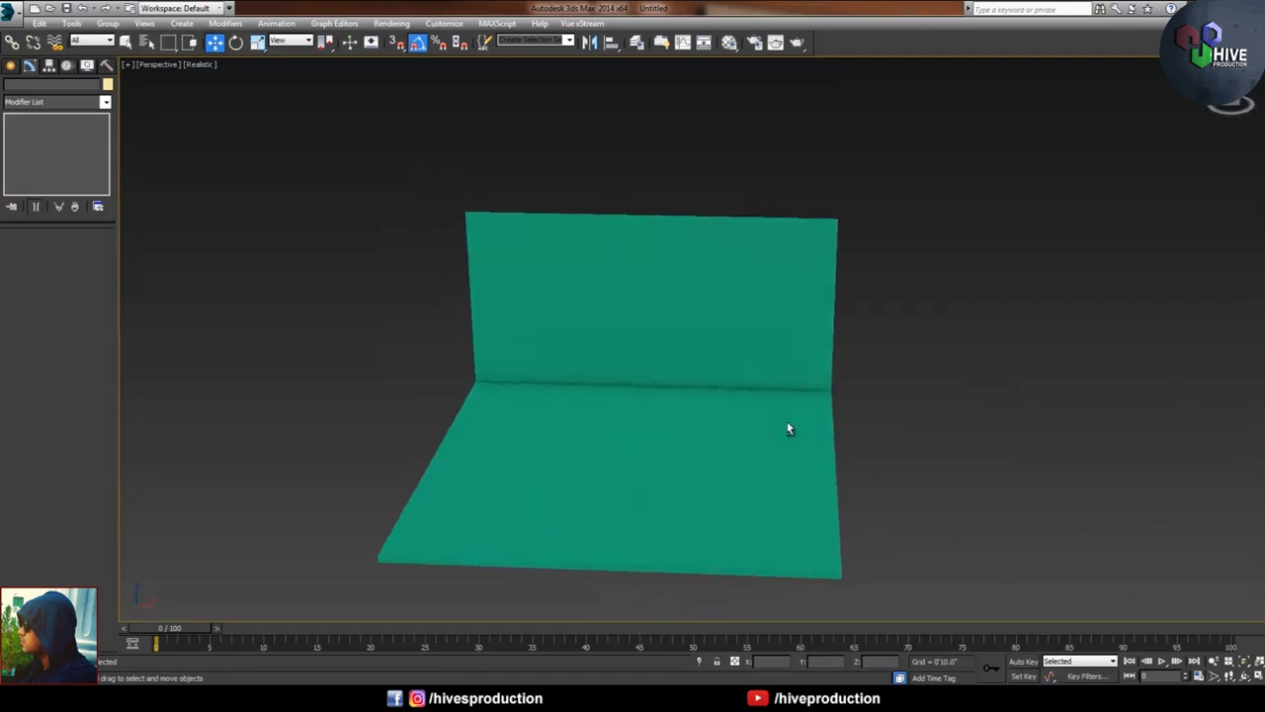
# Draw a rectangle spline of about 20 by 20 feet over the floor's outline in the Top view.
pyautogui.hotkey('alt', 'w')
pyautogui.middleClick(367, 164)
pyautogui.hotkey('alt', 'w')
pyautogui.moveTo(653, 303); pyautogui.dragTo(545, 307, button='middle')
pyautogui.scroll(2, 544, 307)
pyautogui.click(11, 66)
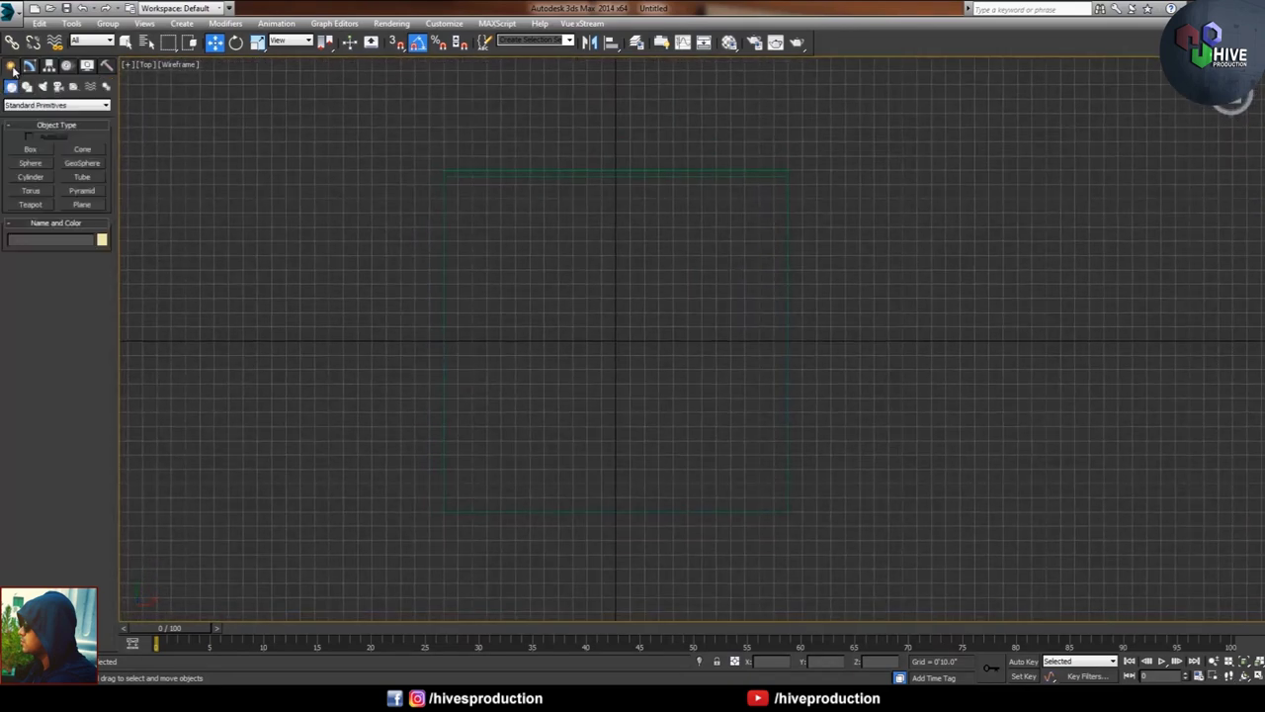
pyautogui.click(26, 87)
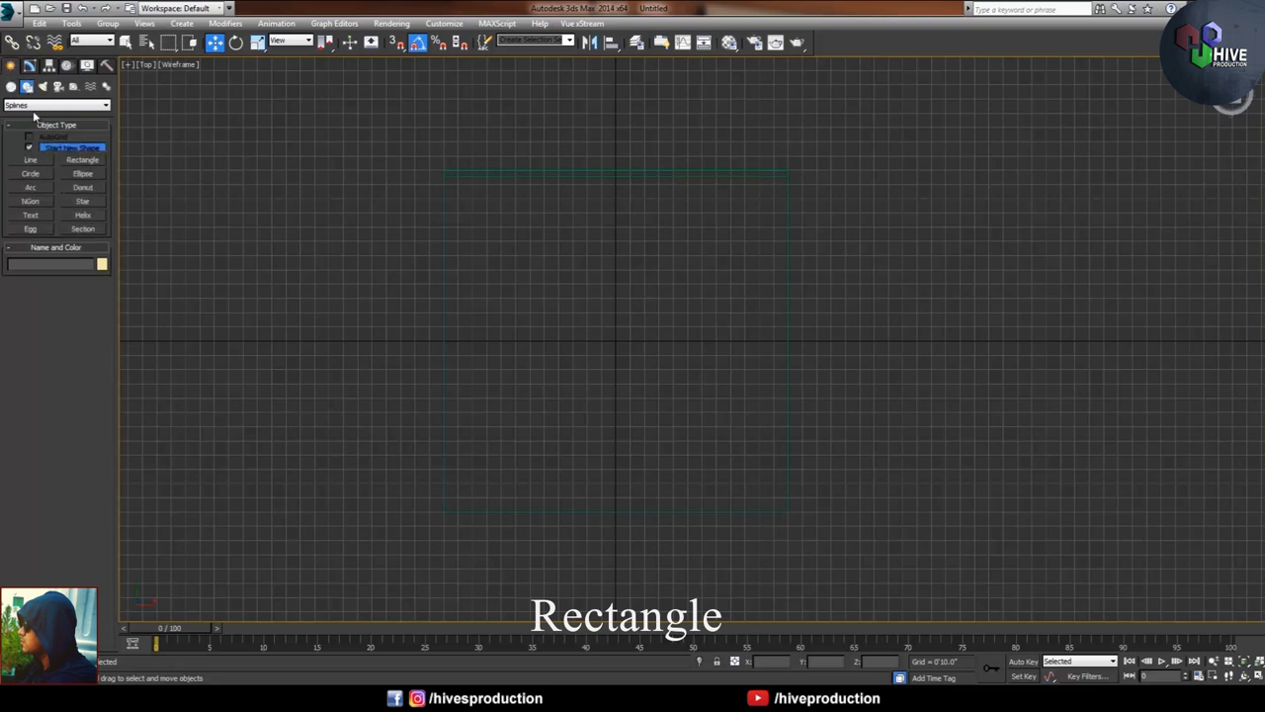
pyautogui.click(83, 159)
pyautogui.moveTo(444, 173)
pyautogui.mouseDown()
pyautogui.moveTo(511, 319)
pyautogui.moveTo(787, 512)
pyautogui.mouseUp()
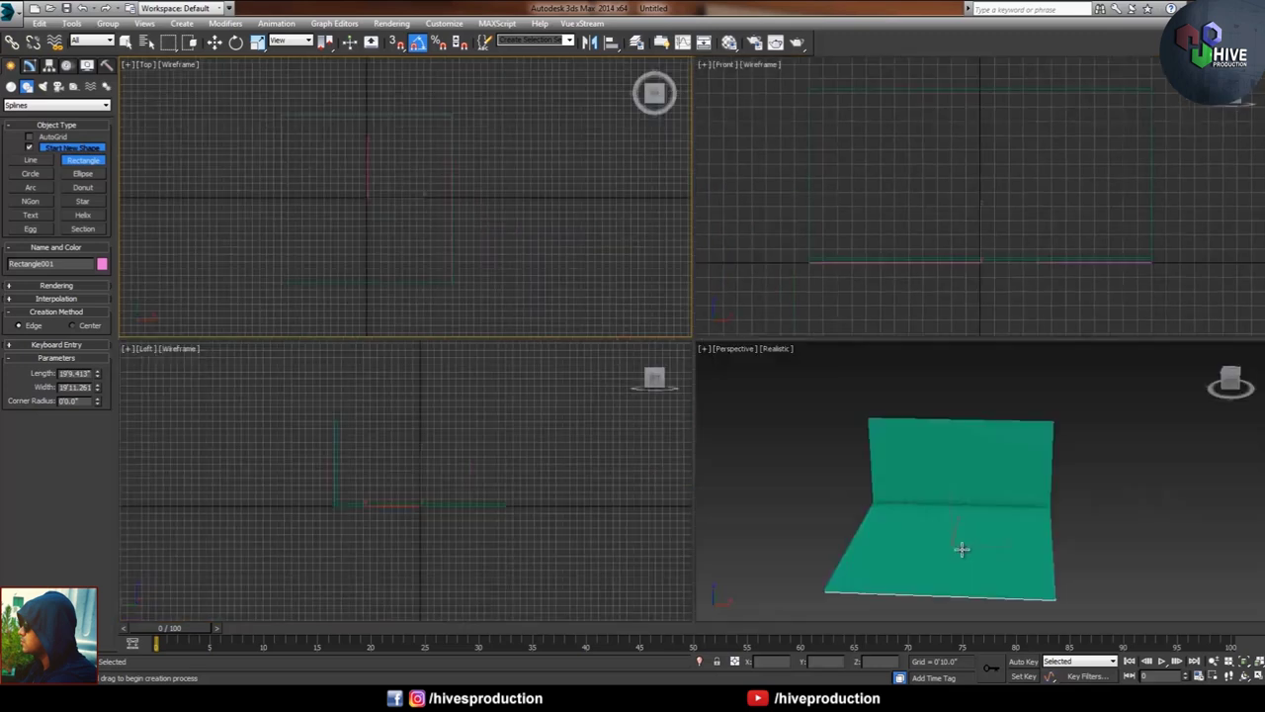
# Raise the rectangle spline to the top edge of the back wall, at a height of about 10'3".
pyautogui.hotkey('alt', 'w')
pyautogui.keyDown('alt'); pyautogui.moveTo(666, 498); pyautogui.dragTo(701, 454, button='middle'); pyautogui.keyUp('alt')
pyautogui.click(633, 421)
pyautogui.moveTo(634, 421); pyautogui.dragTo(626, 235)
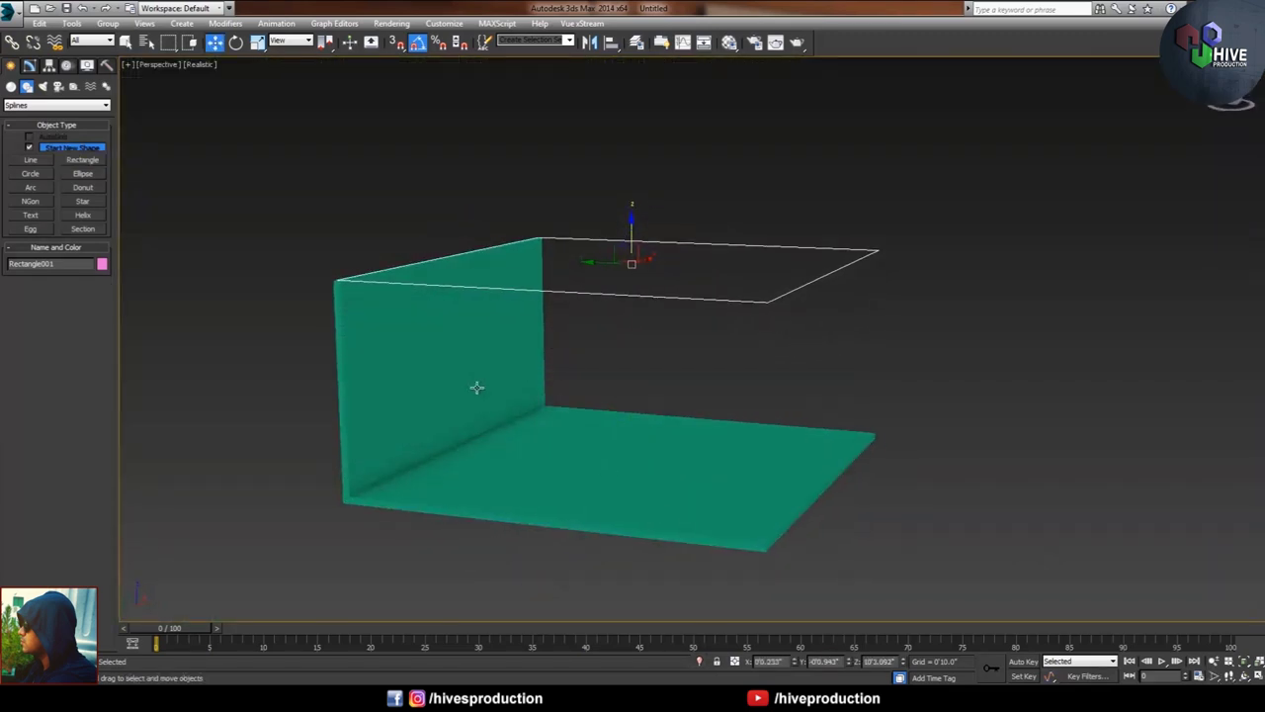
# Convert the rectangle to an editable spline and delete its back segment along the top of the wall.
pyautogui.keyDown('alt'); pyautogui.moveTo(785, 330); pyautogui.dragTo(705, 359, button='middle'); pyautogui.keyUp('alt')
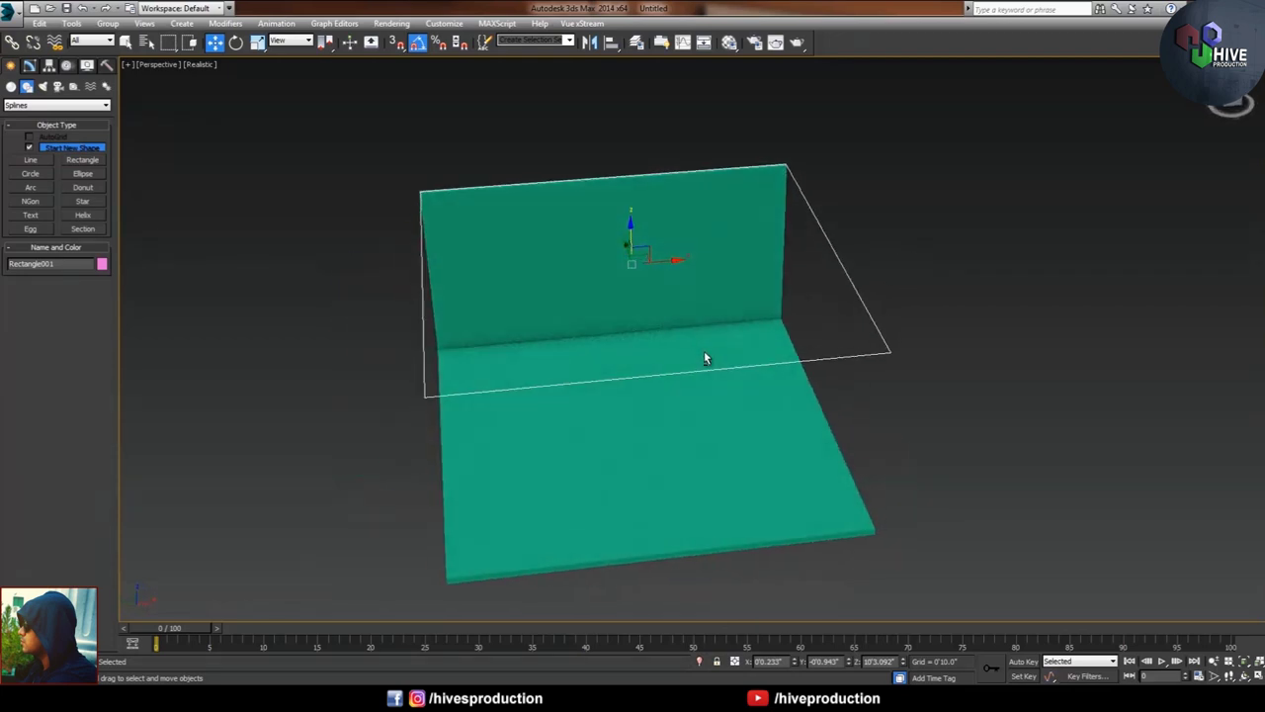
pyautogui.rightClick(421, 336)
pyautogui.moveTo(452, 456)
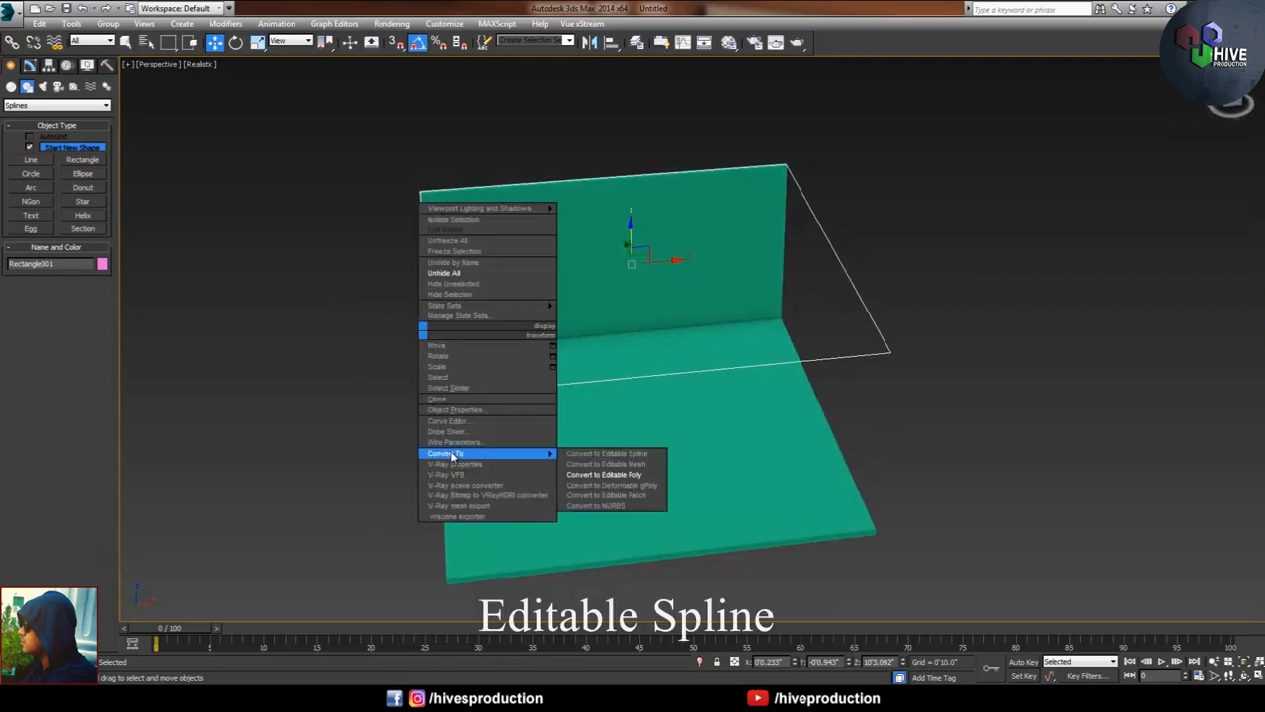
pyautogui.click(594, 453)
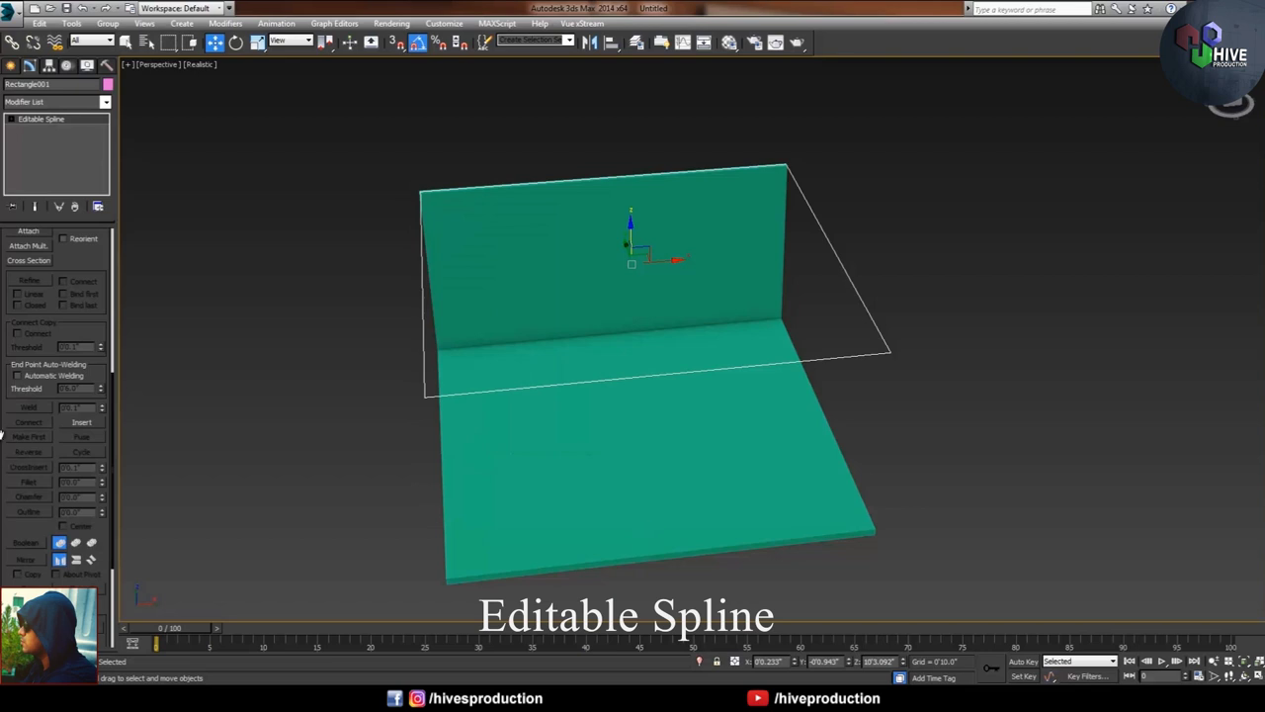
pyautogui.click(40, 143)
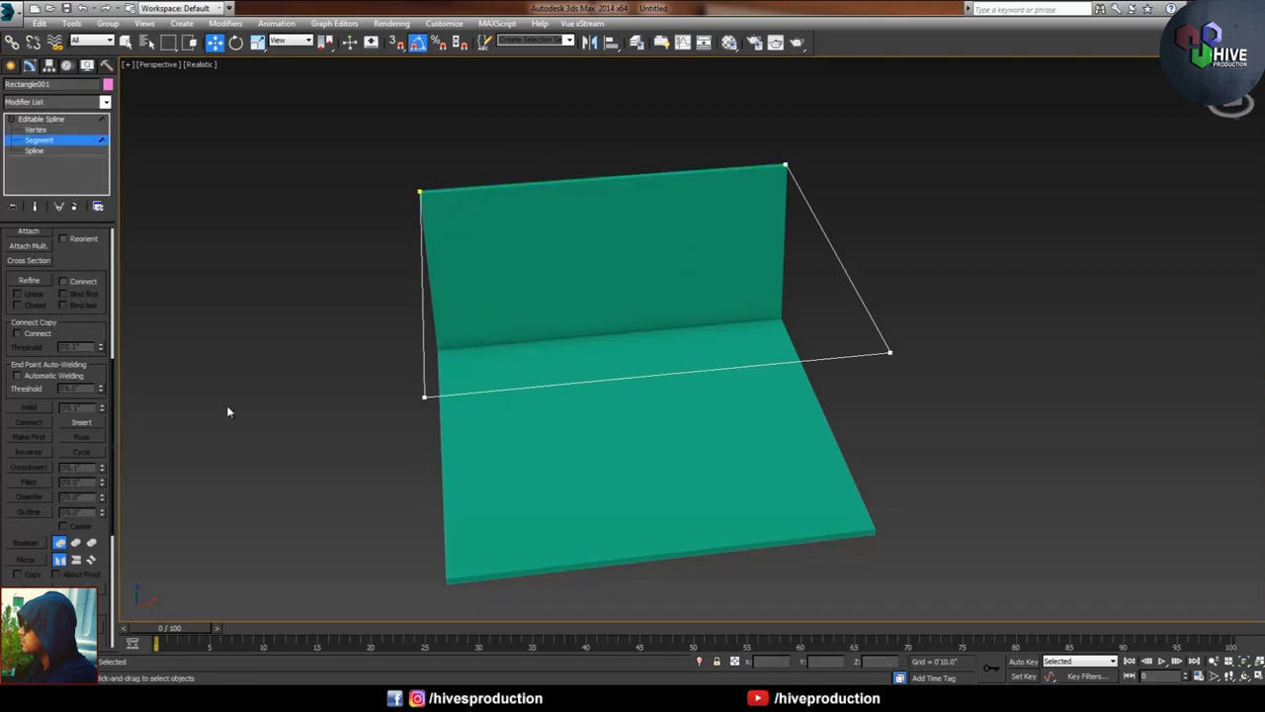
# Fillet the spline's two front corner vertices in the Top view, each curve spanning about a sixth of the side.
pyautogui.press('1')
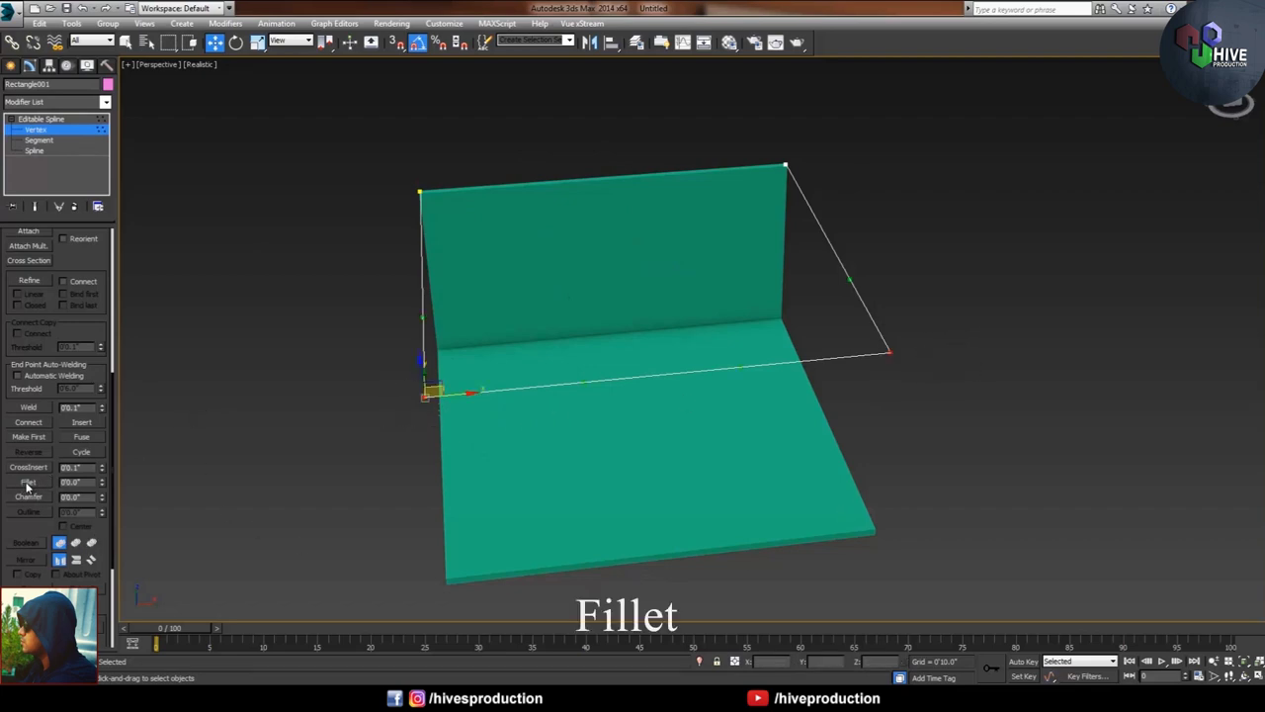
pyautogui.moveTo(95, 457); pyautogui.dragTo(100, 469)
pyautogui.hotkey('ctrl', 'z')
pyautogui.hotkey('alt', 'w')
pyautogui.rightClick(376, 281)
pyautogui.hotkey('alt', 'w')
pyautogui.scroll(2, 553, 498)
pyautogui.moveTo(554, 497); pyautogui.dragTo(571, 412, button='middle')
pyautogui.scroll(2, 572, 414)
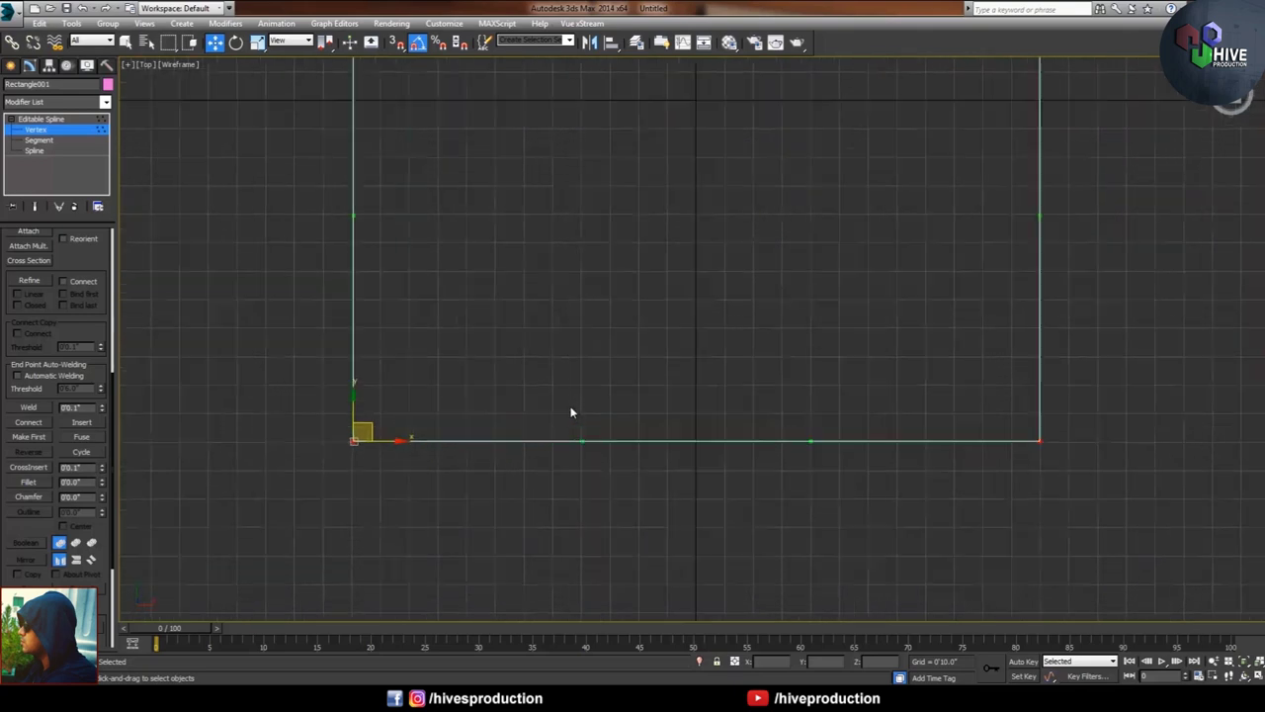
pyautogui.moveTo(103, 481); pyautogui.dragTo(103, 451)
pyautogui.scroll(-3, 651, 364)
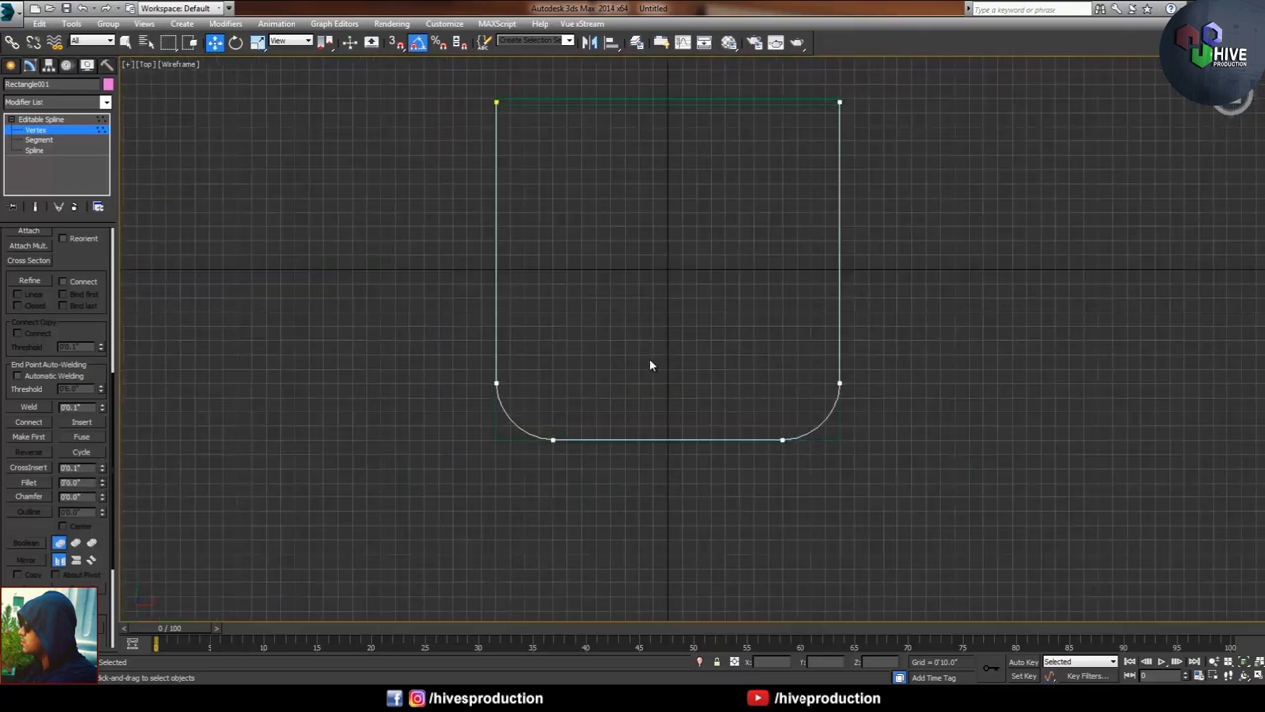
# Outline the whole U-shaped spline inward by about 2'3" to form a closed band.
pyautogui.click(35, 150)
pyautogui.click(498, 366)
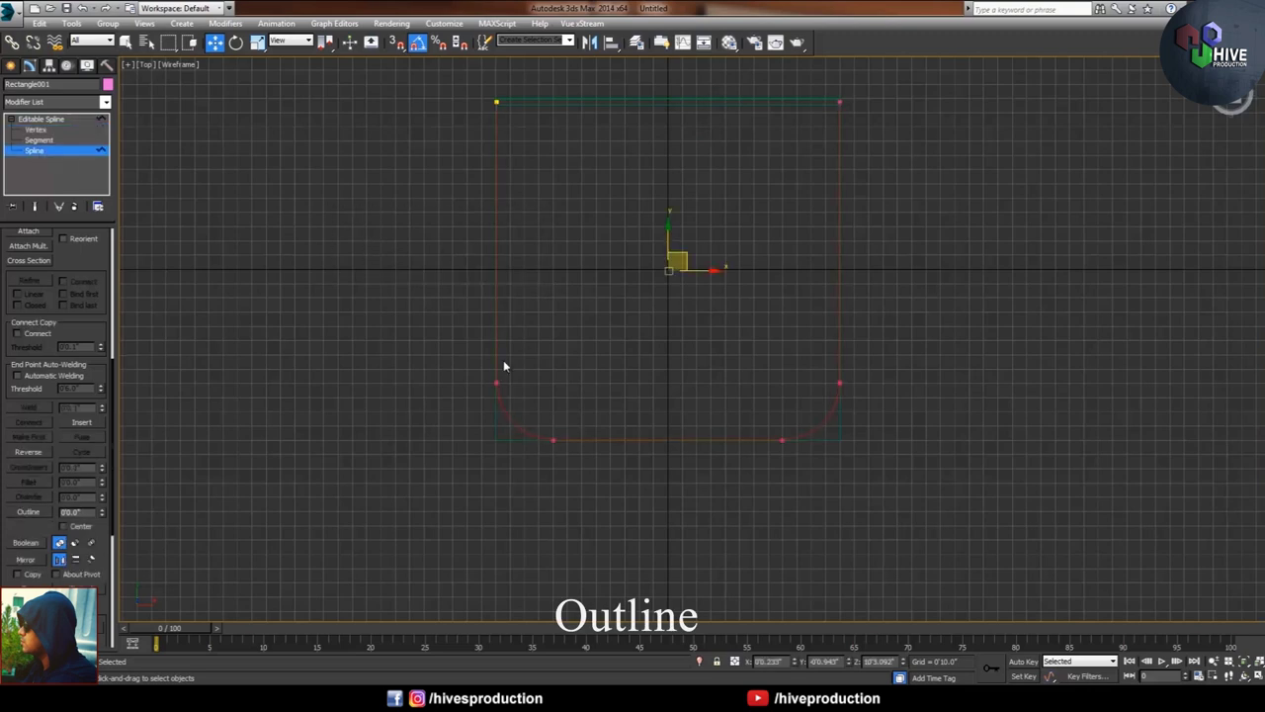
pyautogui.moveTo(96, 514); pyautogui.dragTo(101, 495)
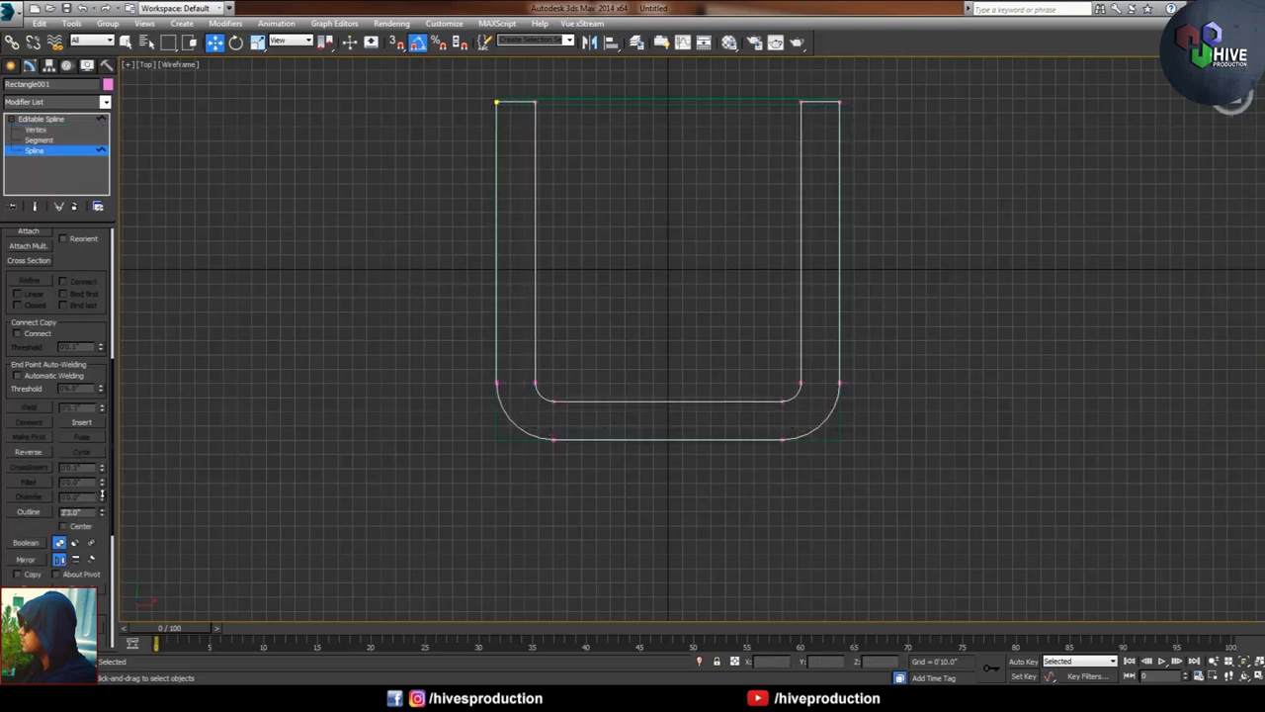
pyautogui.moveTo(100, 494); pyautogui.dragTo(101, 494)
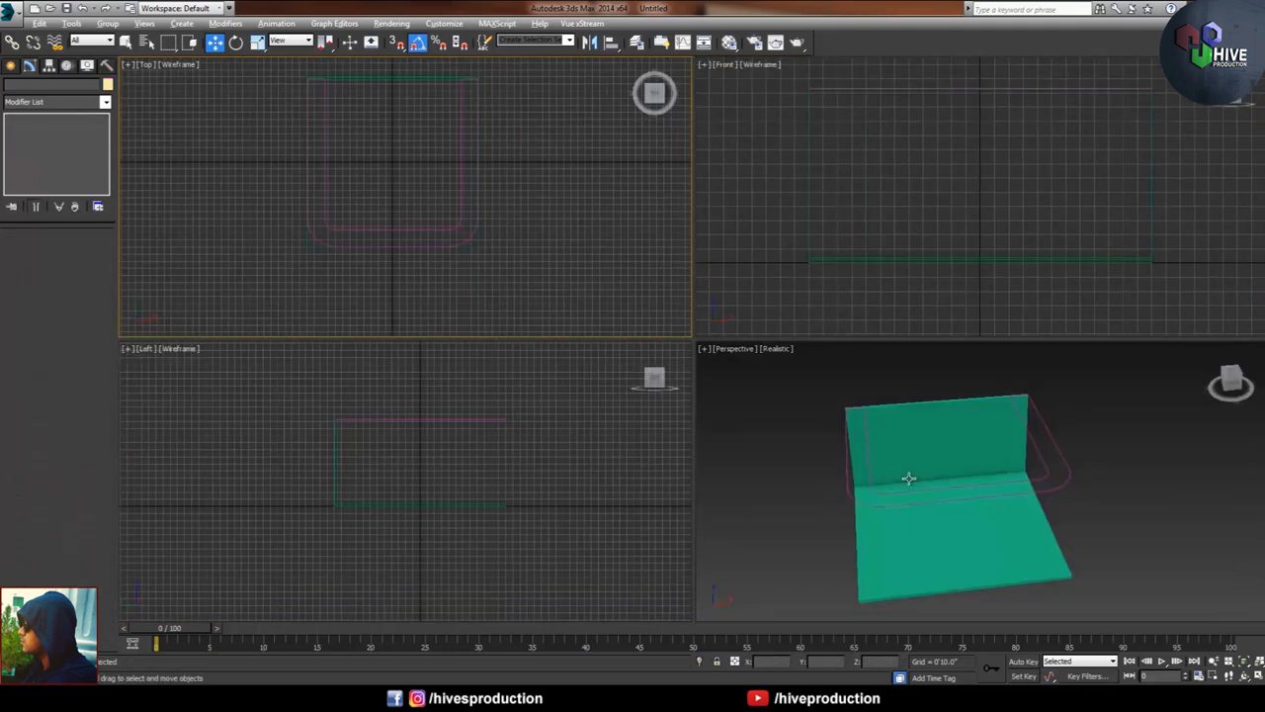
pyautogui.hotkey('alt', 'w')
pyautogui.keyDown('alt'); pyautogui.moveTo(785, 474); pyautogui.dragTo(741, 118, button='middle'); pyautogui.keyUp('alt')
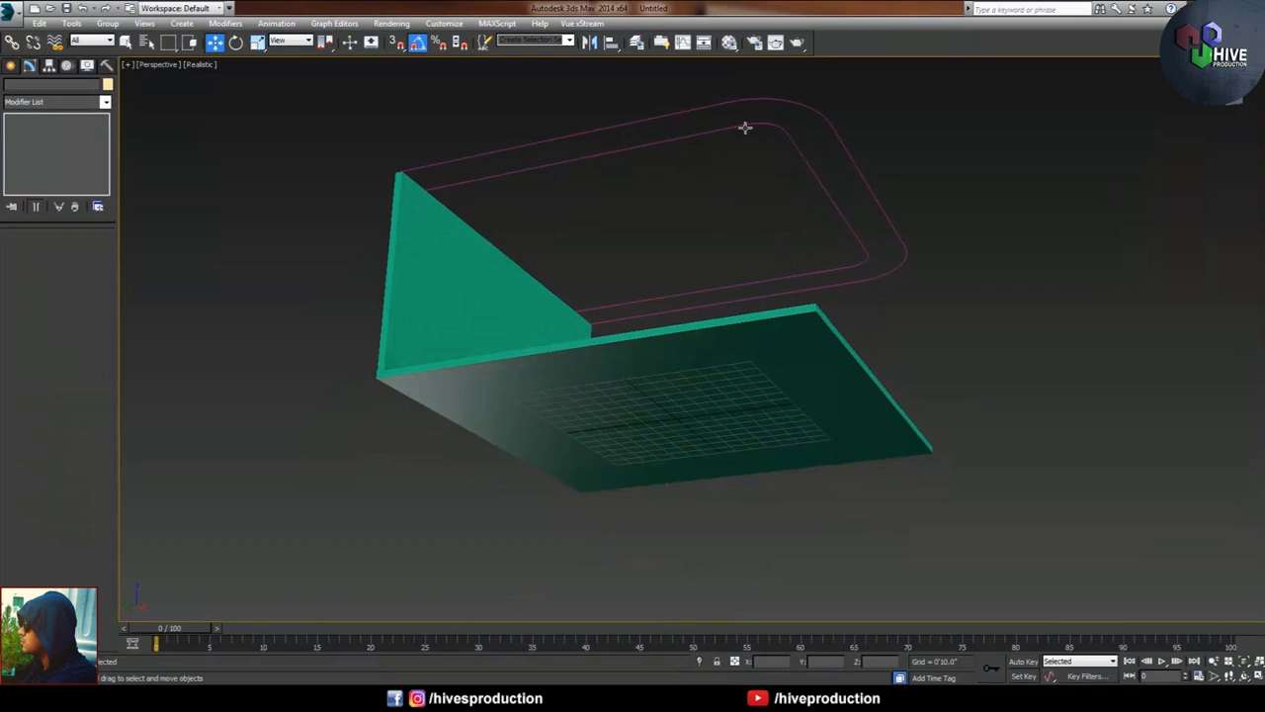
# Extrude the U-shaped overhead band downward by about 7.5".
pyautogui.keyDown('alt'); pyautogui.moveTo(811, 154); pyautogui.dragTo(687, 220, button='middle'); pyautogui.keyUp('alt')
pyautogui.click(689, 234)
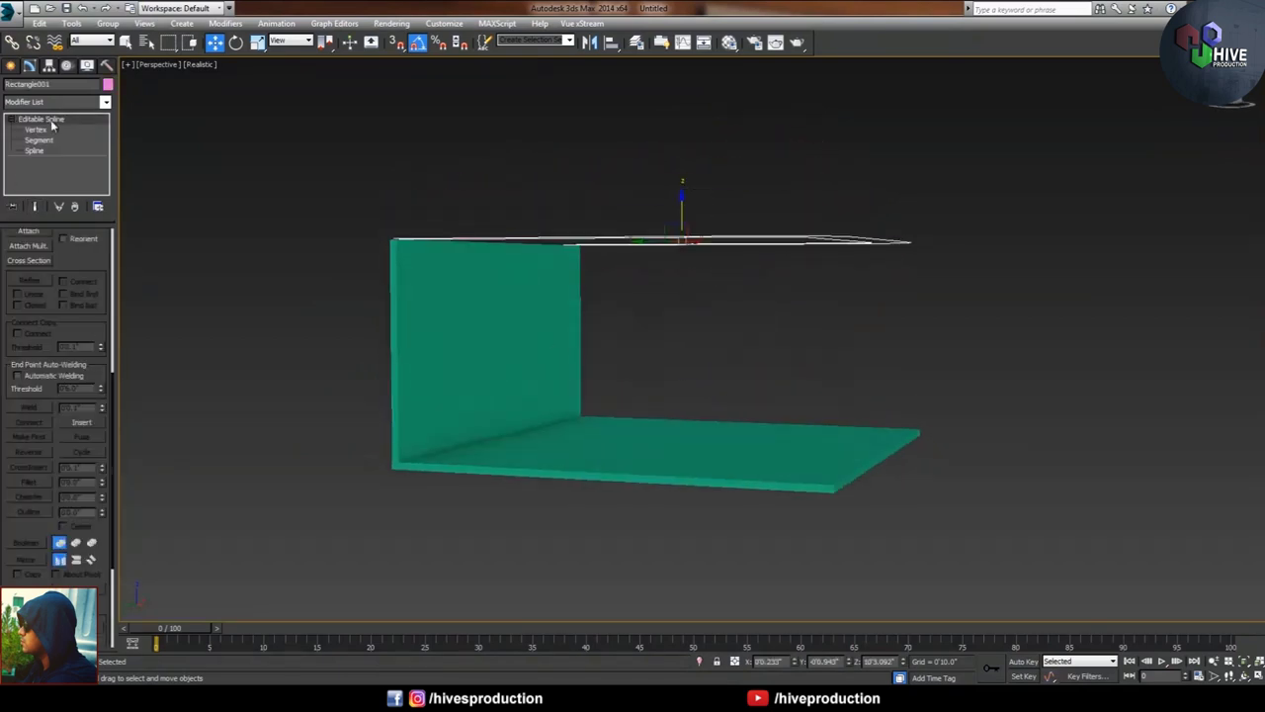
pyautogui.click(50, 104)
pyautogui.press('e')
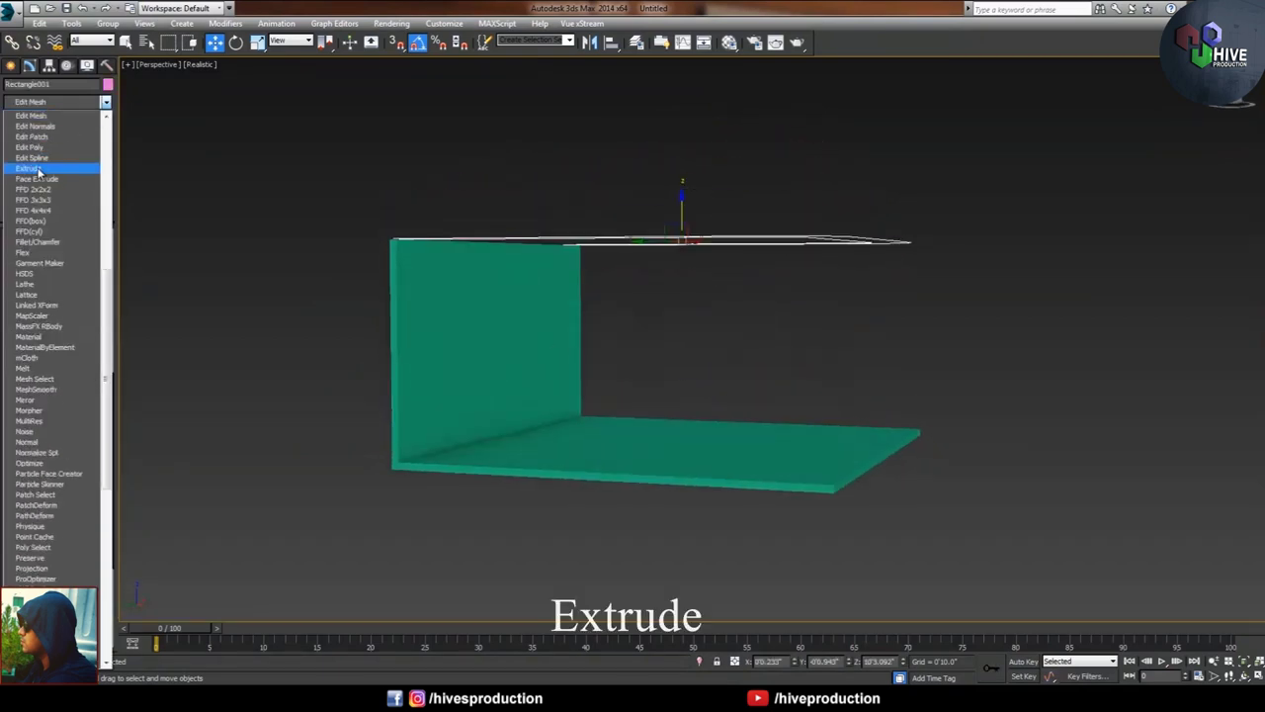
pyautogui.click(39, 171)
pyautogui.keyDown('alt'); pyautogui.moveTo(750, 349); pyautogui.dragTo(756, 309, button='middle'); pyautogui.keyUp('alt')
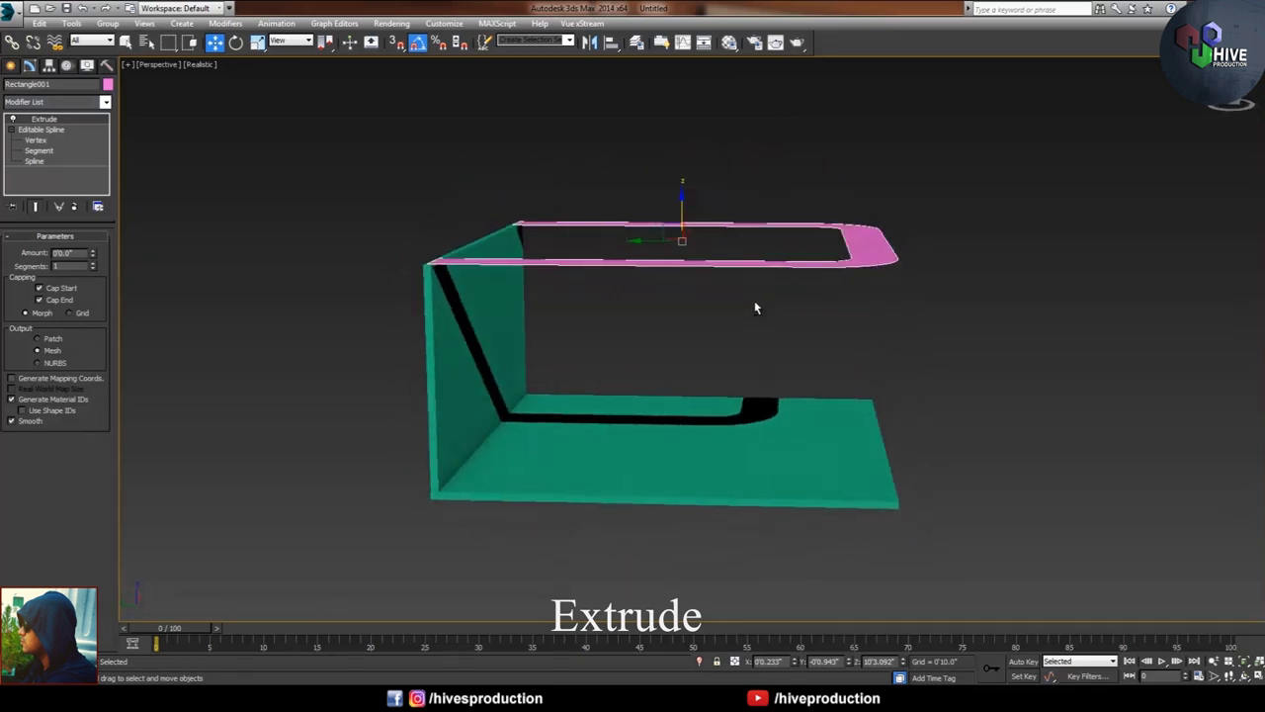
pyautogui.moveTo(92, 253); pyautogui.dragTo(92, 229)
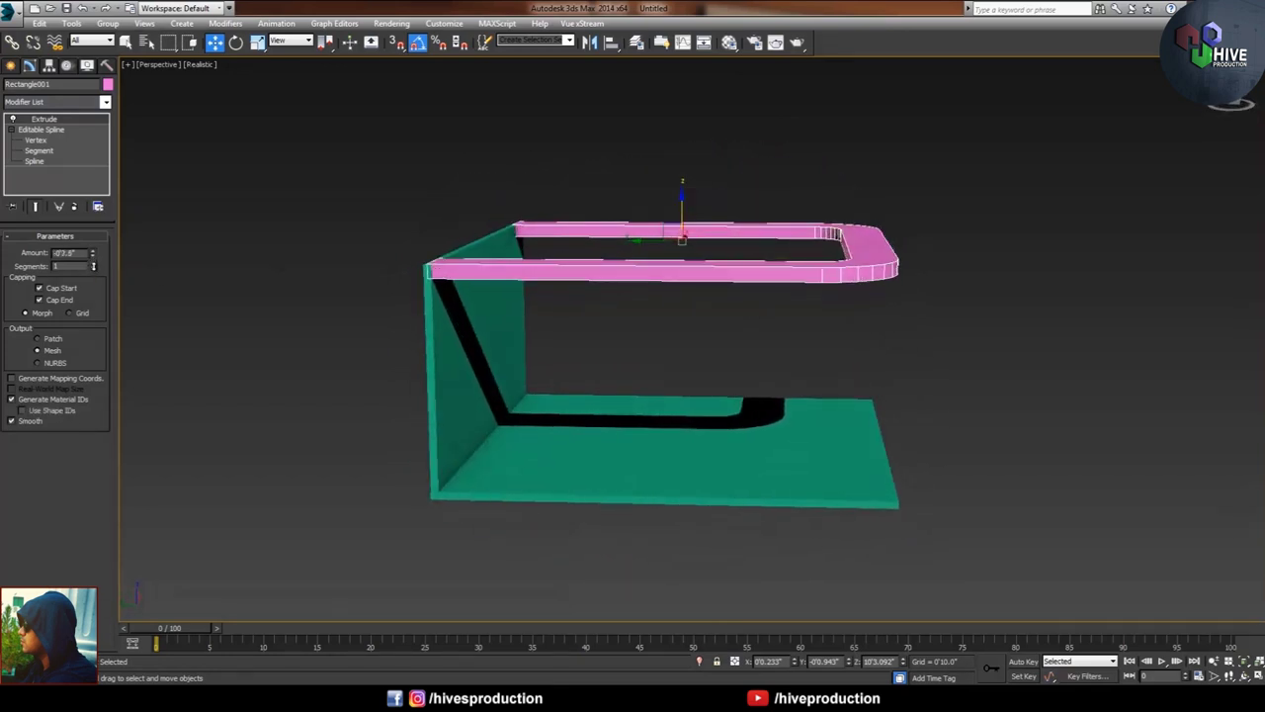
pyautogui.keyDown('alt'); pyautogui.moveTo(966, 285); pyautogui.dragTo(345, 362, button='middle'); pyautogui.keyUp('alt')
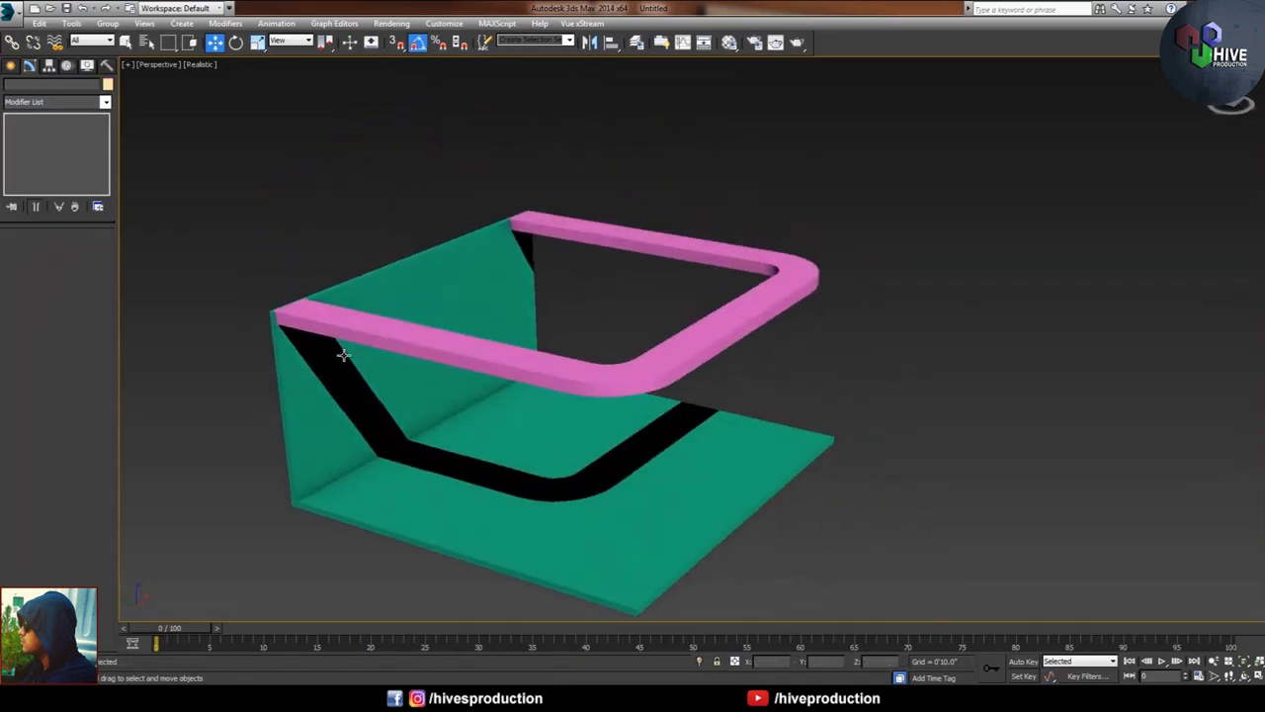
# Lower the overhead frame slightly, to a height of about 10'2.6".
pyautogui.moveTo(571, 246); pyautogui.dragTo(571, 248)
pyautogui.click(775, 171)
pyautogui.keyDown('alt'); pyautogui.moveTo(775, 171); pyautogui.dragTo(549, 360, button='middle'); pyautogui.keyUp('alt')
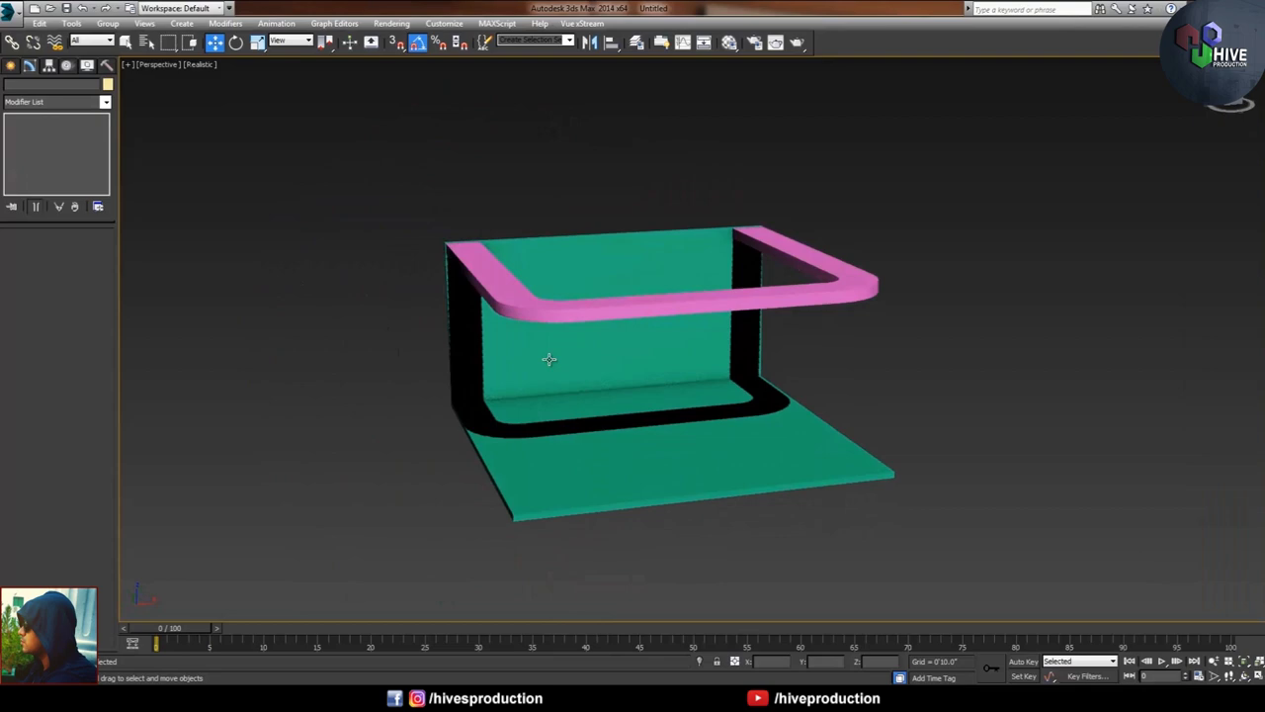
# Inspect the overhead frame against the back wall and floor in the Front and Perspective views.
pyautogui.click(587, 313)
pyautogui.hotkey('alt', 'w')
pyautogui.middleClick(791, 287)
pyautogui.hotkey('alt', 'w')
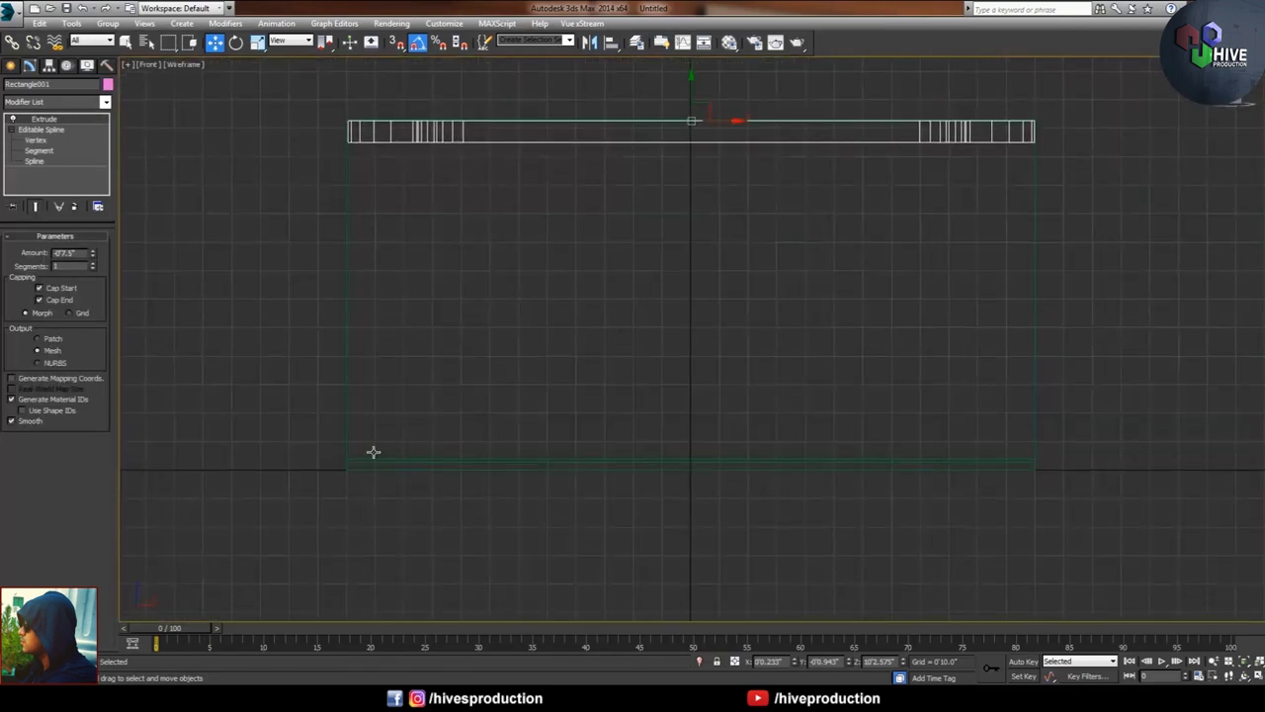
pyautogui.hotkey('alt', 'w')
pyautogui.middleClick(878, 494)
pyautogui.hotkey('alt', 'w')
pyautogui.keyDown('alt'); pyautogui.moveTo(727, 477); pyautogui.dragTo(468, 478, button='middle'); pyautogui.keyUp('alt')
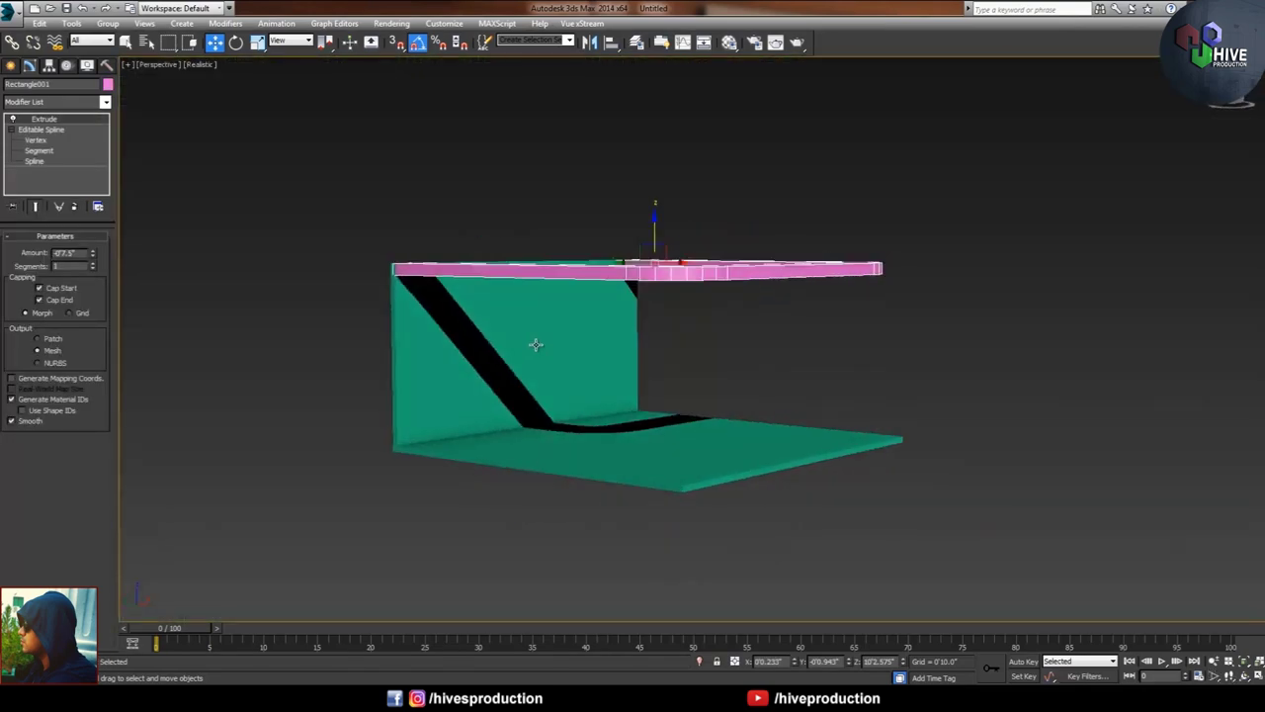
pyautogui.keyDown('alt'); pyautogui.moveTo(821, 330); pyautogui.dragTo(719, 379, button='middle'); pyautogui.keyUp('alt')
pyautogui.keyDown('alt'); pyautogui.moveTo(856, 368); pyautogui.dragTo(791, 386, button='middle'); pyautogui.keyUp('alt')
# Draw a rectangle spline about 9'1" high and 19'11.5" wide in the Front view, from the floor to just below the overhead frame.
pyautogui.hotkey('alt', 'w')
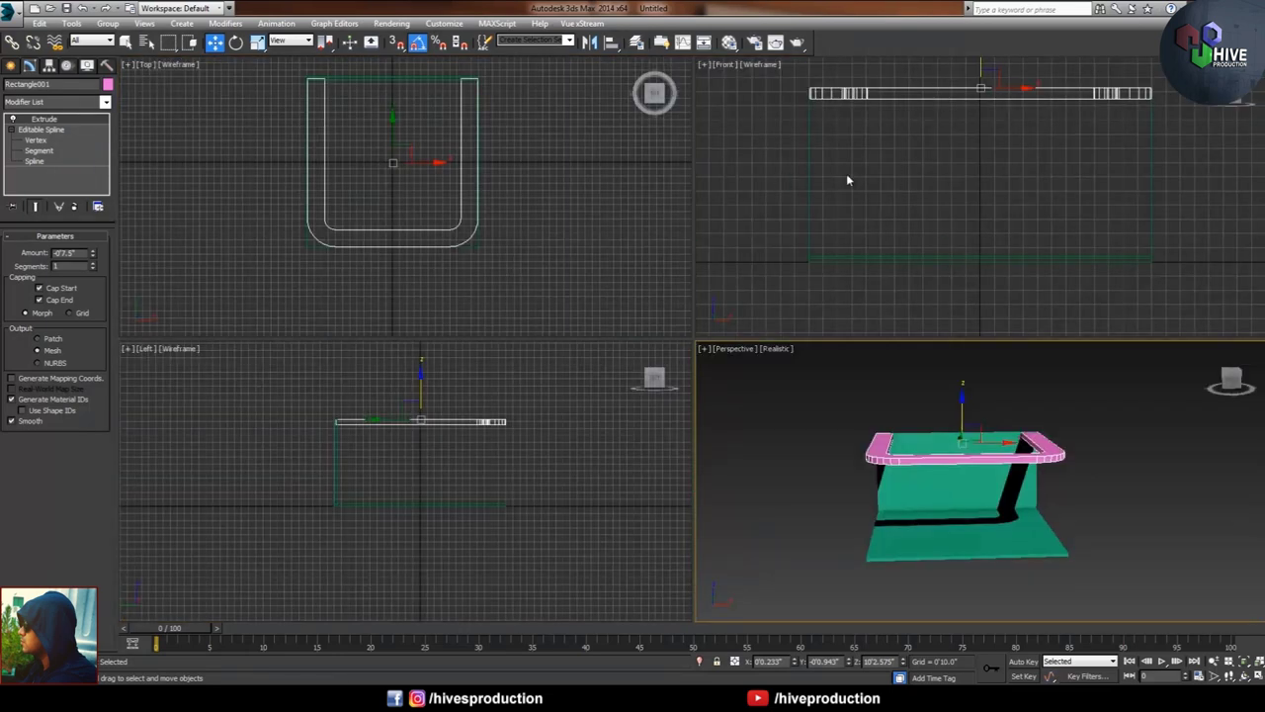
pyautogui.click(11, 67)
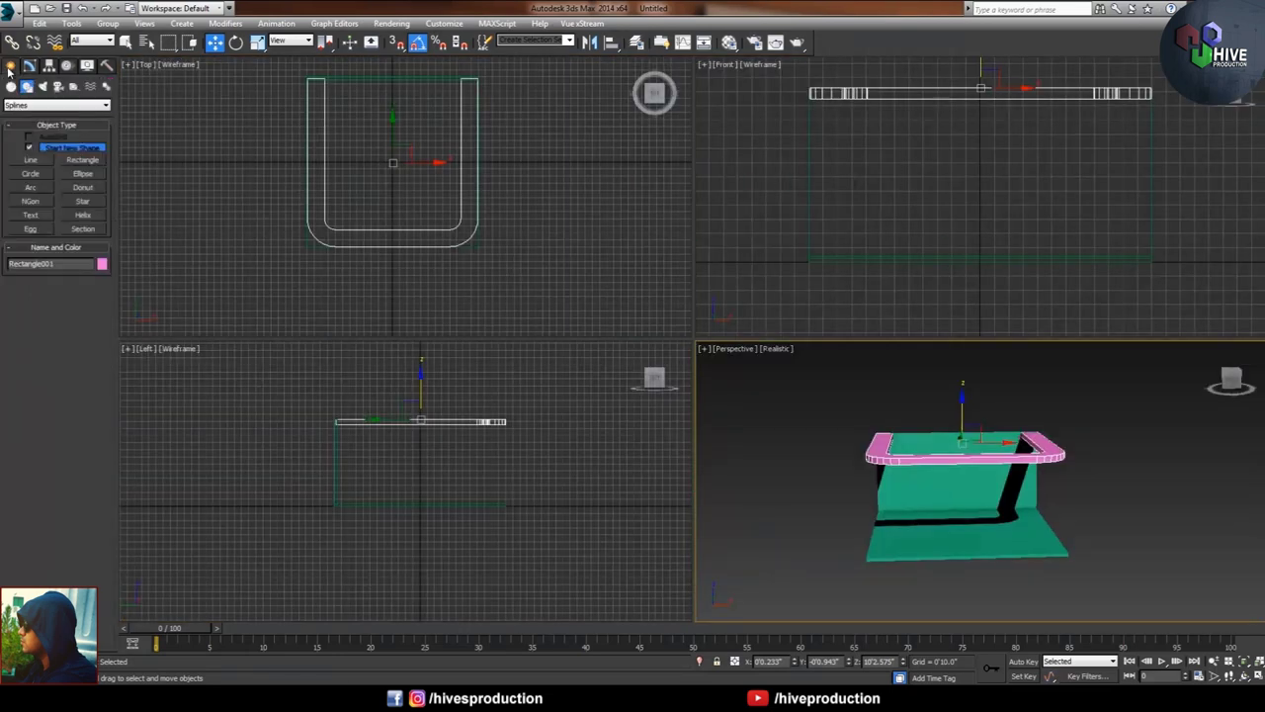
pyautogui.click(81, 160)
pyautogui.rightClick(923, 204)
pyautogui.hotkey('alt', 'w')
pyautogui.moveTo(330, 494); pyautogui.dragTo(1018, 185)
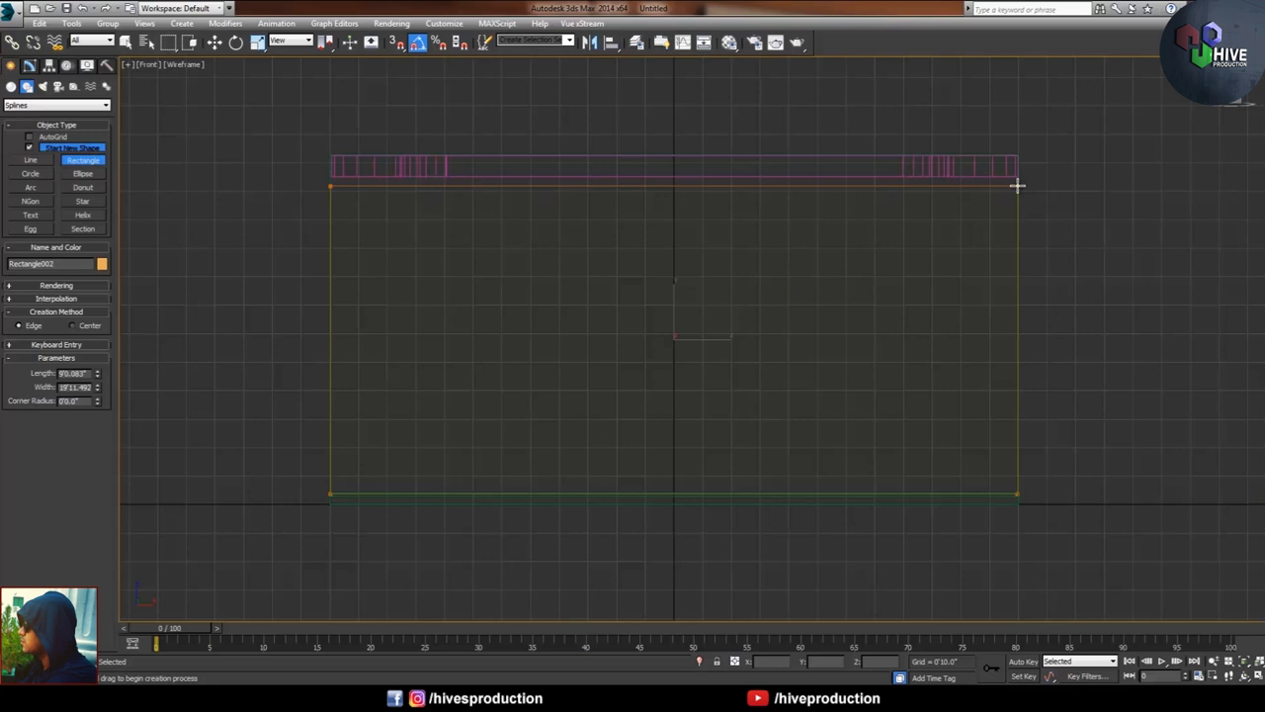
pyautogui.rightClick(523, 272)
pyautogui.press('w')
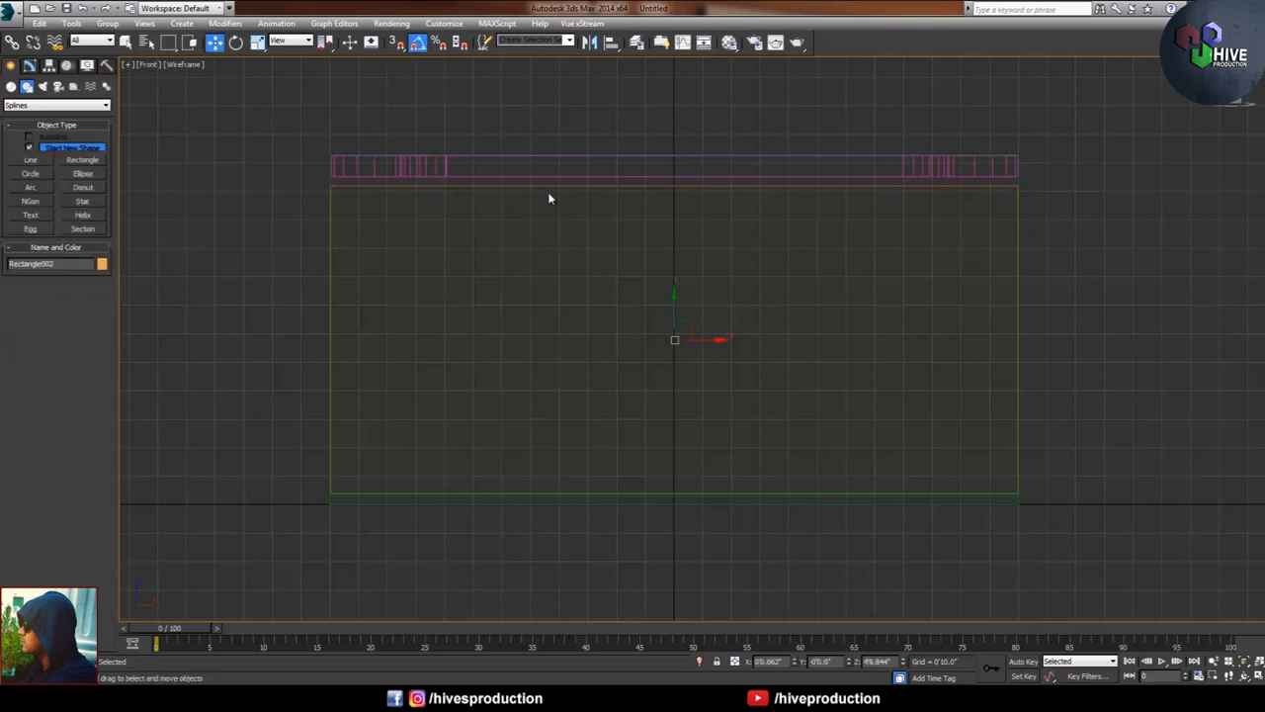
# Convert the new rectangle to an editable spline and delete its bottom segment along the floor.
pyautogui.rightClick(549, 190)
pyautogui.moveTo(571, 314)
pyautogui.click(763, 314)
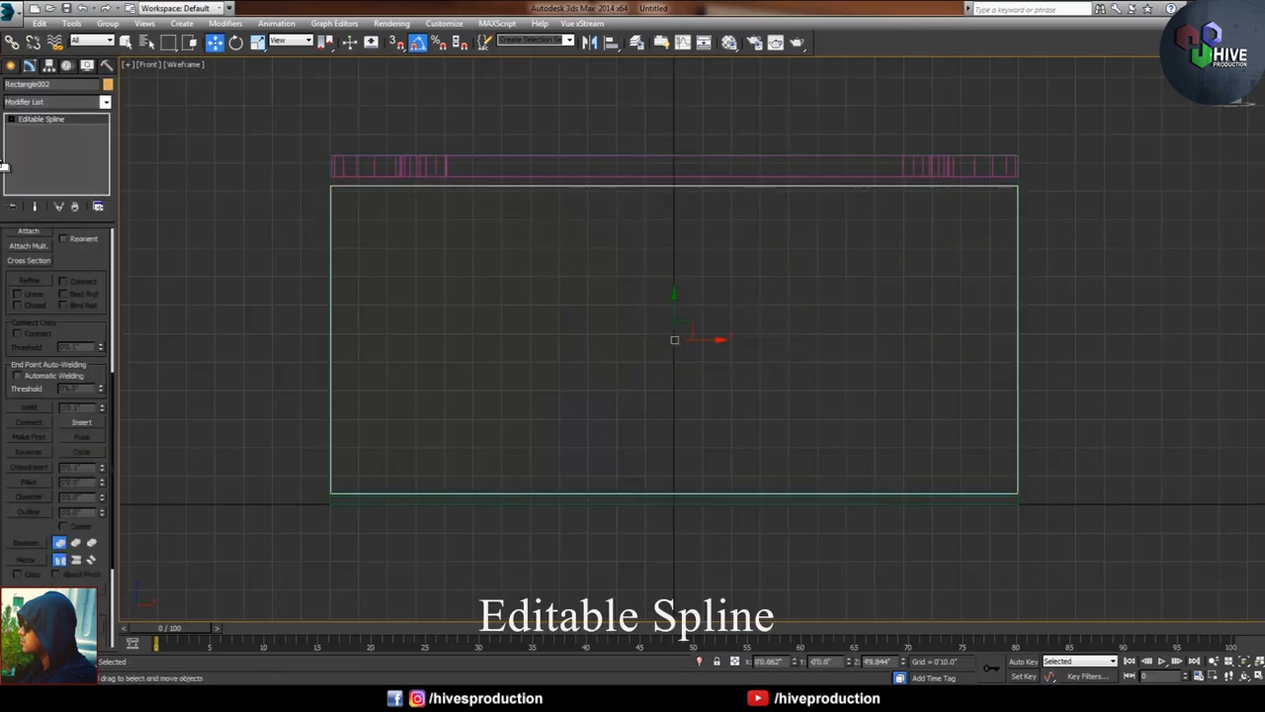
pyautogui.click(38, 140)
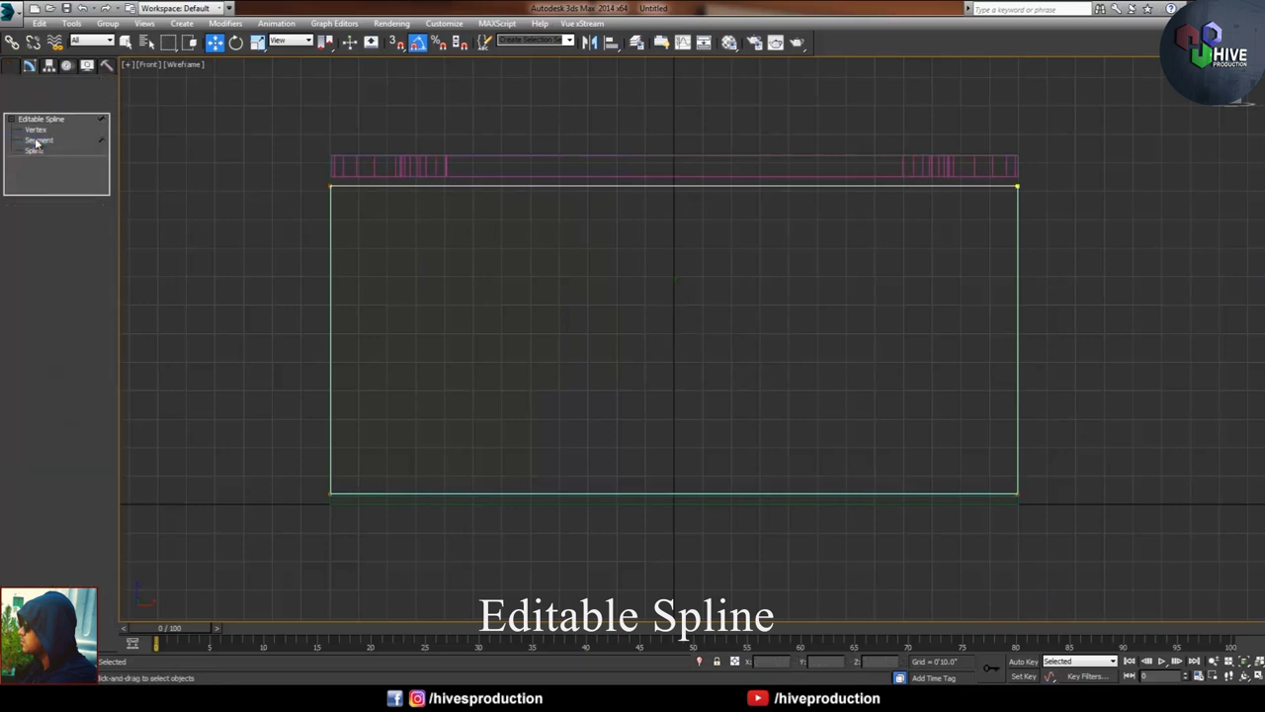
pyautogui.click(485, 494)
pyautogui.click(499, 549)
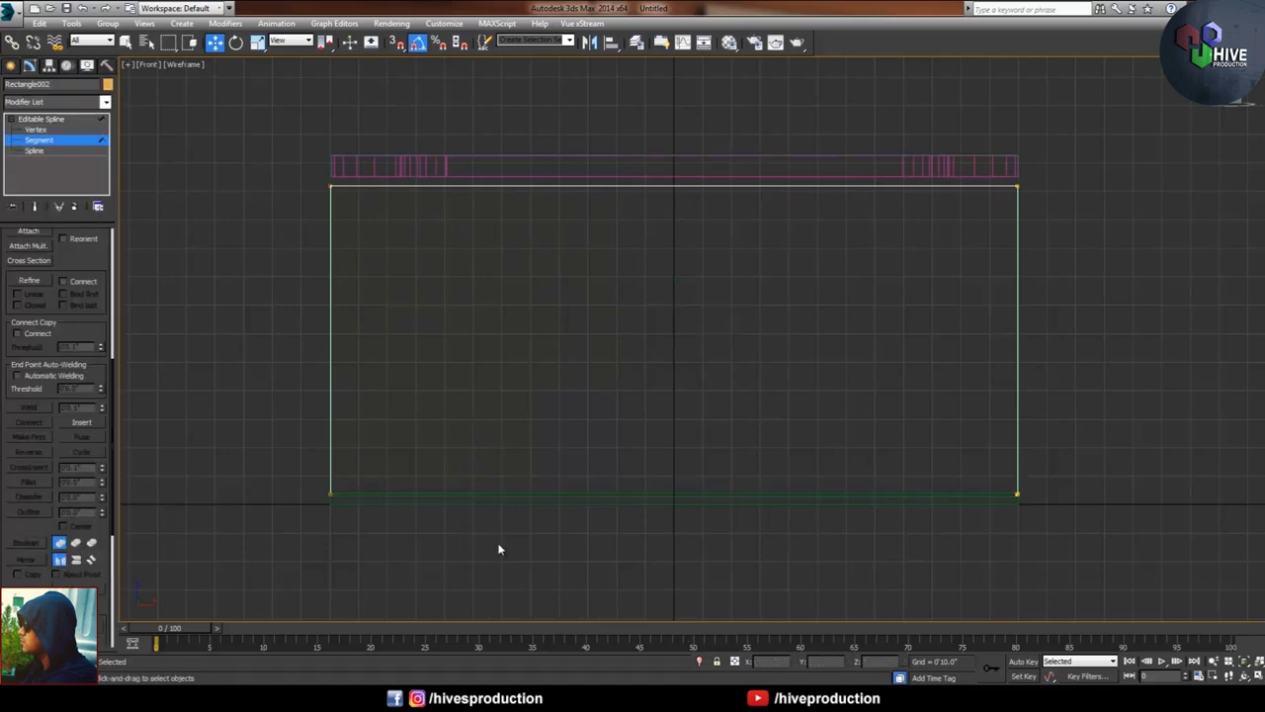
# Fillet the spline's two upper corner vertices, each curve spanning about a sixth of the side height.
pyautogui.press('1')
pyautogui.click(1017, 186)
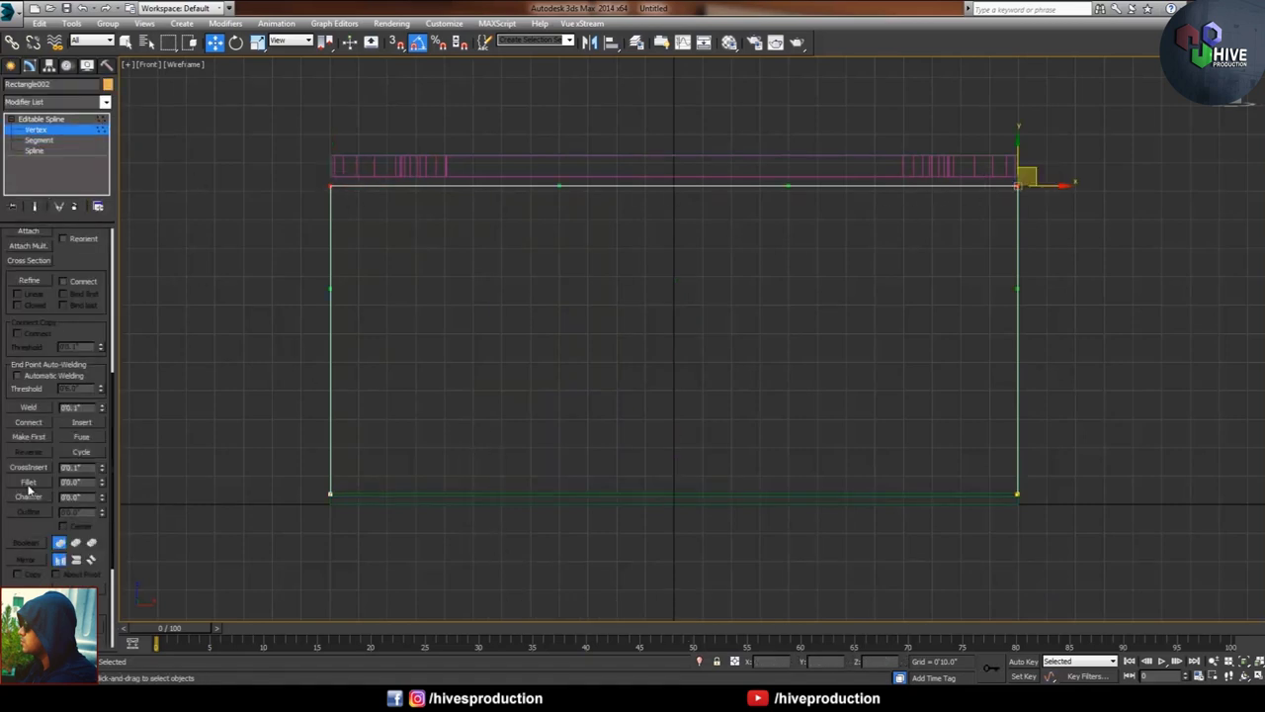
pyautogui.moveTo(100, 483); pyautogui.dragTo(99, 466)
# Outline the whole arch spline inward to form a thin closed band.
pyautogui.click(36, 150)
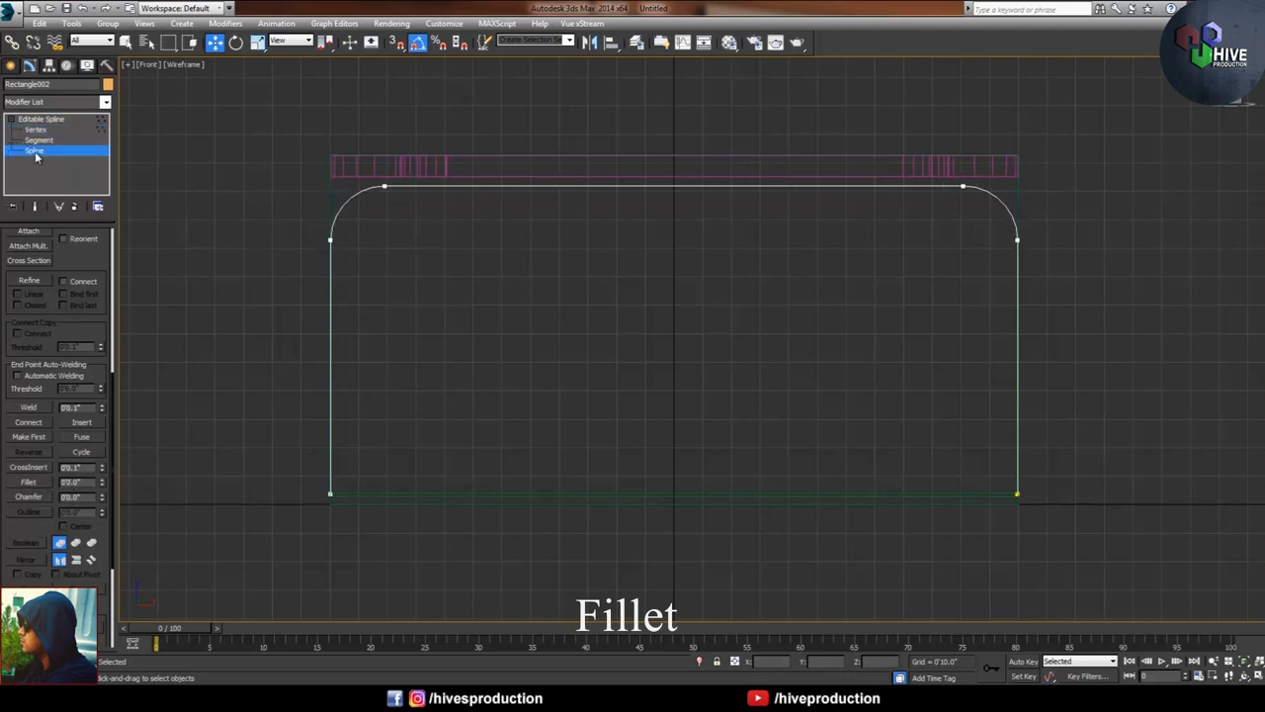
pyautogui.click(331, 265)
pyautogui.moveTo(102, 512); pyautogui.dragTo(108, 510)
pyautogui.click(50, 120)
# Extrude the arch band to a depth of 5'.
pyautogui.click(48, 103)
pyautogui.press('e')
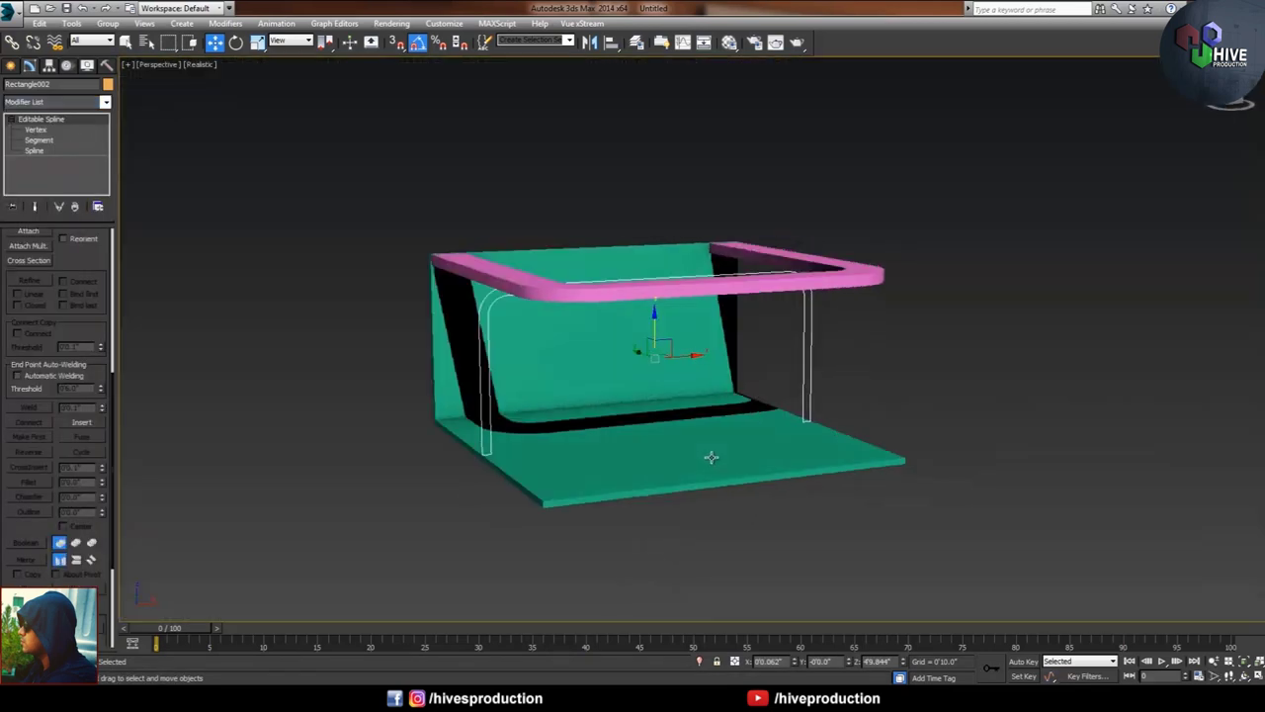
pyautogui.click(52, 101)
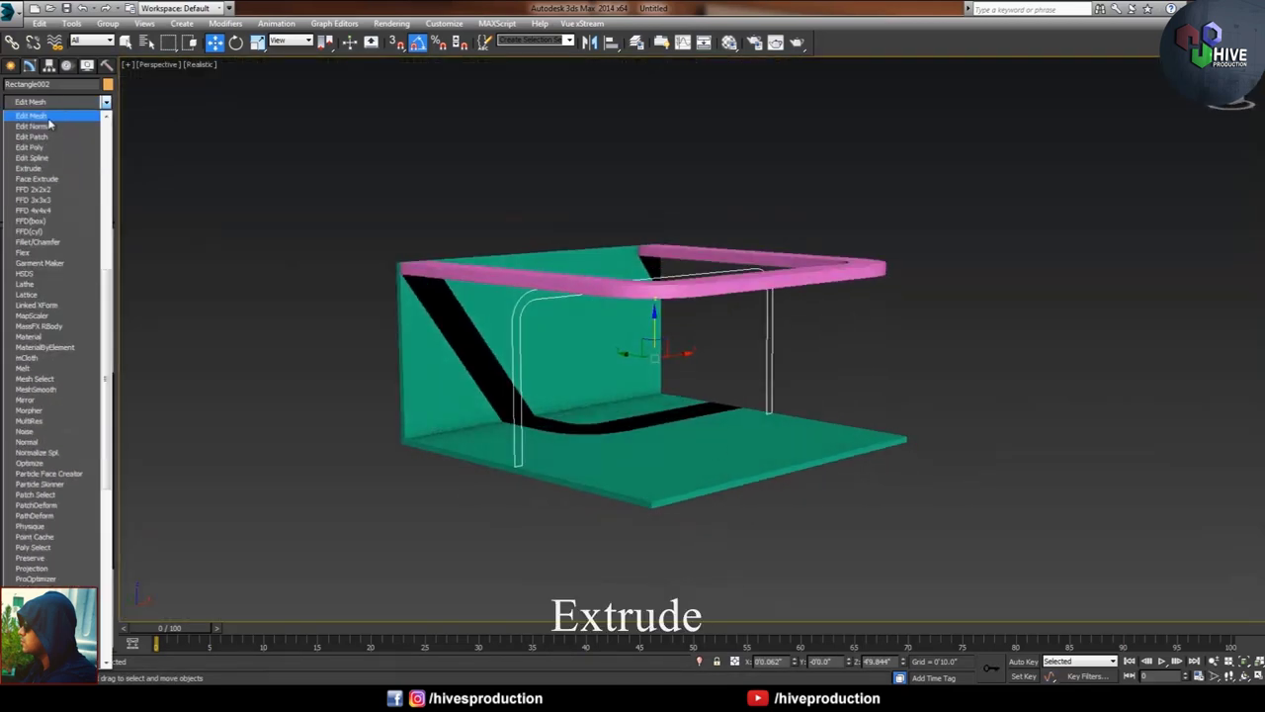
pyautogui.click(35, 169)
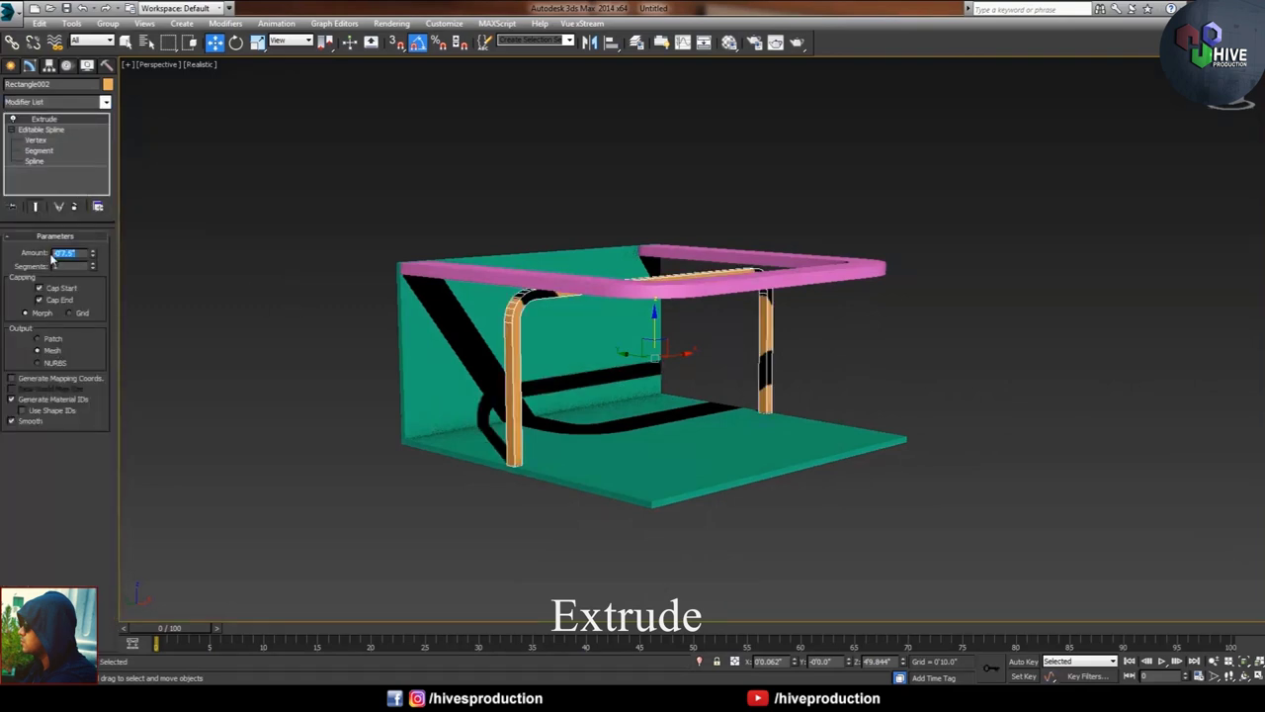
pyautogui.write("5'")
pyautogui.press('Return')
# Move the arch about 5'11" along the Y axis toward the back wall.
pyautogui.keyDown('alt'); pyautogui.moveTo(547, 336); pyautogui.dragTo(626, 369, button='middle'); pyautogui.keyUp('alt')
pyautogui.moveTo(605, 363); pyautogui.dragTo(495, 363)
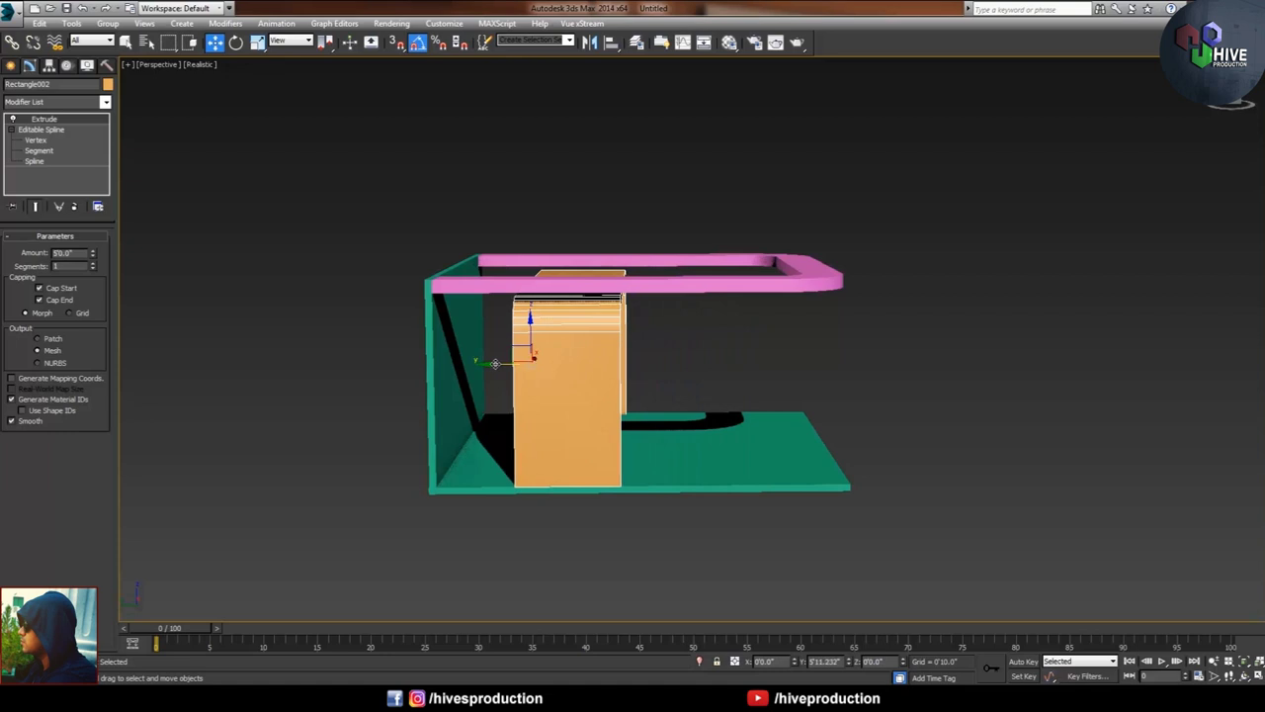
# Try an extrusion depth of 6' for the arch and shift it closer to the back wall, to about Y 6'6".
pyautogui.keyDown('alt'); pyautogui.moveTo(802, 361); pyautogui.dragTo(798, 374, button='middle'); pyautogui.keyUp('alt')
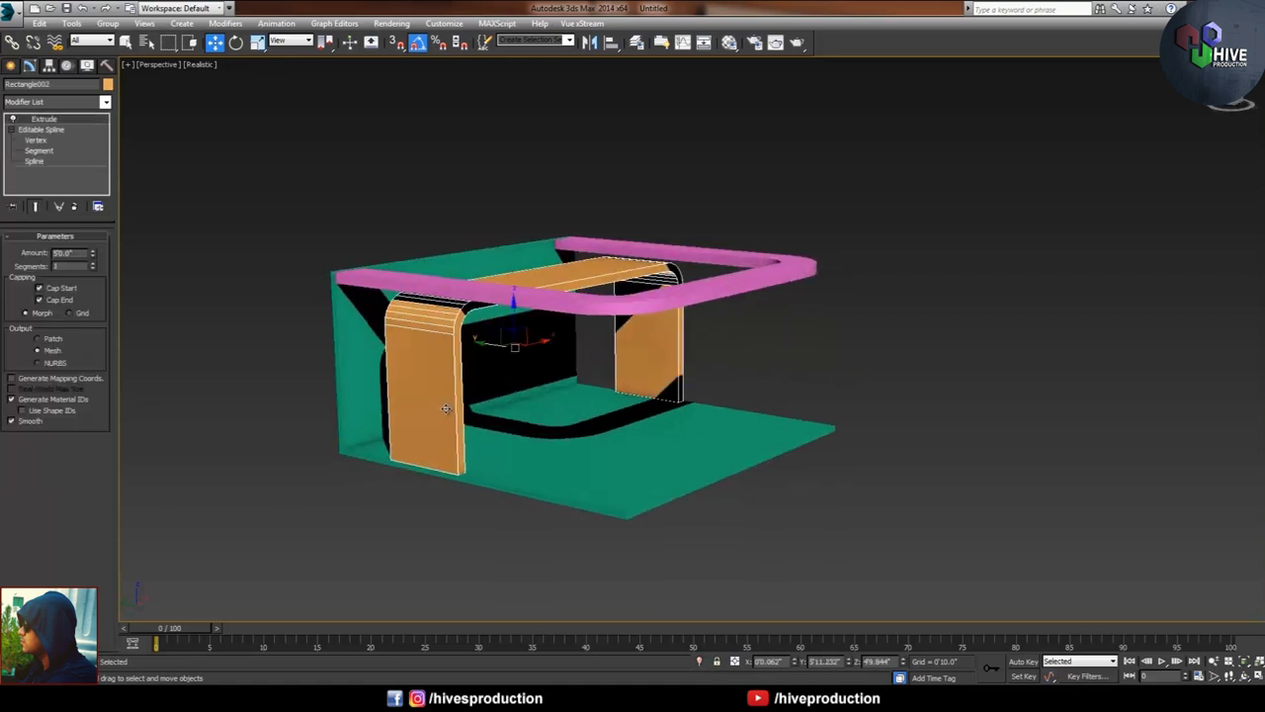
pyautogui.moveTo(485, 372)
pyautogui.keyDown('alt'); pyautogui.mouseDown(button='middle')
pyautogui.moveTo(495, 385)
pyautogui.moveTo(515, 361)
pyautogui.moveTo(500, 374)
pyautogui.mouseUp(button='middle'); pyautogui.keyUp('alt')
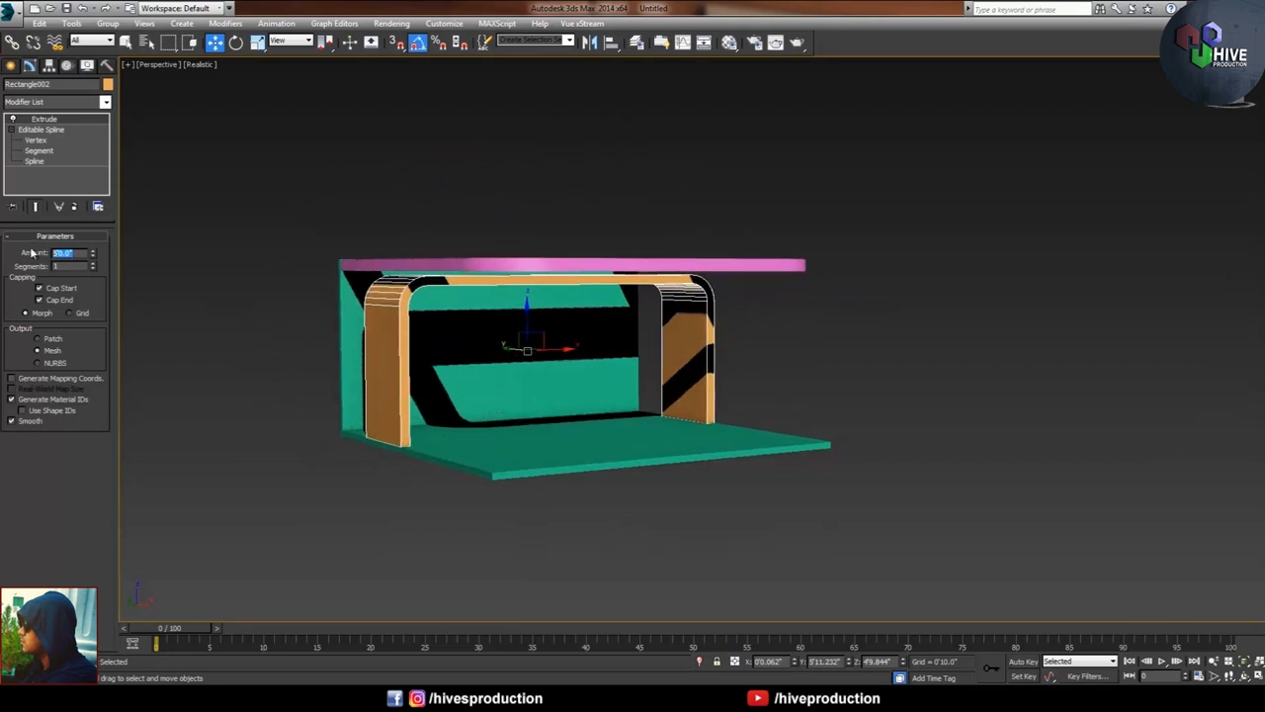
pyautogui.keyDown('alt'); pyautogui.moveTo(599, 362); pyautogui.dragTo(691, 376, button='middle'); pyautogui.keyUp('alt')
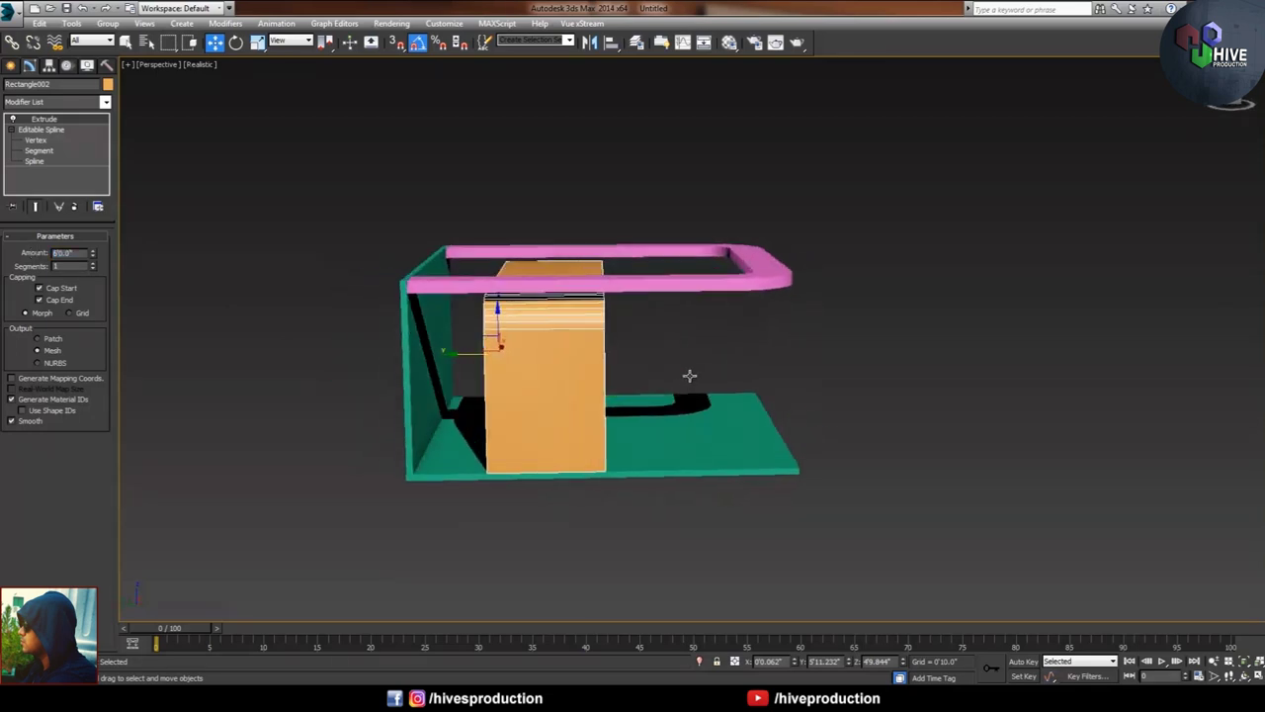
pyautogui.moveTo(444, 354)
pyautogui.mouseDown()
pyautogui.moveTo(590, 356)
pyautogui.moveTo(577, 355)
pyautogui.mouseUp()
pyautogui.click(679, 405)
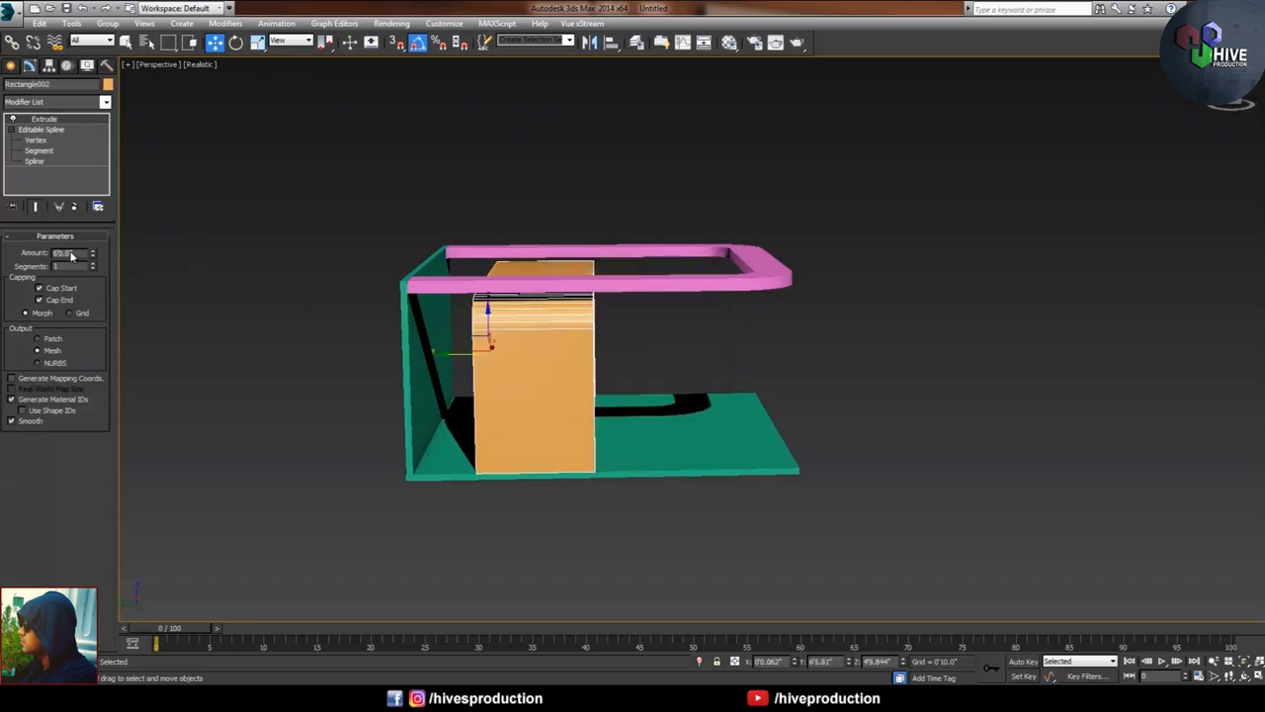
# Set the arch's extrusion depth to 4' and turn off the viewport shadows.
pyautogui.write('40')
pyautogui.press('Return')
pyautogui.click(390, 313)
pyautogui.click(514, 395)
# Move the arch slightly away from the back wall along the Y axis.
pyautogui.moveTo(453, 354)
pyautogui.mouseDown()
pyautogui.moveTo(440, 354)
pyautogui.moveTo(469, 353)
pyautogui.mouseUp()
pyautogui.click(889, 357)
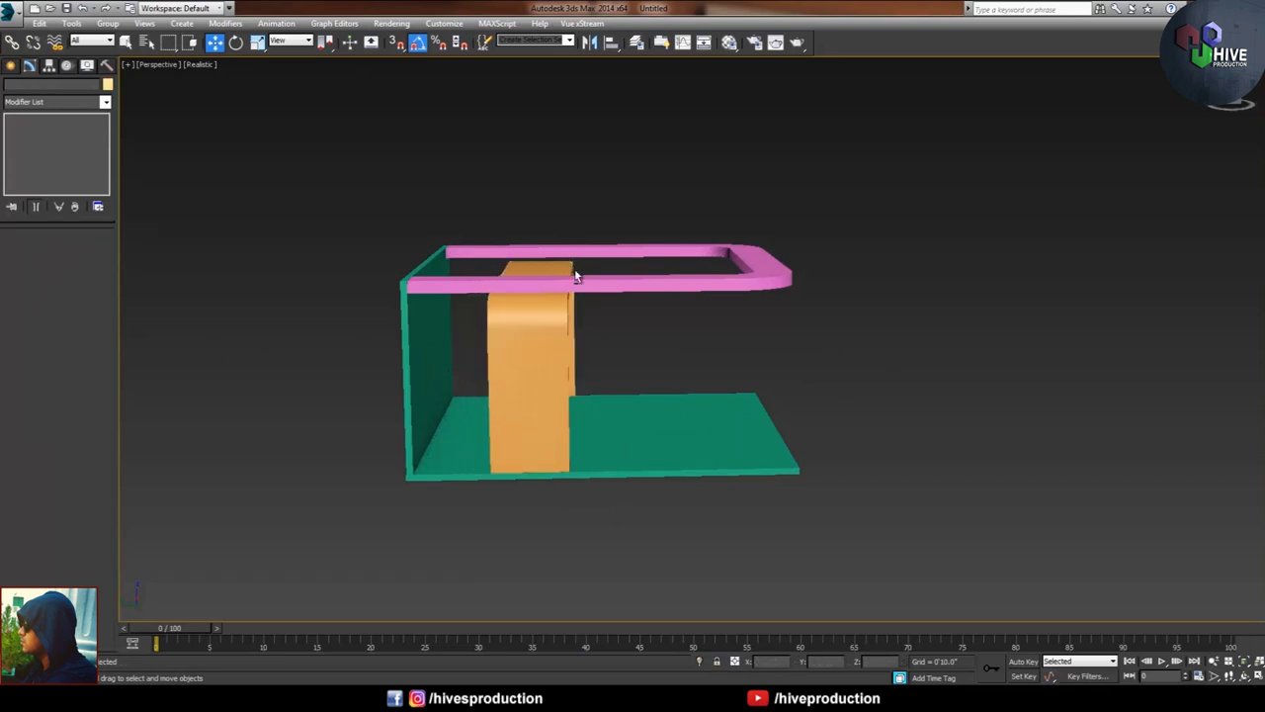
# Create a box about 1'11" by 2'0.5" in the Top view where the frame's left leg meets the back wall, with a height of 10'.
pyautogui.press('t')
pyautogui.moveTo(448, 217); pyautogui.dragTo(384, 337, button='middle')
pyautogui.click(9, 66)
pyautogui.click(30, 149)
pyautogui.moveTo(428, 222); pyautogui.dragTo(466, 255)
pyautogui.click(457, 204)
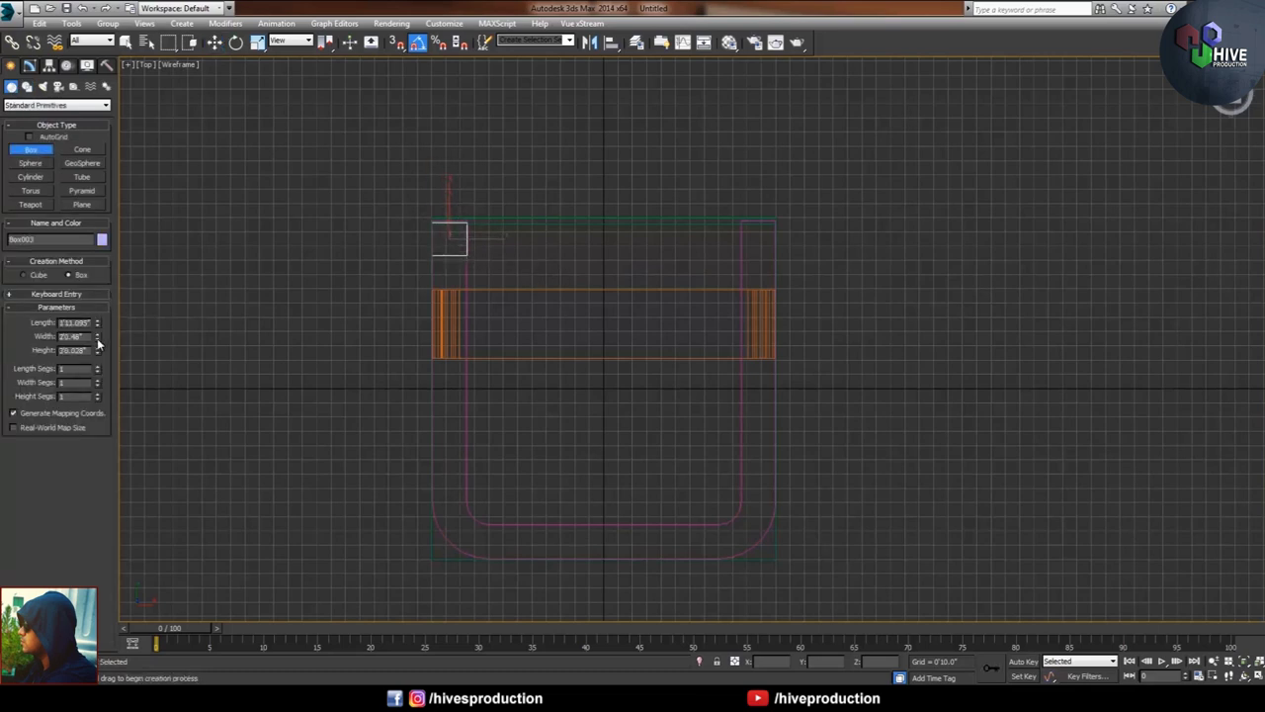
pyautogui.moveTo(86, 349); pyautogui.dragTo(23, 347)
pyautogui.write('10')
pyautogui.press('Return')
# Nudge the box slightly inward from the stall's side edge along the X axis.
pyautogui.hotkey('alt', 'w')
pyautogui.middleClick(876, 501)
pyautogui.hotkey('alt', 'w')
pyautogui.keyDown('alt'); pyautogui.moveTo(830, 472); pyautogui.dragTo(786, 465, button='middle'); pyautogui.keyUp('alt')
pyautogui.moveTo(394, 326); pyautogui.dragTo(462, 297, button='middle')
pyautogui.scroll(3, 462, 297)
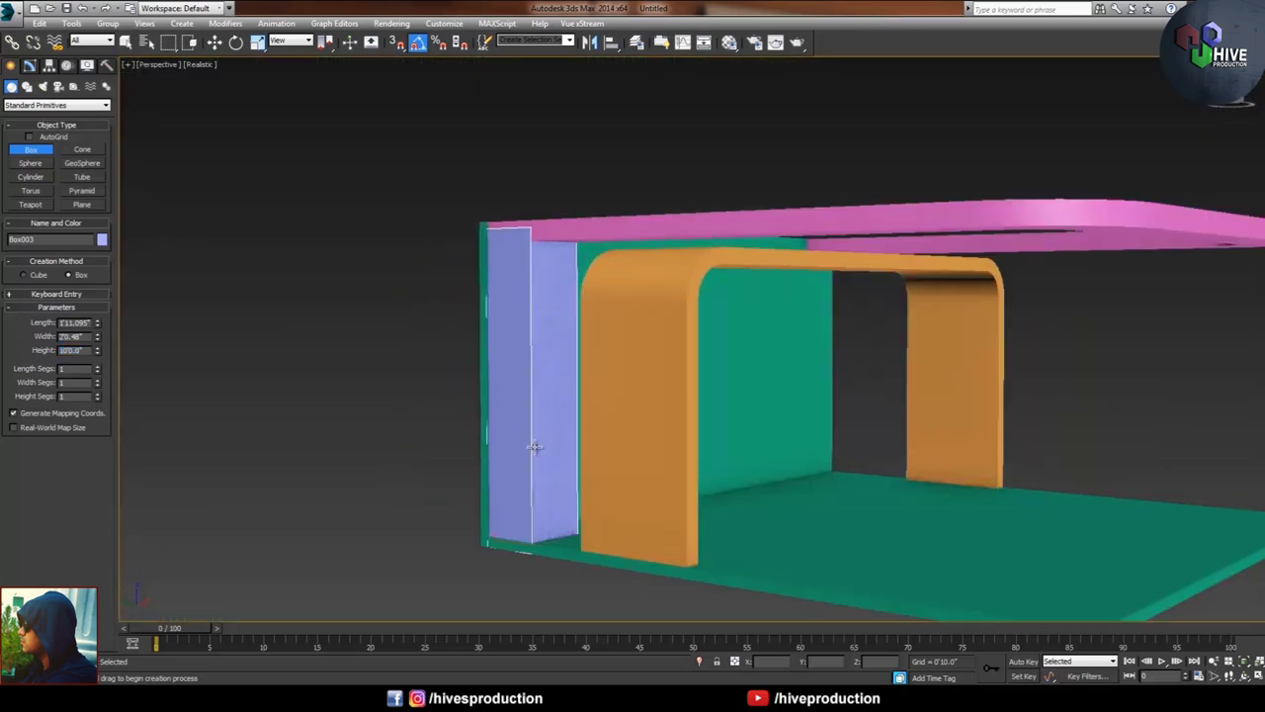
pyautogui.press('w')
pyautogui.moveTo(551, 538); pyautogui.dragTo(553, 539)
pyautogui.keyDown('alt'); pyautogui.moveTo(585, 321); pyautogui.dragTo(589, 387, button='middle'); pyautogui.keyUp('alt')
# Align the box in the Top view with the front face of the back wall and the outer edge of the frame's leg.
pyautogui.hotkey('alt', 'w')
pyautogui.hotkey('alt', 'w')
pyautogui.scroll(5, 556, 293)
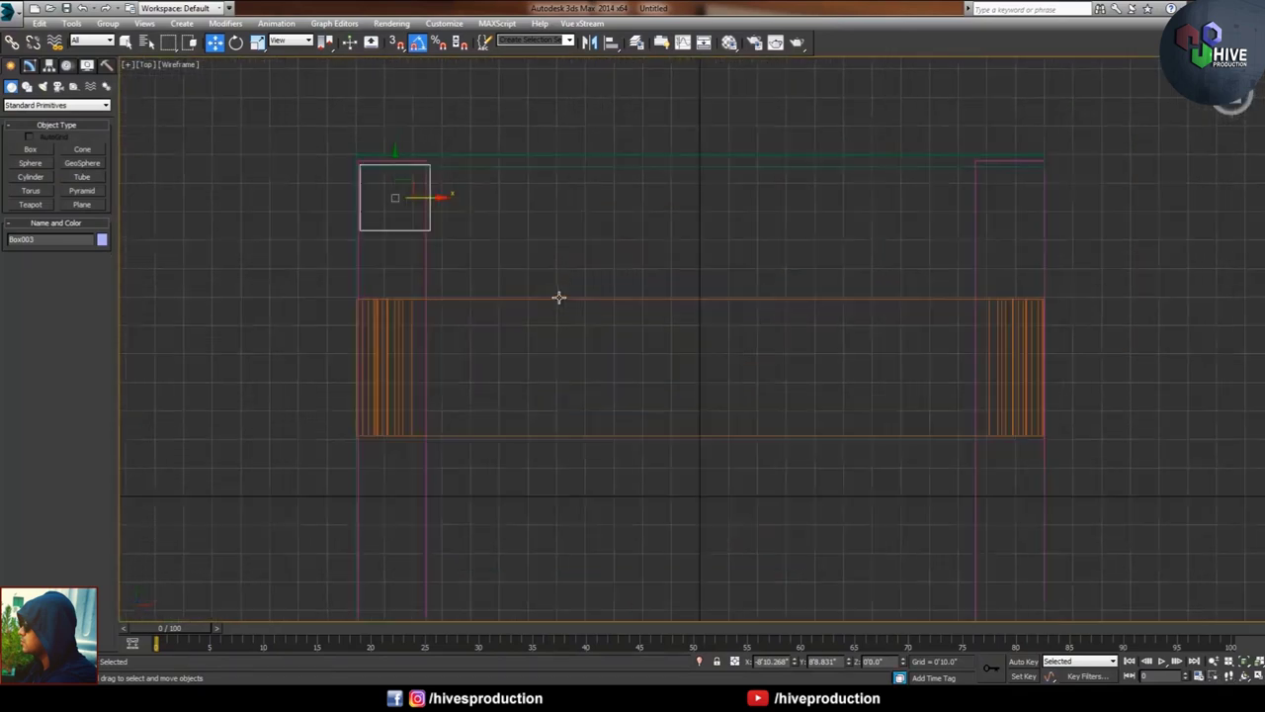
pyautogui.click(465, 239)
pyautogui.moveTo(465, 242); pyautogui.dragTo(622, 297, button='middle')
pyautogui.scroll(5, 622, 297)
pyautogui.moveTo(554, 353); pyautogui.dragTo(556, 480)
pyautogui.moveTo(597, 277); pyautogui.dragTo(588, 288)
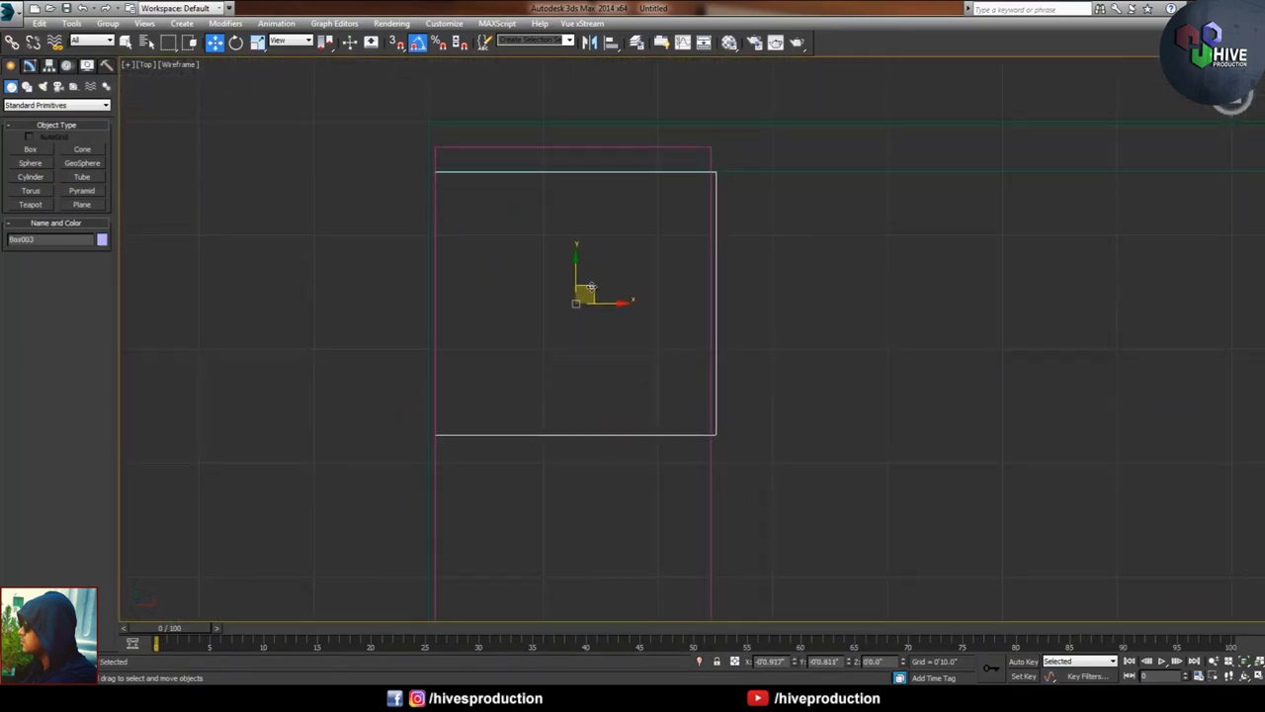
# Reduce the box's width to about 1'11.75" and realign it with the edges of the frame's leg.
pyautogui.click(30, 65)
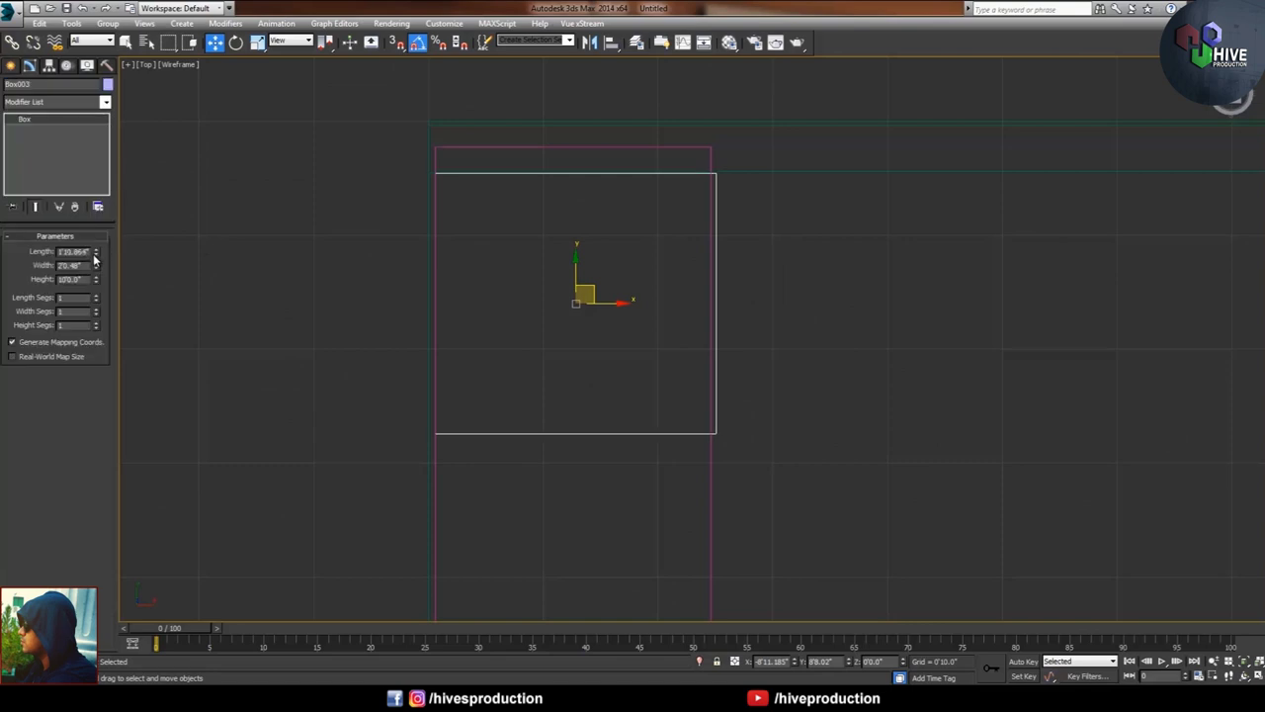
pyautogui.click(97, 268)
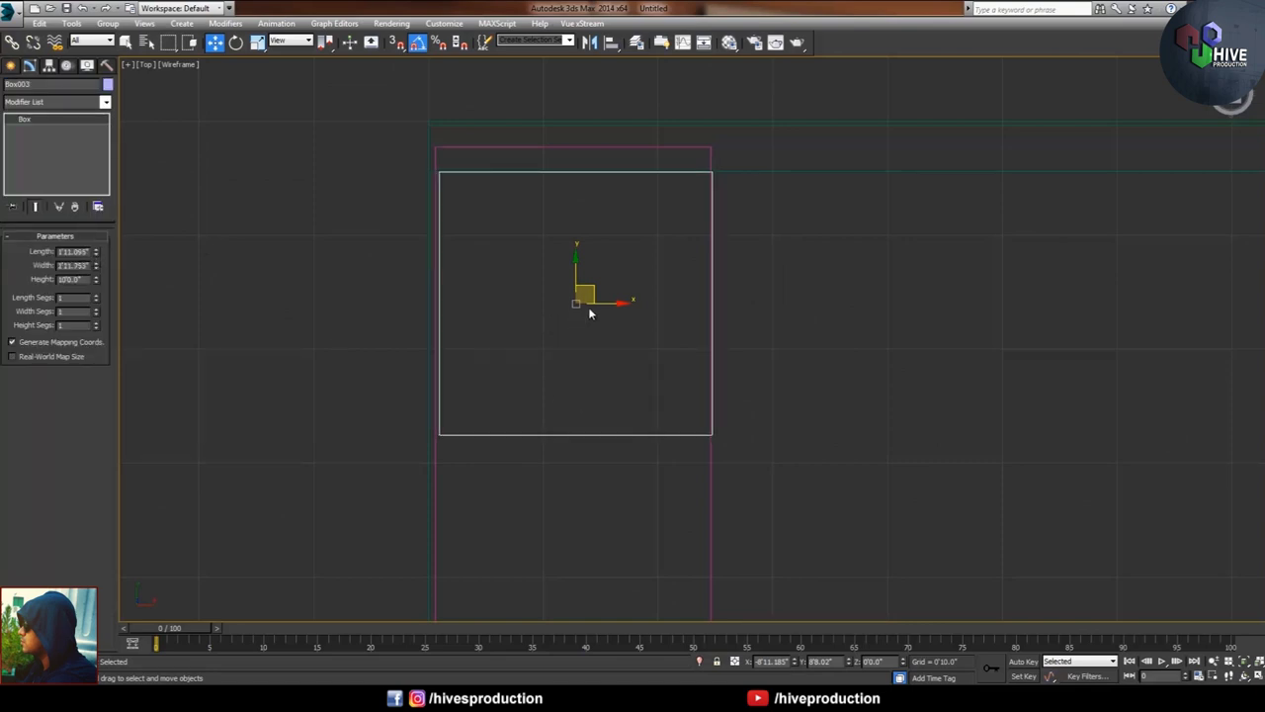
pyautogui.moveTo(591, 303); pyautogui.dragTo(589, 303)
# Copy the box along the X axis to the opposite end of the back wall.
pyautogui.moveTo(574, 310); pyautogui.dragTo(362, 264, button='middle')
pyautogui.scroll(-6, 362, 264)
pyautogui.press('p')
pyautogui.keyDown('alt'); pyautogui.moveTo(882, 549); pyautogui.dragTo(867, 433, button='middle'); pyautogui.keyUp('alt')
pyautogui.keyDown('shift'); pyautogui.moveTo(541, 542); pyautogui.dragTo(1132, 549); pyautogui.keyUp('shift')
pyautogui.click(633, 404)
# Align the copied box in the Top view with the outer edge of the frame's opposite leg.
pyautogui.moveTo(881, 395); pyautogui.dragTo(539, 366, button='middle')
pyautogui.moveTo(539, 366)
pyautogui.keyDown('alt'); pyautogui.mouseDown(button='middle')
pyautogui.moveTo(484, 373)
pyautogui.moveTo(477, 440)
pyautogui.moveTo(645, 289)
pyautogui.moveTo(401, 258)
pyautogui.mouseUp(button='middle'); pyautogui.keyUp('alt')
pyautogui.press('t')
pyautogui.scroll(3, 791, 215)
pyautogui.scroll(4, 741, 249)
pyautogui.moveTo(606, 221)
pyautogui.mouseDown()
pyautogui.moveTo(606, 243)
pyautogui.moveTo(596, 224)
pyautogui.mouseUp()
pyautogui.click(601, 410)
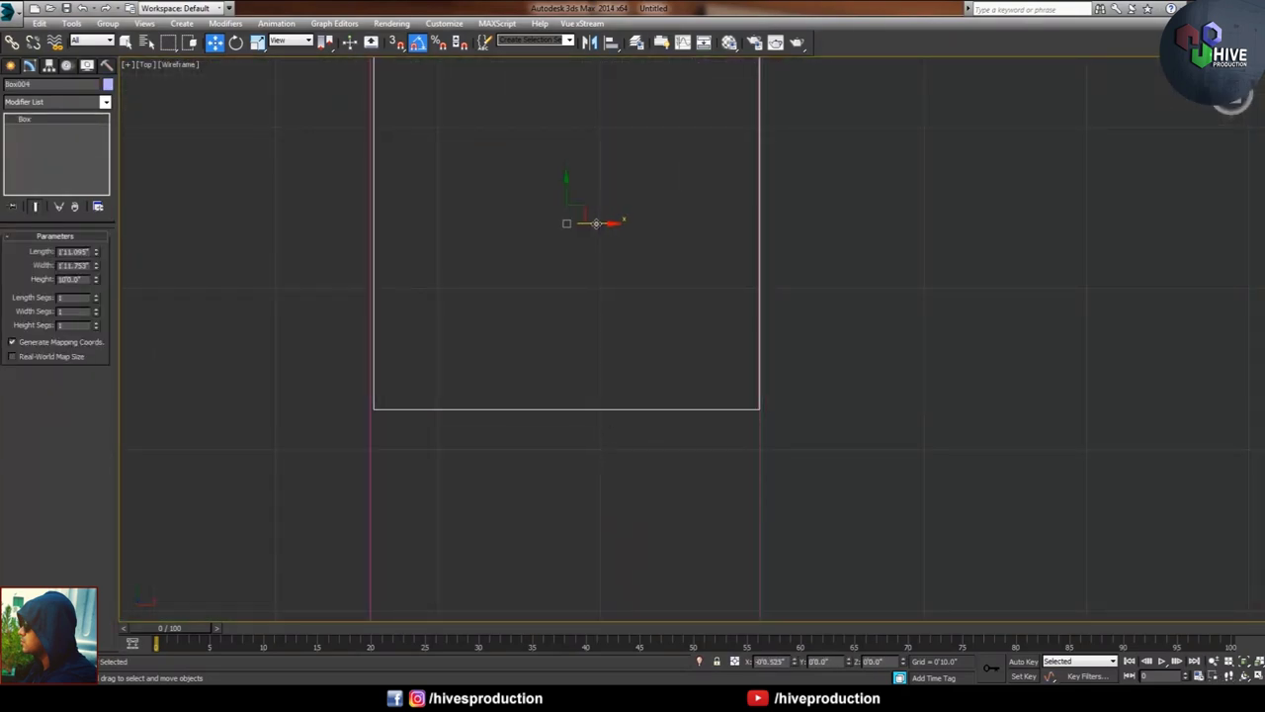
pyautogui.click(646, 362)
pyautogui.scroll(-8, 721, 391)
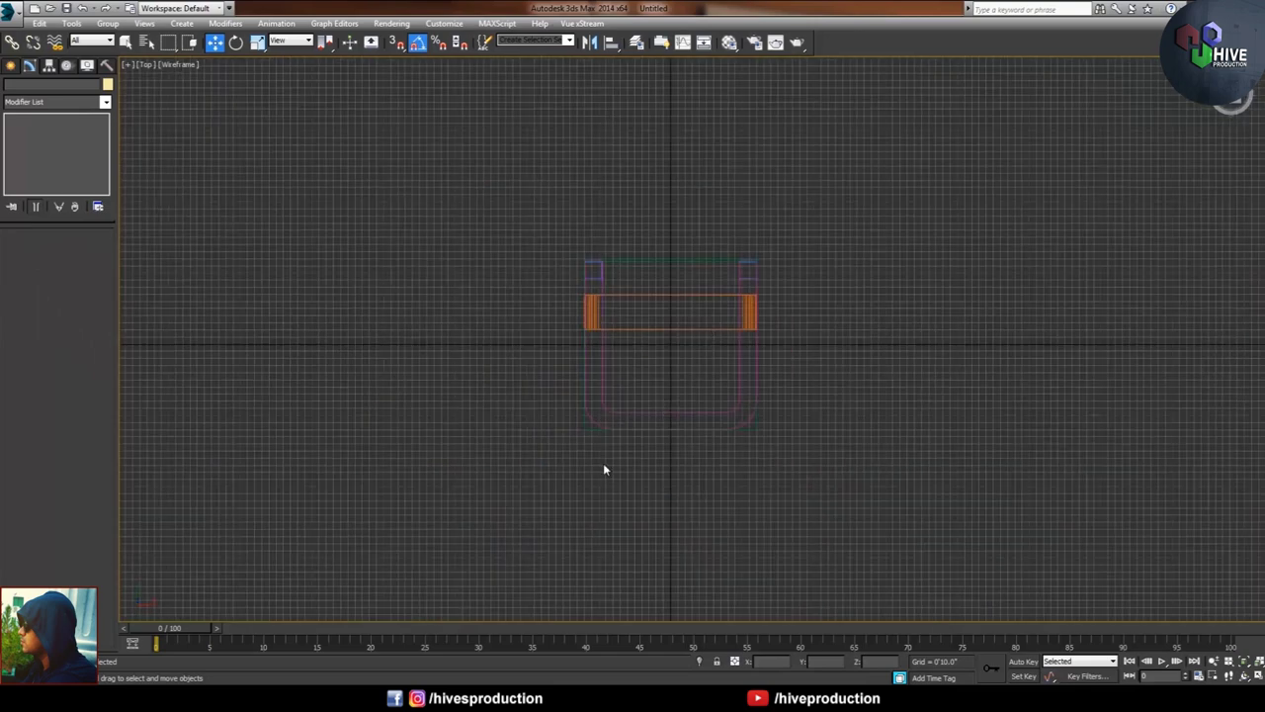
# Assign the 01 - Default material from the Material Editor to all objects of the stall.
pyautogui.hotkey('alt', 'w')
pyautogui.click(737, 497)
pyautogui.hotkey('alt', 'w')
pyautogui.scroll(-3, 814, 418)
pyautogui.keyDown('alt'); pyautogui.moveTo(647, 479); pyautogui.dragTo(735, 463, button='middle'); pyautogui.keyUp('alt')
pyautogui.moveTo(735, 463); pyautogui.dragTo(546, 448, button='middle')
pyautogui.scroll(-3, 546, 447)
pyautogui.moveTo(333, 276); pyautogui.dragTo(872, 602)
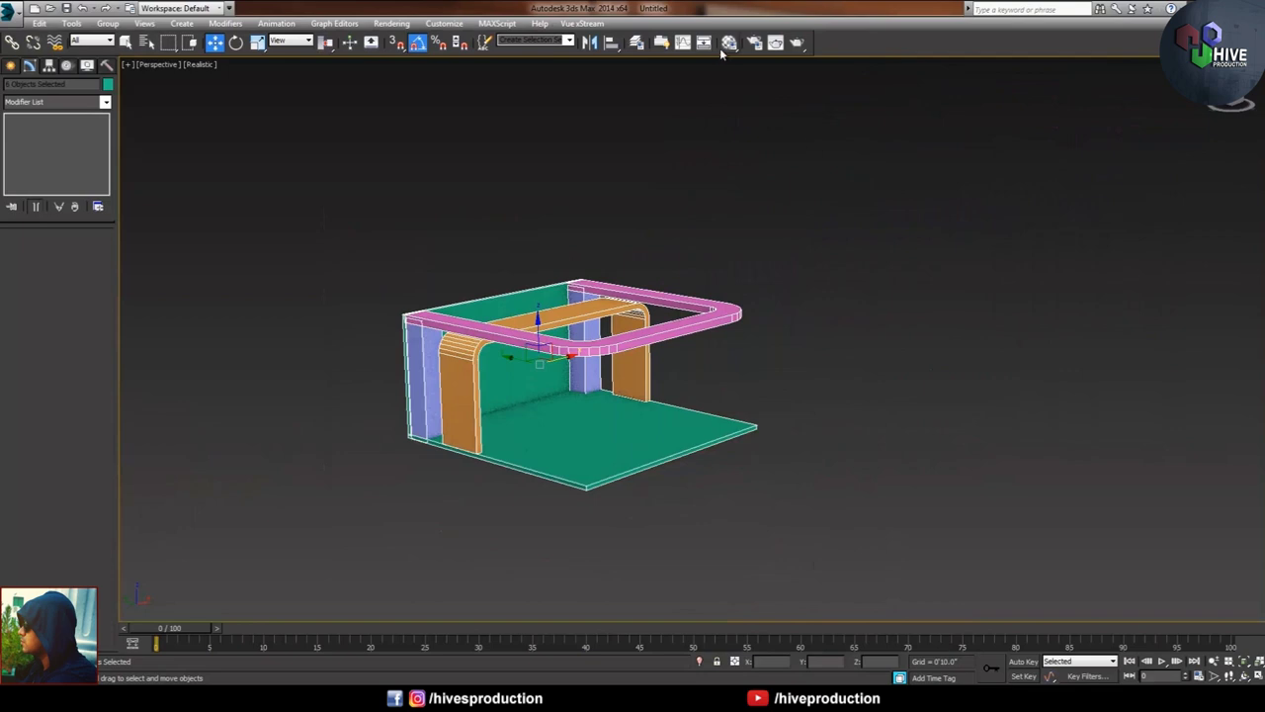
pyautogui.click(727, 43)
pyautogui.click(1044, 258)
pyautogui.scroll(3, 759, 391)
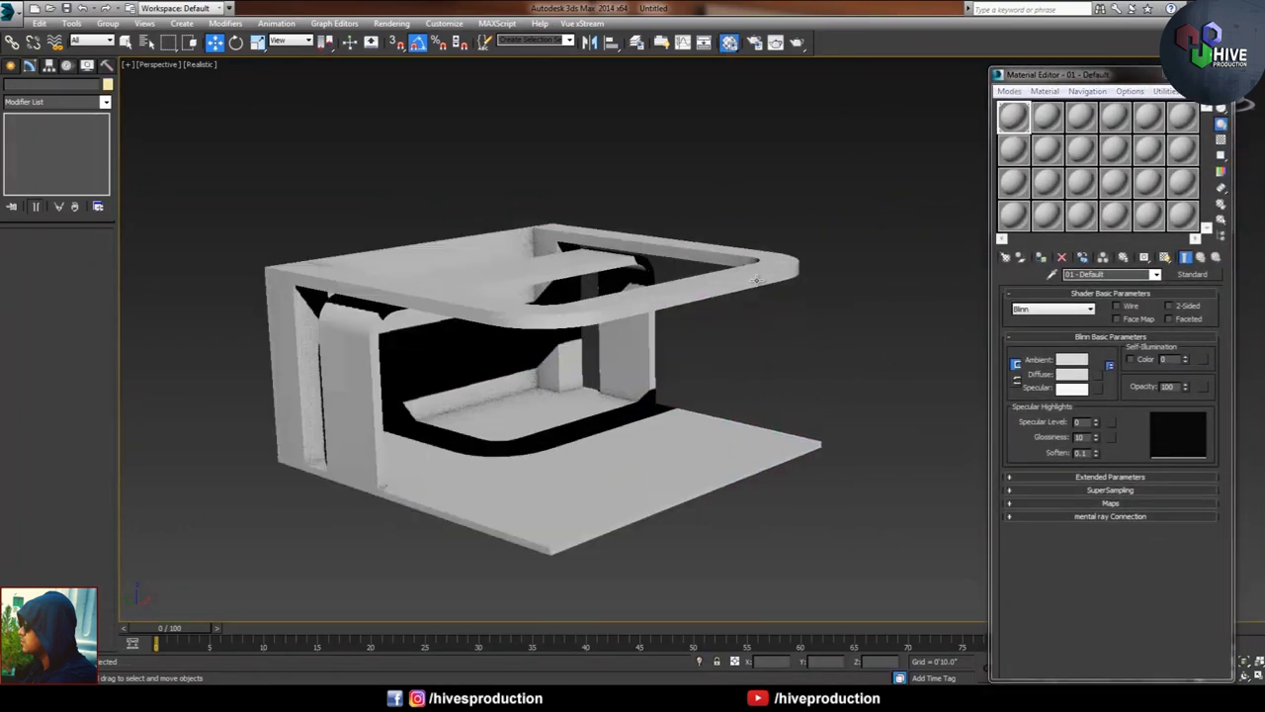
# Set the object color of all stall objects to black and turn on edged faces in the Perspective view.
pyautogui.moveTo(941, 607); pyautogui.dragTo(939, 602)
pyautogui.click(107, 85)
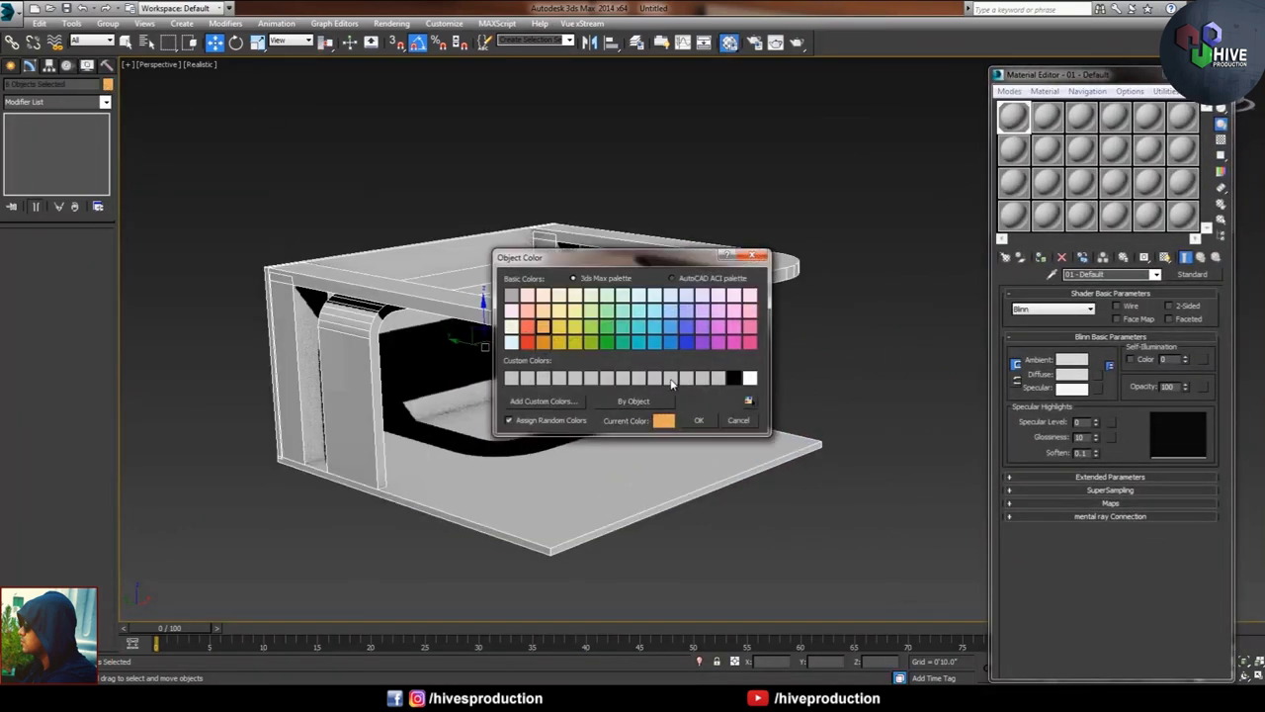
pyautogui.click(704, 420)
pyautogui.press('F4')
pyautogui.keyDown('alt'); pyautogui.moveTo(594, 417); pyautogui.dragTo(447, 427, button='middle'); pyautogui.keyUp('alt')
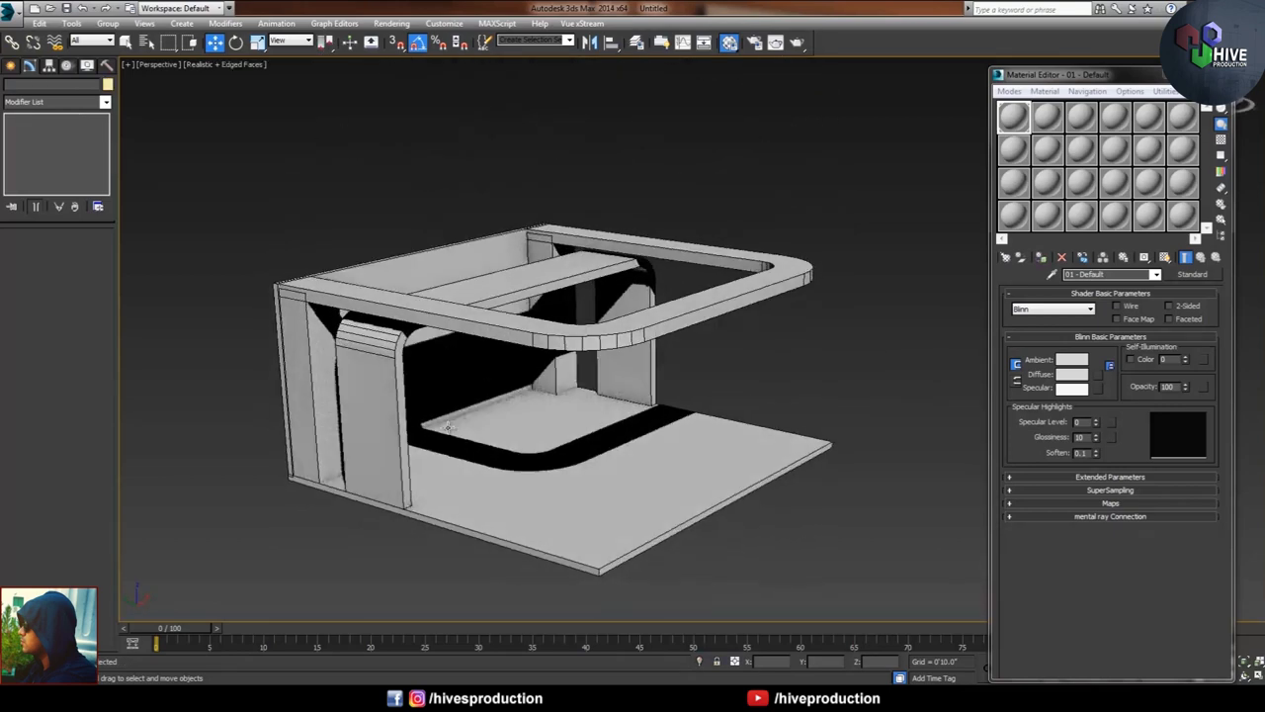
# Switch the Perspective view's display style from Realistic to Shaded and close the Material Editor.
pyautogui.click(188, 65)
pyautogui.click(210, 91)
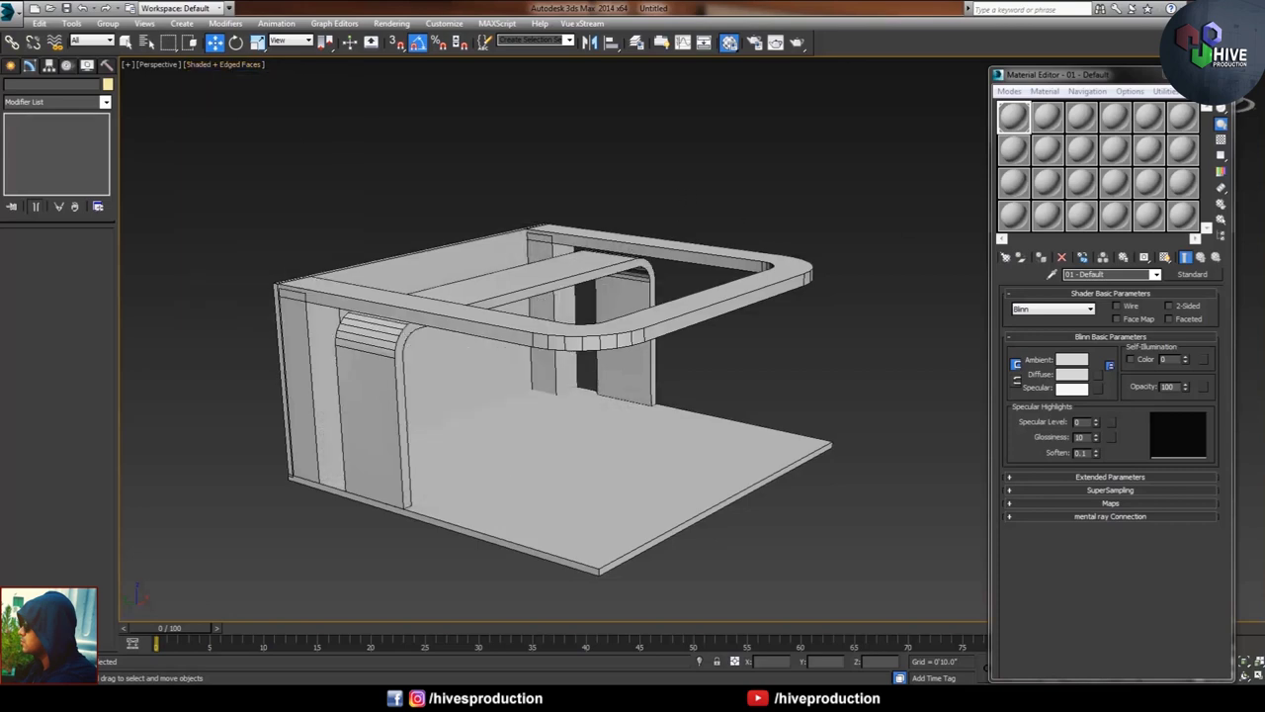
pyautogui.press('m')
# Raise the arch's upper vertices slightly in the Front view so its top meets the overhead frame.
pyautogui.moveTo(441, 393); pyautogui.dragTo(482, 387, button='middle')
pyautogui.click(432, 368)
pyautogui.hotkey('alt', 'w')
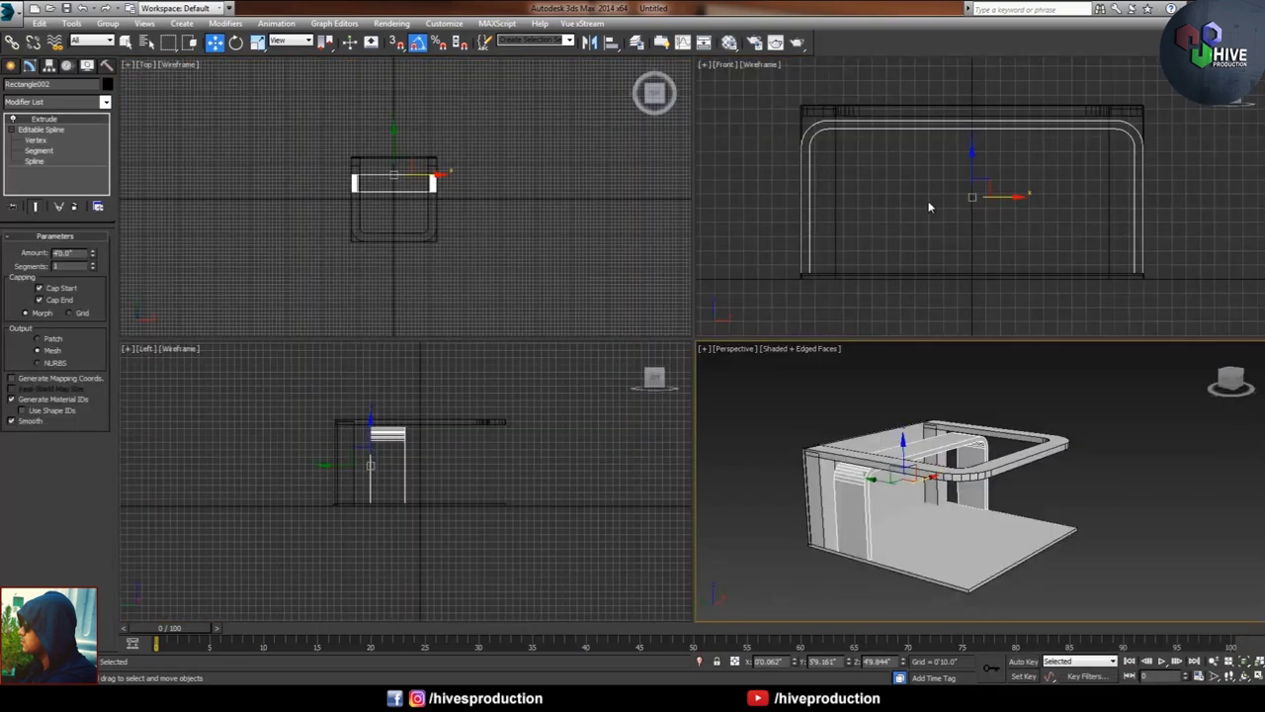
pyautogui.hotkey('alt', 'w')
pyautogui.click(35, 140)
pyautogui.click(1001, 239)
pyautogui.moveTo(1002, 205); pyautogui.dragTo(1001, 196)
pyautogui.click(44, 120)
# Copy the arch along the Y axis in the Left view toward the front of the stall.
pyautogui.click(257, 146)
pyautogui.click(410, 196)
pyautogui.hotkey('alt', 'w')
pyautogui.keyDown('shift'); pyautogui.moveTo(390, 484); pyautogui.dragTo(466, 474); pyautogui.keyUp('shift')
pyautogui.click(643, 406)
pyautogui.click(645, 407)
pyautogui.keyDown('alt'); pyautogui.moveTo(1056, 480); pyautogui.dragTo(1065, 557, button='middle'); pyautogui.keyUp('alt')
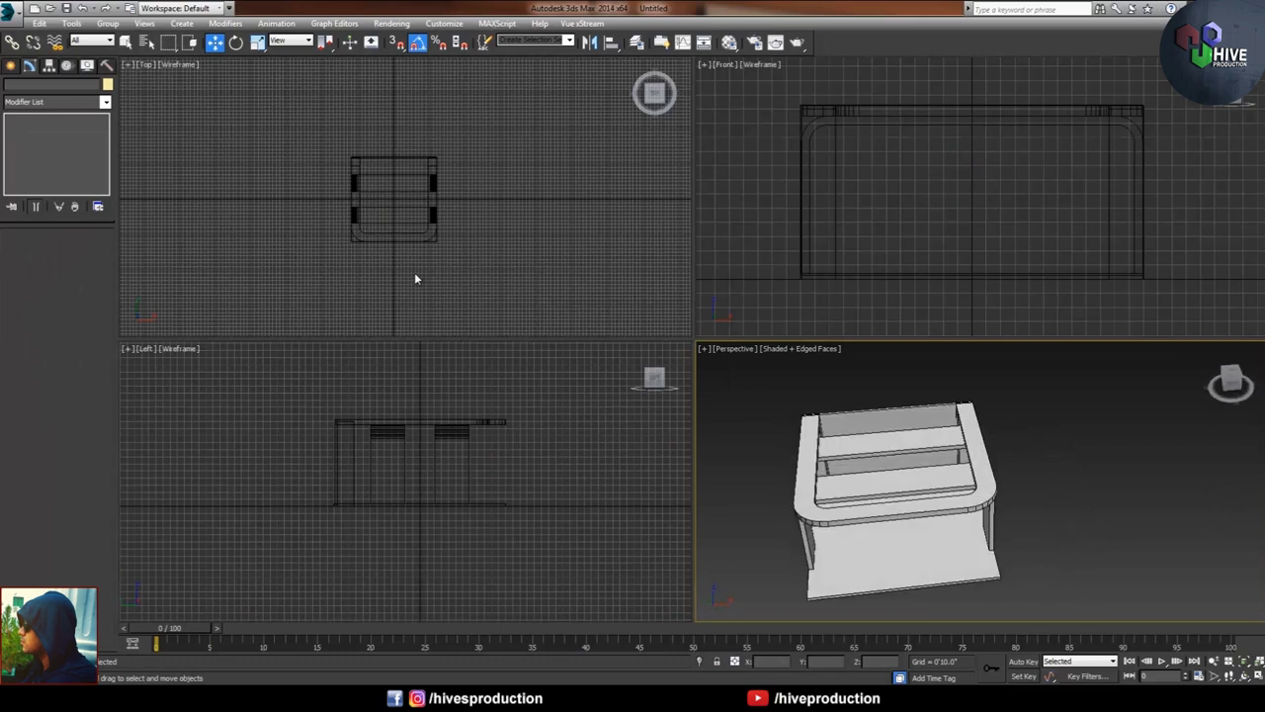
# Create a box in the Top view across the frame's front bar, about 0'11.156" long and 8'5.718" wide.
pyautogui.scroll(5, 415, 279)
pyautogui.click(11, 66)
pyautogui.click(30, 149)
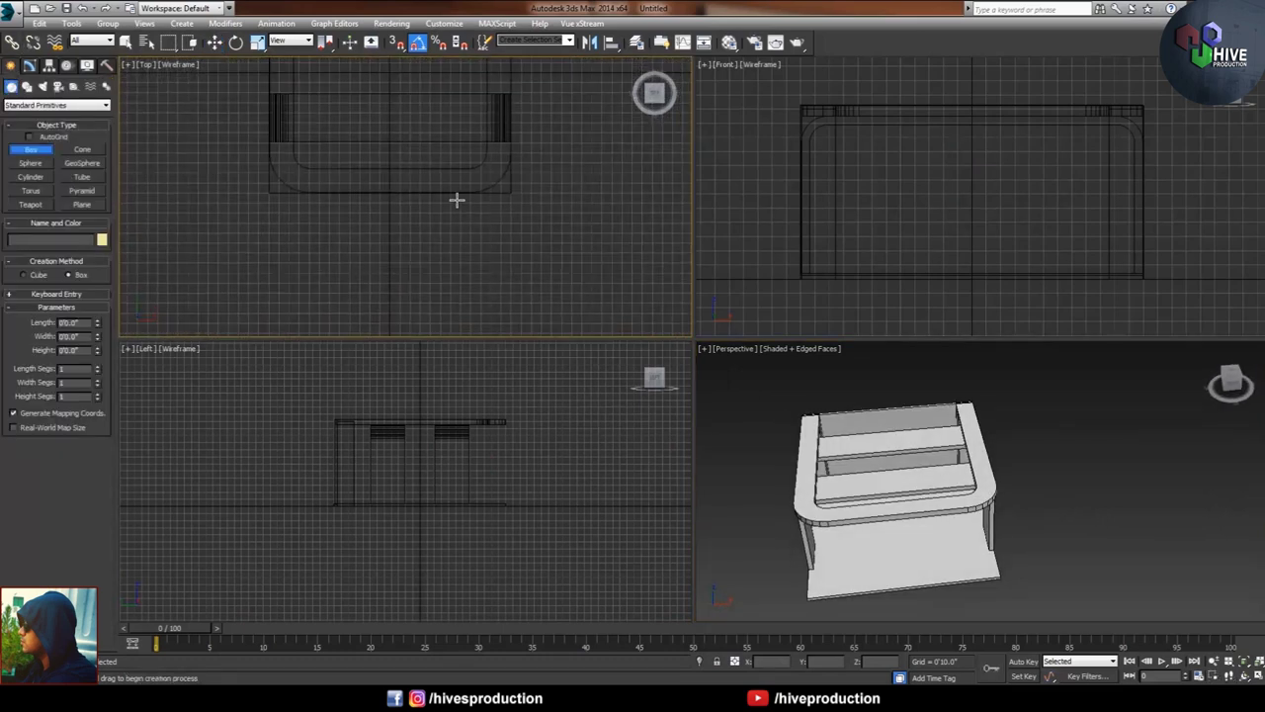
pyautogui.moveTo(338, 169); pyautogui.dragTo(442, 181)
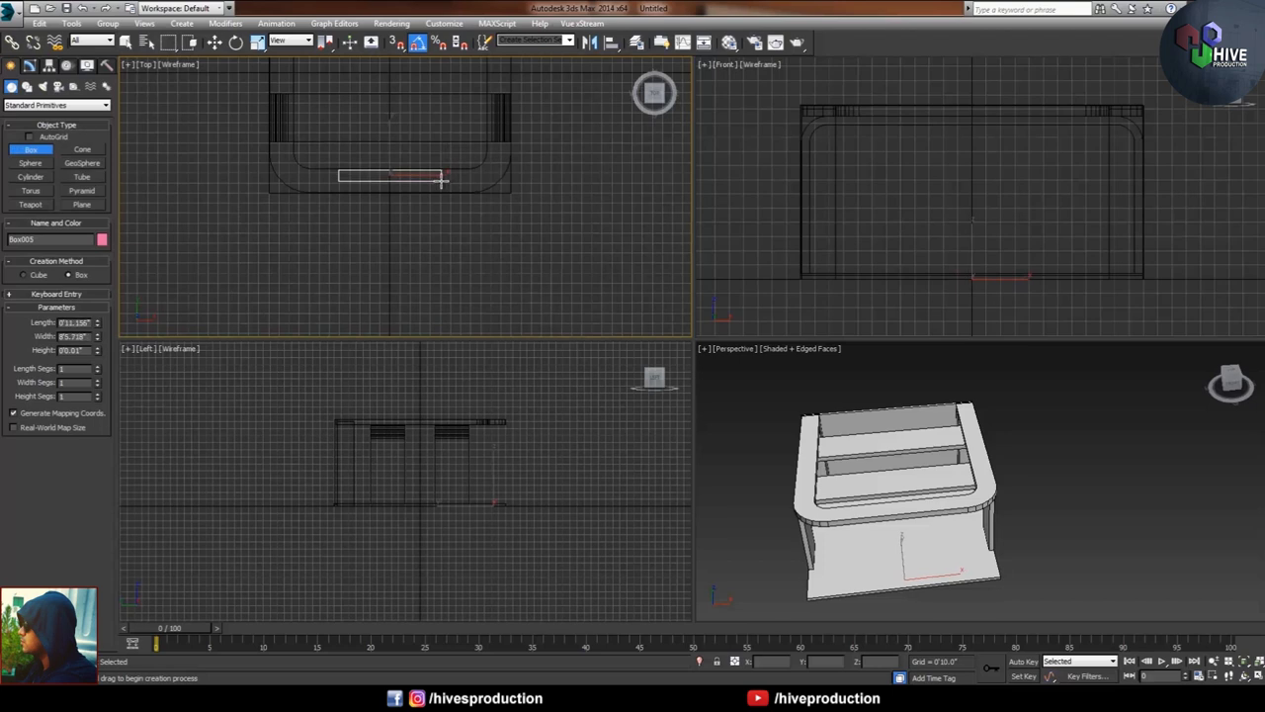
pyautogui.click(452, 243)
# Raise the box in the Front view to stand on the floor and shift it back from the floor's front edge.
pyautogui.rightClick(1112, 249)
pyautogui.press('w')
pyautogui.moveTo(970, 242); pyautogui.dragTo(970, 150)
pyautogui.rightClick(531, 458)
pyautogui.keyDown('alt'); pyautogui.moveTo(870, 554); pyautogui.dragTo(918, 568, button='middle'); pyautogui.keyUp('alt')
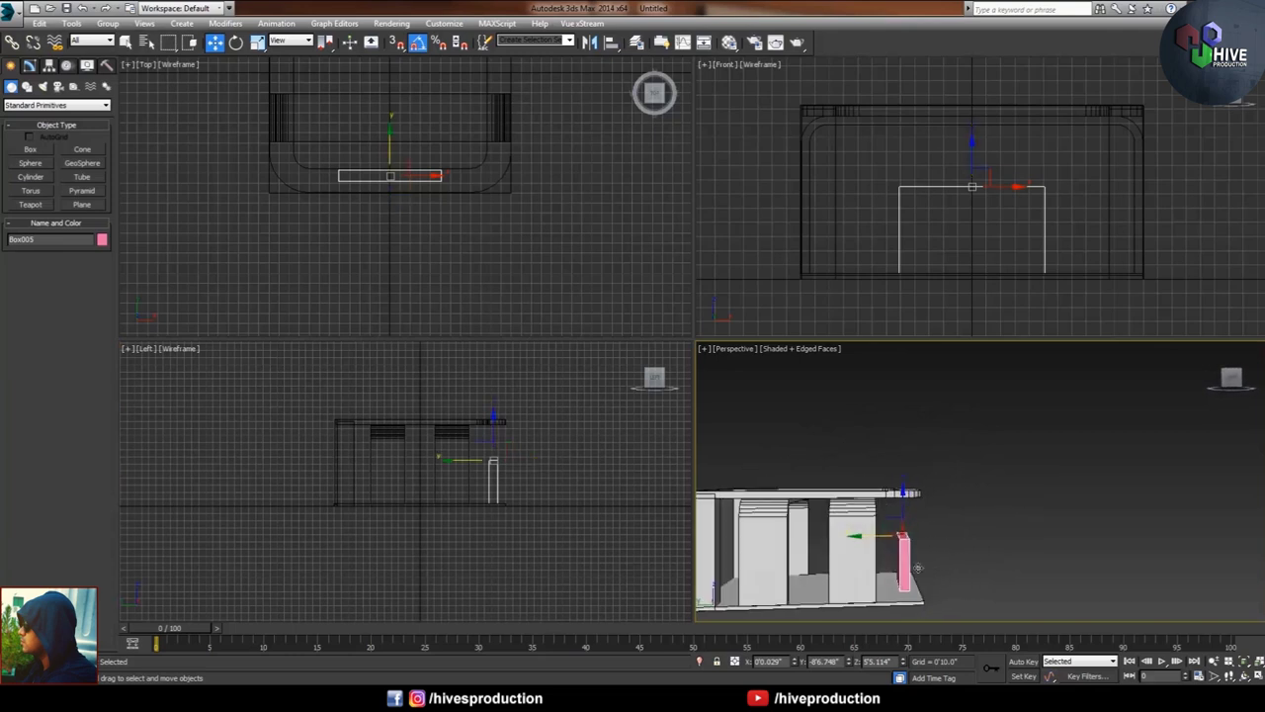
pyautogui.moveTo(874, 541); pyautogui.dragTo(855, 541)
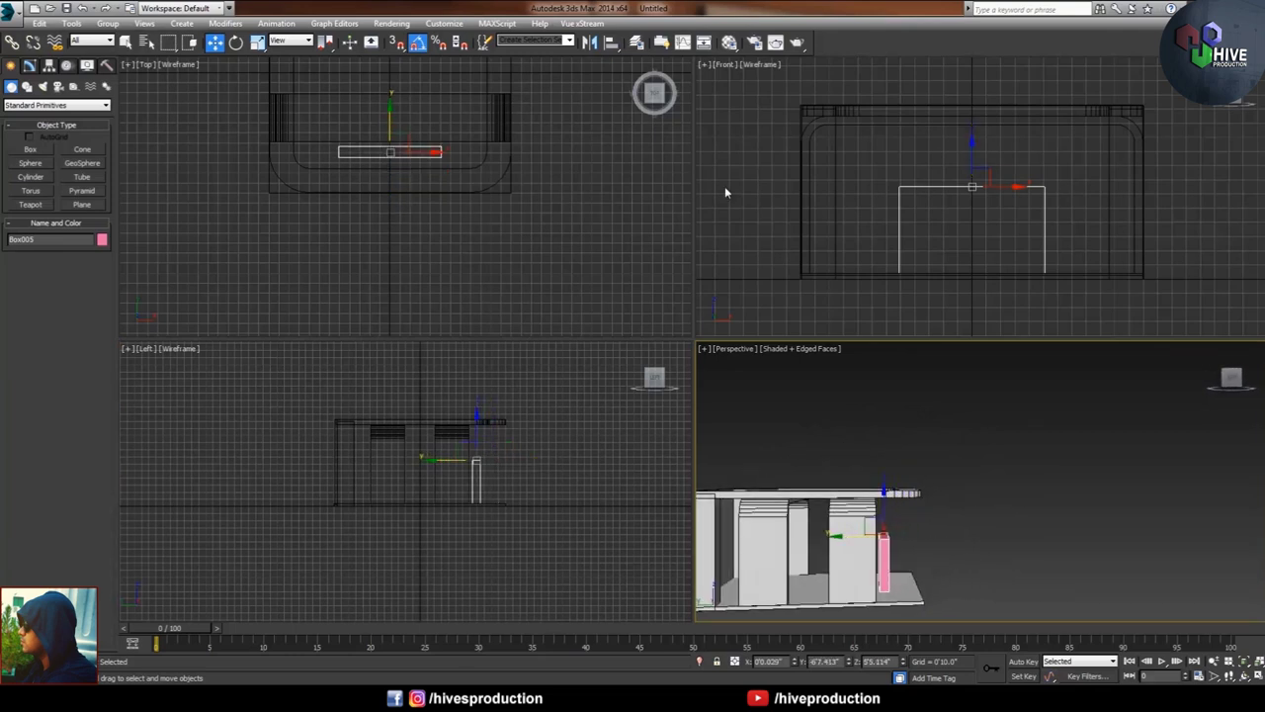
# Move the front arch back toward the rear arch in the Top view, and shift the box back closer to it.
pyautogui.moveTo(433, 158); pyautogui.dragTo(505, 220, button='middle')
pyautogui.hotkey('alt', 'w')
pyautogui.moveTo(703, 271); pyautogui.dragTo(678, 301, button='middle')
pyautogui.click(769, 291)
pyautogui.moveTo(777, 261); pyautogui.dragTo(778, 217)
pyautogui.moveTo(751, 166); pyautogui.dragTo(649, 228, button='middle')
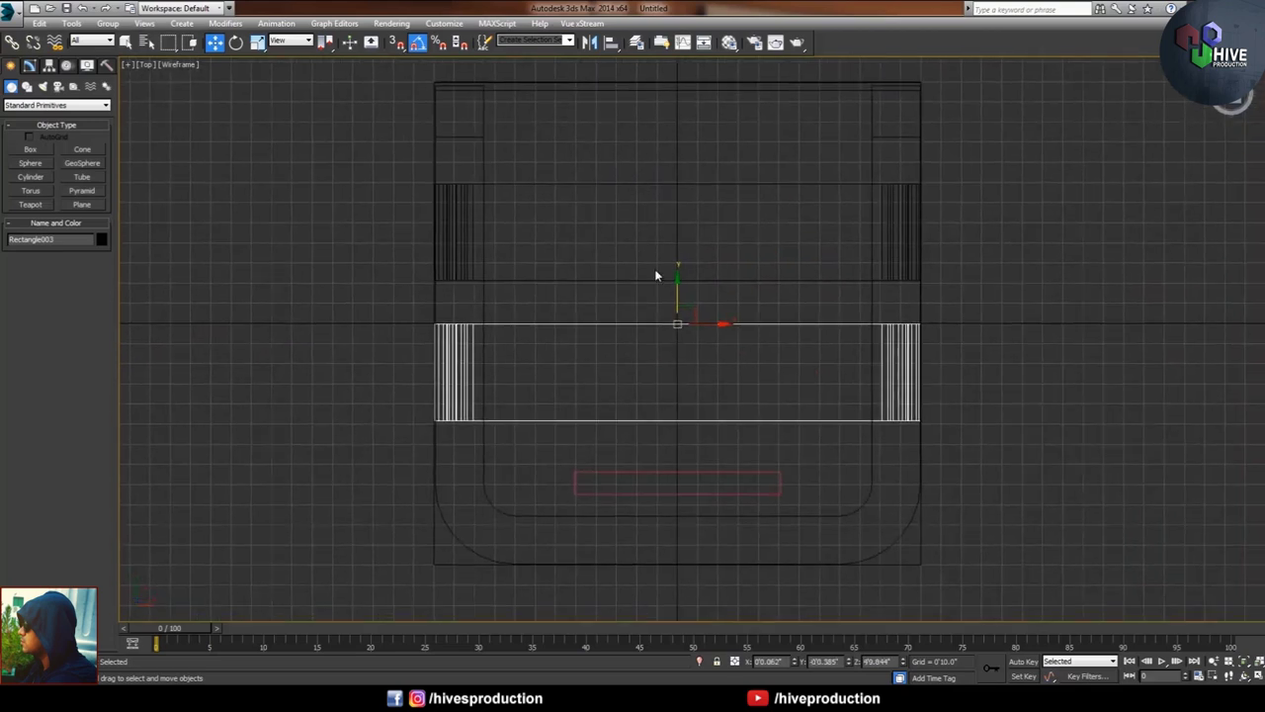
pyautogui.click(680, 485)
pyautogui.moveTo(678, 462); pyautogui.dragTo(680, 435)
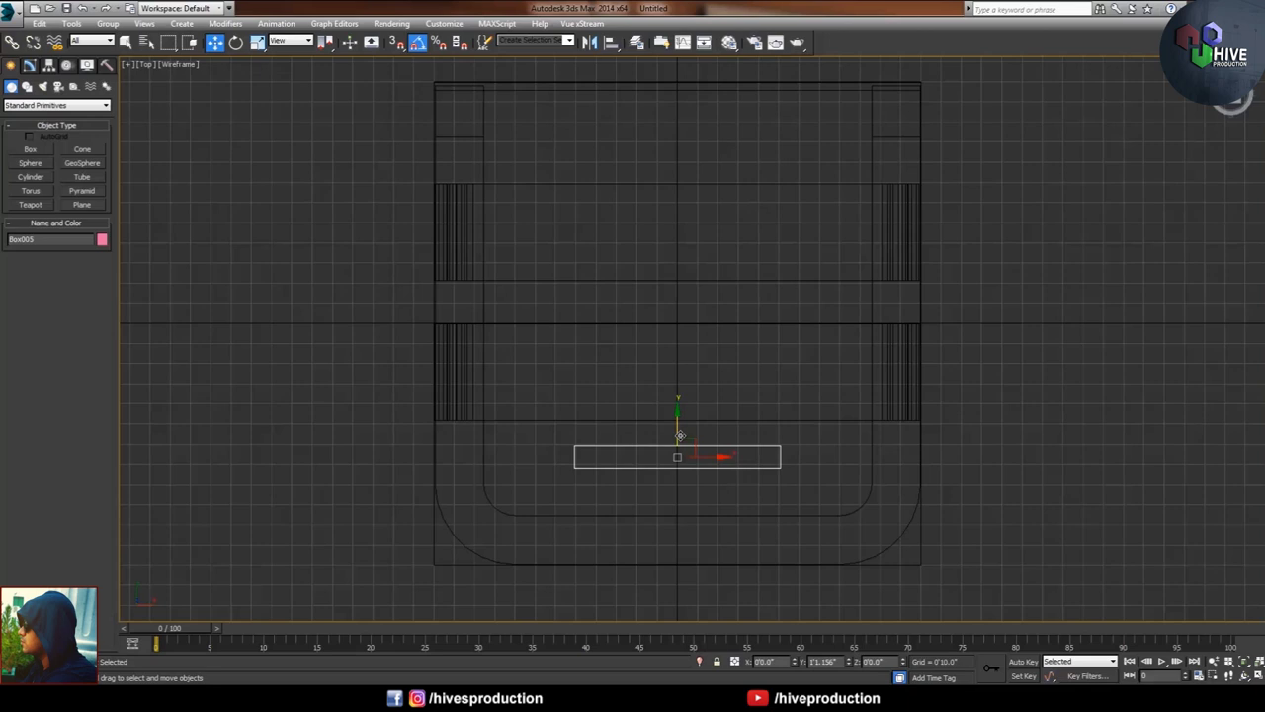
# Set the box's width to 6', raise its top to the overhead frame and extend its height to about -9'9.79".
pyautogui.click(30, 64)
pyautogui.moveTo(86, 265); pyautogui.dragTo(33, 267)
pyautogui.write('6')
pyautogui.press('Return')
pyautogui.hotkey('alt', 'w')
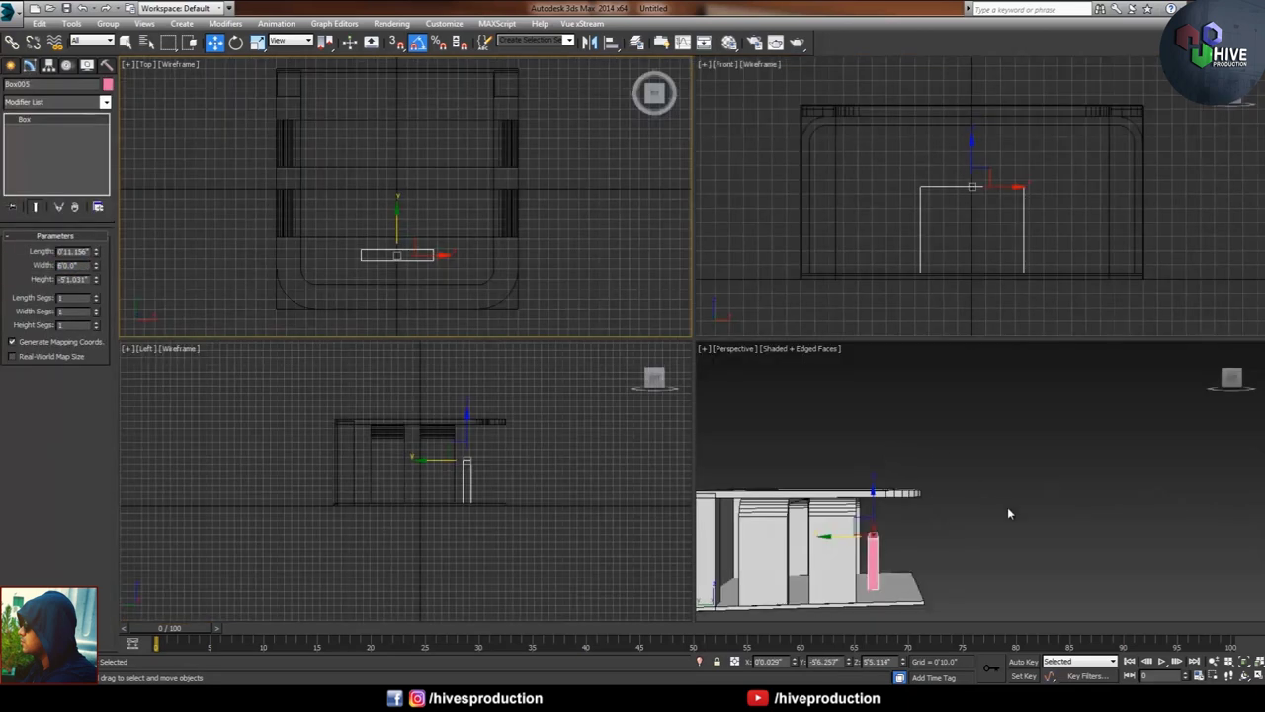
pyautogui.moveTo(974, 161); pyautogui.dragTo(974, 82)
pyautogui.moveTo(95, 280); pyautogui.dragTo(99, 341)
# Convert the tall pink box to an Editable Poly.
pyautogui.click(814, 512)
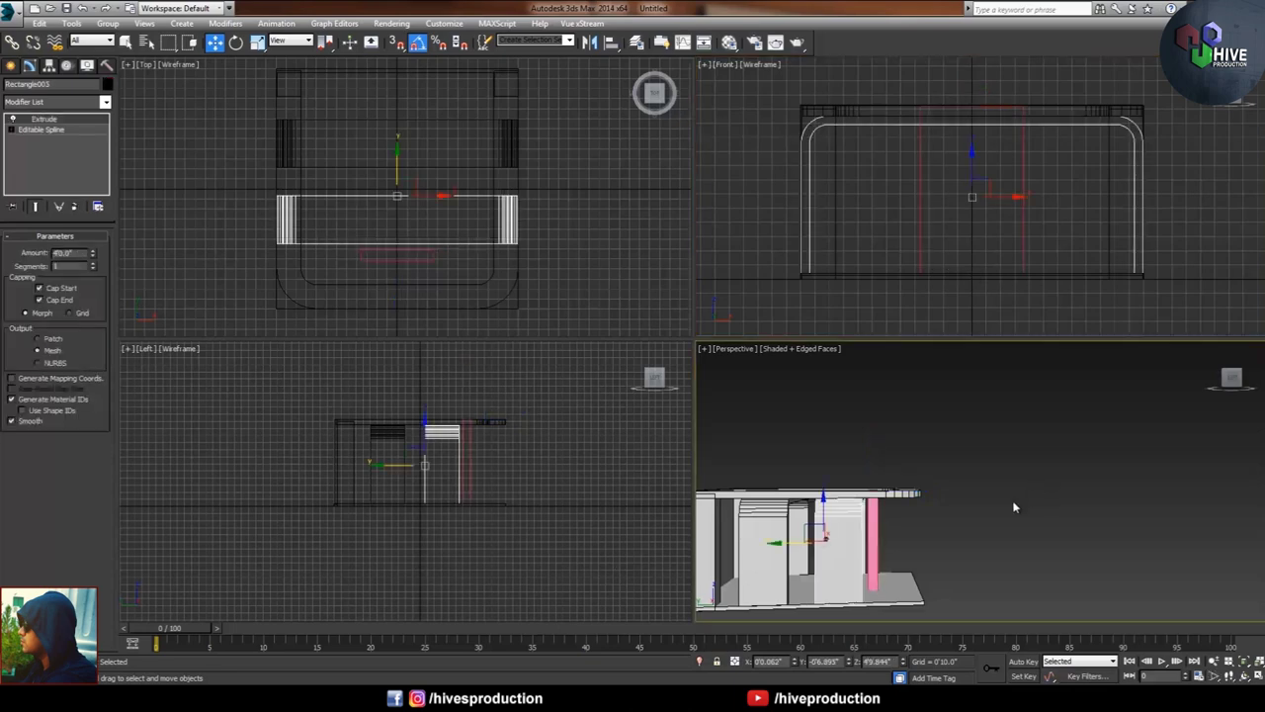
pyautogui.hotkey('alt', 'w')
pyautogui.keyDown('alt'); pyautogui.moveTo(982, 549); pyautogui.dragTo(774, 528, button='middle'); pyautogui.keyUp('alt')
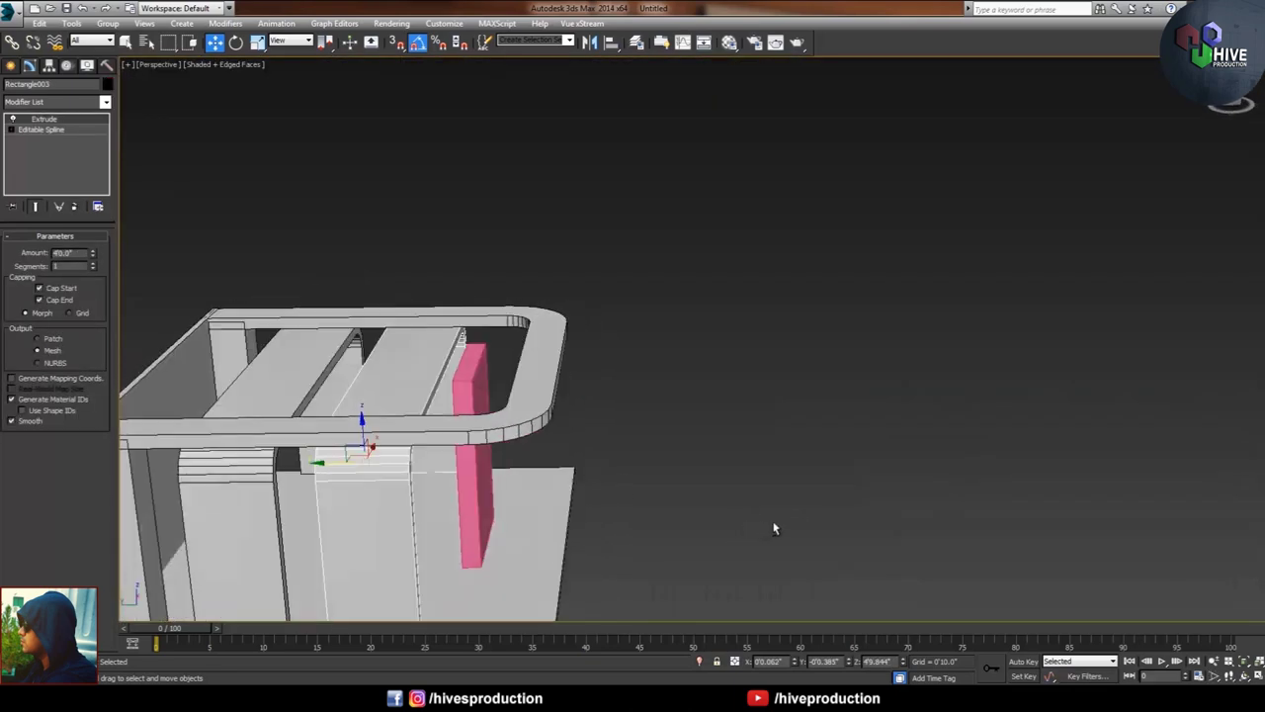
pyautogui.click(472, 381)
pyautogui.rightClick(467, 385)
pyautogui.moveTo(530, 510)
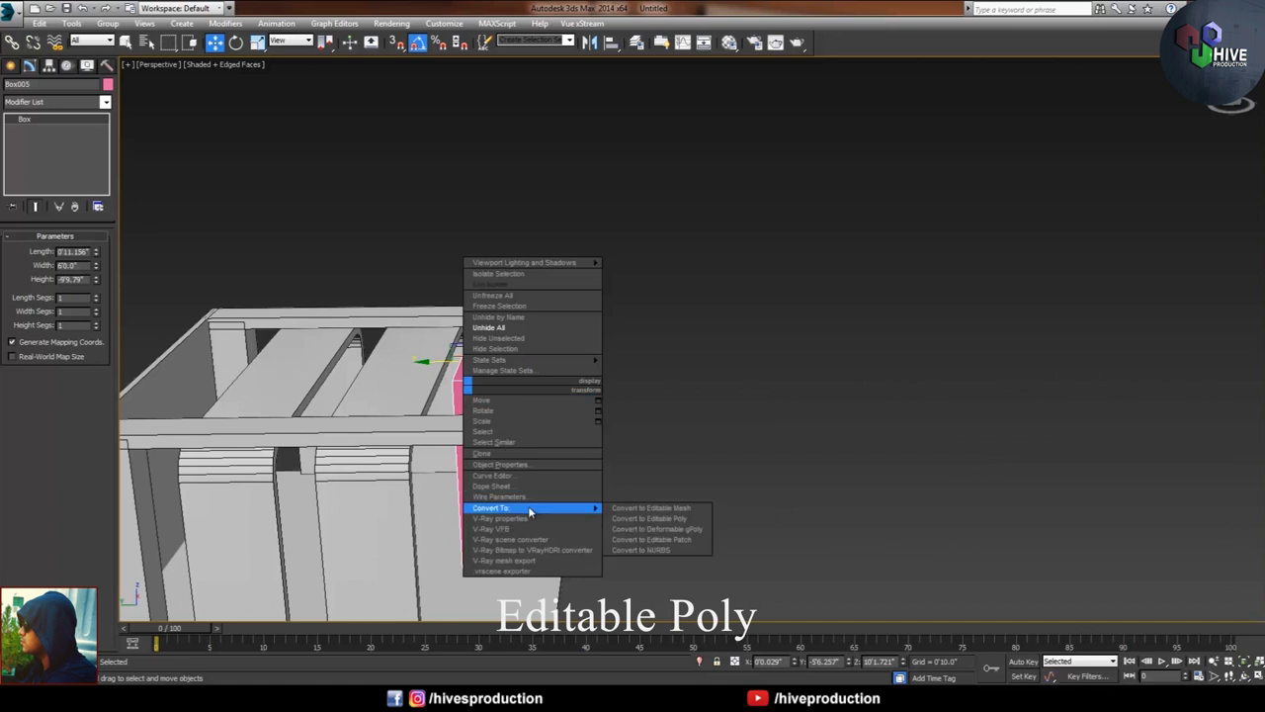
pyautogui.click(650, 518)
# Connect the panel's four vertical edges with one segment and raise the new edge loop to just below the top.
pyautogui.press('2')
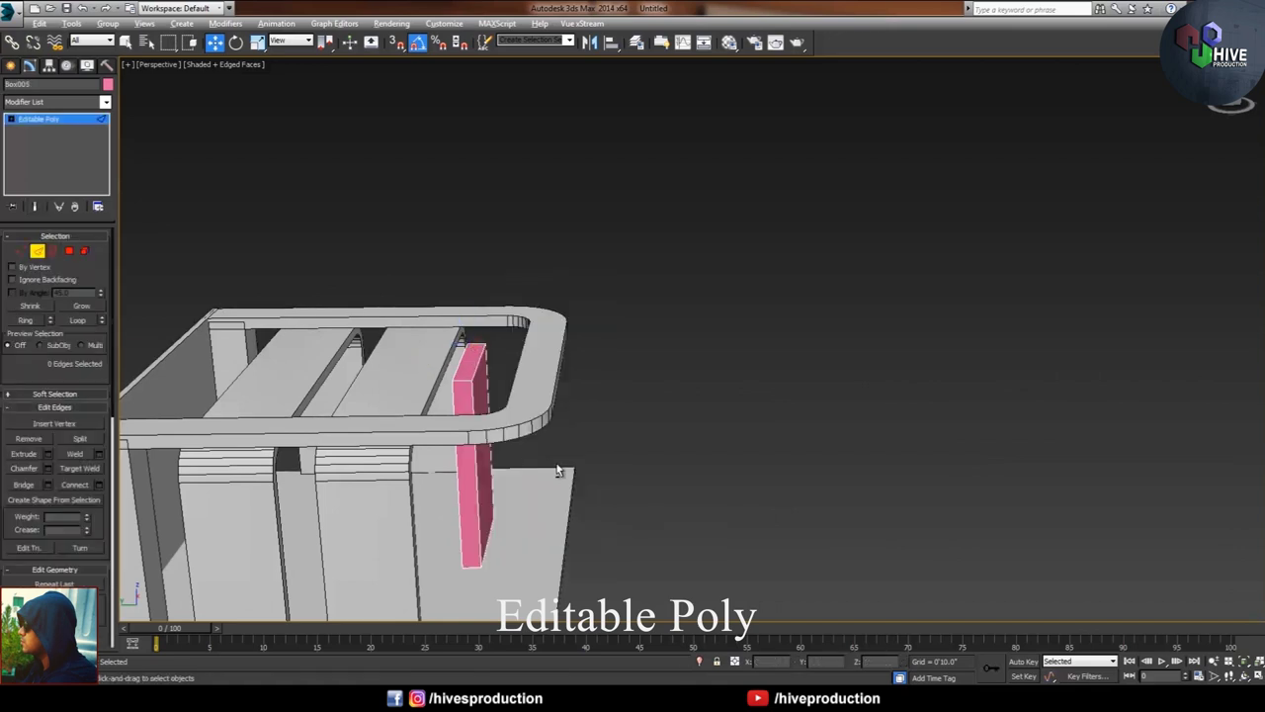
pyautogui.keyDown('alt'); pyautogui.moveTo(559, 472); pyautogui.dragTo(569, 440, button='middle'); pyautogui.keyUp('alt')
pyautogui.moveTo(452, 445); pyautogui.dragTo(528, 455)
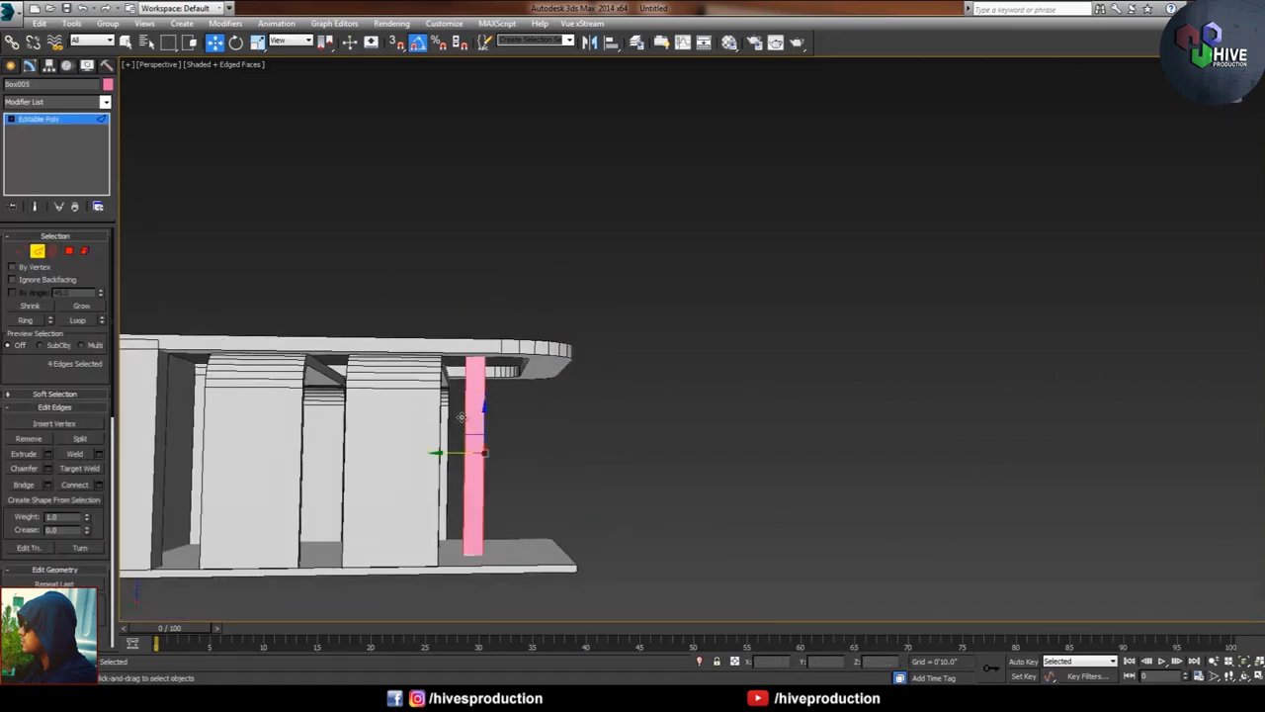
pyautogui.click(98, 484)
pyautogui.scroll(6, 532, 456)
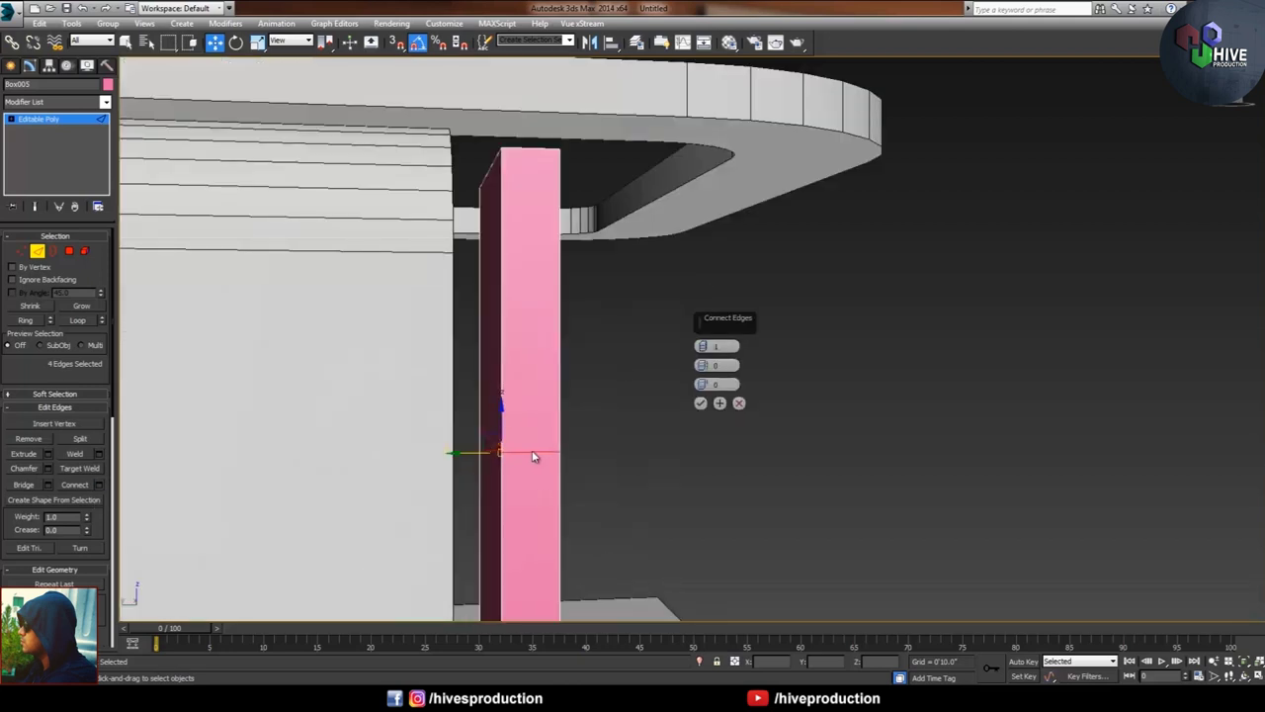
pyautogui.click(701, 402)
pyautogui.moveTo(516, 391); pyautogui.dragTo(525, 168)
# Extrude the upper polygon of the panel's front face forward to the overhead frame's front bar.
pyautogui.keyDown('alt'); pyautogui.moveTo(610, 211); pyautogui.dragTo(582, 214, button='middle'); pyautogui.keyUp('alt')
pyautogui.click(74, 253)
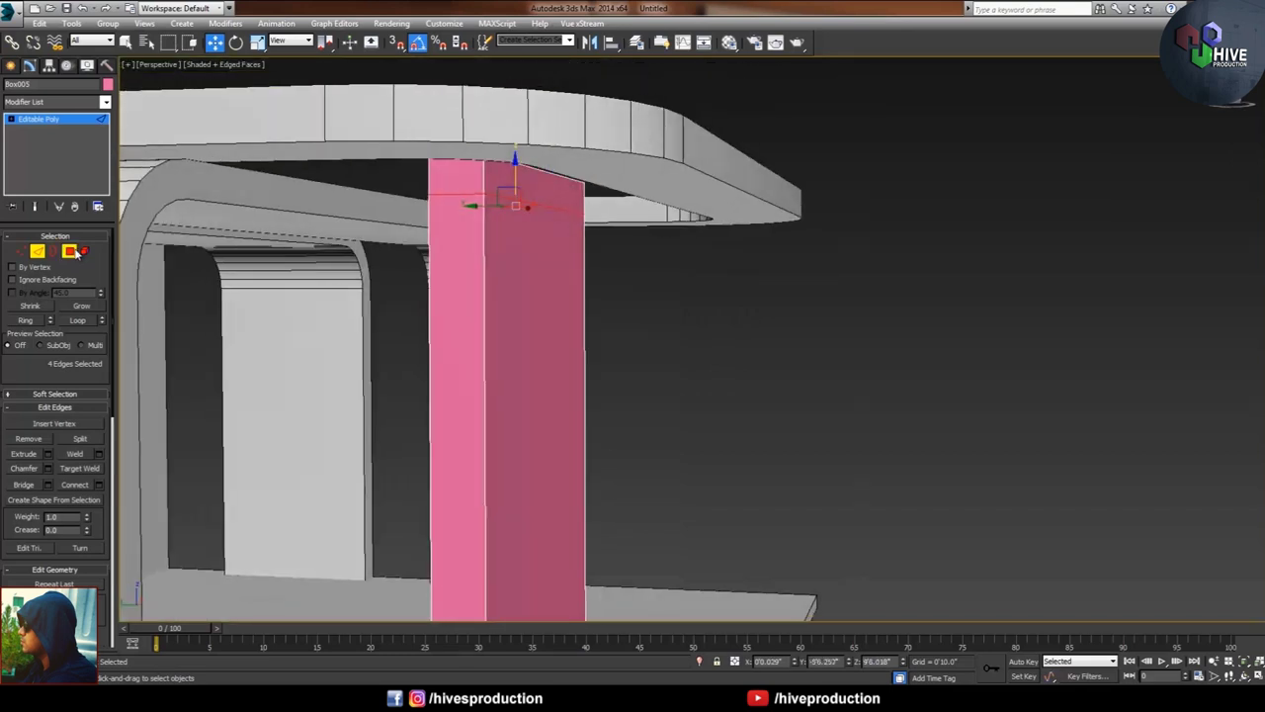
pyautogui.click(75, 251)
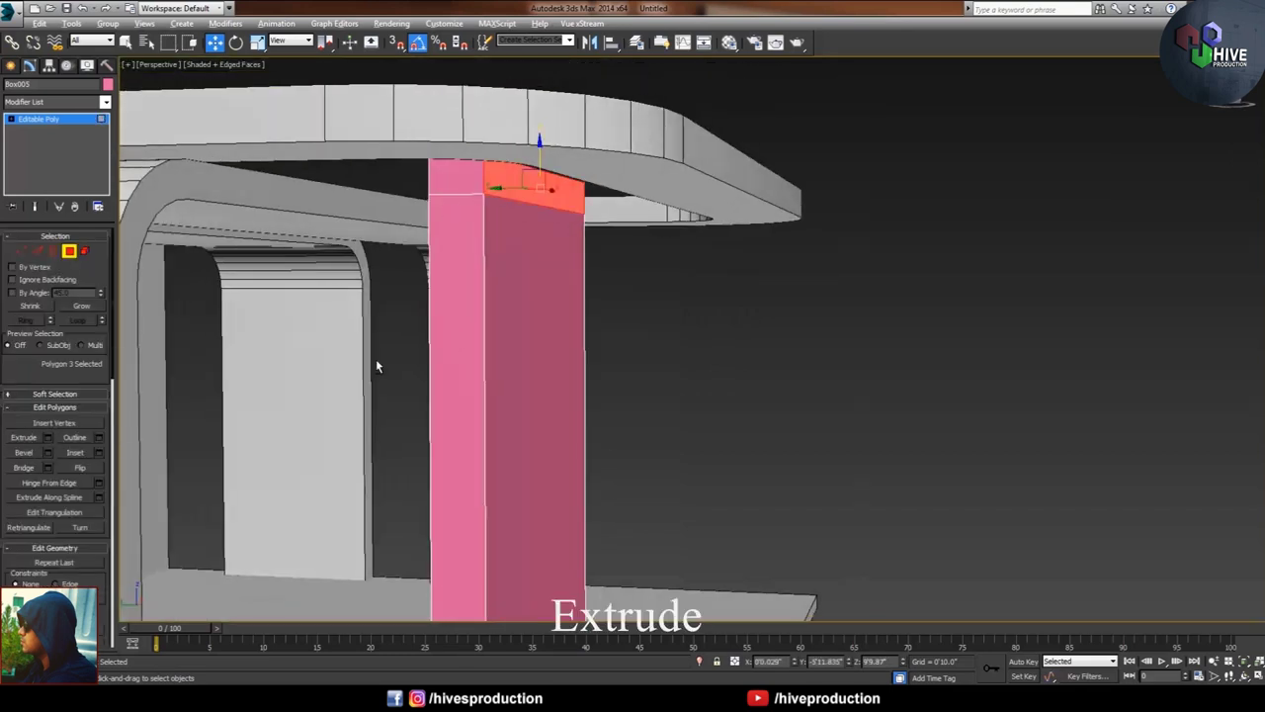
pyautogui.keyDown('alt'); pyautogui.moveTo(262, 380); pyautogui.dragTo(473, 334, button='middle'); pyautogui.keyUp('alt')
pyautogui.click(48, 437)
pyautogui.moveTo(703, 365); pyautogui.dragTo(667, 259)
pyautogui.click(700, 384)
# Raise the panel's top vertices slightly in the Left view to line up with the overhead frame, and leave vertex editing.
pyautogui.moveTo(616, 389)
pyautogui.keyDown('alt'); pyautogui.mouseDown(button='middle')
pyautogui.moveTo(616, 423)
pyautogui.moveTo(593, 388)
pyautogui.mouseUp(button='middle'); pyautogui.keyUp('alt')
pyautogui.press('1')
pyautogui.hotkey('alt', 'w')
pyautogui.scroll(5, 480, 474)
pyautogui.moveTo(573, 517); pyautogui.dragTo(569, 514)
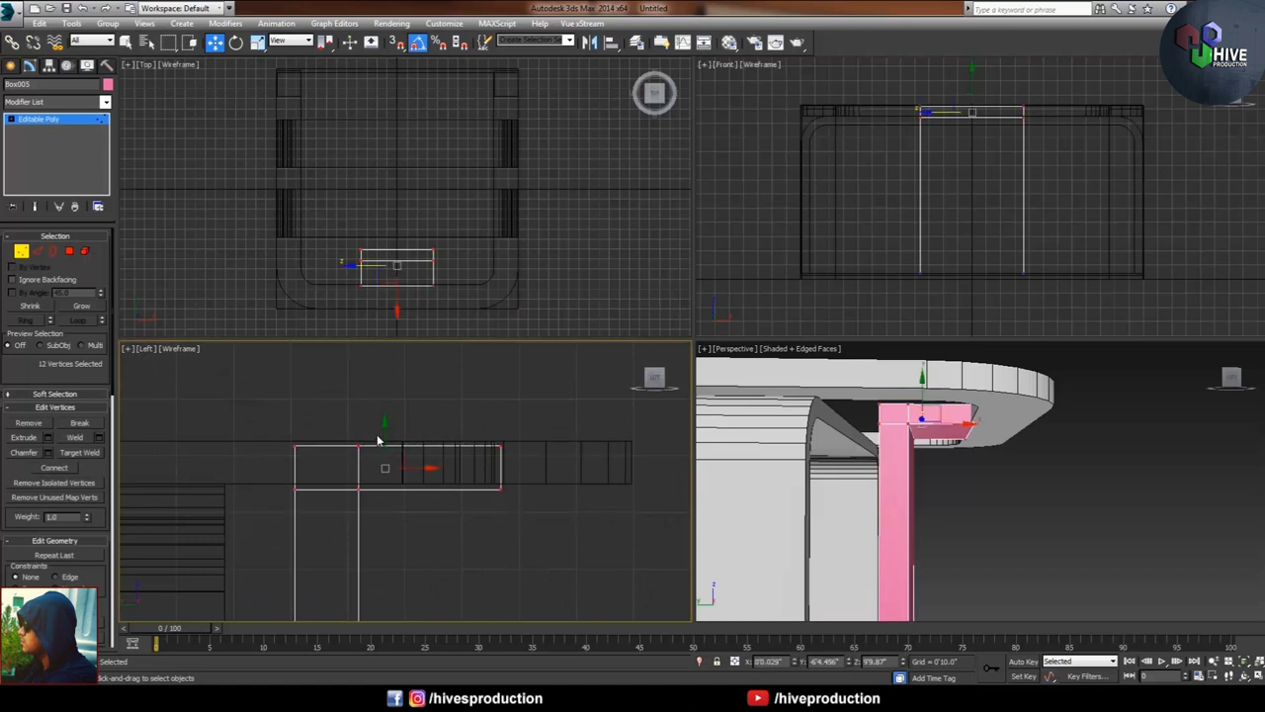
pyautogui.moveTo(385, 460); pyautogui.dragTo(385, 456)
pyautogui.click(20, 256)
pyautogui.click(987, 473)
pyautogui.moveTo(987, 474)
pyautogui.keyDown('alt'); pyautogui.mouseDown(button='middle')
pyautogui.moveTo(1008, 517)
pyautogui.moveTo(987, 481)
pyautogui.mouseUp(button='middle'); pyautogui.keyUp('alt')
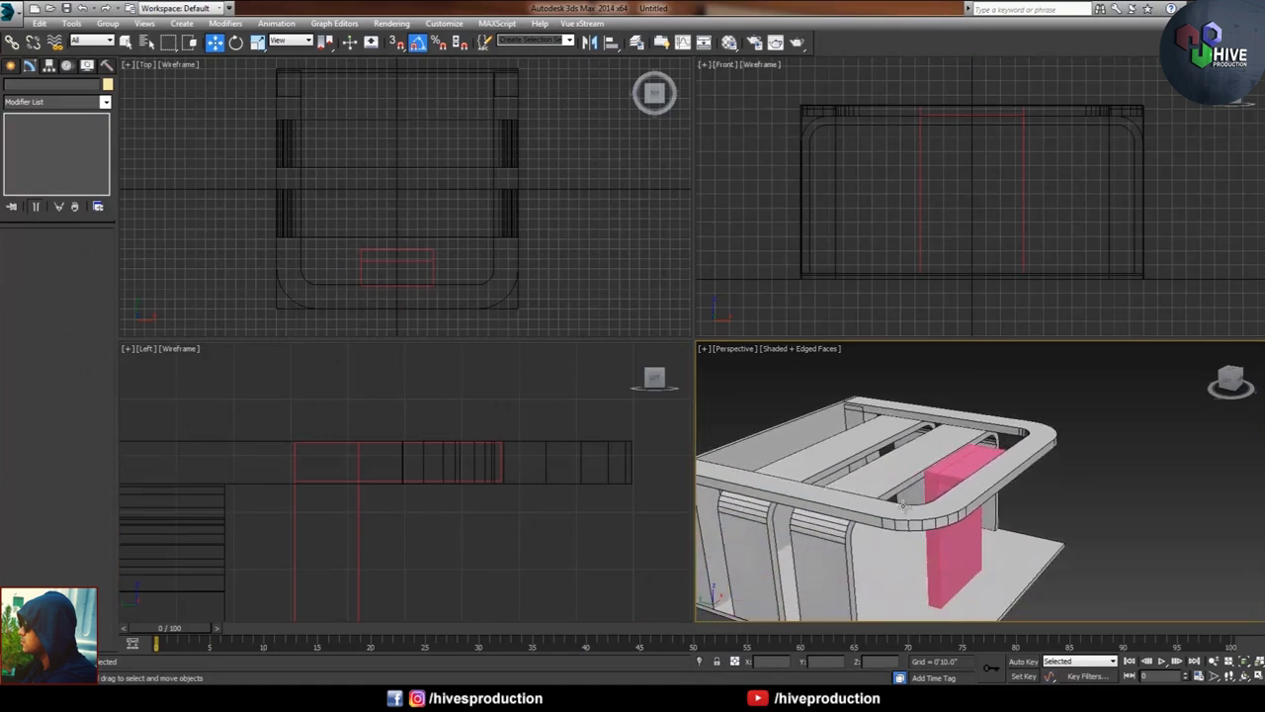
# Create a box in the Front view at the tall panel's lower-left corner, about 3'0.952" long and 2'2.097" wide.
pyautogui.keyDown('alt'); pyautogui.moveTo(1004, 563); pyautogui.dragTo(989, 506, button='middle'); pyautogui.keyUp('alt')
pyautogui.hotkey('alt', 'w')
pyautogui.keyDown('alt'); pyautogui.moveTo(785, 507); pyautogui.dragTo(888, 515, button='middle'); pyautogui.keyUp('alt')
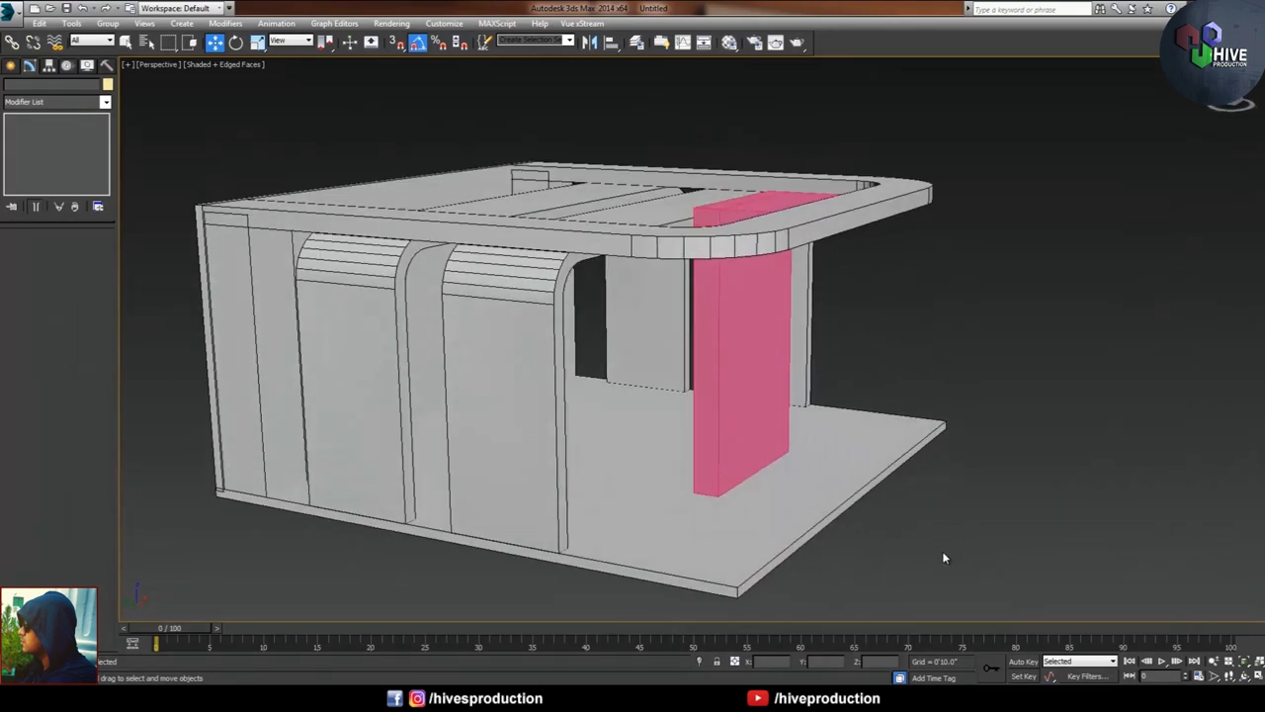
pyautogui.keyDown('alt'); pyautogui.moveTo(935, 521); pyautogui.dragTo(909, 545, button='middle'); pyautogui.keyUp('alt')
pyautogui.click(605, 415)
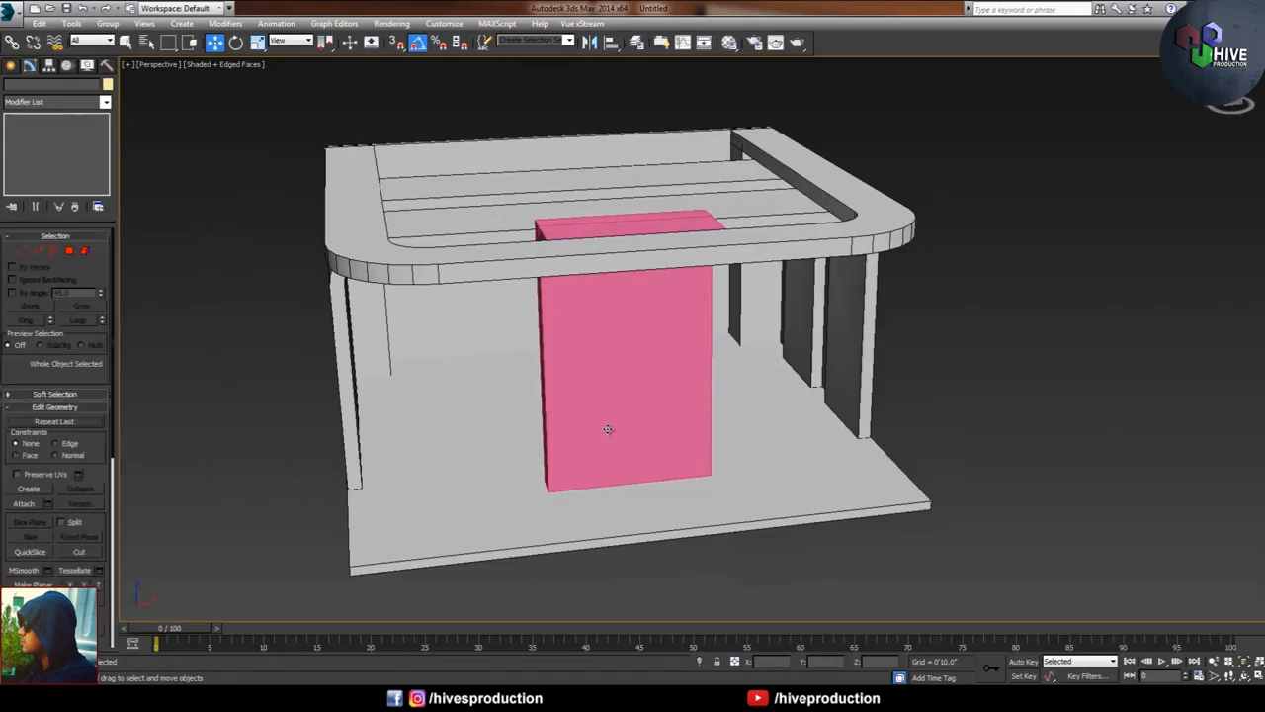
pyautogui.hotkey('alt', 'w')
pyautogui.hotkey('alt', 'w')
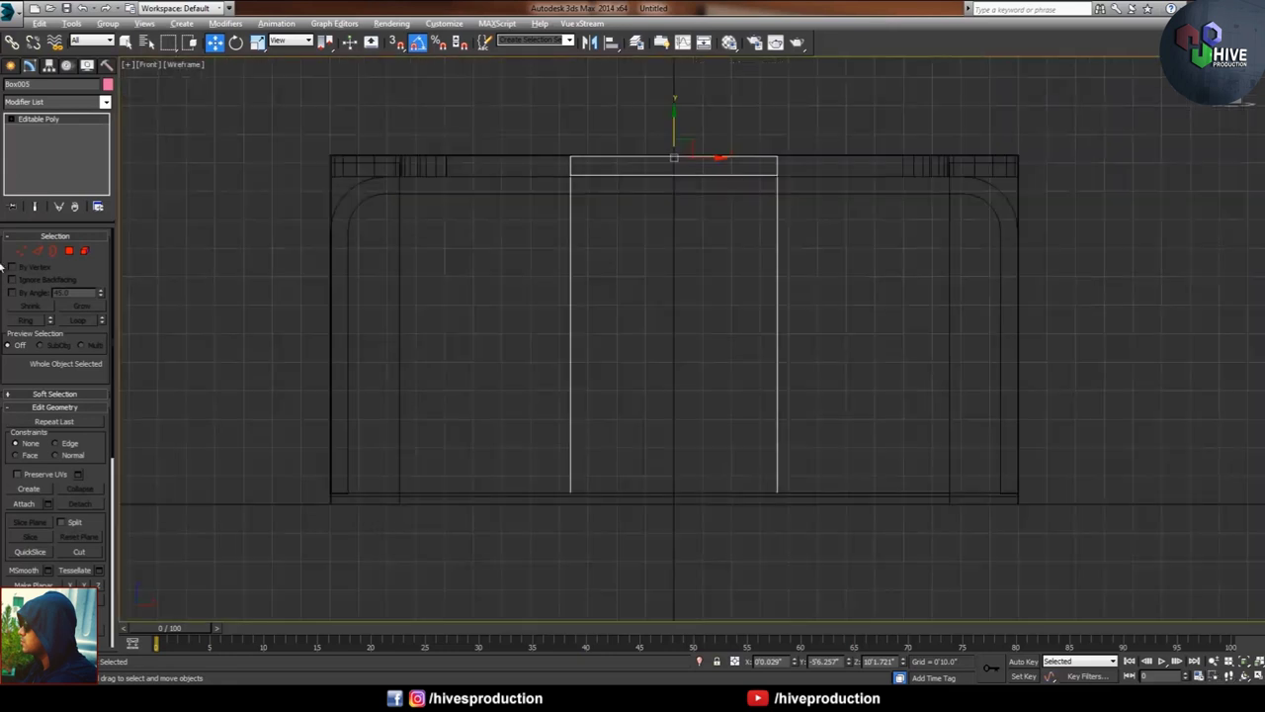
pyautogui.click(11, 67)
pyautogui.click(30, 149)
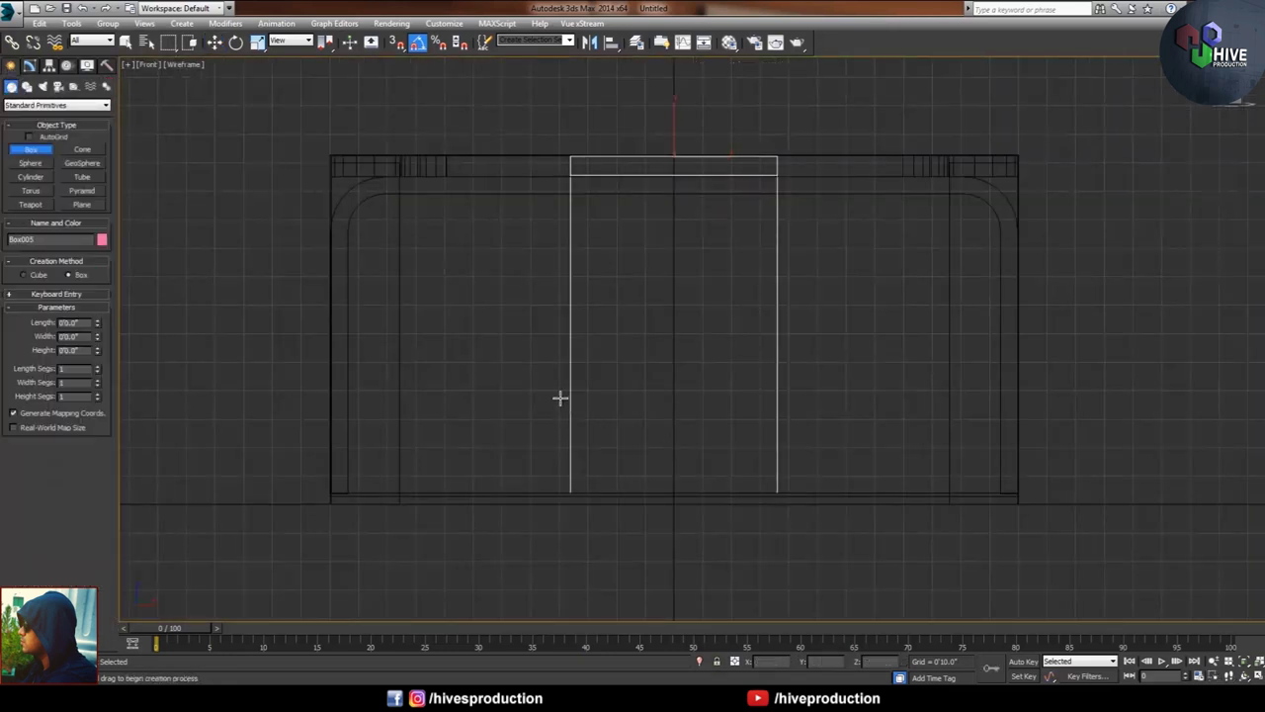
pyautogui.moveTo(568, 389); pyautogui.dragTo(648, 494)
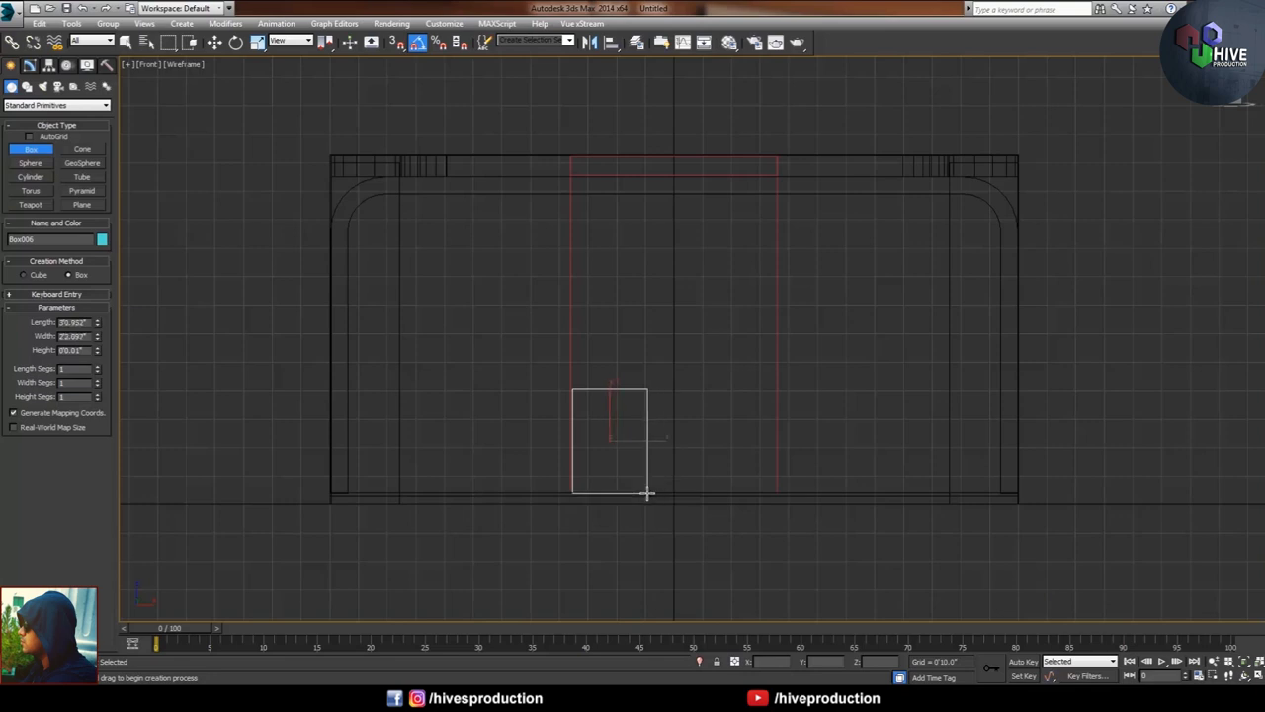
# Move the small box forward along the Y axis so it stands in front of the tall panel.
pyautogui.press('w')
pyautogui.hotkey('alt', 'w')
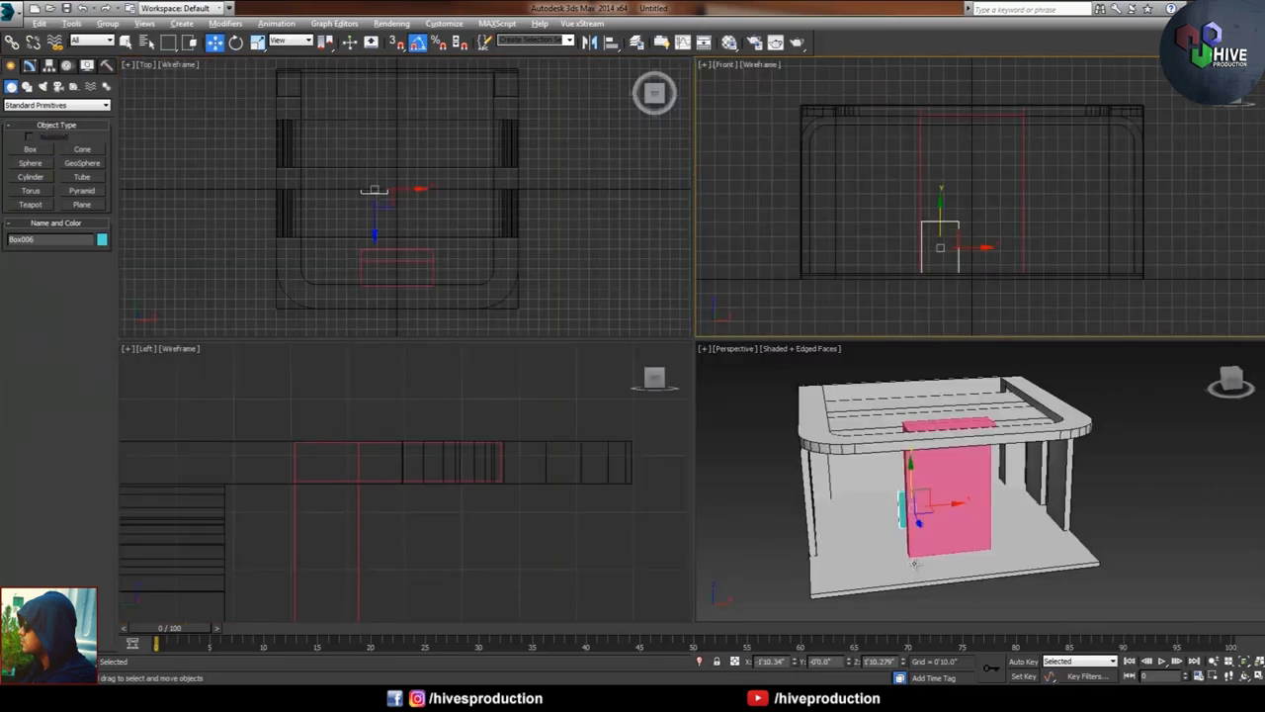
pyautogui.middleClick(914, 564)
pyautogui.hotkey('alt', 'w')
pyautogui.keyDown('alt'); pyautogui.moveTo(640, 476); pyautogui.dragTo(675, 480, button='middle'); pyautogui.keyUp('alt')
pyautogui.moveTo(519, 386); pyautogui.dragTo(696, 465)
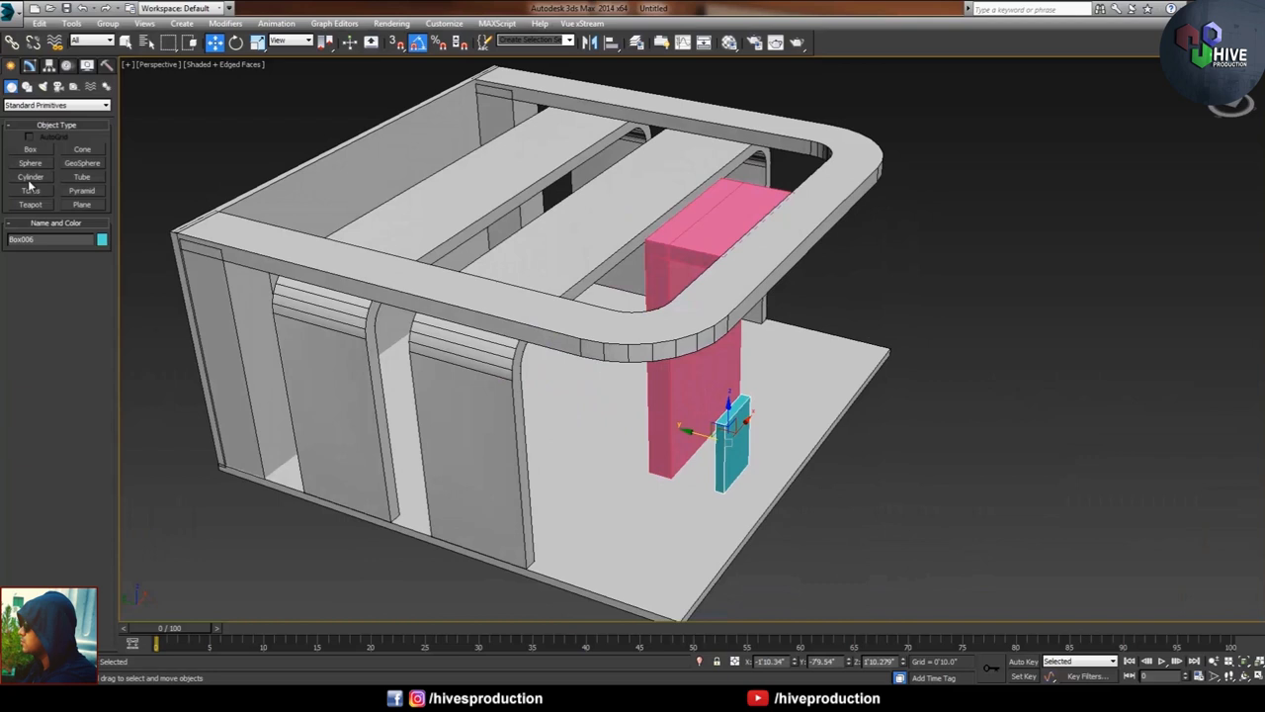
# Set the small box's height to 1'6".
pyautogui.click(33, 69)
pyautogui.moveTo(84, 279); pyautogui.dragTo(6, 273)
pyautogui.write('24.619"')
pyautogui.press('Return')
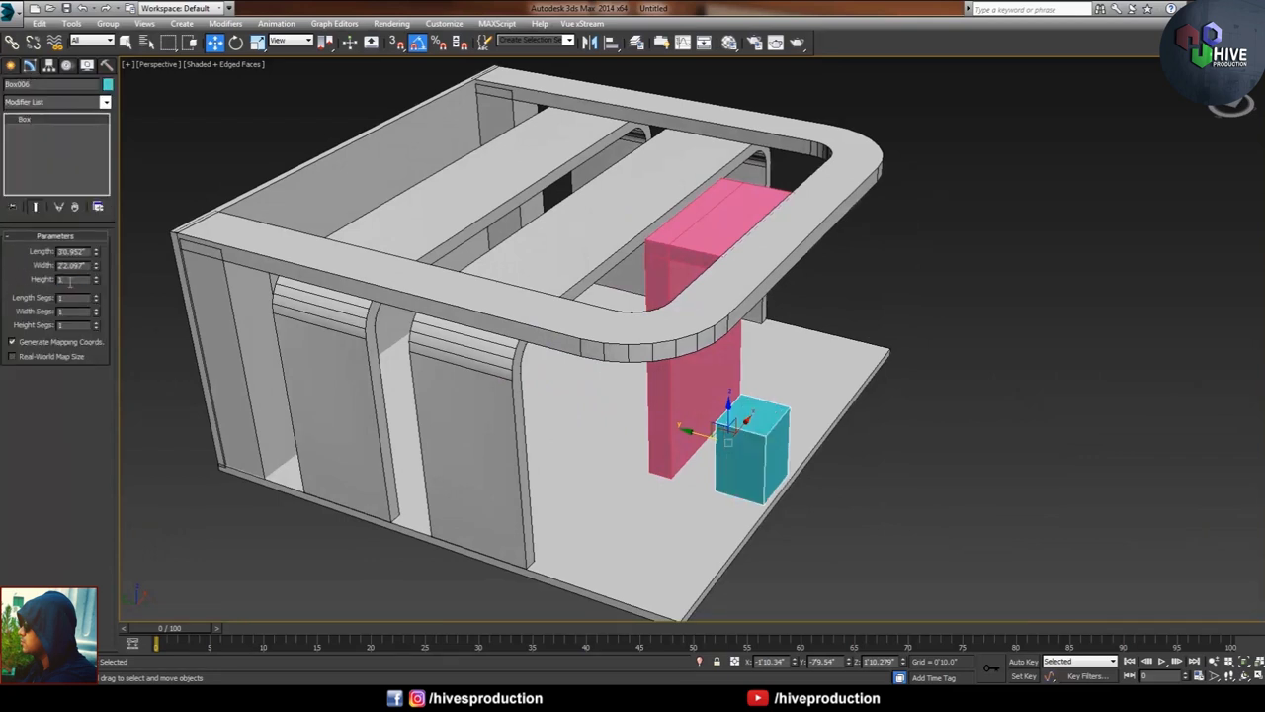
pyautogui.press('Return')
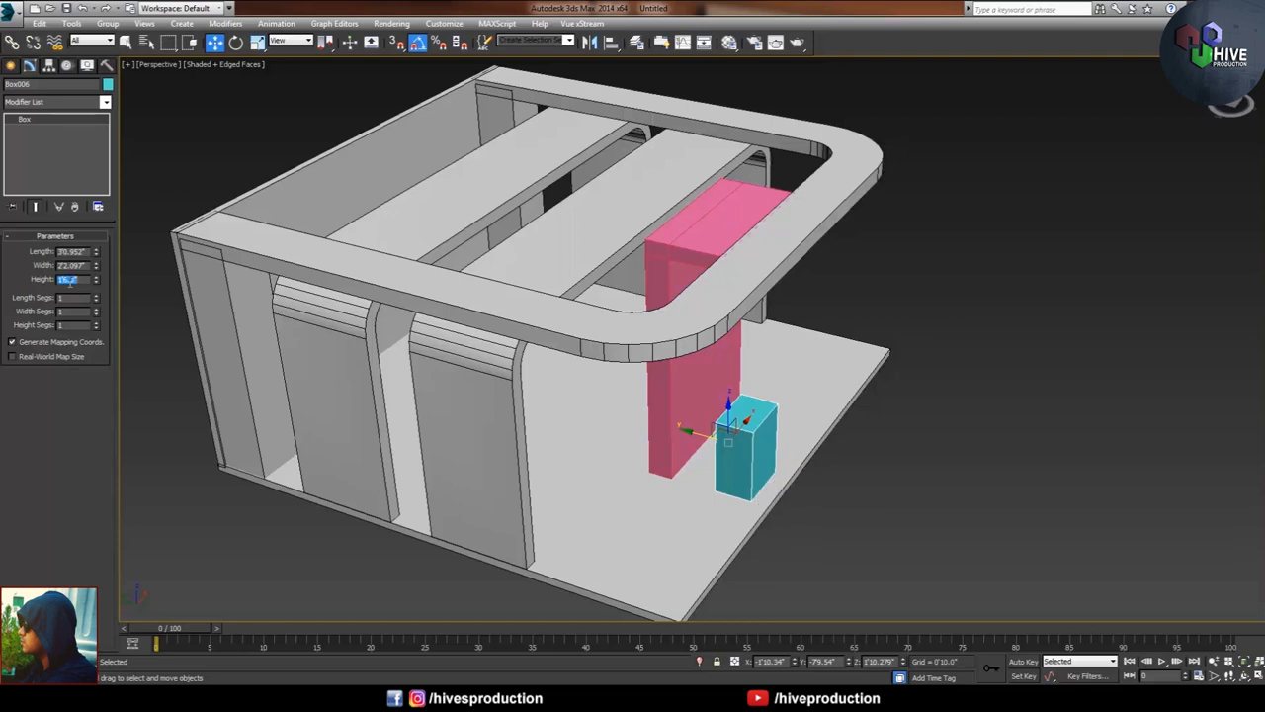
pyautogui.click(860, 514)
pyautogui.keyDown('alt'); pyautogui.moveTo(860, 514); pyautogui.dragTo(746, 520, button='middle'); pyautogui.keyUp('alt')
pyautogui.click(655, 452)
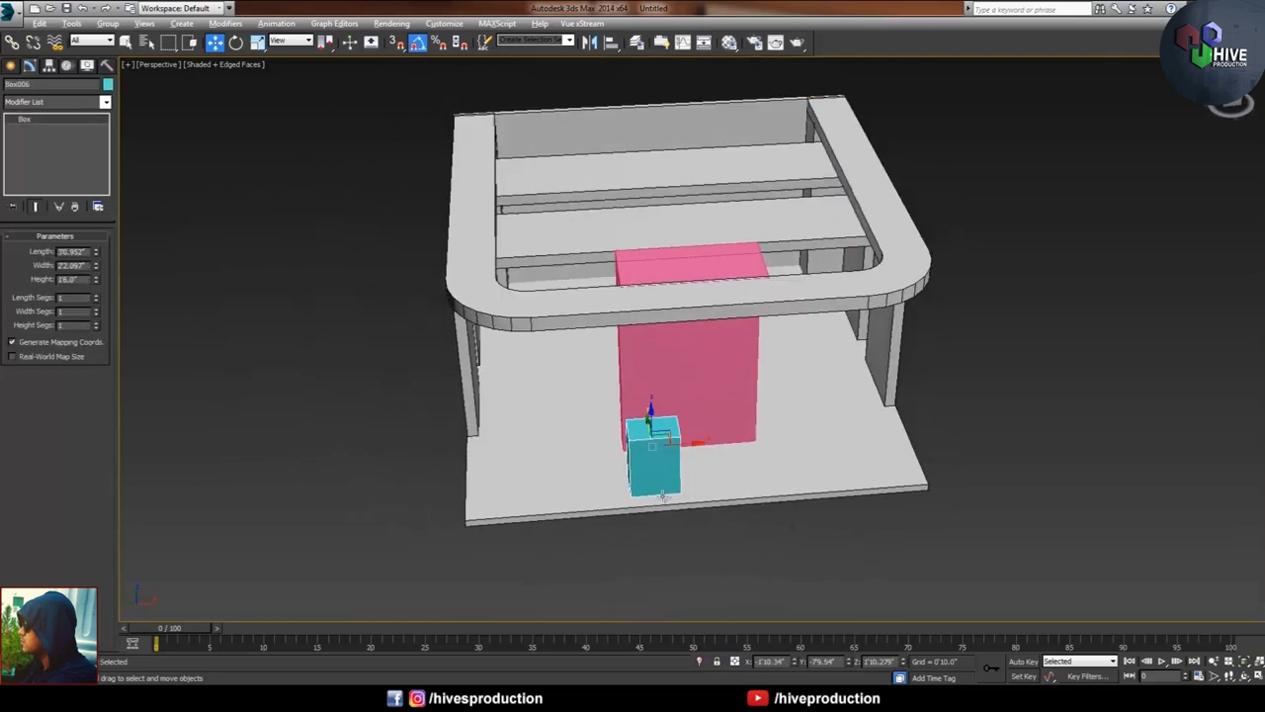
# Move the small box farther forward, adjusting its position in the Left view toward the floor's front edge.
pyautogui.keyDown('alt'); pyautogui.moveTo(674, 487); pyautogui.dragTo(644, 487, button='middle'); pyautogui.keyUp('alt')
pyautogui.moveTo(695, 445); pyautogui.dragTo(691, 461)
pyautogui.hotkey('alt', 'w')
pyautogui.middleClick(406, 512)
pyautogui.hotkey('alt', 'w')
pyautogui.scroll(-6, 485, 445)
pyautogui.scroll(6, 591, 442)
pyautogui.moveTo(587, 582); pyautogui.dragTo(607, 281, button='middle')
pyautogui.moveTo(523, 377); pyautogui.dragTo(550, 386)
# Copy the small front box along the X axis so the copy sits directly beside the original.
pyautogui.click(904, 438)
pyautogui.hotkey('alt', 'w')
pyautogui.middleClick(947, 592)
pyautogui.hotkey('alt', 'w')
pyautogui.keyDown('alt'); pyautogui.moveTo(763, 512); pyautogui.dragTo(807, 461, button='middle'); pyautogui.keyUp('alt')
pyautogui.click(694, 466)
pyautogui.keyDown('shift'); pyautogui.moveTo(710, 441); pyautogui.dragTo(761, 440); pyautogui.keyUp('shift')
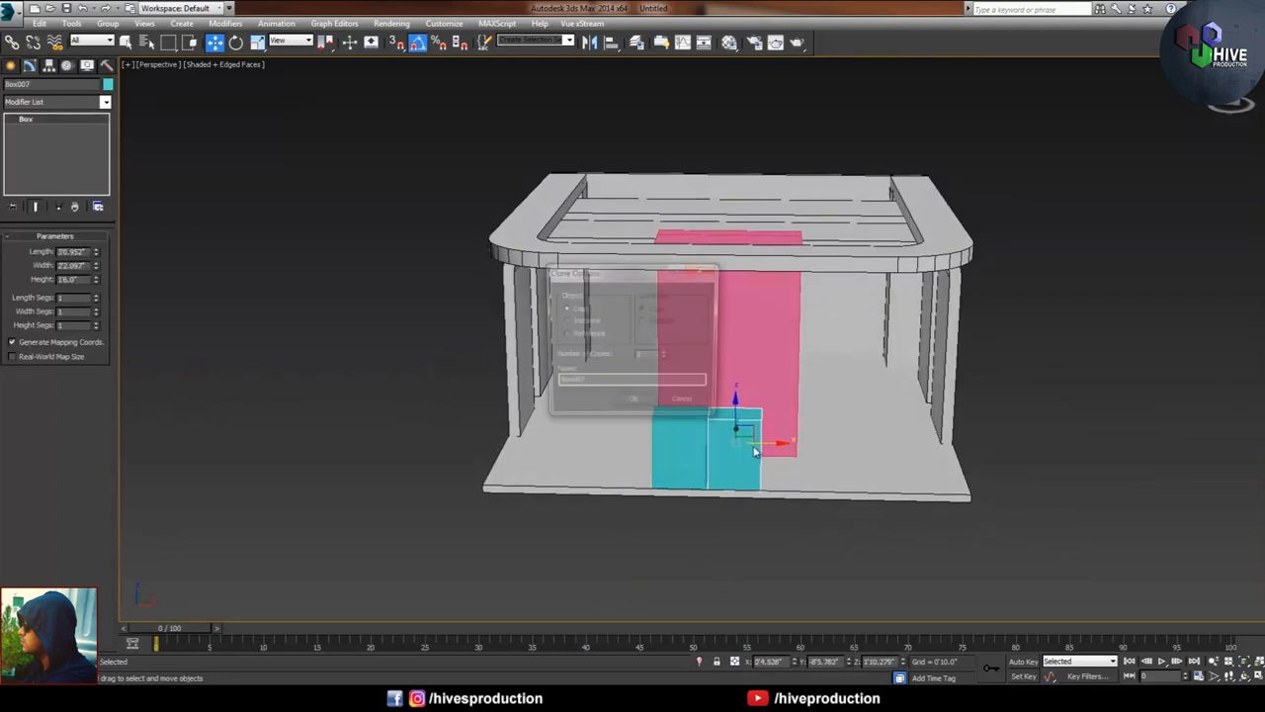
pyautogui.click(634, 404)
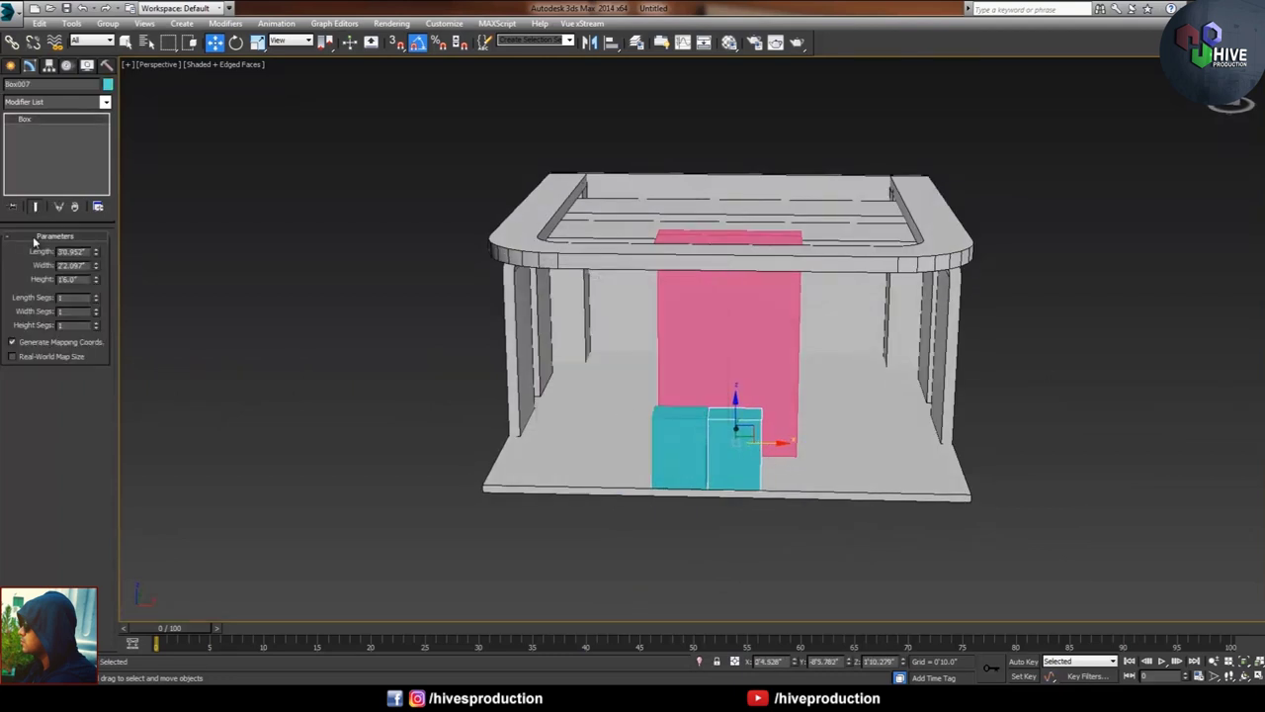
# Set the copied box's length to 2'6", lower it onto the floor and shift it along X in the Front view.
pyautogui.write("2'6")
pyautogui.press('Return')
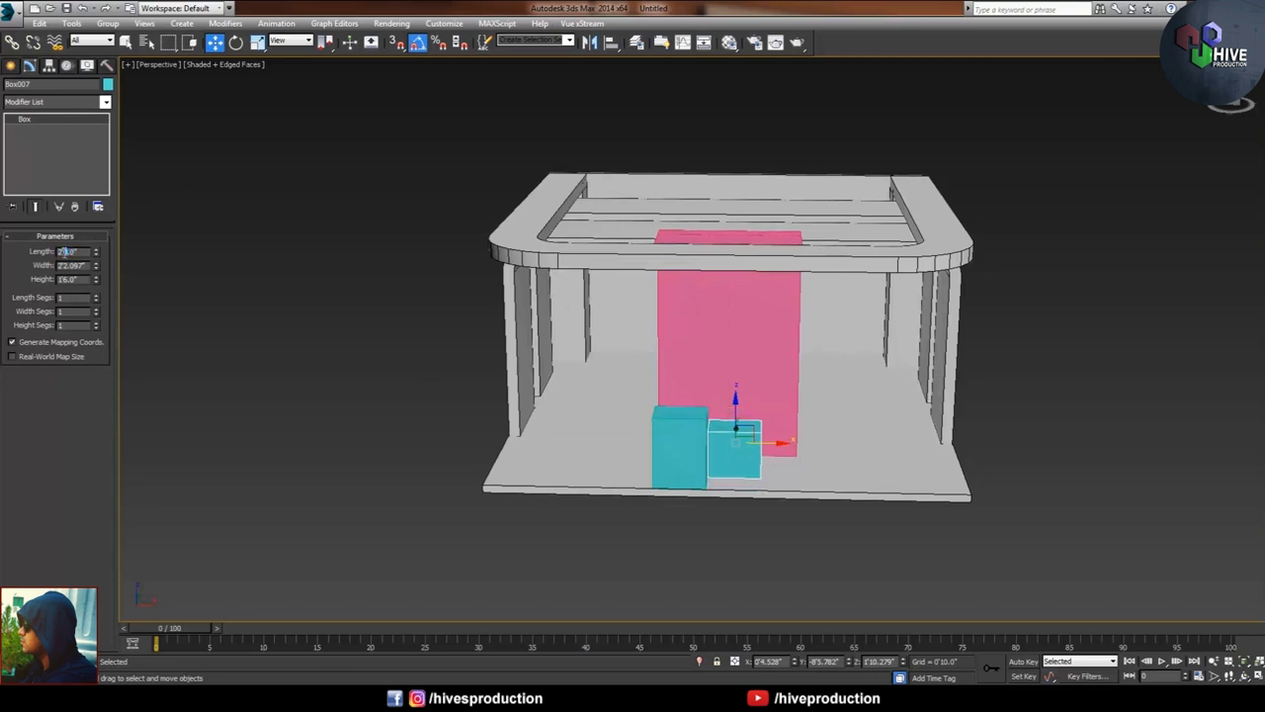
pyautogui.moveTo(745, 476); pyautogui.dragTo(604, 431, button='middle')
pyautogui.hotkey('alt', 'w')
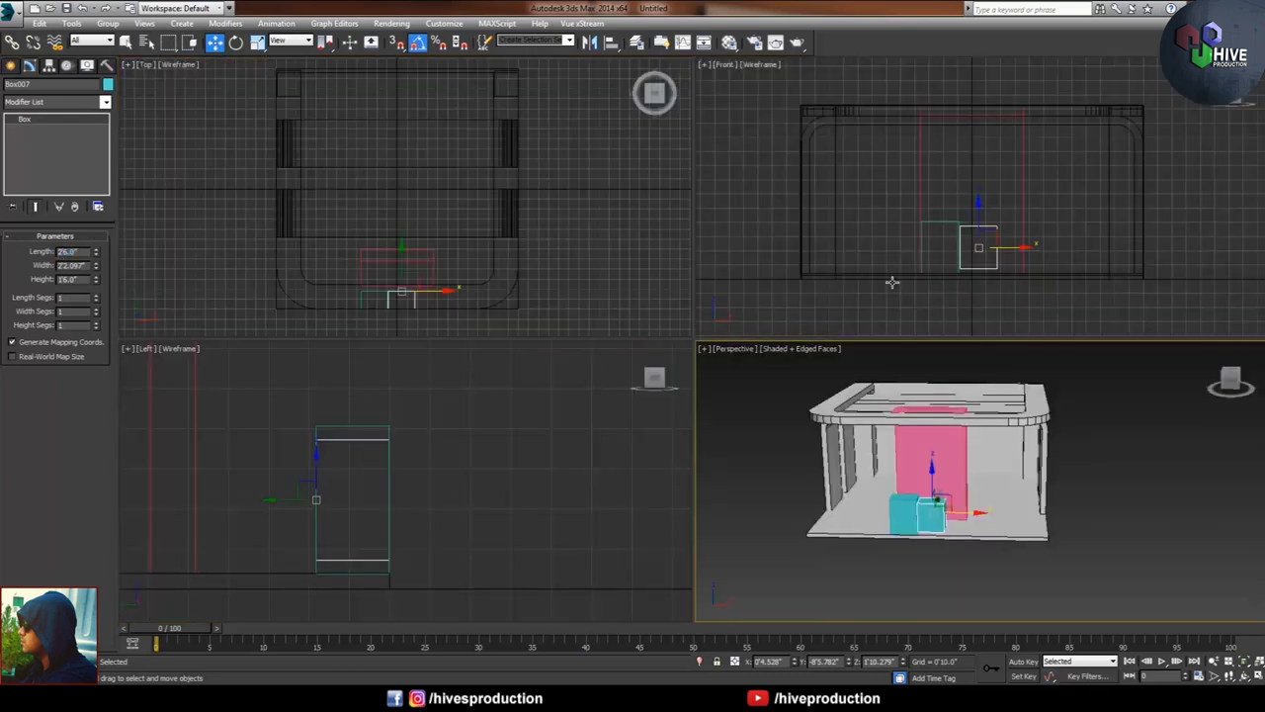
pyautogui.middleClick(893, 281)
pyautogui.hotkey('alt', 'w')
pyautogui.scroll(4, 698, 454)
pyautogui.moveTo(698, 454); pyautogui.dragTo(631, 391, button='middle')
pyautogui.moveTo(605, 327); pyautogui.dragTo(694, 386)
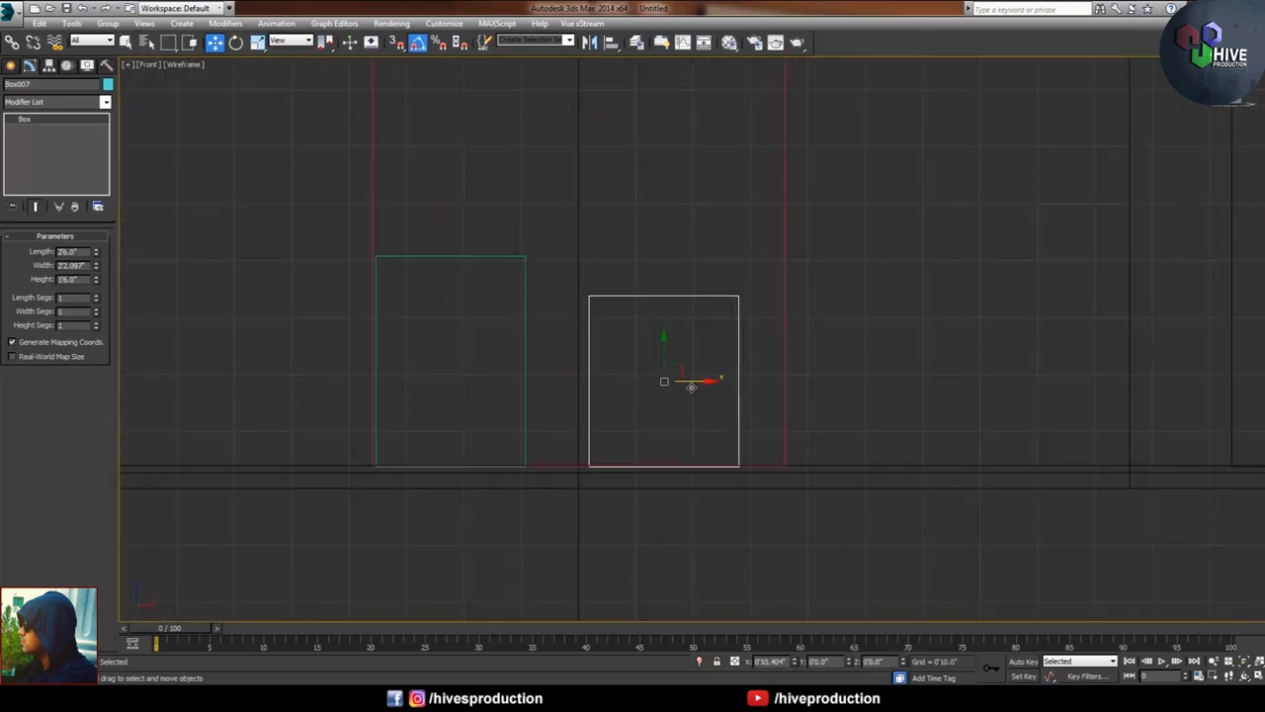
# Set the copied box's width to 4' and move it along X against the taller front box.
pyautogui.moveTo(95, 263); pyautogui.dragTo(55, 209)
pyautogui.click(88, 265)
pyautogui.write("3'")
pyautogui.press('Return')
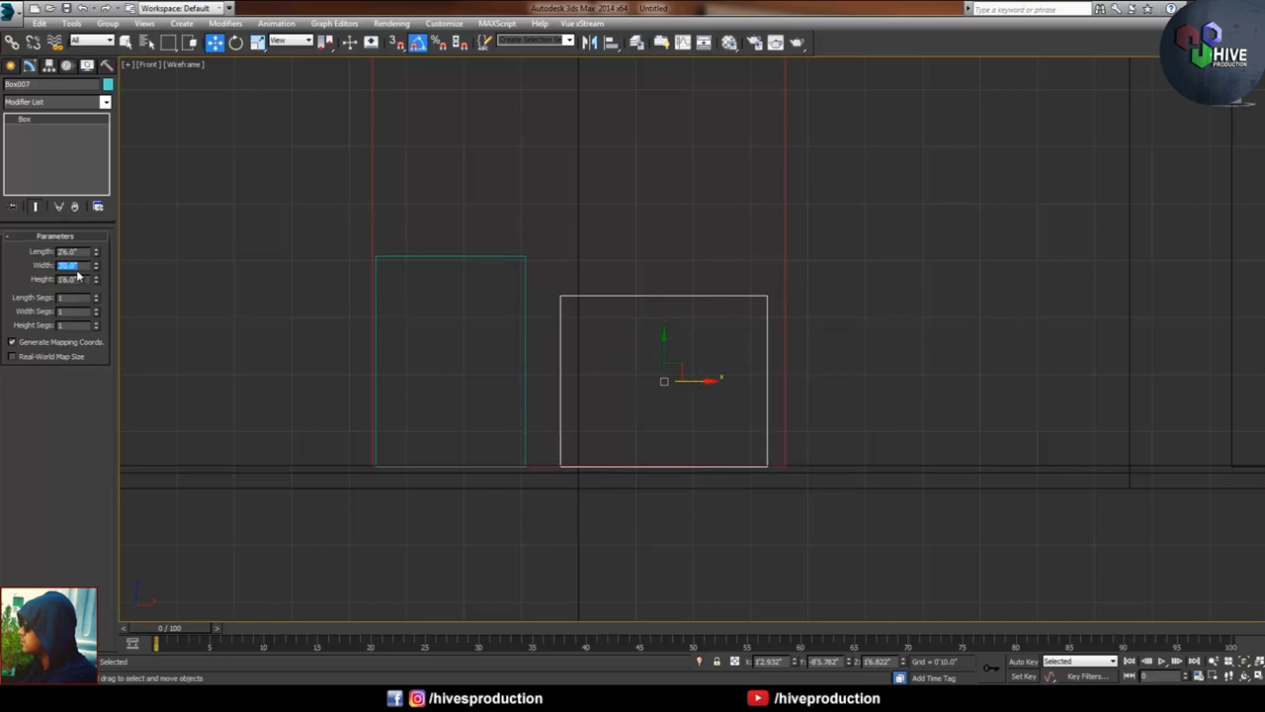
pyautogui.write('40')
pyautogui.press('Return')
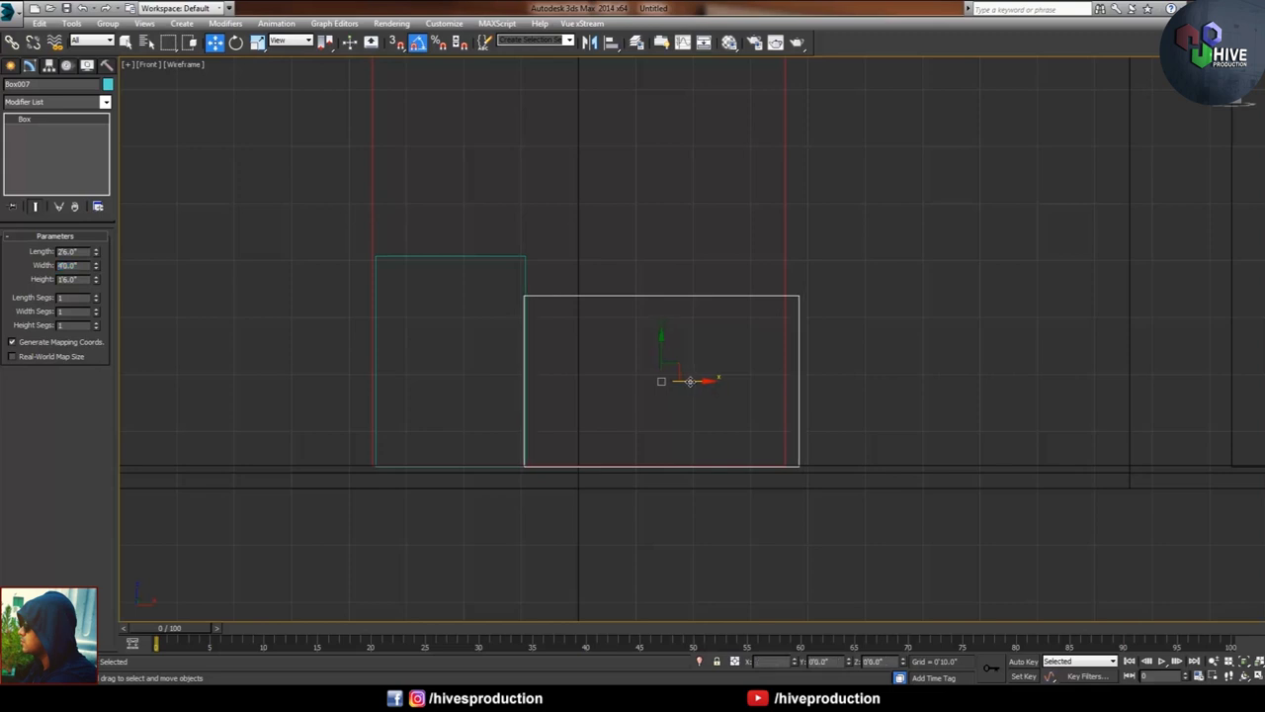
pyautogui.hotkey('ctrl', 'a')
pyautogui.moveTo(594, 371); pyautogui.dragTo(586, 371)
# Scale down the lower counter box's depth along Y and move it so it sits centred against the taller box.
pyautogui.click(590, 560)
pyautogui.hotkey('alt', 'w')
pyautogui.click(1108, 441)
pyautogui.hotkey('alt', 'w')
pyautogui.keyDown('alt'); pyautogui.moveTo(1107, 441); pyautogui.dragTo(734, 573, button='middle'); pyautogui.keyUp('alt')
pyautogui.click(583, 383)
pyautogui.press('r')
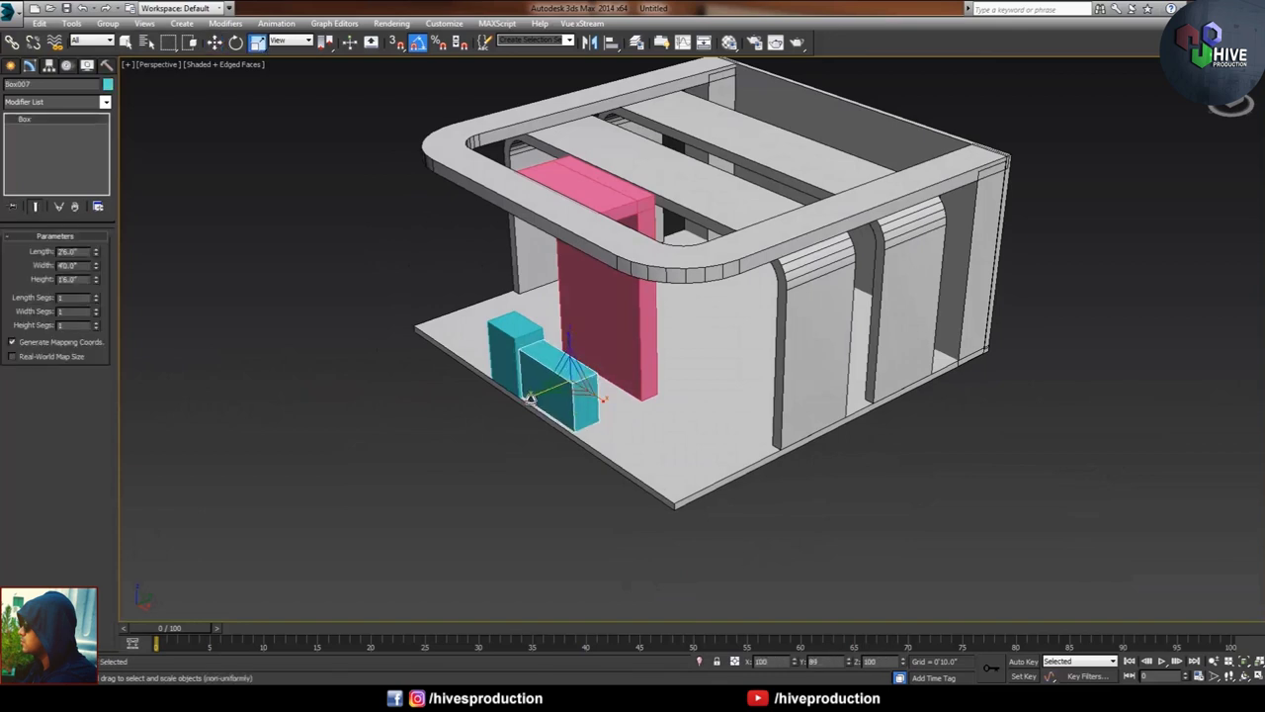
pyautogui.press('w')
pyautogui.moveTo(606, 368); pyautogui.dragTo(593, 397)
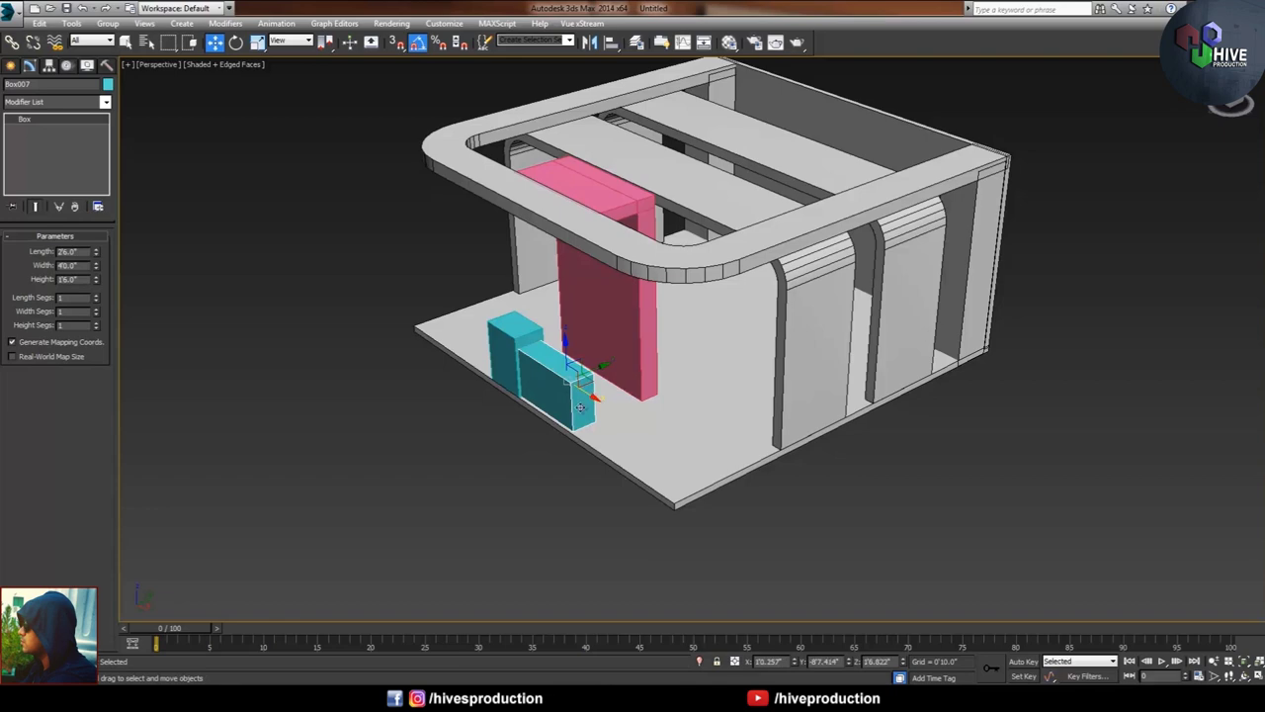
# Examine the counter boxes and the whole stall in the Perspective and Left views.
pyautogui.click(646, 444)
pyautogui.hotkey('alt', 'w')
pyautogui.keyDown('alt'); pyautogui.moveTo(891, 540); pyautogui.dragTo(978, 507, button='middle'); pyautogui.keyUp('alt')
pyautogui.scroll(5, 979, 507)
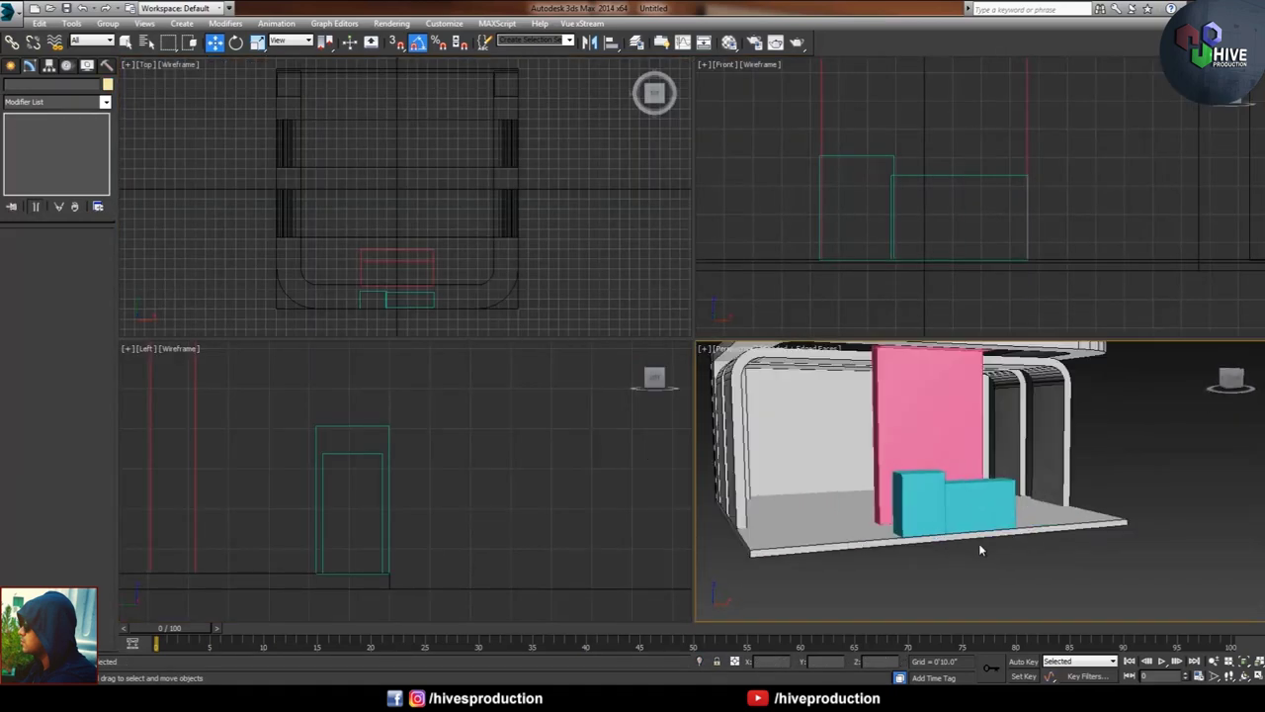
pyautogui.scroll(-2, 917, 519)
pyautogui.keyDown('alt'); pyautogui.moveTo(916, 519); pyautogui.dragTo(920, 551, button='middle'); pyautogui.keyUp('alt')
pyautogui.scroll(-5, 384, 444)
pyautogui.hotkey('alt', 'w')
pyautogui.moveTo(425, 238); pyautogui.dragTo(786, 459, button='middle')
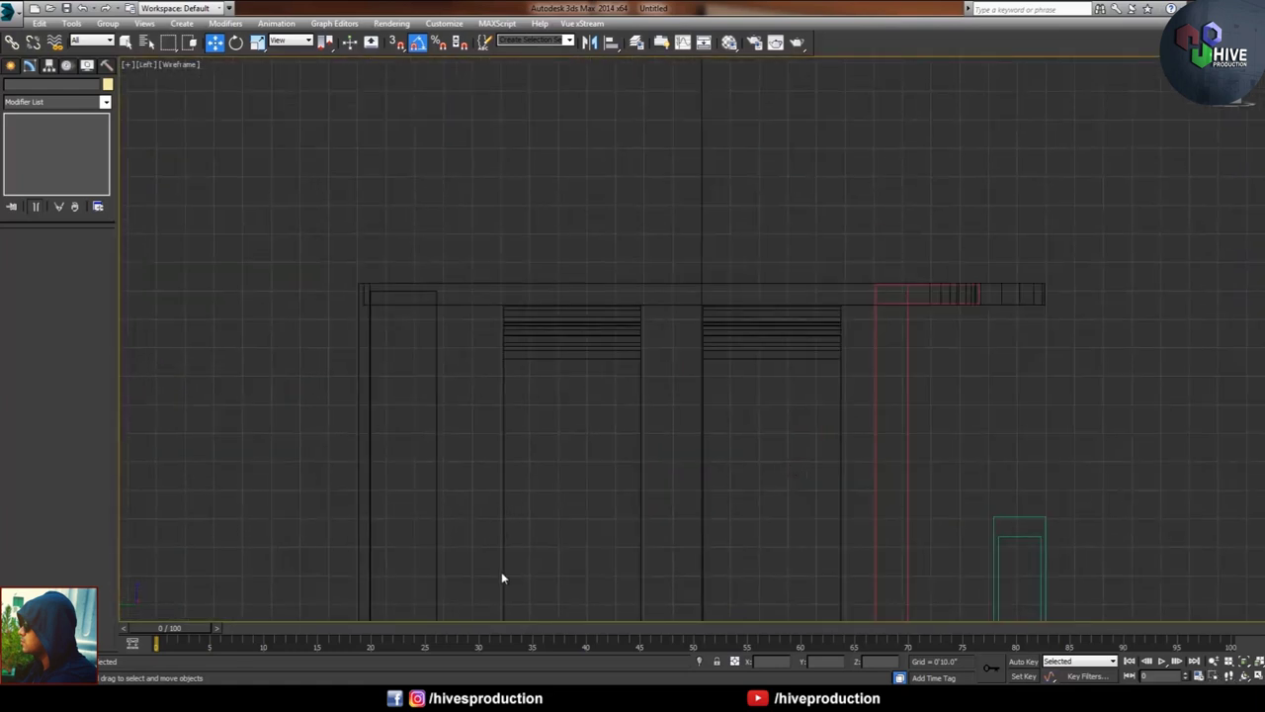
pyautogui.moveTo(745, 381); pyautogui.dragTo(805, 291, button='middle')
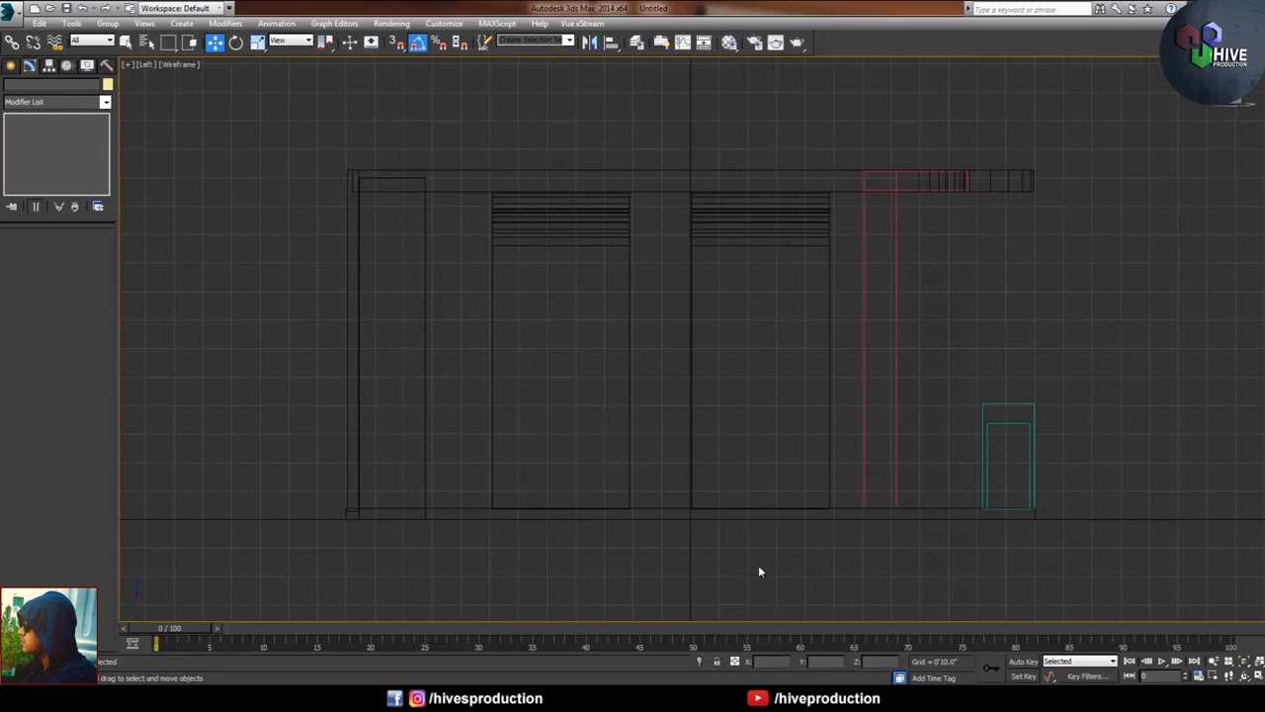
pyautogui.hotkey('alt', 'w')
pyautogui.scroll(-1, 862, 493)
# Create a ChamferBox extended primitive in the Top view, about 2'3.6" long, 2'8.2" wide and 2'10.5" high, with a fillet of about 4.3".
pyautogui.click(11, 65)
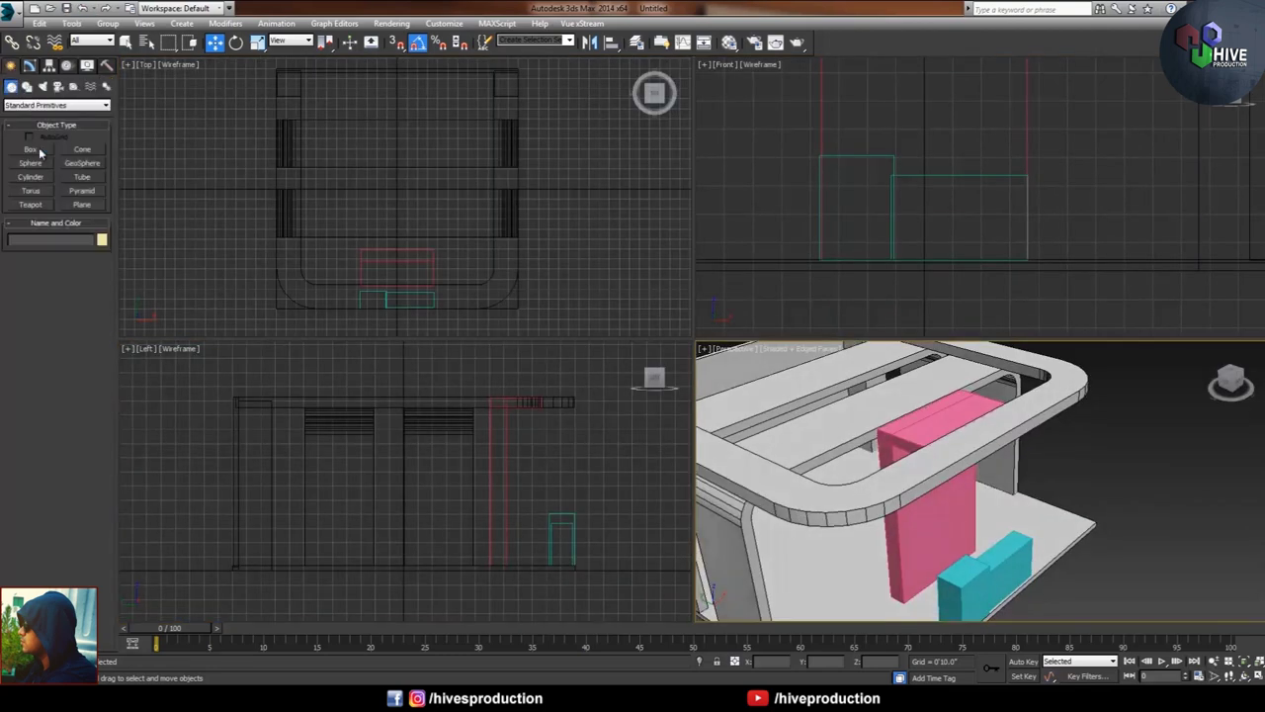
pyautogui.click(33, 149)
pyautogui.click(30, 105)
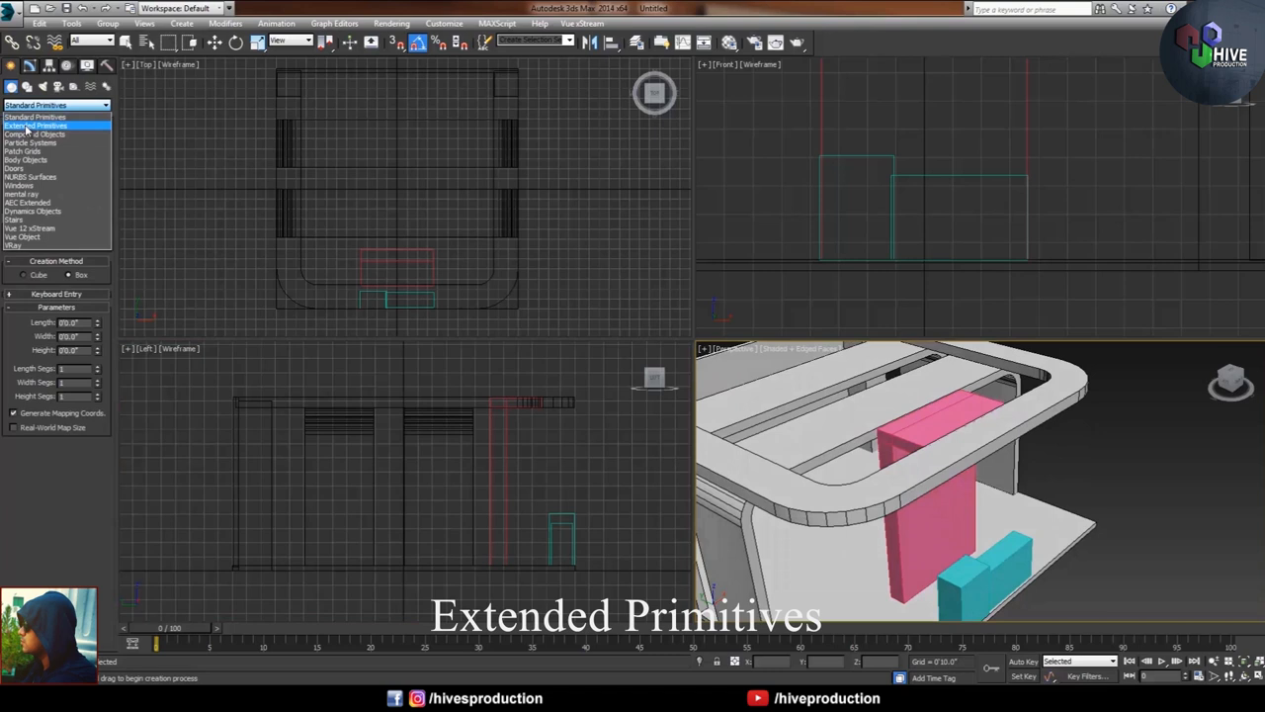
pyautogui.click(27, 126)
pyautogui.click(30, 162)
pyautogui.scroll(3, 432, 263)
pyautogui.moveTo(377, 211); pyautogui.dragTo(431, 262)
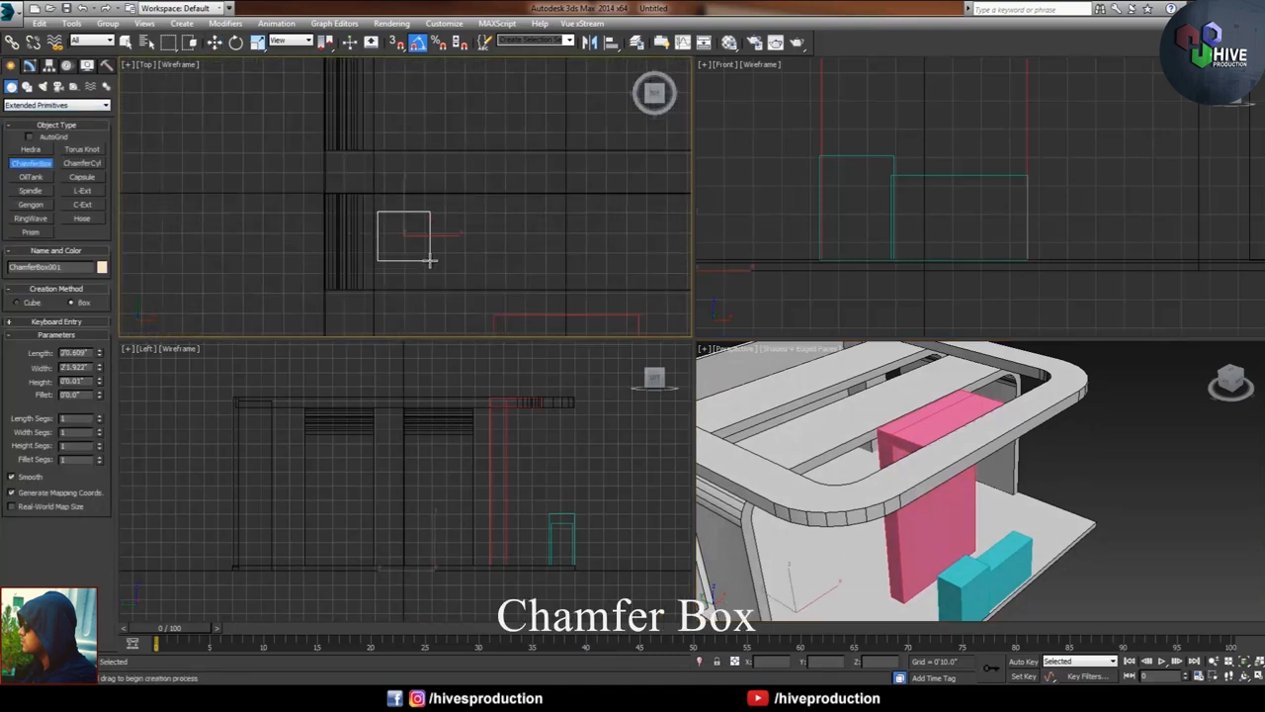
pyautogui.rightClick(457, 254)
pyautogui.moveTo(820, 237); pyautogui.dragTo(794, 260, button='middle')
pyautogui.moveTo(402, 219); pyautogui.dragTo(467, 273)
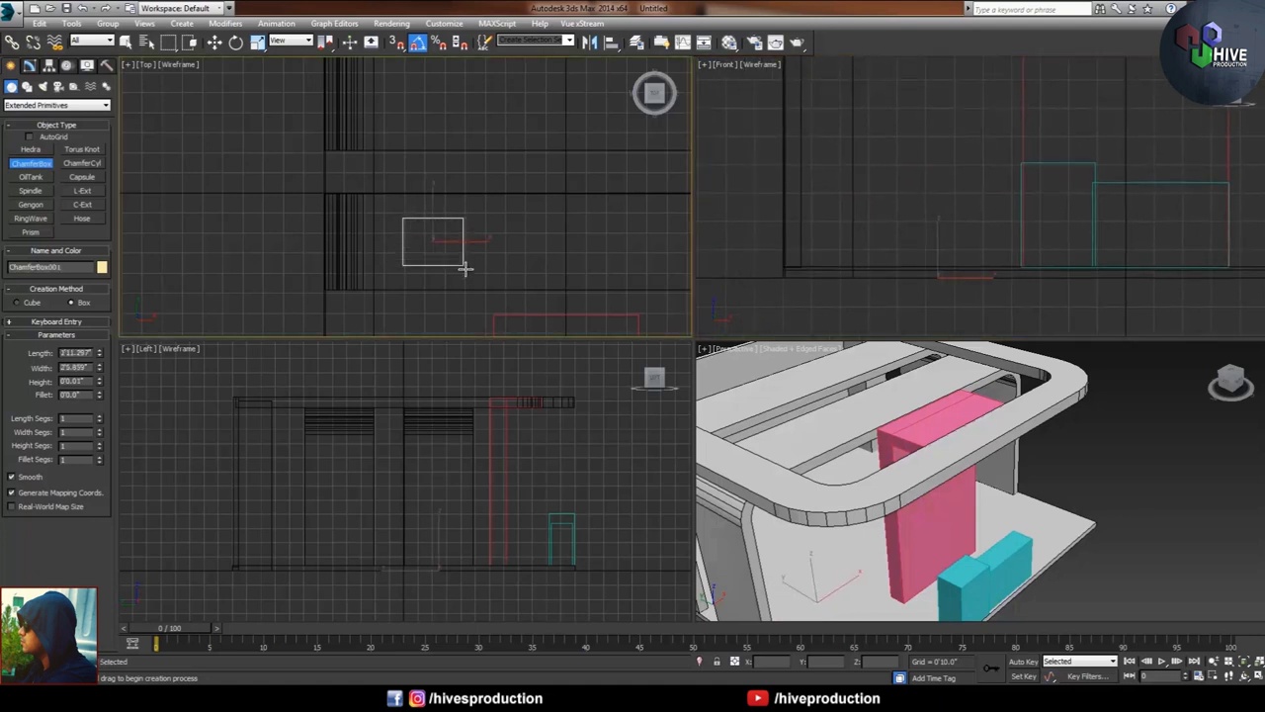
pyautogui.click(483, 204)
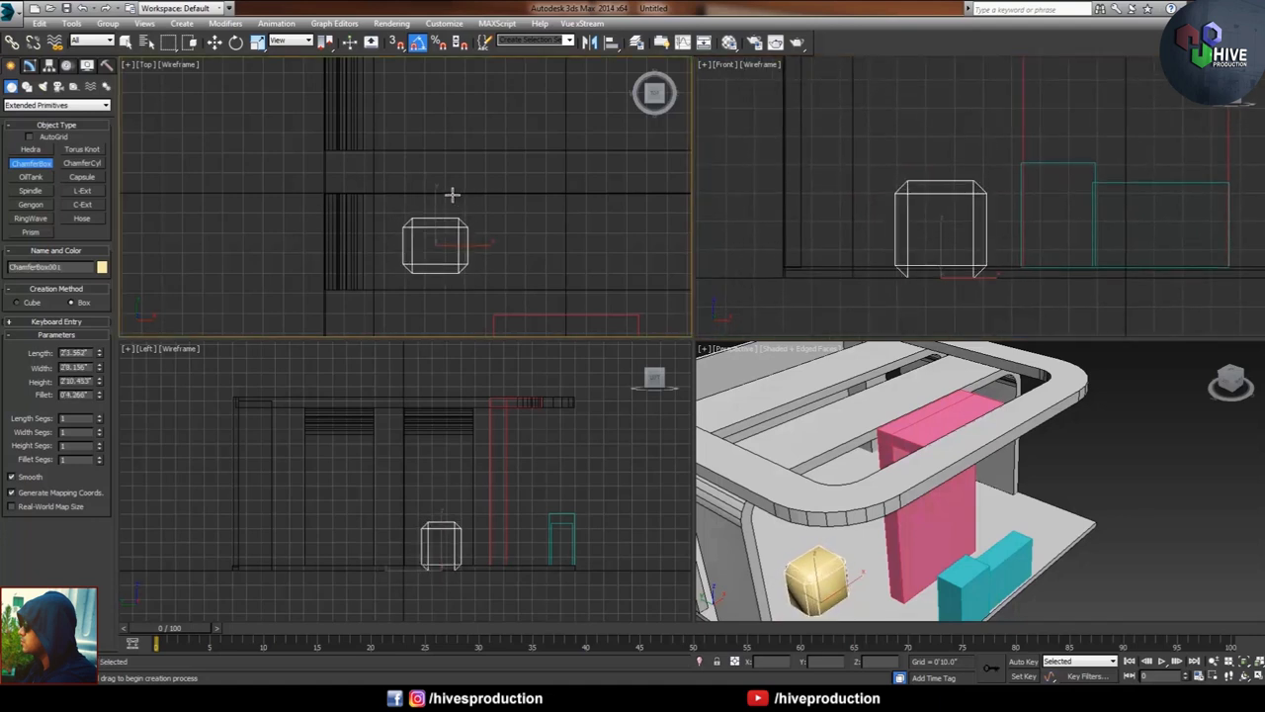
# Reduce the chamfer box's fillet to about 2.76" and raise its fillet segments to 6.
pyautogui.click(99, 394)
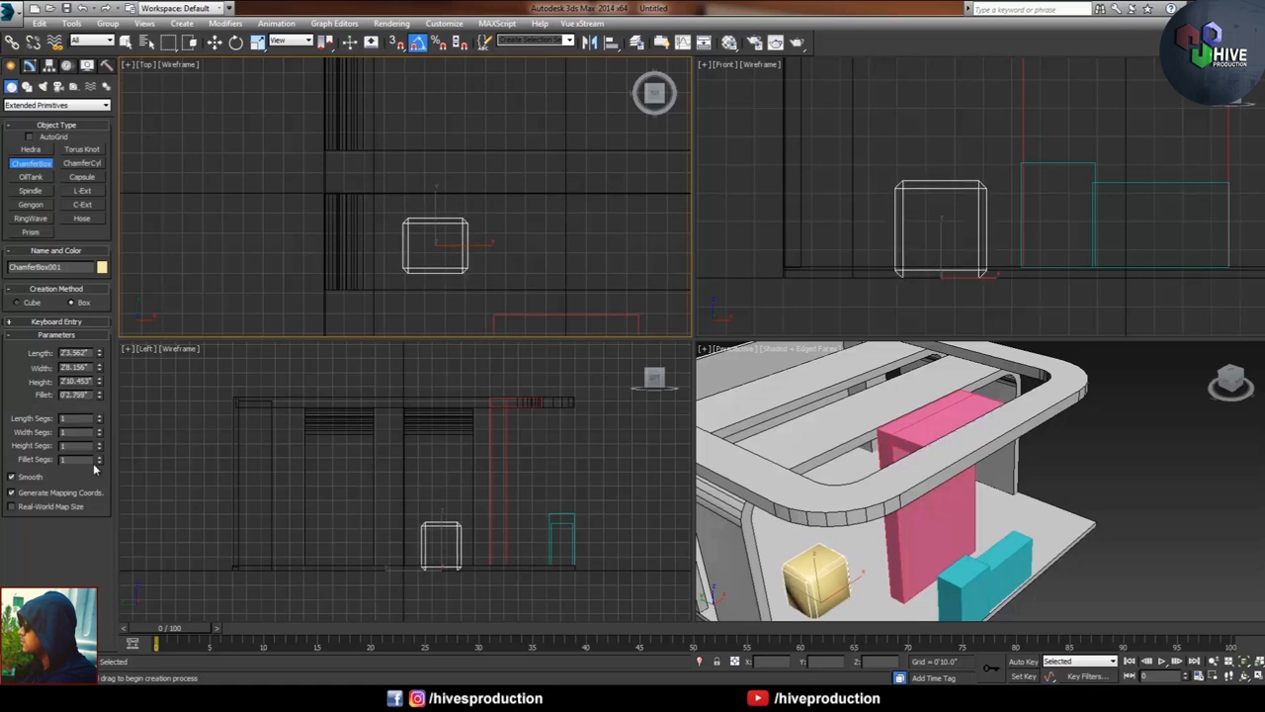
pyautogui.moveTo(96, 460); pyautogui.dragTo(124, 456)
pyautogui.scroll(4, 786, 572)
pyautogui.keyDown('alt'); pyautogui.moveTo(836, 556); pyautogui.dragTo(826, 521, button='middle'); pyautogui.keyUp('alt')
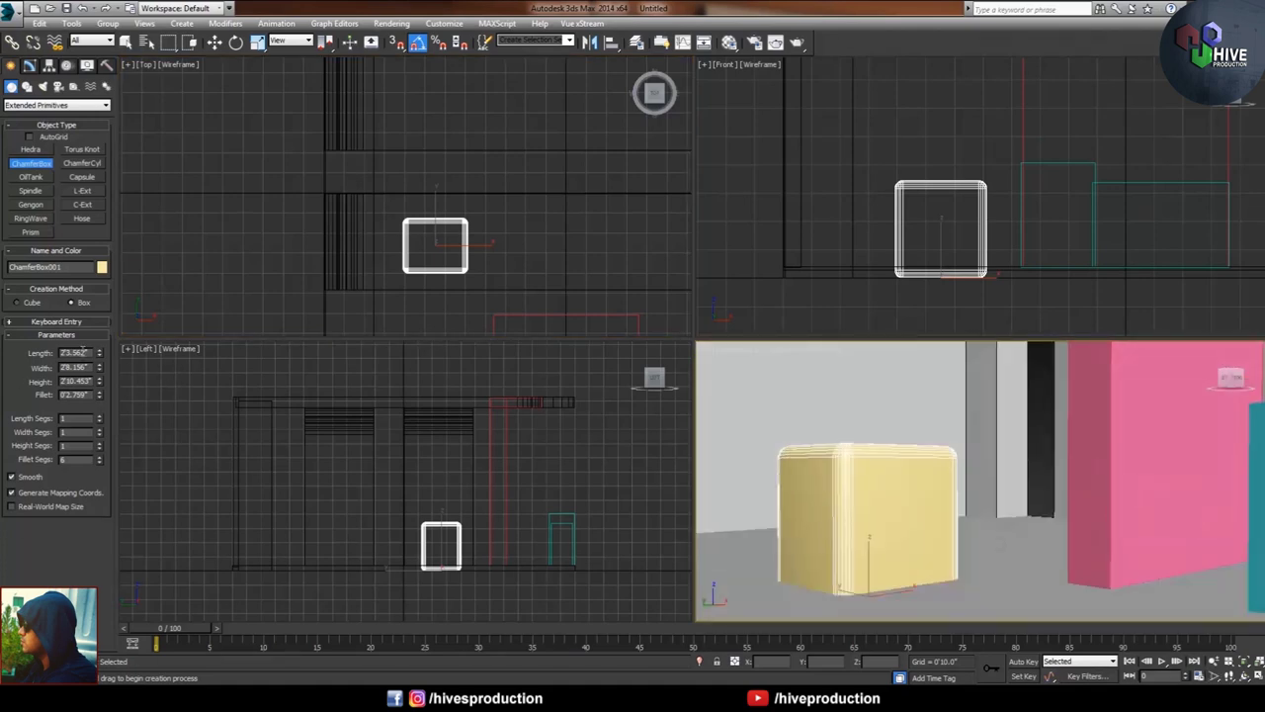
# Set the chamfer box's length and width to 2' and move it closer to the left pillars in the Top view.
pyautogui.write("2'")
pyautogui.press('Tab')
pyautogui.write("2'")
pyautogui.press('Return')
pyautogui.scroll(-3, 476, 189)
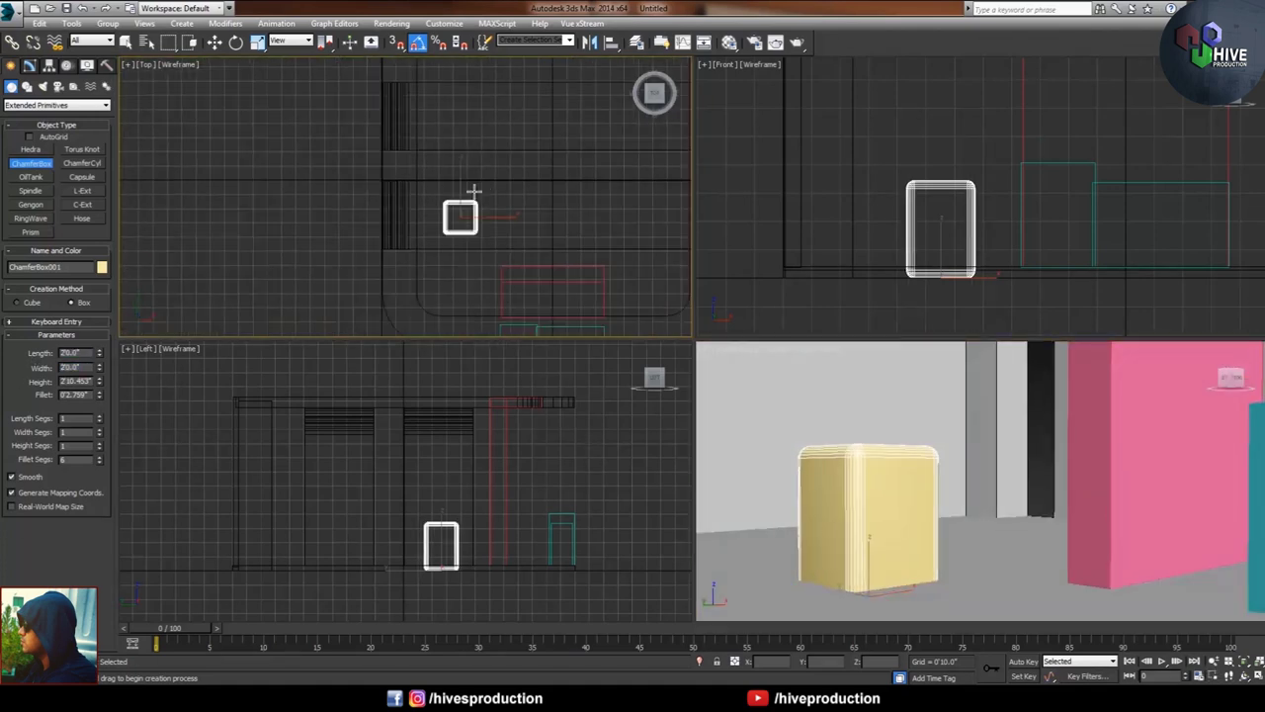
pyautogui.press('w')
pyautogui.moveTo(487, 210); pyautogui.dragTo(465, 219)
# Set the chamfer box's height to 2' and reduce its fillet to about 0.88".
pyautogui.click(31, 66)
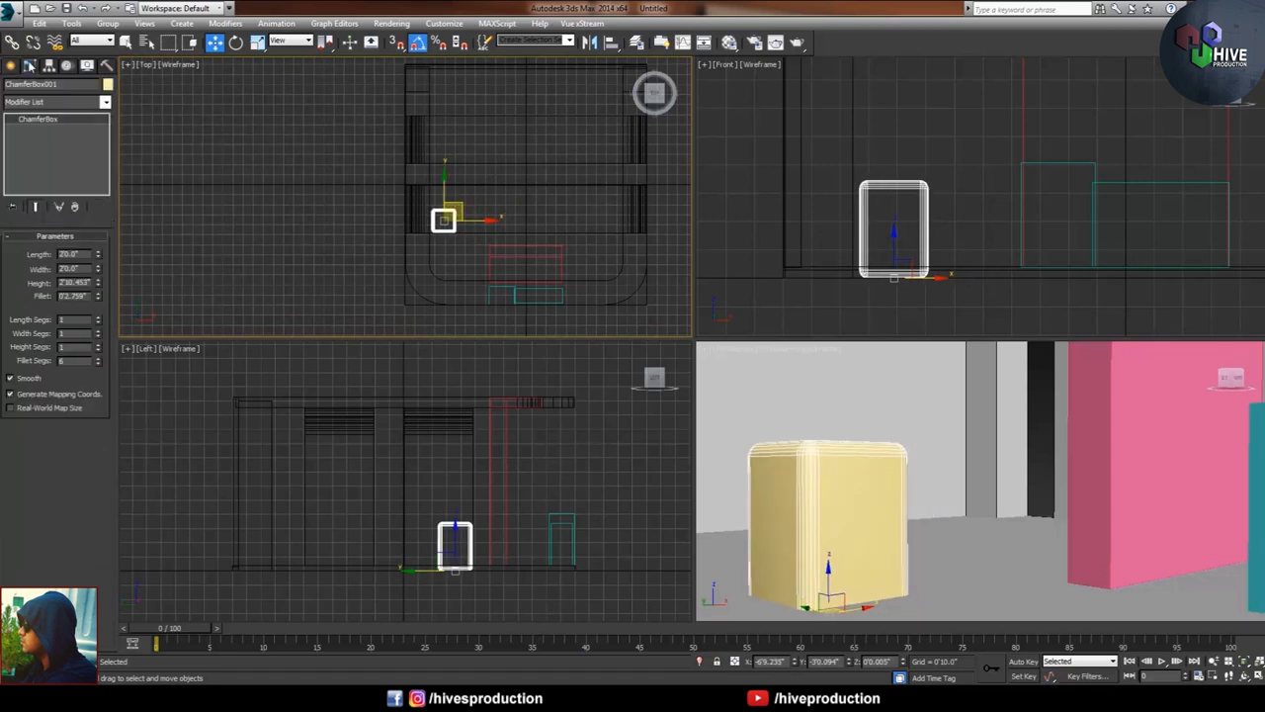
pyautogui.write('24')
pyautogui.press('Return')
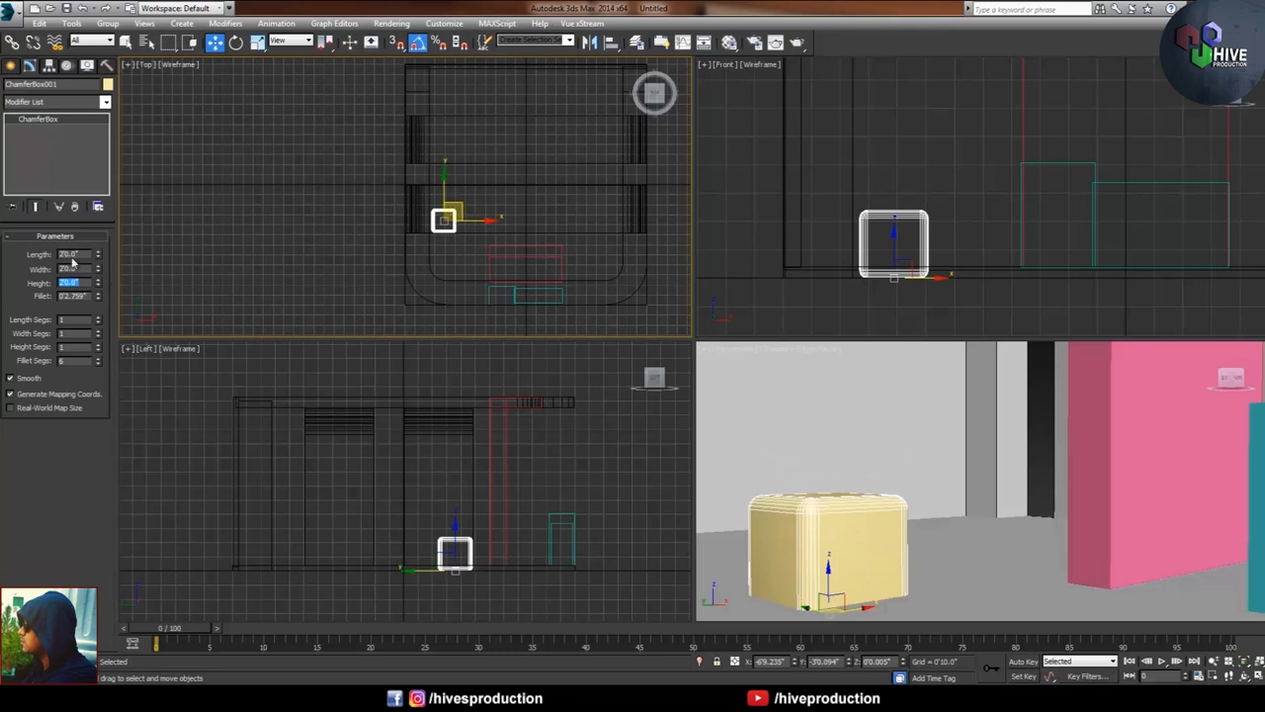
pyautogui.moveTo(97, 296); pyautogui.dragTo(99, 338)
# Raise the chamfer box about 5.6" along Z so it stands on the floor surface.
pyautogui.moveTo(894, 516); pyautogui.dragTo(1026, 413, button='middle')
pyautogui.keyDown('alt'); pyautogui.moveTo(1026, 412); pyautogui.dragTo(935, 517, button='middle'); pyautogui.keyUp('alt')
pyautogui.moveTo(959, 465); pyautogui.dragTo(959, 444)
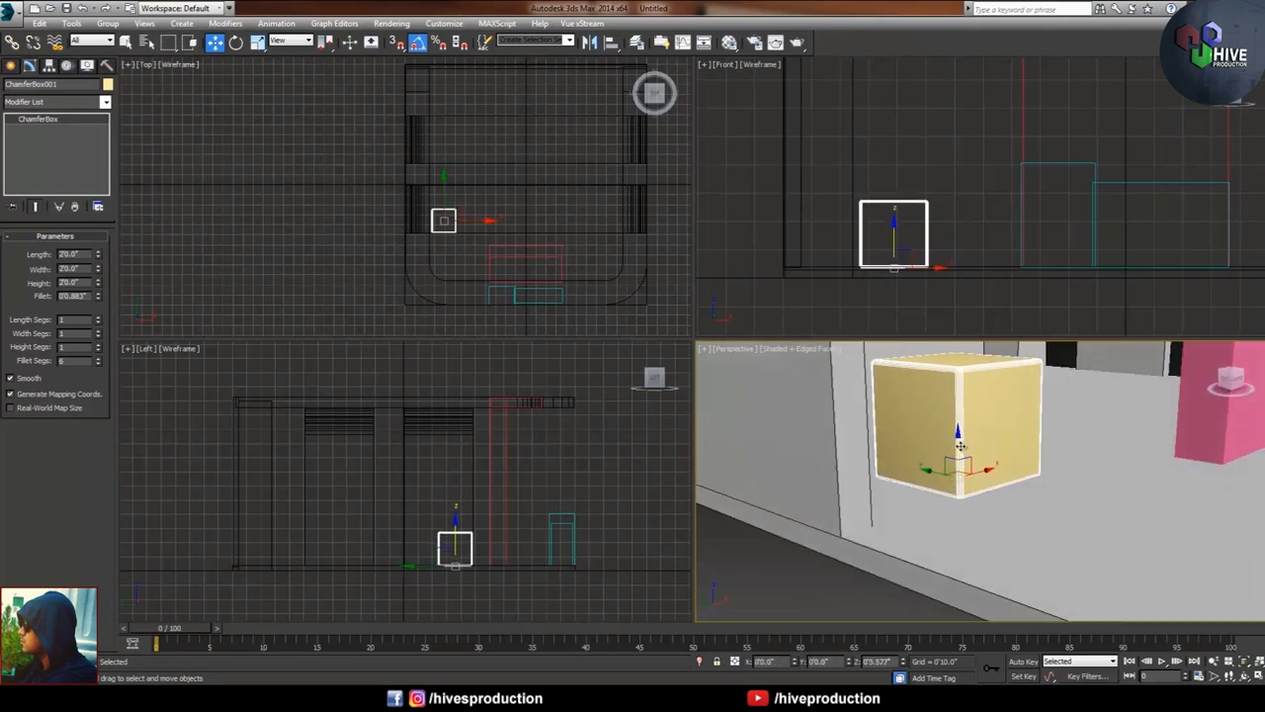
# Copy the chamfer box about 3'6.7" along X in the Top view to form a pair.
pyautogui.scroll(2, 534, 236)
pyautogui.moveTo(477, 222)
pyautogui.keyDown('shift'); pyautogui.mouseDown()
pyautogui.moveTo(504, 225)
pyautogui.moveTo(490, 227)
pyautogui.mouseUp(); pyautogui.keyUp('shift')
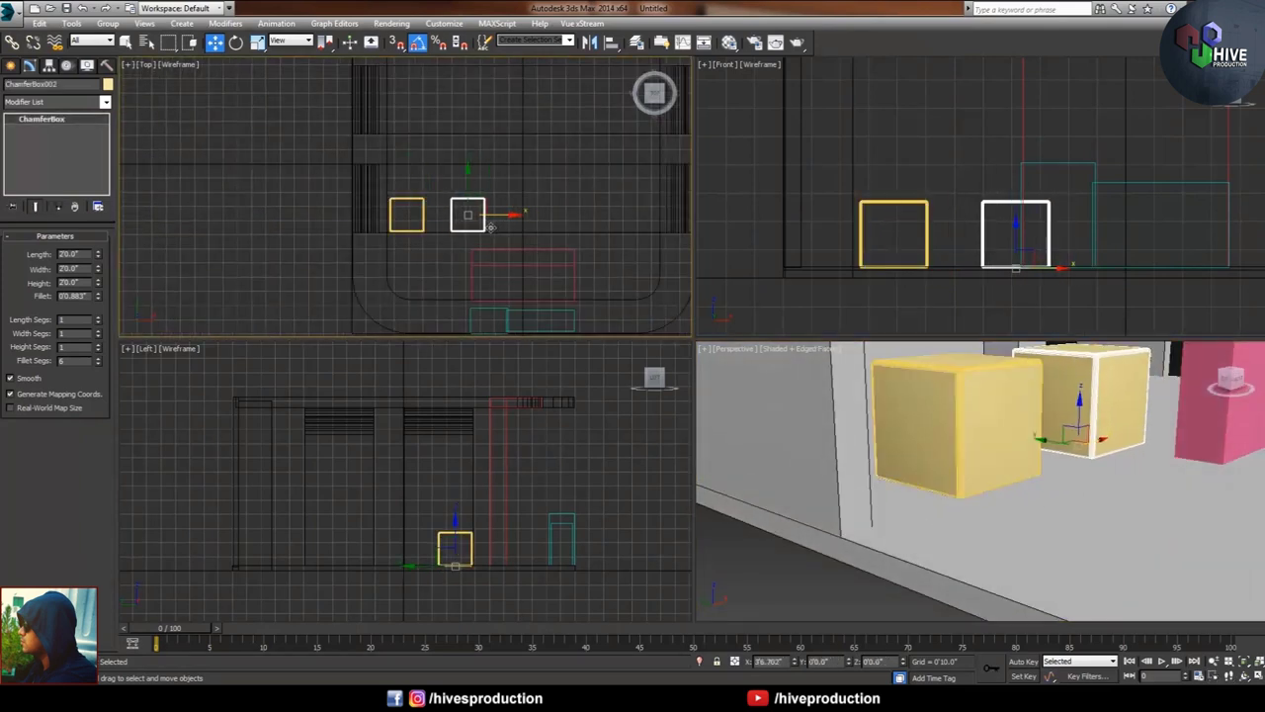
pyautogui.click(633, 406)
# Copy the pair of chamfer boxes backward along Y twice to form two more rows.
pyautogui.keyDown('shift'); pyautogui.moveTo(436, 183); pyautogui.dragTo(437, 115); pyautogui.keyUp('shift')
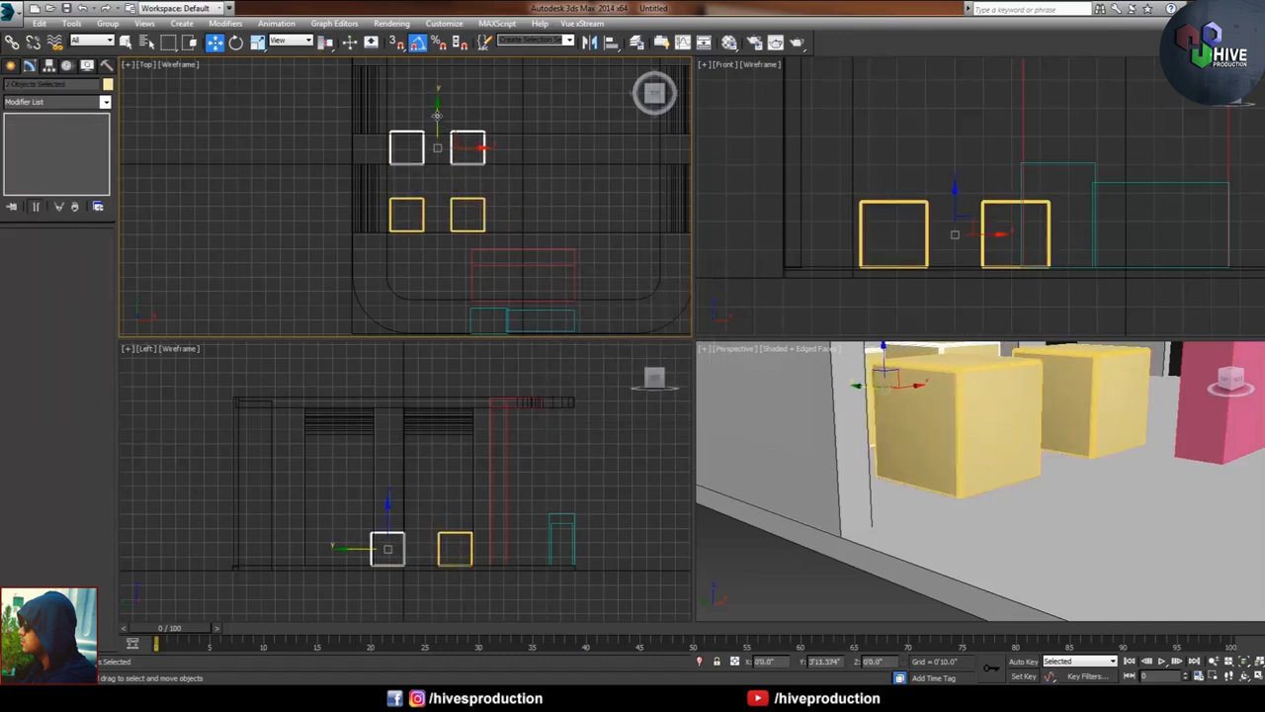
pyautogui.click(632, 404)
pyautogui.moveTo(439, 67); pyautogui.dragTo(421, 165, button='middle')
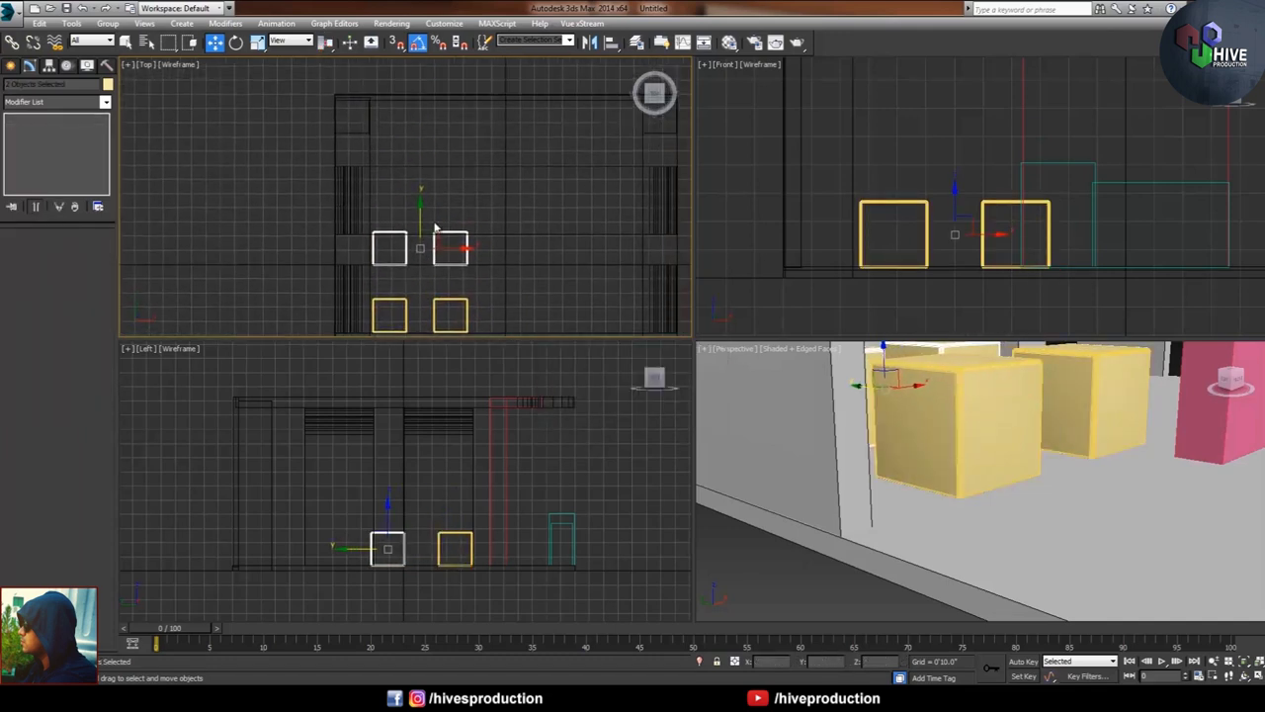
pyautogui.moveTo(420, 203)
pyautogui.keyDown('shift'); pyautogui.mouseDown()
pyautogui.moveTo(420, 116)
pyautogui.moveTo(420, 132)
pyautogui.mouseUp(); pyautogui.keyUp('shift')
pyautogui.click(633, 405)
# Delete both copied rows of chamfer boxes behind the front pair.
pyautogui.hotkey('alt', 'w')
pyautogui.moveTo(788, 472); pyautogui.dragTo(634, 410, button='middle')
pyautogui.press('Delete')
pyautogui.scroll(-2, 635, 412)
pyautogui.click(609, 474)
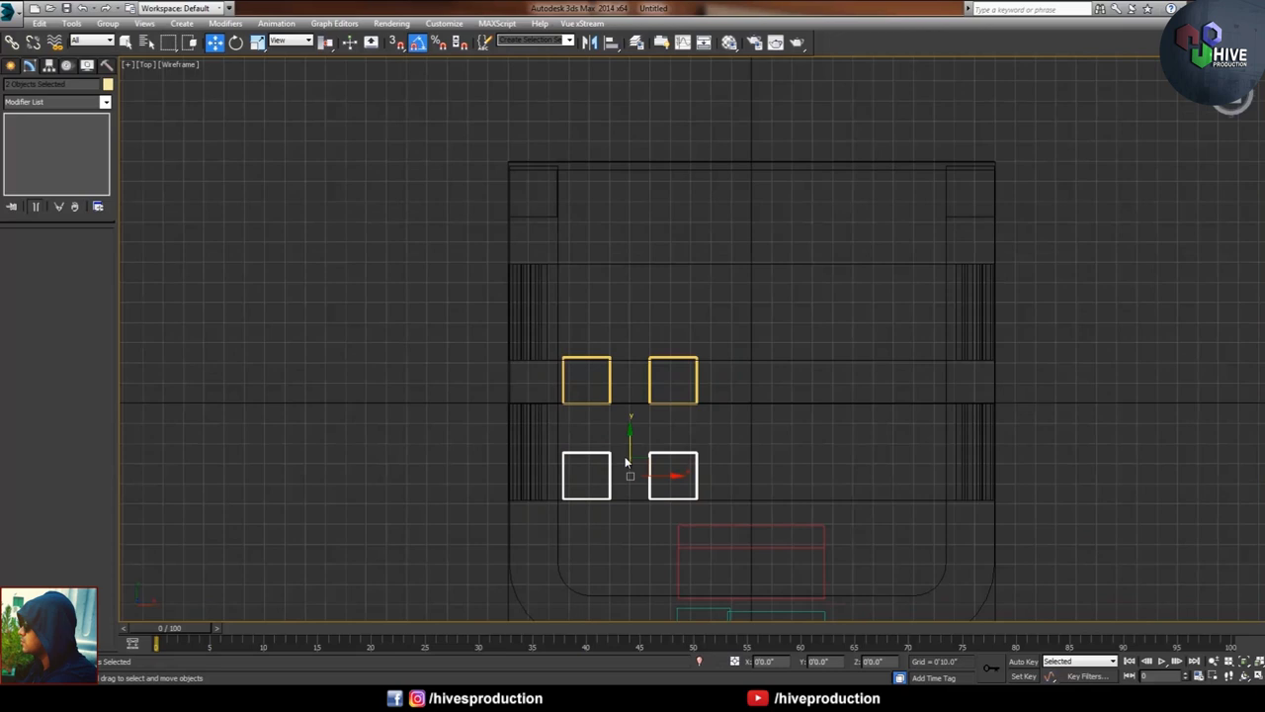
pyautogui.click(639, 372)
pyautogui.moveTo(640, 372); pyautogui.dragTo(639, 362)
pyautogui.click(650, 385)
pyautogui.keyDown('ctrl'); pyautogui.click(611, 388); pyautogui.keyUp('ctrl')
pyautogui.press('Delete')
# Try cloning the front pair of chamfer boxes backward into two evenly spaced rows, and undo the cloning.
pyautogui.moveTo(611, 453)
pyautogui.mouseDown()
pyautogui.moveTo(653, 464)
pyautogui.moveTo(632, 410)
pyautogui.moveTo(633, 344)
pyautogui.mouseUp()
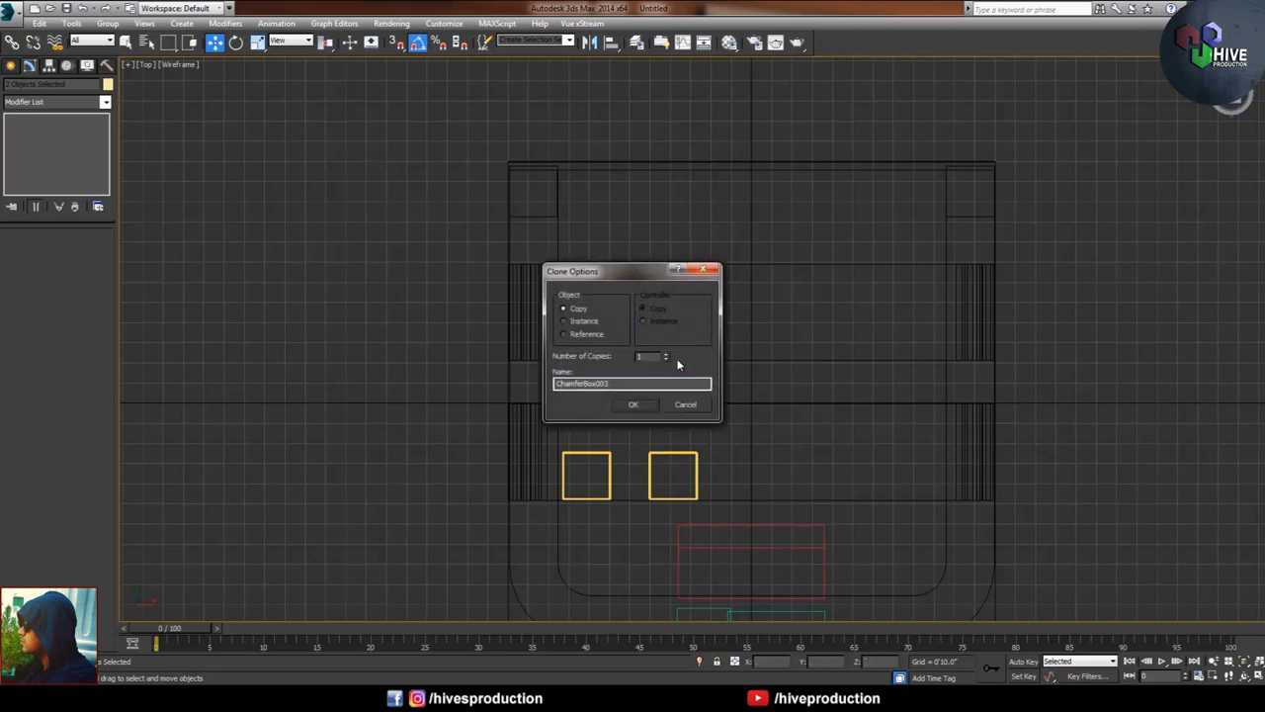
pyautogui.click(633, 405)
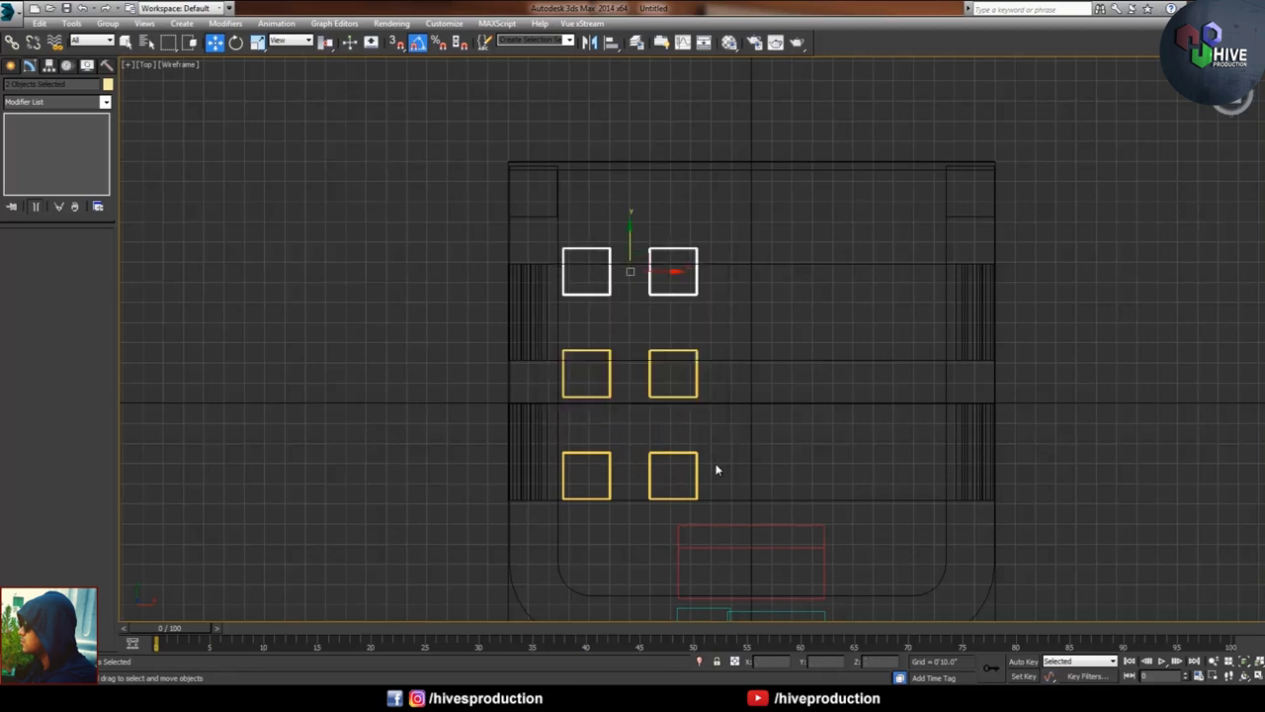
pyautogui.hotkey('ctrl', 'z')
pyautogui.hotkey('ctrl', 'z')
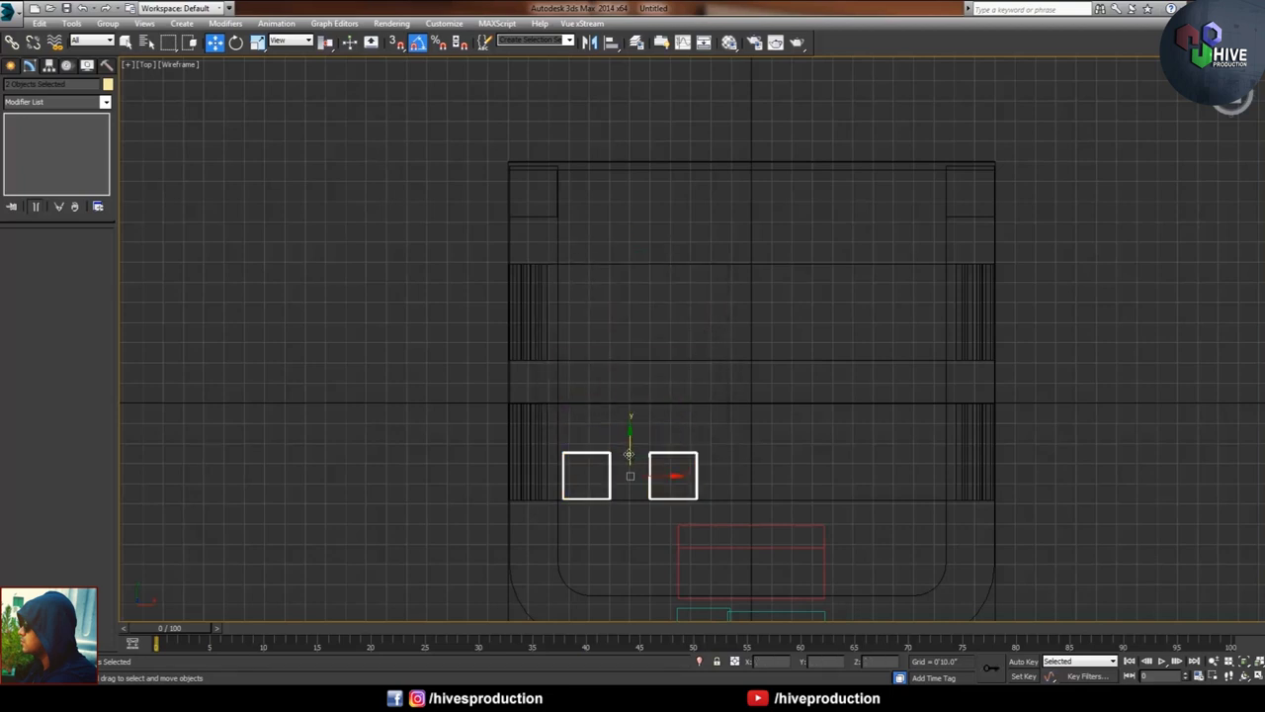
# Clone the front chamfer box pair backward along Y with 2 copies, spacing the rows wider toward the back wall.
pyautogui.keyDown('shift'); pyautogui.moveTo(631, 453); pyautogui.dragTo(635, 336); pyautogui.keyUp('shift')
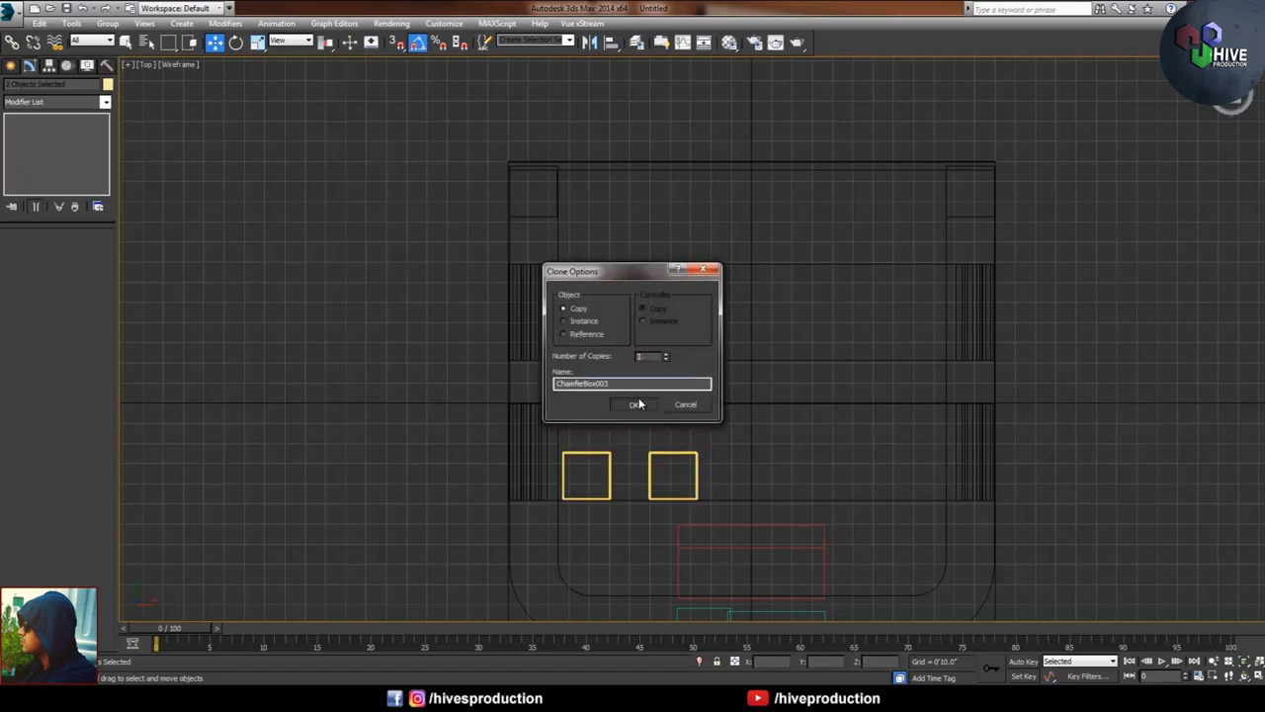
pyautogui.click(638, 401)
pyautogui.click(711, 324)
# Shift all six chamfer boxes slightly inward along X and copy them about 9'3" to the stall's opposite side.
pyautogui.moveTo(634, 236); pyautogui.dragTo(597, 247)
pyautogui.keyDown('ctrl'); pyautogui.moveTo(599, 332); pyautogui.dragTo(605, 336); pyautogui.keyUp('ctrl')
pyautogui.hotkey('ctrl', 'z')
pyautogui.keyDown('ctrl'); pyautogui.click(650, 369); pyautogui.keyUp('ctrl')
pyautogui.keyDown('ctrl'); pyautogui.click(653, 454); pyautogui.keyUp('ctrl')
pyautogui.keyDown('ctrl'); pyautogui.click(611, 472); pyautogui.keyUp('ctrl')
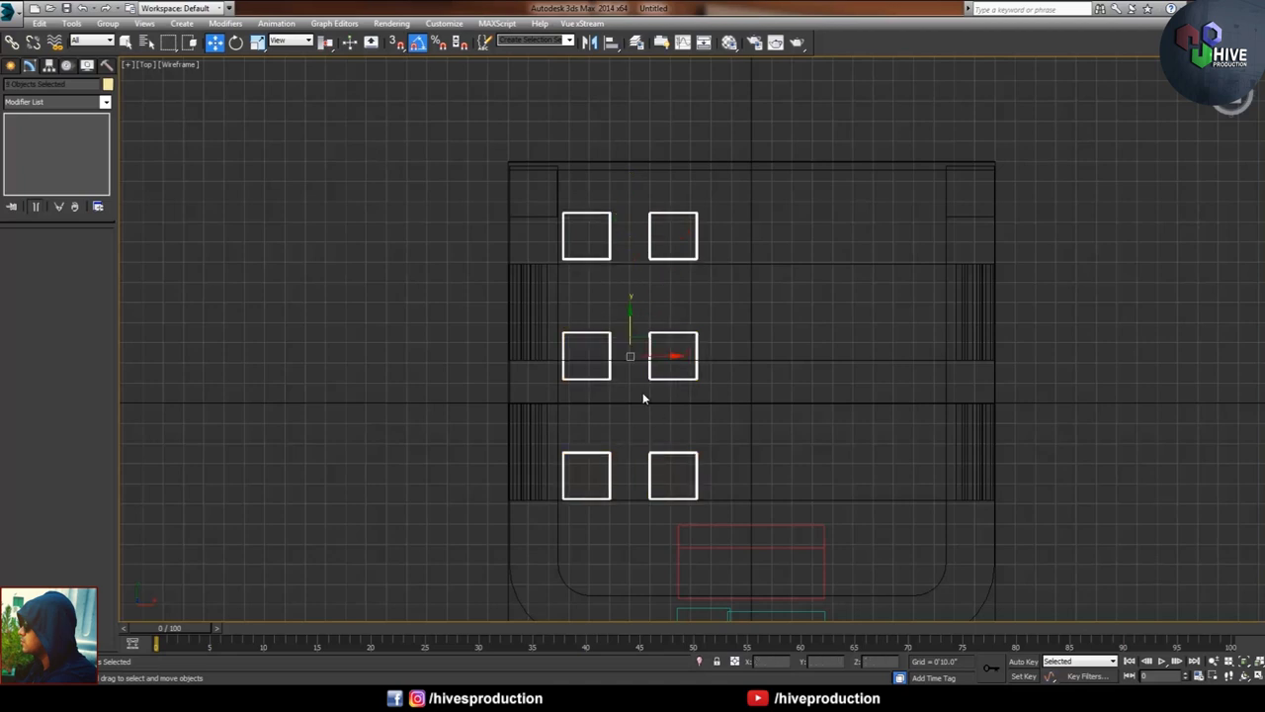
pyautogui.moveTo(652, 355); pyautogui.dragTo(889, 356)
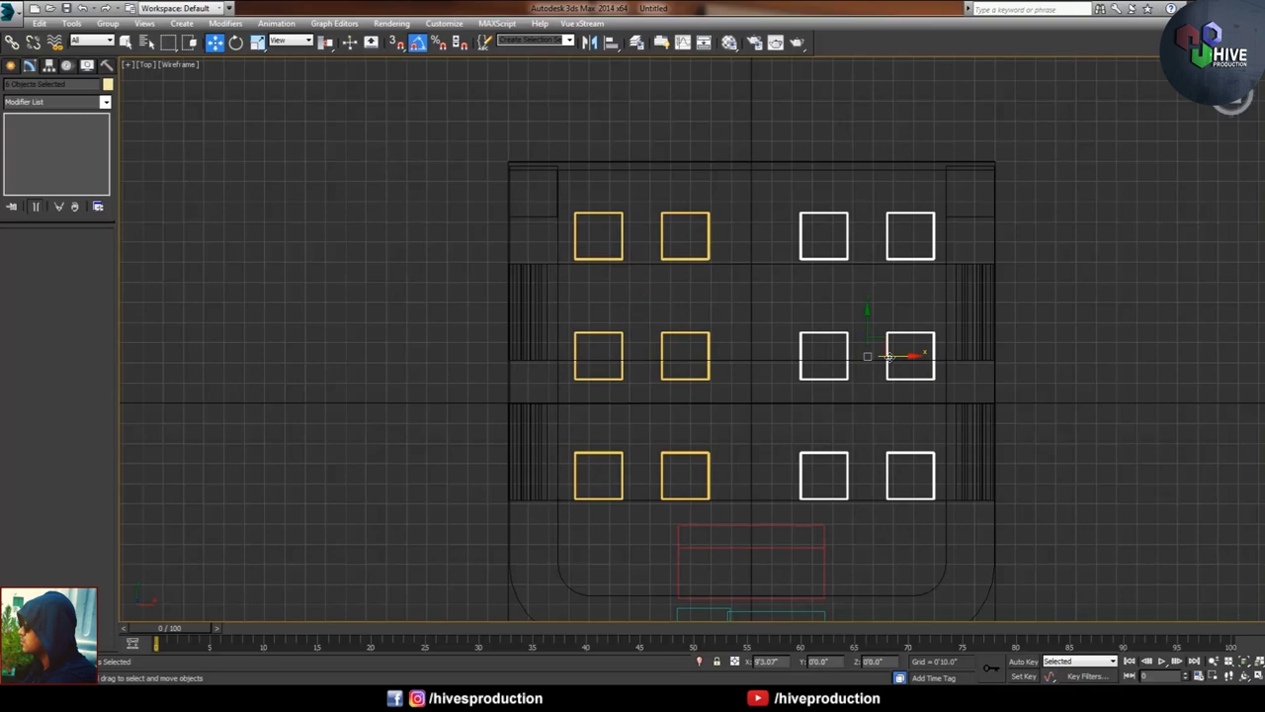
pyautogui.click(632, 405)
# Examine the rows of chamfer boxes inside the stall in the Perspective view.
pyautogui.hotkey('alt', 'w')
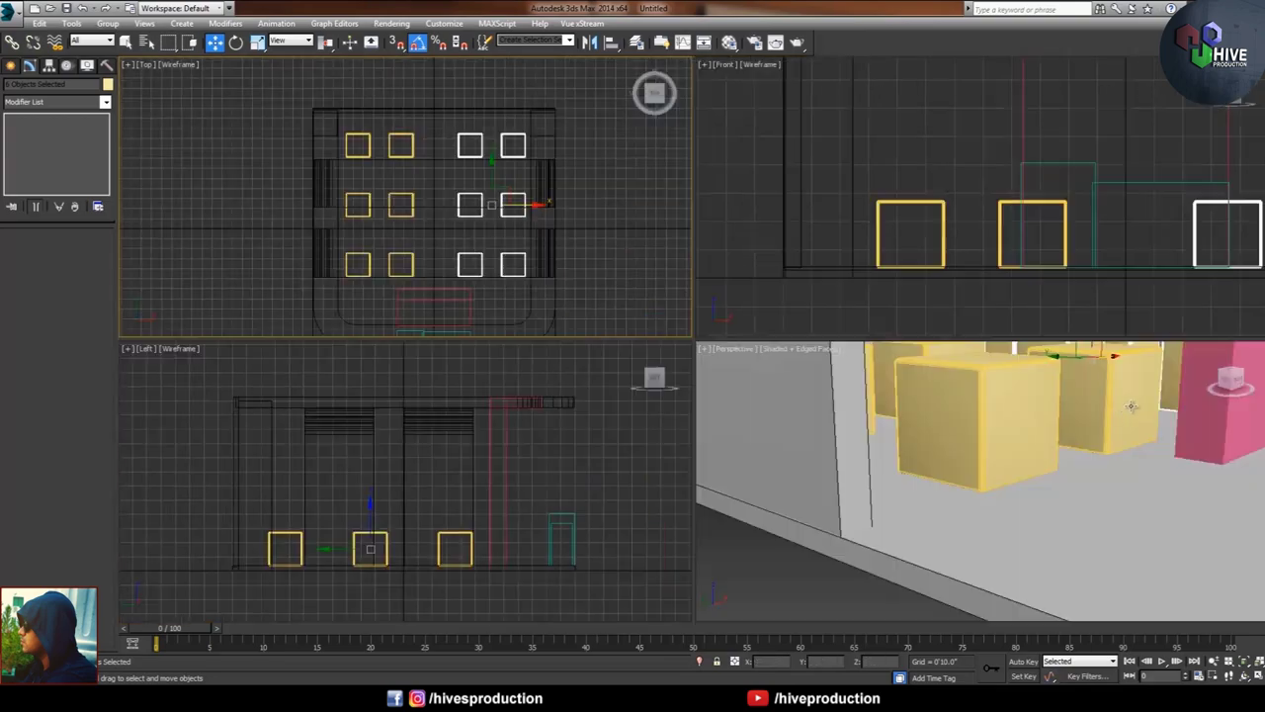
pyautogui.middleClick(1141, 401)
pyautogui.hotkey('alt', 'w')
pyautogui.scroll(-3, 994, 531)
pyautogui.moveTo(993, 531)
pyautogui.keyDown('alt'); pyautogui.mouseDown(button='middle')
pyautogui.moveTo(963, 480)
pyautogui.moveTo(907, 508)
pyautogui.moveTo(1033, 495)
pyautogui.moveTo(972, 495)
pyautogui.mouseUp(button='middle'); pyautogui.keyUp('alt')
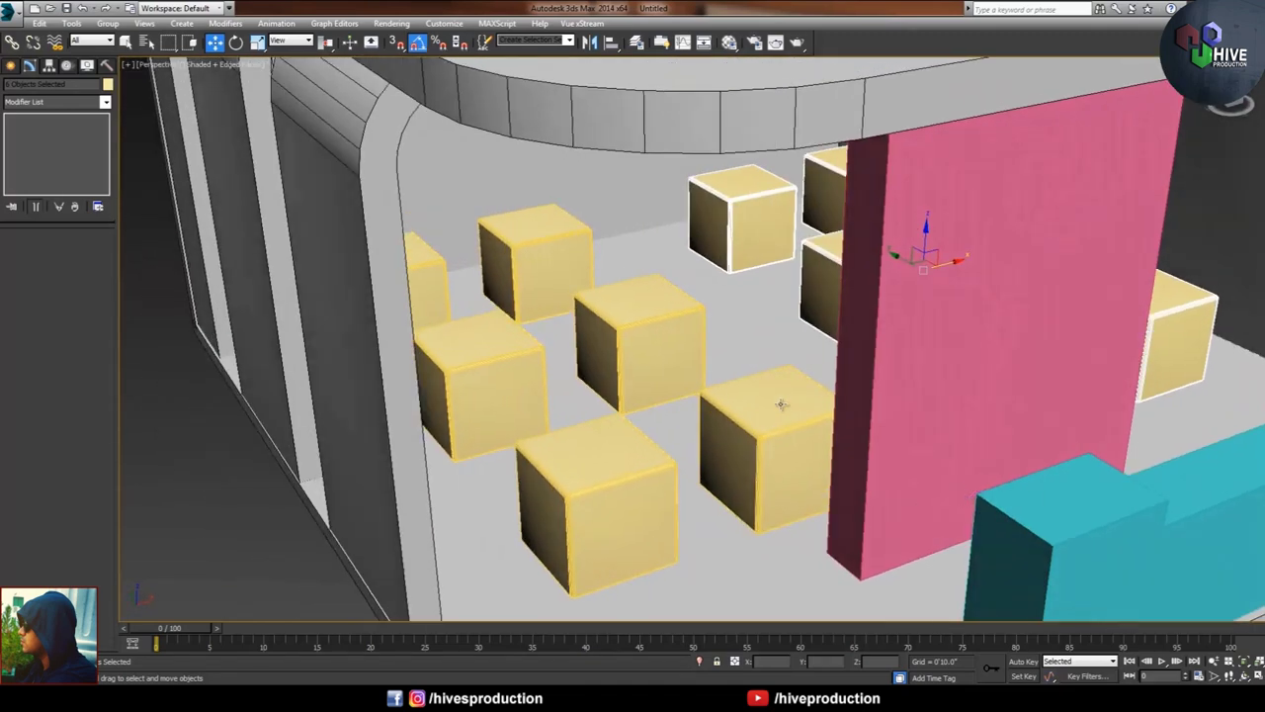
# Delete the four chamfer boxes in the row nearest the back wall.
pyautogui.hotkey('alt', 'w')
pyautogui.click(369, 146)
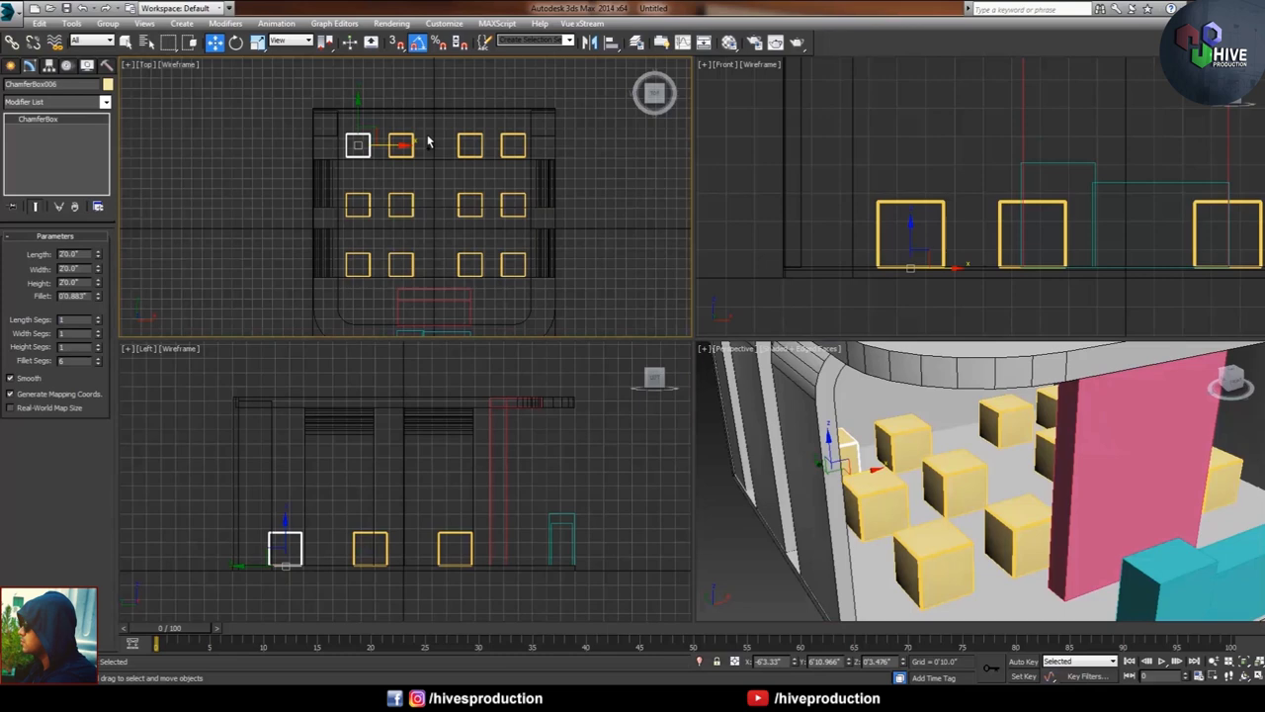
pyautogui.keyDown('ctrl'); pyautogui.click(412, 145); pyautogui.keyUp('ctrl')
pyautogui.keyDown('ctrl'); pyautogui.click(508, 146); pyautogui.keyUp('ctrl')
pyautogui.press('Delete')
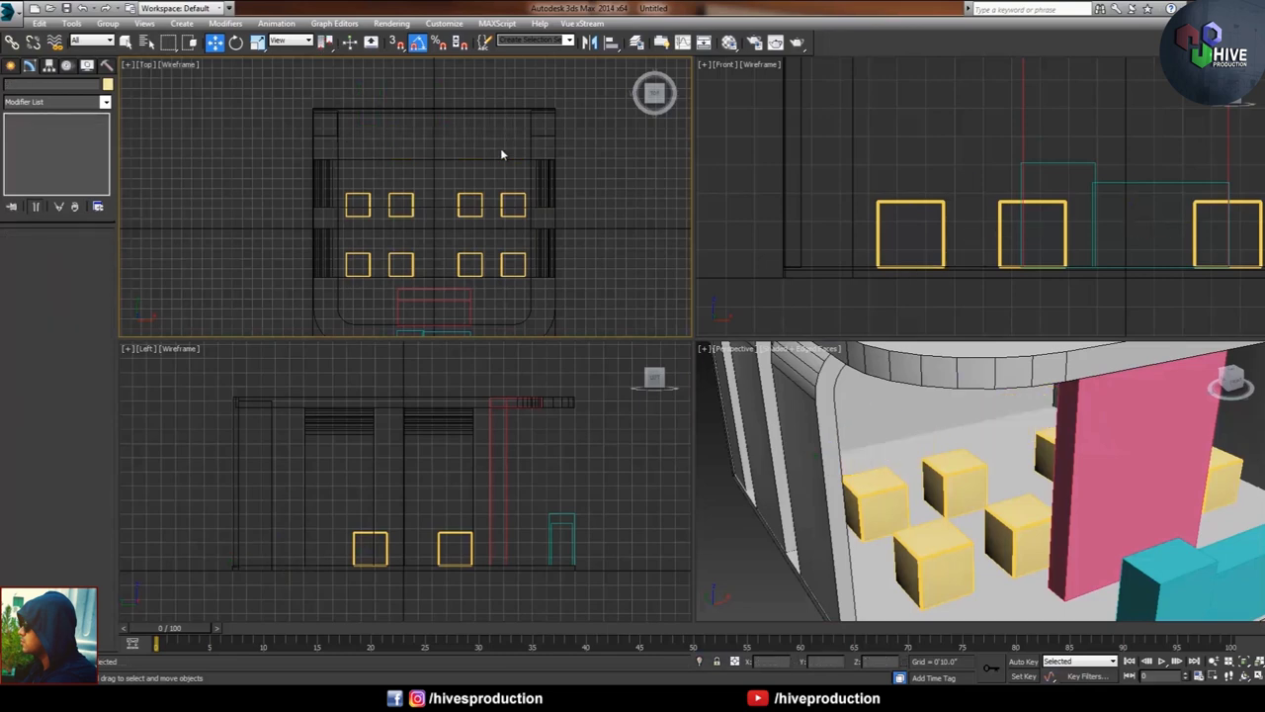
# Move the rear row of four chamfer boxes toward the back wall and shift the front row slightly backward along Y.
pyautogui.hotkey('alt', 'w')
pyautogui.moveTo(695, 293); pyautogui.dragTo(873, 337)
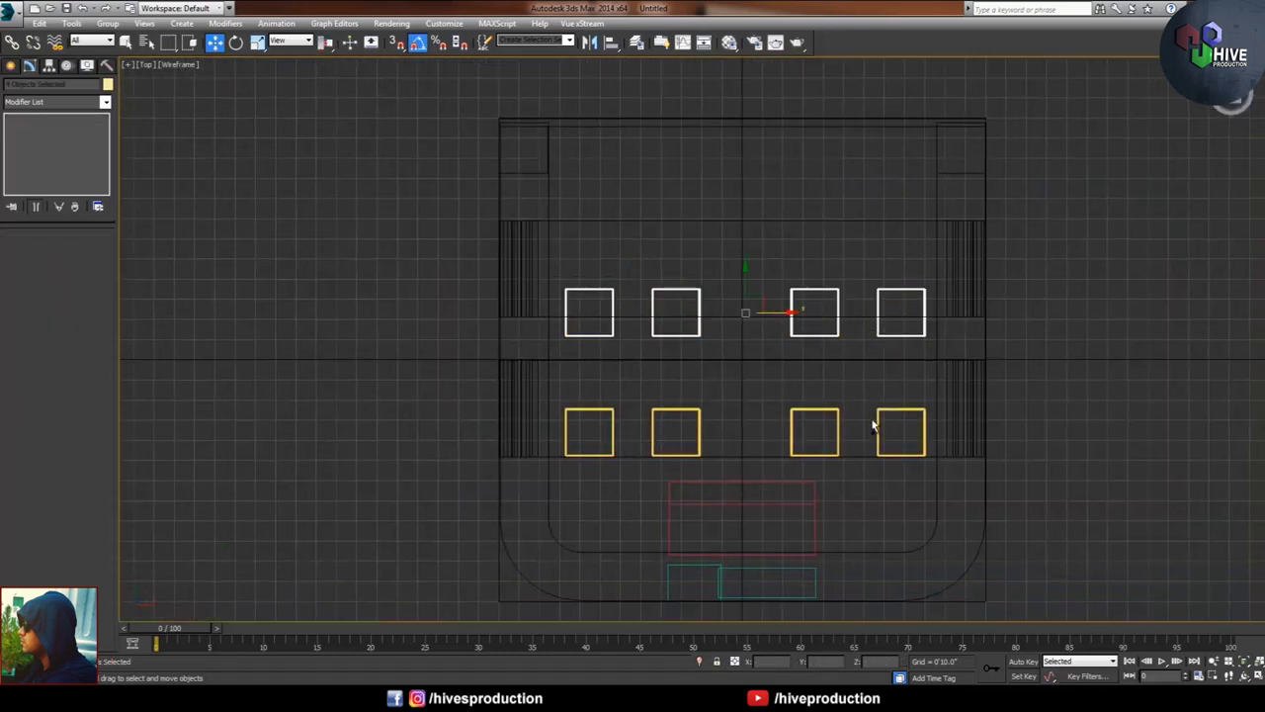
pyautogui.moveTo(746, 273); pyautogui.dragTo(742, 232)
pyautogui.click(838, 409)
pyautogui.keyDown('ctrl'); pyautogui.click(878, 427); pyautogui.keyUp('ctrl')
pyautogui.keyDown('ctrl'); pyautogui.moveTo(597, 416); pyautogui.dragTo(595, 416); pyautogui.keyUp('ctrl')
pyautogui.moveTo(741, 403); pyautogui.dragTo(743, 383)
pyautogui.click(906, 409)
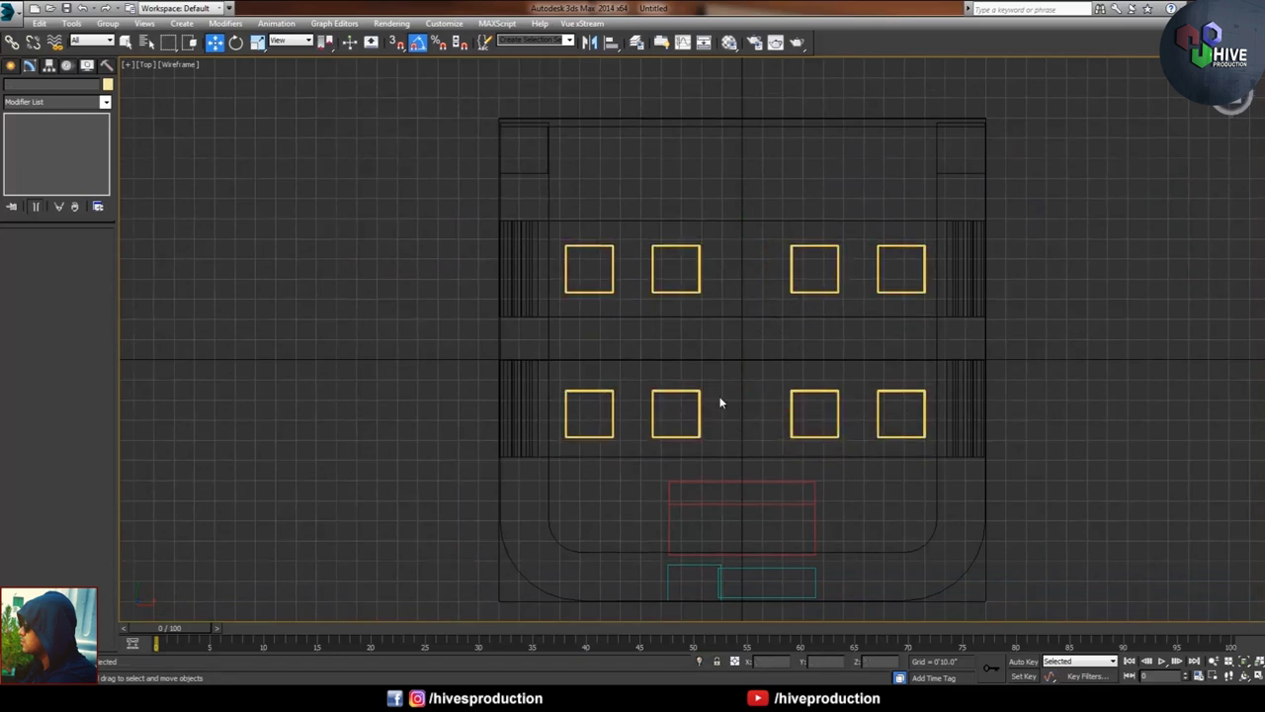
# Create a standard-primitive tube in the Front view with radii of about 2'1.4" and 1'10" and a height of about 2'3.4".
pyautogui.click(12, 66)
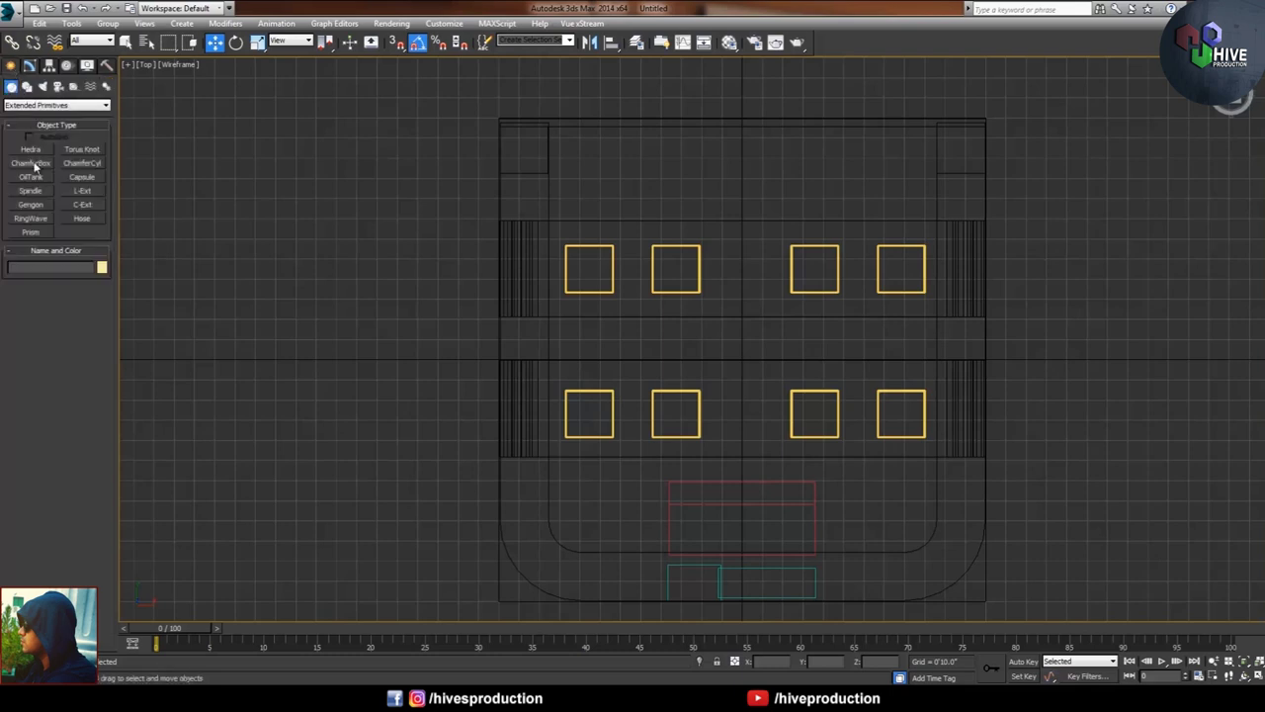
pyautogui.click(18, 106)
pyautogui.click(20, 116)
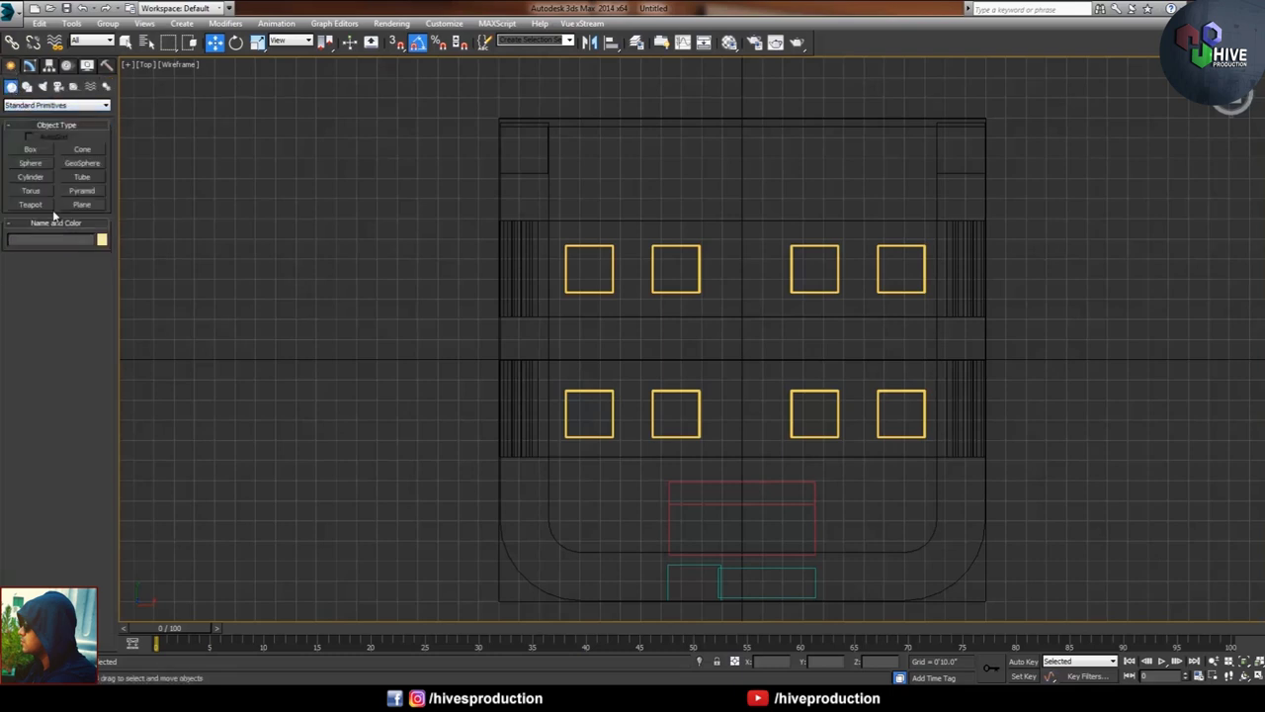
pyautogui.click(81, 176)
pyautogui.hotkey('alt', 'w')
pyautogui.scroll(-3, 957, 293)
pyautogui.scroll(3, 980, 251)
pyautogui.moveTo(903, 233); pyautogui.dragTo(939, 302, button='middle')
pyautogui.moveTo(917, 214); pyautogui.dragTo(961, 252)
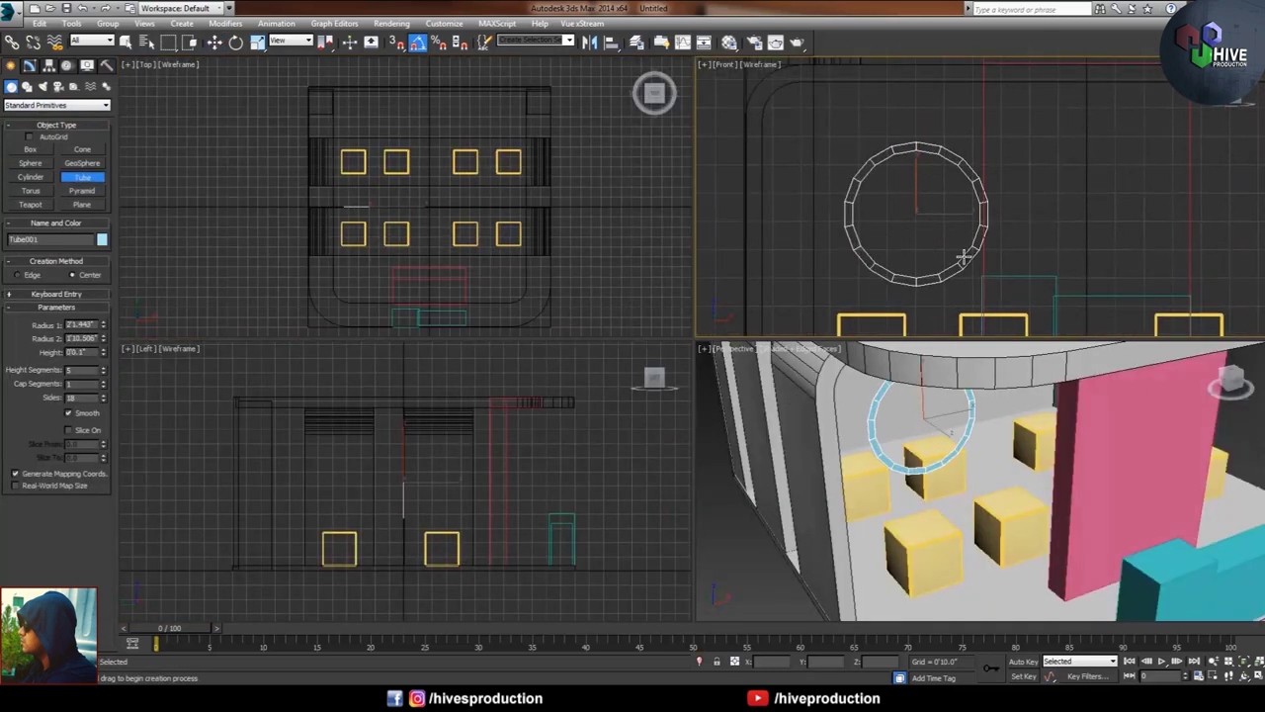
pyautogui.click(960, 253)
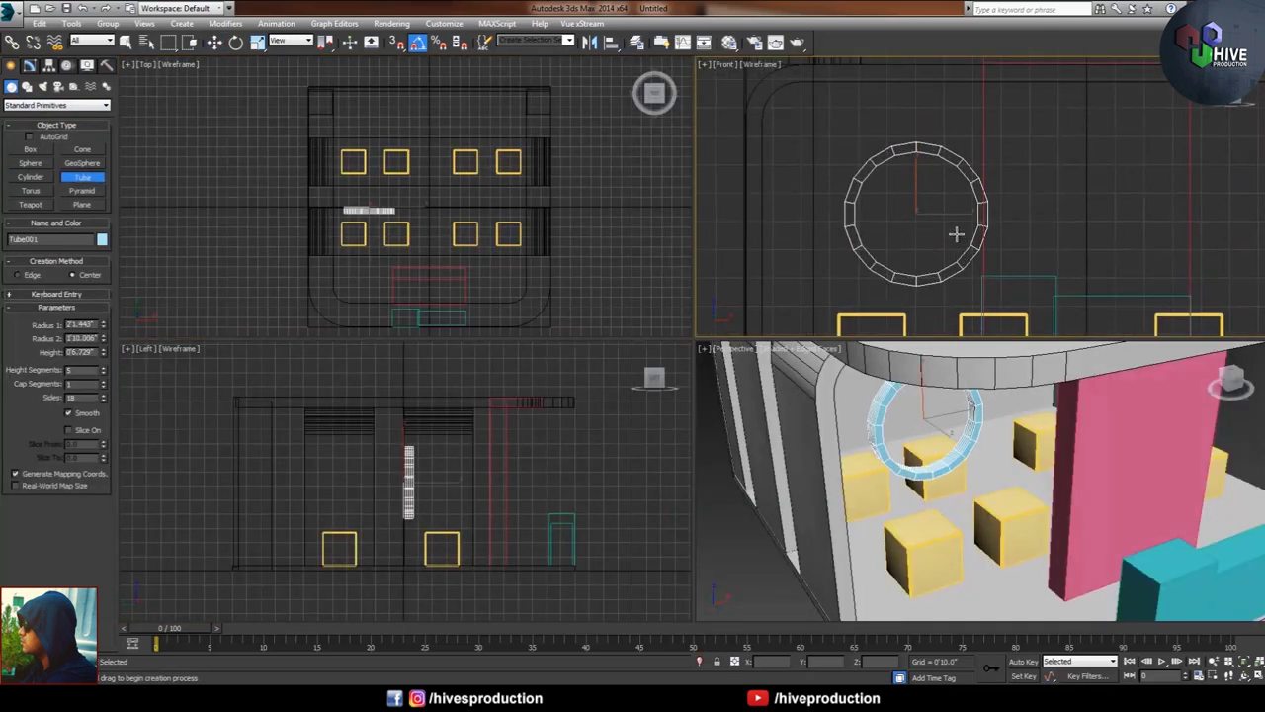
pyautogui.click(940, 178)
# Position the tube in the Top view between the two rows of chamfer boxes on the stall's left side.
pyautogui.rightClick(464, 243)
pyautogui.press('w')
pyautogui.moveTo(386, 184); pyautogui.dragTo(389, 168)
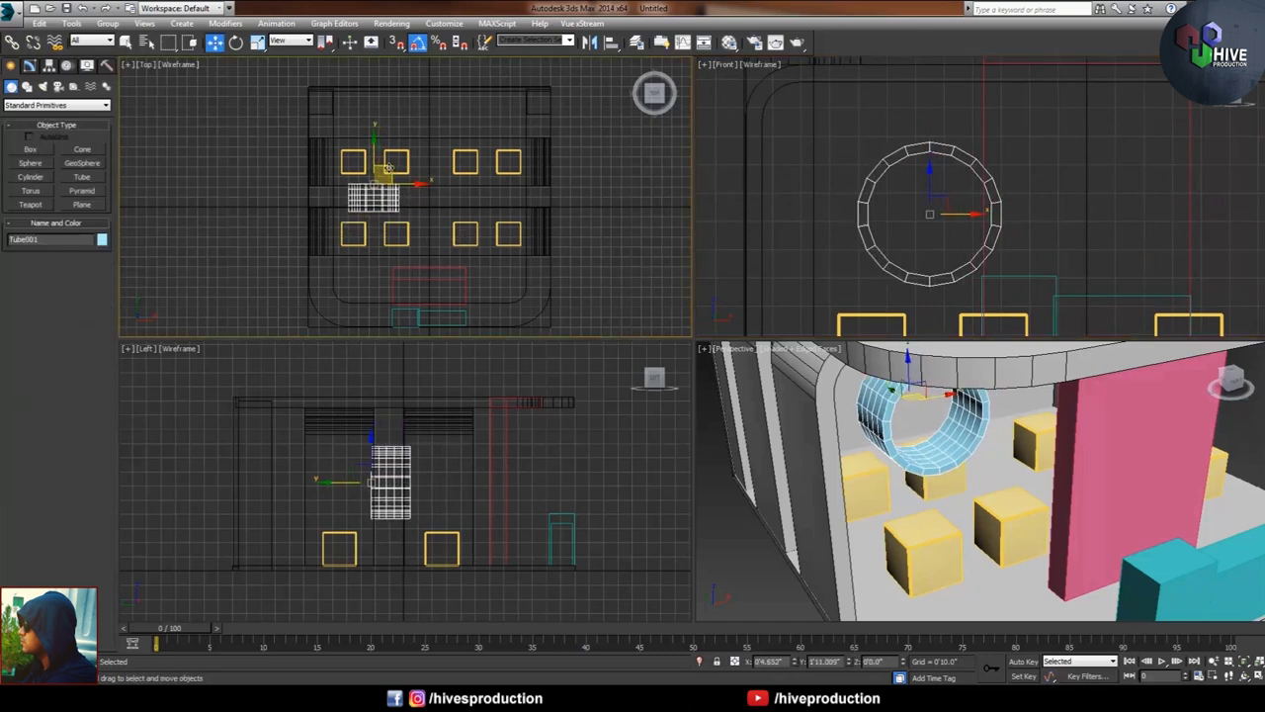
# Set the tube's height segments to 1 and its sides to 4.
pyautogui.click(31, 66)
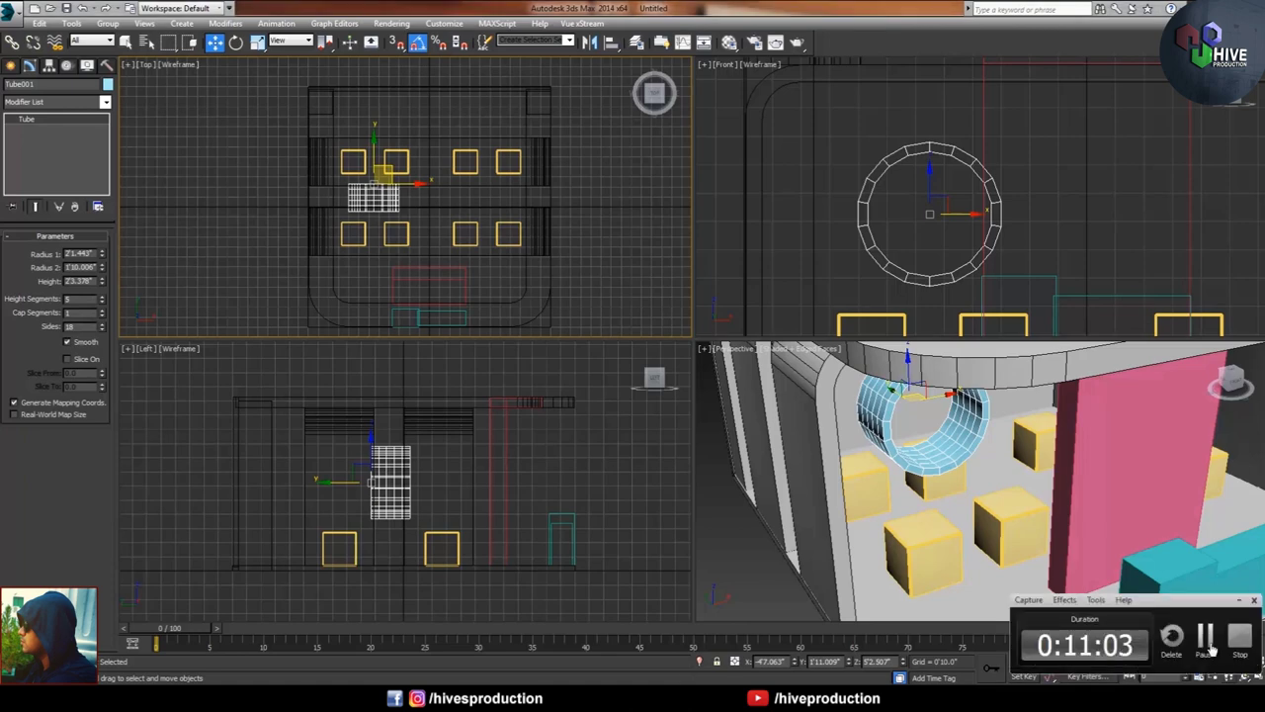
pyautogui.moveTo(918, 429); pyautogui.dragTo(905, 443, button='middle')
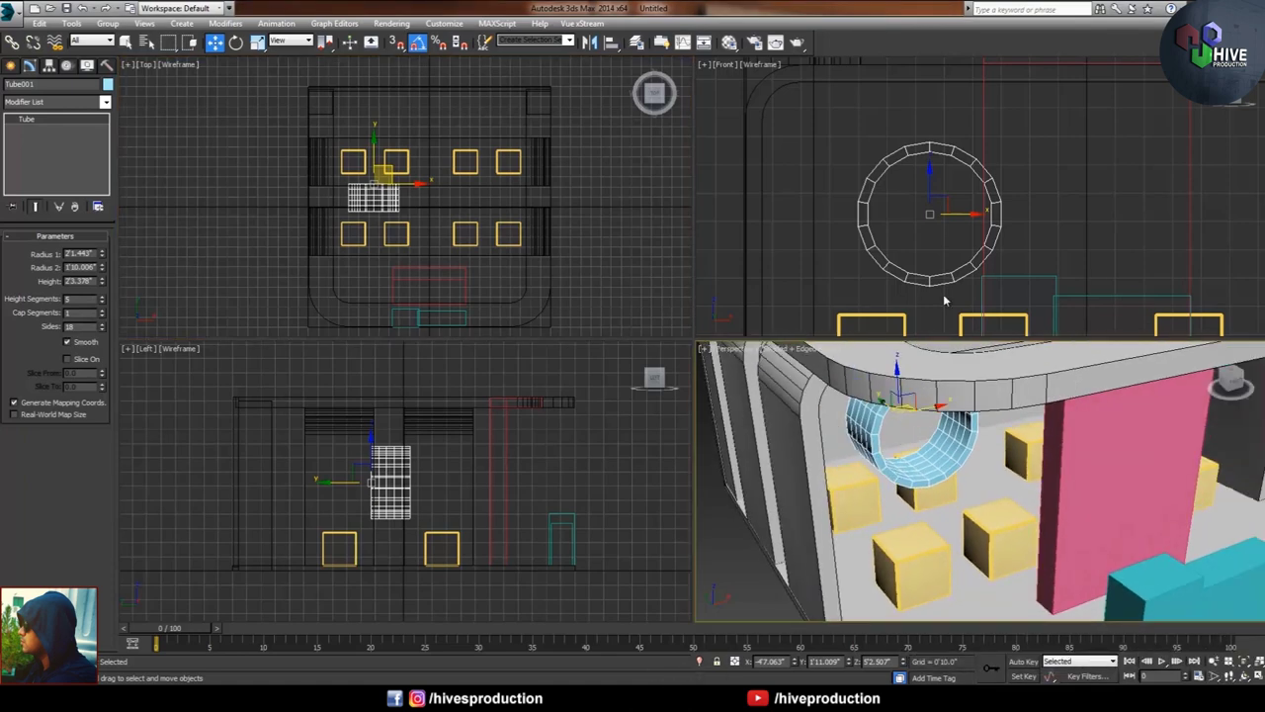
pyautogui.moveTo(939, 212); pyautogui.dragTo(930, 201, button='middle')
pyautogui.click(101, 303)
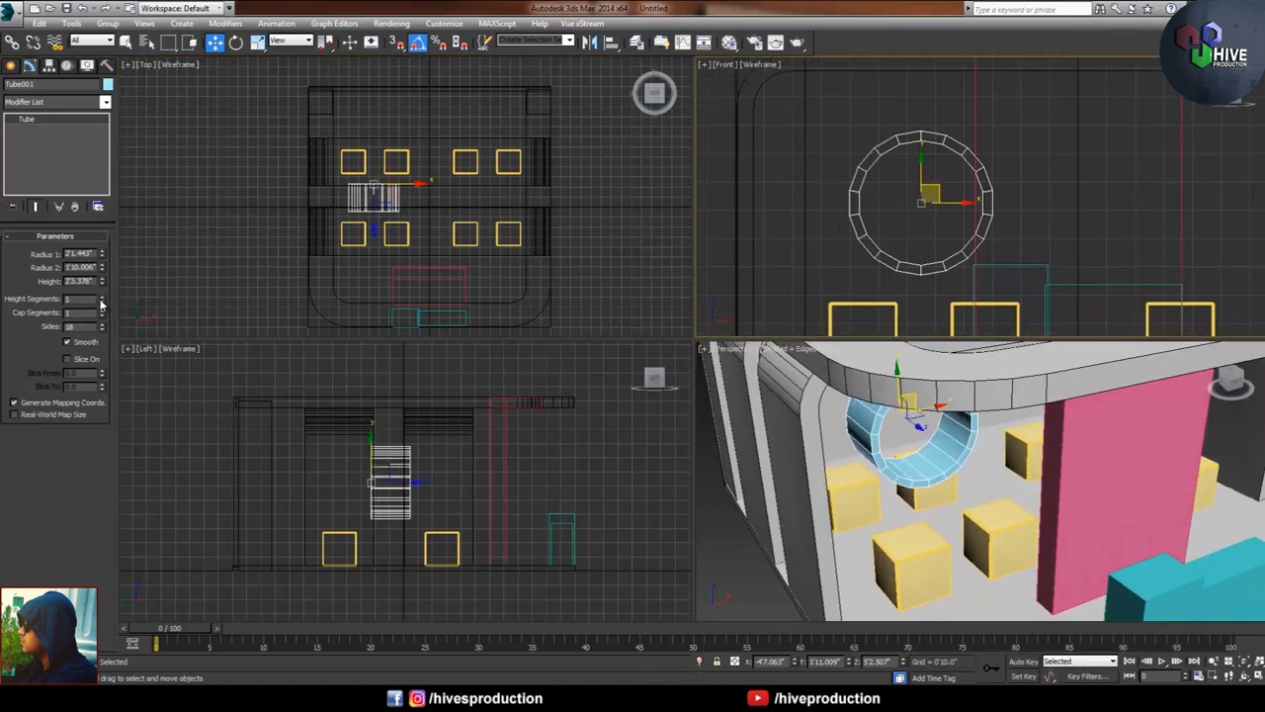
pyautogui.write('4')
pyautogui.press('Return')
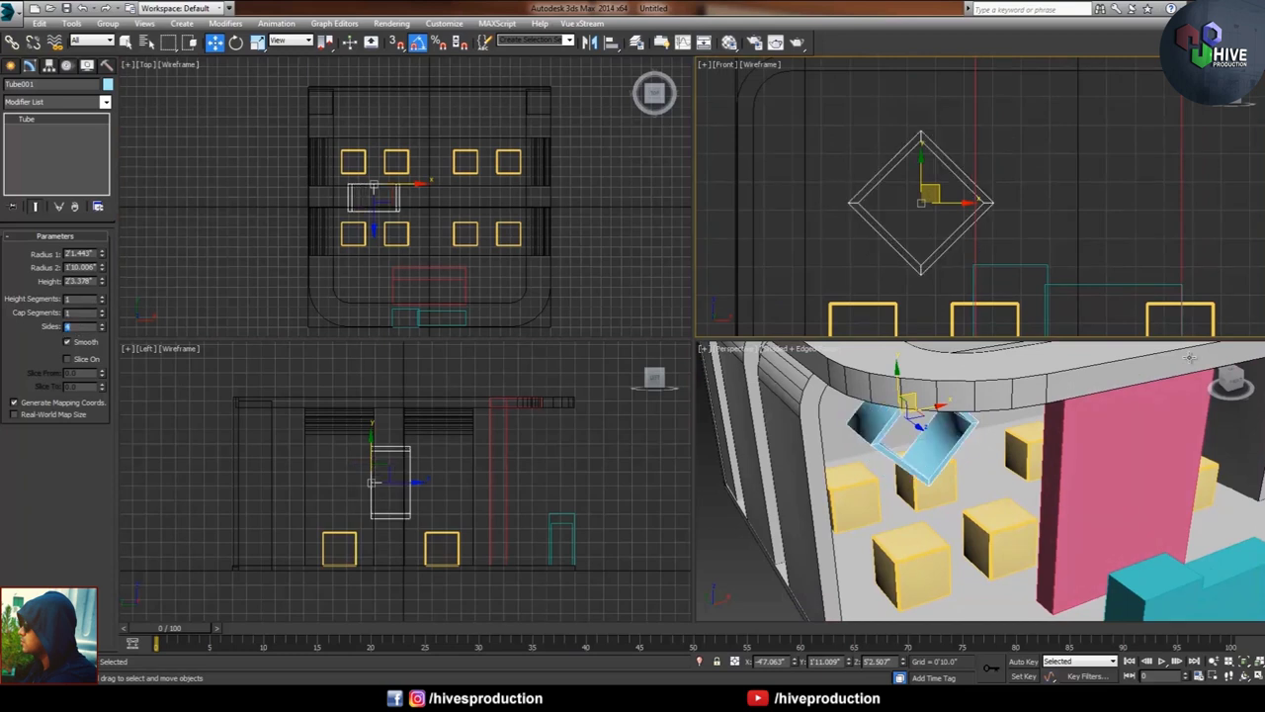
# Rotate the four-sided tube 45 degrees in the Front view and lower it to the floor between the seats.
pyautogui.rightClick(916, 191)
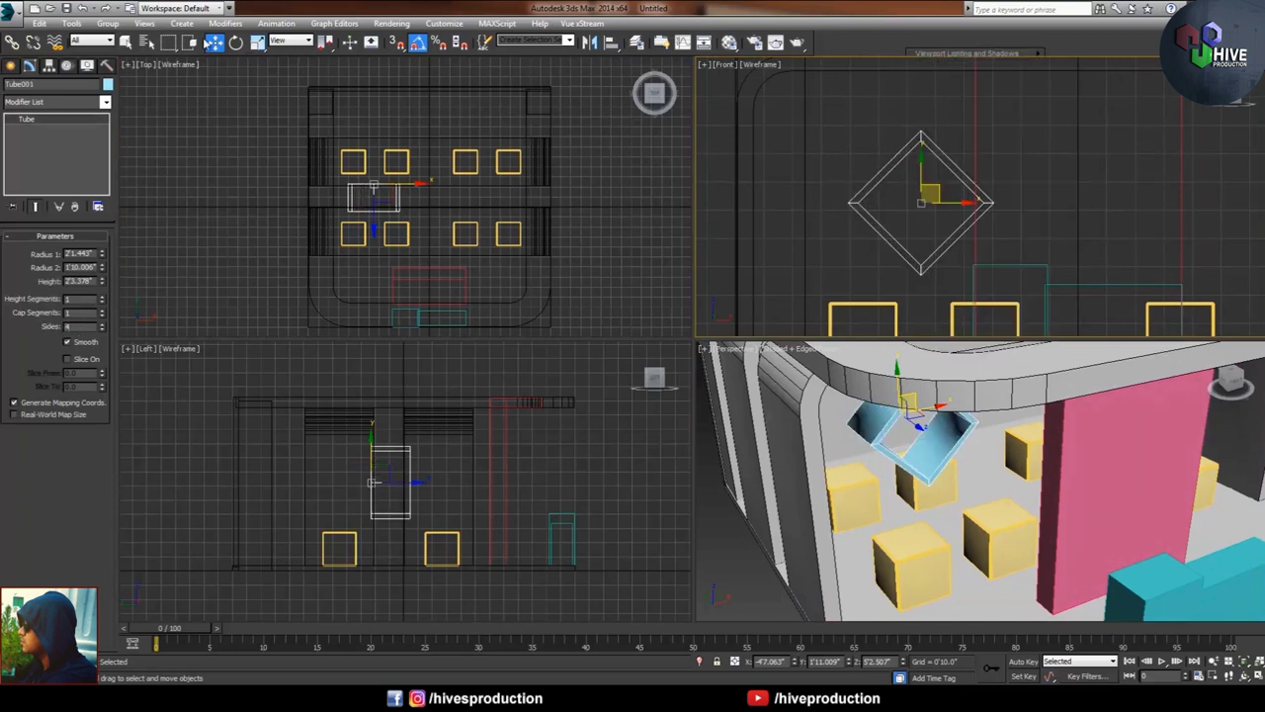
pyautogui.click(237, 41)
pyautogui.moveTo(959, 163); pyautogui.dragTo(974, 194)
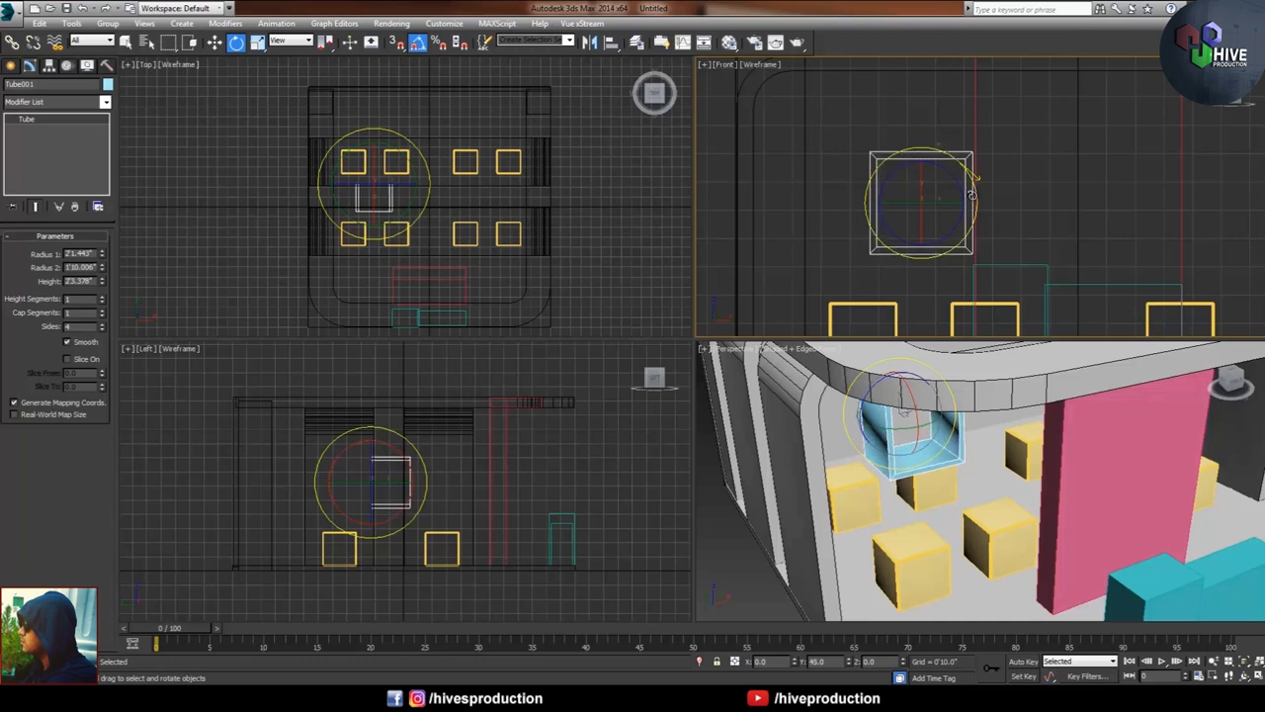
pyautogui.moveTo(1026, 265); pyautogui.dragTo(1025, 186, button='middle')
pyautogui.scroll(-2, 1026, 180)
pyautogui.press('w')
pyautogui.moveTo(958, 114); pyautogui.dragTo(937, 183)
# Reduce the tube's Radius 2 to about 1'7" and convert the tube to an Editable Poly.
pyautogui.rightClick(936, 183)
pyautogui.moveTo(955, 296)
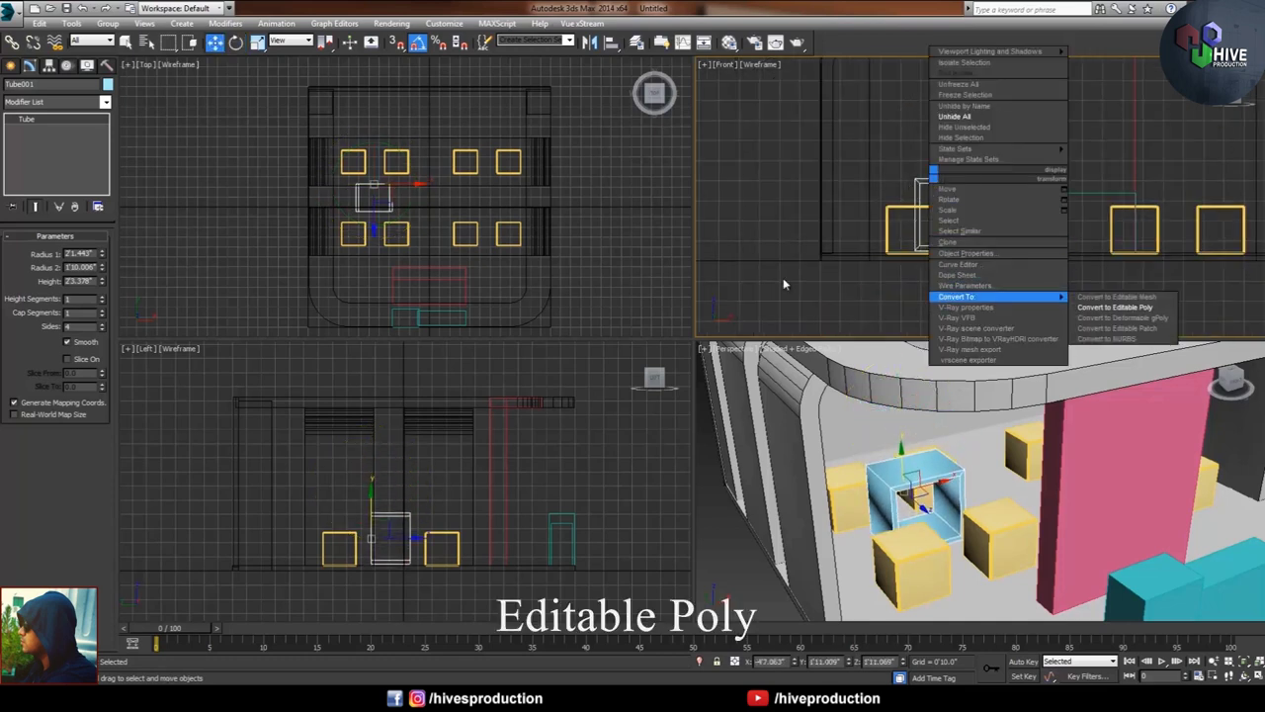
pyautogui.moveTo(102, 269); pyautogui.dragTo(102, 279)
pyautogui.rightClick(944, 183)
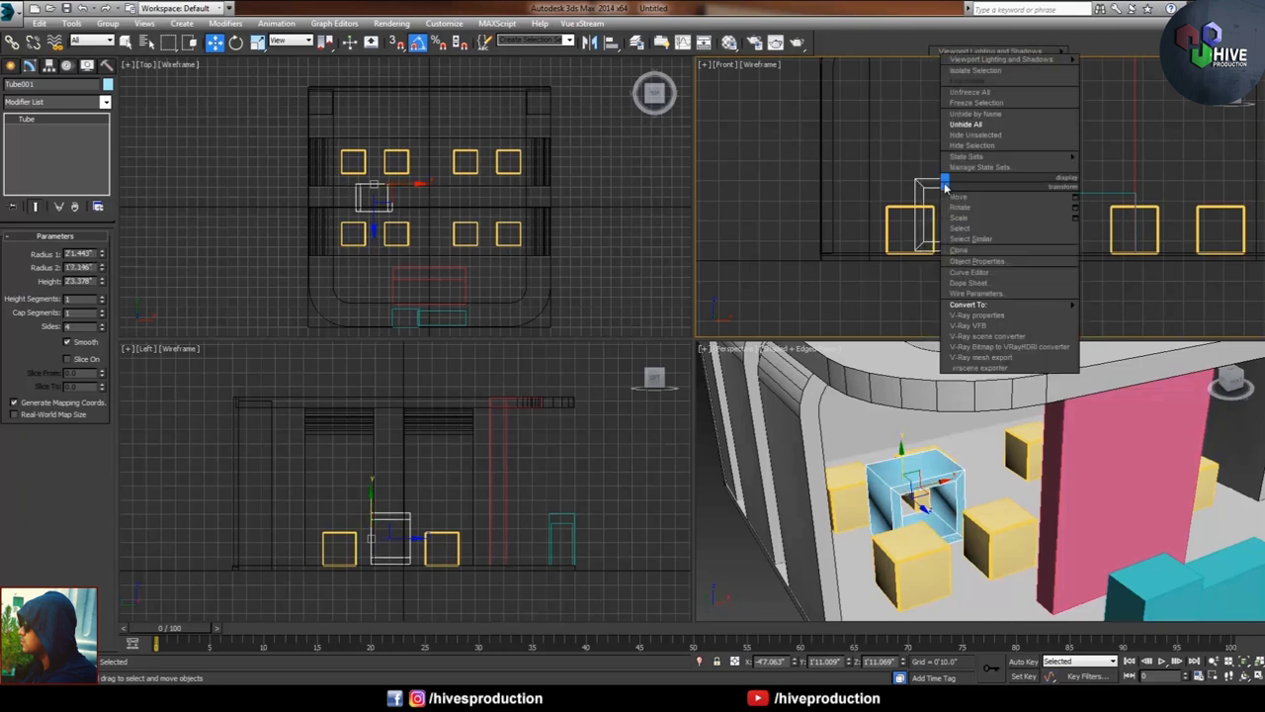
pyautogui.moveTo(1020, 309)
pyautogui.click(1137, 315)
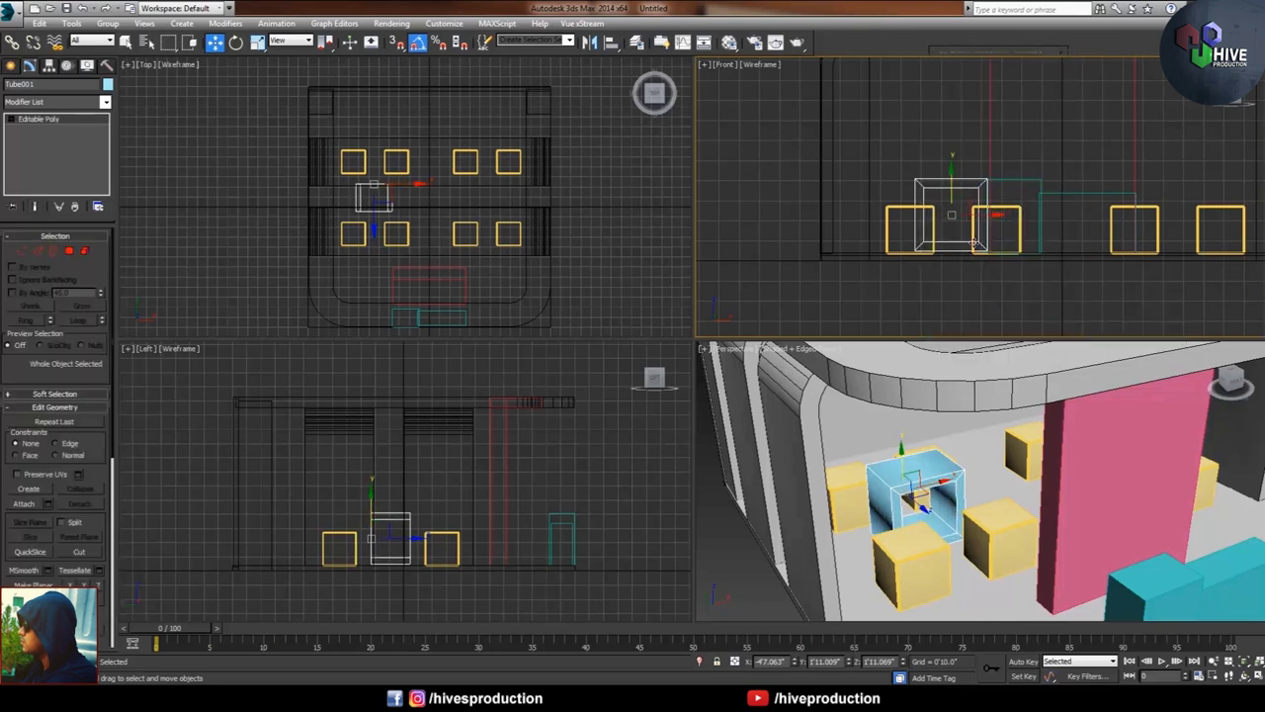
# Widen the square tube by moving its two side vertex groups outward along X to span the pair of seats.
pyautogui.press('1')
pyautogui.moveTo(956, 165); pyautogui.dragTo(1007, 281)
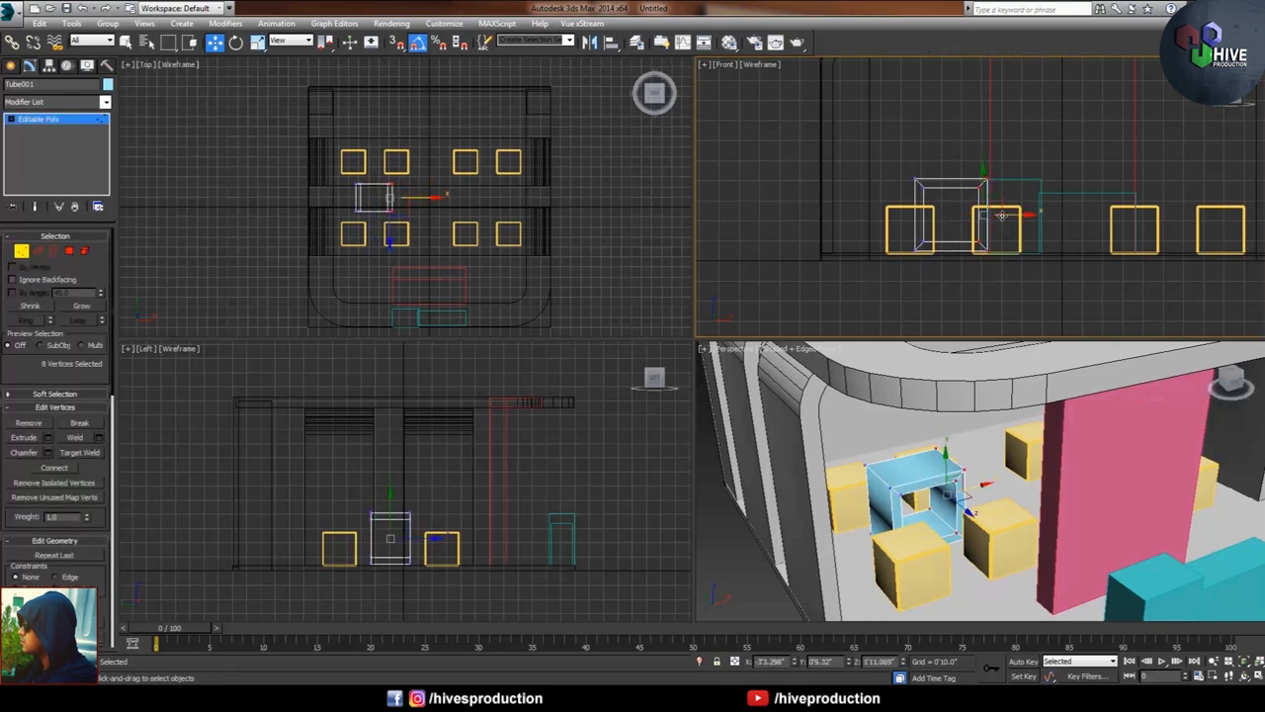
pyautogui.moveTo(1003, 216); pyautogui.dragTo(1029, 221)
pyautogui.moveTo(960, 171); pyautogui.dragTo(895, 272)
pyautogui.moveTo(940, 214); pyautogui.dragTo(906, 216)
# Delete the bottom polygons of the square tube to leave an open-legged table.
pyautogui.click(68, 252)
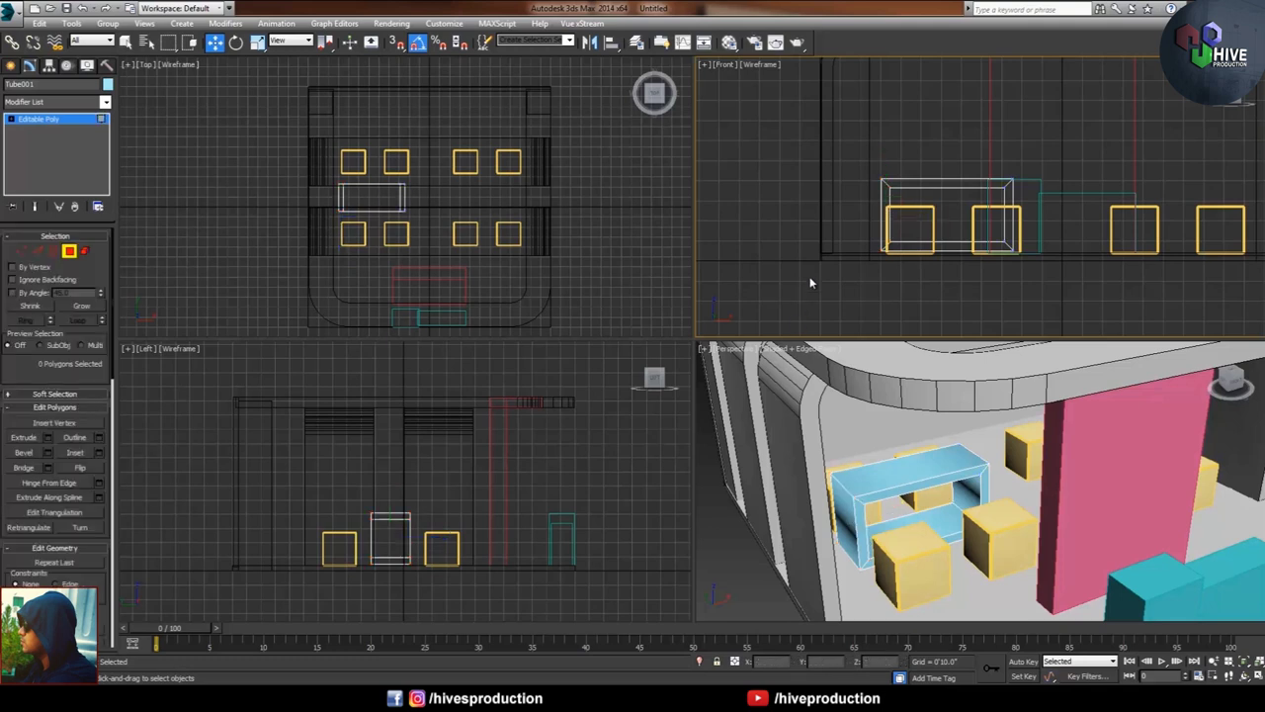
pyautogui.moveTo(943, 265); pyautogui.dragTo(944, 269)
pyautogui.press('Delete')
# Flatten the lower ends of the table legs by scaling their bottom vertices along Y.
pyautogui.click(22, 252)
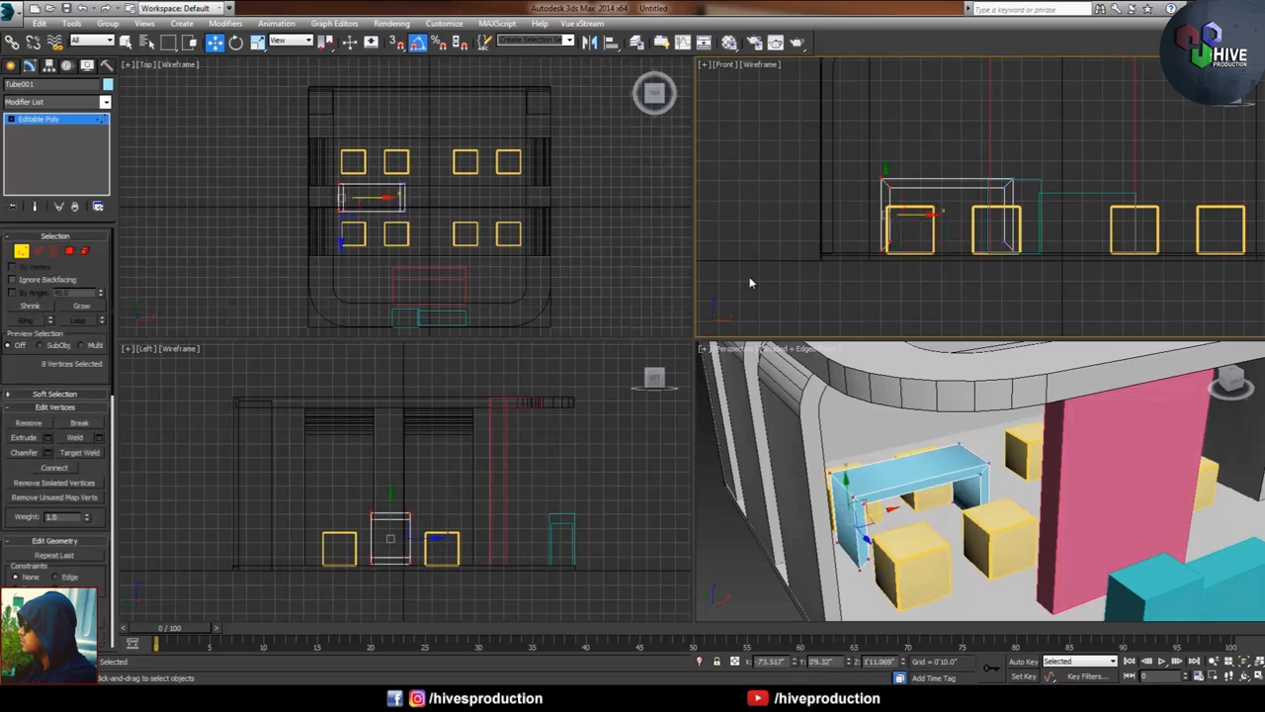
pyautogui.moveTo(1084, 266); pyautogui.dragTo(1085, 267)
pyautogui.scroll(3, 995, 256)
pyautogui.press('r')
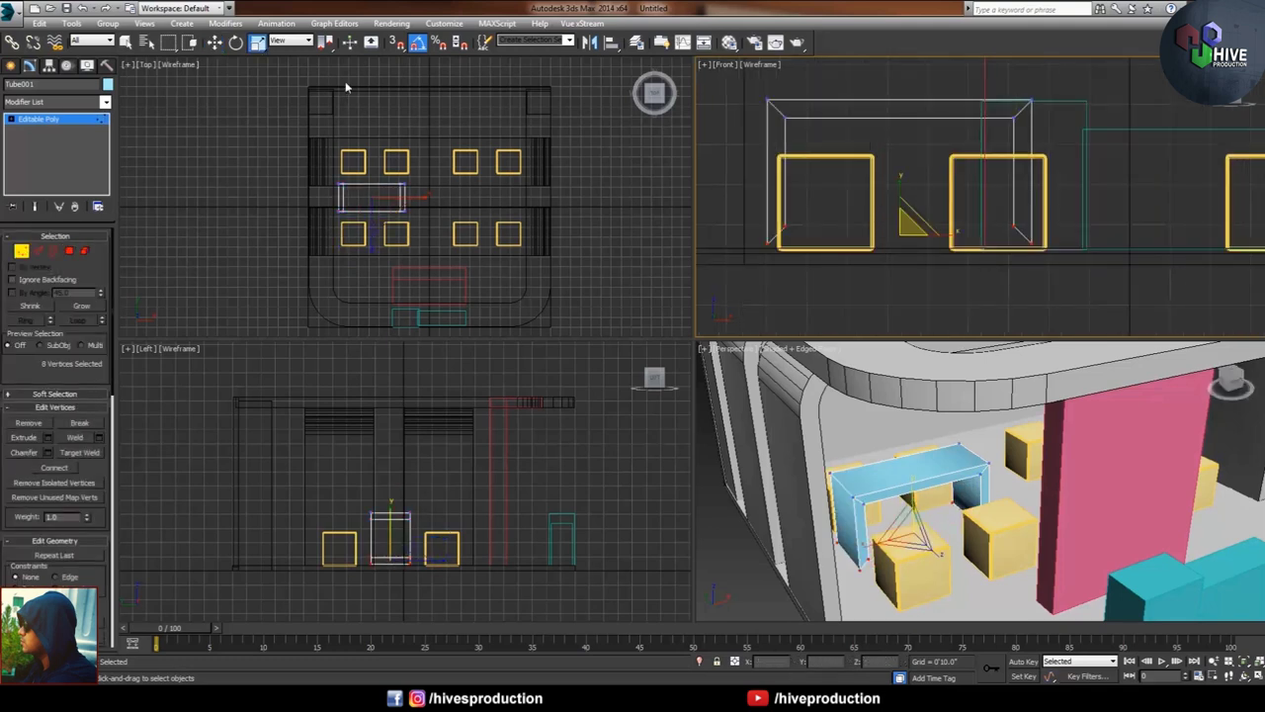
pyautogui.moveTo(900, 185); pyautogui.dragTo(894, 180)
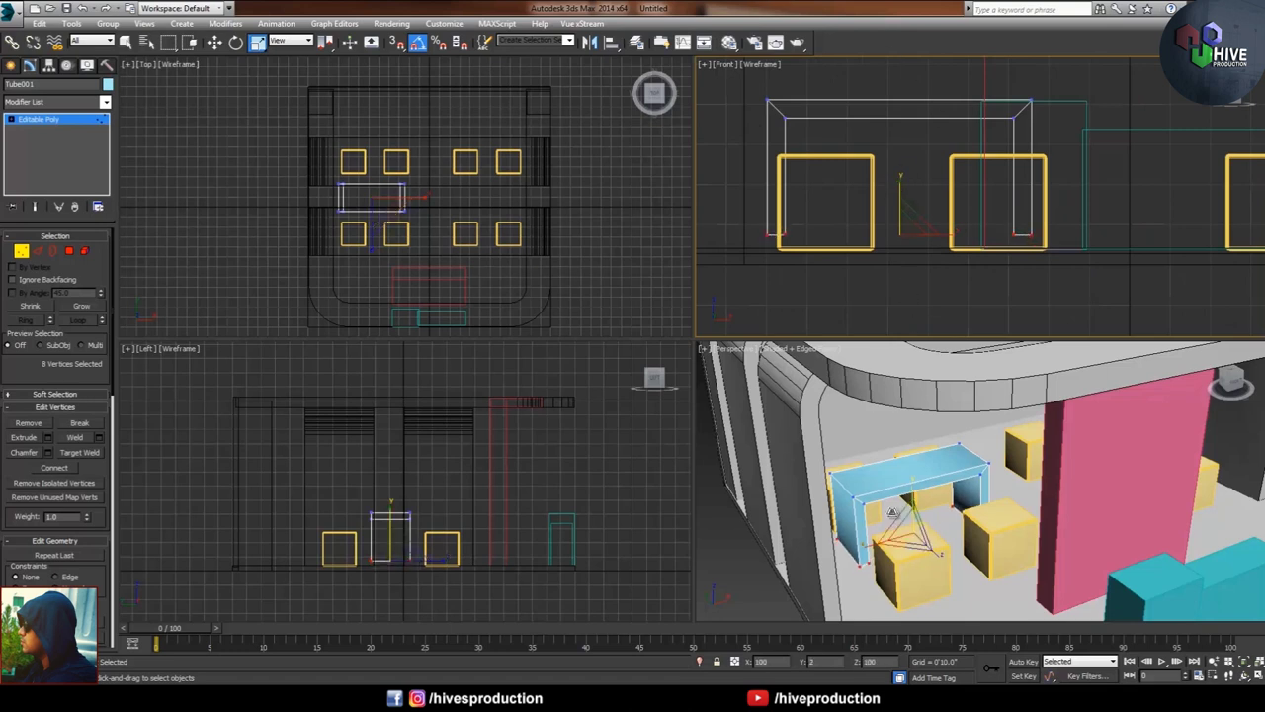
pyautogui.click(21, 251)
# Align the table with the seats and floor, and place one copy of it between the seats on the opposite side.
pyautogui.press('w')
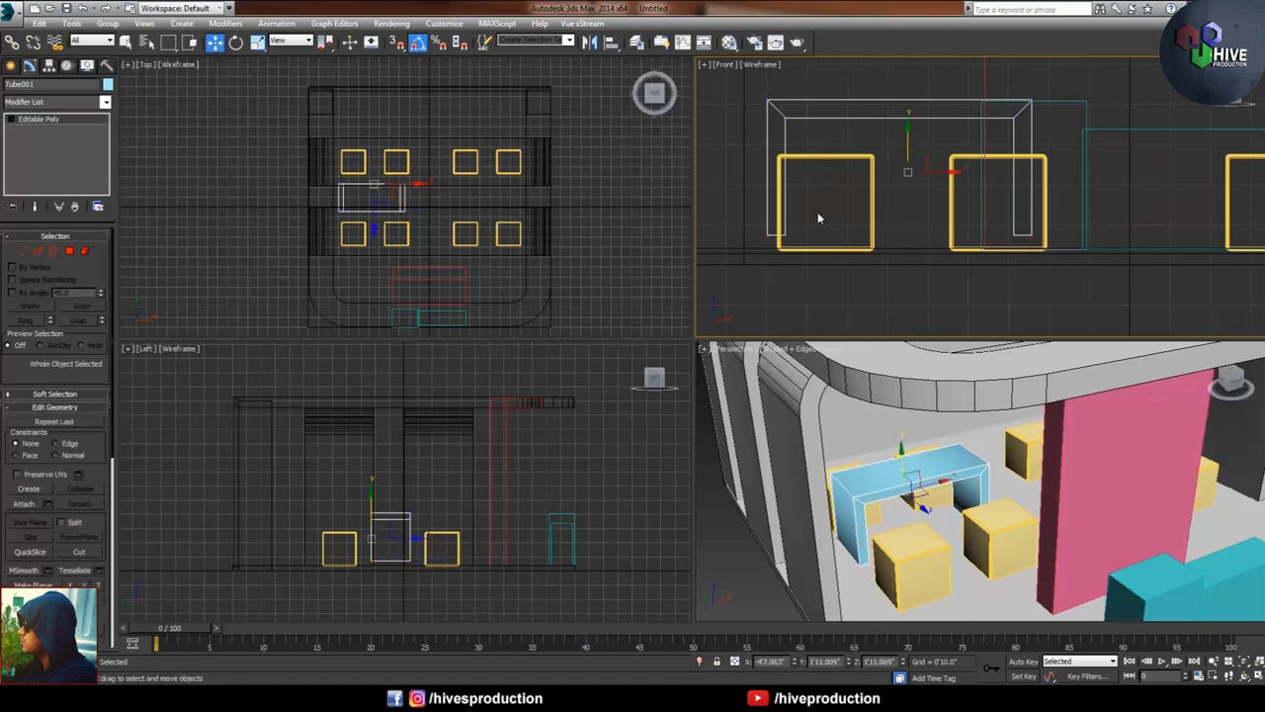
pyautogui.moveTo(908, 131); pyautogui.dragTo(945, 186)
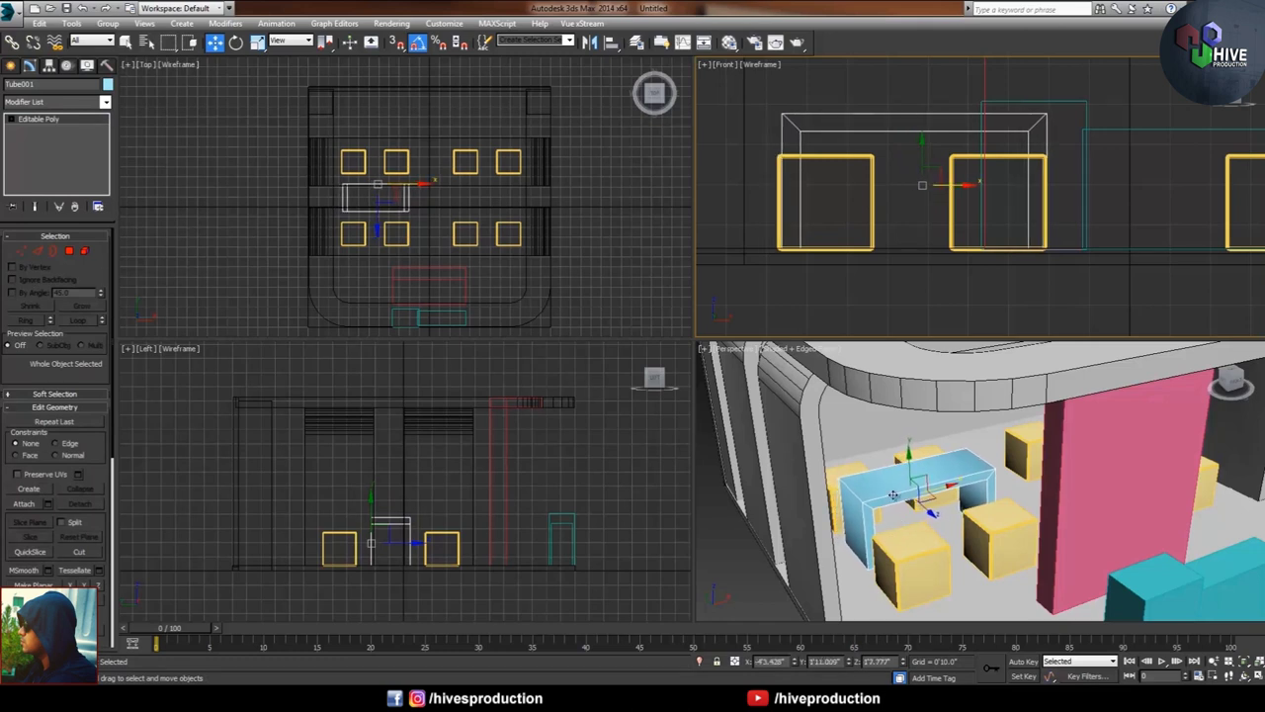
pyautogui.keyDown('shift'); pyautogui.moveTo(413, 195); pyautogui.dragTo(511, 194); pyautogui.keyUp('shift')
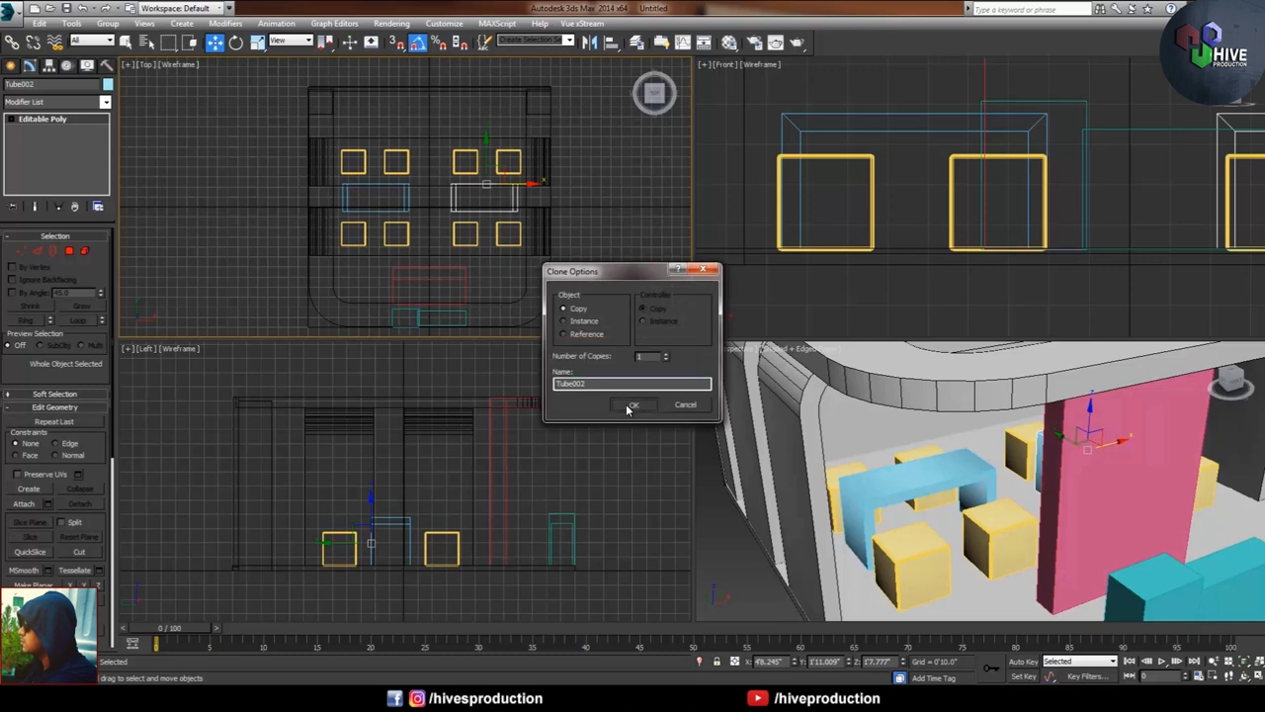
pyautogui.click(627, 405)
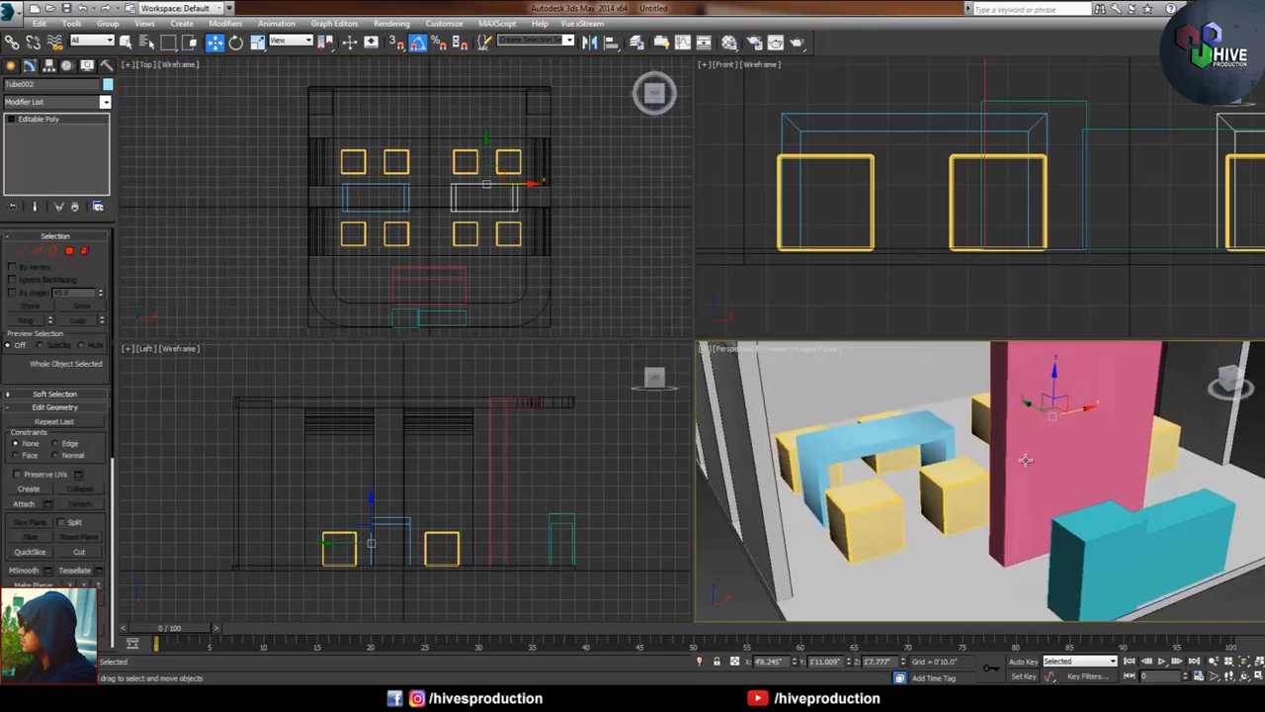
# Convert the taller front counter box to an Editable Poly.
pyautogui.keyDown('alt'); pyautogui.moveTo(1026, 460); pyautogui.dragTo(1047, 488, button='middle'); pyautogui.keyUp('alt')
pyautogui.click(950, 461)
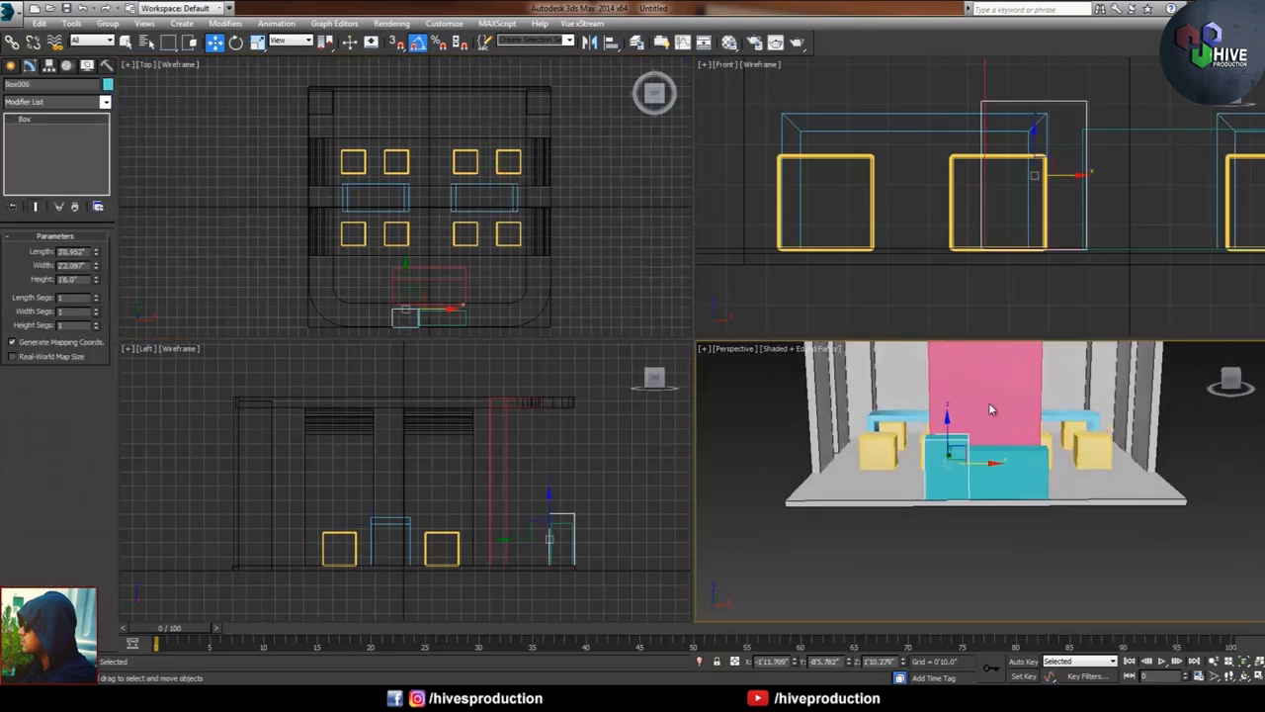
pyautogui.scroll(-3, 1040, 173)
pyautogui.moveTo(1017, 174); pyautogui.dragTo(993, 164, button='middle')
pyautogui.rightClick(993, 139)
pyautogui.moveTo(1088, 258)
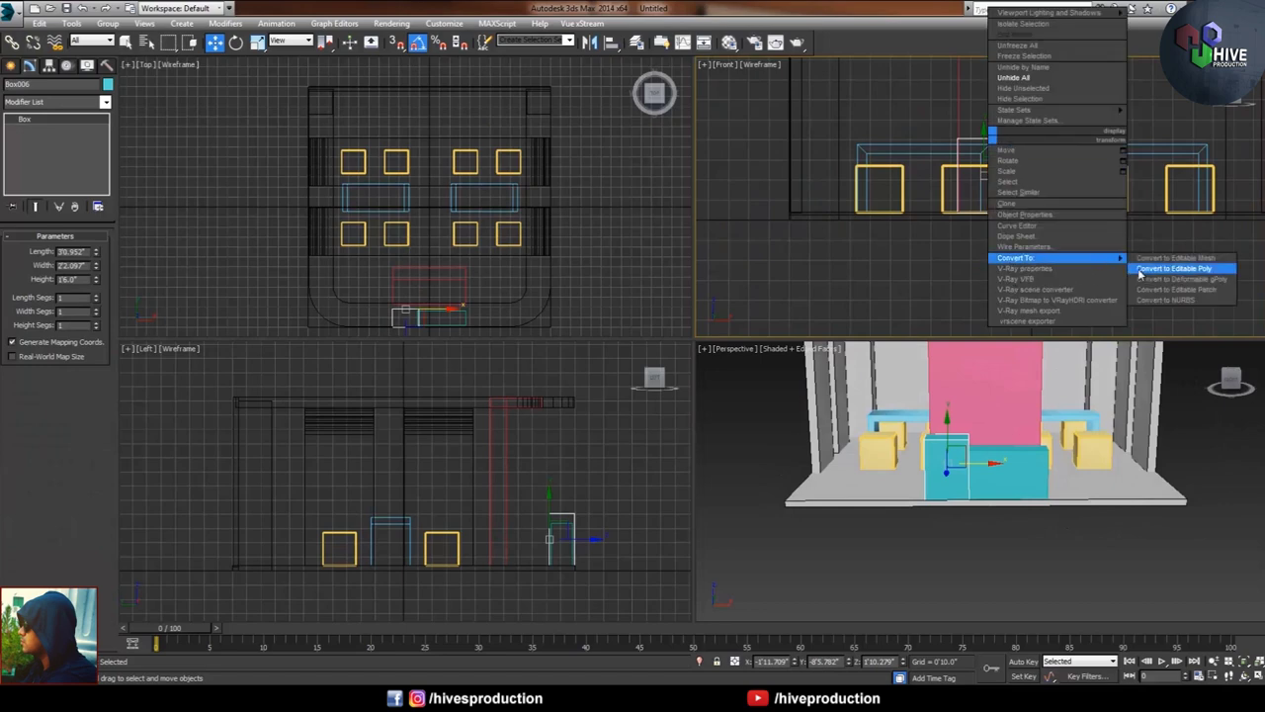
pyautogui.click(1177, 268)
pyautogui.click(890, 269)
pyautogui.scroll(3, 878, 306)
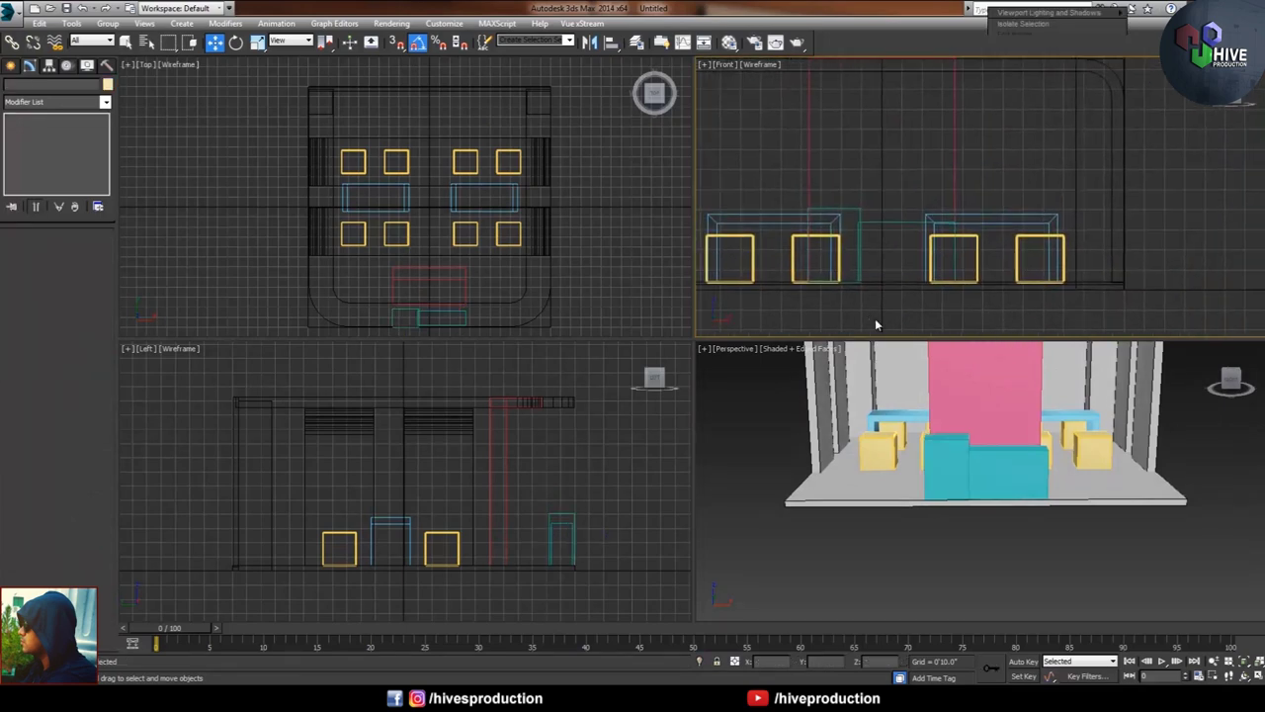
# Convert the lower, longer front counter box to an Editable Poly.
pyautogui.click(897, 187)
pyautogui.middleClick(1032, 410)
pyautogui.hotkey('alt', 'w')
pyautogui.keyDown('alt'); pyautogui.moveTo(795, 346); pyautogui.dragTo(741, 358, button='middle'); pyautogui.keyUp('alt')
pyautogui.rightClick(796, 313)
pyautogui.moveTo(848, 429)
pyautogui.click(963, 438)
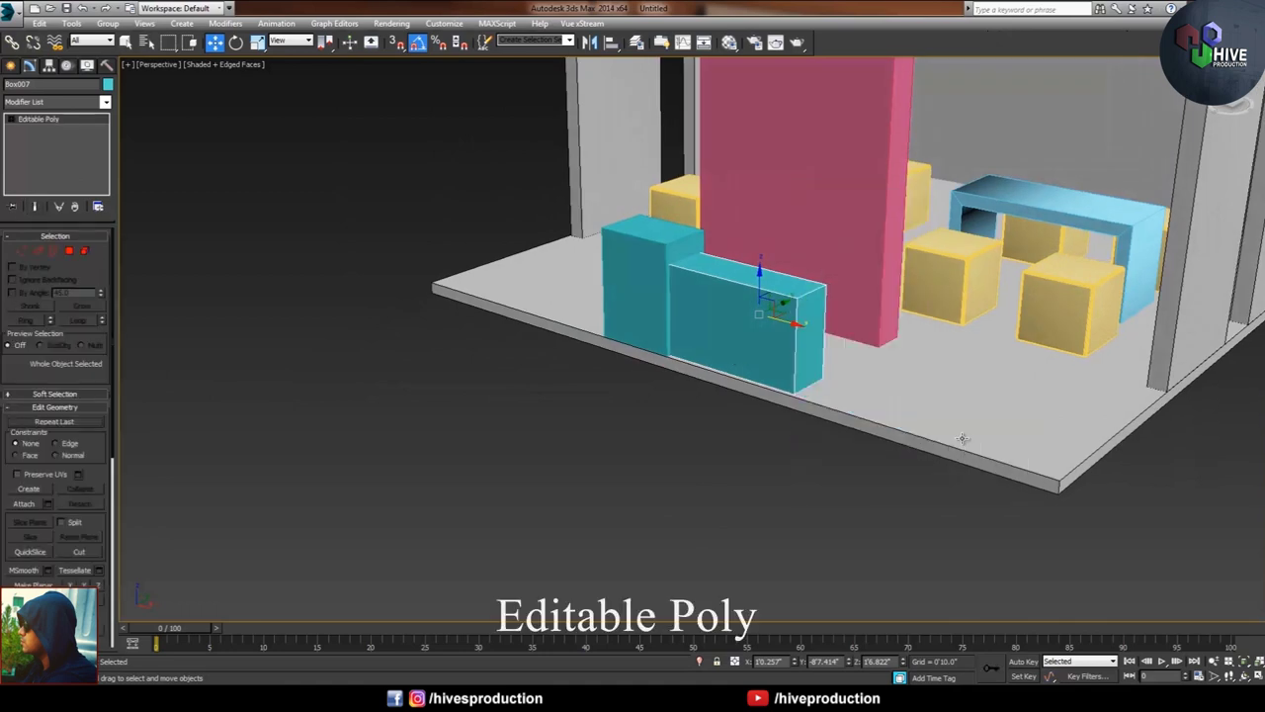
# Chamfer the upper and lower edges at the lower counter's outer end by about 7.1" with several segments for rounded corners.
pyautogui.click(39, 253)
pyautogui.click(805, 294)
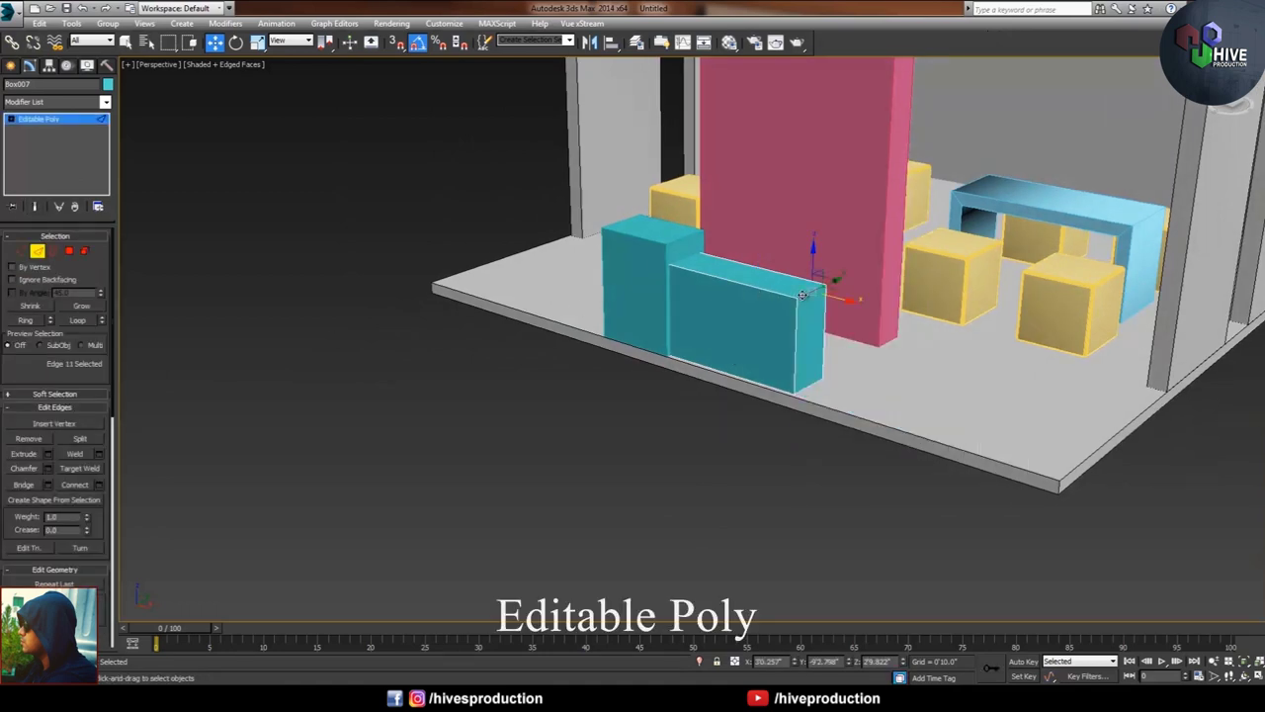
pyautogui.keyDown('ctrl'); pyautogui.click(807, 386); pyautogui.keyUp('ctrl')
pyautogui.click(48, 468)
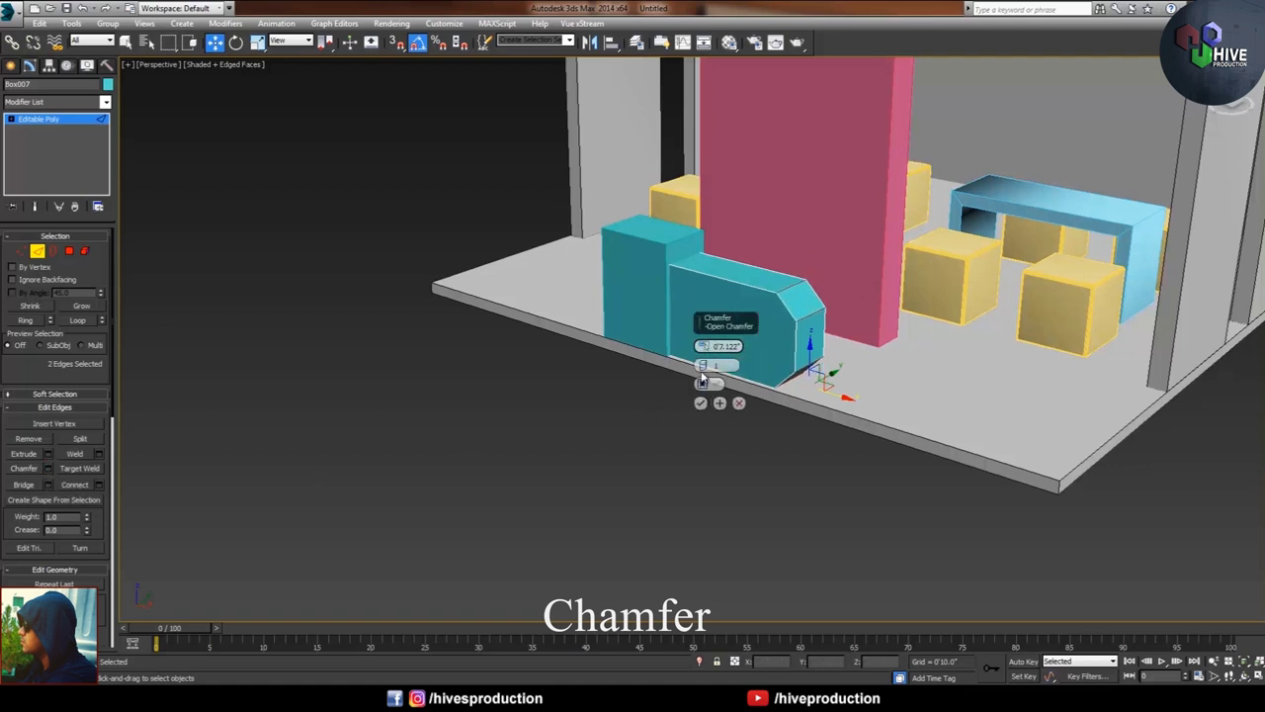
pyautogui.click(703, 364)
pyautogui.click(702, 364)
pyautogui.click(702, 364)
pyautogui.click(703, 364)
pyautogui.click(703, 364)
pyautogui.click(703, 364)
pyautogui.click(703, 364)
pyautogui.moveTo(703, 367); pyautogui.dragTo(703, 358)
pyautogui.click(701, 404)
# Inset the large front face of the lower, longer counter to leave a narrow border around it.
pyautogui.keyDown('alt'); pyautogui.moveTo(714, 444); pyautogui.dragTo(167, 308, button='middle'); pyautogui.keyUp('alt')
pyautogui.press('4')
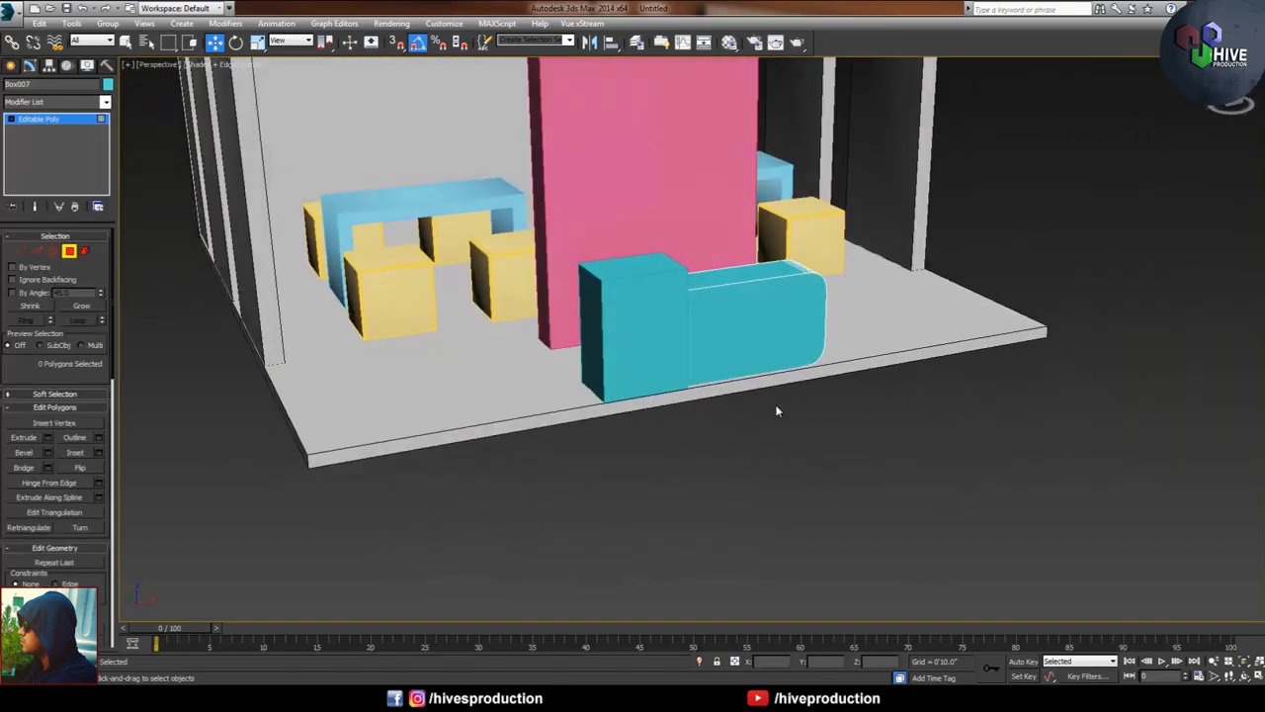
pyautogui.click(753, 330)
pyautogui.click(69, 308)
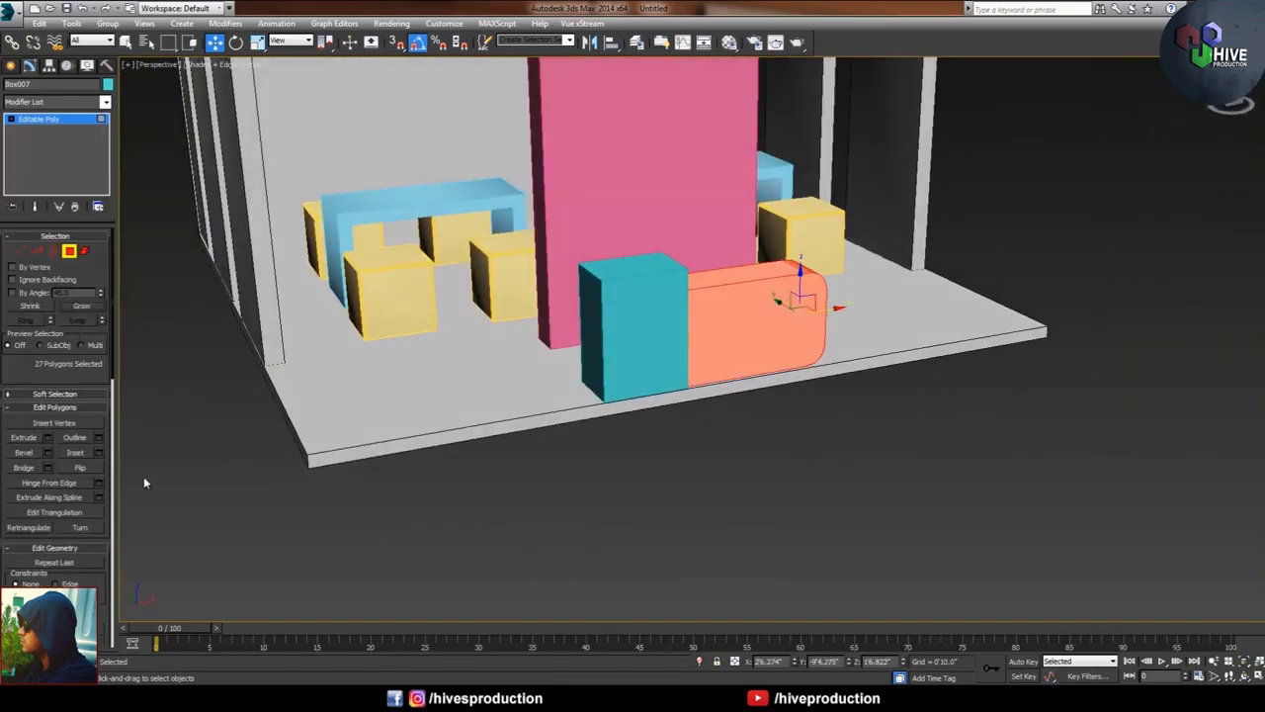
pyautogui.hotkey('ctrl', 'z')
pyautogui.click(75, 452)
pyautogui.moveTo(744, 304); pyautogui.dragTo(738, 319)
pyautogui.moveTo(682, 358)
pyautogui.keyDown('alt'); pyautogui.mouseDown(button='middle')
pyautogui.moveTo(647, 350)
pyautogui.moveTo(672, 352)
pyautogui.mouseUp(button='middle'); pyautogui.keyUp('alt')
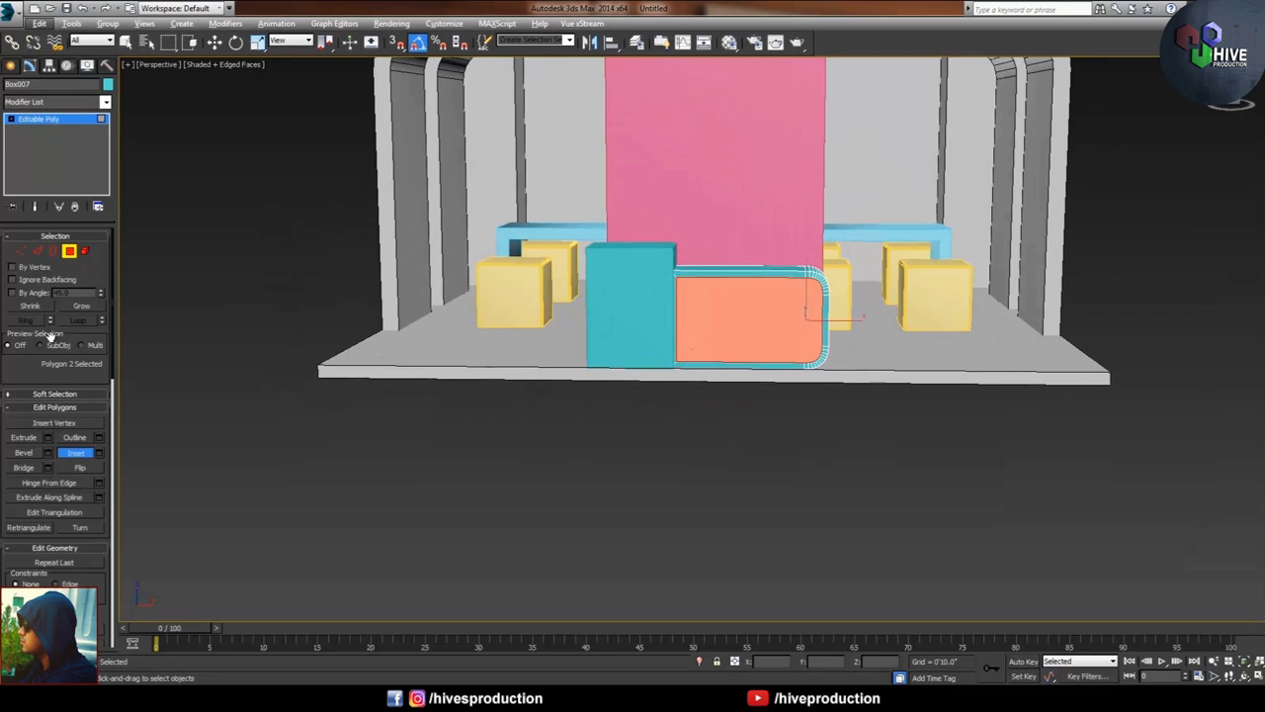
# Move the inset's two vertices beside the taller counter sideways so the inset panel meets that counter's edge.
pyautogui.click(22, 253)
pyautogui.click(677, 276)
pyautogui.press('w')
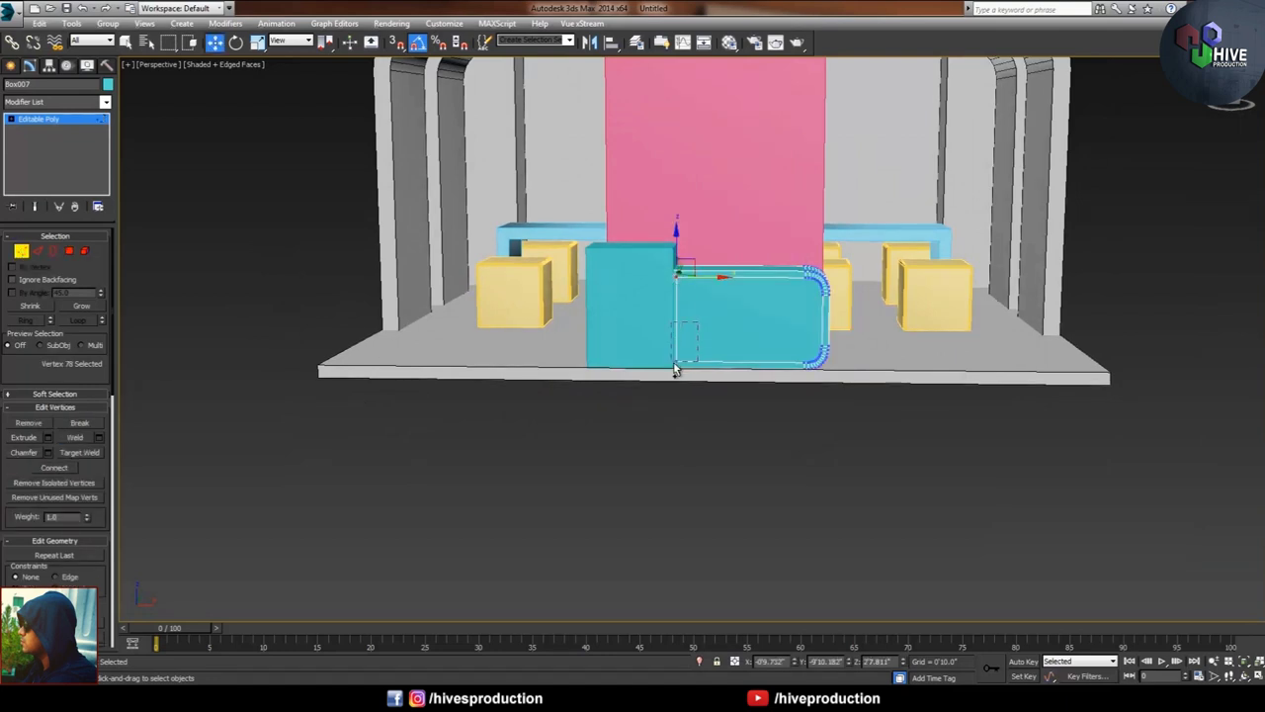
# Extrude the inset front face of the lower counter and adjust its depth to form a shallow recess.
pyautogui.press('4')
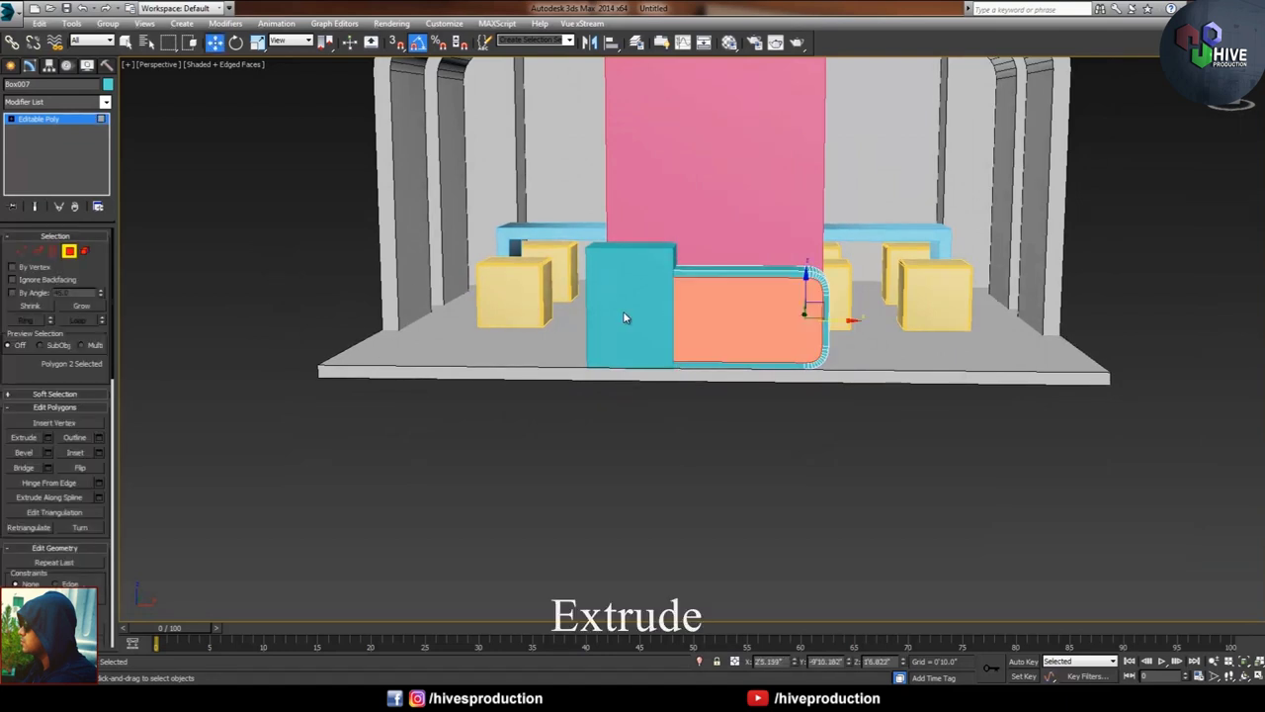
pyautogui.click(24, 437)
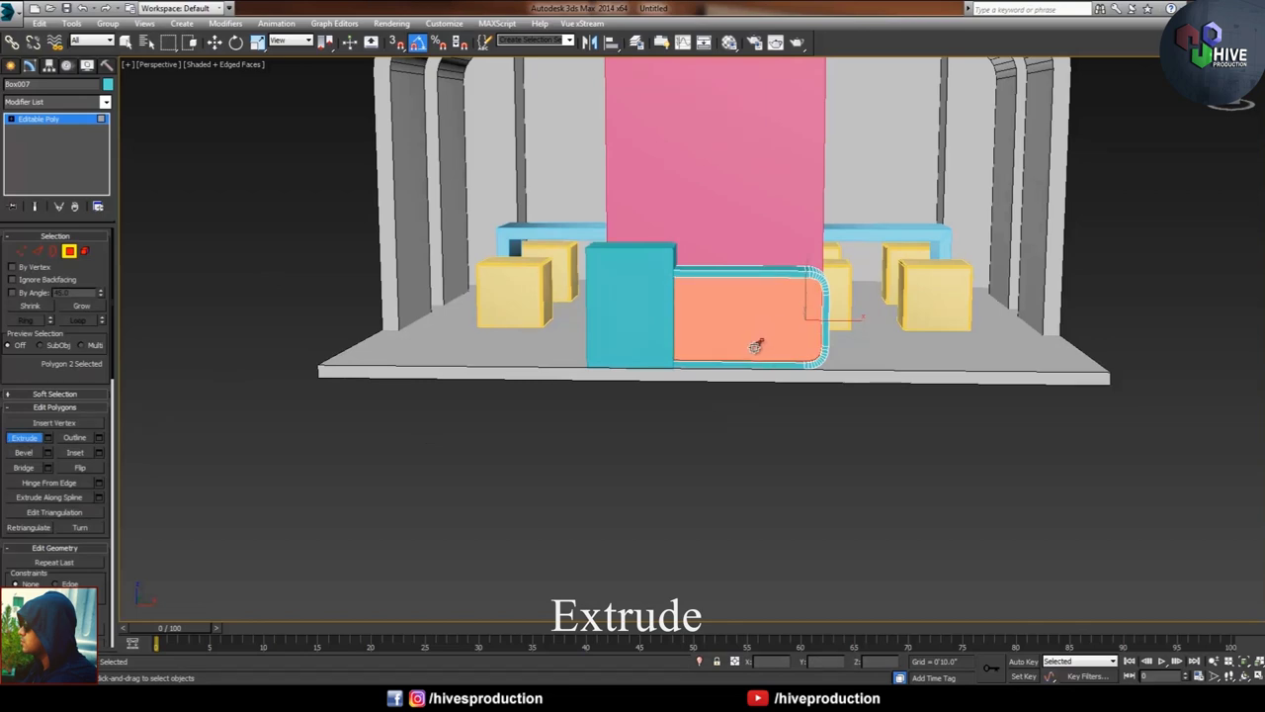
pyautogui.keyDown('alt'); pyautogui.moveTo(772, 377); pyautogui.dragTo(830, 376, button='middle'); pyautogui.keyUp('alt')
pyautogui.press('w')
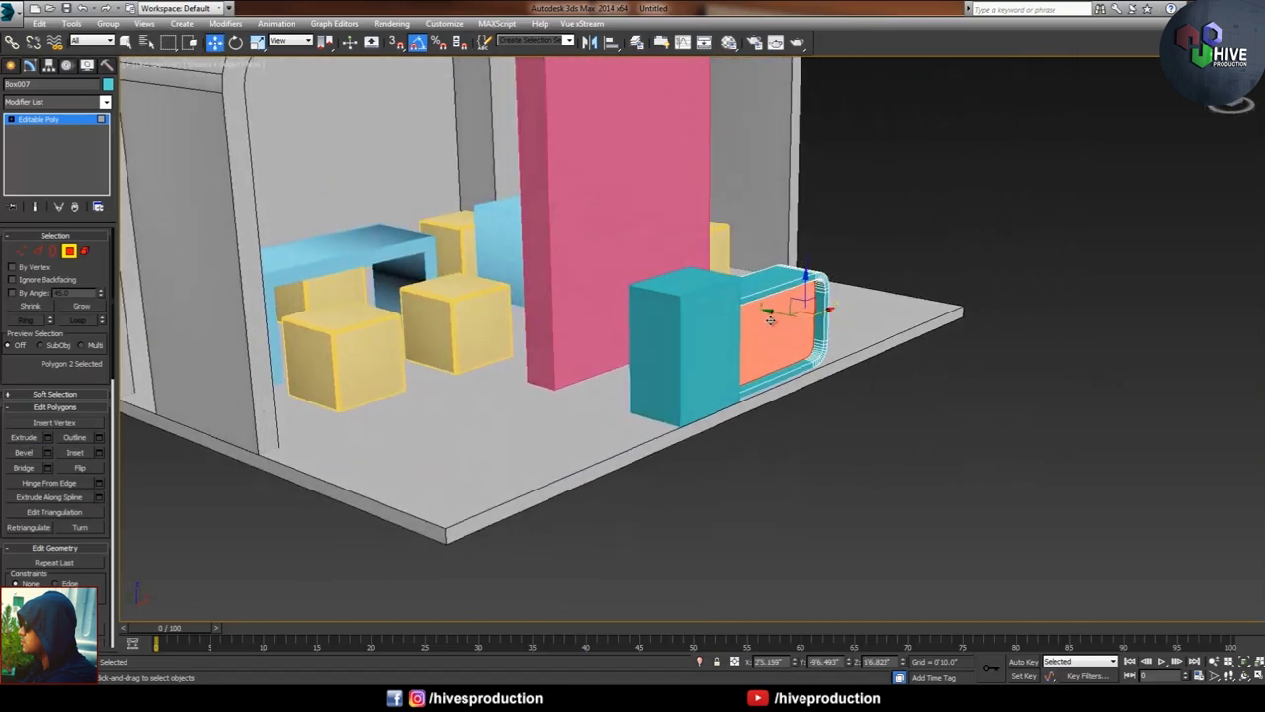
pyautogui.moveTo(778, 313); pyautogui.dragTo(788, 314)
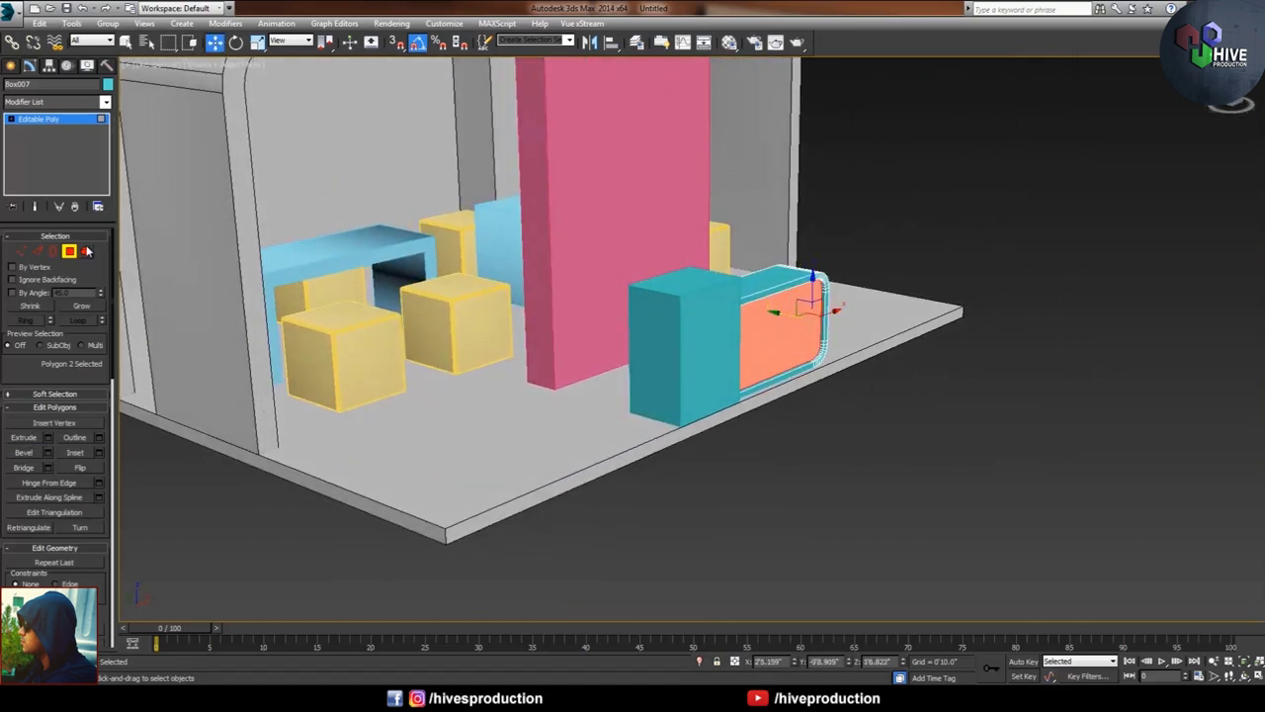
pyautogui.click(70, 252)
pyautogui.click(739, 427)
# Convert the taller front counter box to an Editable Poly.
pyautogui.click(690, 352)
pyautogui.keyDown('alt'); pyautogui.moveTo(821, 392); pyautogui.dragTo(661, 304, button='middle'); pyautogui.keyUp('alt')
pyautogui.rightClick(659, 304)
pyautogui.moveTo(703, 428)
pyautogui.click(826, 437)
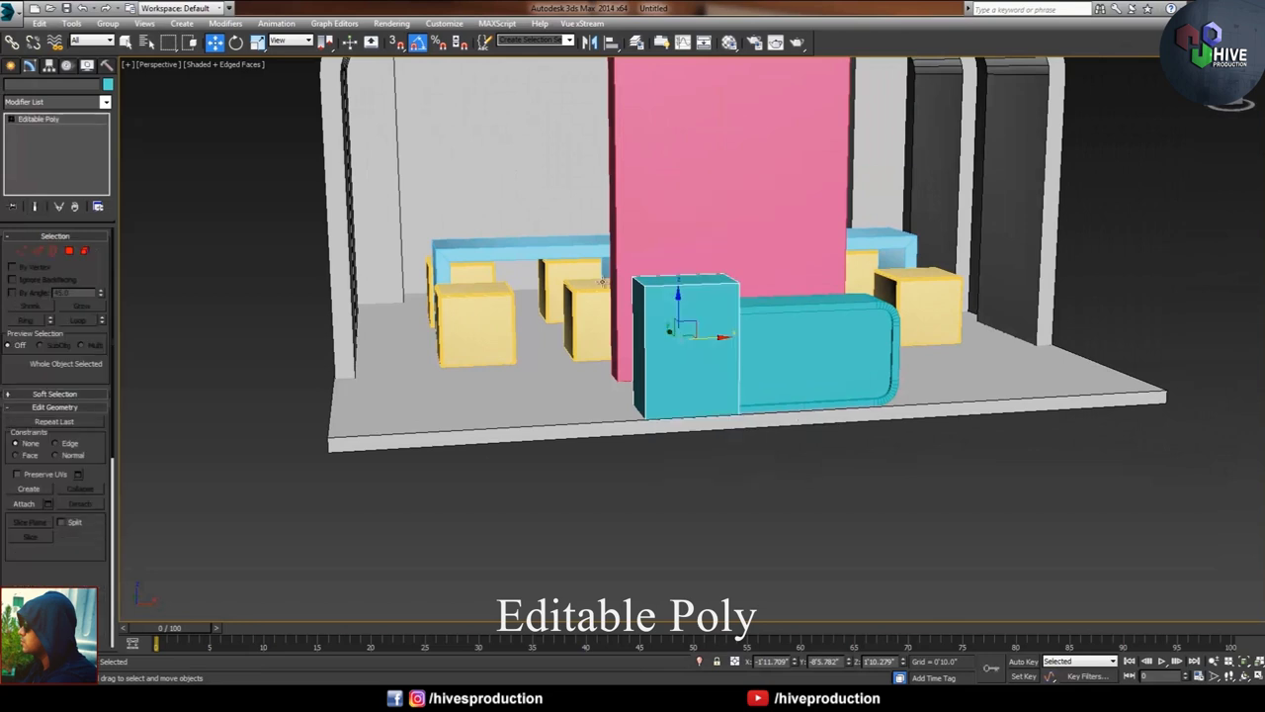
# Chamfer the taller counter's upper outer edge with several segments to give it a rounded corner.
pyautogui.press('2')
pyautogui.click(646, 287)
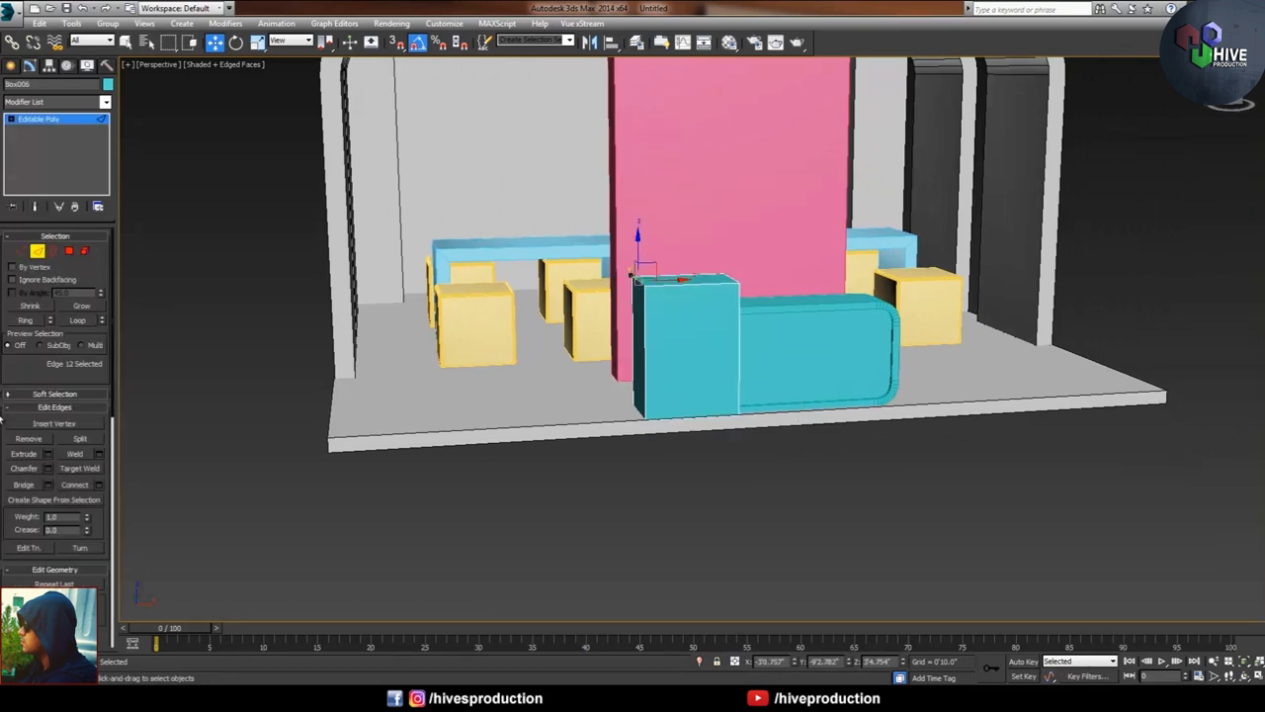
pyautogui.click(47, 471)
pyautogui.moveTo(703, 347); pyautogui.dragTo(700, 303)
pyautogui.click(703, 364)
pyautogui.click(704, 364)
pyautogui.click(704, 365)
pyautogui.click(704, 365)
pyautogui.click(704, 365)
pyautogui.click(704, 365)
pyautogui.click(704, 365)
pyautogui.click(701, 404)
pyautogui.click(41, 253)
pyautogui.click(233, 287)
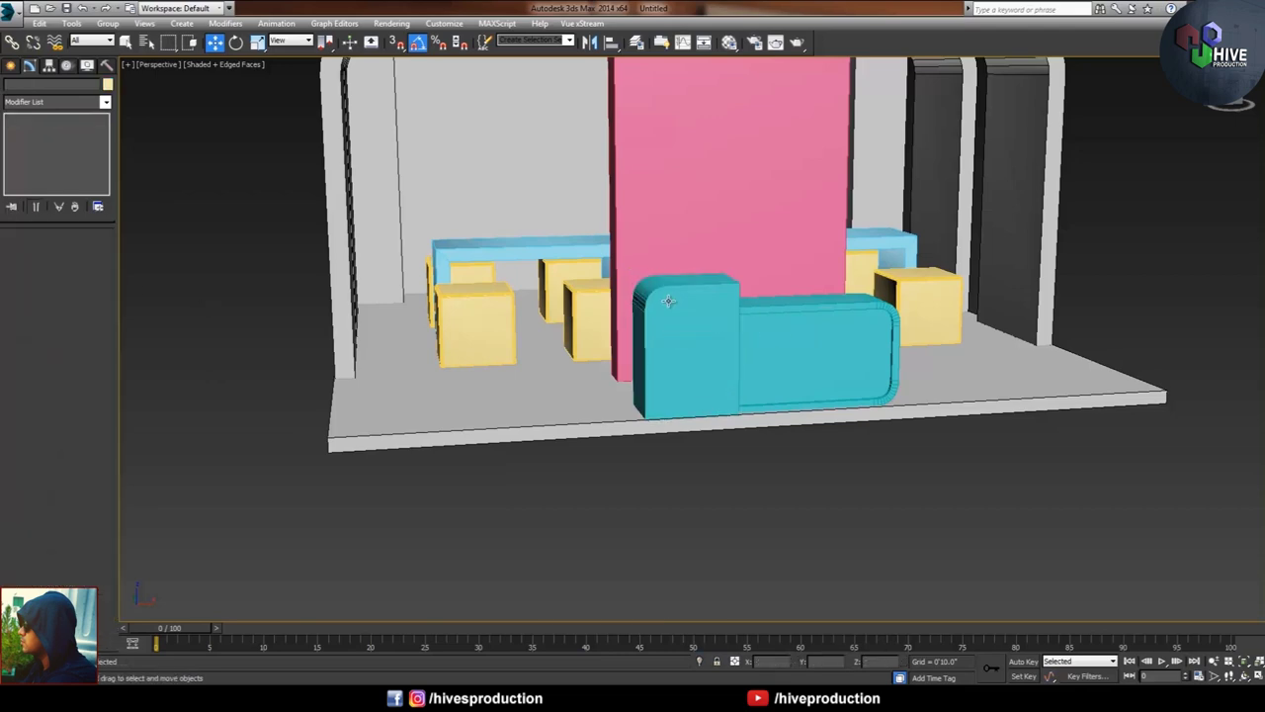
# Examine the whole stall model from the front and the arched side.
pyautogui.moveTo(630, 316); pyautogui.dragTo(573, 386, button='middle')
pyautogui.keyDown('alt'); pyautogui.moveTo(581, 311); pyautogui.dragTo(697, 352, button='middle'); pyautogui.keyUp('alt')
pyautogui.keyDown('ctrl'); pyautogui.keyDown('alt'); pyautogui.moveTo(691, 232); pyautogui.dragTo(690, 263, button='middle'); pyautogui.keyUp('alt'); pyautogui.keyUp('ctrl')
pyautogui.keyDown('alt'); pyautogui.moveTo(691, 263); pyautogui.dragTo(1122, 264, button='middle'); pyautogui.keyUp('alt')
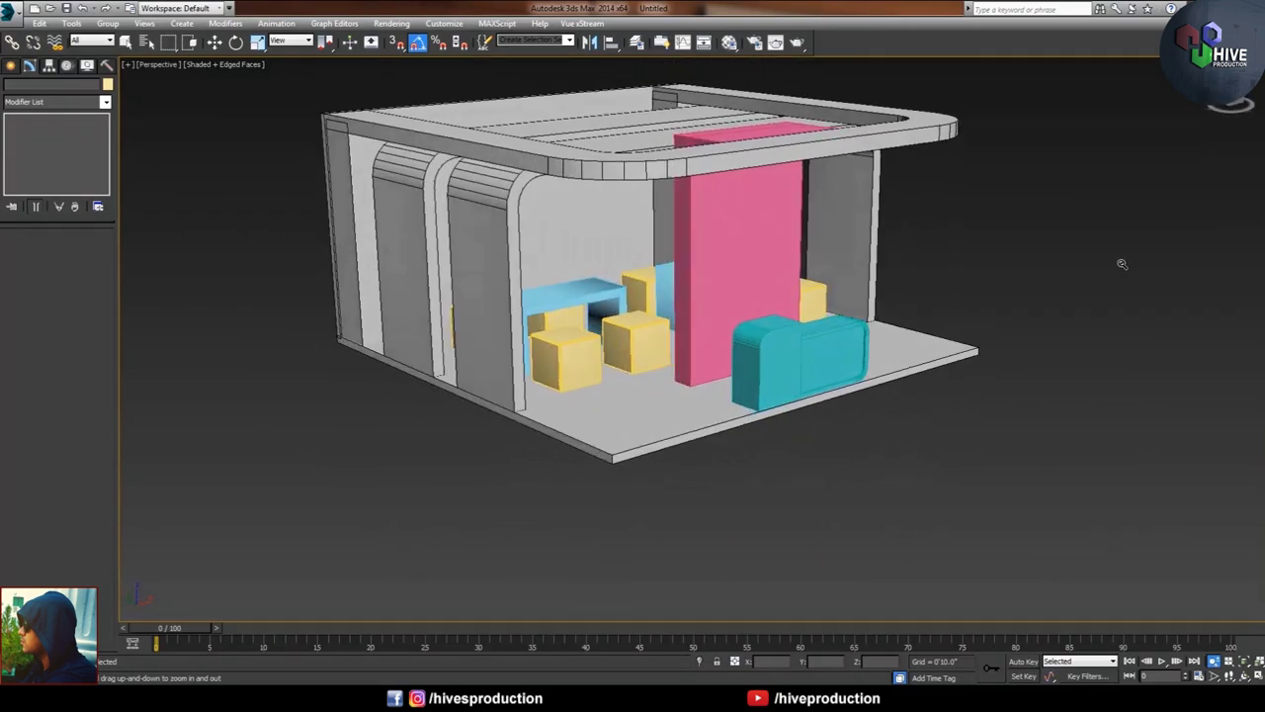
pyautogui.press('w')
pyautogui.click(492, 283)
pyautogui.keyDown('alt'); pyautogui.moveTo(433, 358); pyautogui.dragTo(466, 354, button='middle'); pyautogui.keyUp('alt')
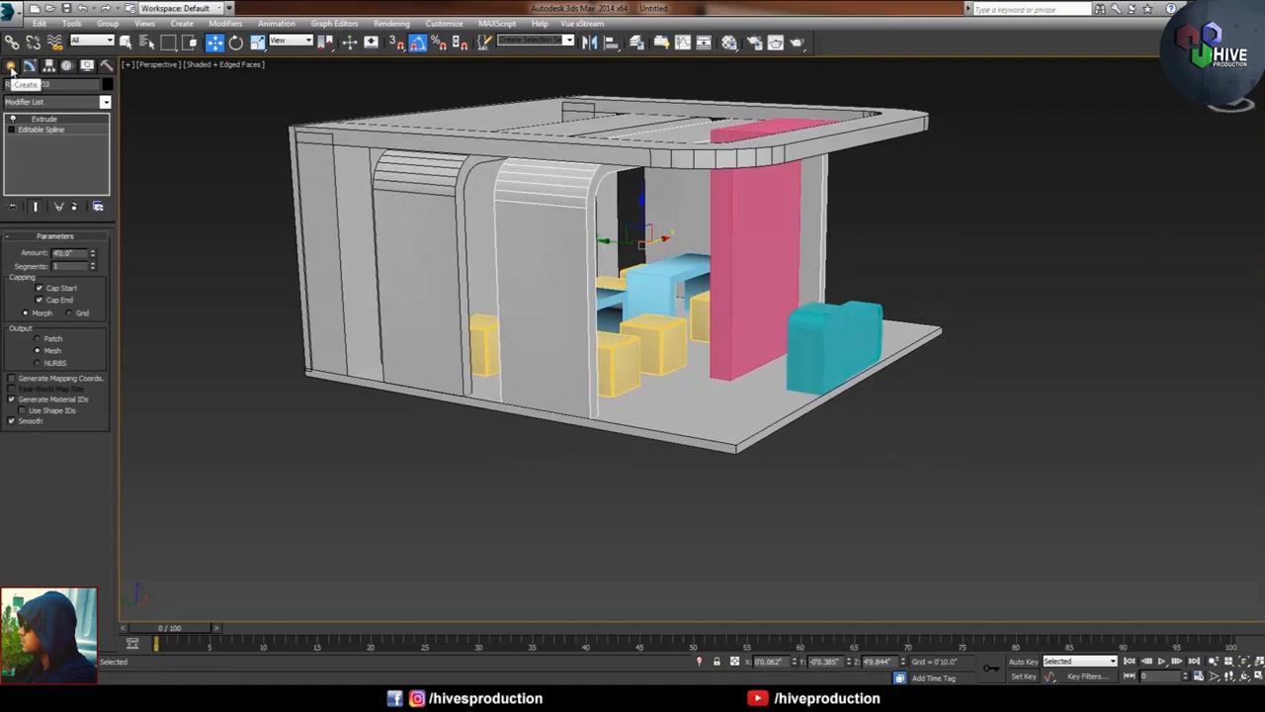
pyautogui.keyDown('alt'); pyautogui.moveTo(445, 284); pyautogui.dragTo(837, 299, button='middle'); pyautogui.keyUp('alt')
pyautogui.moveTo(558, 317); pyautogui.dragTo(498, 301, button='middle')
pyautogui.scroll(-4, 490, 301)
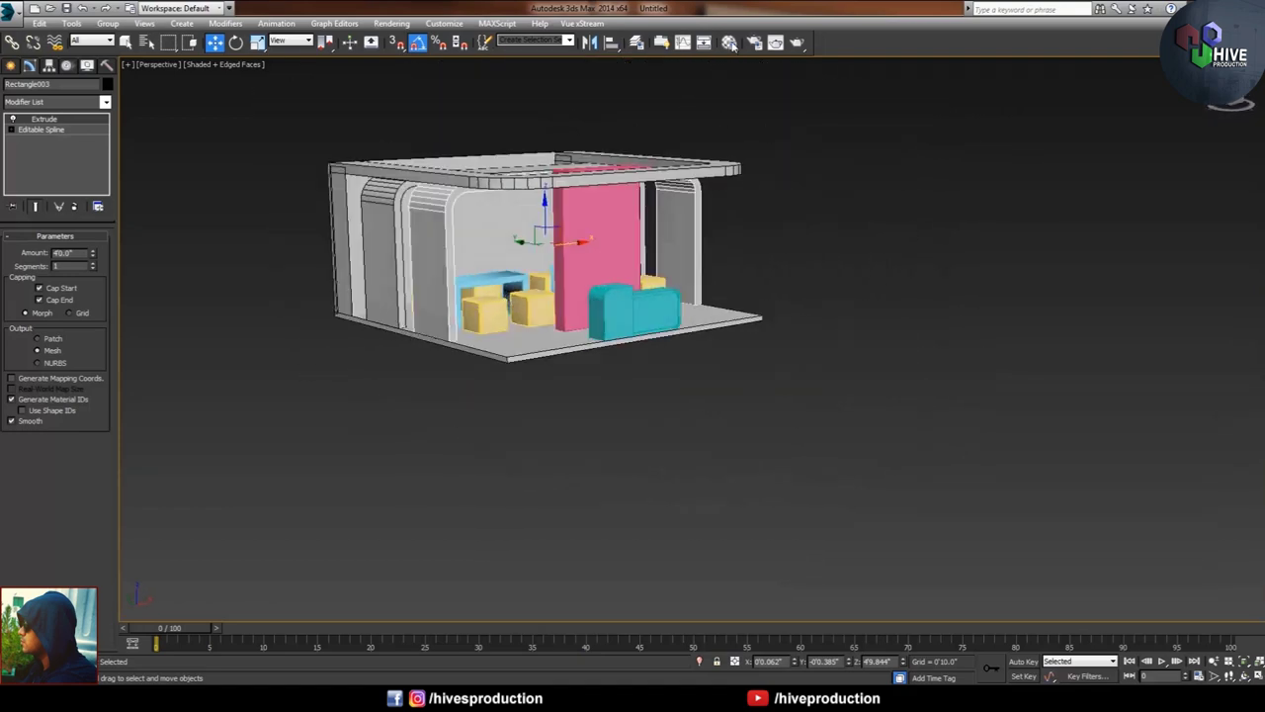
# Assign V-Ray Adv 3.60.03 as the production renderer in the render setup.
pyautogui.click(447, 25)
pyautogui.moveTo(398, 25)
pyautogui.click(406, 54)
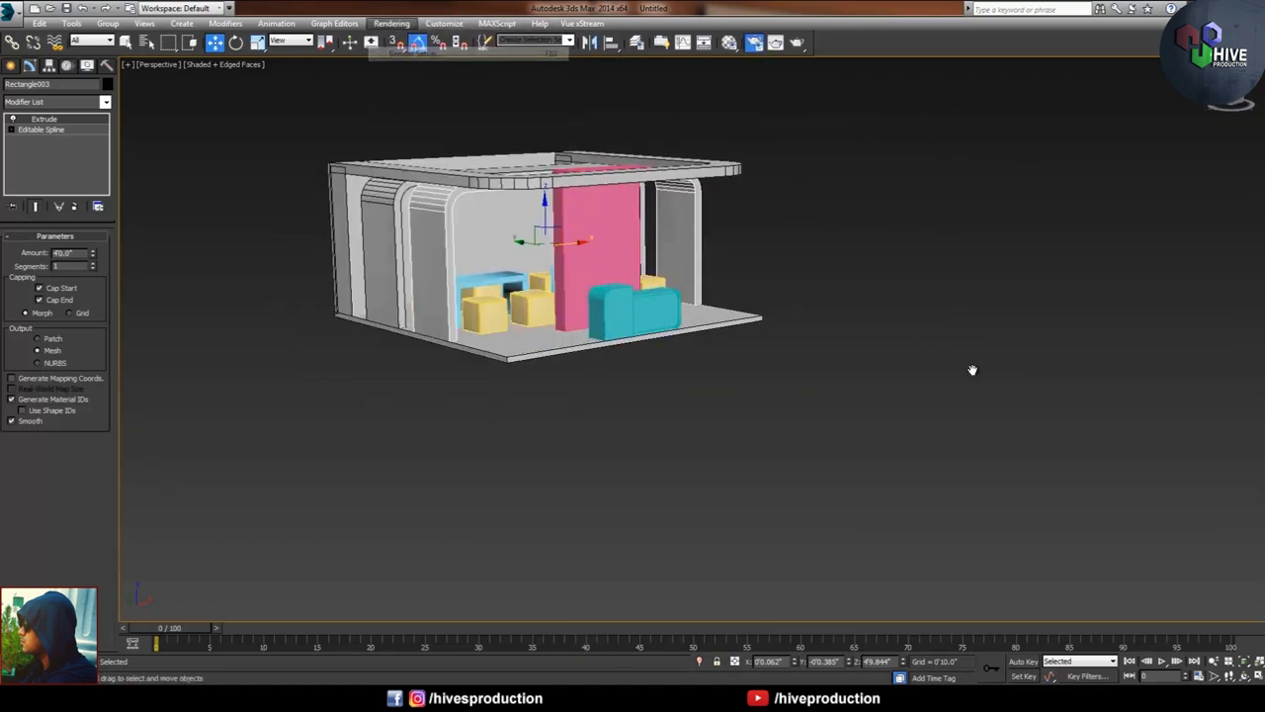
pyautogui.press('F10')
pyautogui.rightClick(1135, 198)
pyautogui.click(1175, 296)
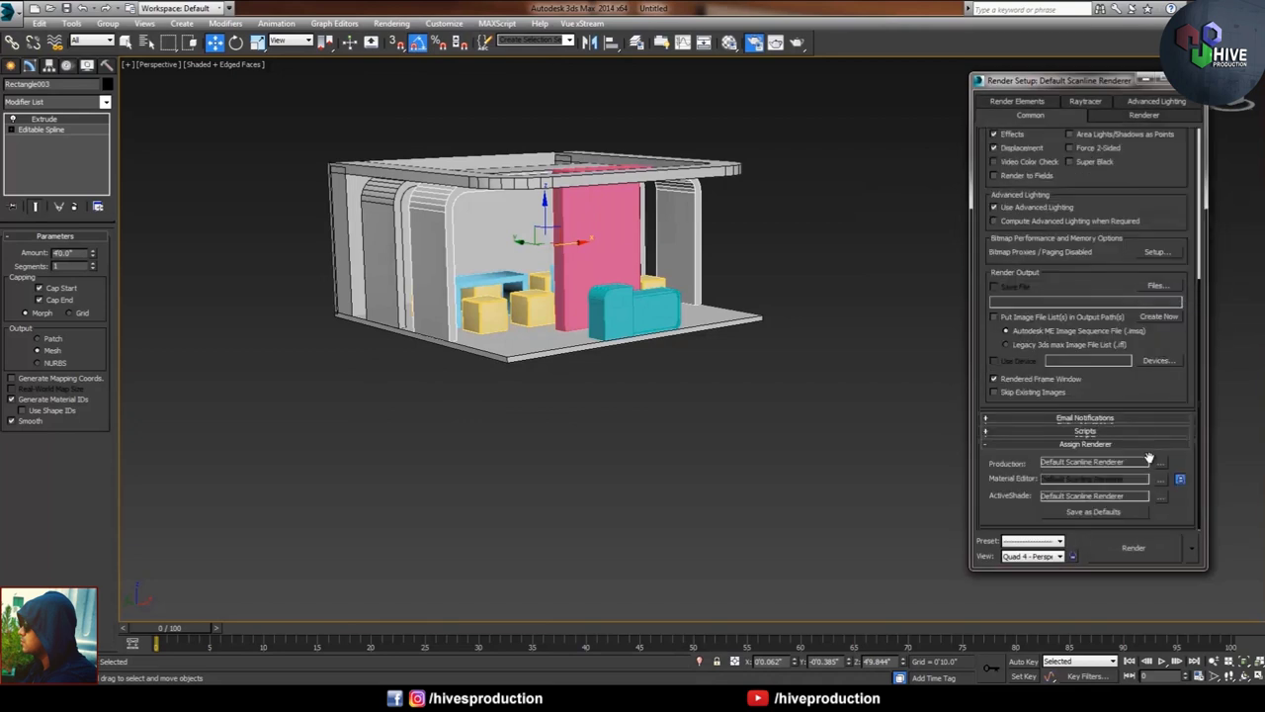
pyautogui.click(1153, 463)
pyautogui.doubleClick(1047, 267)
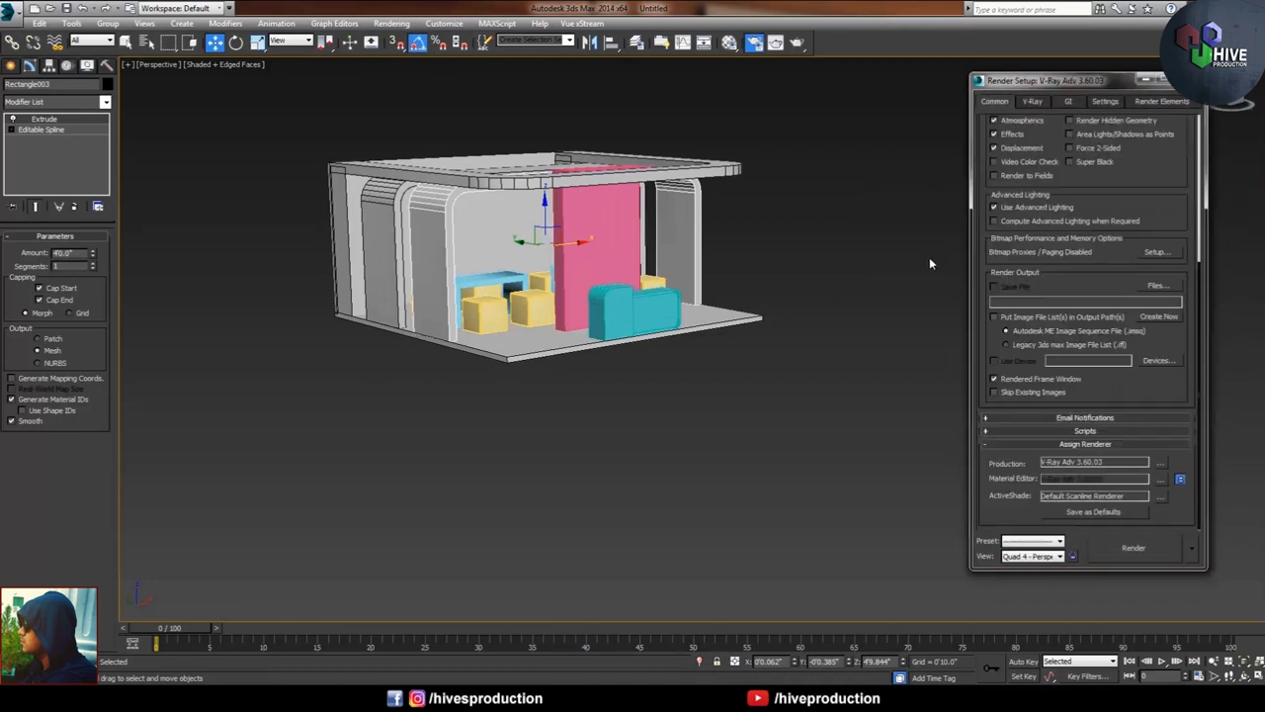
# Show the image sampler's Expert options, set its type to Bucket, and expand the Global DMC settings.
pyautogui.click(1033, 102)
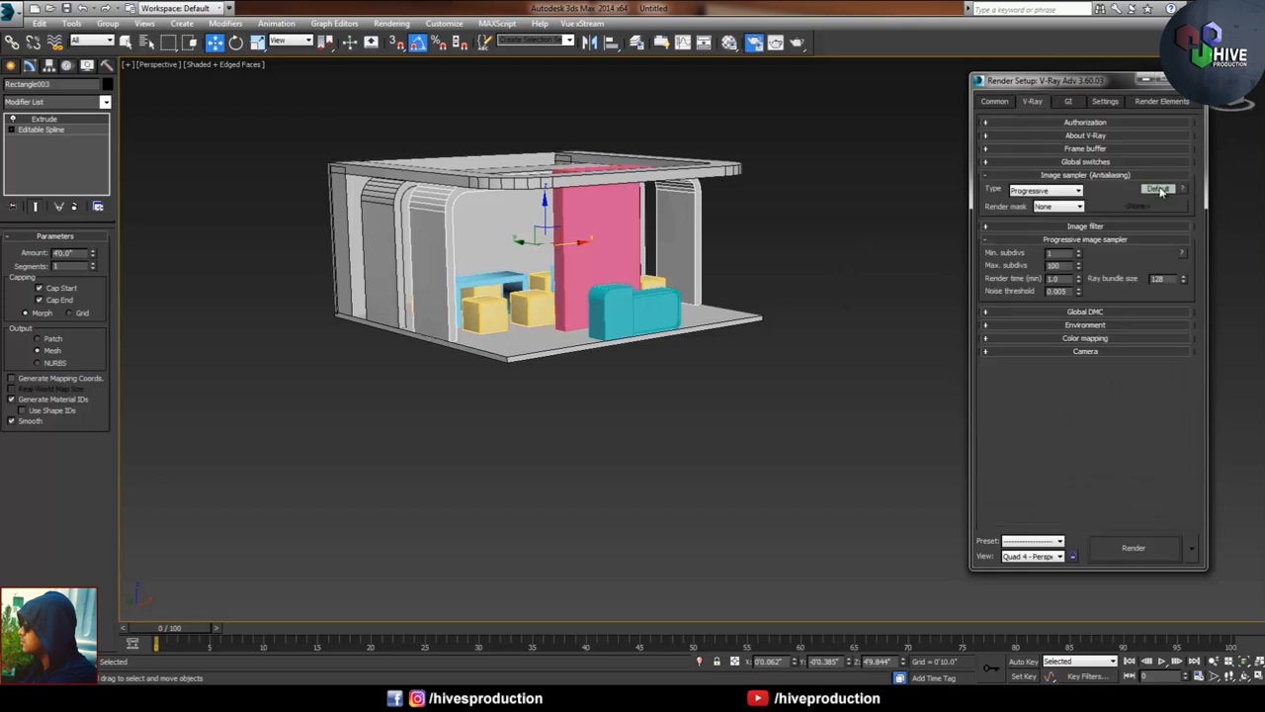
pyautogui.click(1157, 190)
pyautogui.click(1137, 224)
pyautogui.click(1059, 191)
pyautogui.click(1048, 203)
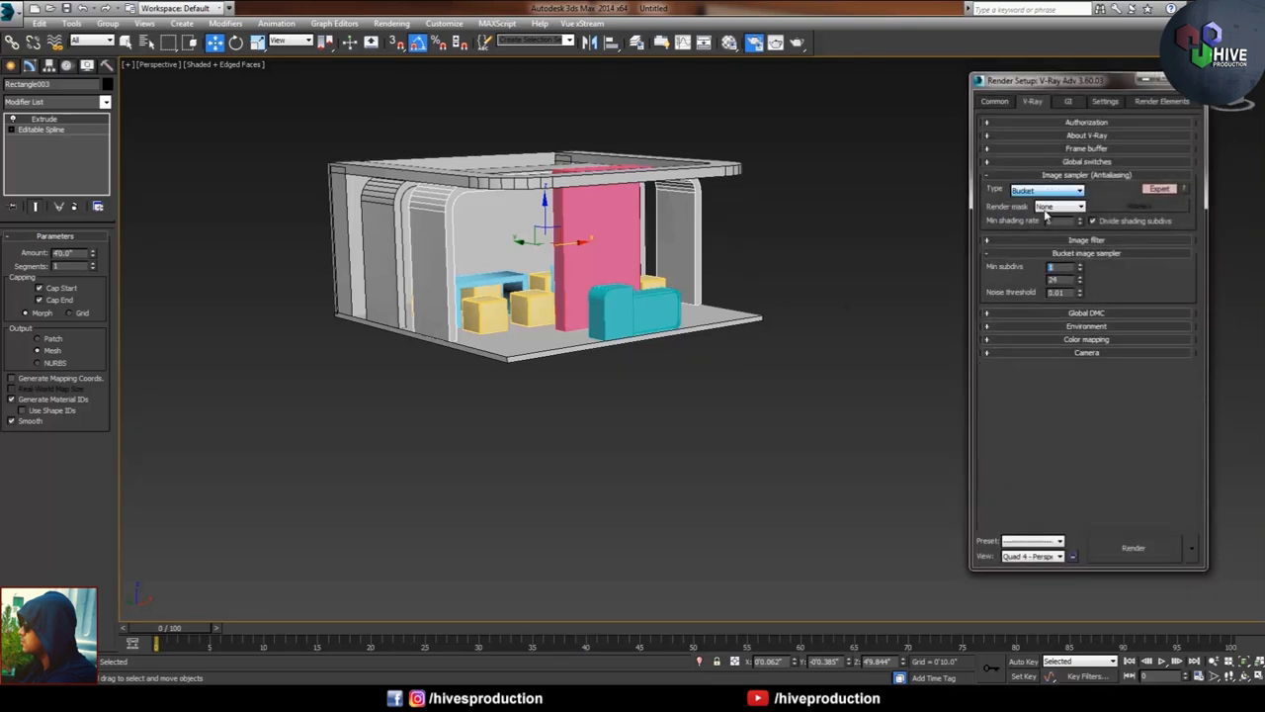
pyautogui.click(1059, 239)
pyautogui.click(1059, 239)
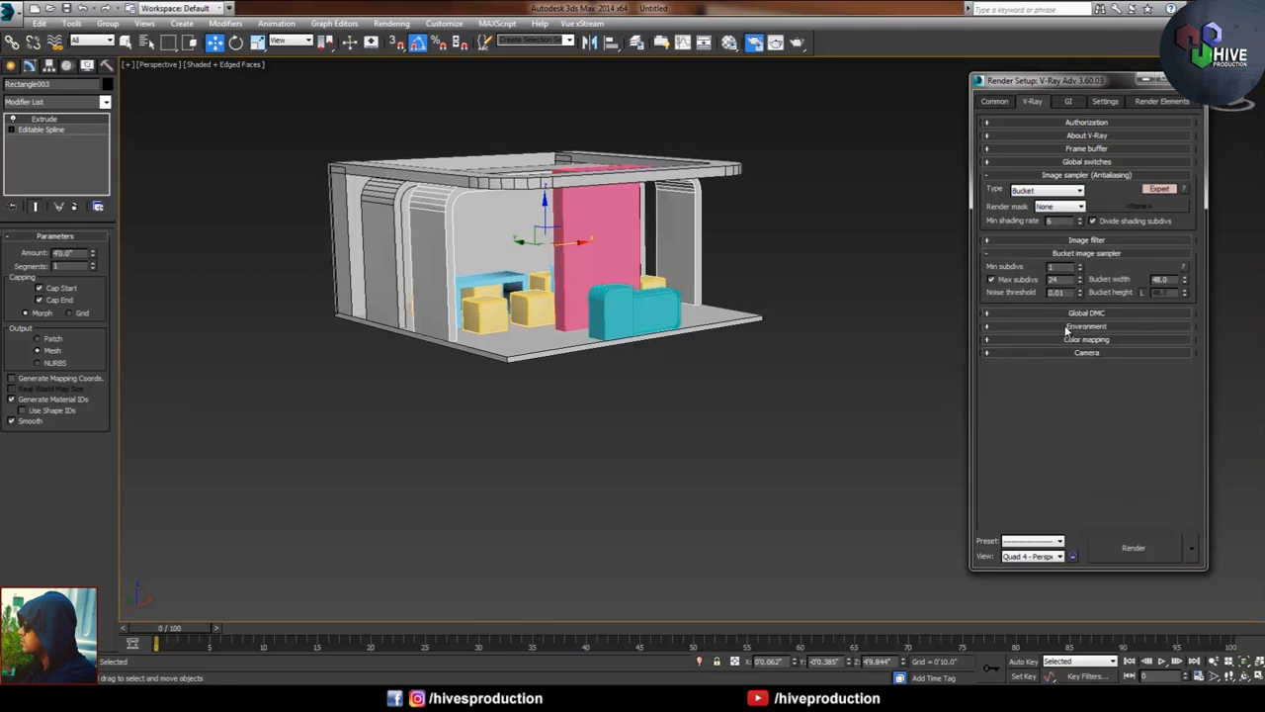
pyautogui.click(1099, 314)
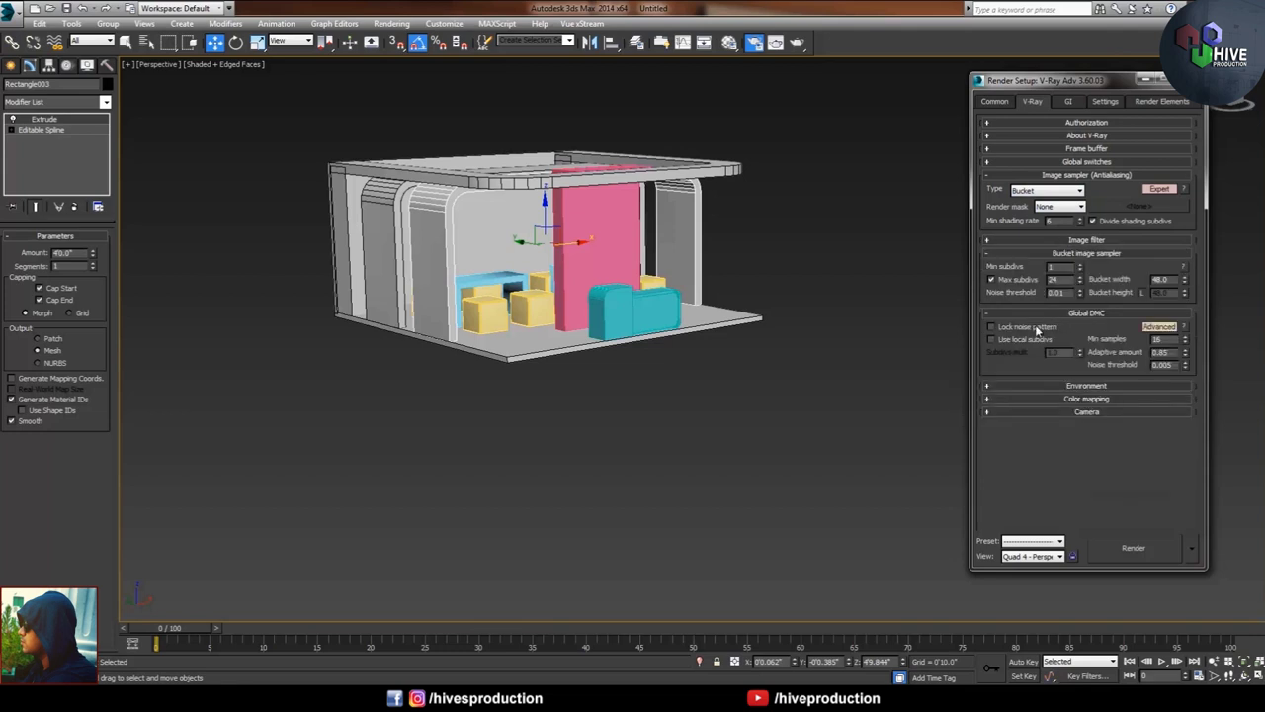
# Set the global illumination engines to Irradiance map for primary and Light cache for secondary.
pyautogui.click(1070, 105)
pyautogui.click(1080, 151)
pyautogui.click(1073, 160)
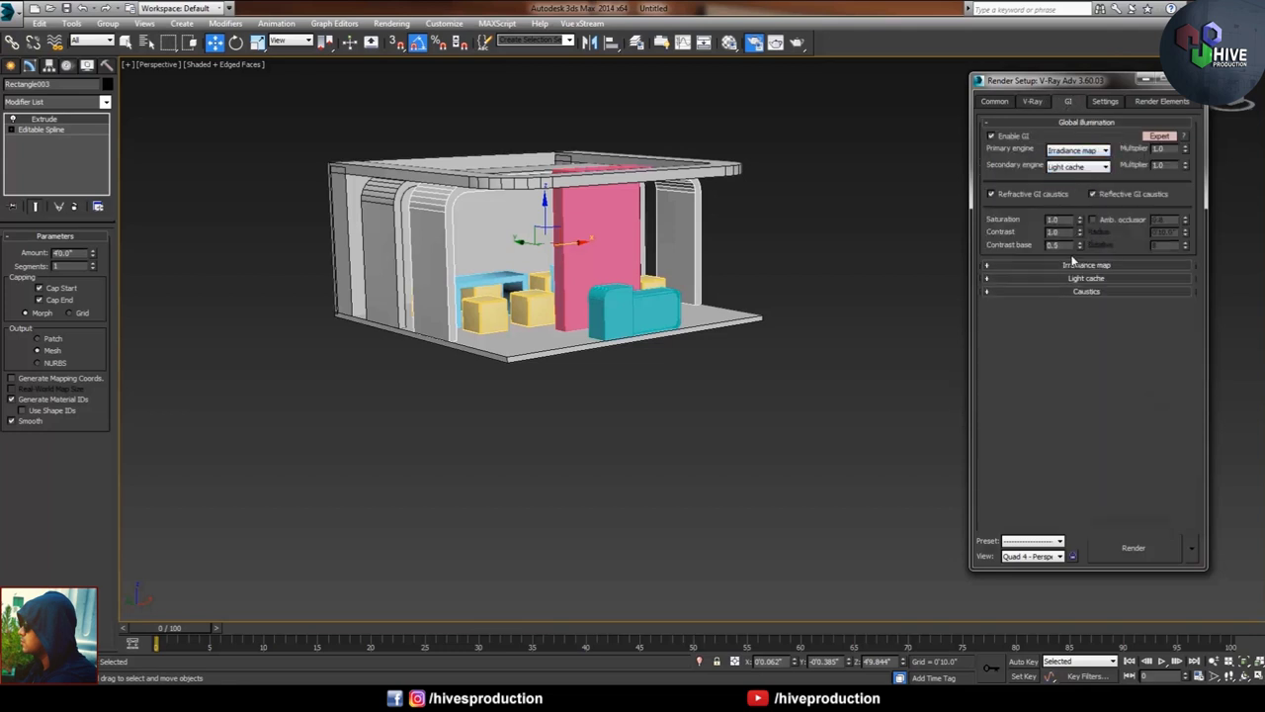
pyautogui.click(1075, 276)
pyautogui.click(1070, 207)
# Edit the dynamic memory limit in V-Ray's system settings and close the render setup.
pyautogui.click(1107, 102)
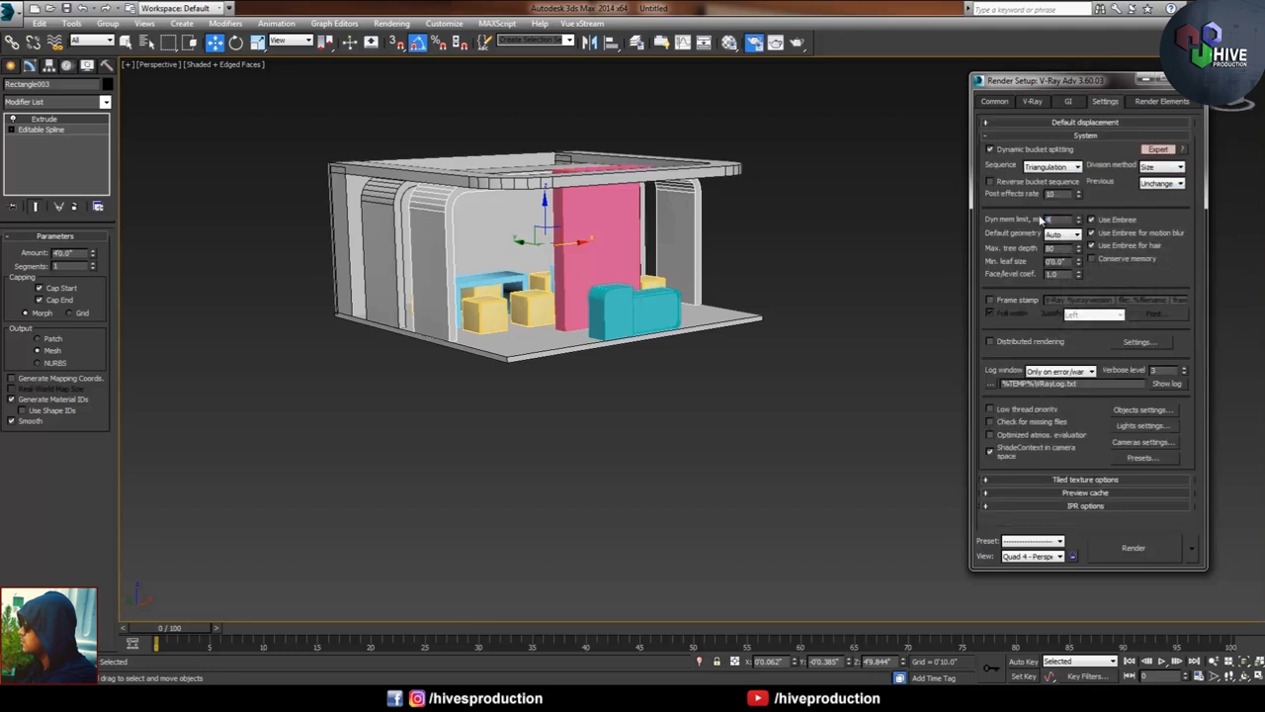
pyautogui.click(1190, 80)
pyautogui.click(915, 198)
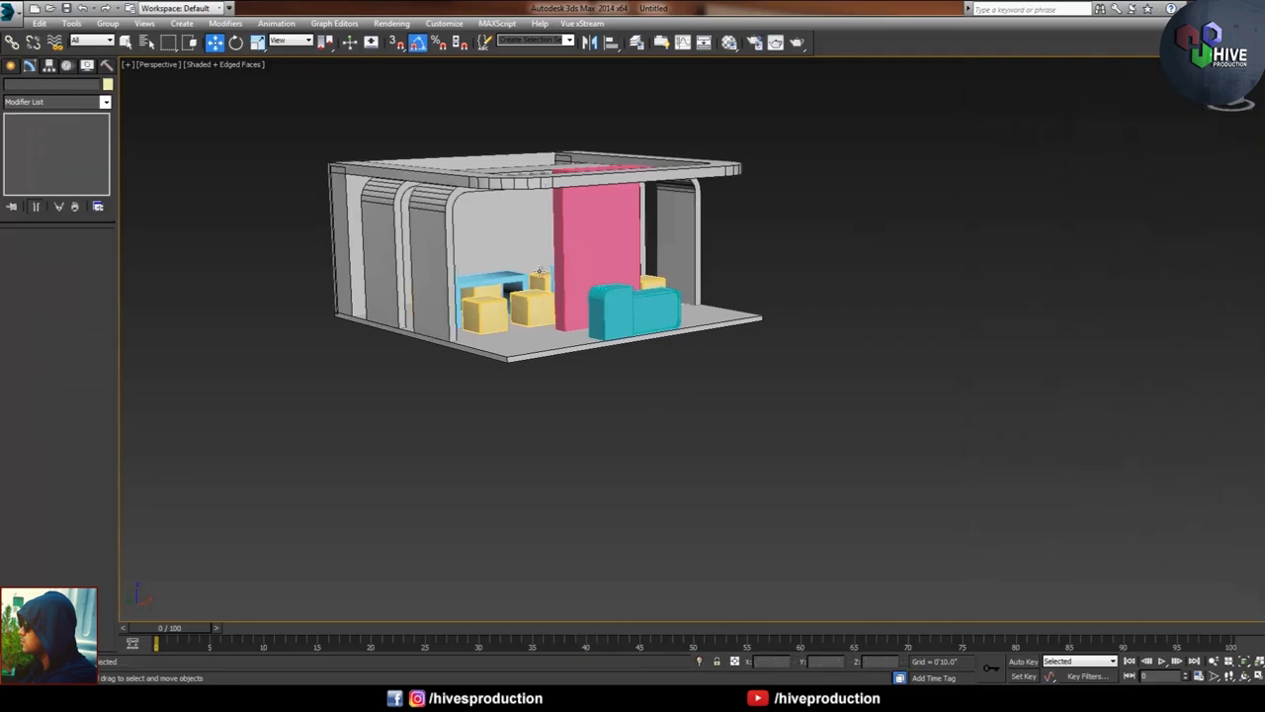
# Open the Material Editor and make the first sample slot a VRayMtl material.
pyautogui.moveTo(527, 264); pyautogui.dragTo(660, 311, button='middle')
pyautogui.click(733, 45)
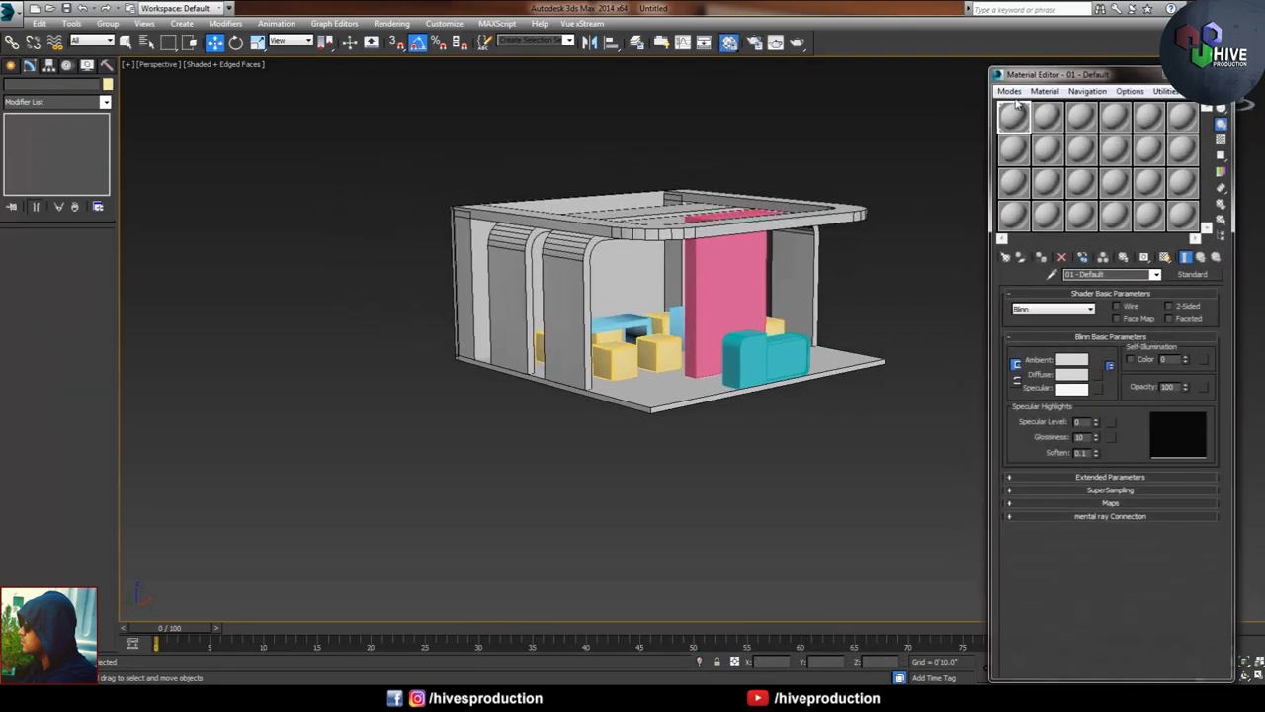
pyautogui.click(1007, 258)
pyautogui.doubleClick(605, 467)
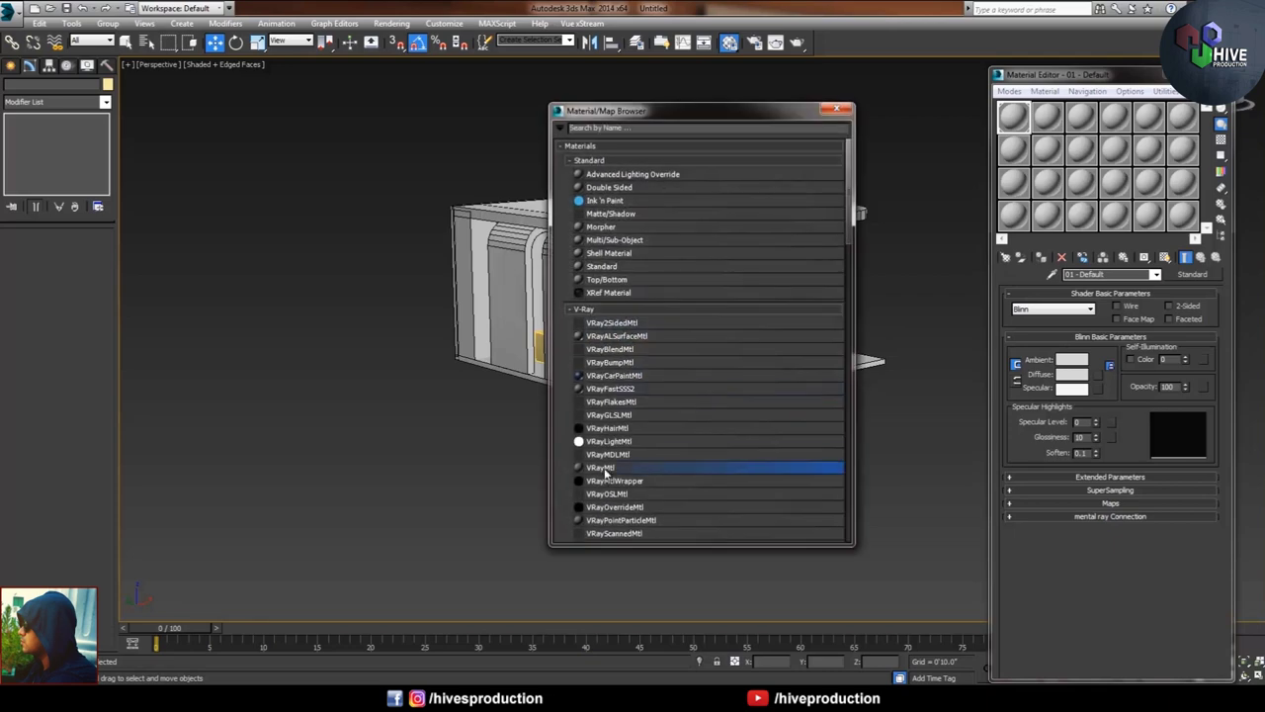
pyautogui.click(837, 110)
# Assign the new VRayMtl to both arches and set its diffuse colour to near-white, RGB 221.
pyautogui.click(621, 278)
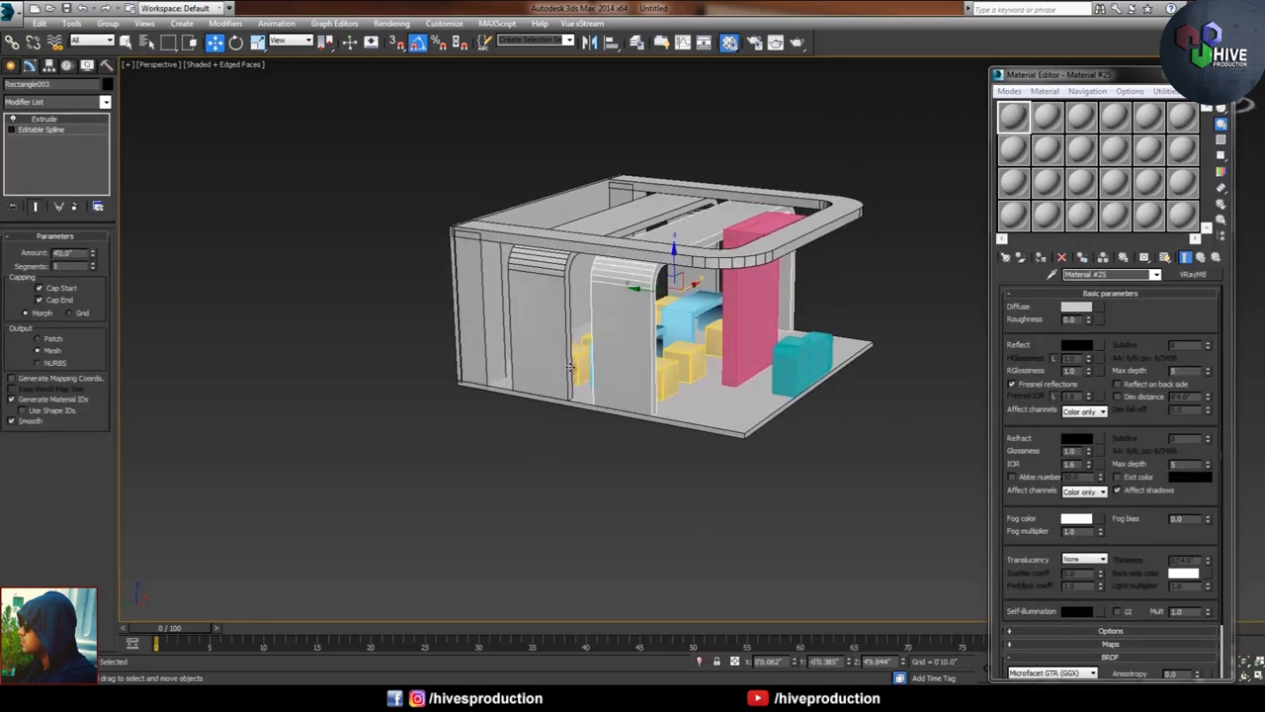
pyautogui.keyDown('ctrl'); pyautogui.click(549, 287); pyautogui.keyUp('ctrl')
pyautogui.click(1041, 258)
pyautogui.click(1072, 310)
pyautogui.moveTo(386, 133); pyautogui.dragTo(385, 172)
pyautogui.click(482, 196)
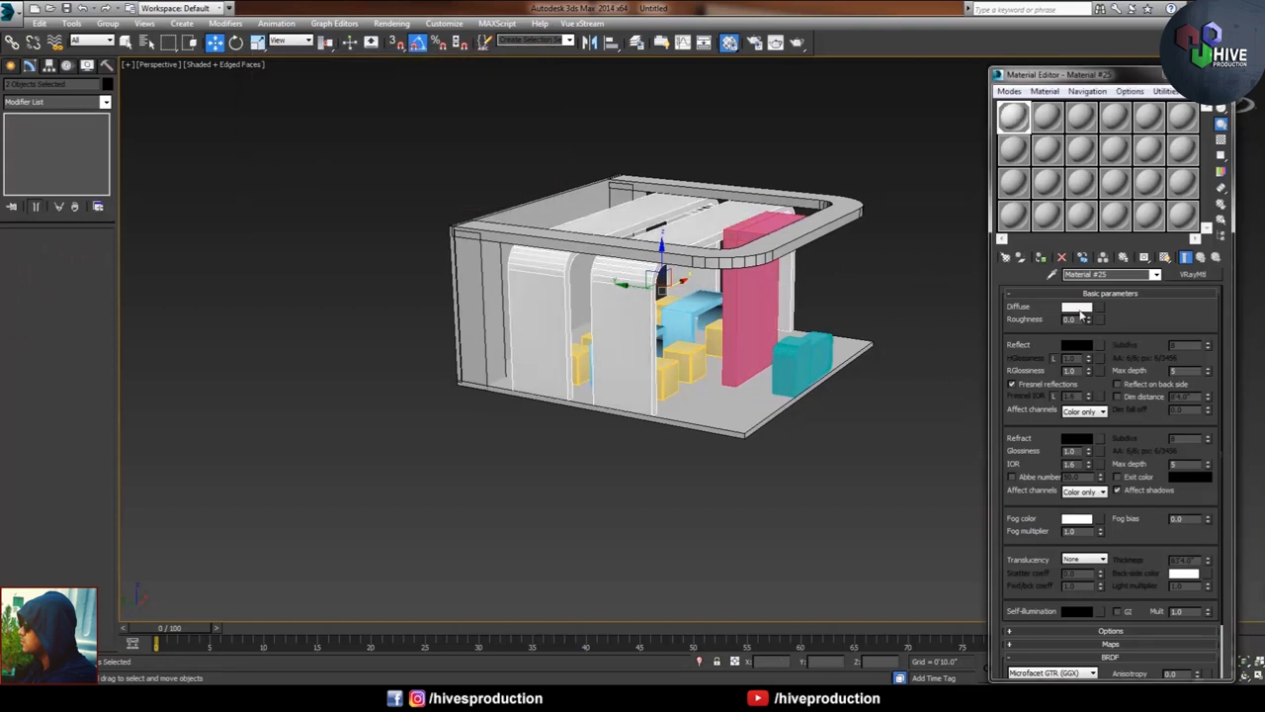
pyautogui.click(1077, 310)
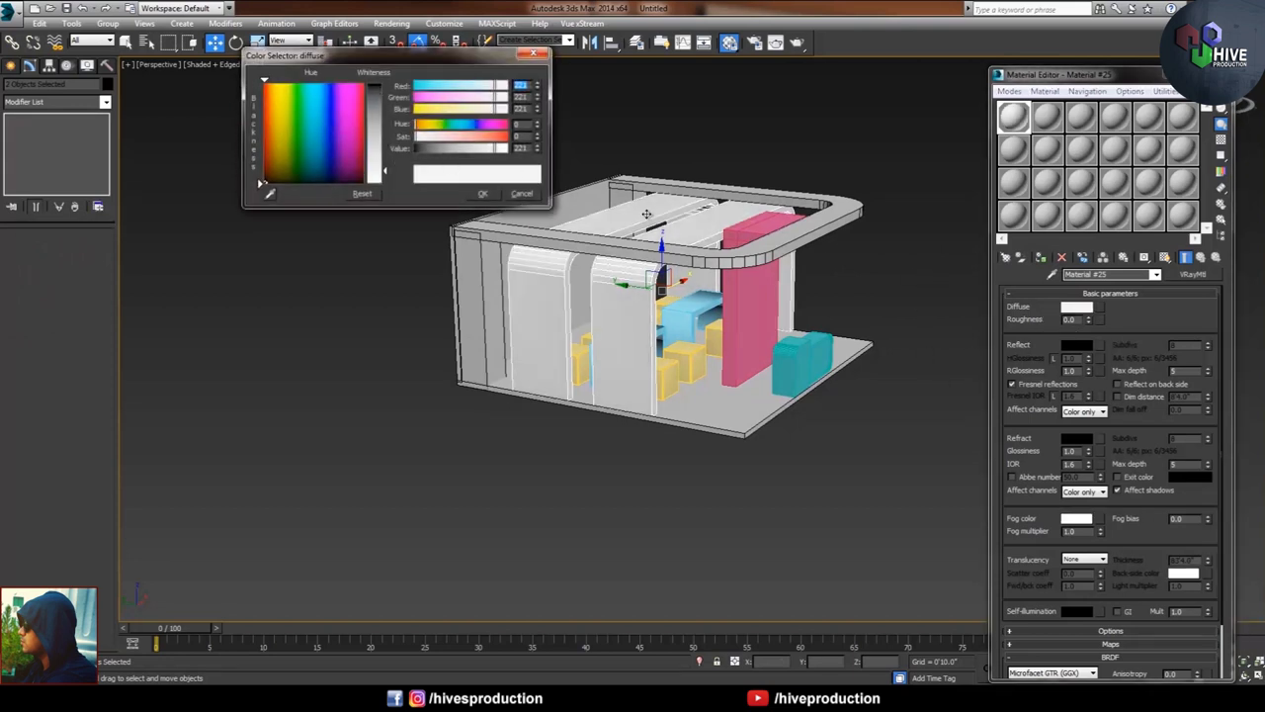
pyautogui.click(516, 193)
# Set the arch material's reflection colour to mid-grey and its reflection glossiness to 0.9, checking the enlarged sample preview.
pyautogui.click(1075, 344)
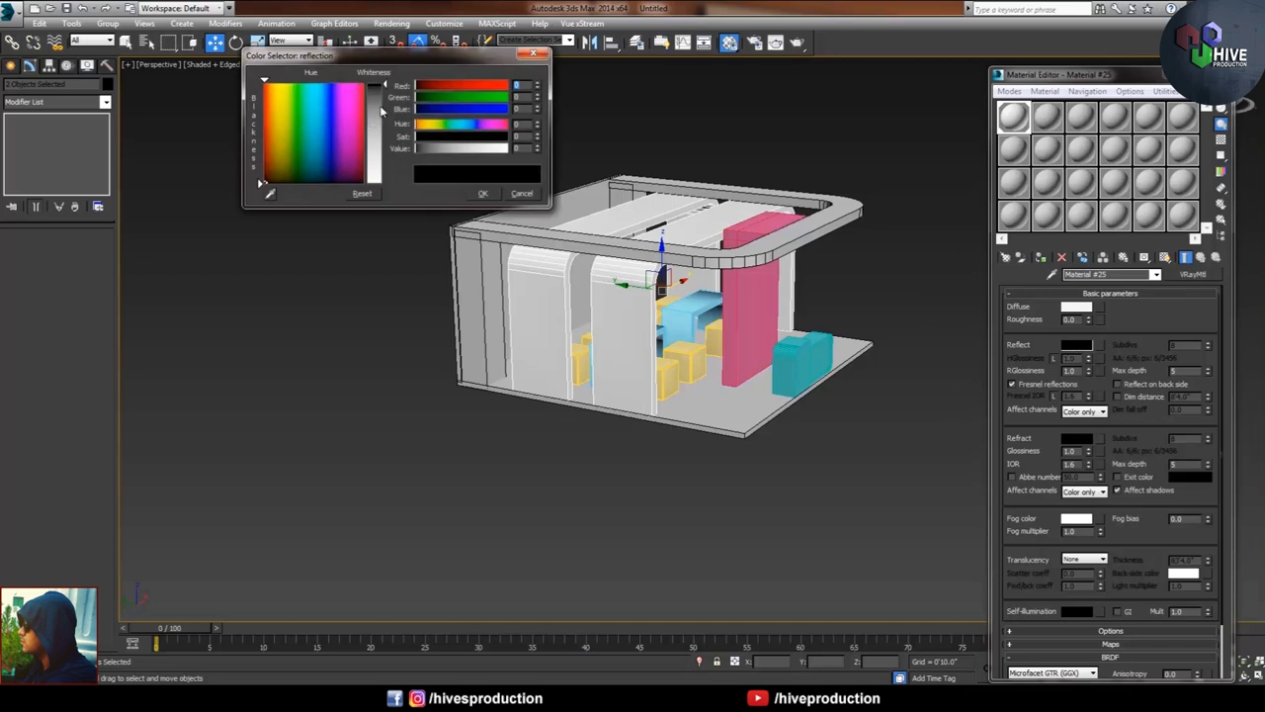
pyautogui.moveTo(383, 101); pyautogui.dragTo(383, 109)
pyautogui.click(488, 194)
pyautogui.doubleClick(1016, 119)
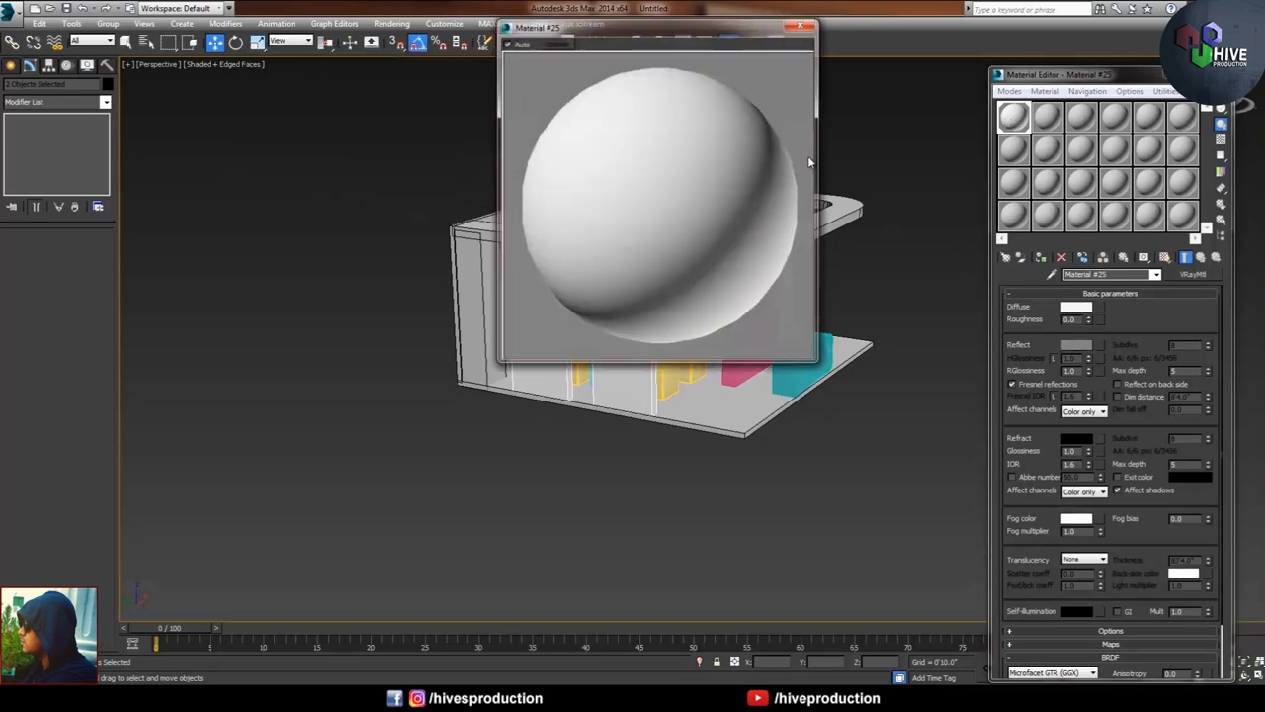
pyautogui.click(1070, 370)
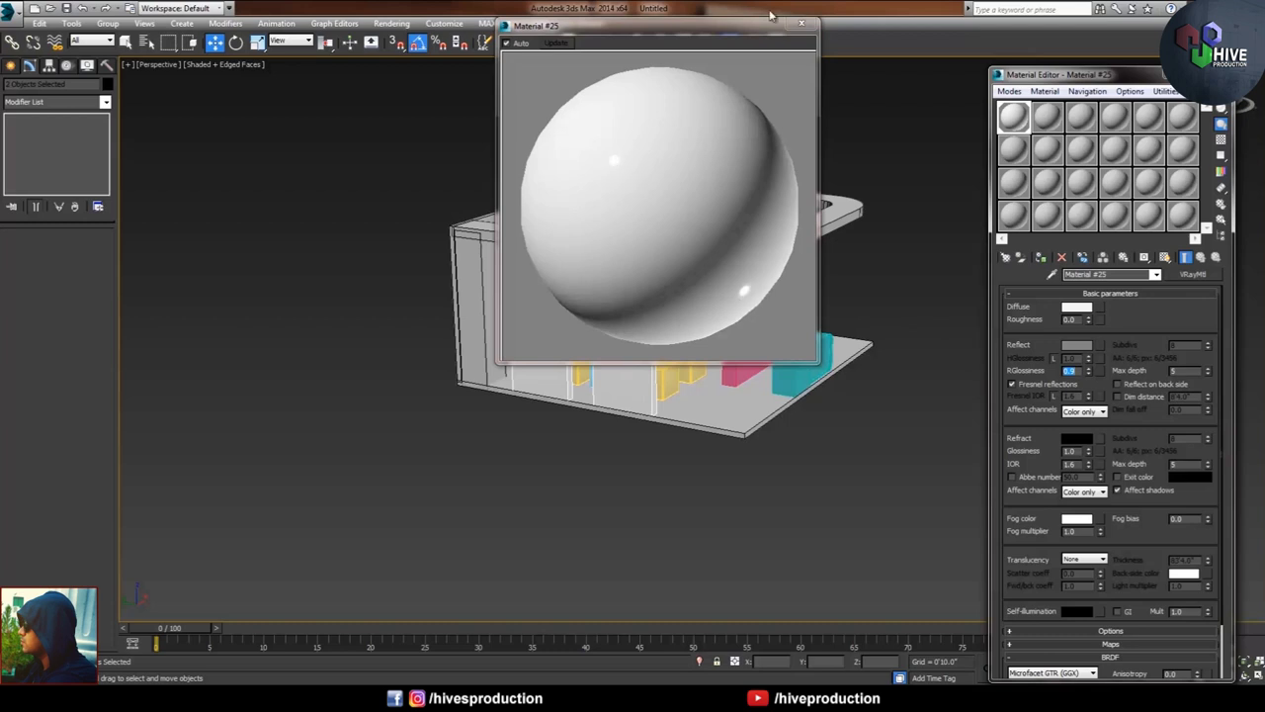
pyautogui.click(801, 22)
# Name the arch material "white", copy it to the second sample slot, and name the copy "black top".
pyautogui.write('white')
pyautogui.press('Return')
pyautogui.moveTo(1014, 119); pyautogui.dragTo(1044, 131)
pyautogui.write('bal')
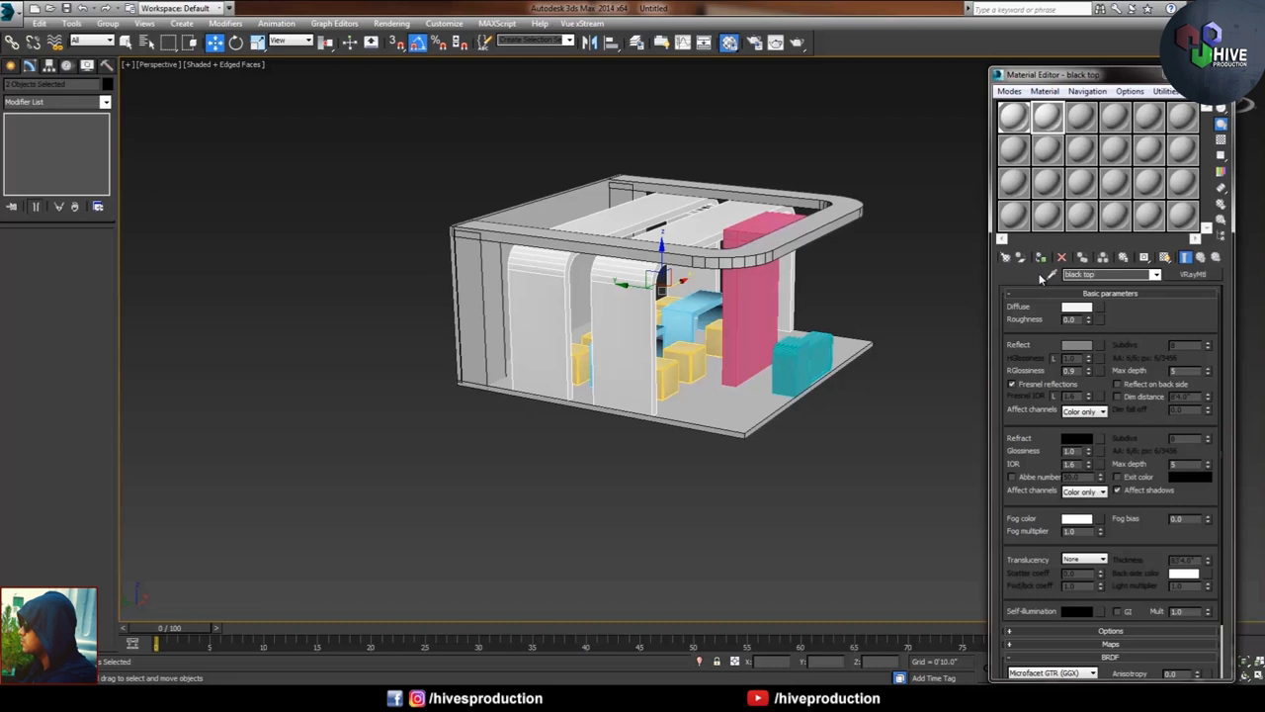
# Assign the "black top" material to the overhead frame and set its diffuse colour to near-black.
pyautogui.click(776, 248)
pyautogui.click(1041, 258)
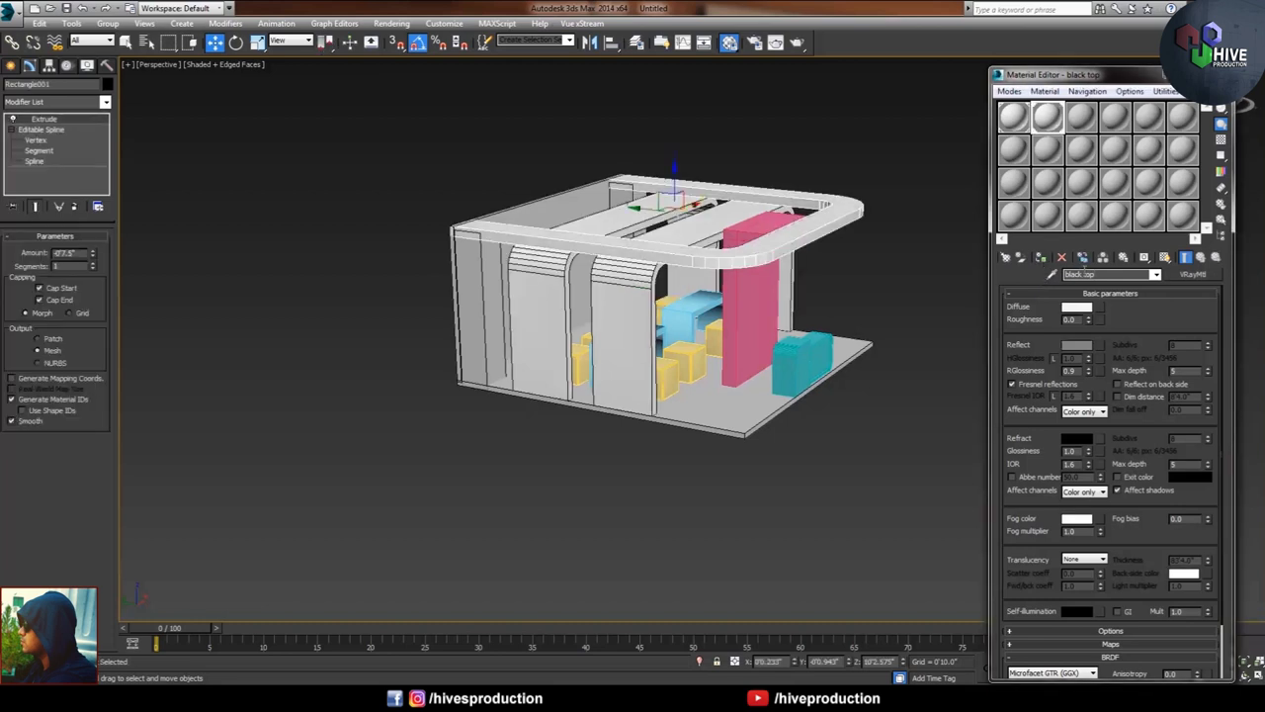
pyautogui.click(1066, 306)
pyautogui.click(376, 98)
pyautogui.moveTo(376, 98); pyautogui.dragTo(500, 197)
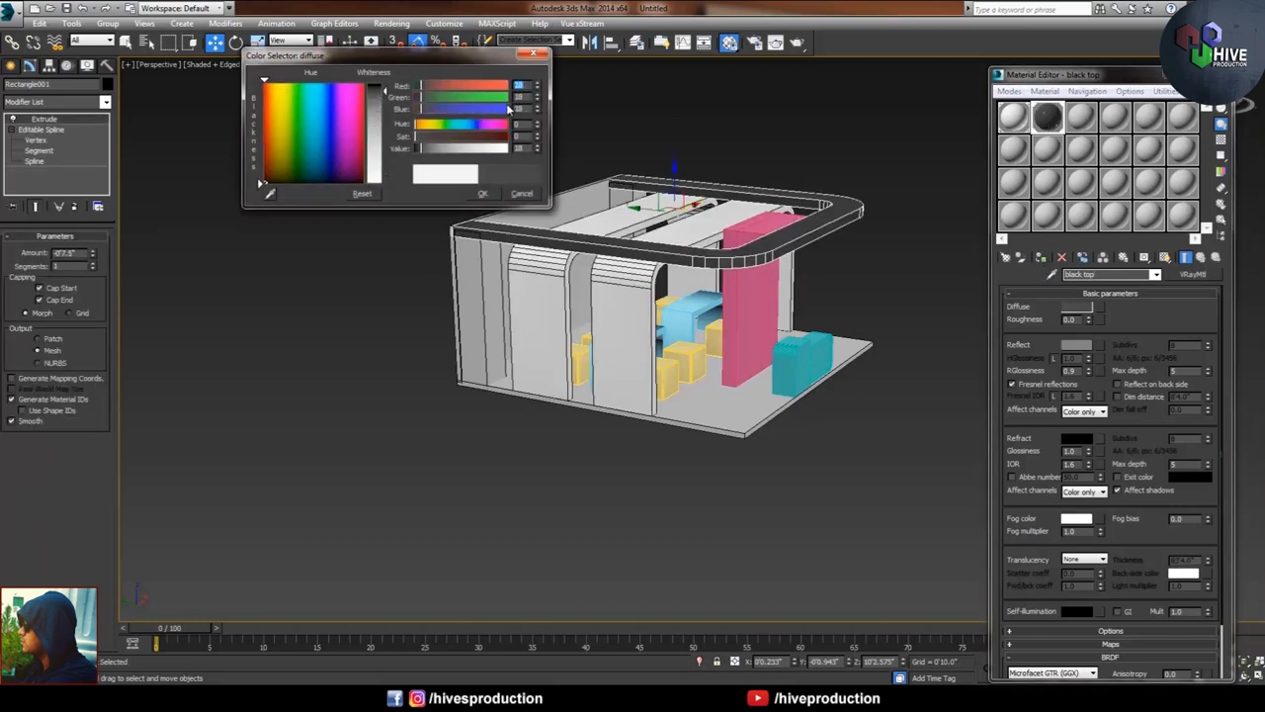
# Set the "black top" material's diffuse colour to RGB 5, 5, 5.
pyautogui.write('5')
pyautogui.press('Tab')
pyautogui.write('5')
pyautogui.press('Tab')
pyautogui.write('5')
pyautogui.press('Return')
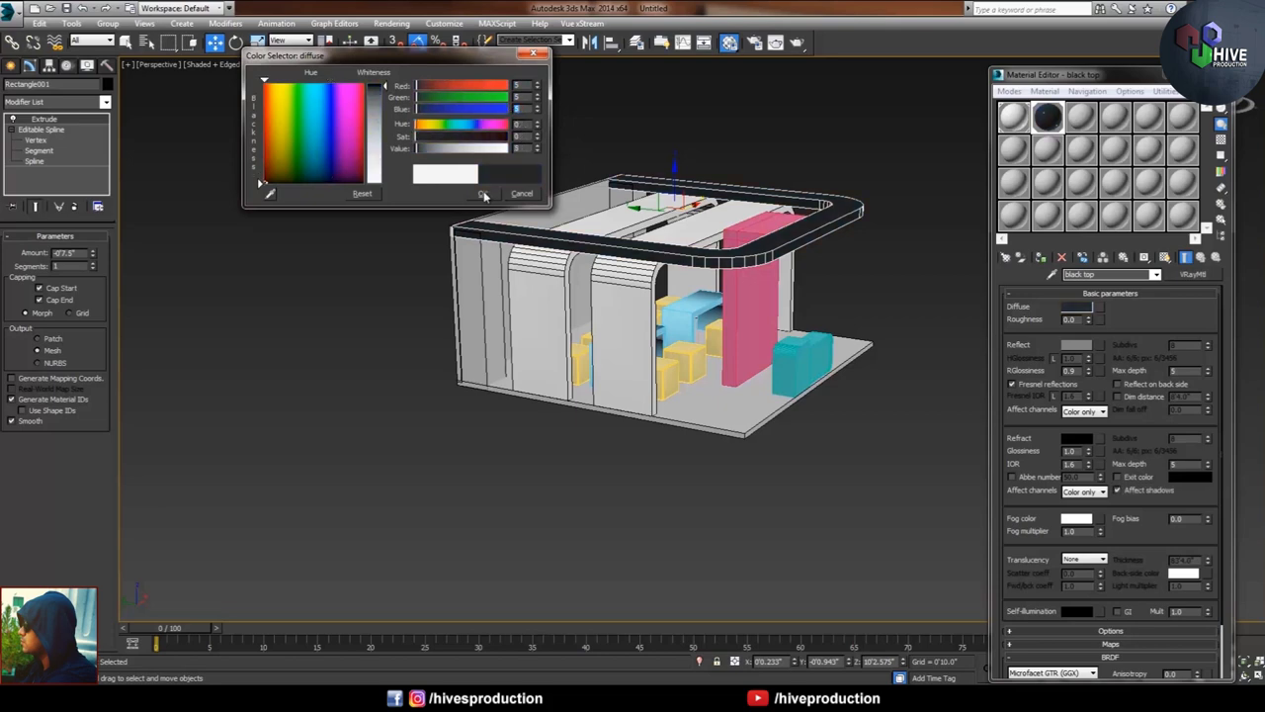
pyautogui.click(483, 195)
# Assign the "black top" material to the tall pink panel behind the front counters.
pyautogui.click(575, 417)
pyautogui.keyDown('alt'); pyautogui.moveTo(575, 417); pyautogui.dragTo(559, 376, button='middle'); pyautogui.keyUp('alt')
pyautogui.click(653, 289)
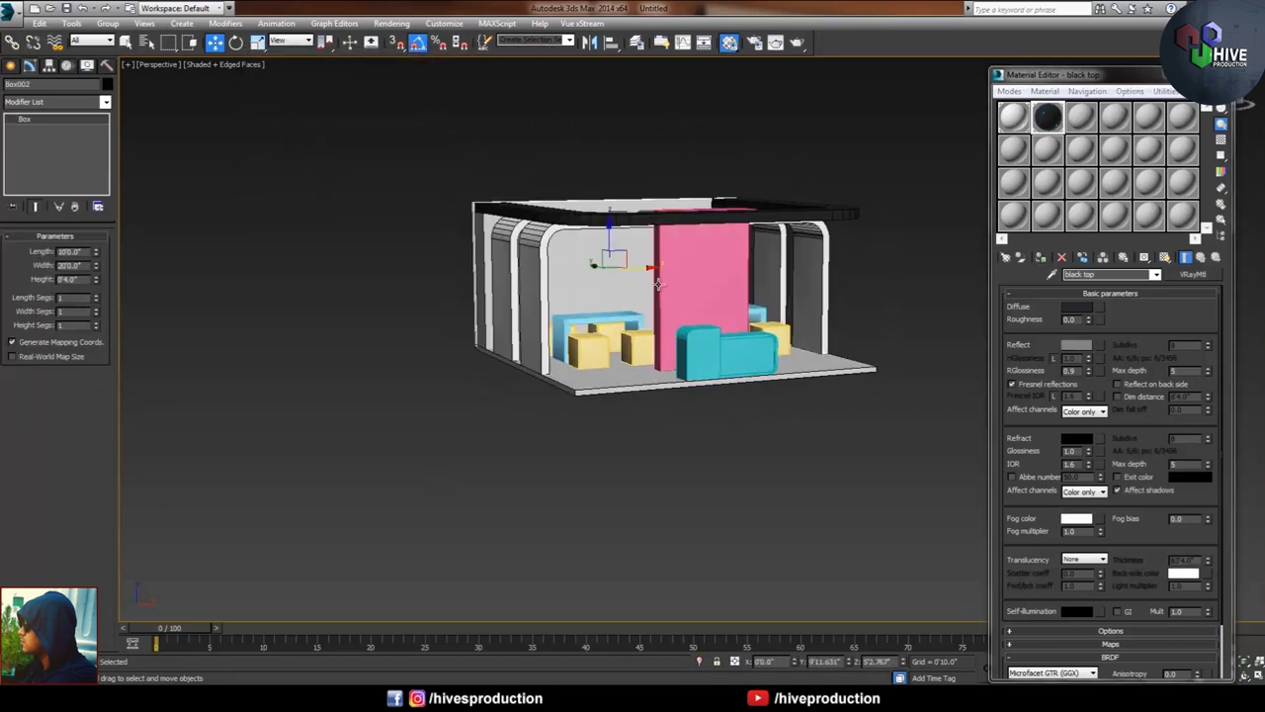
pyautogui.click(678, 285)
pyautogui.click(1040, 258)
pyautogui.click(832, 481)
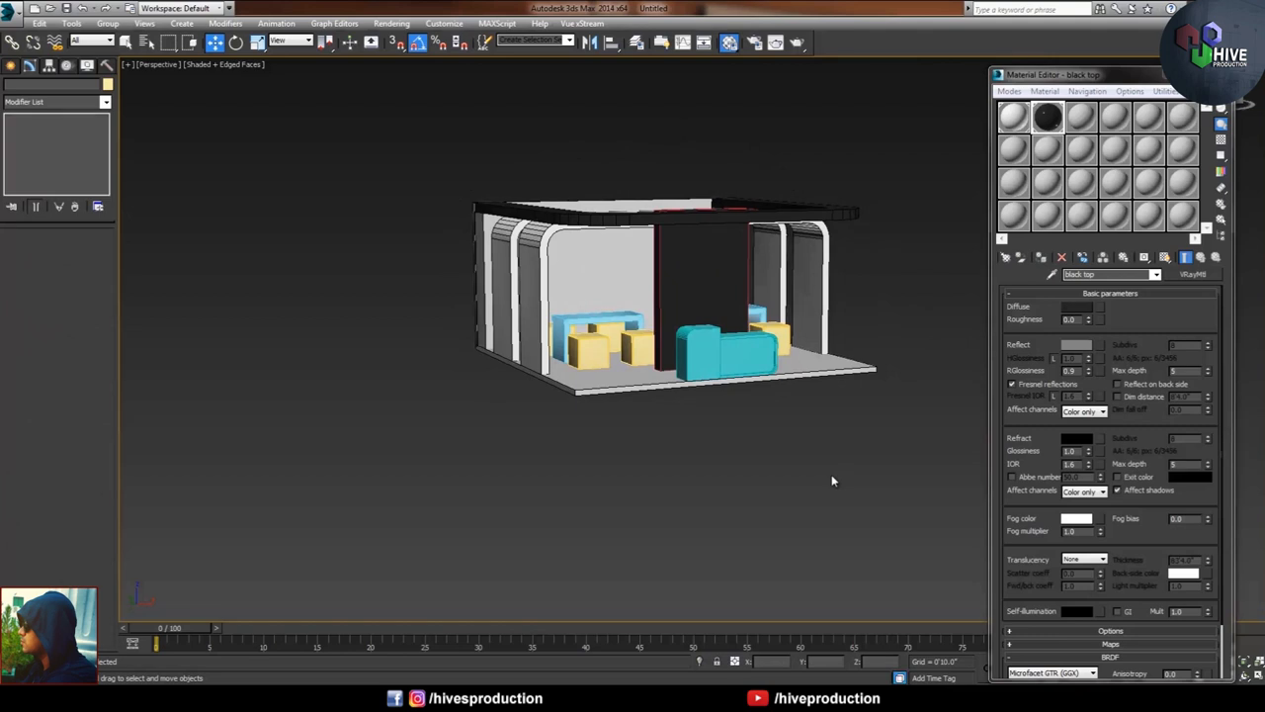
# Assign the "black top" material to both teal counters at the front of the stall.
pyautogui.keyDown('alt'); pyautogui.moveTo(727, 361); pyautogui.dragTo(685, 372, button='middle'); pyautogui.keyUp('alt')
pyautogui.scroll(3, 685, 373)
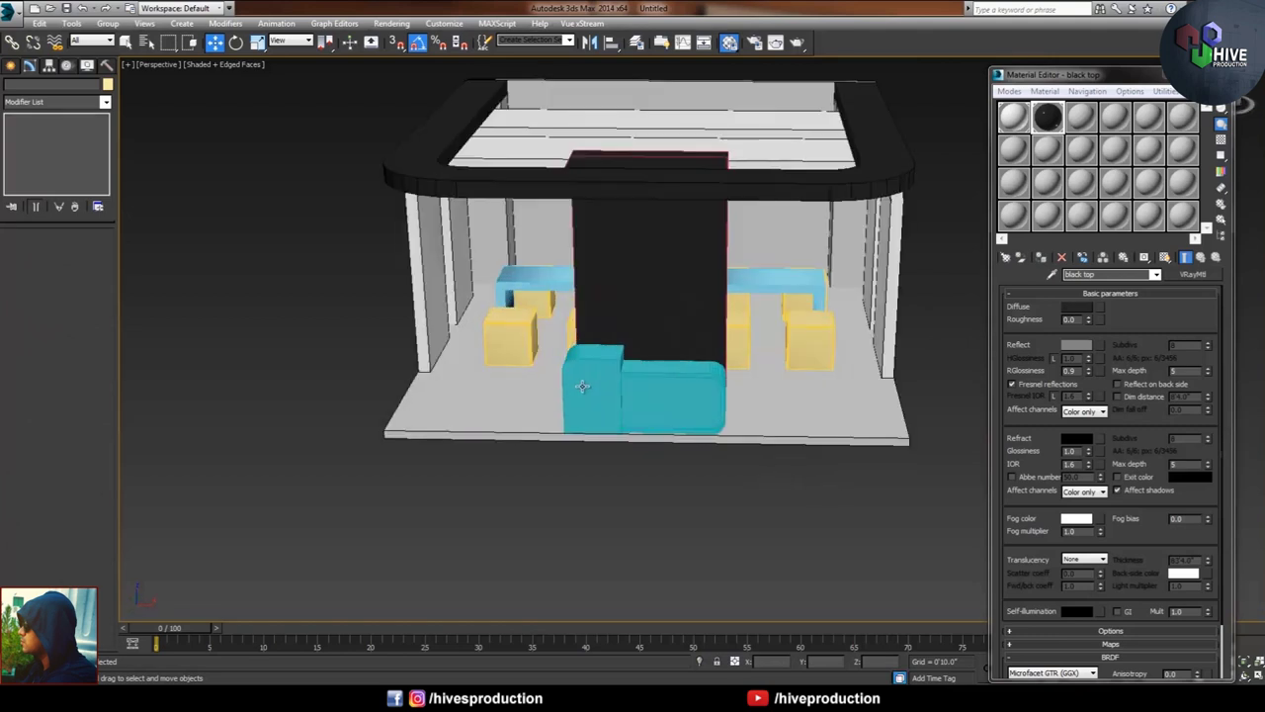
pyautogui.click(583, 388)
pyautogui.click(1040, 258)
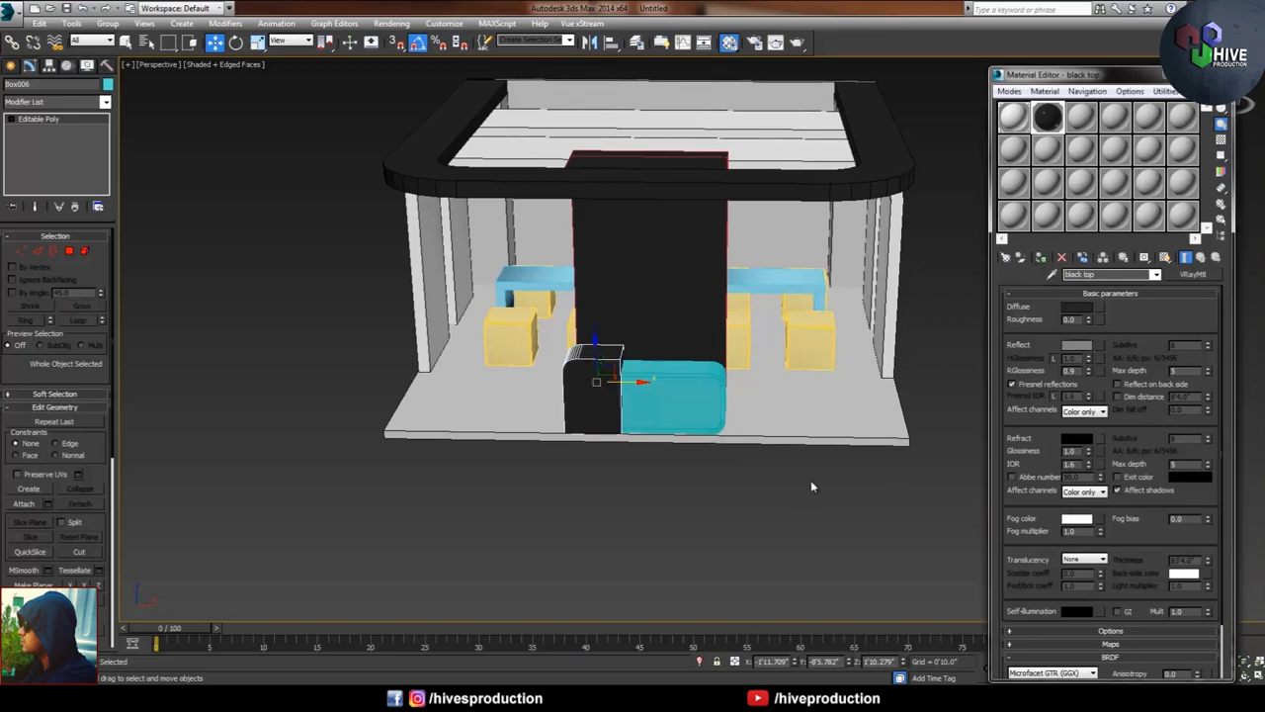
pyautogui.click(710, 407)
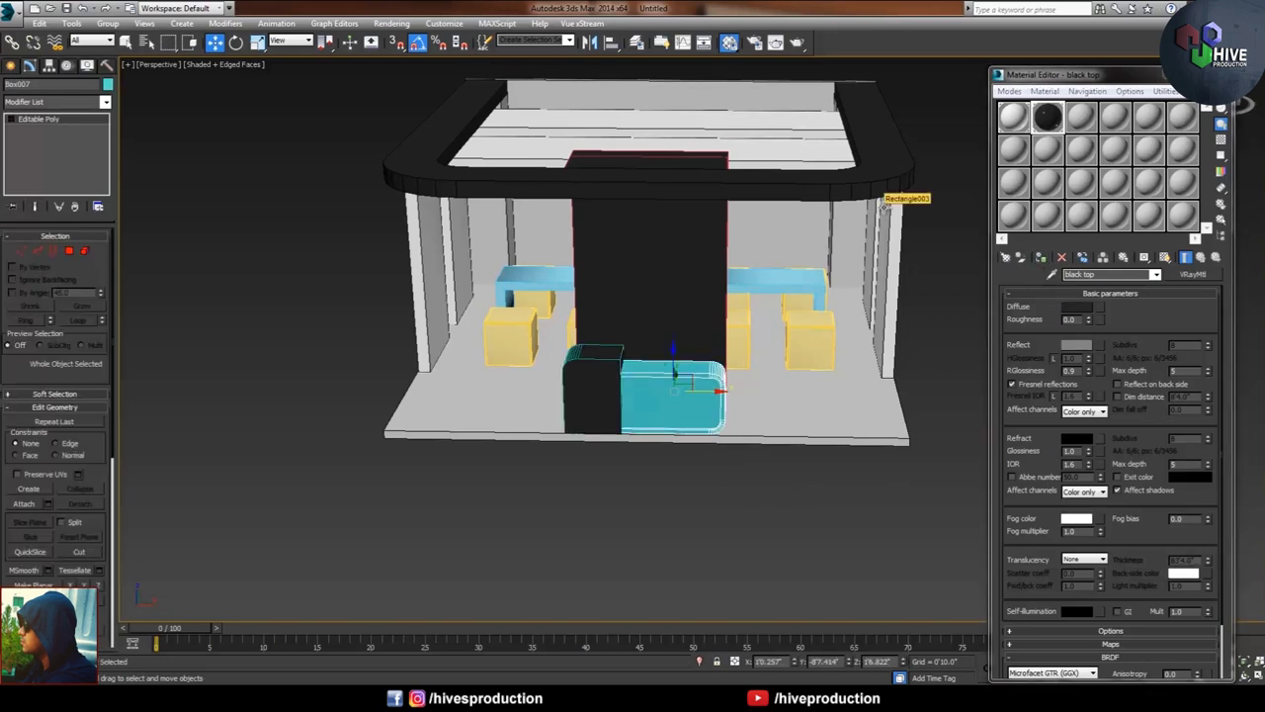
pyautogui.keyDown('alt'); pyautogui.moveTo(701, 416); pyautogui.dragTo(742, 400, button='middle'); pyautogui.keyUp('alt')
pyautogui.scroll(5, 741, 400)
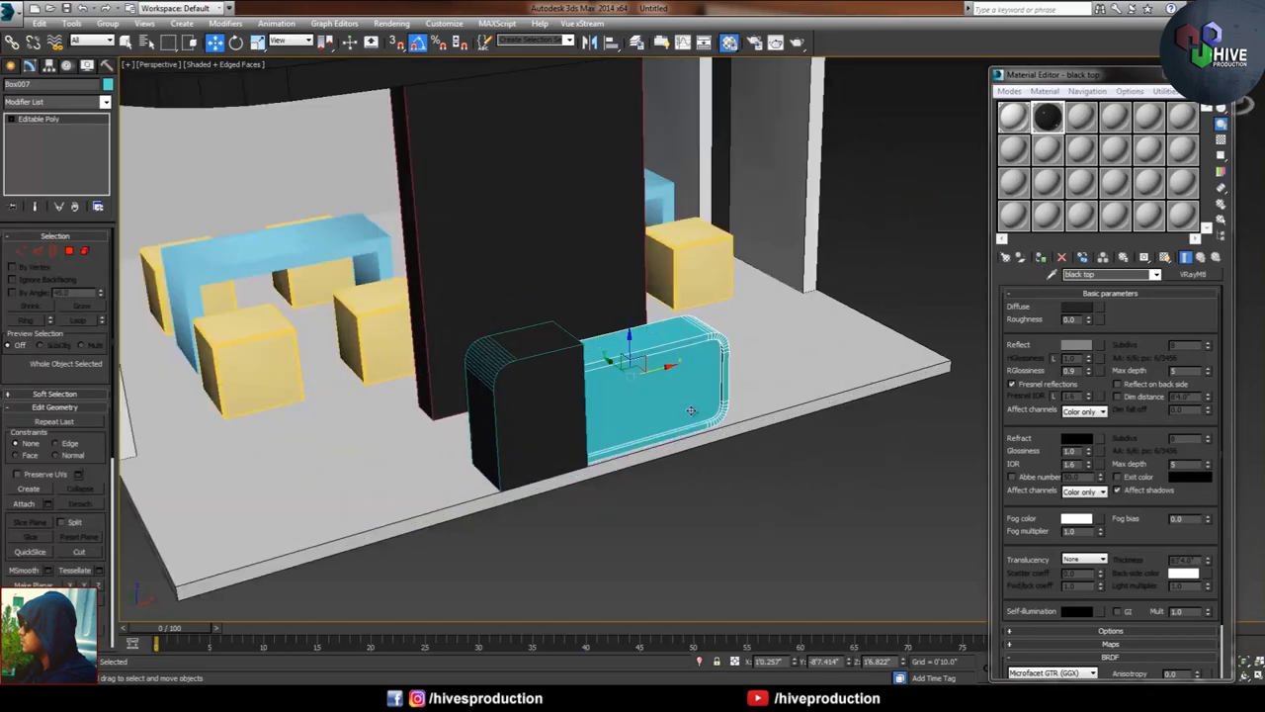
pyautogui.click(1040, 258)
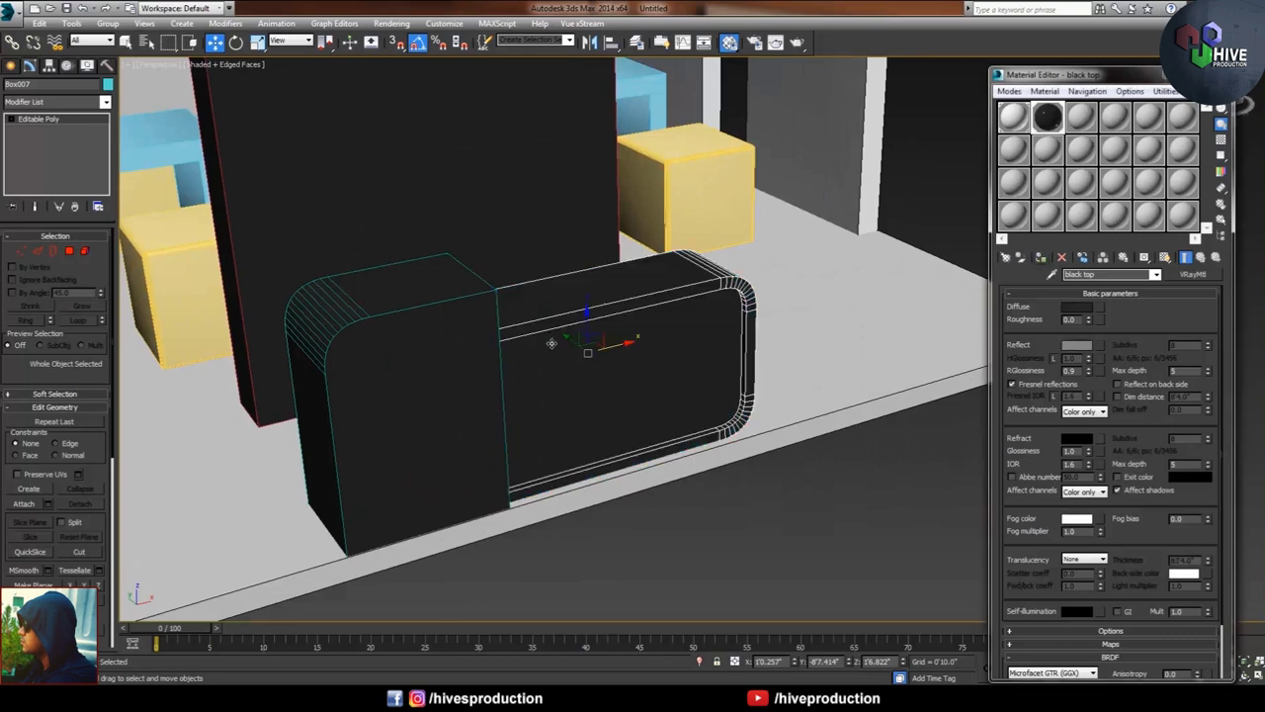
# Select the low counter's inset front face and create a VRay2SidedMtl in the last sample slot with a VRayMtl as its front material.
pyautogui.click(69, 251)
pyautogui.click(612, 320)
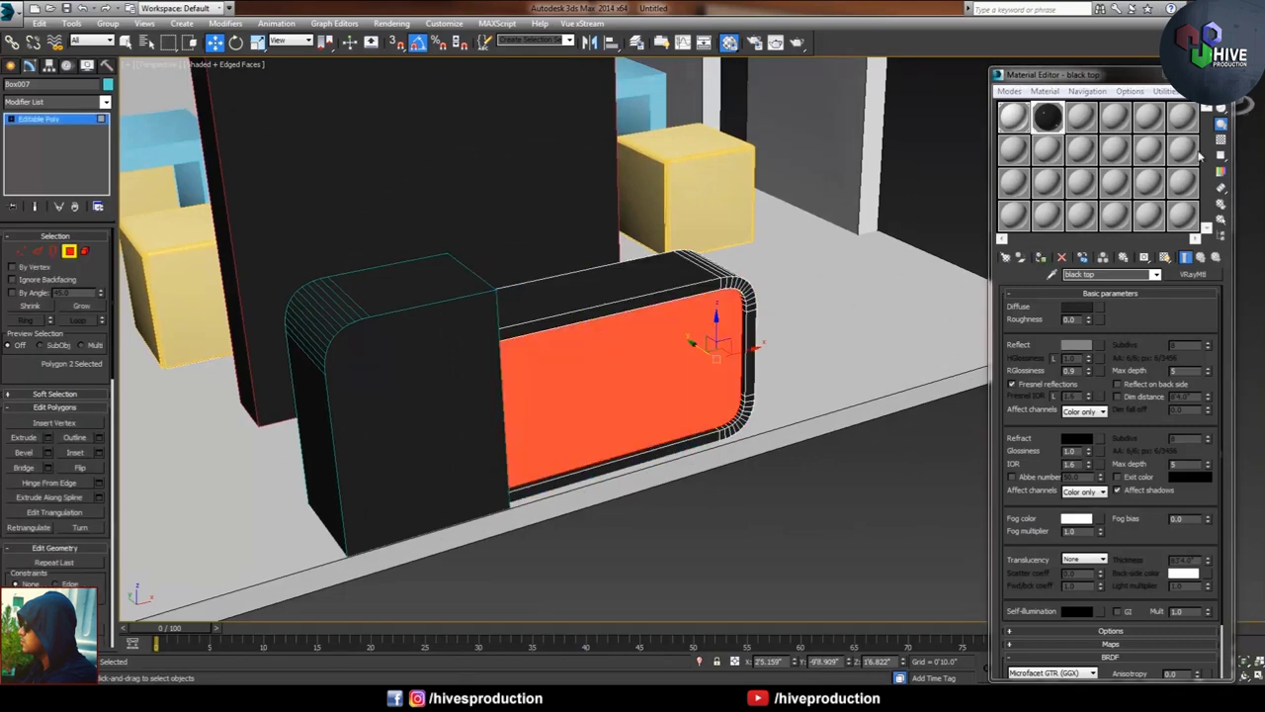
pyautogui.click(1183, 216)
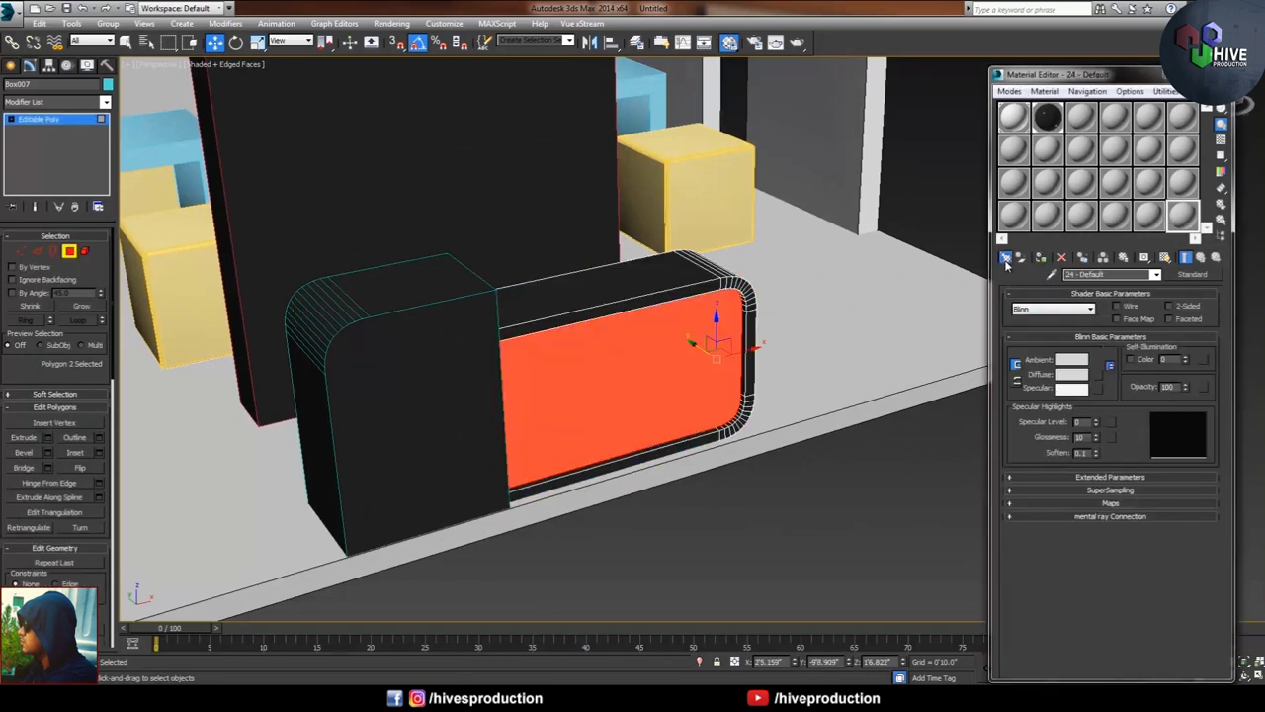
pyautogui.click(1006, 258)
pyautogui.doubleClick(600, 324)
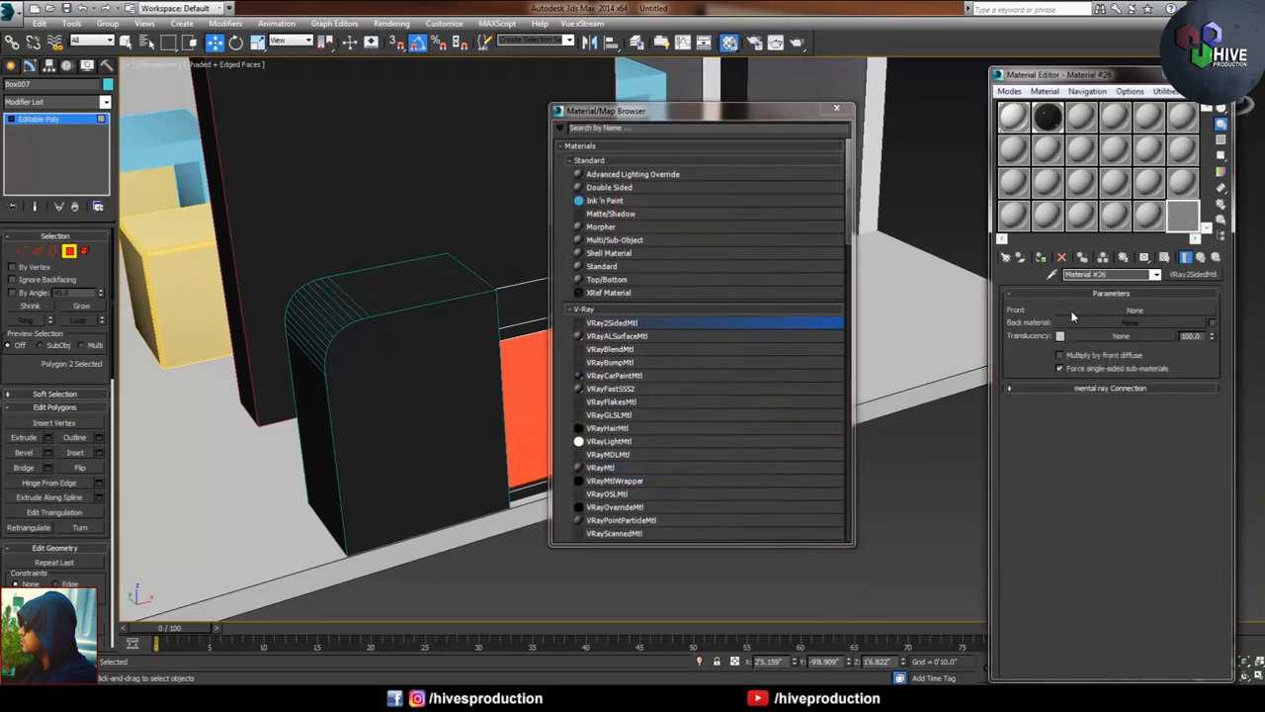
pyautogui.doubleClick(600, 467)
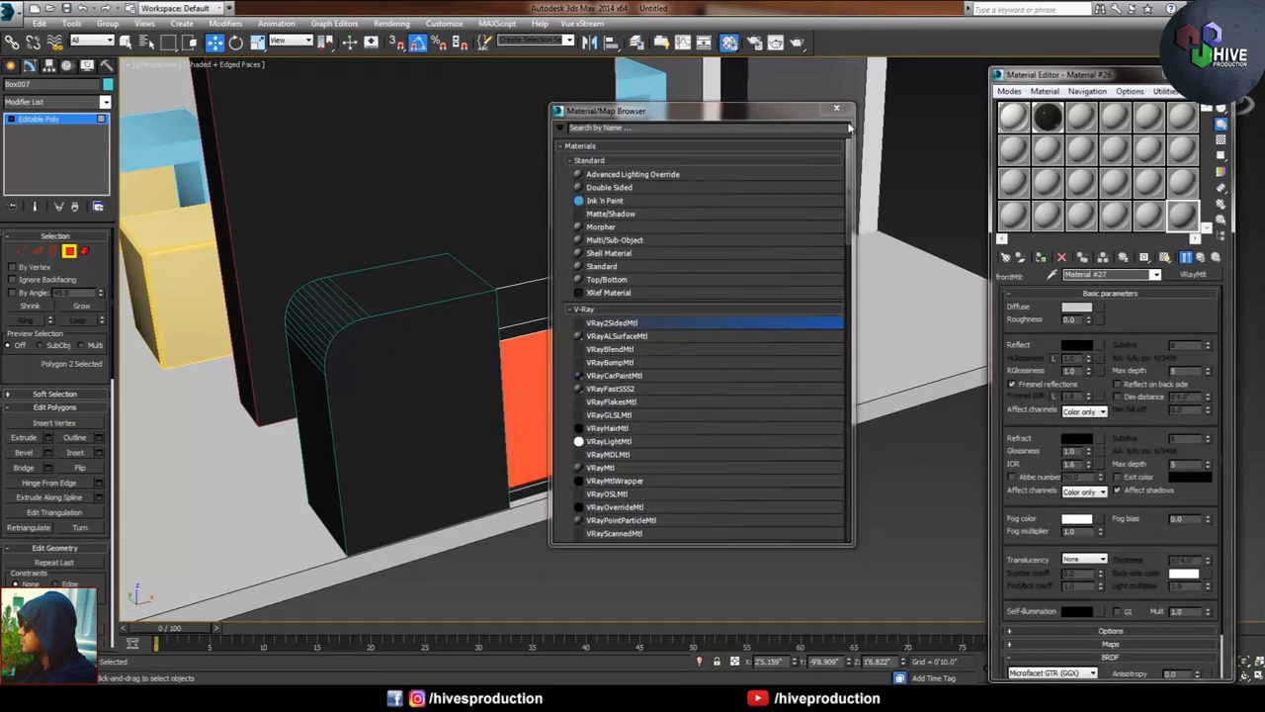
# Set the front material's diffuse colour to pale cream and assign the two-sided material to the counter's front face.
pyautogui.click(1075, 308)
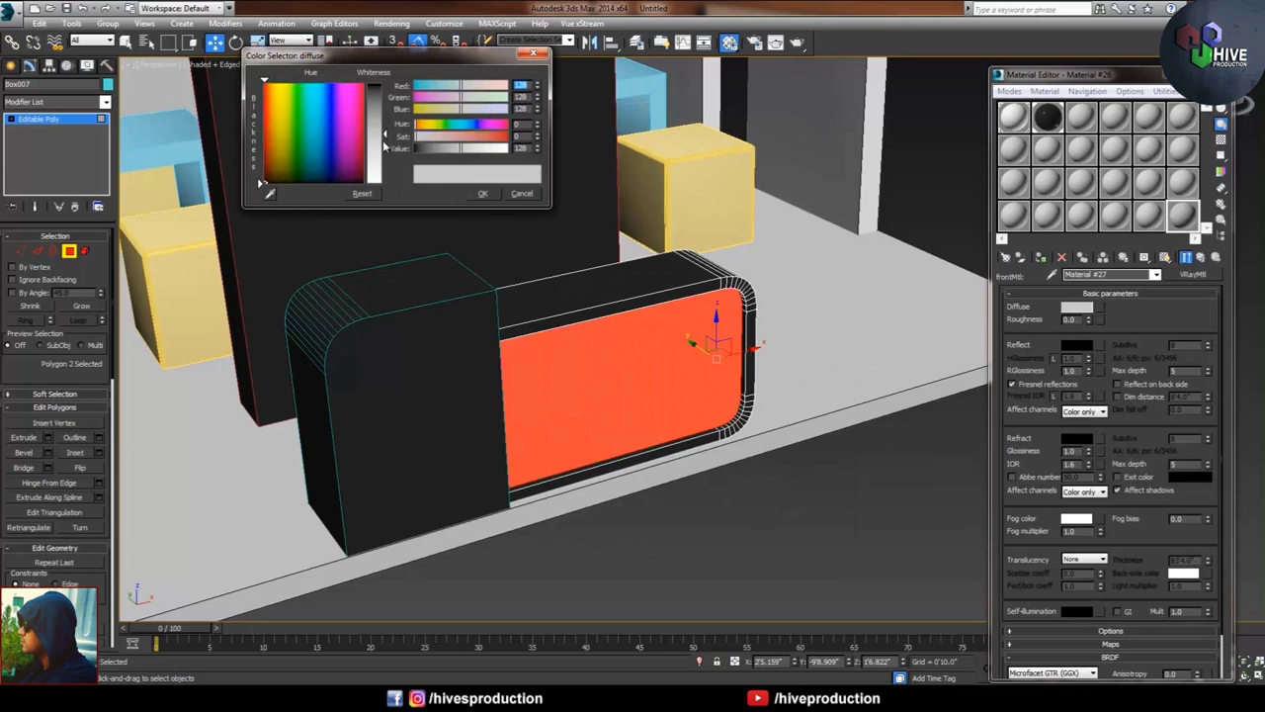
pyautogui.moveTo(387, 137); pyautogui.dragTo(386, 183)
pyautogui.click(483, 109)
pyautogui.click(483, 194)
pyautogui.click(1041, 258)
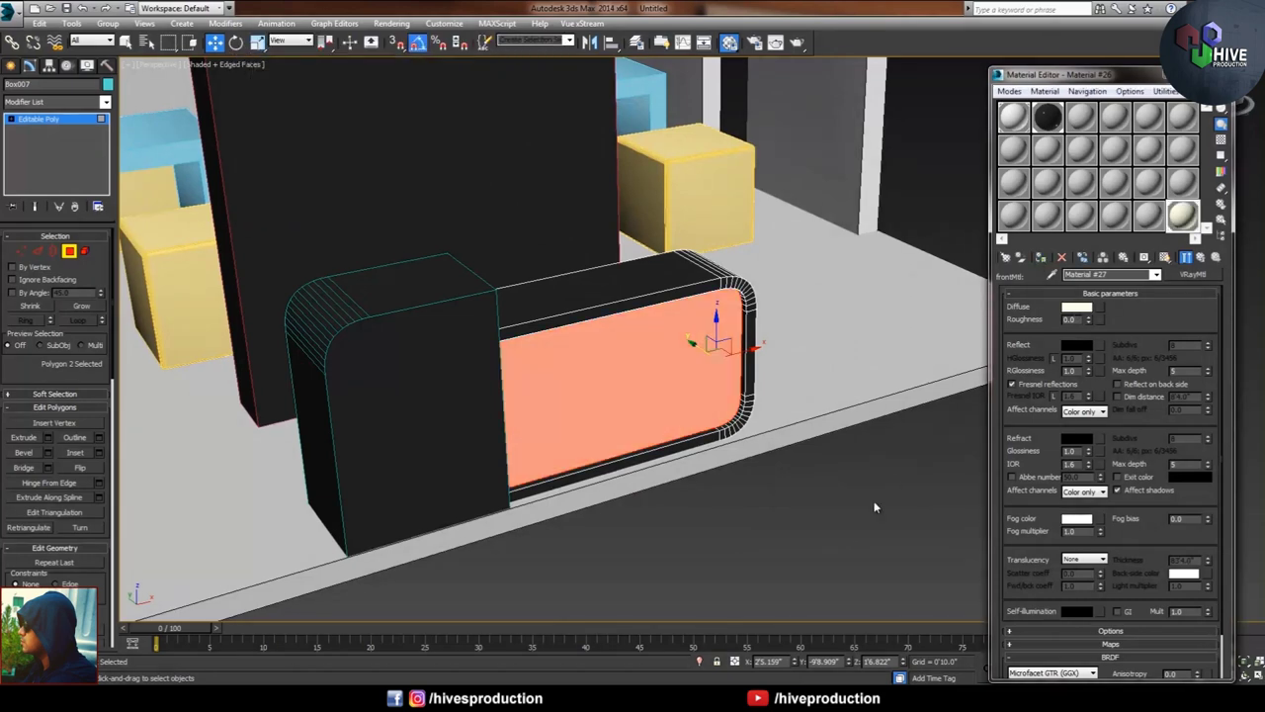
pyautogui.click(891, 479)
# Create a VRayMtl in the third sample slot with the bitmap 1-fine-wood-seamlessw.jpg as its diffuse map.
pyautogui.scroll(-5, 709, 464)
pyautogui.keyDown('alt'); pyautogui.moveTo(710, 464); pyautogui.dragTo(748, 456, button='middle'); pyautogui.keyUp('alt')
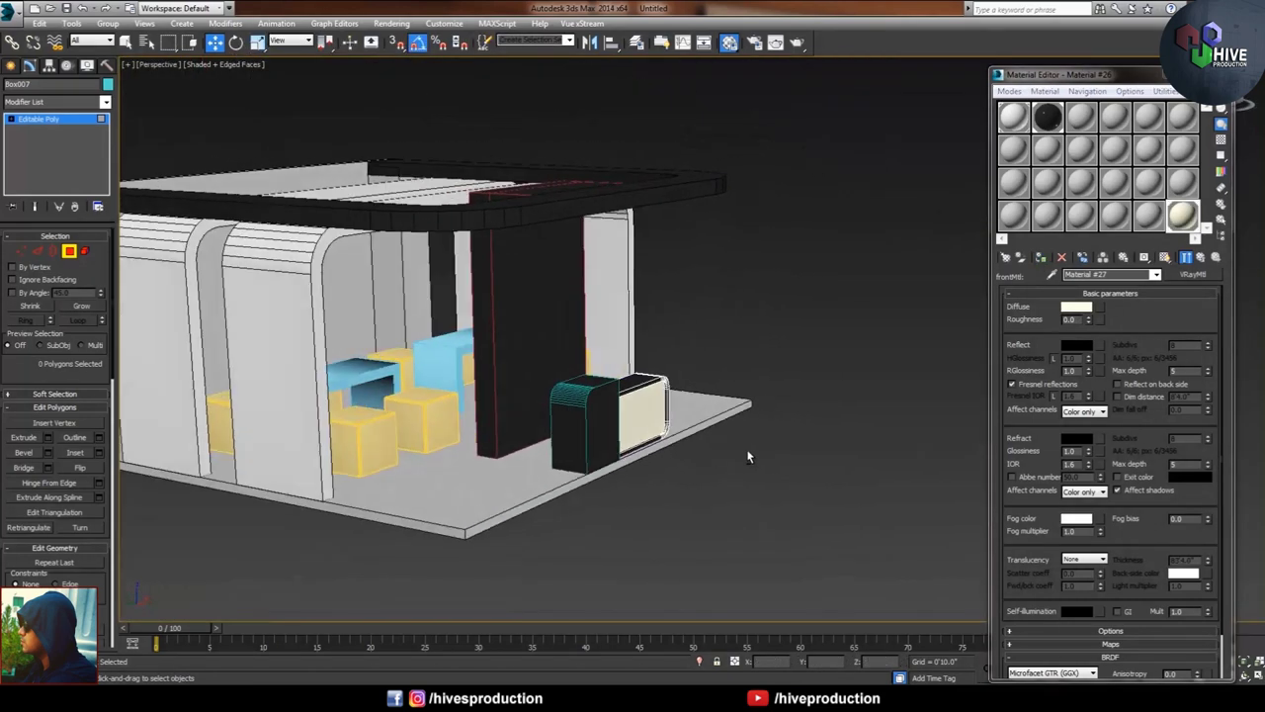
pyautogui.click(1081, 117)
pyautogui.click(1192, 274)
pyautogui.doubleClick(611, 469)
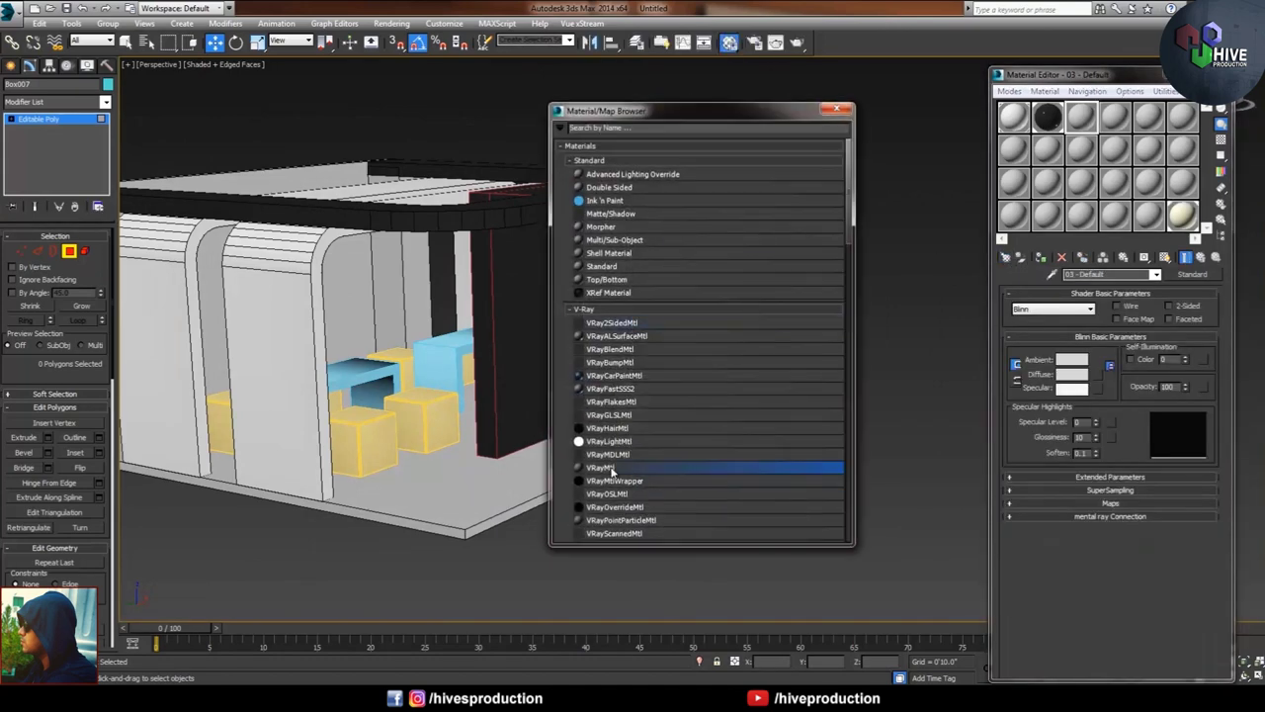
pyautogui.click(1097, 307)
pyautogui.doubleClick(633, 174)
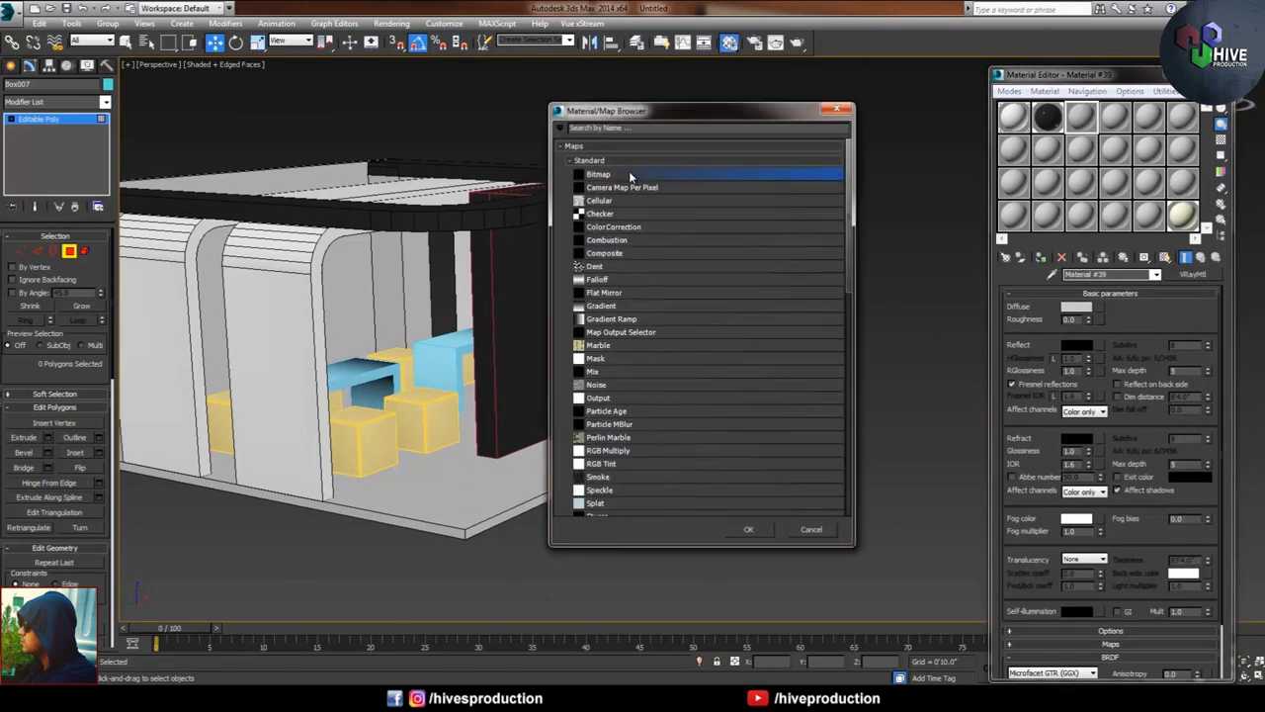
pyautogui.click(178, 120)
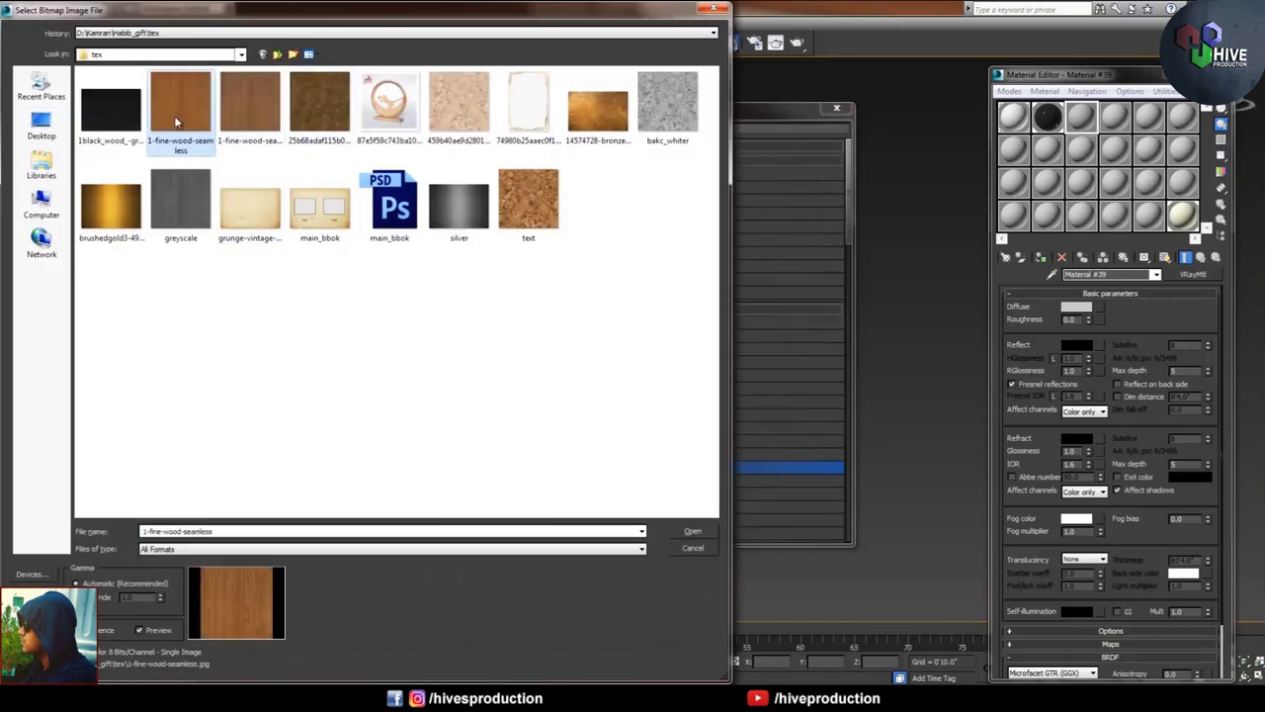
pyautogui.doubleClick(230, 108)
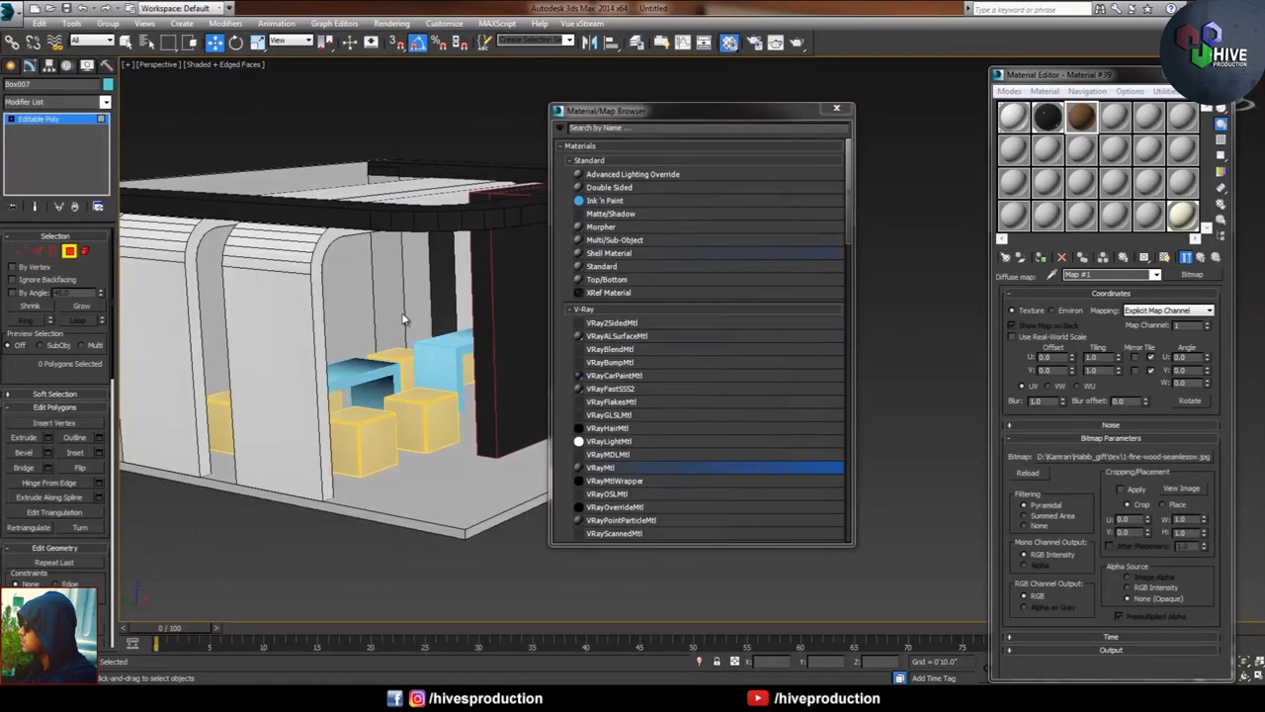
# Assign the wood material to both blue tables, isolate them, and show the wood texture in the viewport.
pyautogui.click(66, 255)
pyautogui.click(363, 368)
pyautogui.keyDown('ctrl'); pyautogui.click(426, 373); pyautogui.keyUp('ctrl')
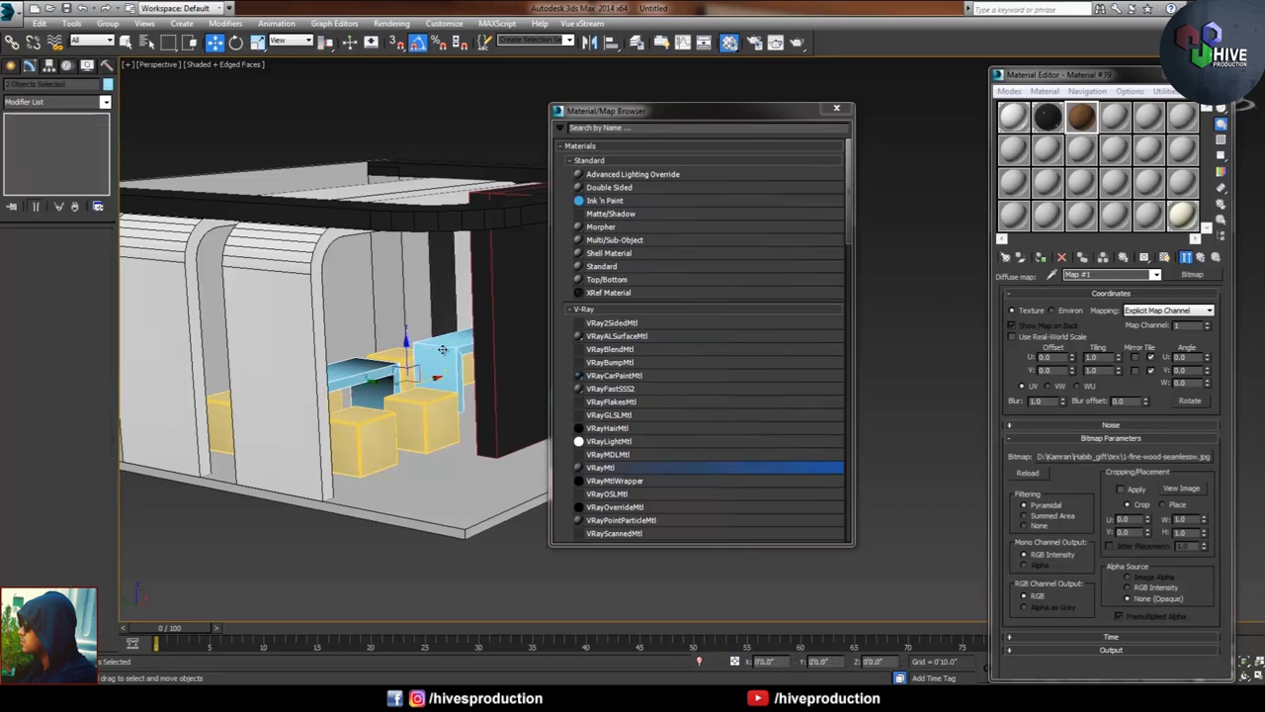
pyautogui.click(1041, 257)
pyautogui.click(396, 371)
pyautogui.hotkey('alt', 'q')
pyautogui.click(836, 108)
pyautogui.click(870, 184)
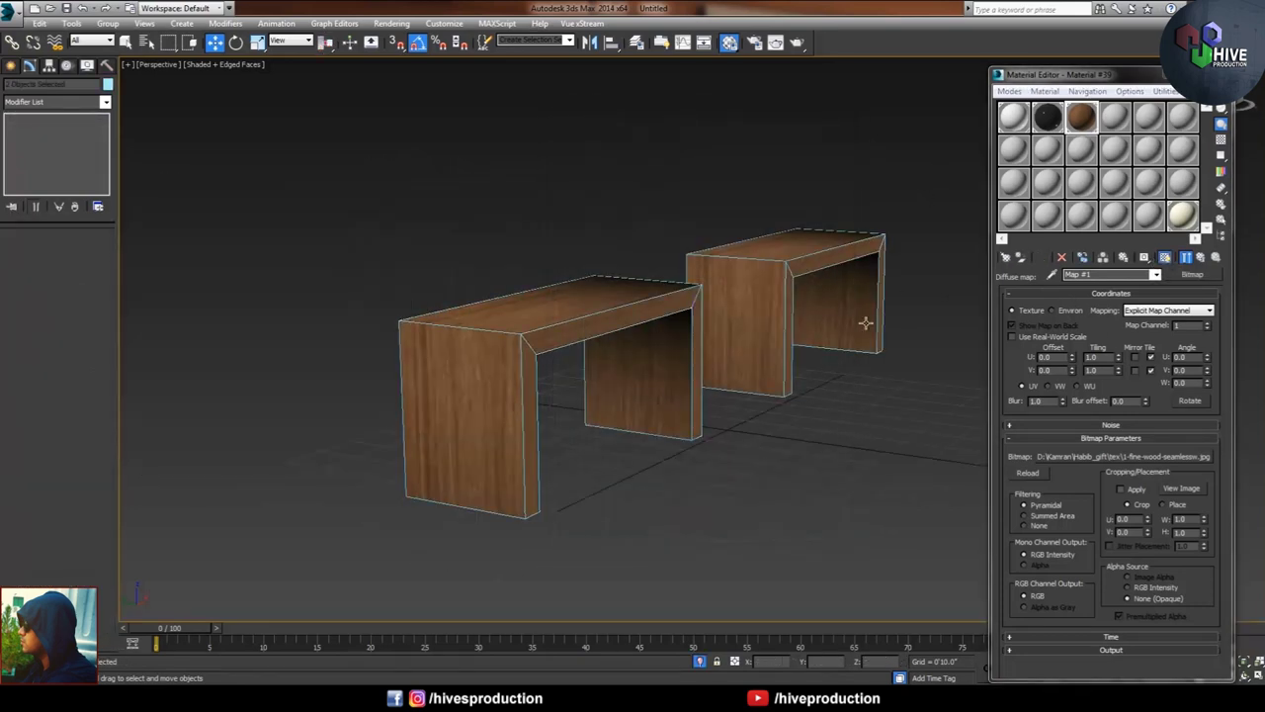
# Add a UVW Map modifier to the nearer table and set its mapping type to Box.
pyautogui.keyDown('alt'); pyautogui.moveTo(864, 322); pyautogui.dragTo(788, 443, button='middle'); pyautogui.keyUp('alt')
pyautogui.moveTo(635, 395); pyautogui.dragTo(633, 346, button='middle')
pyautogui.scroll(-5, 567, 463)
pyautogui.scroll(4, 567, 462)
pyautogui.click(341, 473)
pyautogui.click(47, 101)
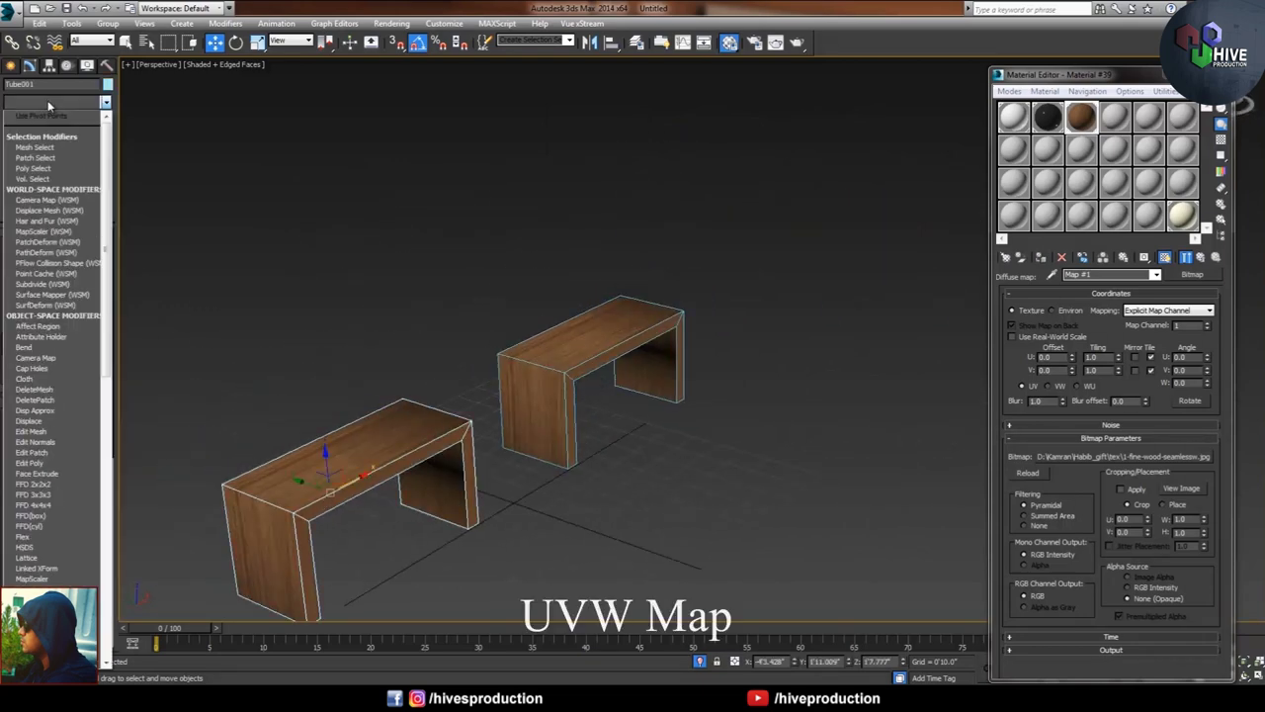
pyautogui.scroll(-5, 54, 358)
pyautogui.click(45, 541)
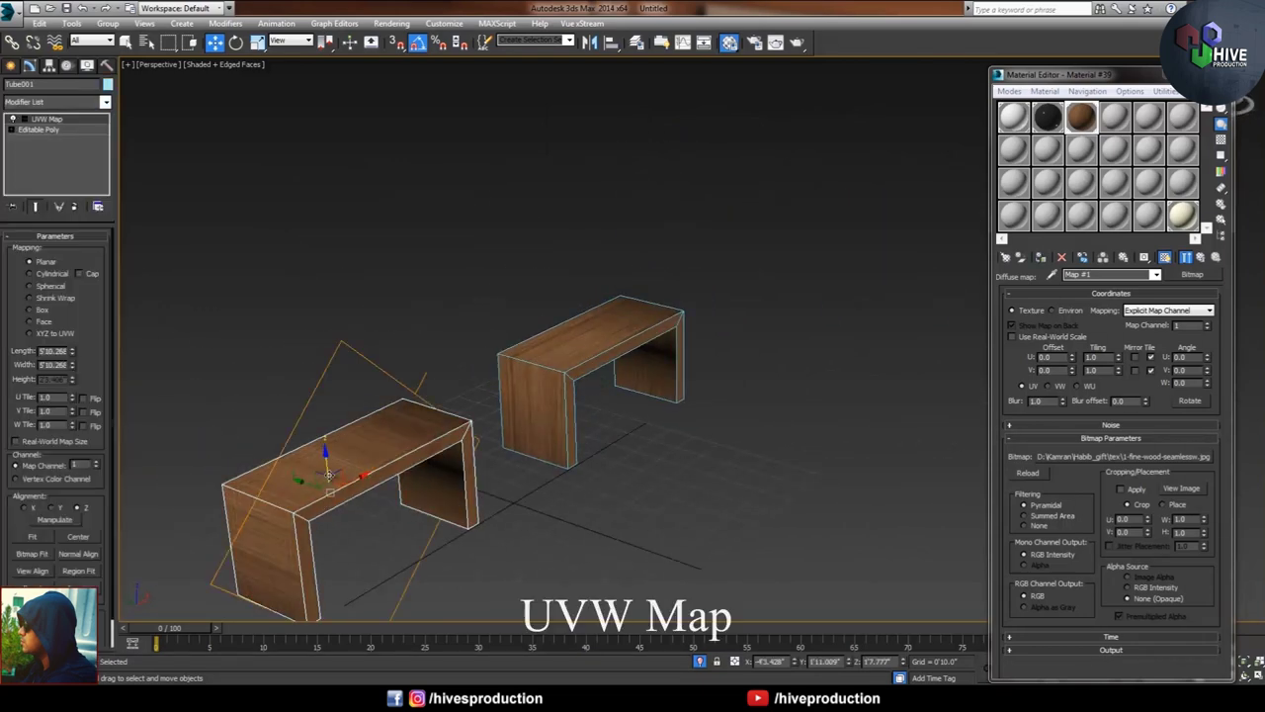
pyautogui.moveTo(329, 480); pyautogui.dragTo(408, 412, button='middle')
pyautogui.click(30, 310)
pyautogui.moveTo(396, 368)
pyautogui.keyDown('alt'); pyautogui.mouseDown(button='middle')
pyautogui.moveTo(415, 361)
pyautogui.moveTo(385, 362)
pyautogui.mouseUp(button='middle'); pyautogui.keyUp('alt')
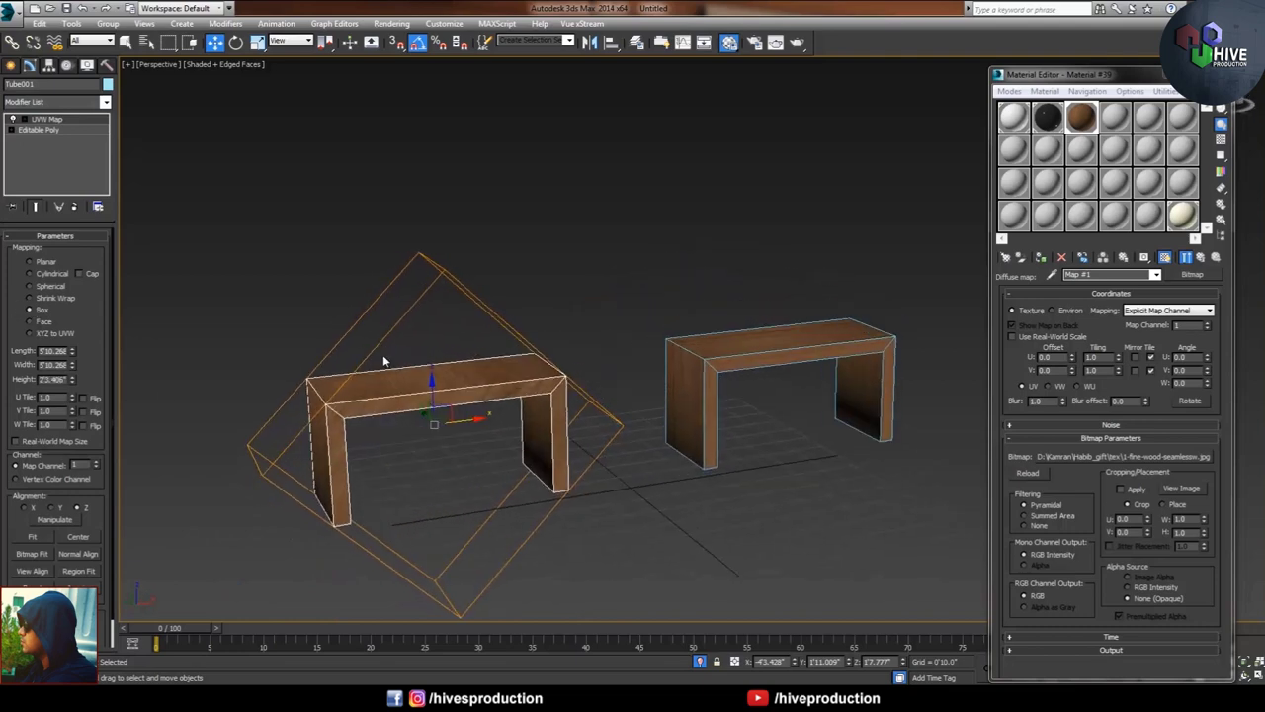
# Rotate the UVW Map gizmo so the mapping box lines up with the table's sides.
pyautogui.press('e')
pyautogui.moveTo(408, 398); pyautogui.dragTo(431, 387)
pyautogui.hotkey('ctrl', 'z')
pyautogui.click(25, 119)
pyautogui.click(50, 129)
pyautogui.moveTo(412, 409); pyautogui.dragTo(445, 403)
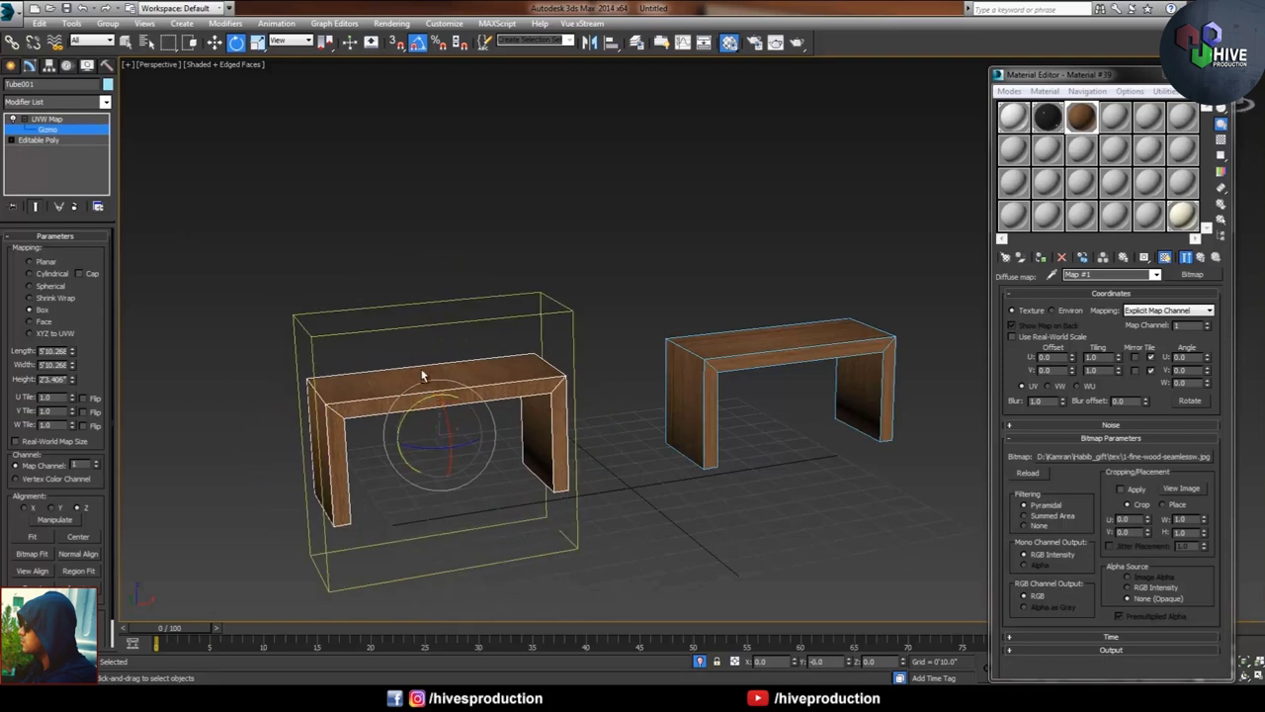
# Reduce the mapping box's width to about 2'4" and increase its length and height to stretch the wood grain.
pyautogui.keyDown('alt'); pyautogui.moveTo(445, 402); pyautogui.dragTo(485, 444, button='middle'); pyautogui.keyUp('alt')
pyautogui.moveTo(77, 365); pyautogui.dragTo(79, 400)
pyautogui.moveTo(70, 351); pyautogui.dragTo(65, 324)
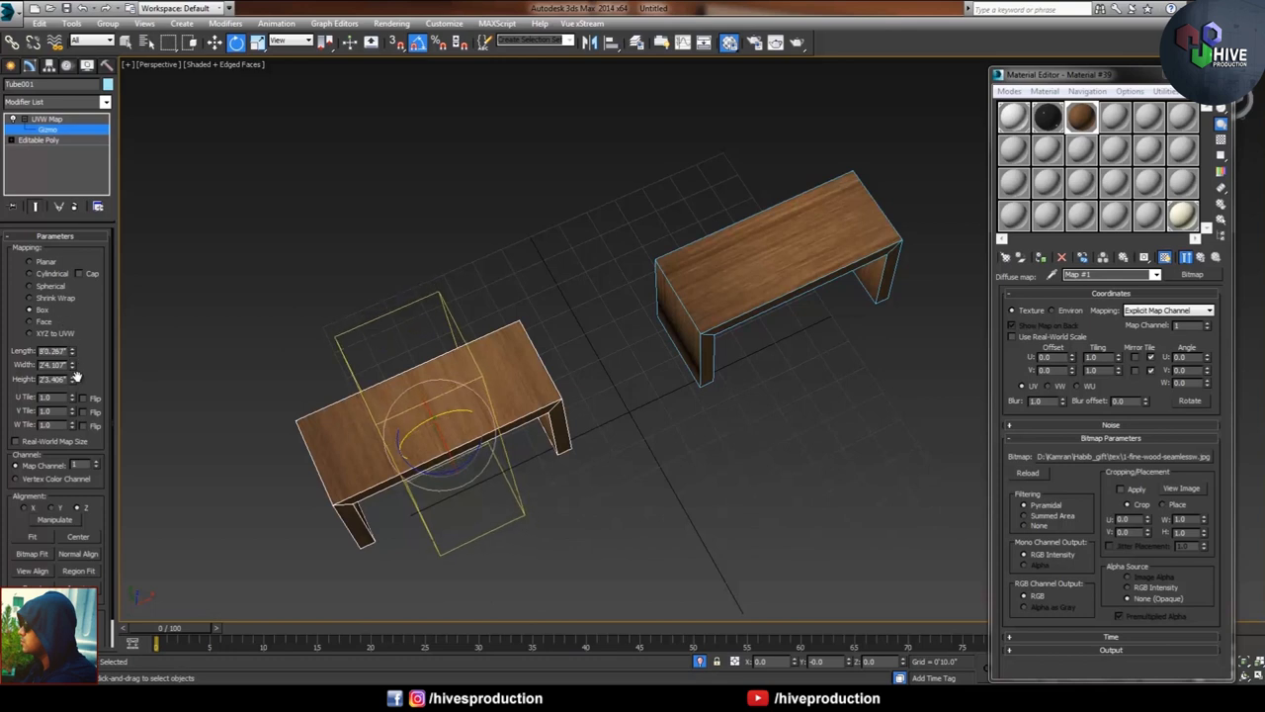
pyautogui.moveTo(72, 383); pyautogui.dragTo(72, 354)
# Copy the UVW Map modifier from the adjusted table and paste it onto the other table.
pyautogui.rightClick(52, 120)
pyautogui.click(79, 173)
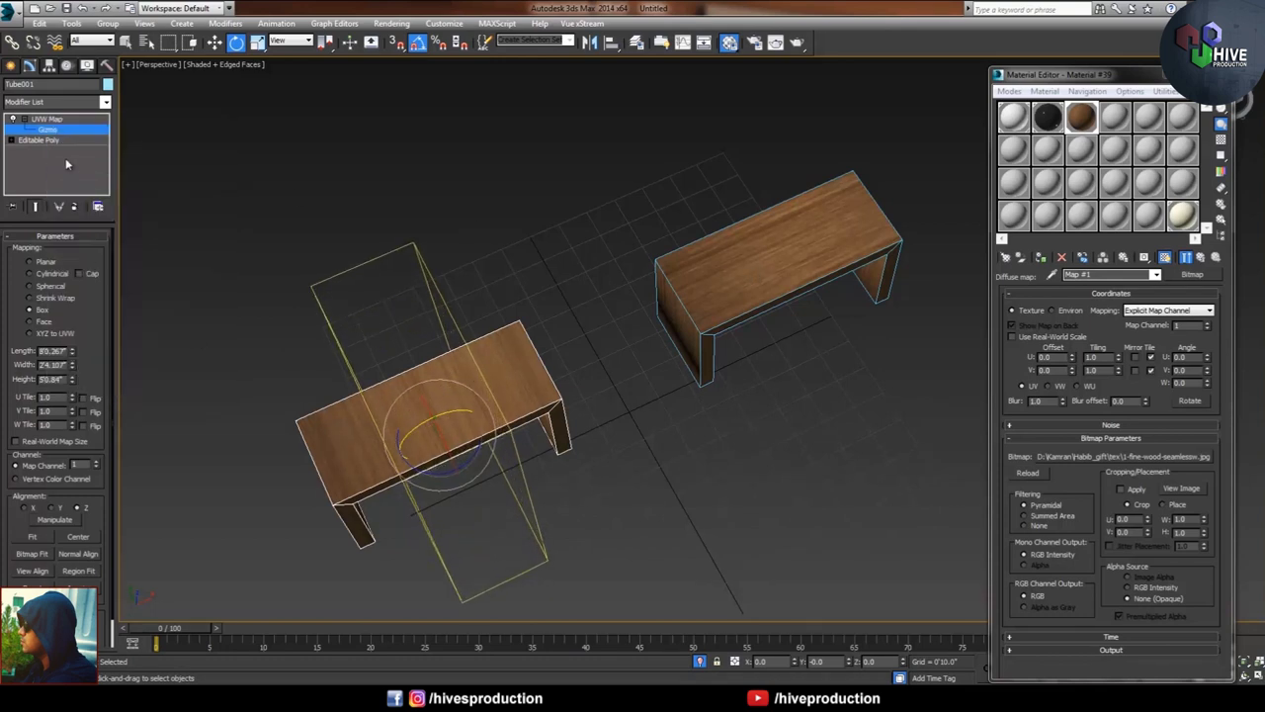
pyautogui.click(777, 252)
pyautogui.rightClick(71, 121)
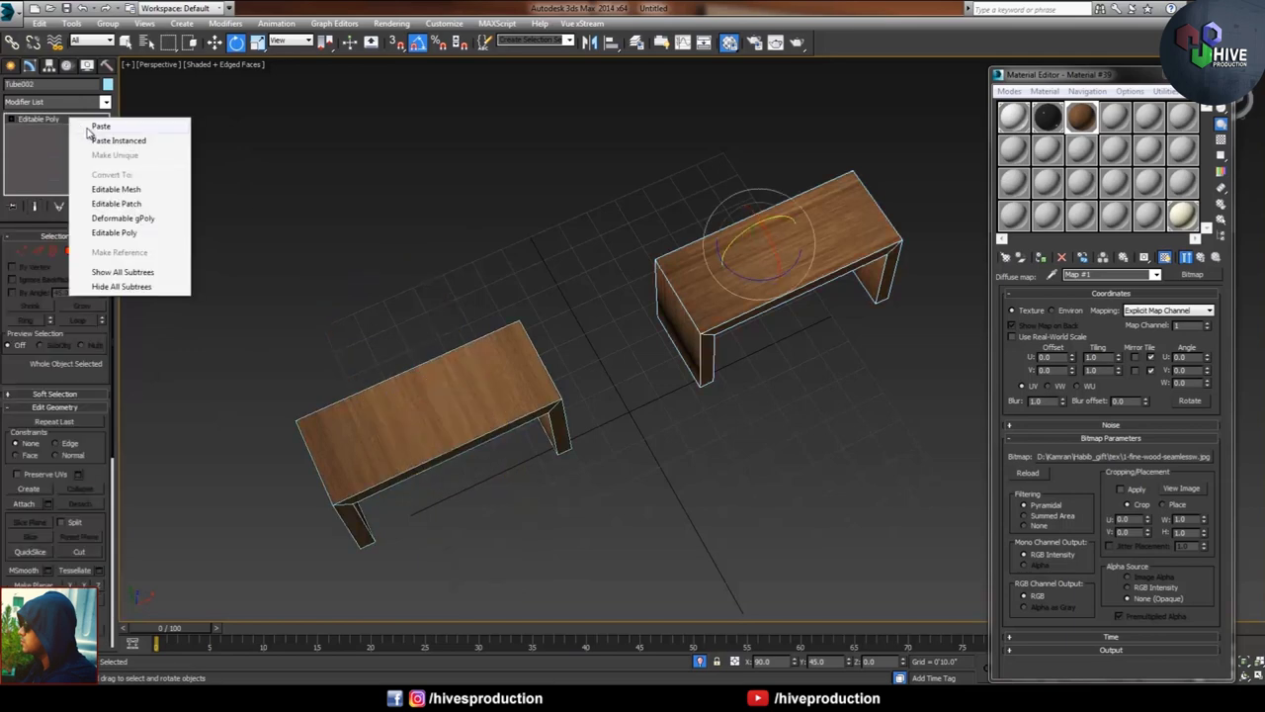
pyautogui.click(89, 129)
pyautogui.click(658, 328)
# Set the wood material's reflection colour to grey and its reflection glossiness to 0.9, checking the enlarged sample preview.
pyautogui.keyDown('alt'); pyautogui.moveTo(658, 327); pyautogui.dragTo(704, 389, button='middle'); pyautogui.keyUp('alt')
pyautogui.scroll(3, 663, 267)
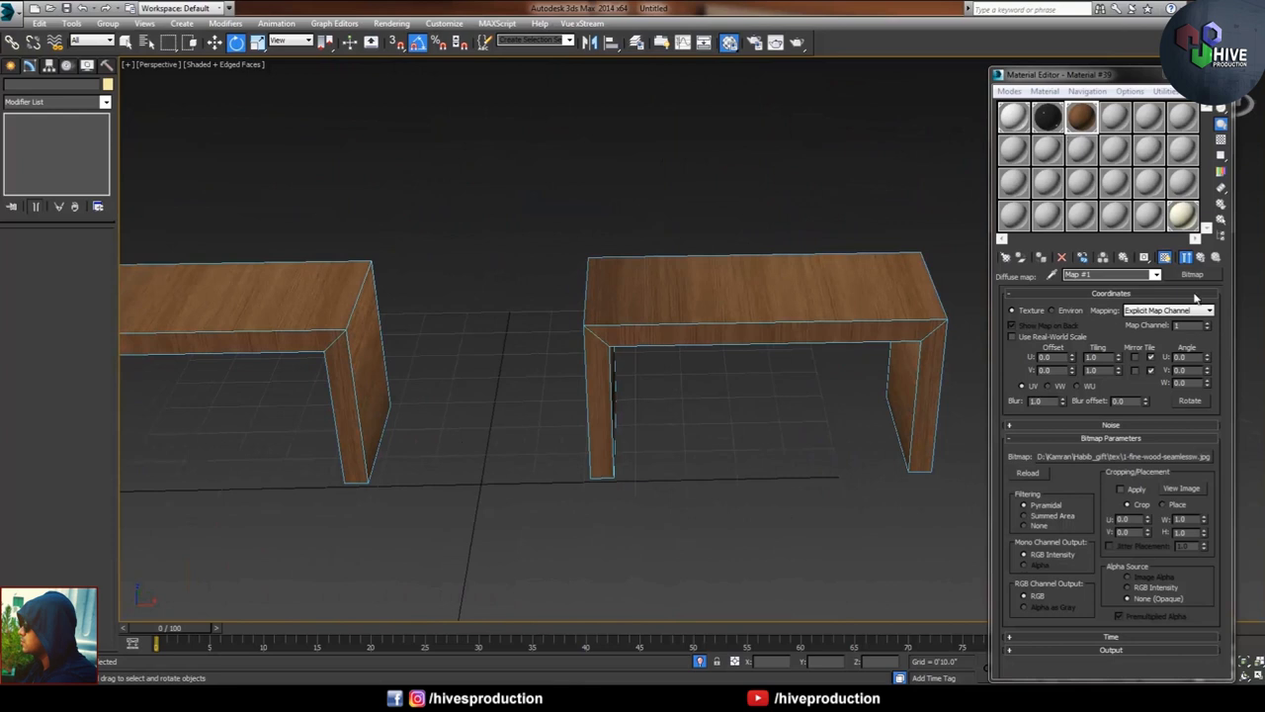
pyautogui.click(1201, 257)
pyautogui.doubleClick(1082, 116)
pyautogui.click(1077, 345)
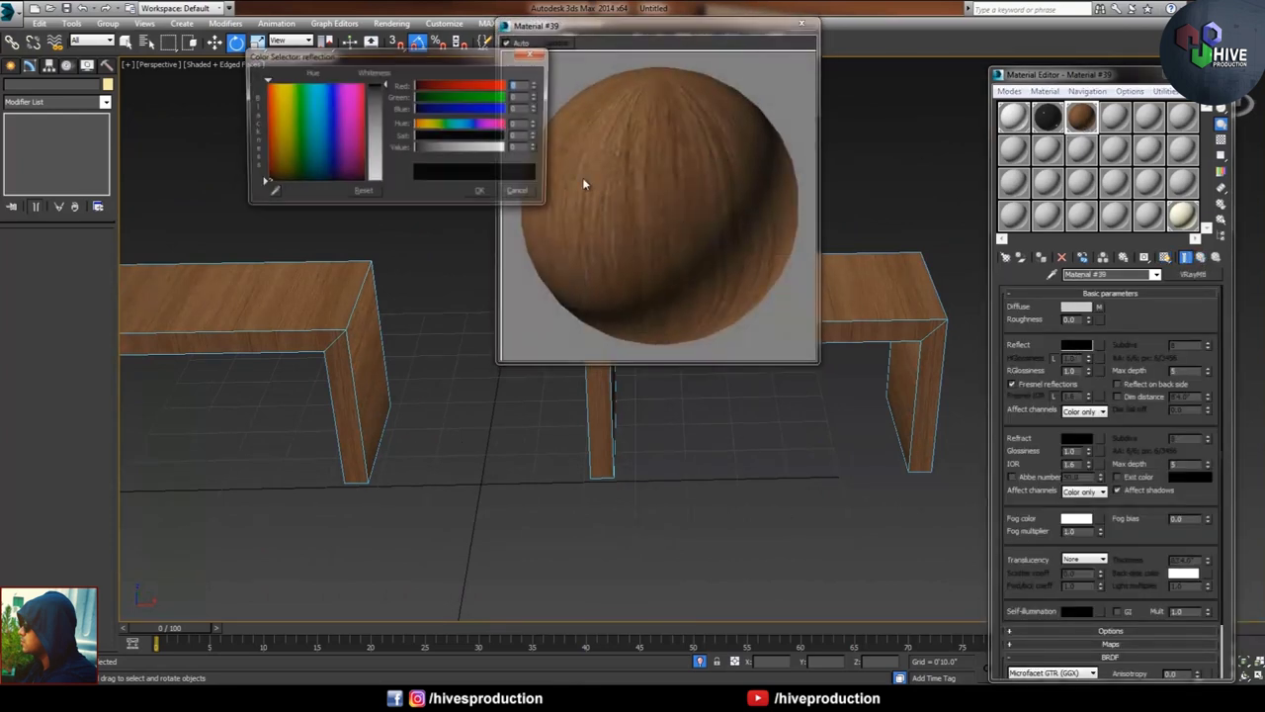
pyautogui.moveTo(385, 100); pyautogui.dragTo(385, 139)
pyautogui.click(480, 192)
pyautogui.click(1069, 372)
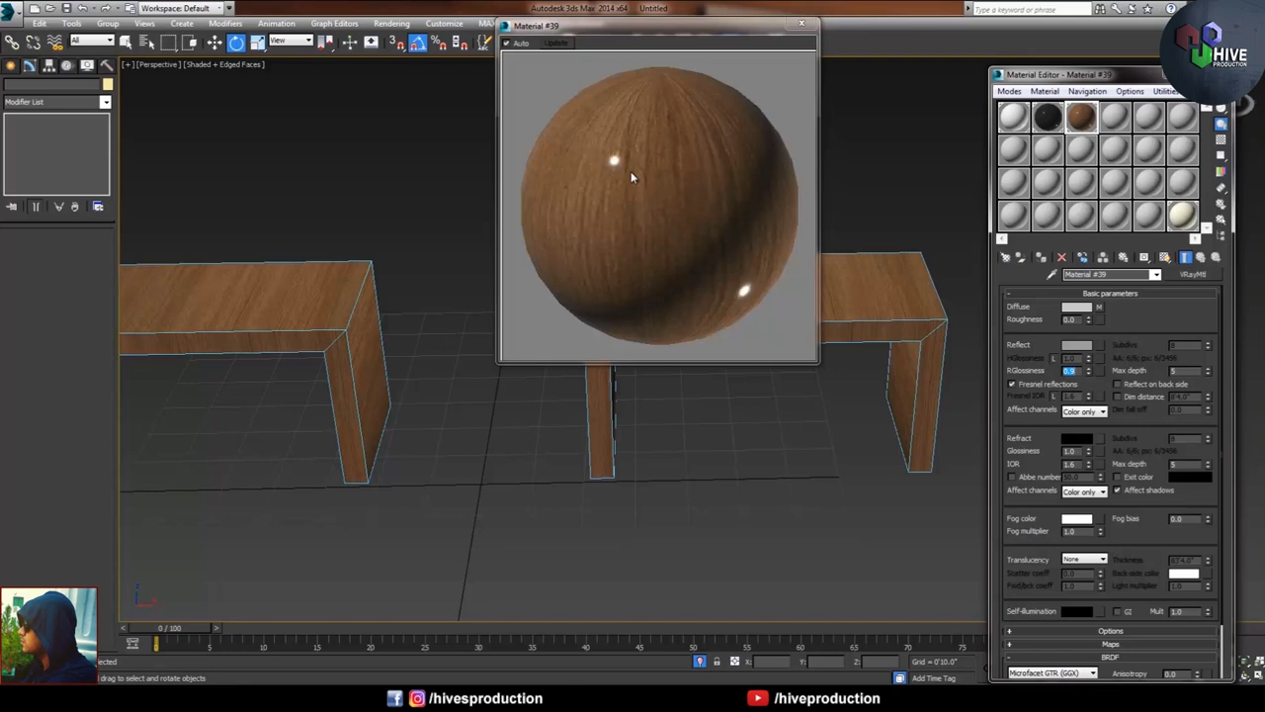
pyautogui.click(801, 23)
# Exit isolation and select the two yellow cube seats beside the nearer table.
pyautogui.scroll(-3, 521, 379)
pyautogui.rightClick(561, 363)
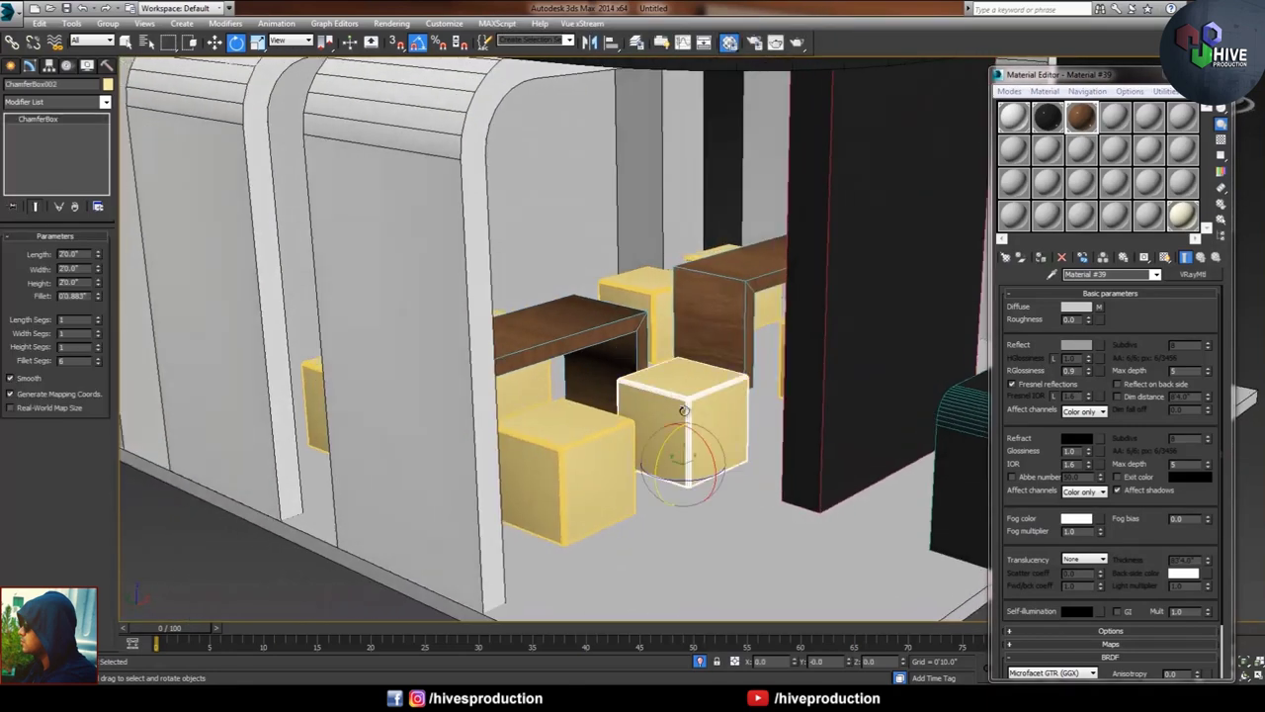
pyautogui.keyDown('ctrl'); pyautogui.click(605, 451); pyautogui.keyUp('ctrl')
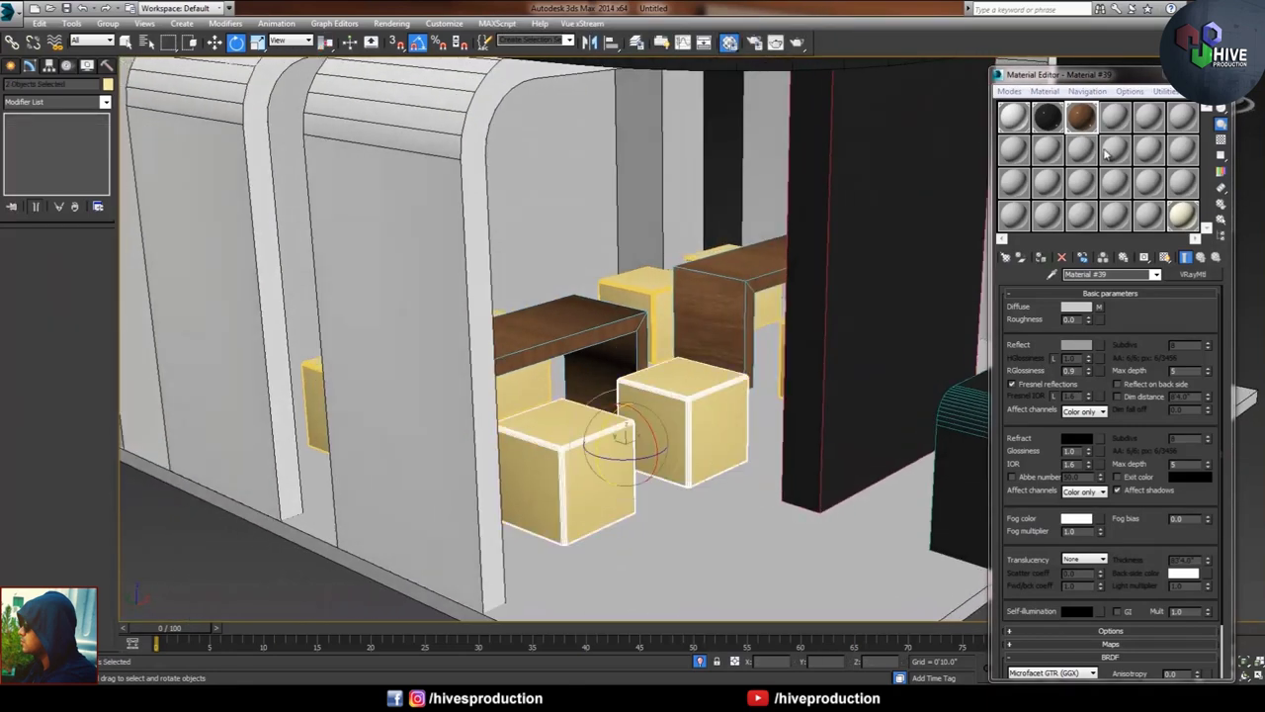
# Set up the next unused material sample as a VRayMtl and add a Bitmap map to its diffuse colour.
pyautogui.click(1120, 120)
pyautogui.click(1192, 274)
pyautogui.doubleClick(624, 471)
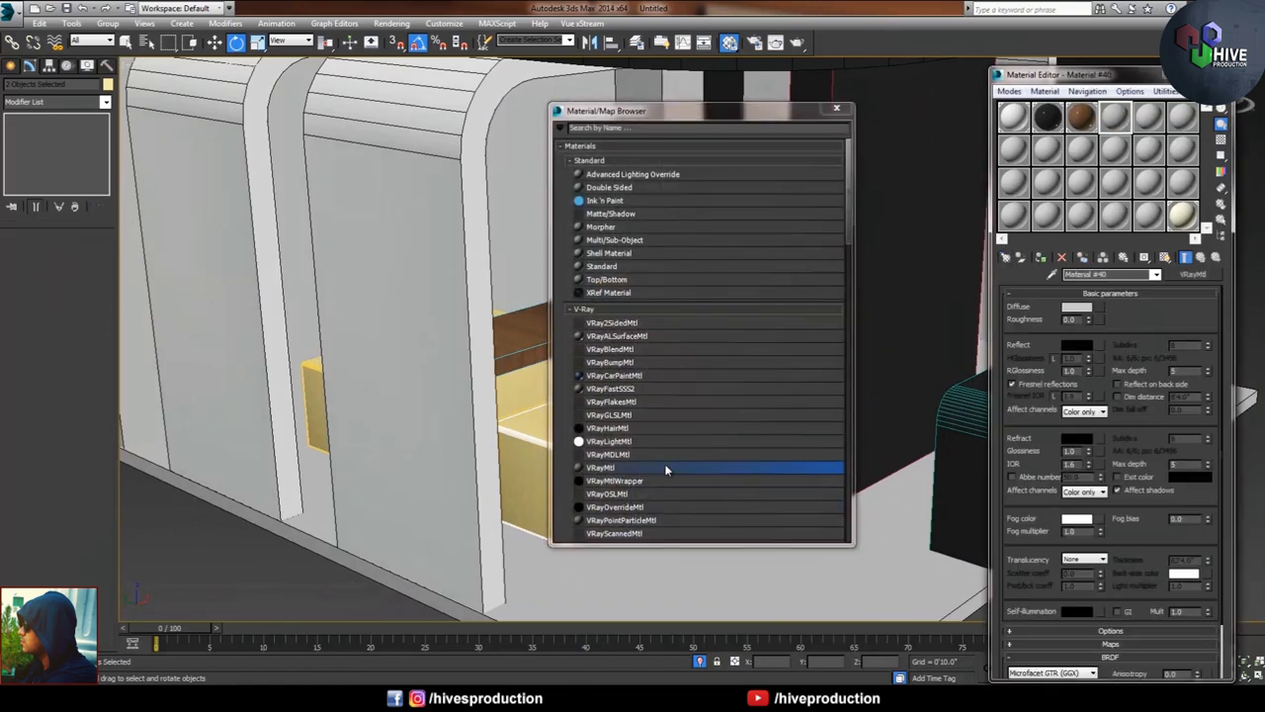
pyautogui.click(1099, 307)
pyautogui.doubleClick(590, 174)
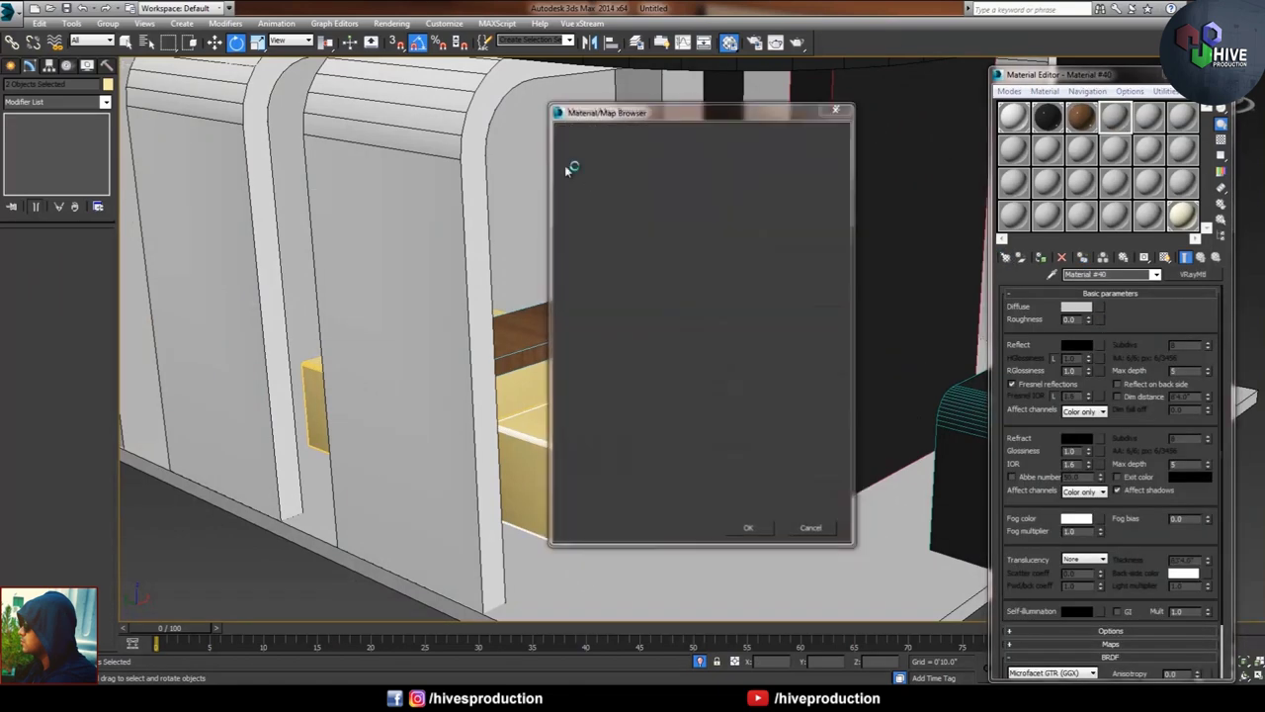
# Browse for the bitmap in the adskMtl folder within the maps folder of the 3ds Max 2014 installation on drive C.
pyautogui.click(279, 55)
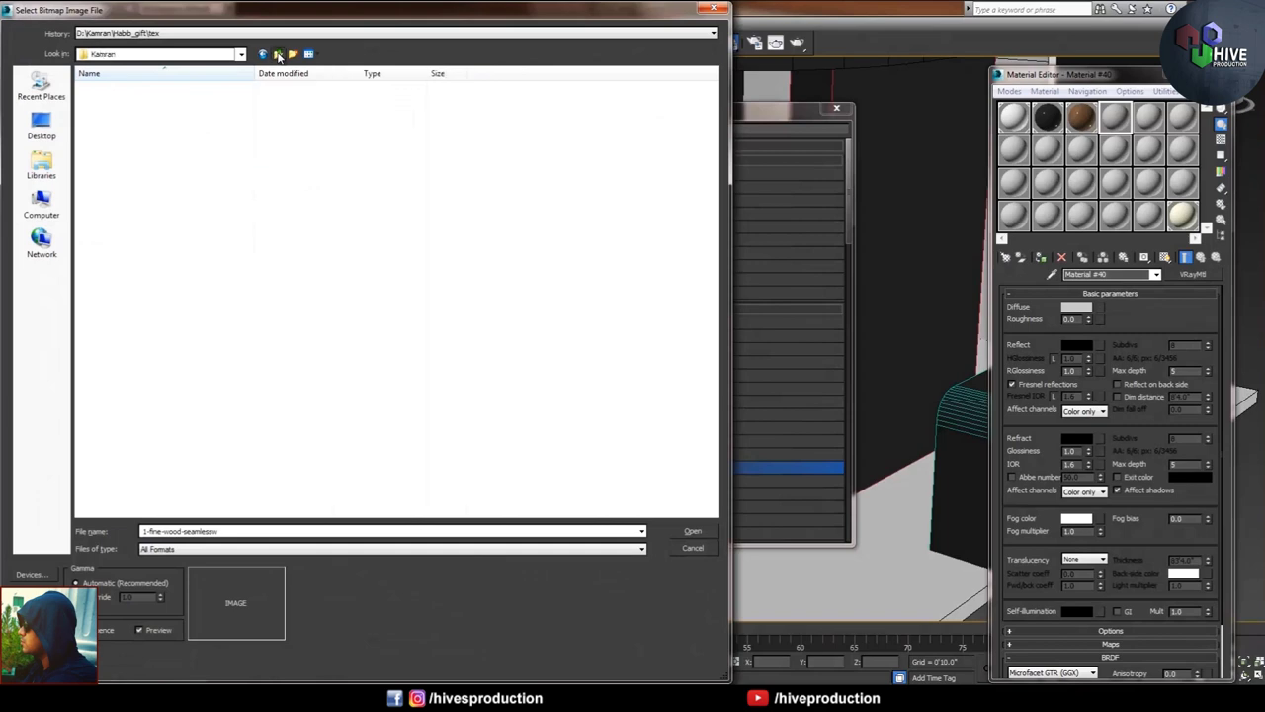
pyautogui.click(278, 56)
pyautogui.scroll(10, 171, 234)
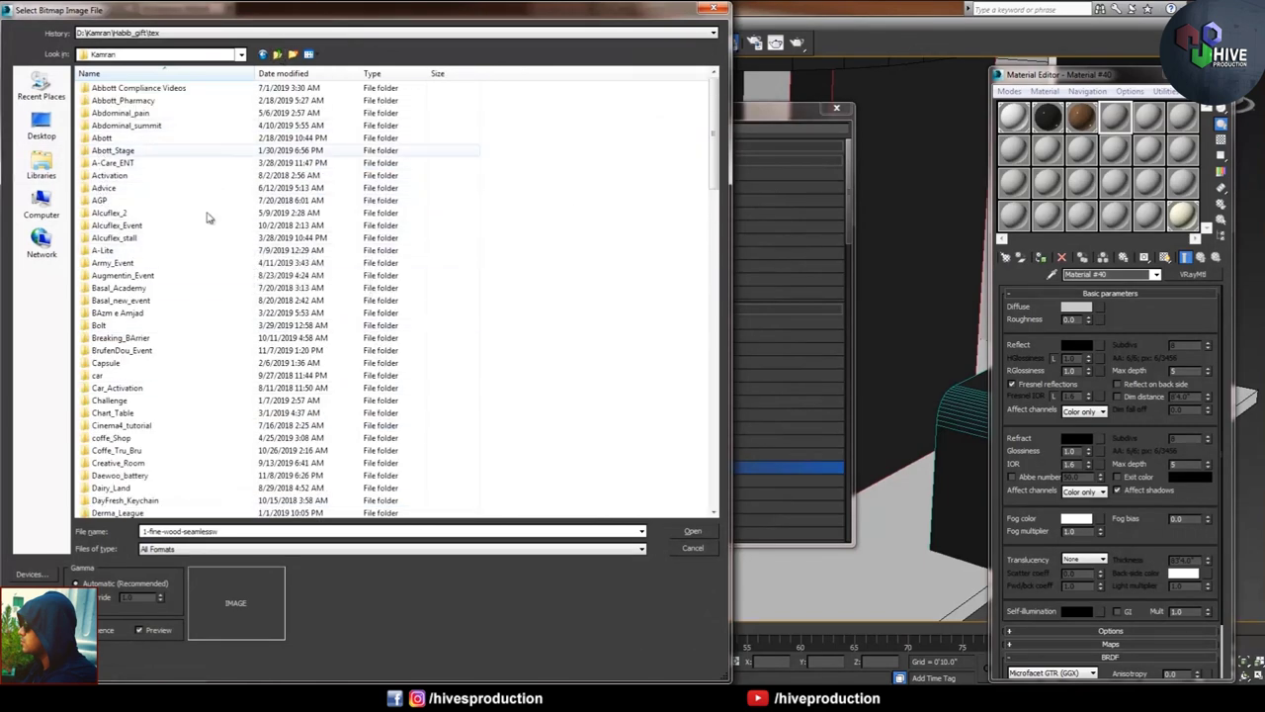
pyautogui.click(278, 55)
pyautogui.click(278, 55)
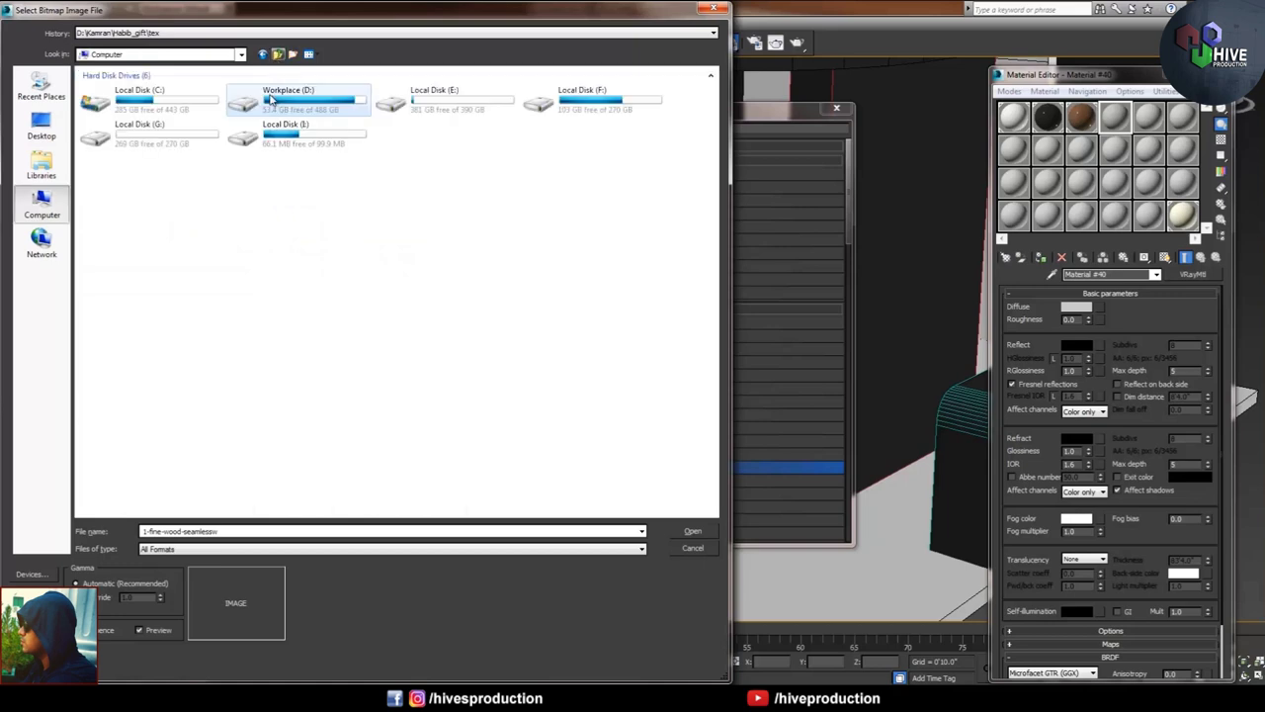
pyautogui.doubleClick(194, 103)
pyautogui.doubleClick(127, 139)
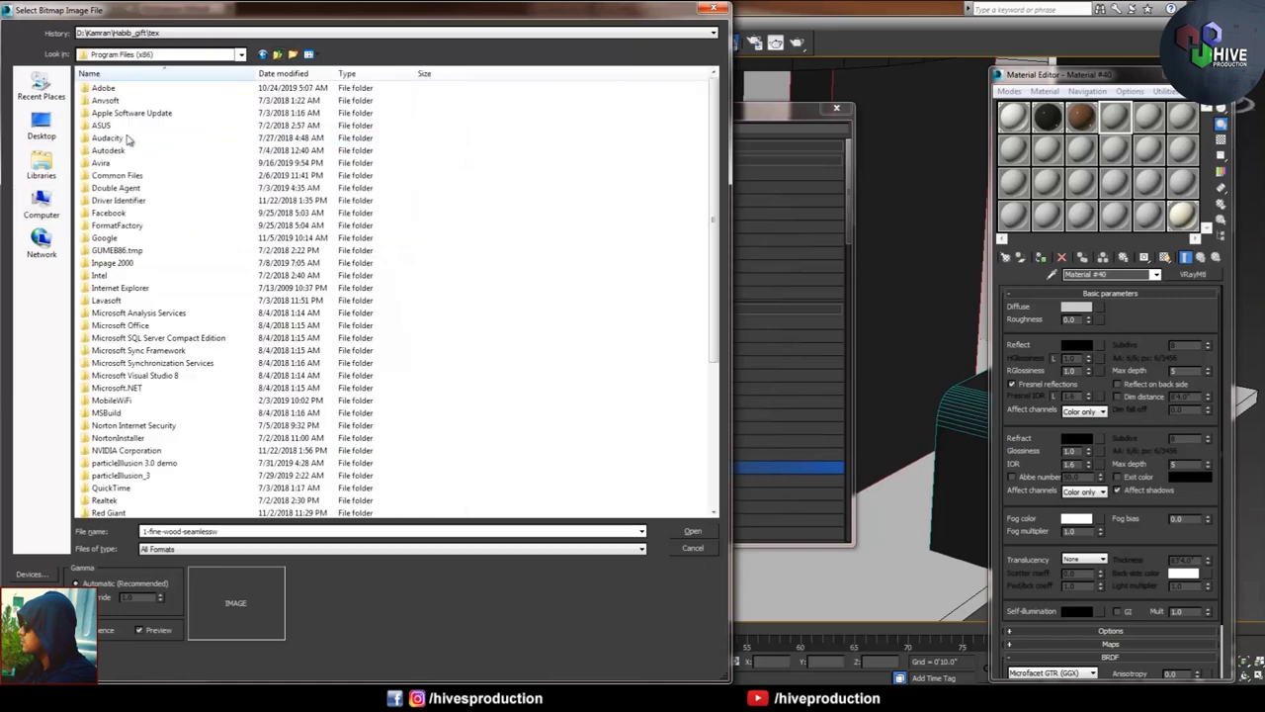
pyautogui.click(278, 55)
pyautogui.doubleClick(118, 126)
pyautogui.doubleClick(117, 113)
pyautogui.click(116, 89)
pyautogui.doubleClick(116, 90)
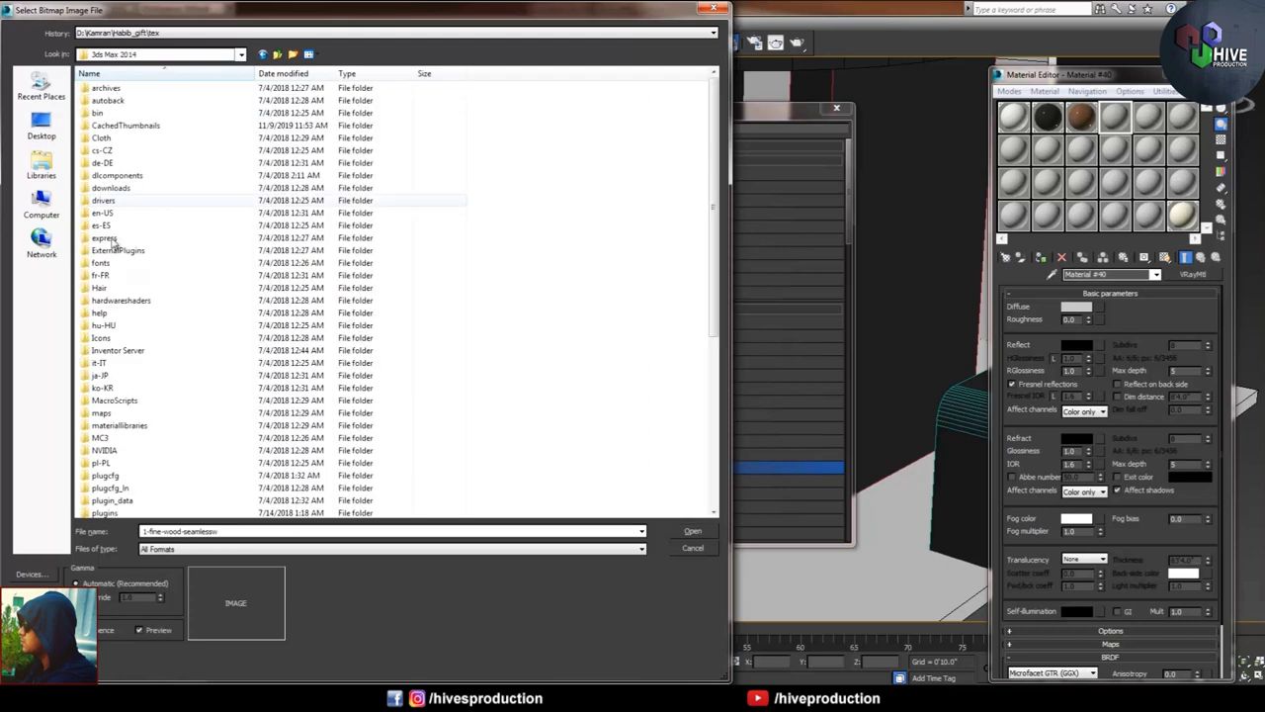
pyautogui.doubleClick(98, 416)
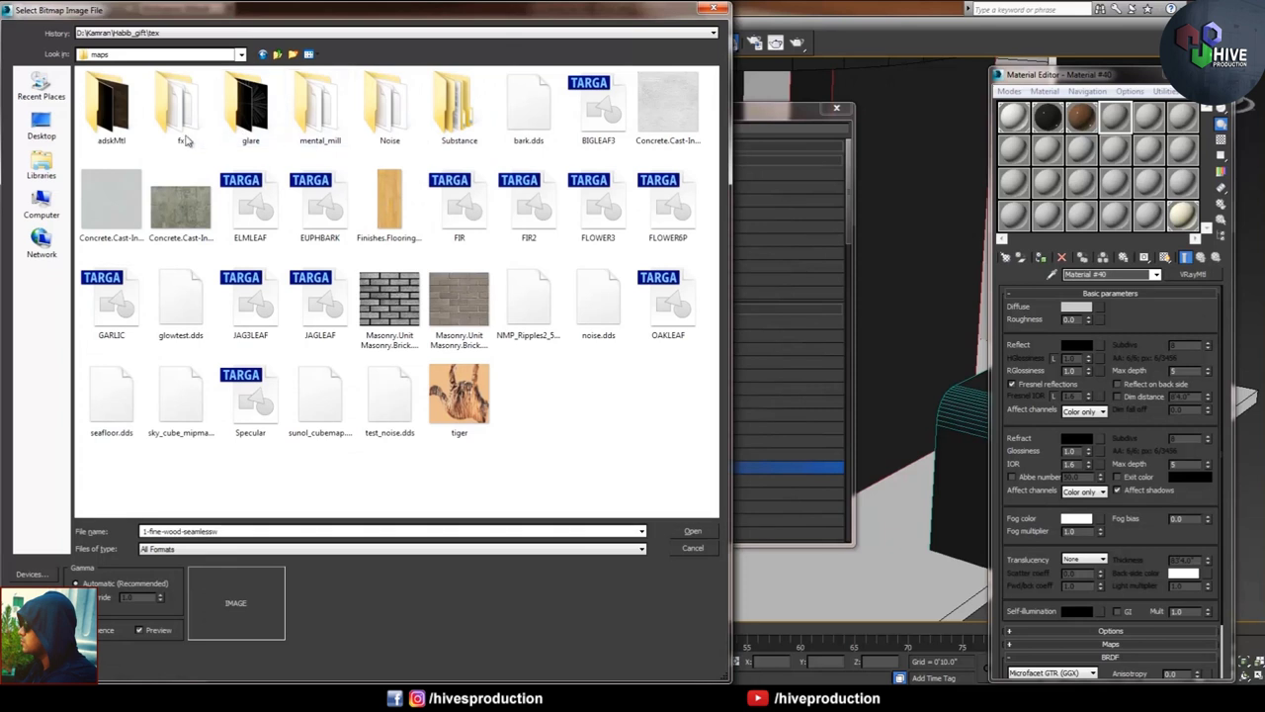
pyautogui.doubleClick(111, 104)
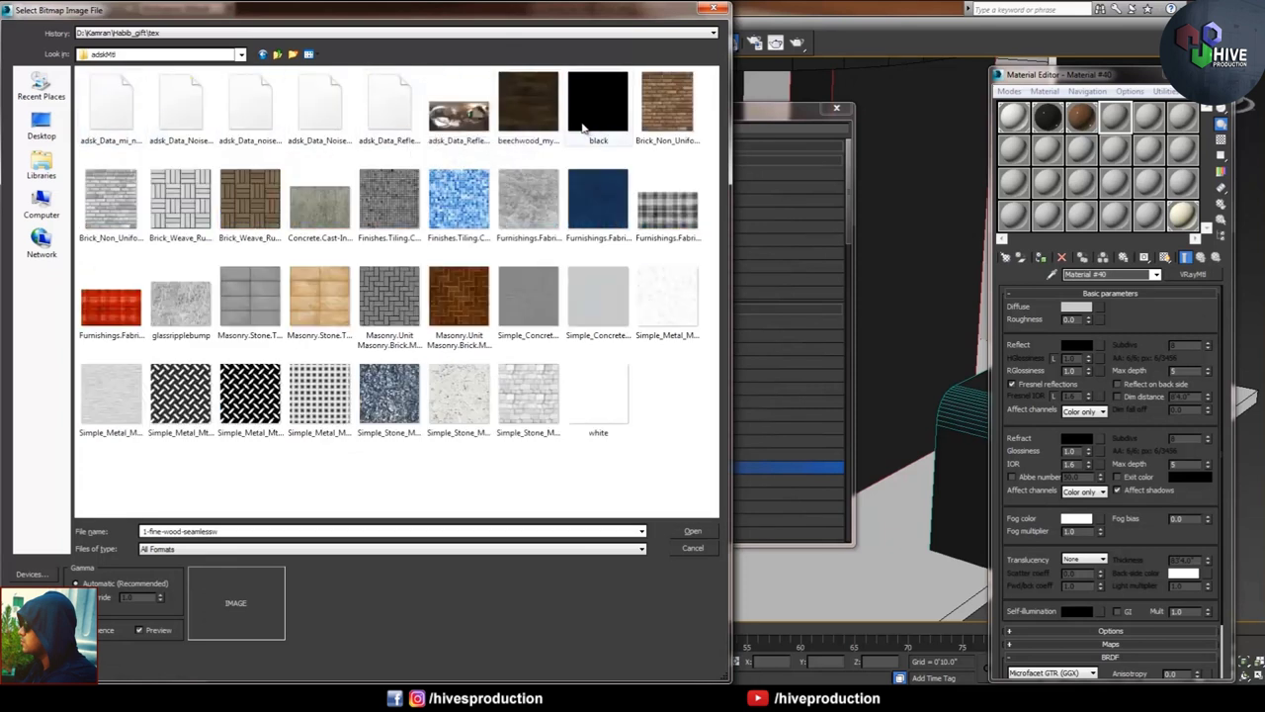
# Load the Furnishings.Fabrics.Leather.Blue image as the diffuse map and apply the material to the two seats in front of the nearer table.
pyautogui.click(597, 314)
pyautogui.click(585, 219)
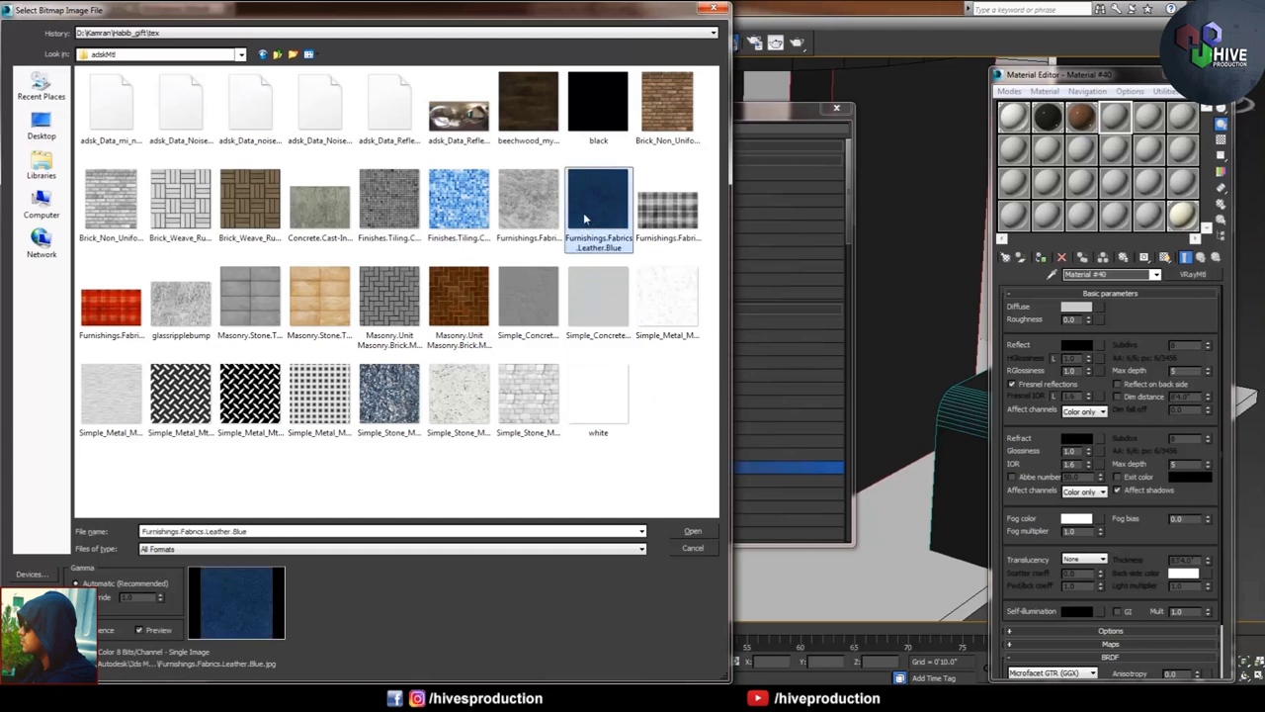
pyautogui.doubleClick(591, 217)
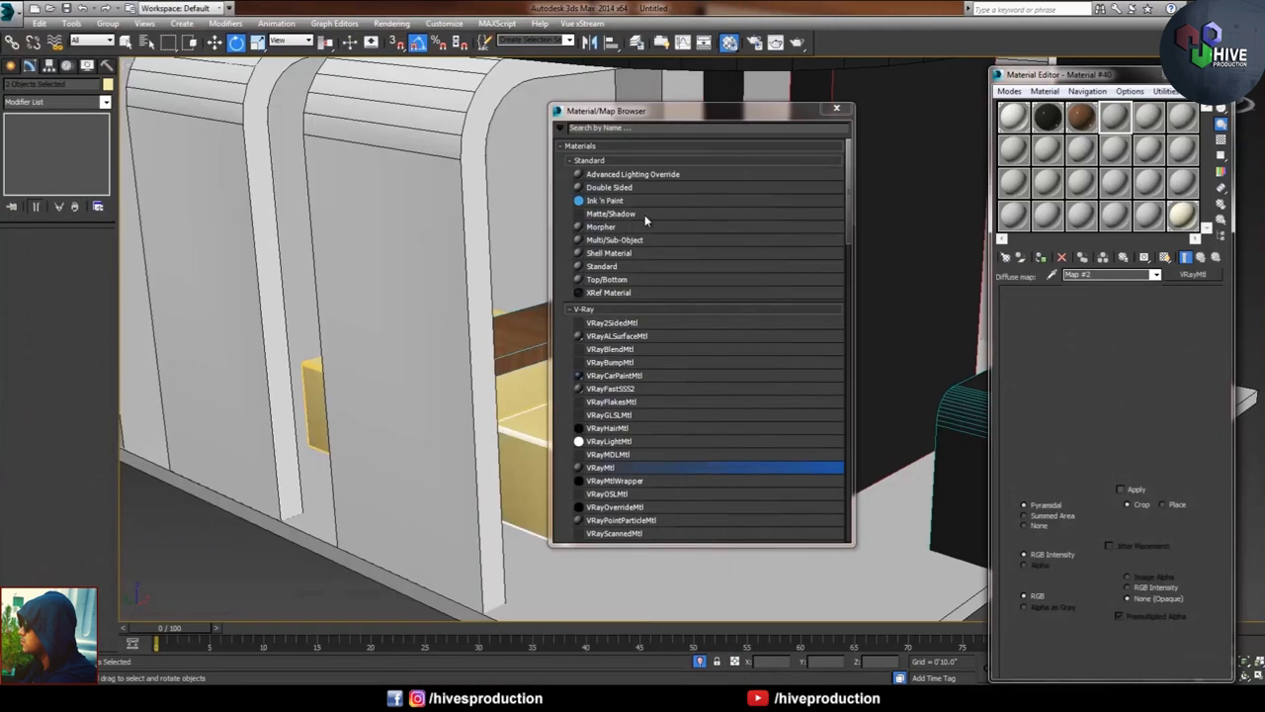
pyautogui.click(836, 111)
pyautogui.keyDown('alt'); pyautogui.moveTo(545, 411); pyautogui.dragTo(687, 406, button='middle'); pyautogui.keyUp('alt')
pyautogui.moveTo(575, 426); pyautogui.dragTo(608, 335, button='middle')
pyautogui.click(539, 425)
pyautogui.keyDown('alt'); pyautogui.moveTo(637, 422); pyautogui.dragTo(247, 425, button='middle'); pyautogui.keyUp('alt')
pyautogui.keyDown('ctrl'); pyautogui.click(286, 292); pyautogui.keyUp('ctrl')
# Add a UVW Map modifier with Box mapping to the blue seat nearest the black pillar.
pyautogui.click(534, 465)
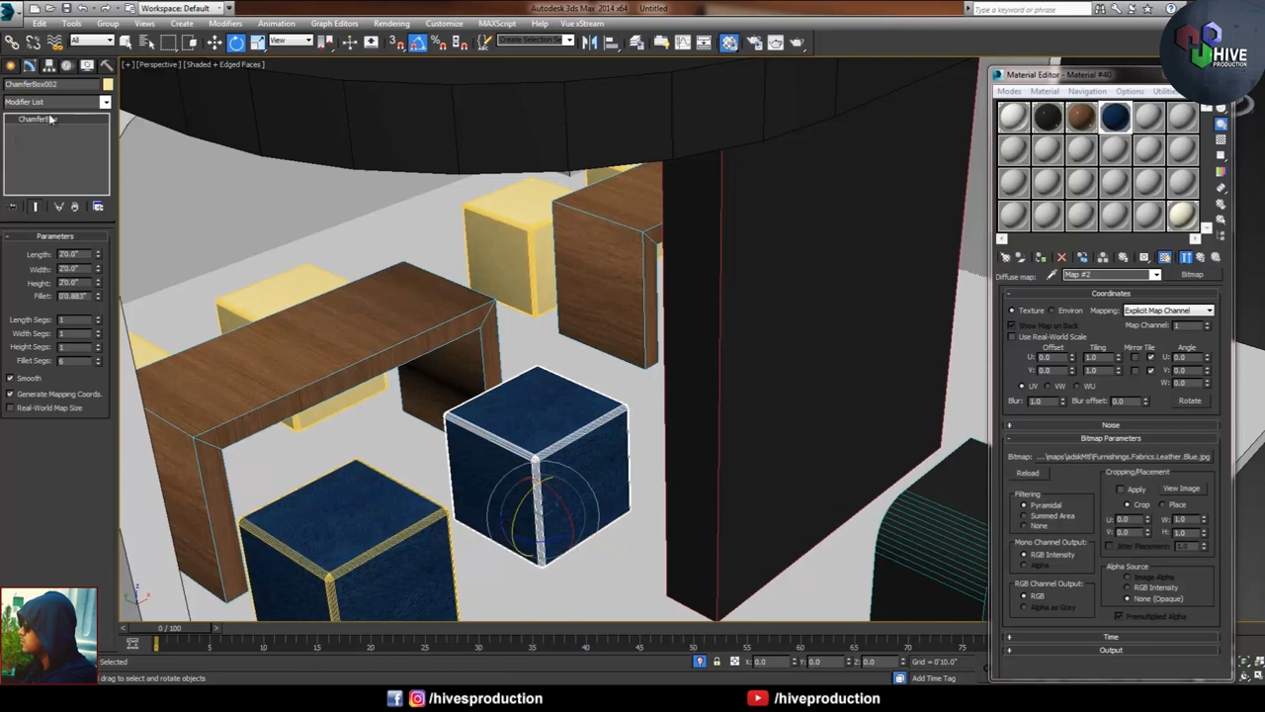
pyautogui.click(57, 102)
pyautogui.scroll(-15, 62, 513)
pyautogui.click(40, 547)
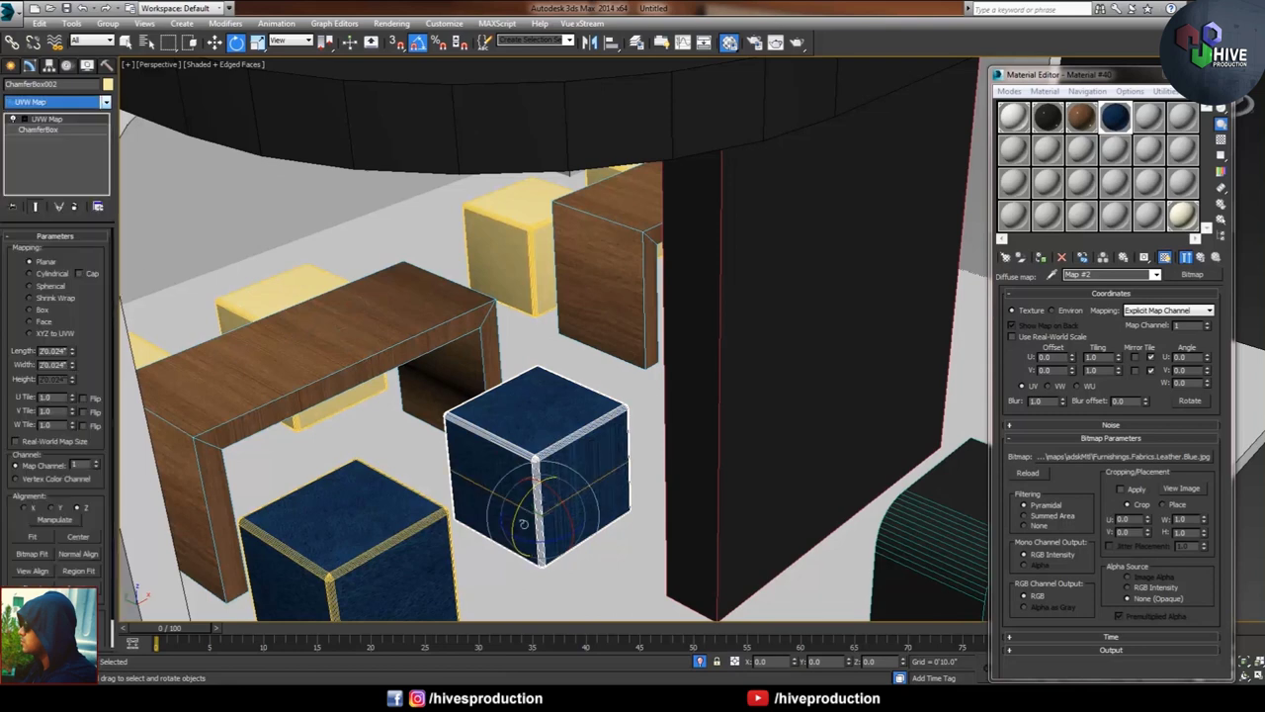
# Copy the seat's UVW Map modifier and paste it onto the other blue seat in front of the table.
pyautogui.rightClick(48, 119)
pyautogui.click(79, 178)
pyautogui.click(341, 524)
pyautogui.rightClick(38, 120)
pyautogui.click(67, 124)
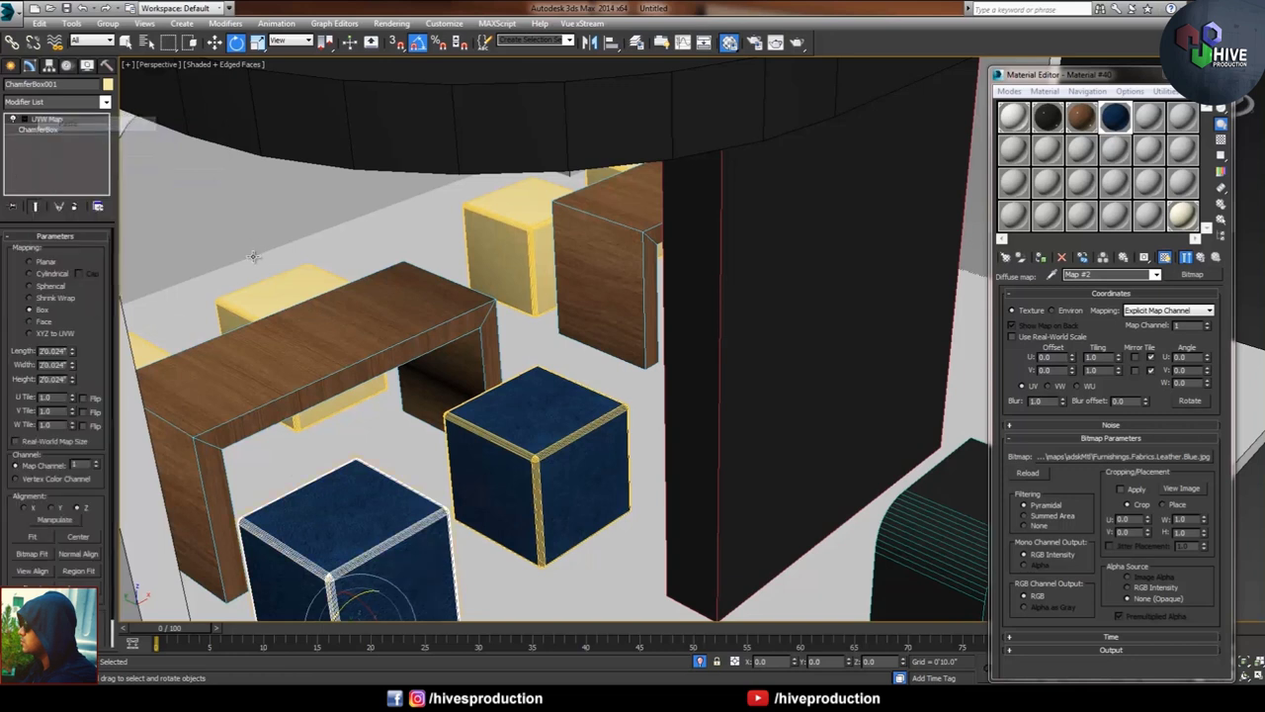
# Assign the blue leather material to the two yellow seats behind the nearer table and paste the UVW Map modifier onto each.
pyautogui.click(267, 297)
pyautogui.click(1040, 257)
pyautogui.rightClick(44, 119)
pyautogui.click(68, 124)
pyautogui.click(159, 351)
pyautogui.click(1036, 258)
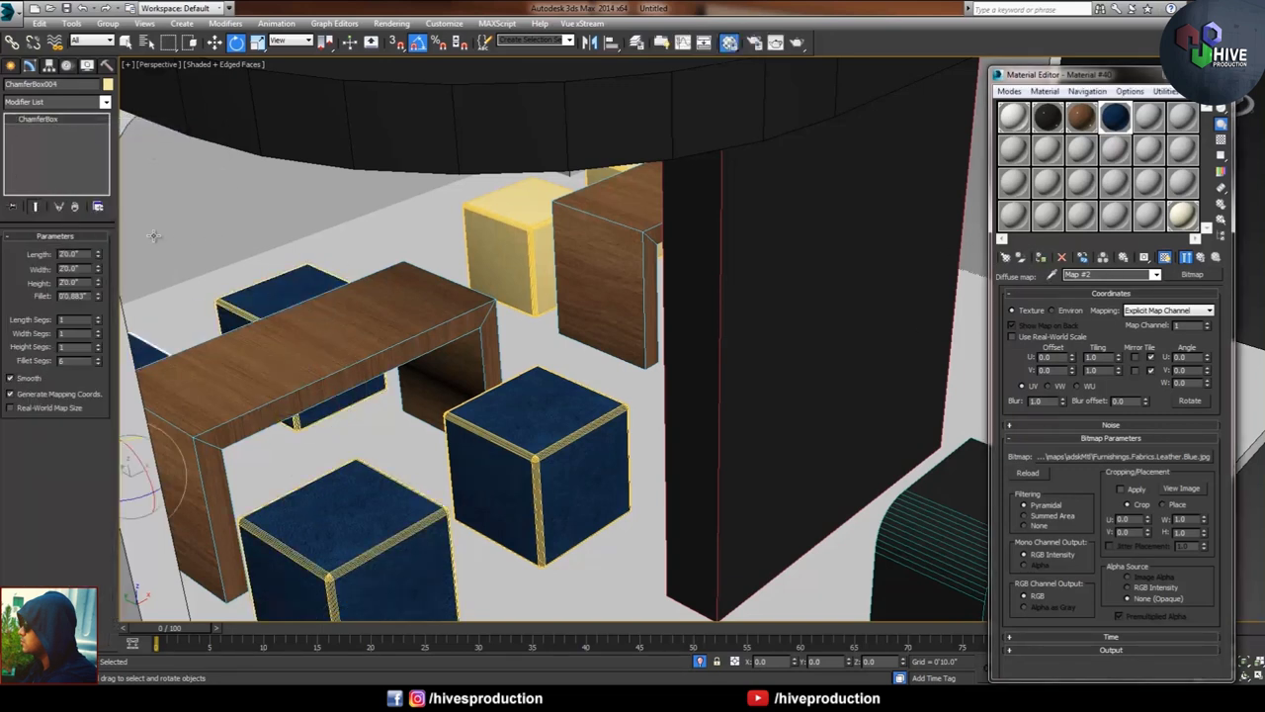
pyautogui.rightClick(50, 119)
pyautogui.click(72, 123)
# Select the yellow seat beside the farther table, on the side facing the nearer table.
pyautogui.click(519, 276)
pyautogui.keyDown('alt'); pyautogui.moveTo(519, 282); pyautogui.dragTo(536, 260, button='middle'); pyautogui.keyUp('alt')
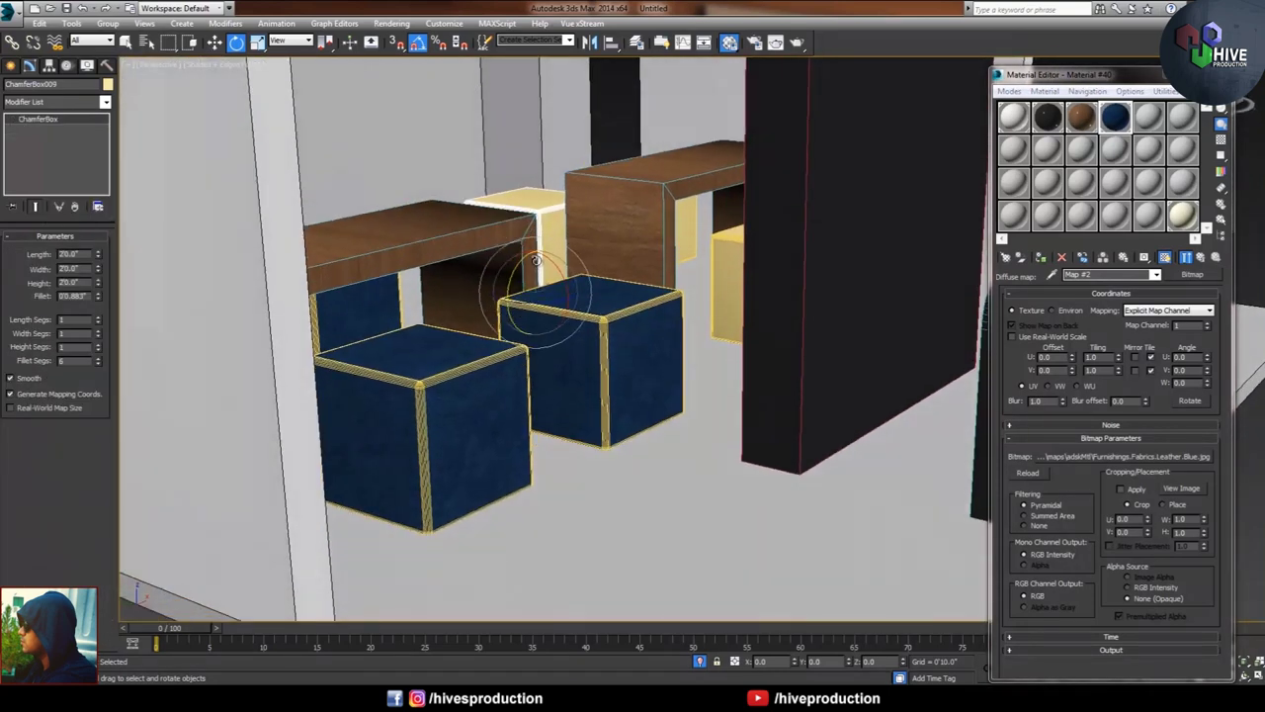
# Assign the blue leather material to the four tan stools around the wooden table on the other side of the booth.
pyautogui.keyDown('alt'); pyautogui.moveTo(690, 297); pyautogui.dragTo(739, 370, button='middle'); pyautogui.keyUp('alt')
pyautogui.keyDown('ctrl'); pyautogui.click(654, 456); pyautogui.keyUp('ctrl')
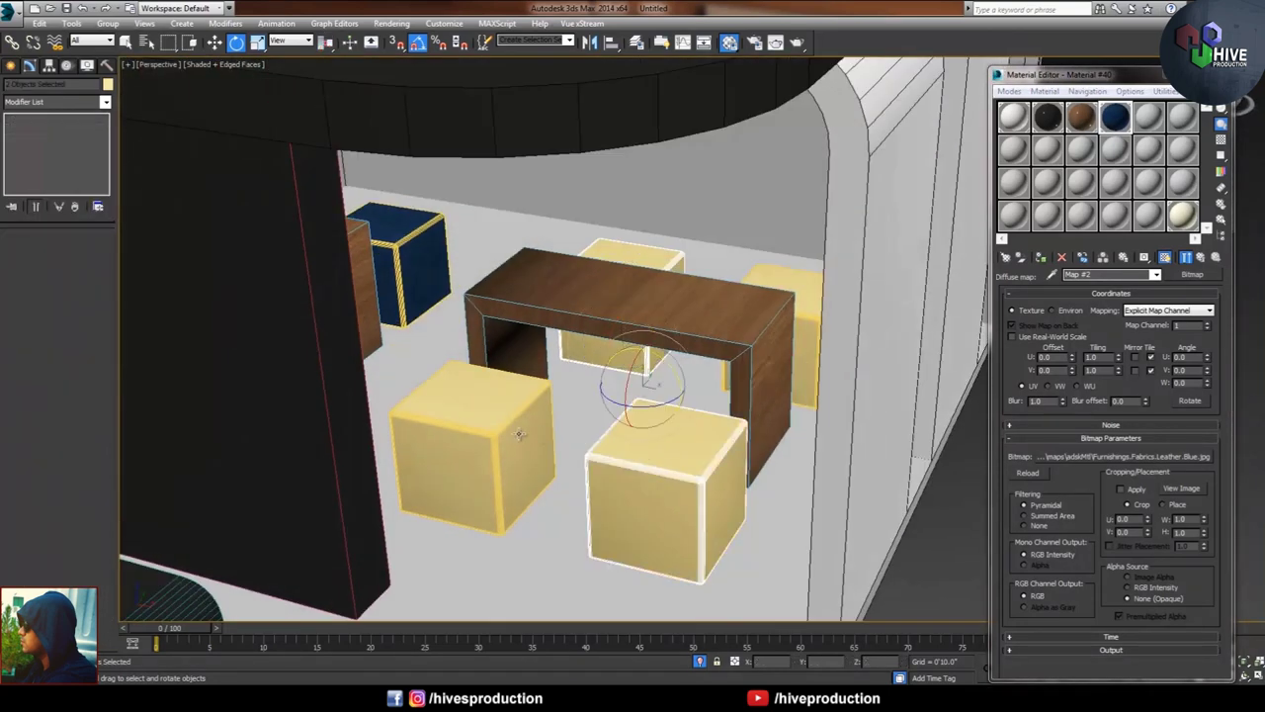
pyautogui.keyDown('ctrl'); pyautogui.click(518, 435); pyautogui.keyUp('ctrl')
pyautogui.keyDown('ctrl'); pyautogui.click(791, 280); pyautogui.keyUp('ctrl')
pyautogui.click(1039, 258)
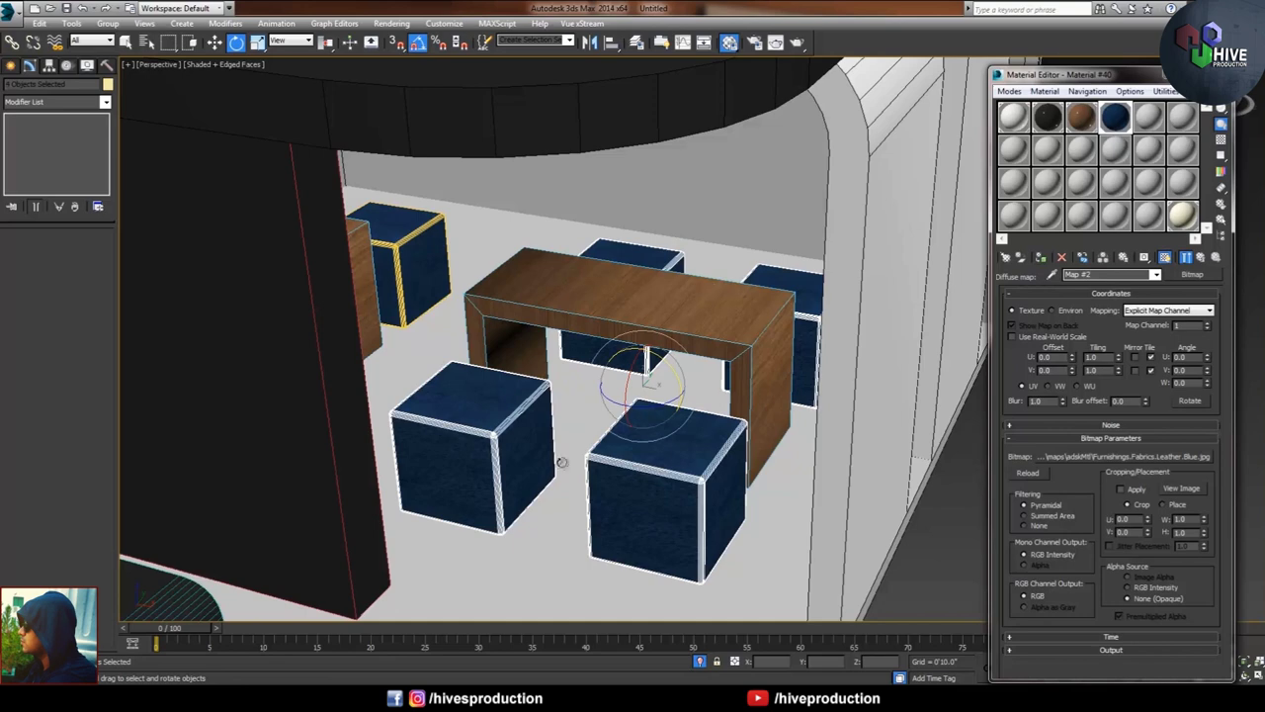
# Paste the copied modifier individually onto each of the four newly blue stools around the table.
pyautogui.click(499, 420)
pyautogui.rightClick(44, 119)
pyautogui.click(71, 132)
pyautogui.click(608, 351)
pyautogui.rightClick(45, 119)
pyautogui.click(68, 132)
pyautogui.click(799, 288)
pyautogui.rightClick(75, 121)
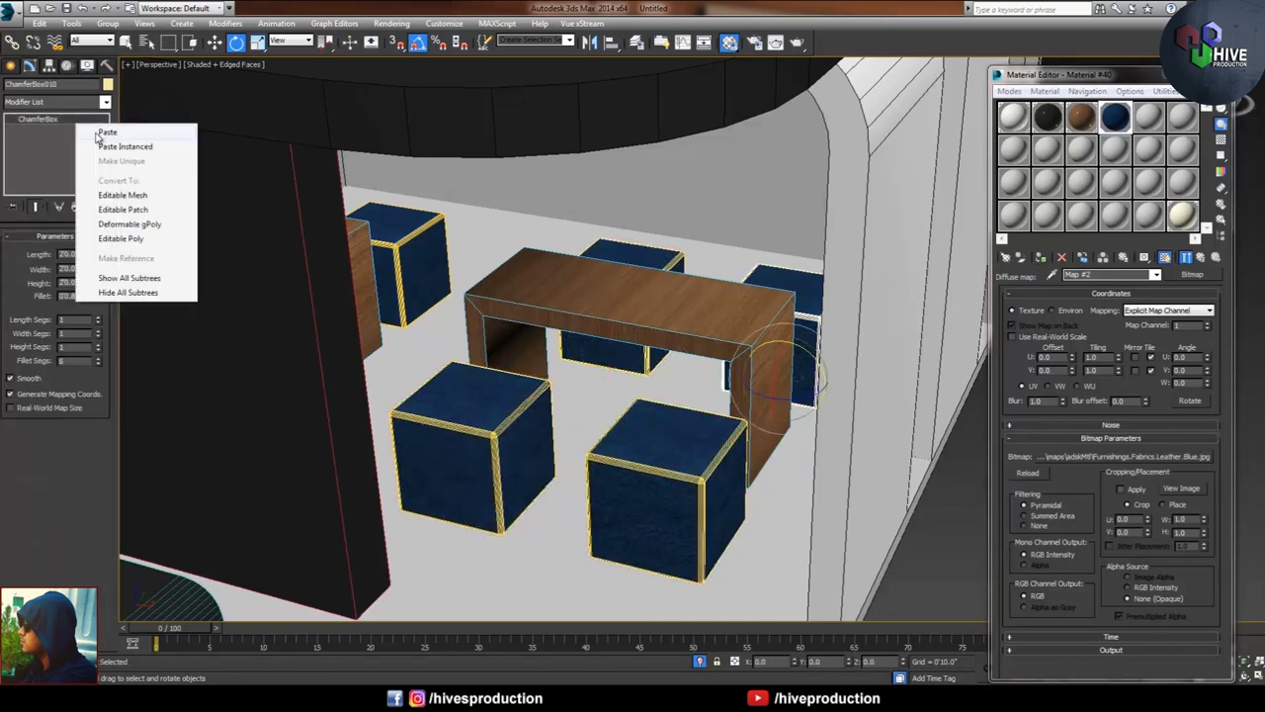
pyautogui.click(102, 132)
pyautogui.click(692, 424)
pyautogui.rightClick(82, 118)
pyautogui.click(107, 131)
# Assign the black top material to the booth's back wall behind the seating area.
pyautogui.click(923, 563)
pyautogui.moveTo(568, 444); pyautogui.dragTo(742, 419, button='middle')
pyautogui.press('r')
pyautogui.scroll(-4, 492, 298)
pyautogui.scroll(-4, 492, 298)
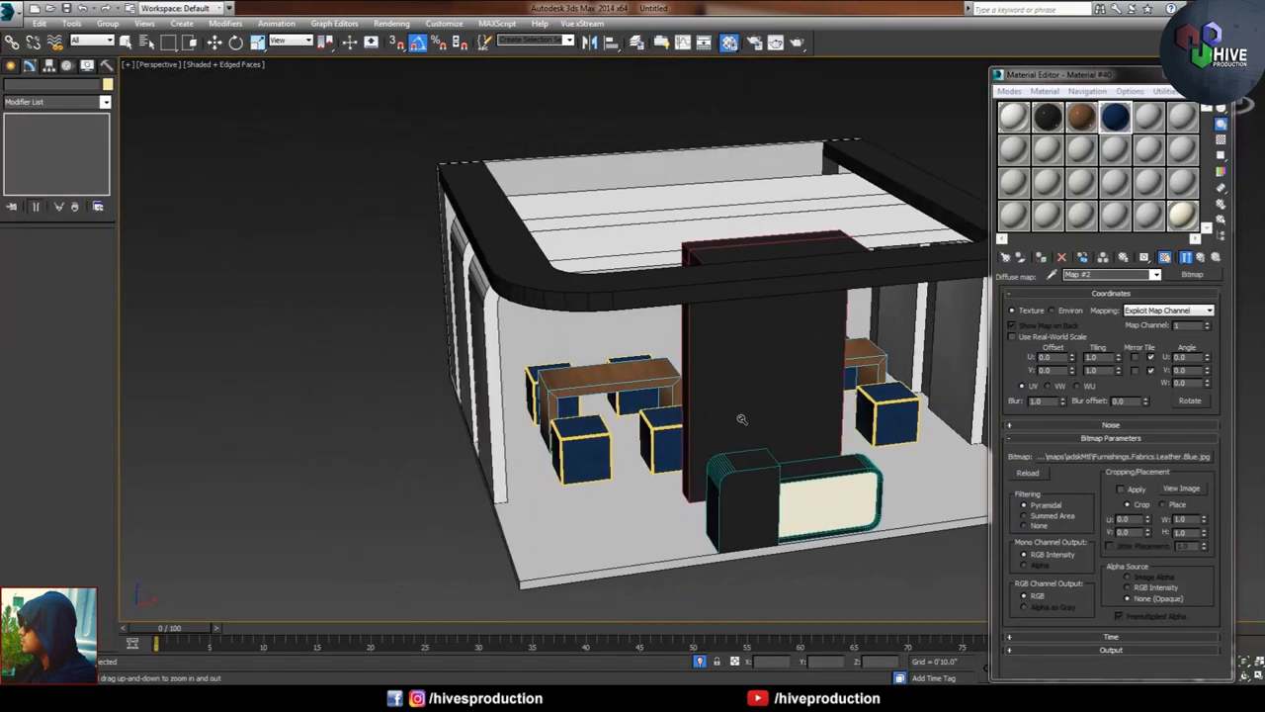
pyautogui.click(561, 347)
pyautogui.click(1049, 123)
pyautogui.click(1041, 258)
# Apply the black top material to the two box columns standing along the booth's back walls.
pyautogui.click(302, 325)
pyautogui.keyDown('alt'); pyautogui.moveTo(302, 326); pyautogui.dragTo(519, 325, button='middle'); pyautogui.keyUp('alt')
pyautogui.click(728, 217)
pyautogui.moveTo(728, 217); pyautogui.dragTo(435, 308, button='middle')
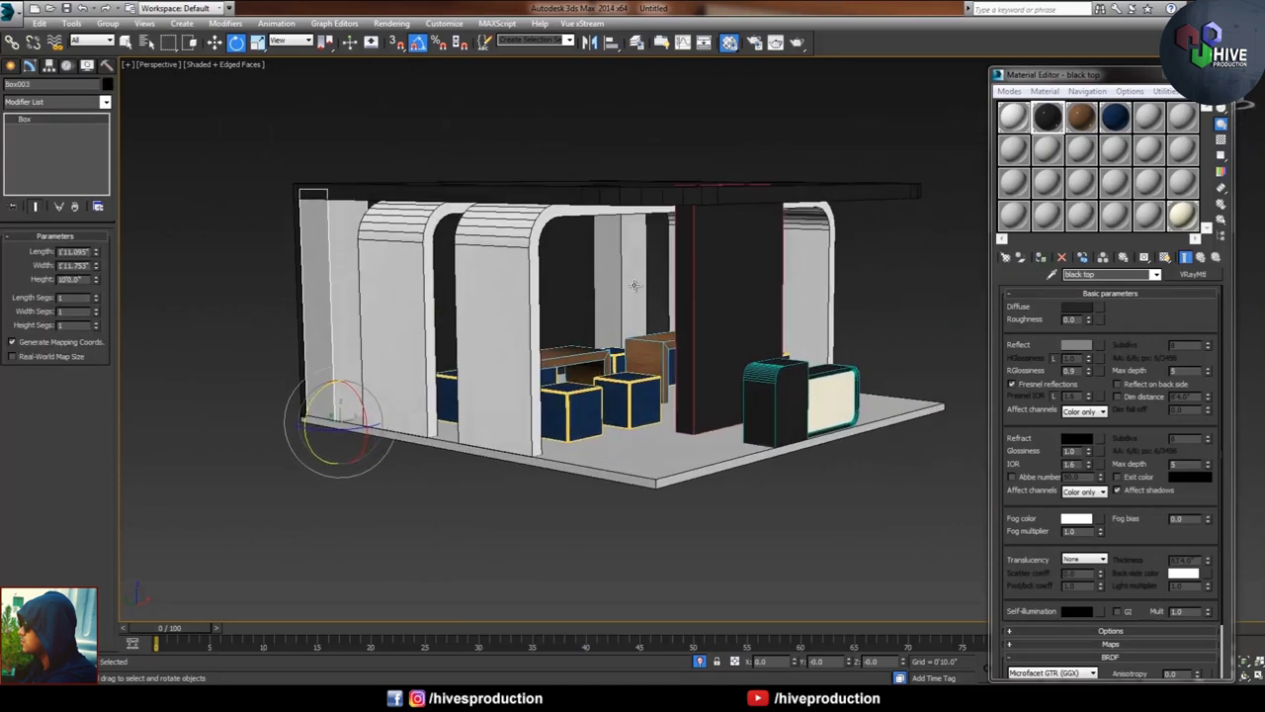
pyautogui.keyDown('ctrl'); pyautogui.click(622, 283); pyautogui.keyUp('ctrl')
pyautogui.click(1149, 117)
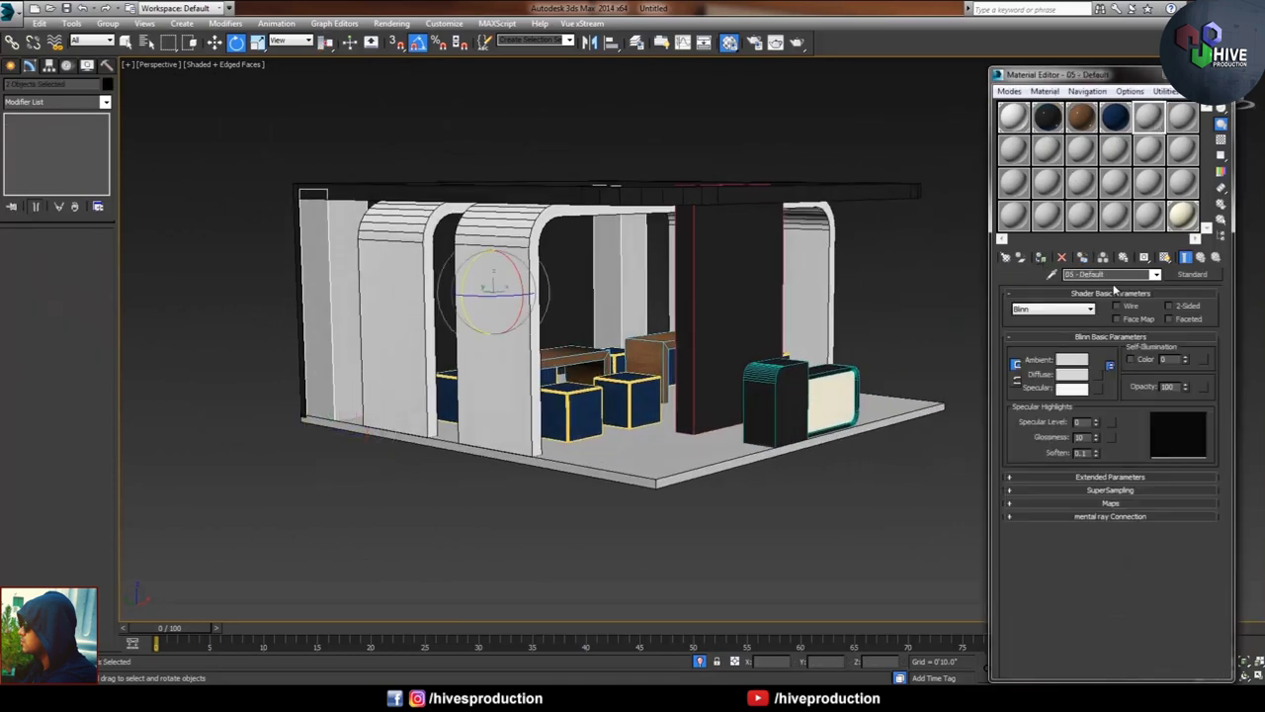
pyautogui.click(1048, 117)
# Apply the white material to the floor slab and convert the slab to an Editable Poly.
pyautogui.keyDown('alt'); pyautogui.moveTo(417, 510); pyautogui.dragTo(633, 511, button='middle'); pyautogui.keyUp('alt')
pyautogui.click(1014, 117)
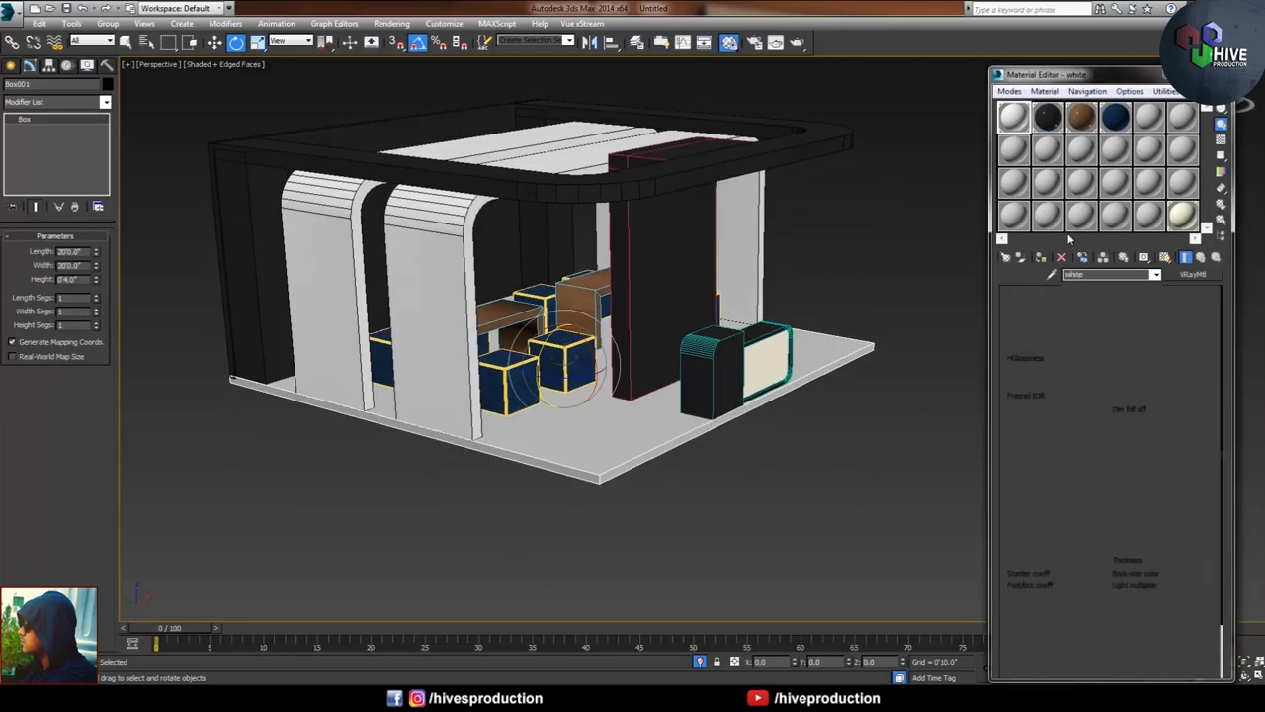
pyautogui.rightClick(580, 455)
pyautogui.moveTo(605, 580)
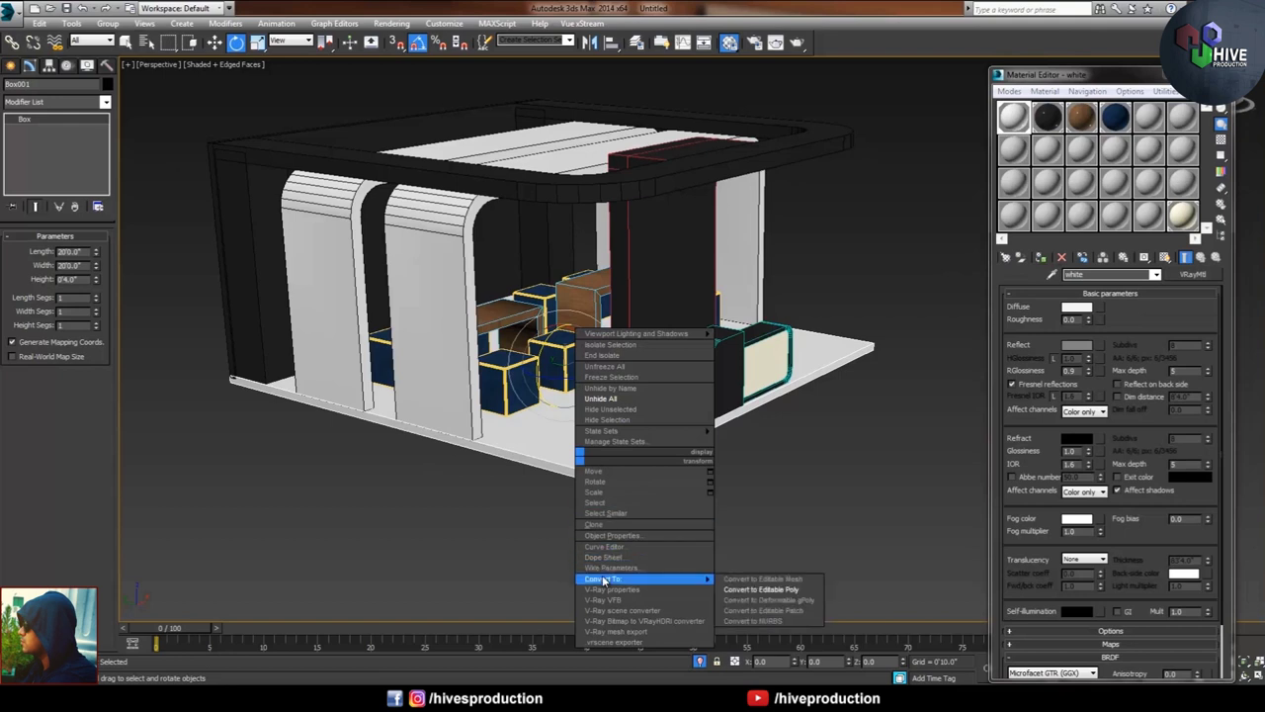
pyautogui.click(772, 591)
# Select the floor slab's top polygon and give it a new VRayMtl from the fifth material slot.
pyautogui.press('4')
pyautogui.click(584, 425)
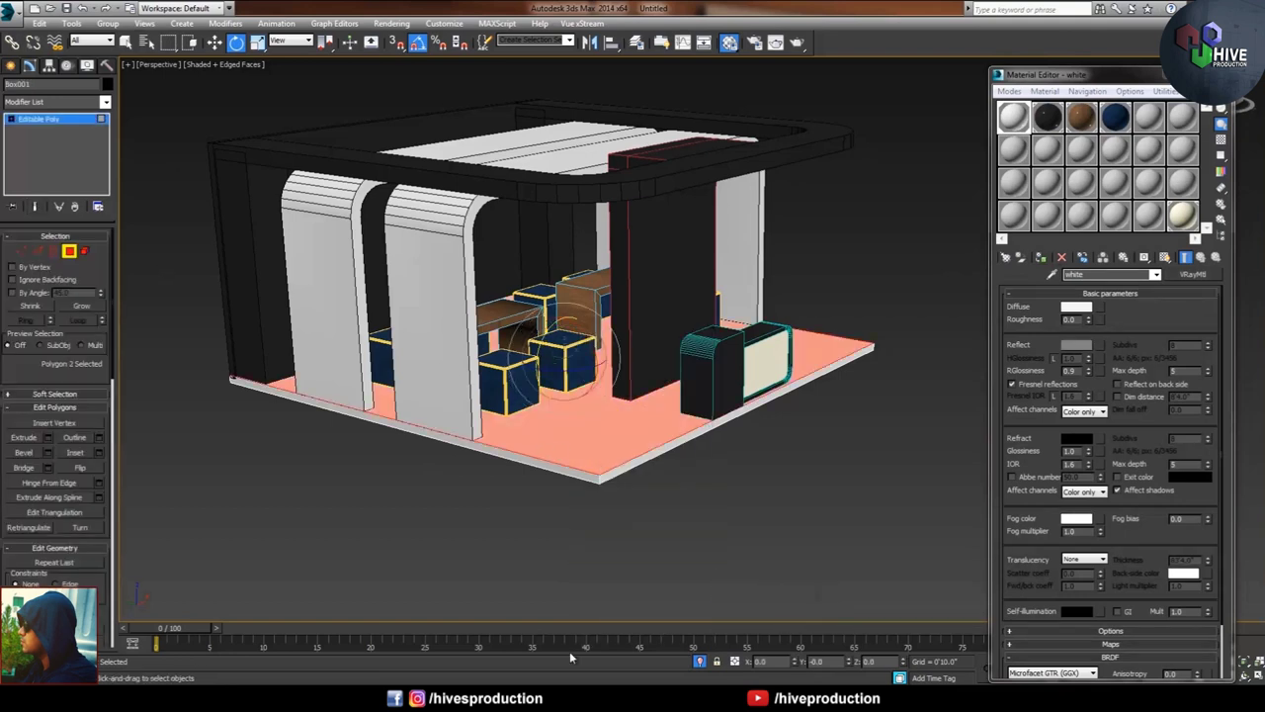
pyautogui.click(1153, 122)
pyautogui.click(1050, 257)
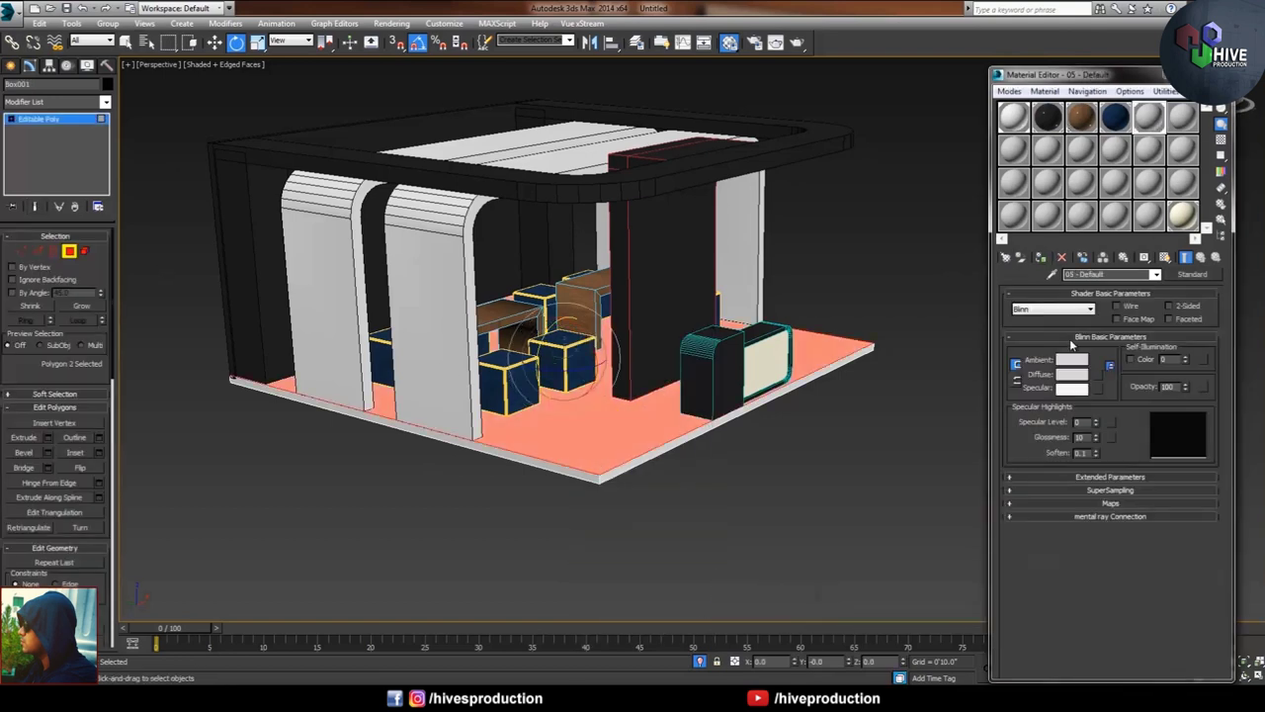
pyautogui.click(1006, 257)
pyautogui.doubleClick(606, 467)
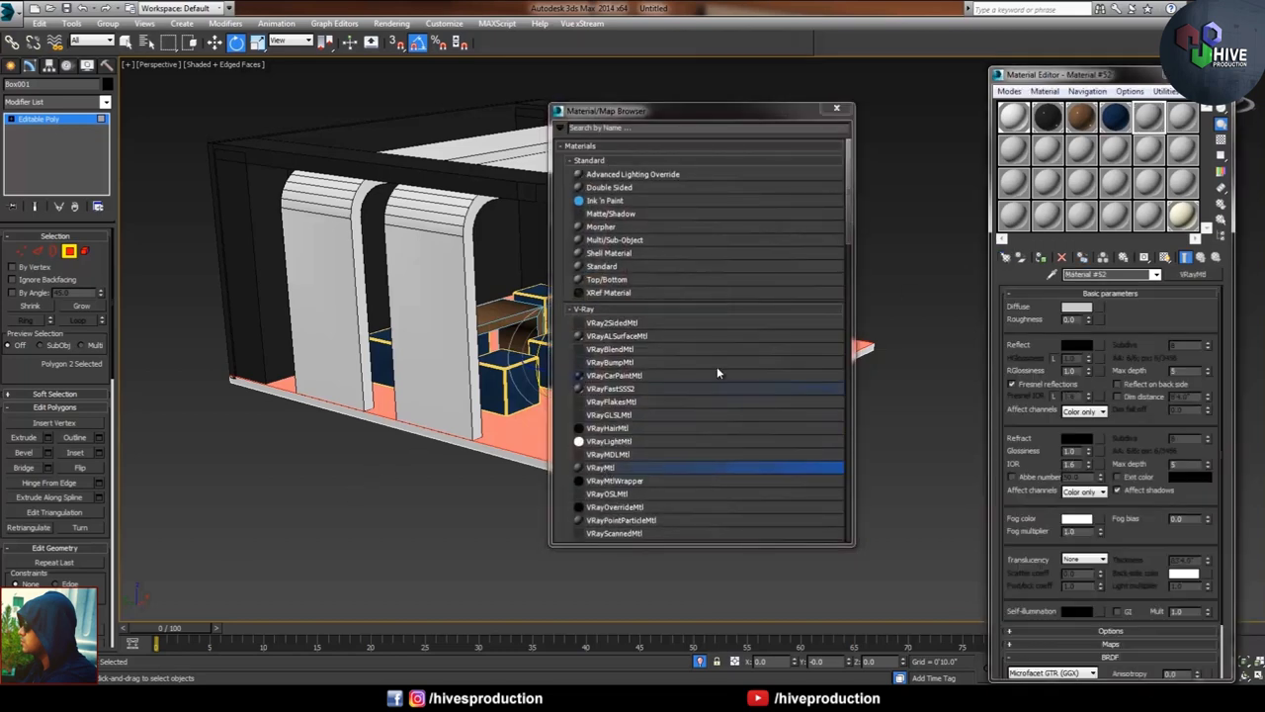
# Add a Bitmap map to the floor material's diffuse channel and browse up from the maps folder to the computer's drives.
pyautogui.click(1084, 308)
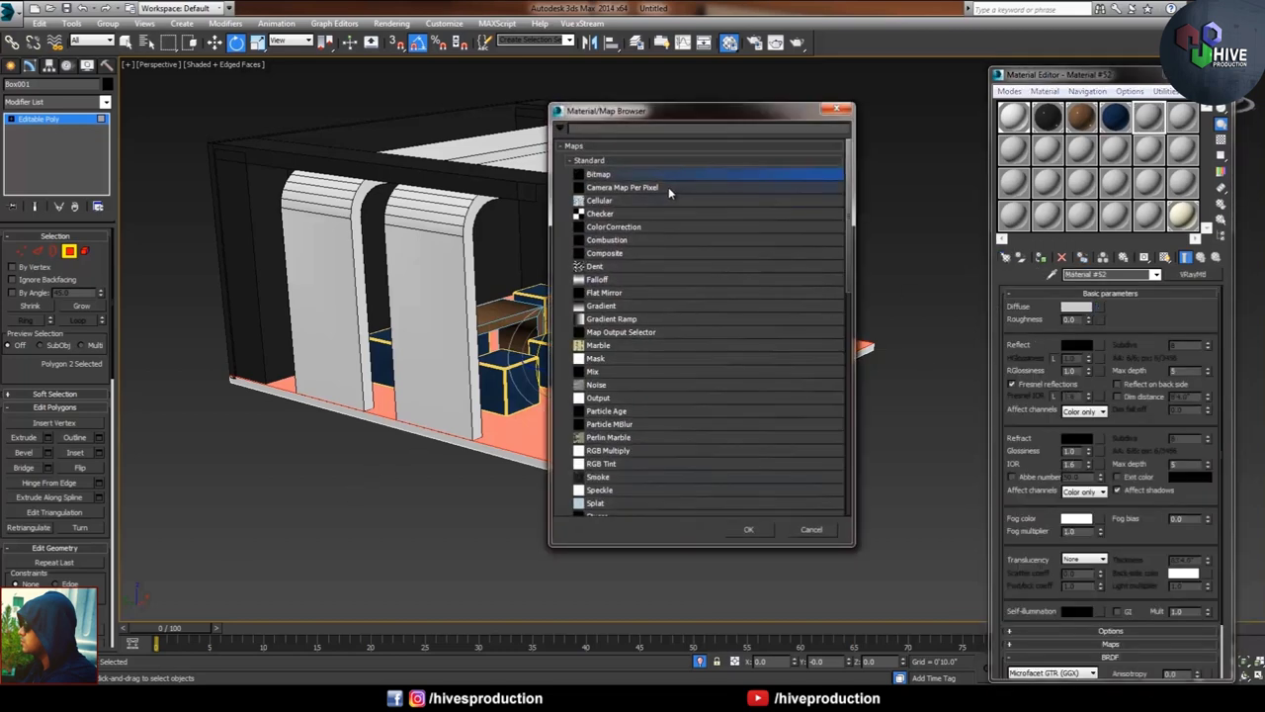
pyautogui.doubleClick(634, 171)
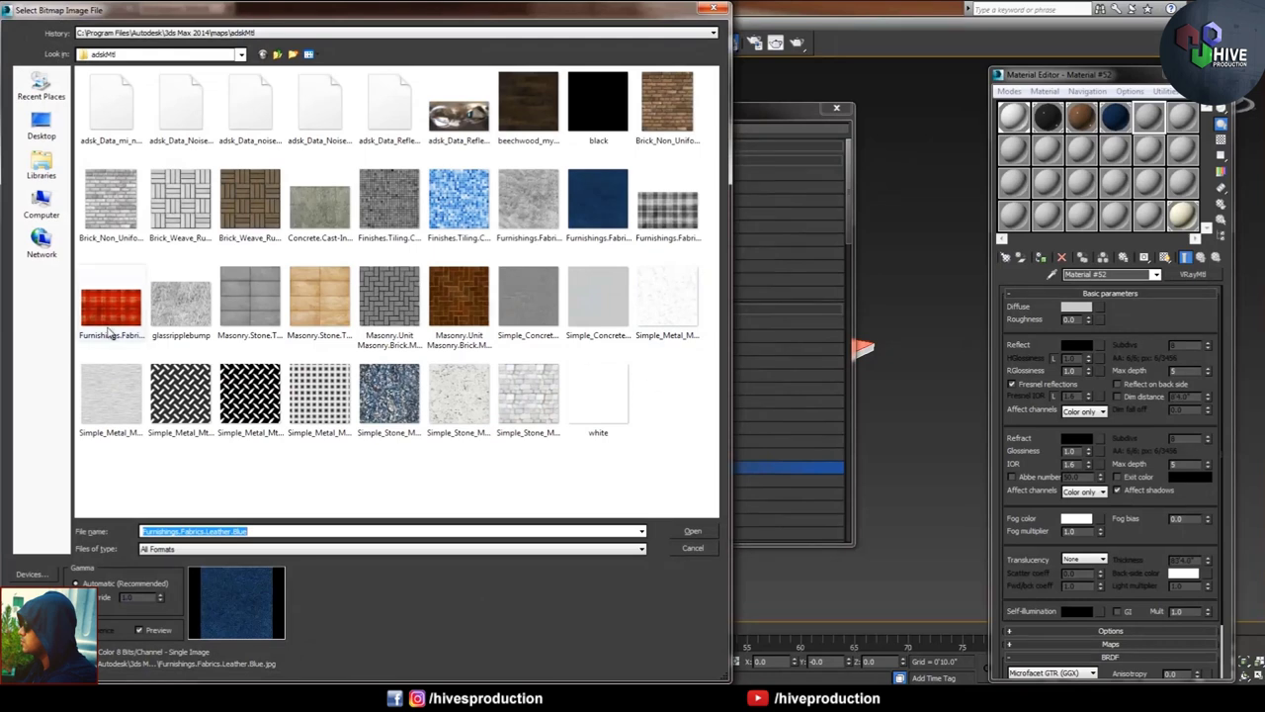
pyautogui.click(279, 54)
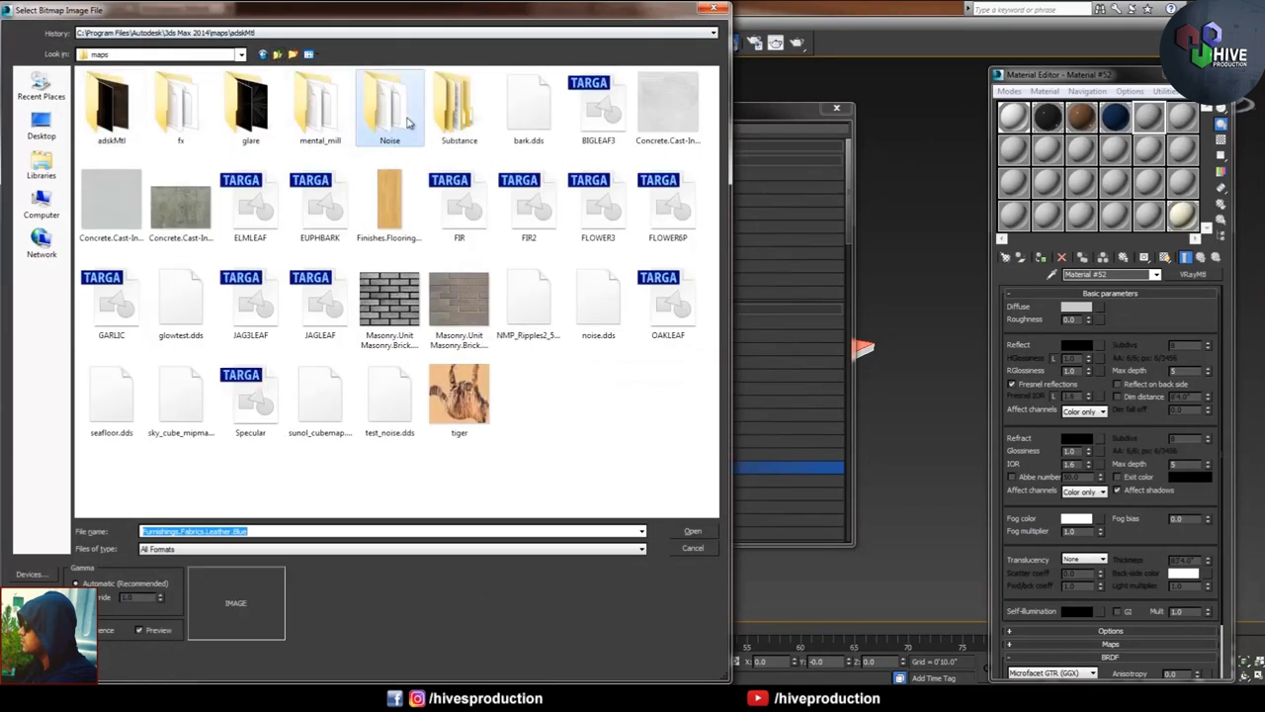
pyautogui.click(346, 136)
pyautogui.click(279, 55)
pyautogui.click(279, 55)
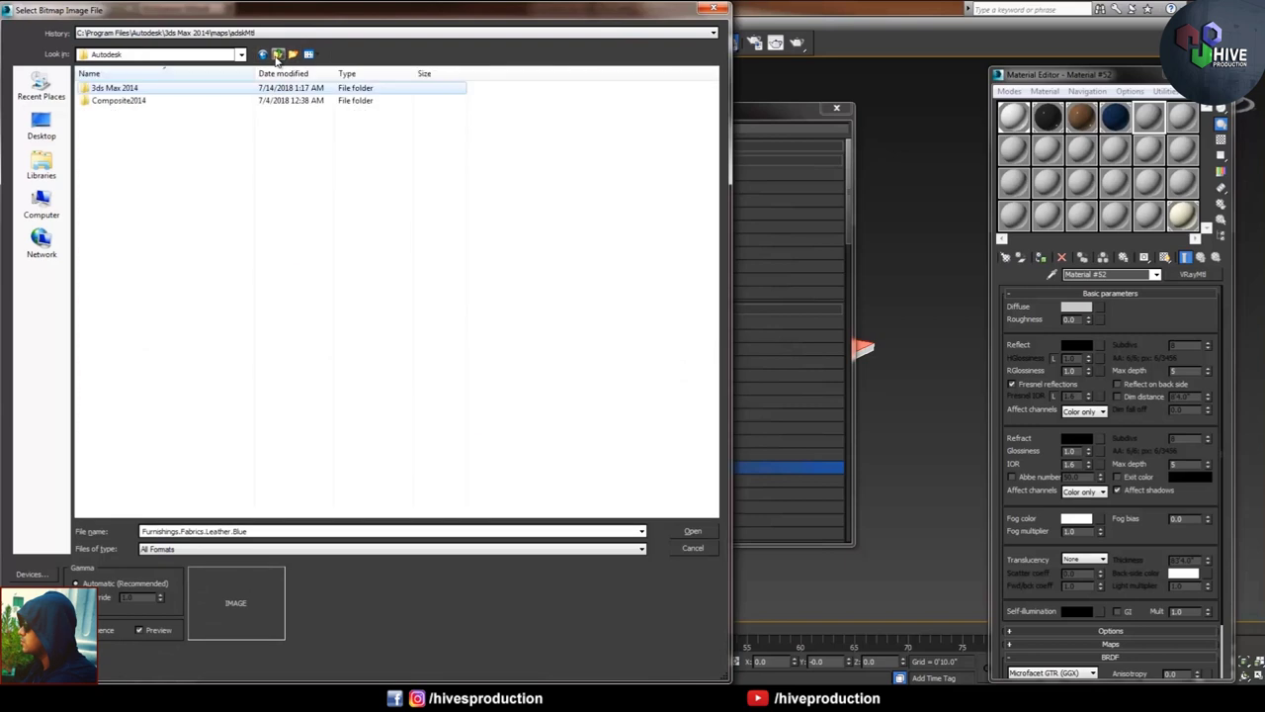
pyautogui.click(279, 54)
pyautogui.click(279, 54)
pyautogui.click(279, 54)
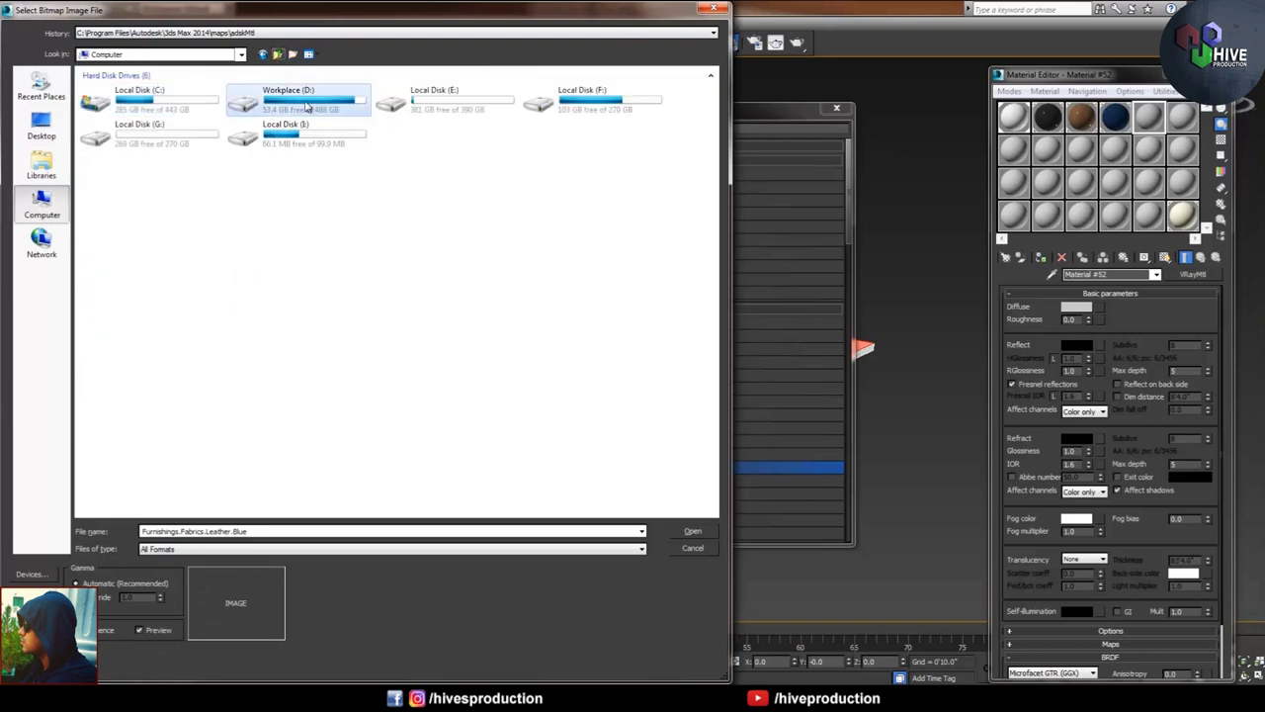
# Load Gold-lineart-seamless-pattern-luxury-vector-03 from the A-Lite project's tex folder on drive D and show the map in the viewport.
pyautogui.doubleClick(306, 109)
pyautogui.doubleClick(153, 127)
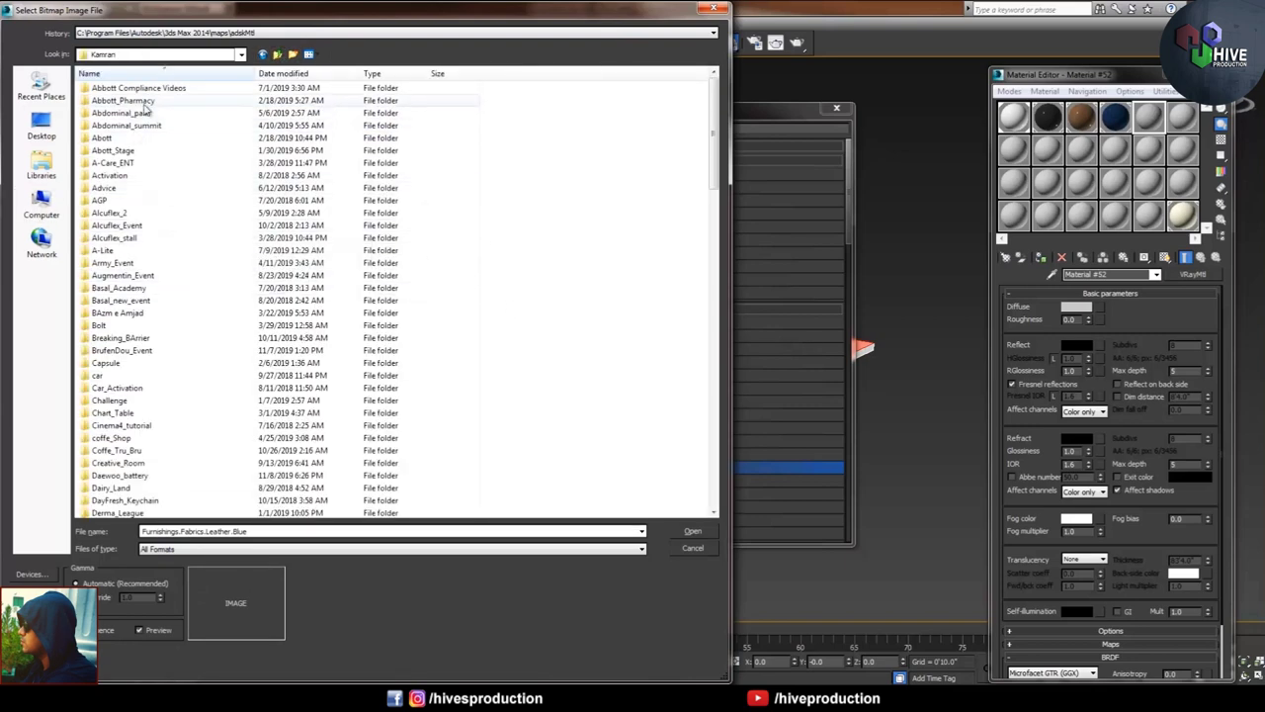
pyautogui.doubleClick(111, 250)
pyautogui.doubleClick(89, 150)
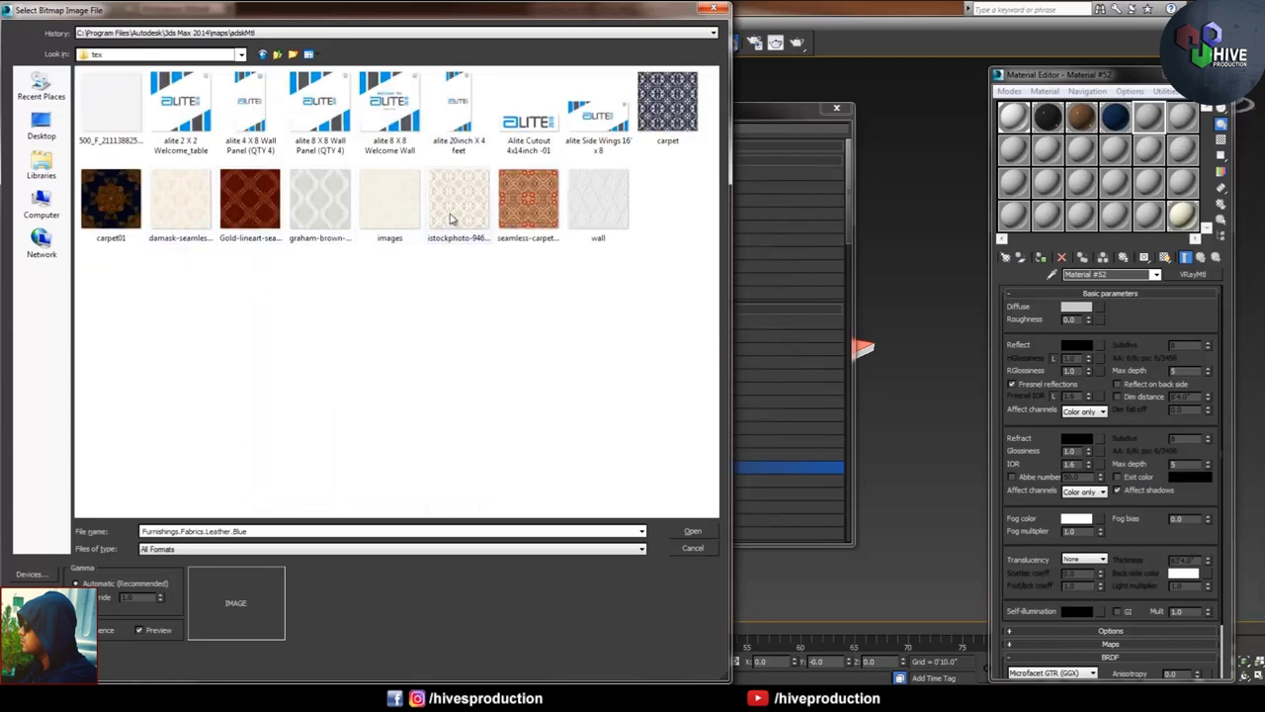
pyautogui.doubleClick(240, 229)
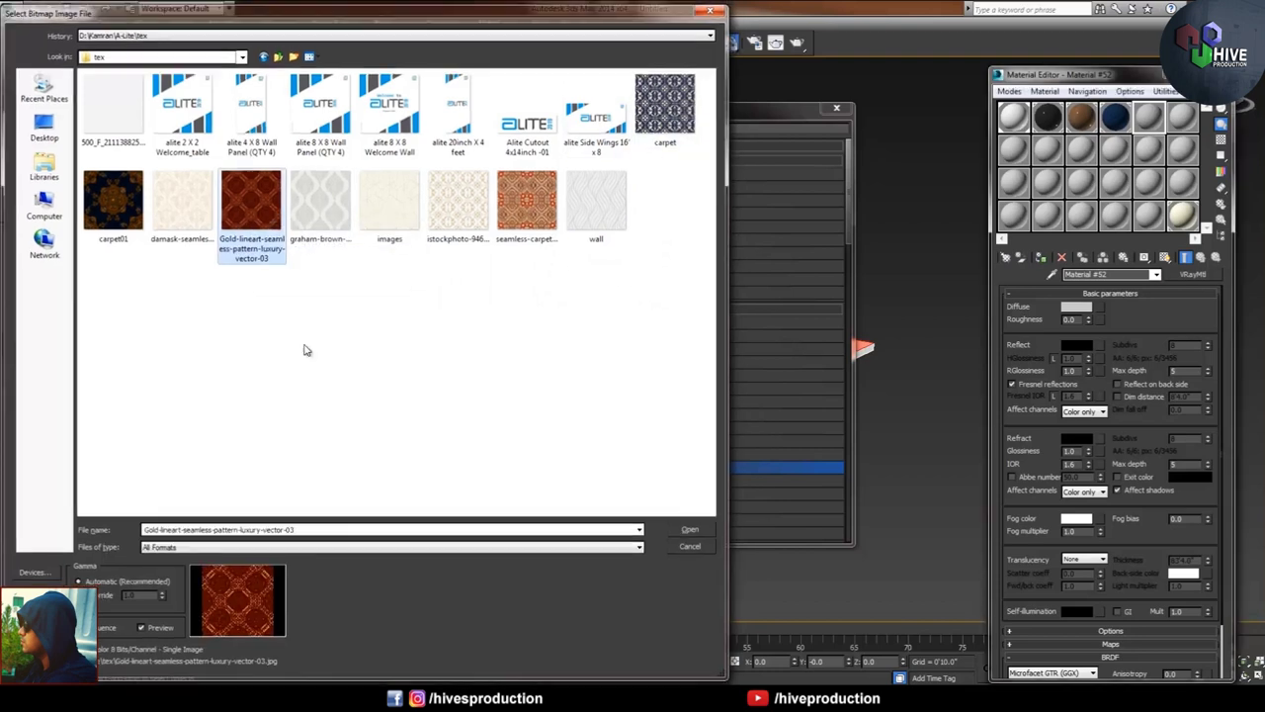
pyautogui.click(1166, 257)
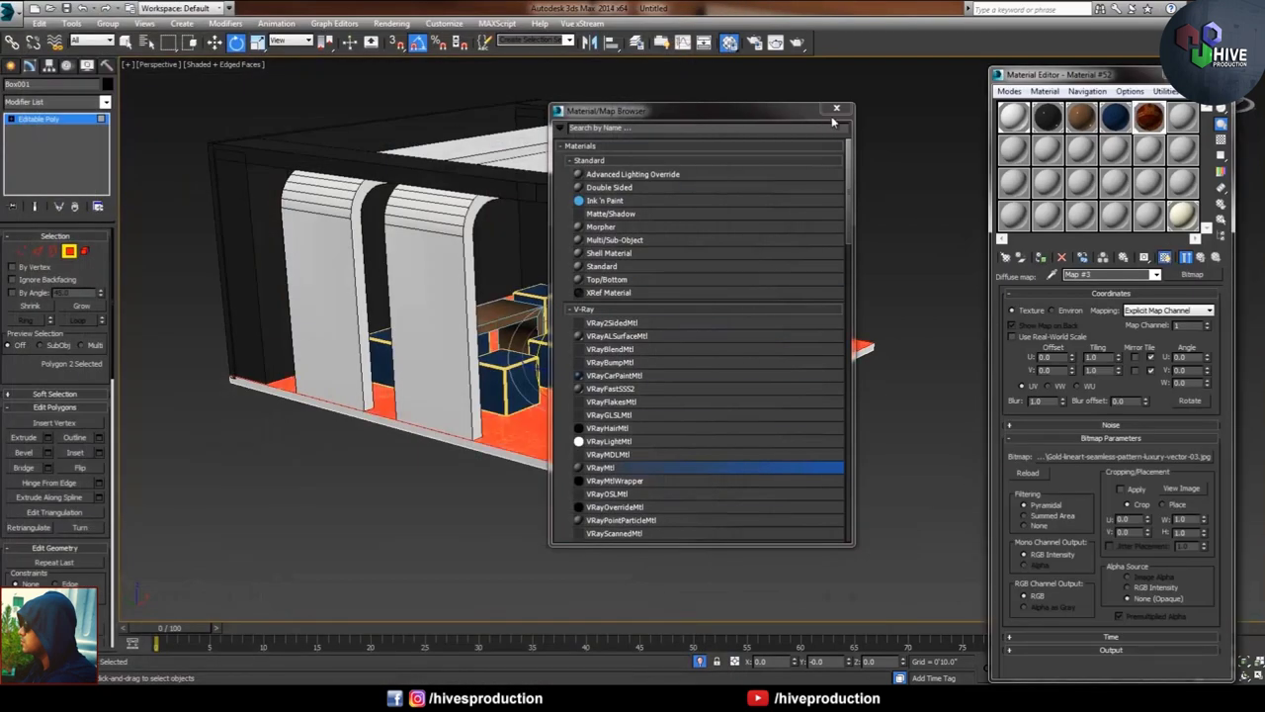
pyautogui.click(836, 109)
pyautogui.keyDown('alt'); pyautogui.moveTo(797, 425); pyautogui.dragTo(724, 416, button='middle'); pyautogui.keyUp('alt')
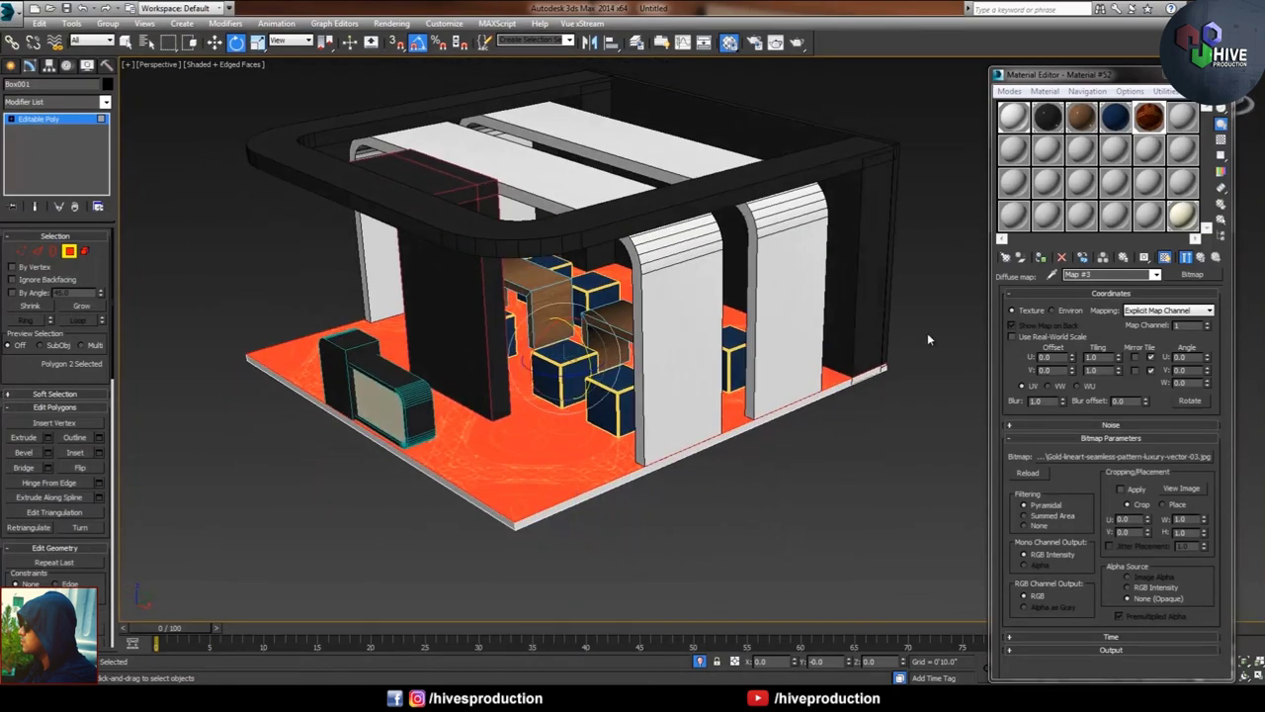
# Replace the floor material's bitmap with Seamless furniture fabric from the Event_hall project's Texture folder.
pyautogui.click(1137, 457)
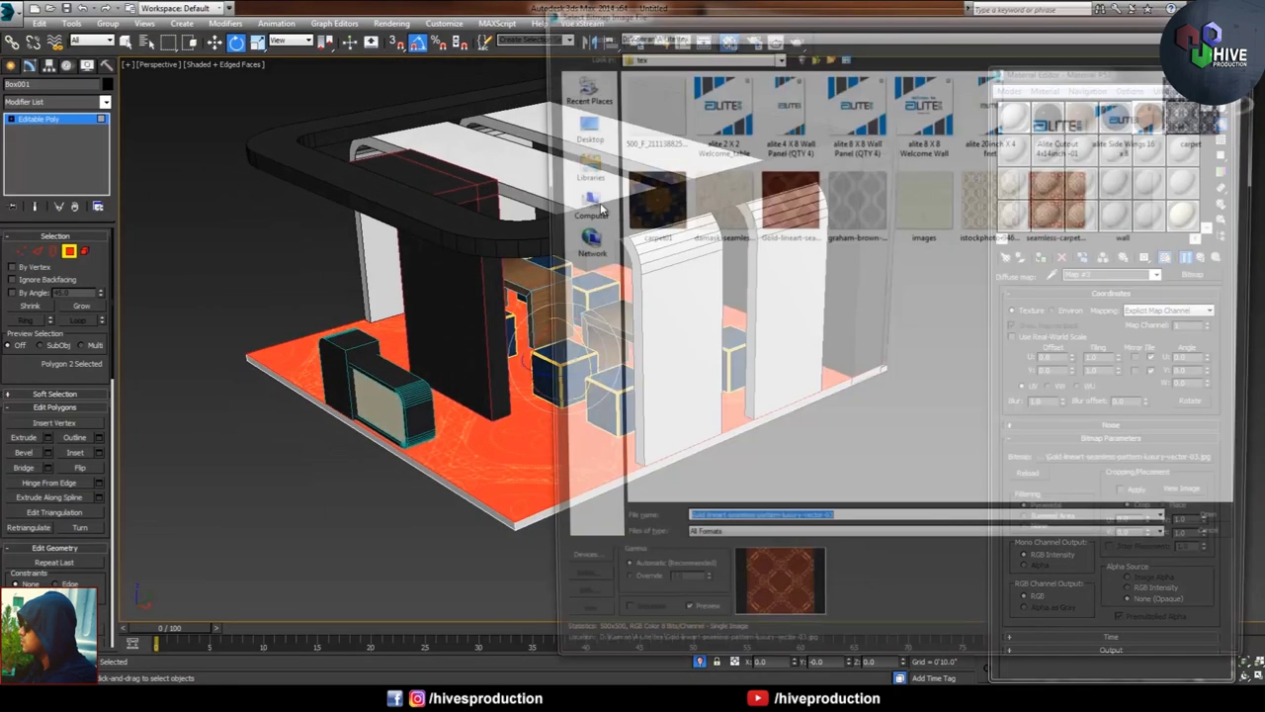
pyautogui.click(812, 54)
pyautogui.click(813, 55)
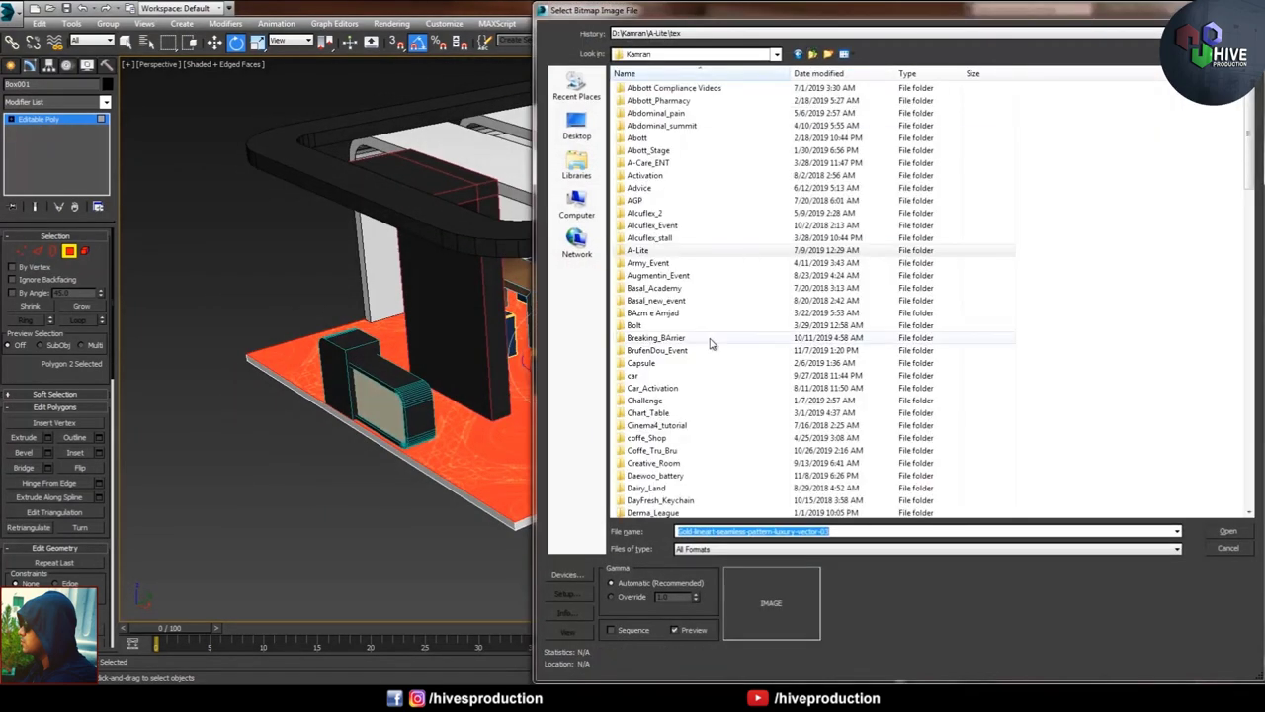
pyautogui.scroll(-10, 710, 343)
pyautogui.doubleClick(659, 123)
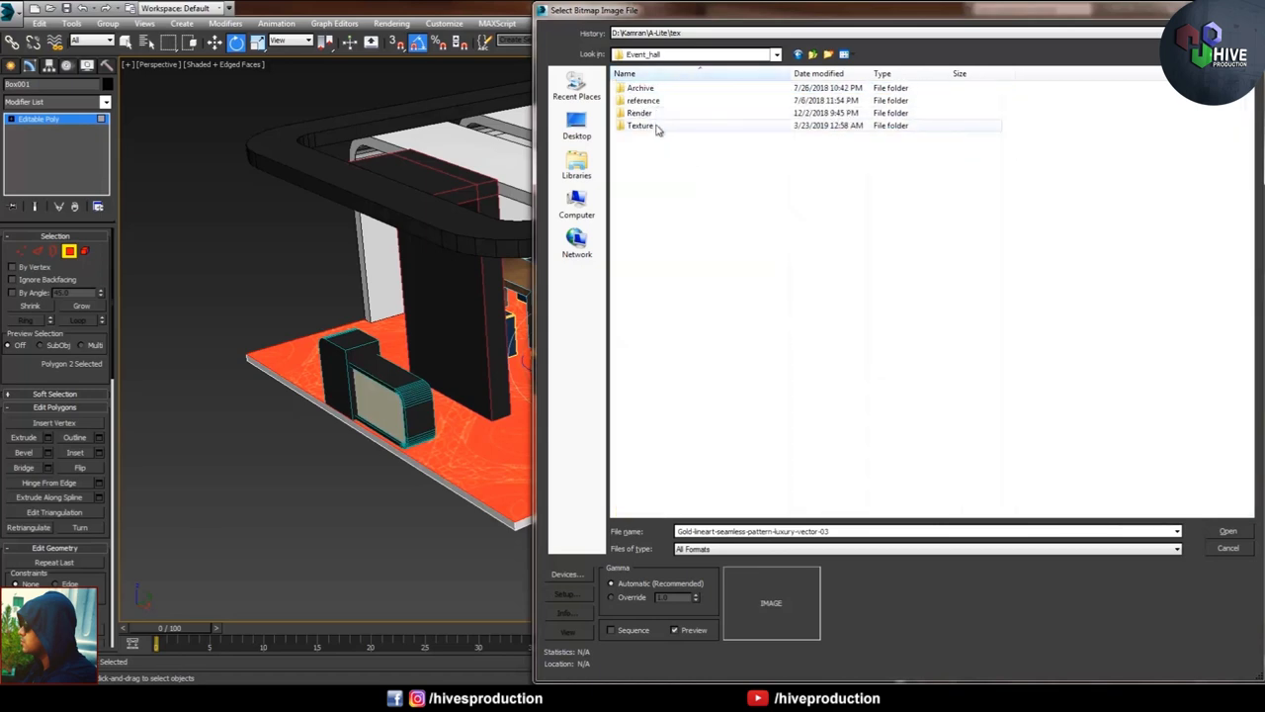
pyautogui.doubleClick(657, 128)
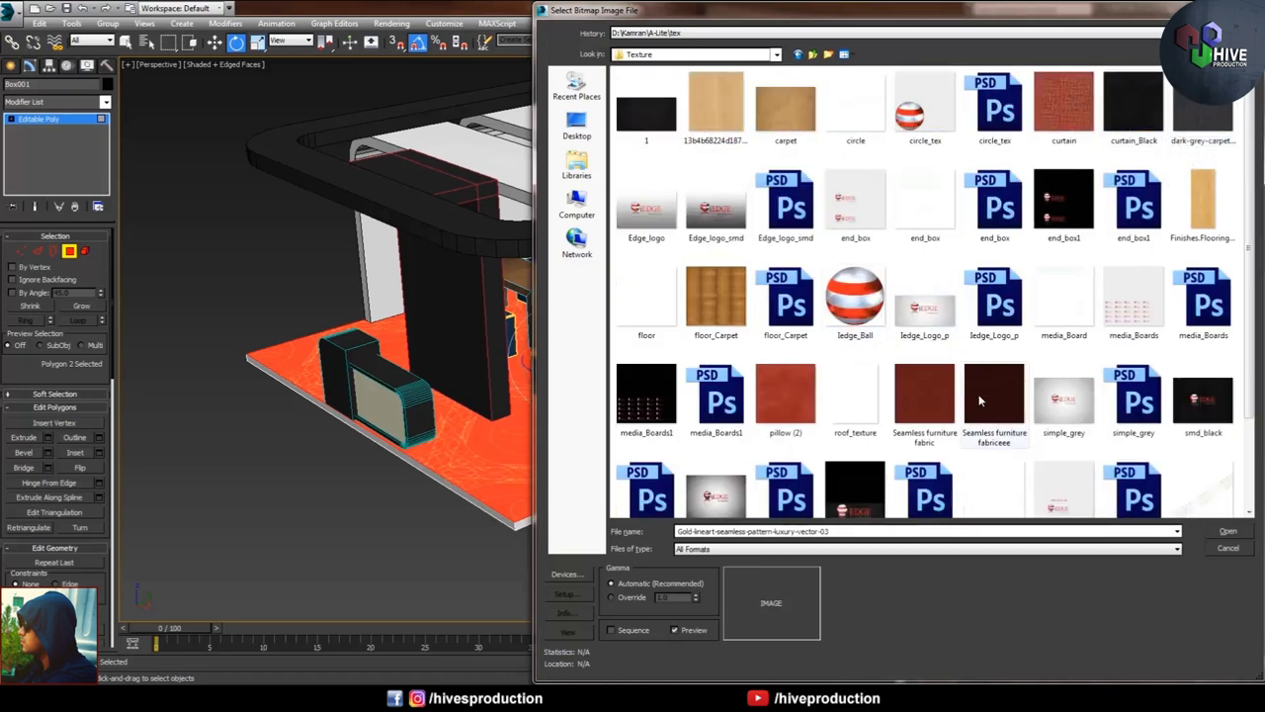
pyautogui.doubleClick(927, 421)
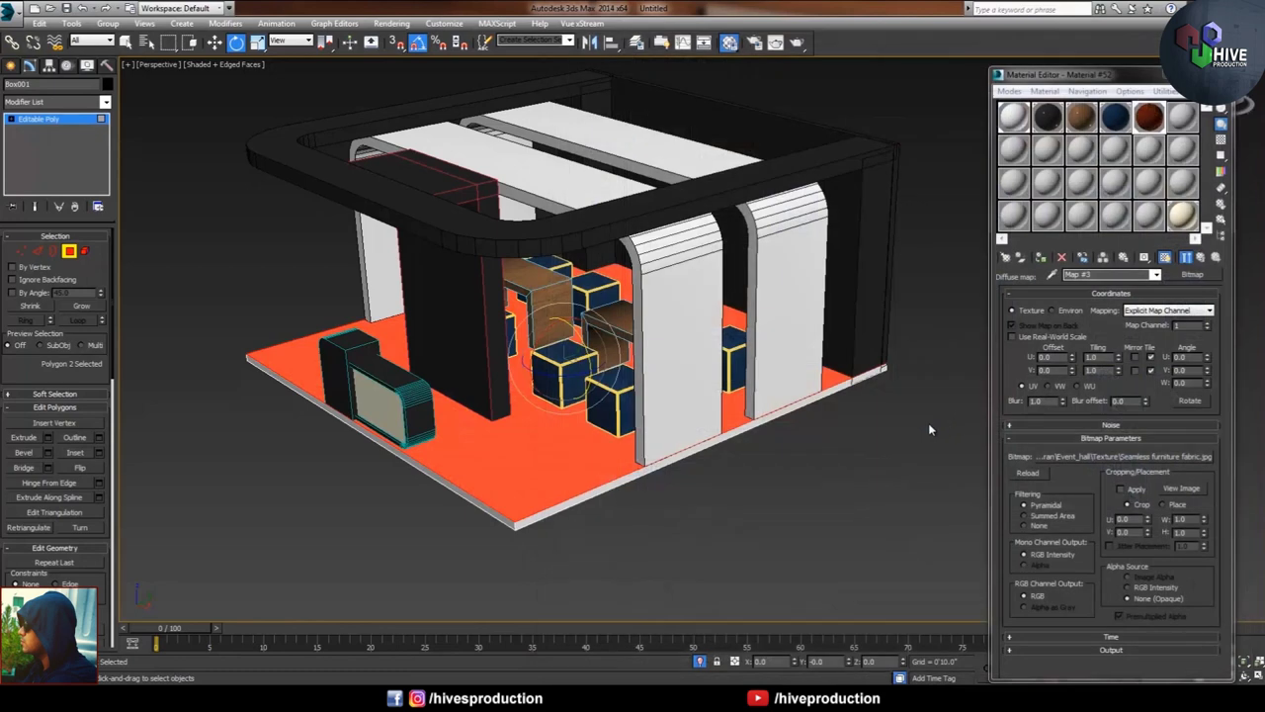
# Add a UVW Map modifier to the floor slab and reduce its planar mapping length and width to about 6'5" each.
pyautogui.click(56, 103)
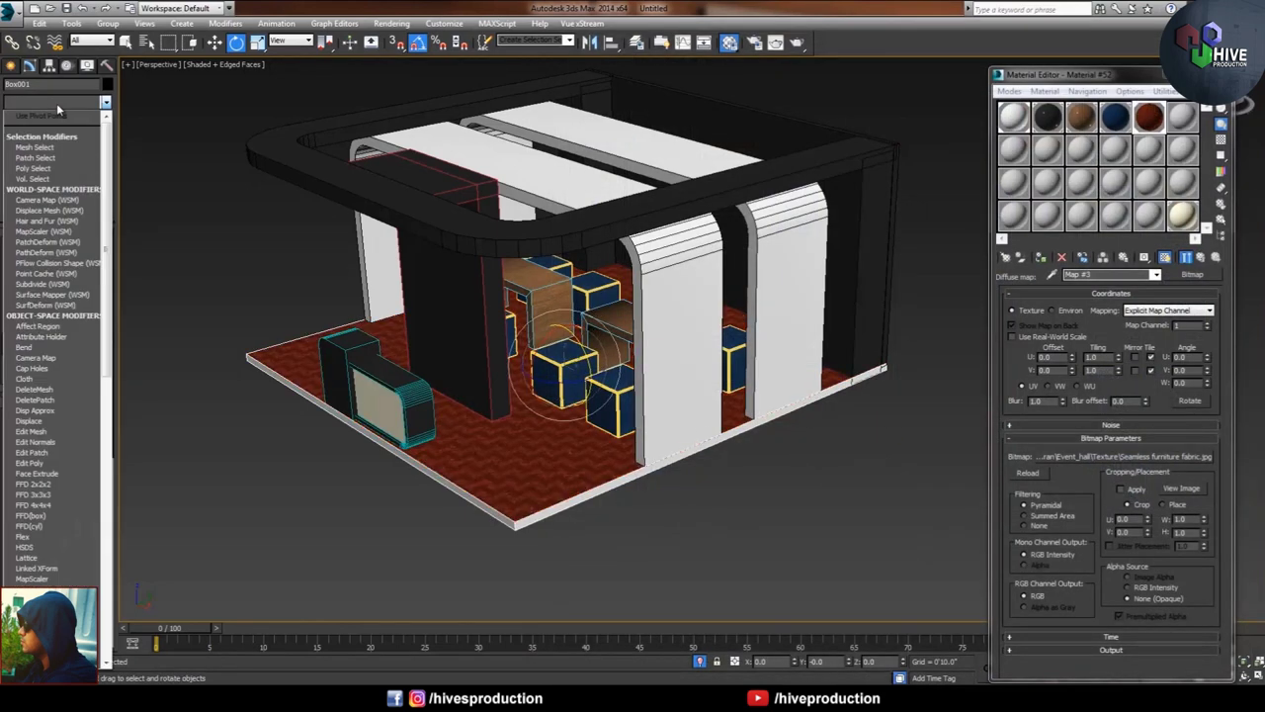
pyautogui.scroll(-10, 49, 297)
pyautogui.click(50, 551)
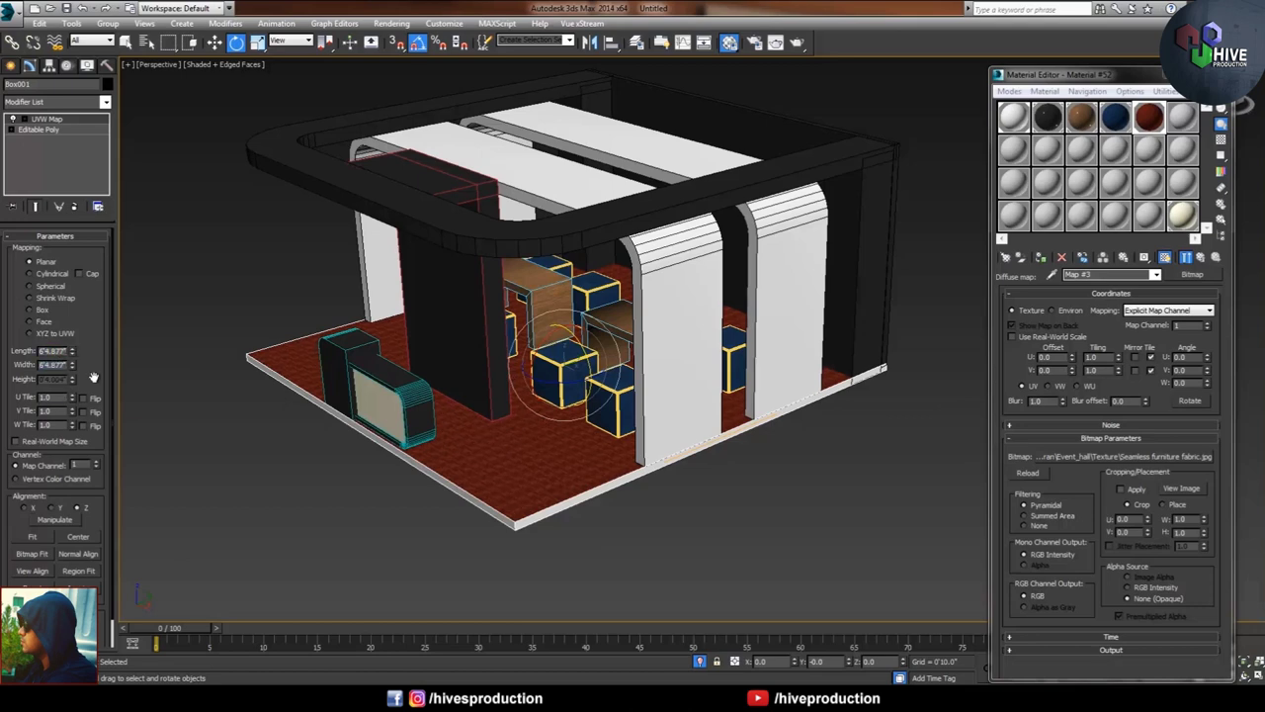
pyautogui.click(193, 425)
# Create a new VRayMtl in the sixth material slot and apply it to the floor slab's top polygon.
pyautogui.keyDown('alt'); pyautogui.moveTo(387, 438); pyautogui.dragTo(470, 460, button='middle'); pyautogui.keyUp('alt')
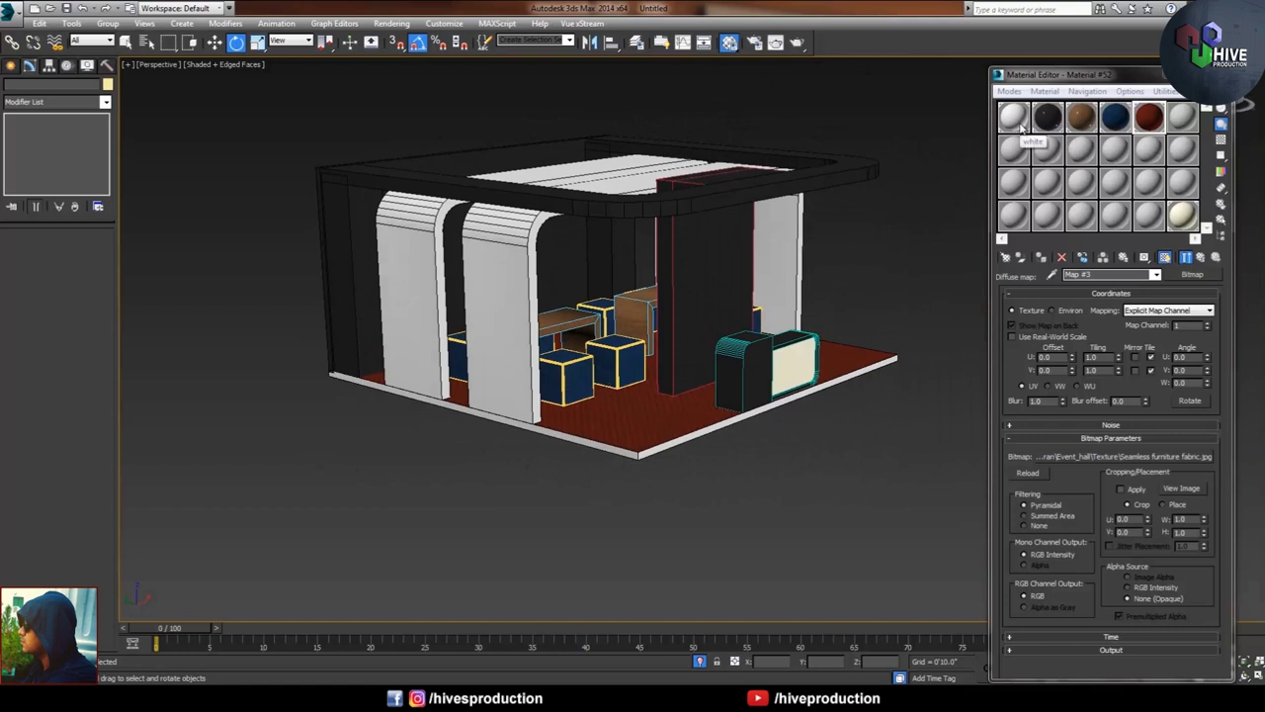
pyautogui.click(1179, 120)
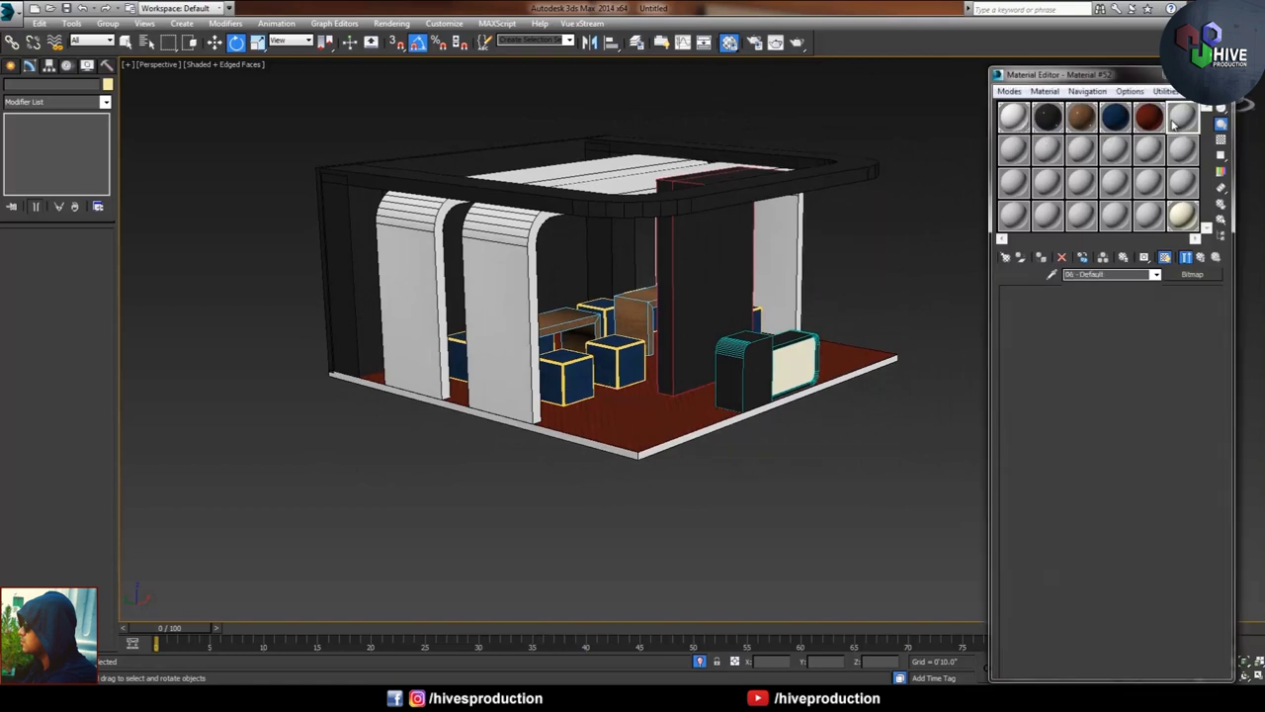
pyautogui.click(1007, 256)
pyautogui.doubleClick(599, 467)
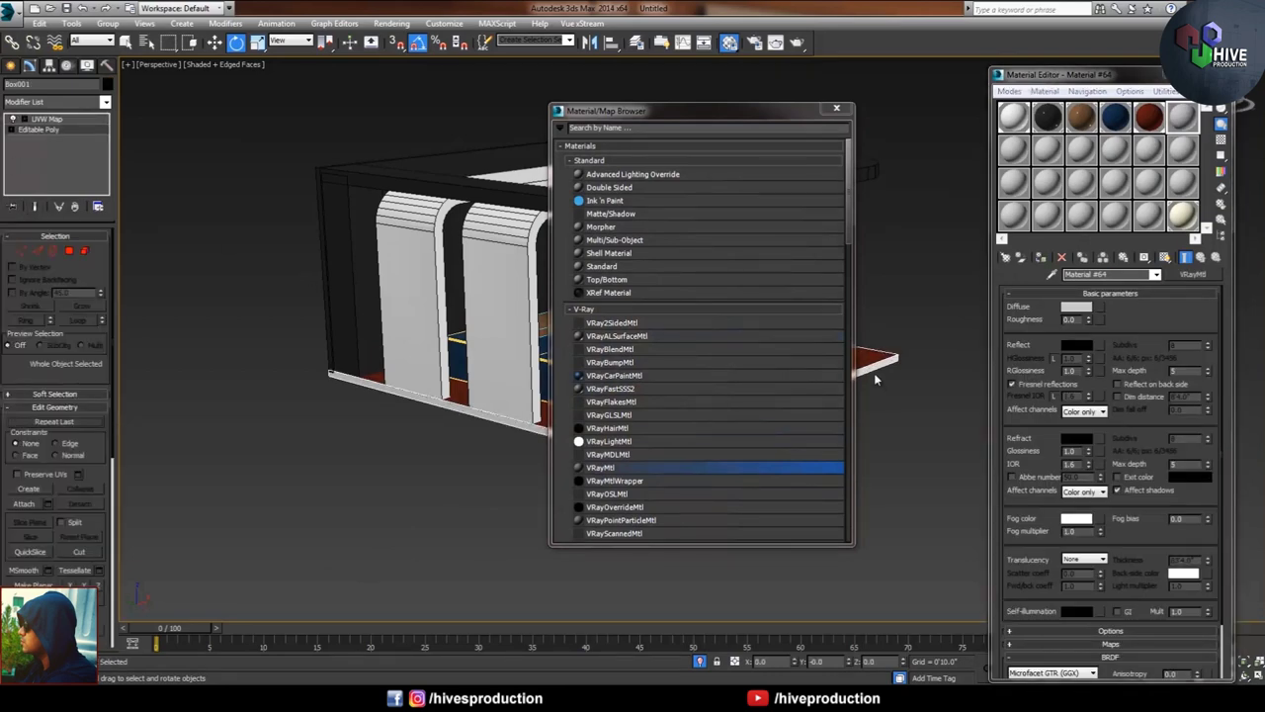
pyautogui.click(38, 130)
pyautogui.press('4')
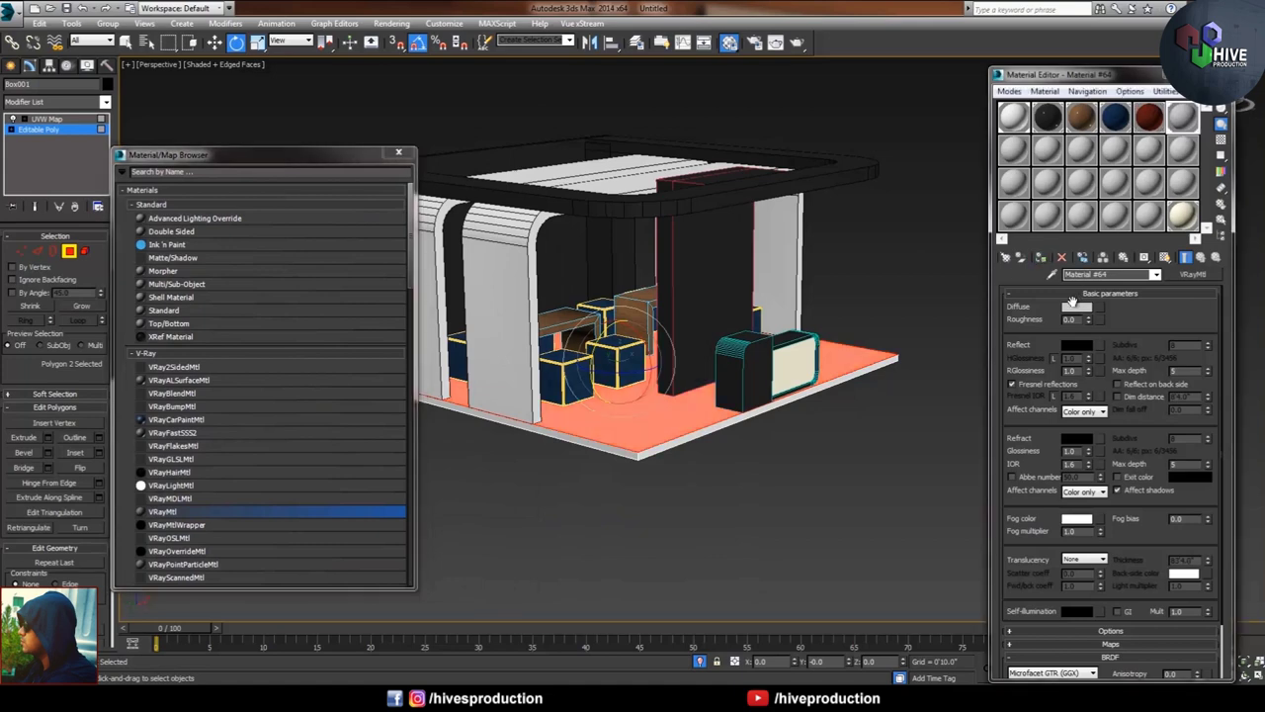
# Give the new floor material a dark grey diffuse and a grey reflection, and lower its reflection glossiness.
pyautogui.click(1075, 306)
pyautogui.moveTo(380, 92); pyautogui.dragTo(381, 105)
pyautogui.click(483, 193)
pyautogui.click(1075, 345)
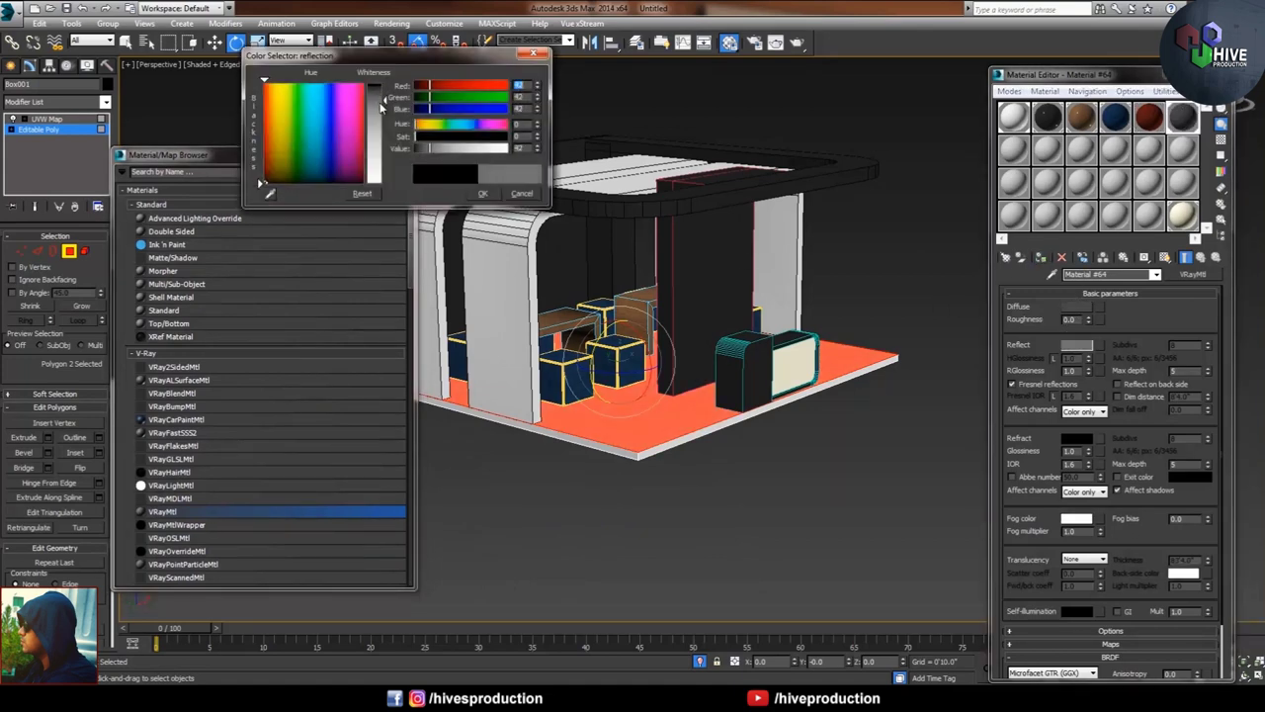
pyautogui.click(483, 194)
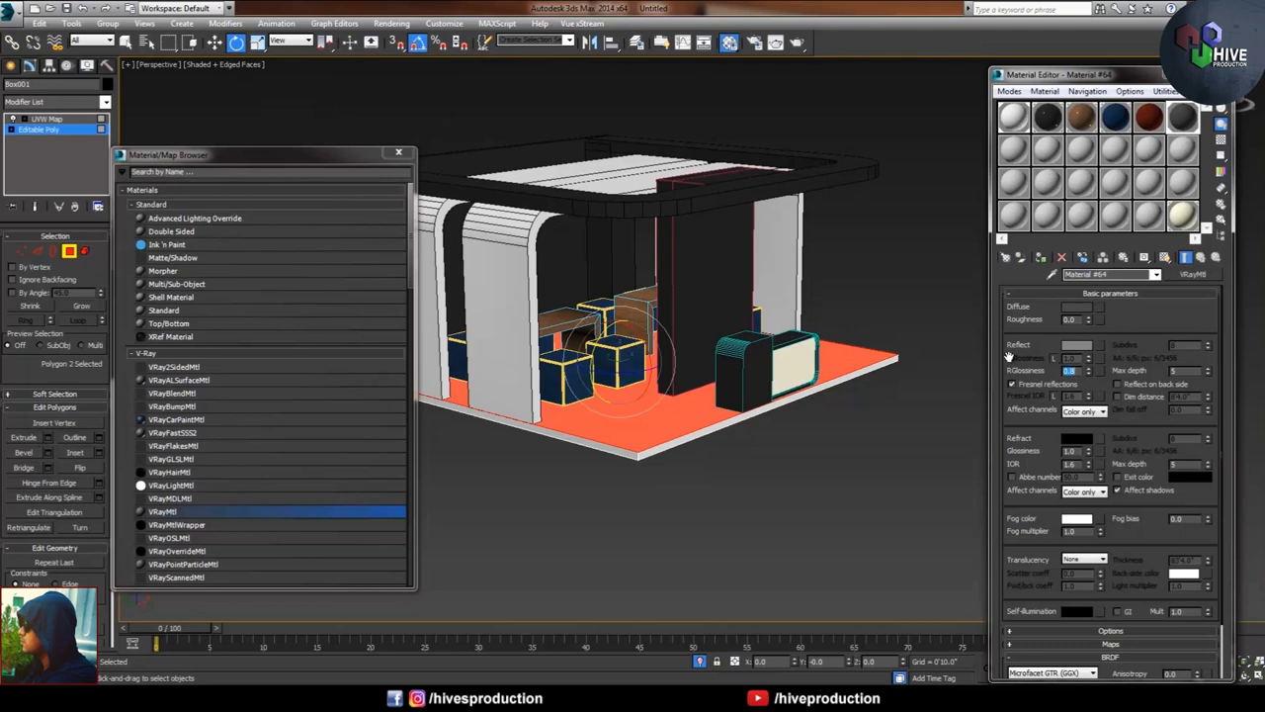
pyautogui.click(399, 151)
# Close the Material Editor and review the textured booth from several angles.
pyautogui.click(679, 410)
pyautogui.keyDown('alt'); pyautogui.moveTo(680, 415); pyautogui.dragTo(618, 409, button='middle'); pyautogui.keyUp('alt')
pyautogui.keyDown('alt'); pyautogui.moveTo(657, 366); pyautogui.dragTo(684, 364, button='middle'); pyautogui.keyUp('alt')
pyautogui.click(1217, 74)
pyautogui.keyDown('alt'); pyautogui.moveTo(732, 226); pyautogui.dragTo(704, 287, button='middle'); pyautogui.keyUp('alt')
pyautogui.moveTo(680, 319); pyautogui.dragTo(676, 353, button='middle')
pyautogui.scroll(3, 675, 353)
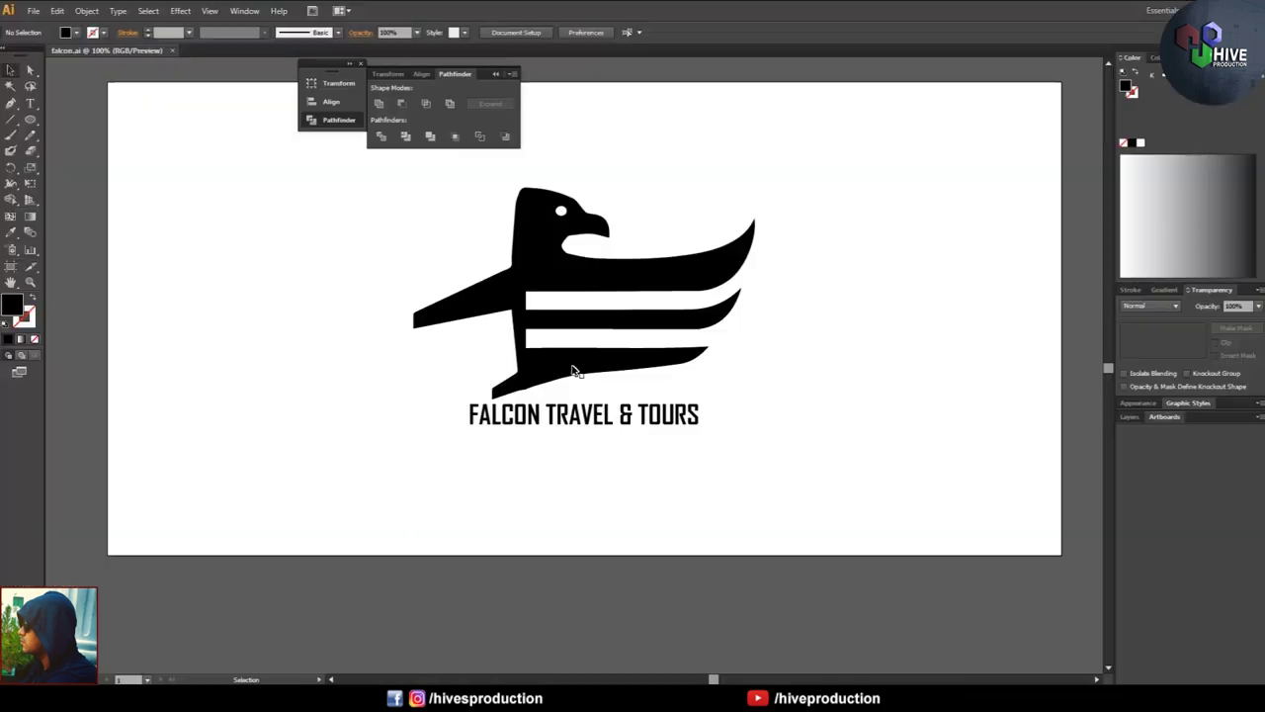
# Switch to Illustrator and check the falcon symbol and the FALCON TRAVEL & TOURS text by selecting them.
pyautogui.click(574, 337)
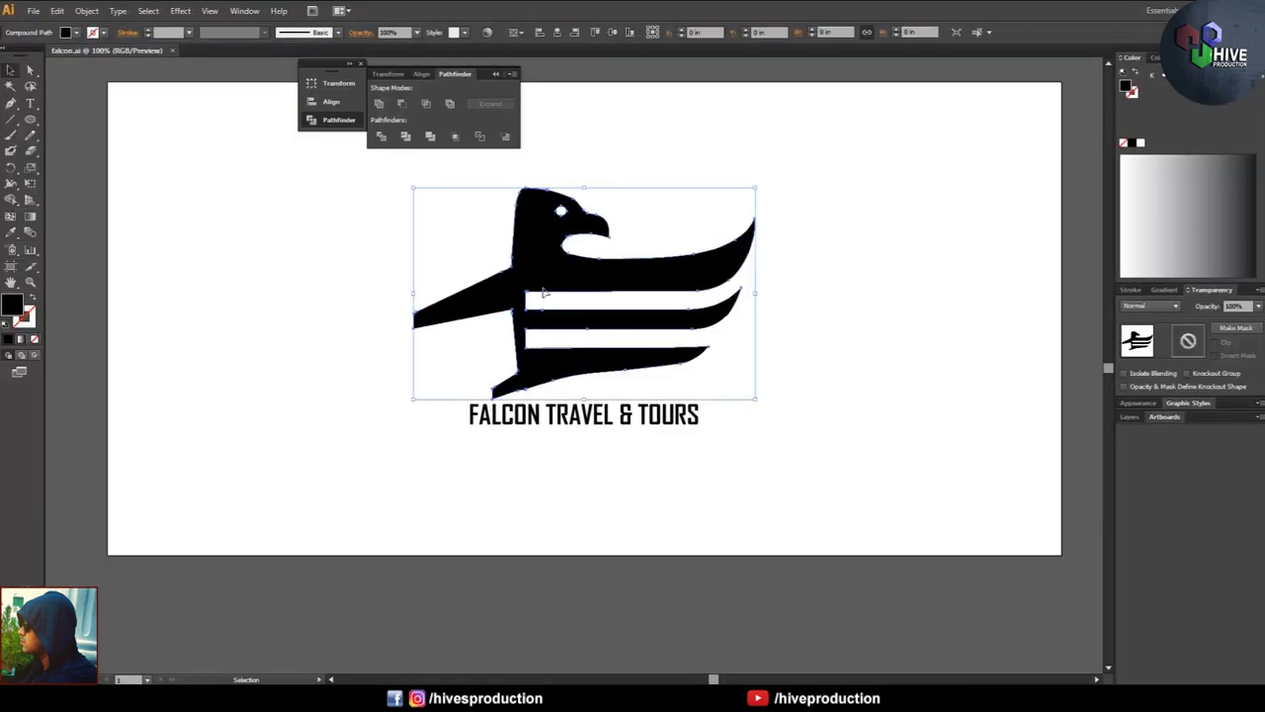
pyautogui.click(608, 420)
pyautogui.moveTo(376, 206); pyautogui.dragTo(985, 554)
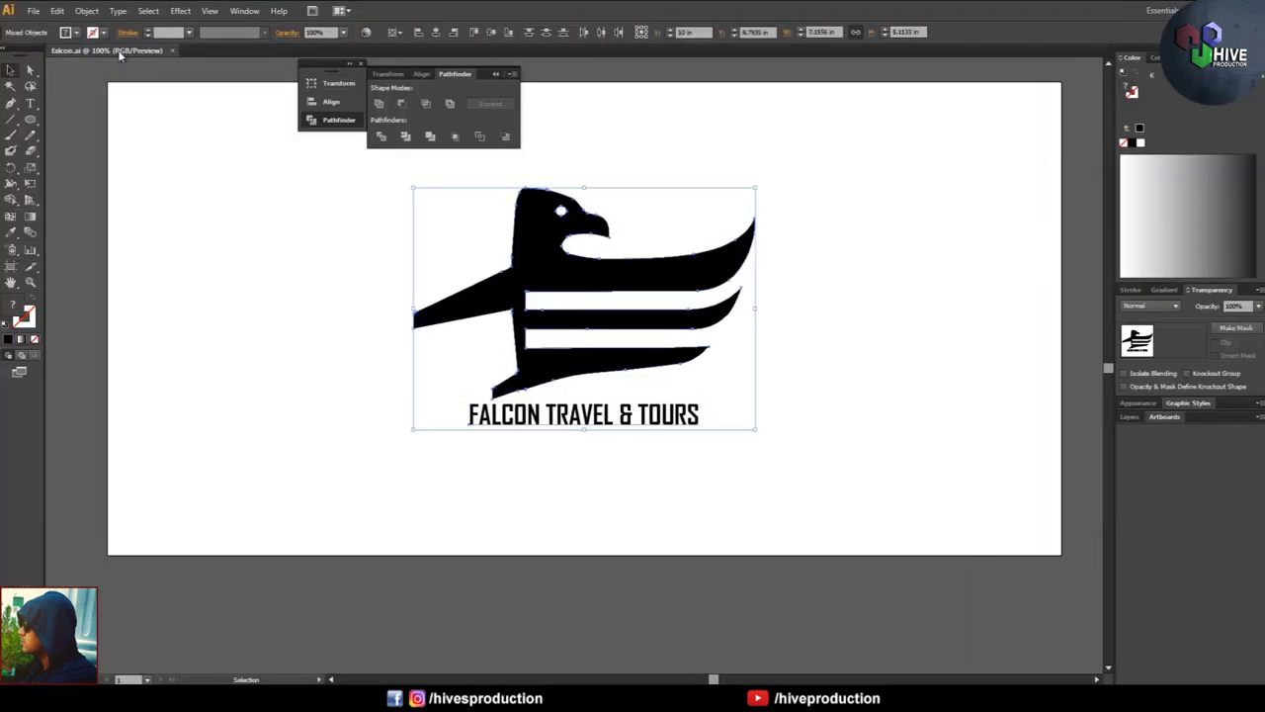
pyautogui.click(707, 464)
pyautogui.click(604, 422)
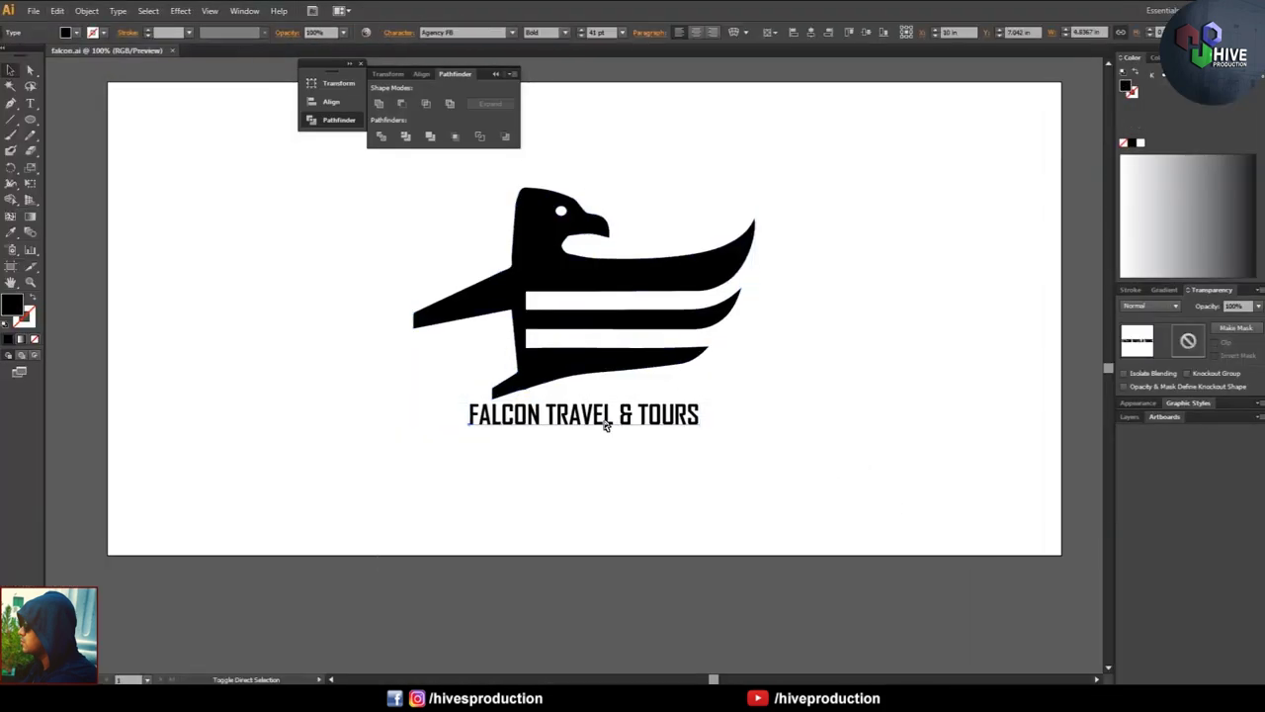
pyautogui.click(771, 482)
# Save the logo over the existing falcon.ai on drive E in the Illustrator 8 version.
pyautogui.click(33, 11)
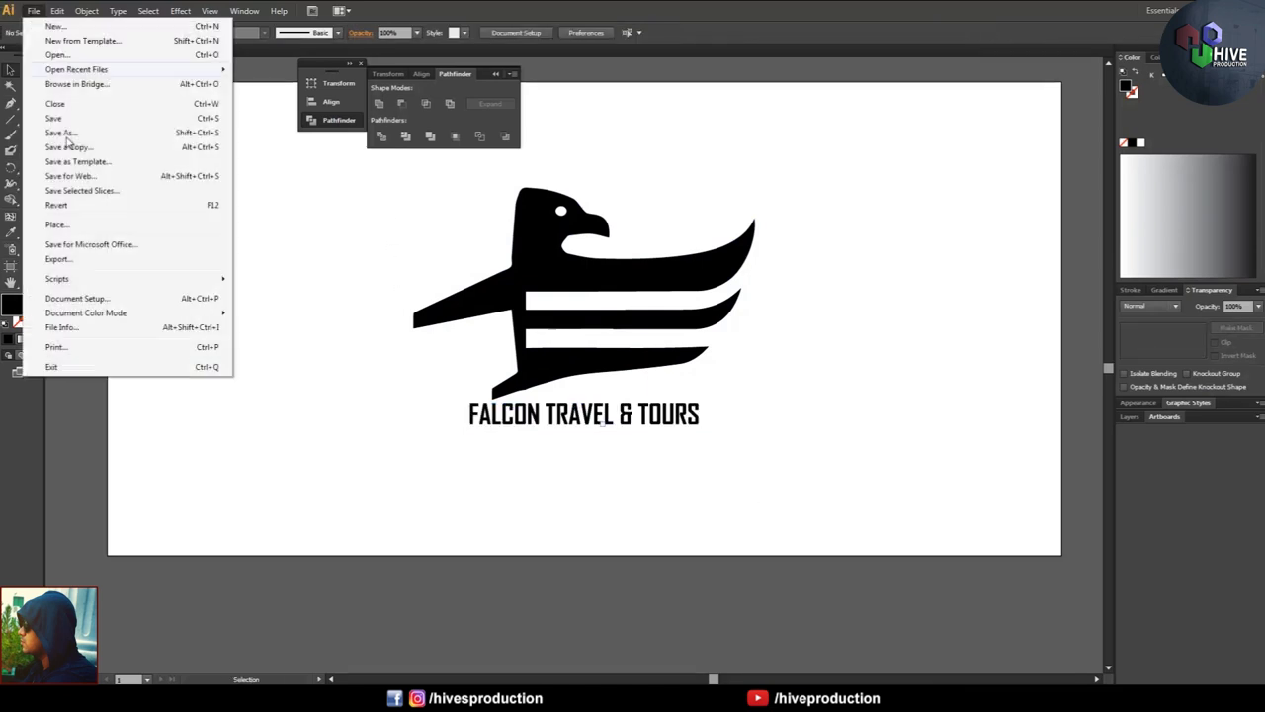
pyautogui.click(59, 132)
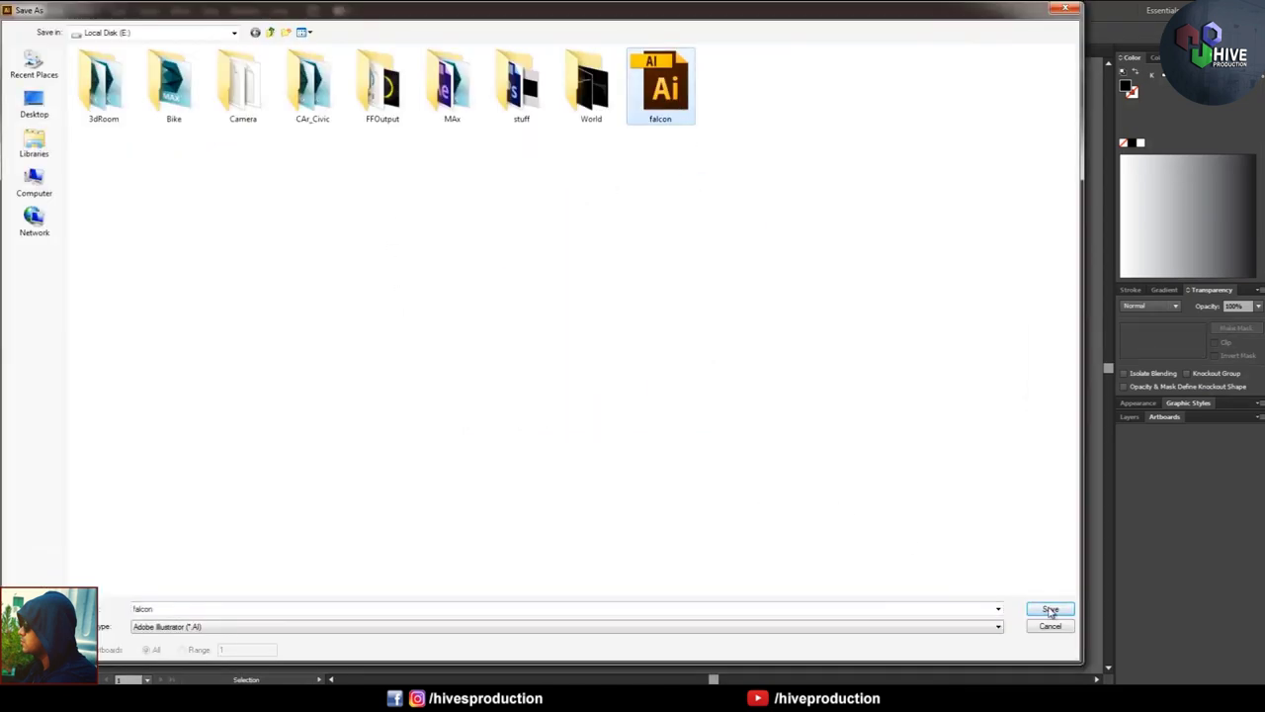
pyautogui.click(1050, 610)
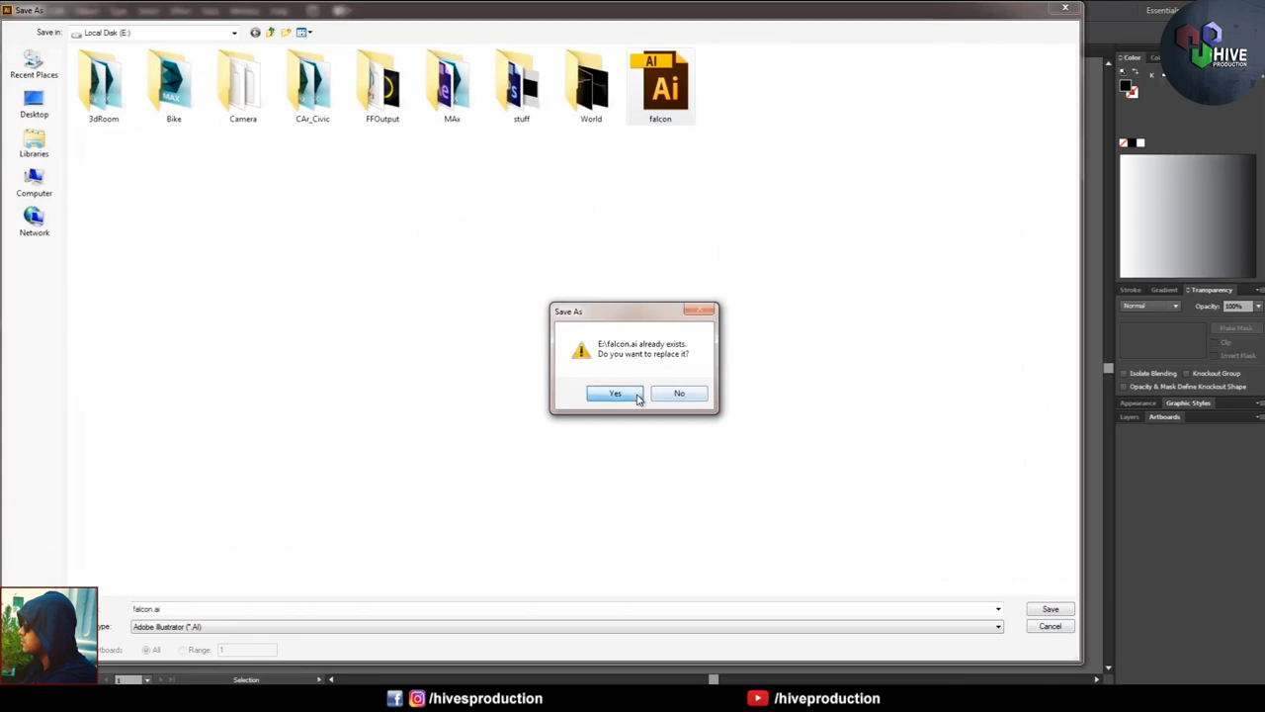
pyautogui.click(615, 394)
pyautogui.click(578, 158)
pyautogui.click(583, 305)
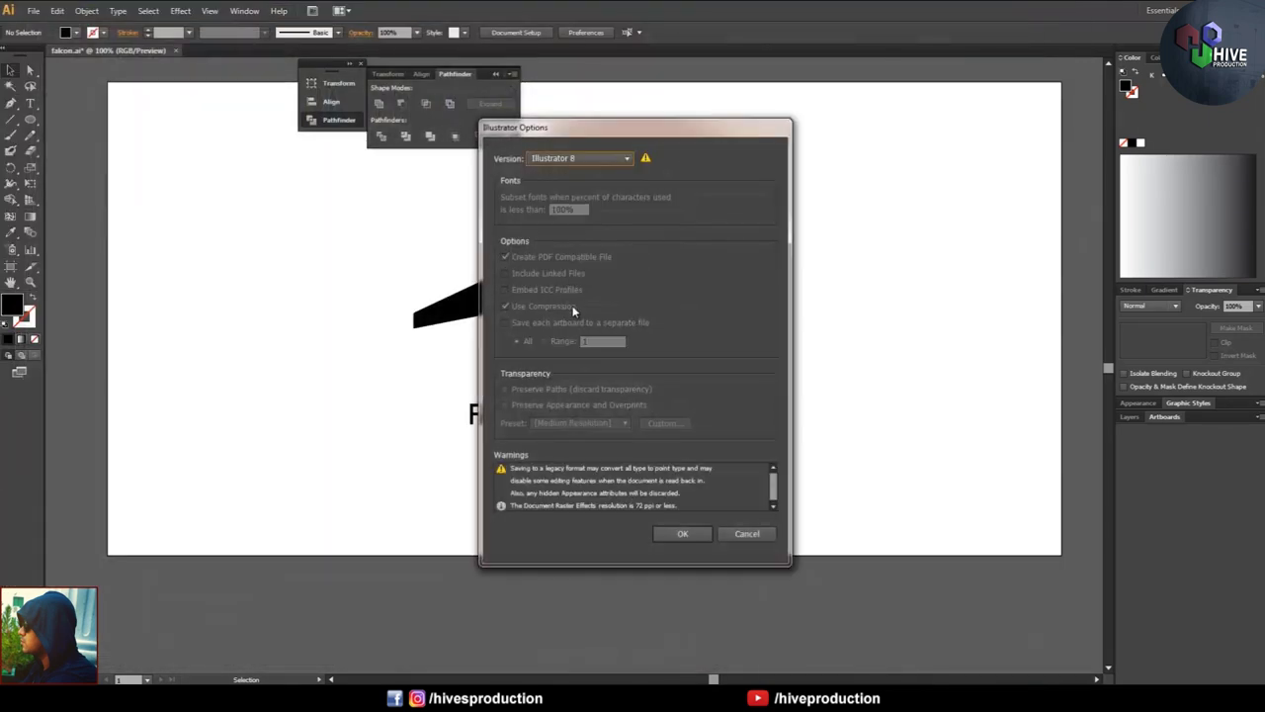
pyautogui.click(684, 534)
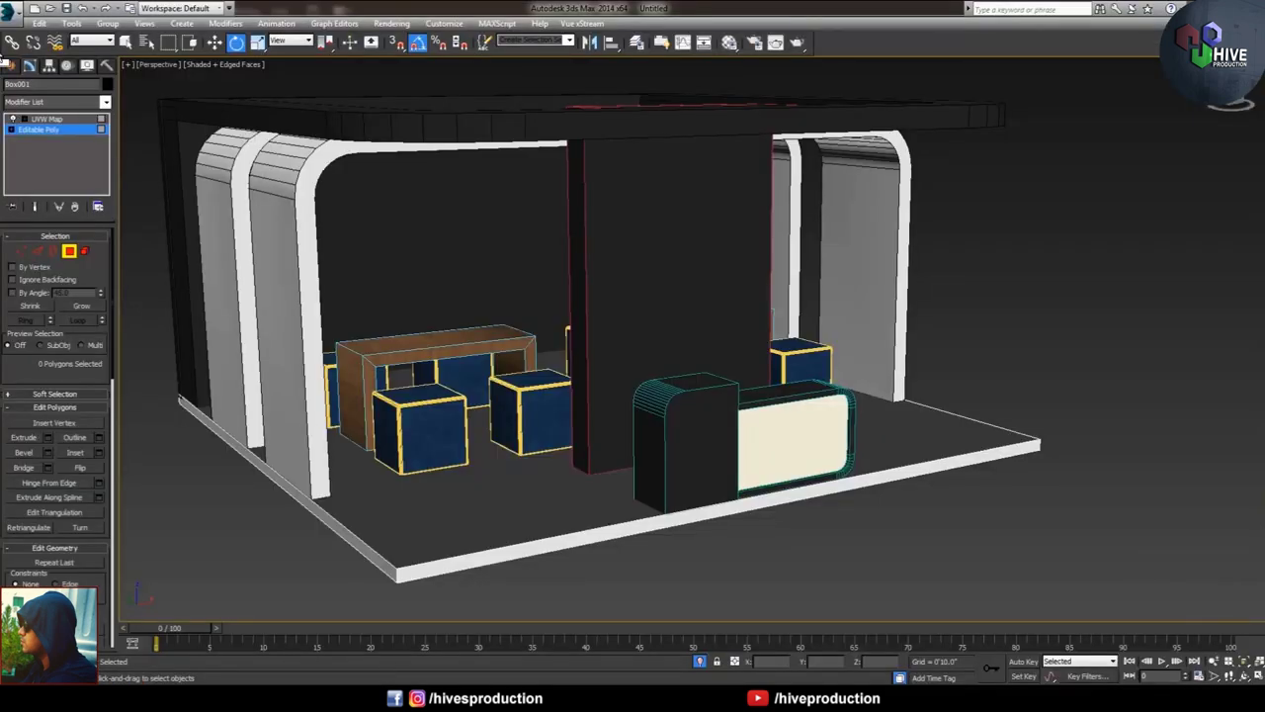
# Switch to 3ds Max and import the falcon logo file into the booth scene as a single spline shape.
pyautogui.click(12, 10)
pyautogui.click(35, 180)
pyautogui.doubleClick(658, 110)
pyautogui.click(659, 371)
pyautogui.click(664, 368)
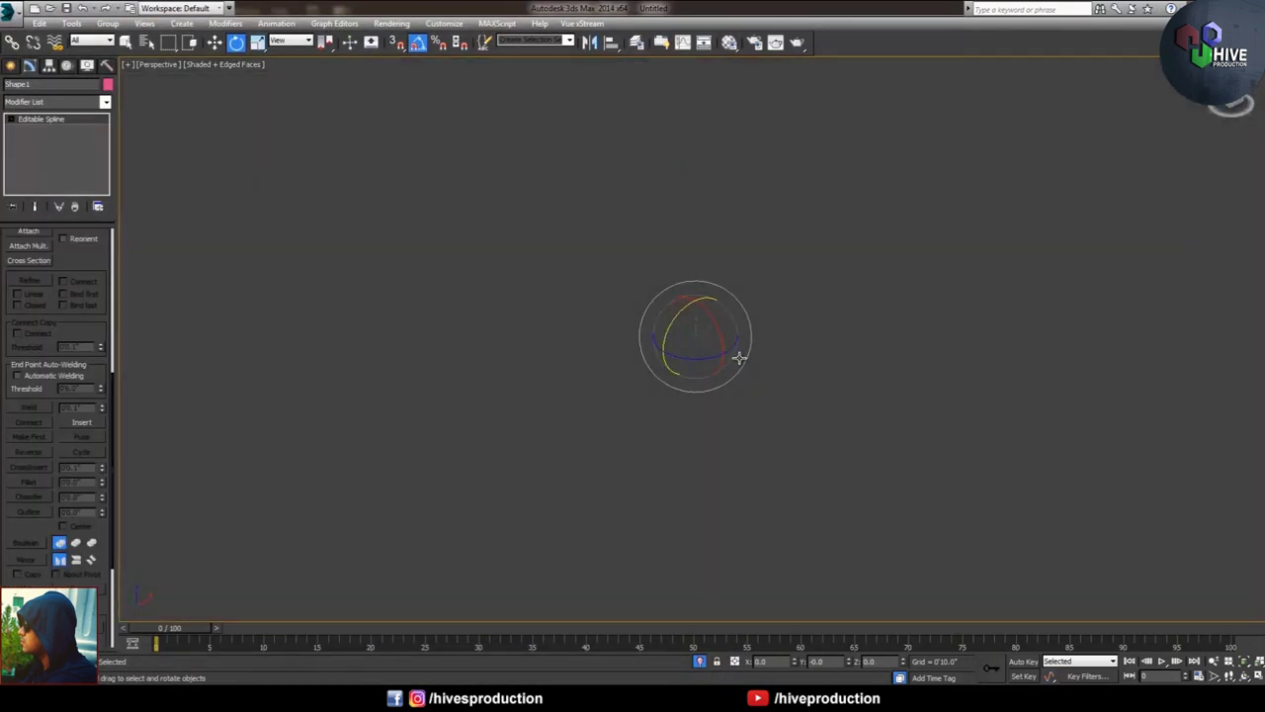
# Enlarge the imported logo, rotate it upright and move it in front of the booth near the reception counter.
pyautogui.press('w')
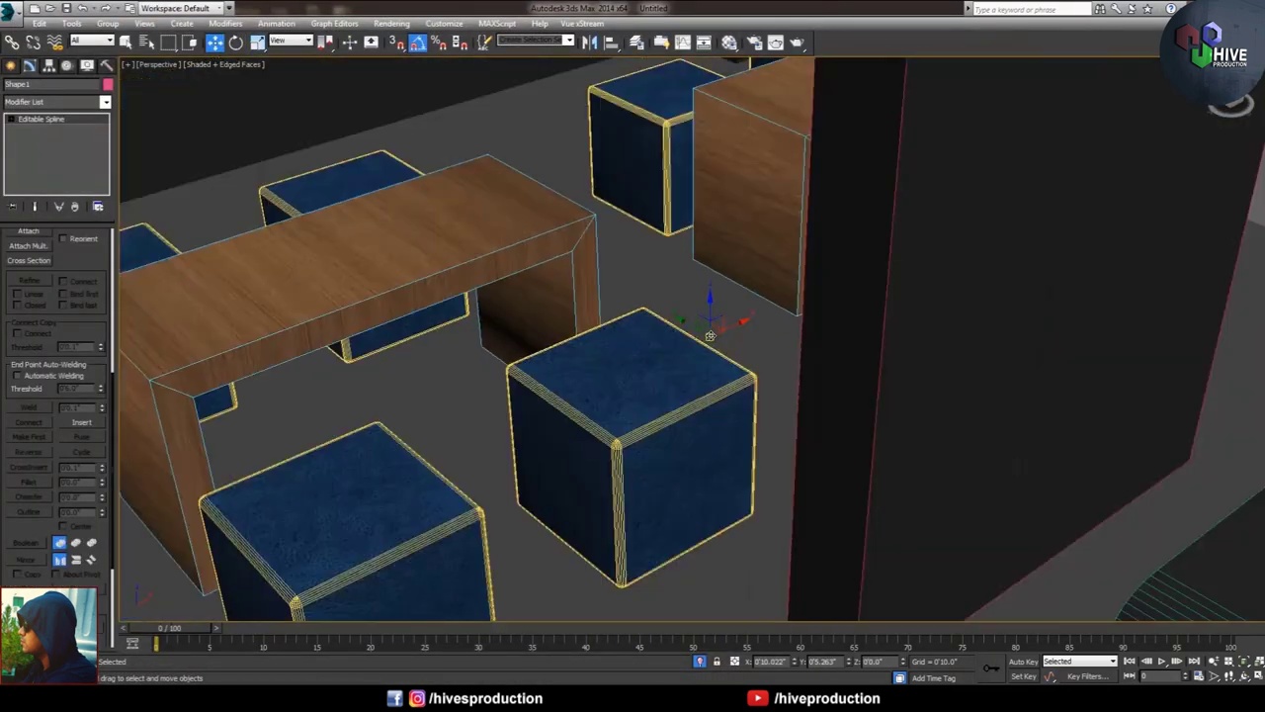
pyautogui.press('r')
pyautogui.moveTo(714, 191); pyautogui.dragTo(844, 638)
pyautogui.press('e')
pyautogui.moveTo(717, 178); pyautogui.dragTo(751, 228)
pyautogui.press('w')
pyautogui.moveTo(691, 191); pyautogui.dragTo(1197, 432)
pyautogui.moveTo(1197, 431); pyautogui.dragTo(751, 337, button='middle')
pyautogui.scroll(-8, 752, 336)
pyautogui.moveTo(699, 284); pyautogui.dragTo(872, 443)
pyautogui.keyDown('alt'); pyautogui.moveTo(907, 498); pyautogui.dragTo(920, 409, button='middle'); pyautogui.keyUp('alt')
pyautogui.scroll(4, 1022, 343)
pyautogui.moveTo(1023, 344); pyautogui.dragTo(615, 372, button='middle')
# Add an Extrude modifier to the logo shape with an amount of -0'1.0".
pyautogui.click(40, 106)
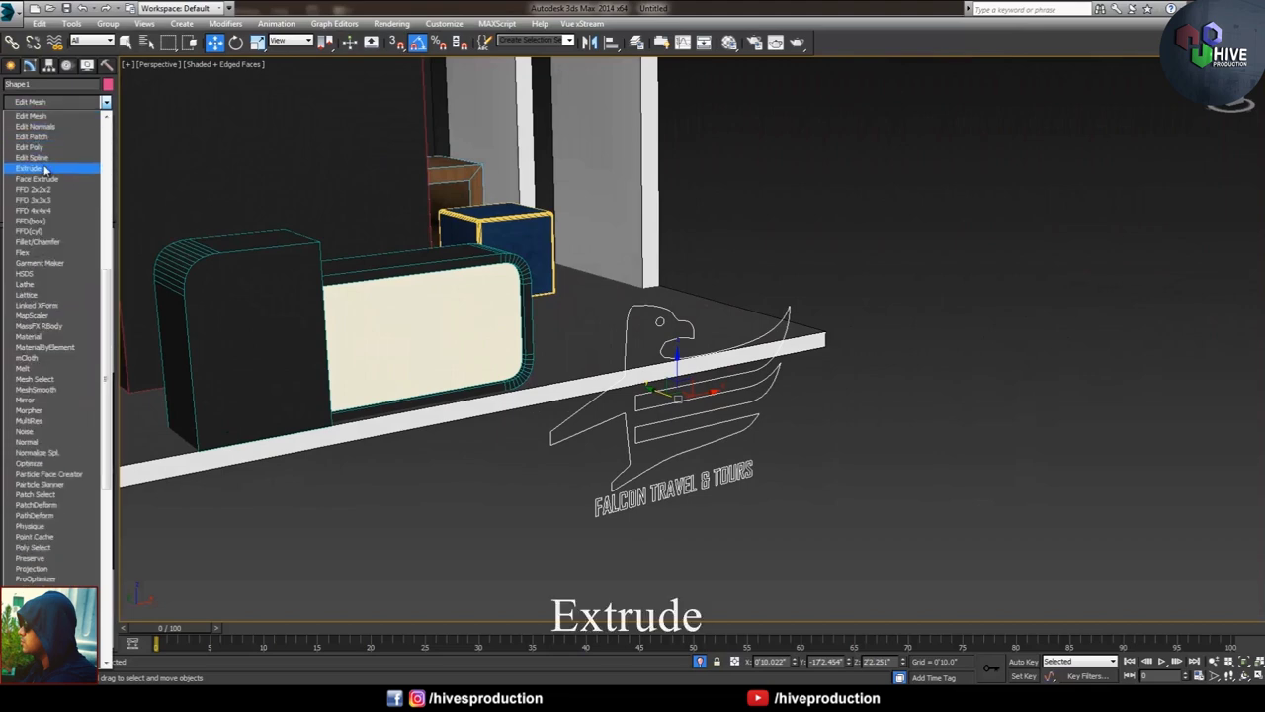
pyautogui.click(30, 171)
pyautogui.moveTo(92, 253); pyautogui.dragTo(92, 243)
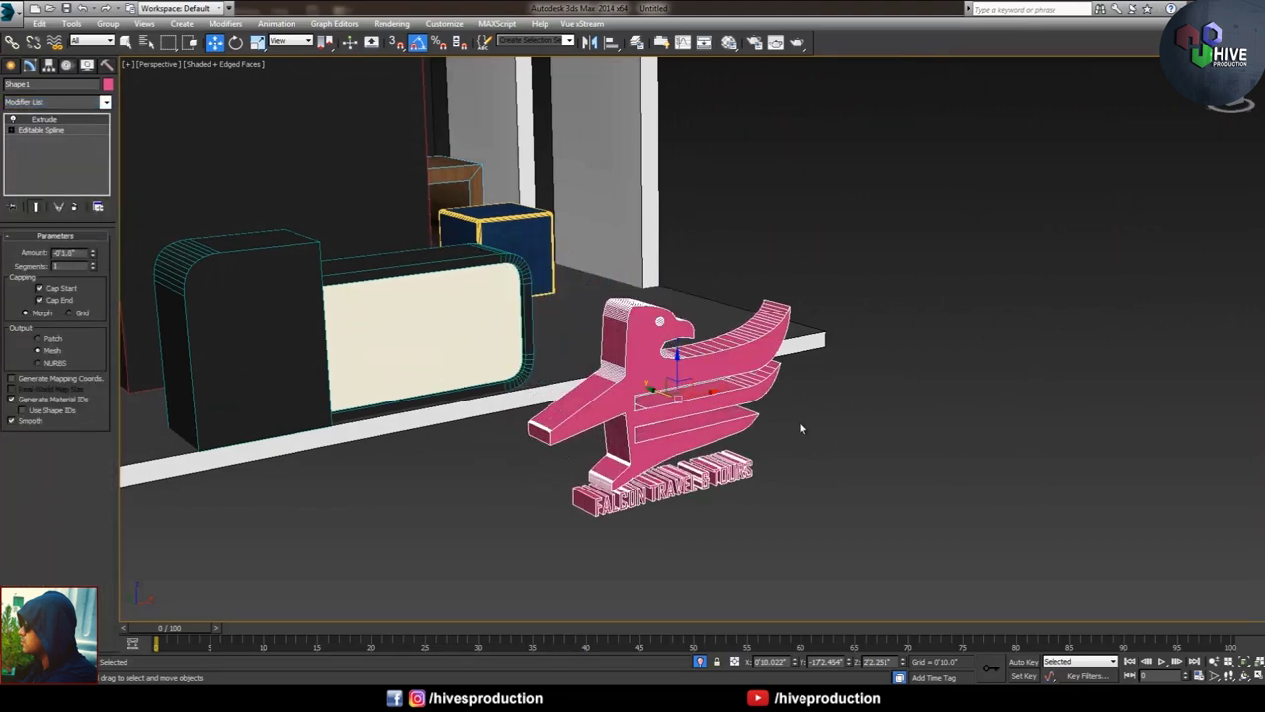
# Position the extruded logo in the upper part of the central pillar, centred across its width in the front view.
pyautogui.scroll(-5, 691, 425)
pyautogui.moveTo(681, 386); pyautogui.dragTo(607, 212)
pyautogui.press('f')
pyautogui.moveTo(949, 233); pyautogui.dragTo(923, 317, button='middle')
pyautogui.scroll(-5, 817, 366)
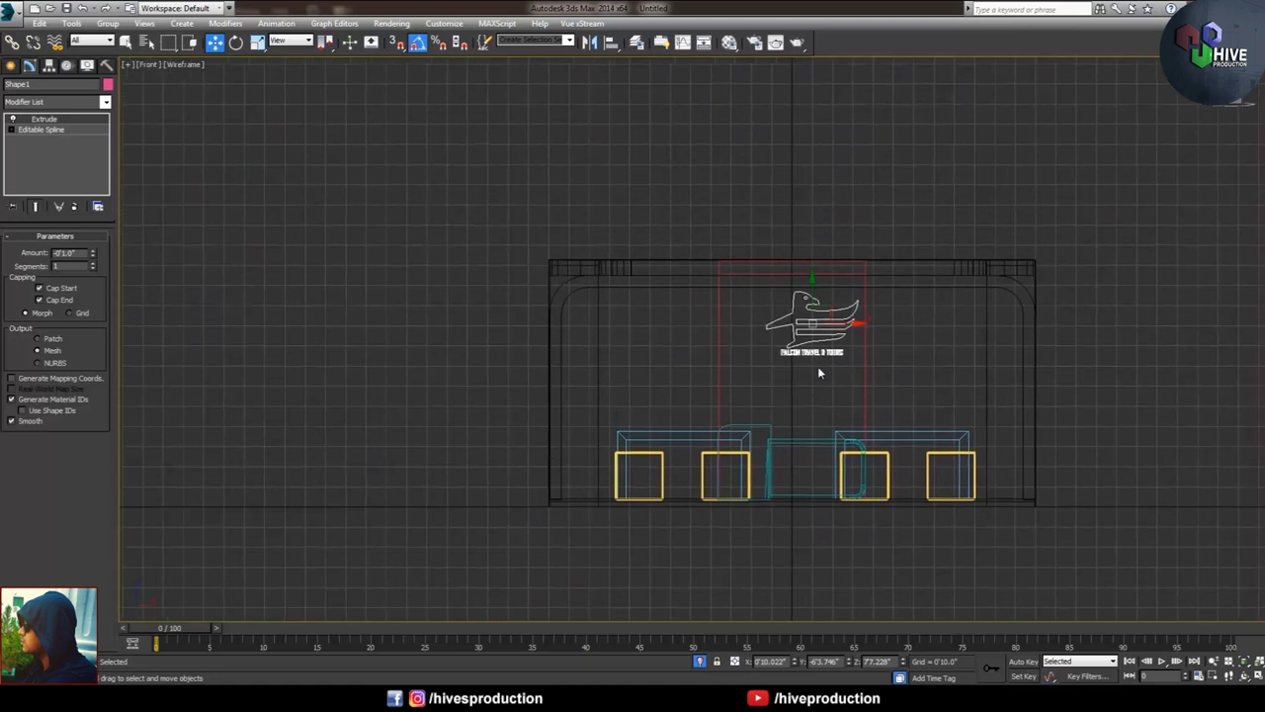
pyautogui.scroll(6, 818, 366)
pyautogui.moveTo(778, 249)
pyautogui.mouseDown()
pyautogui.moveTo(781, 235)
pyautogui.moveTo(778, 272)
pyautogui.mouseUp()
pyautogui.press('w')
pyautogui.press('r')
pyautogui.hotkey('alt', 'w')
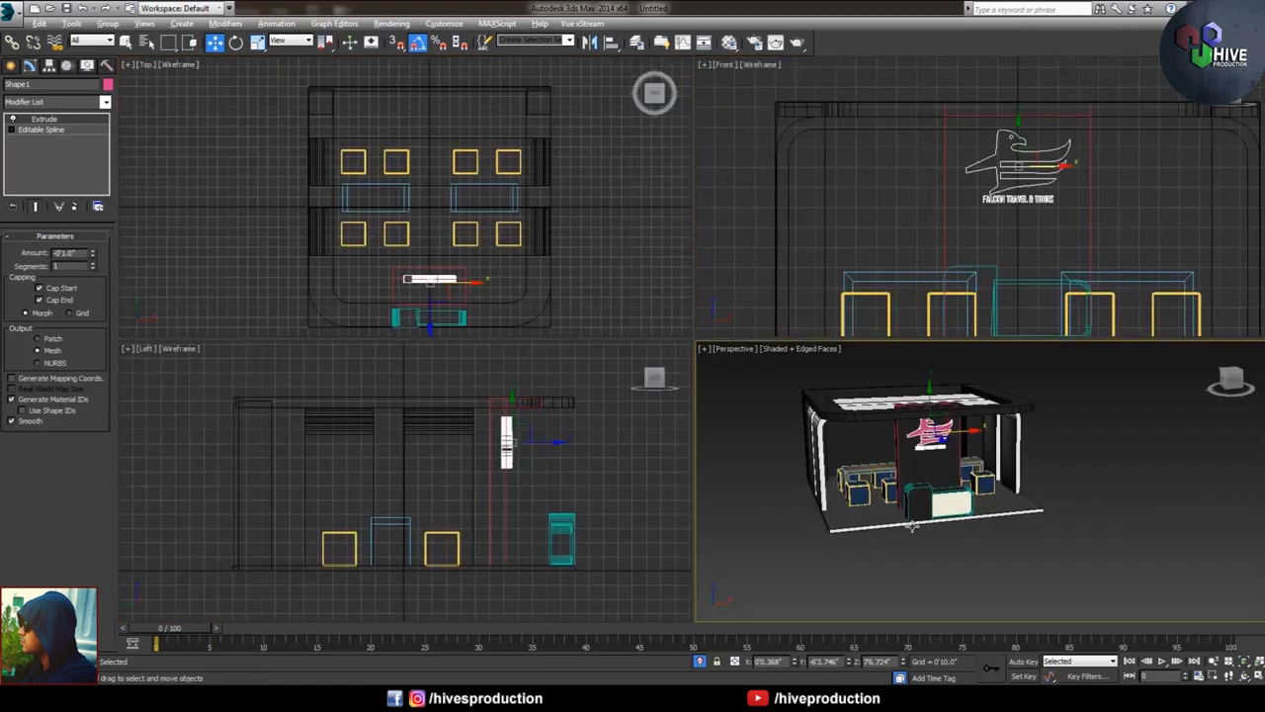
# Push the logo back so that it sits against the front face of the central pillar.
pyautogui.rightClick(779, 436)
pyautogui.hotkey('alt', 'w')
pyautogui.press('z')
pyautogui.keyDown('alt'); pyautogui.moveTo(777, 438); pyautogui.dragTo(849, 451, button='middle'); pyautogui.keyUp('alt')
pyautogui.moveTo(716, 342); pyautogui.dragTo(694, 338)
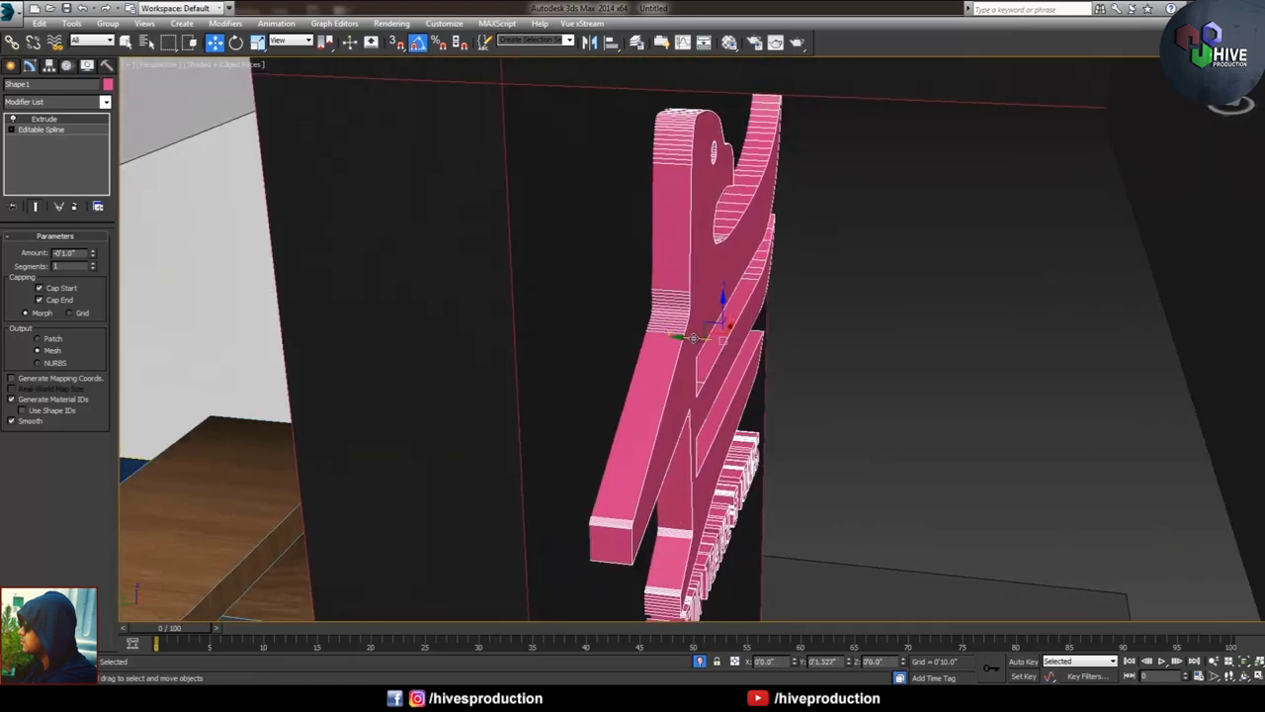
# Apply the cream material from the Material Editor to the extruded logo.
pyautogui.press('m')
pyautogui.click(1042, 258)
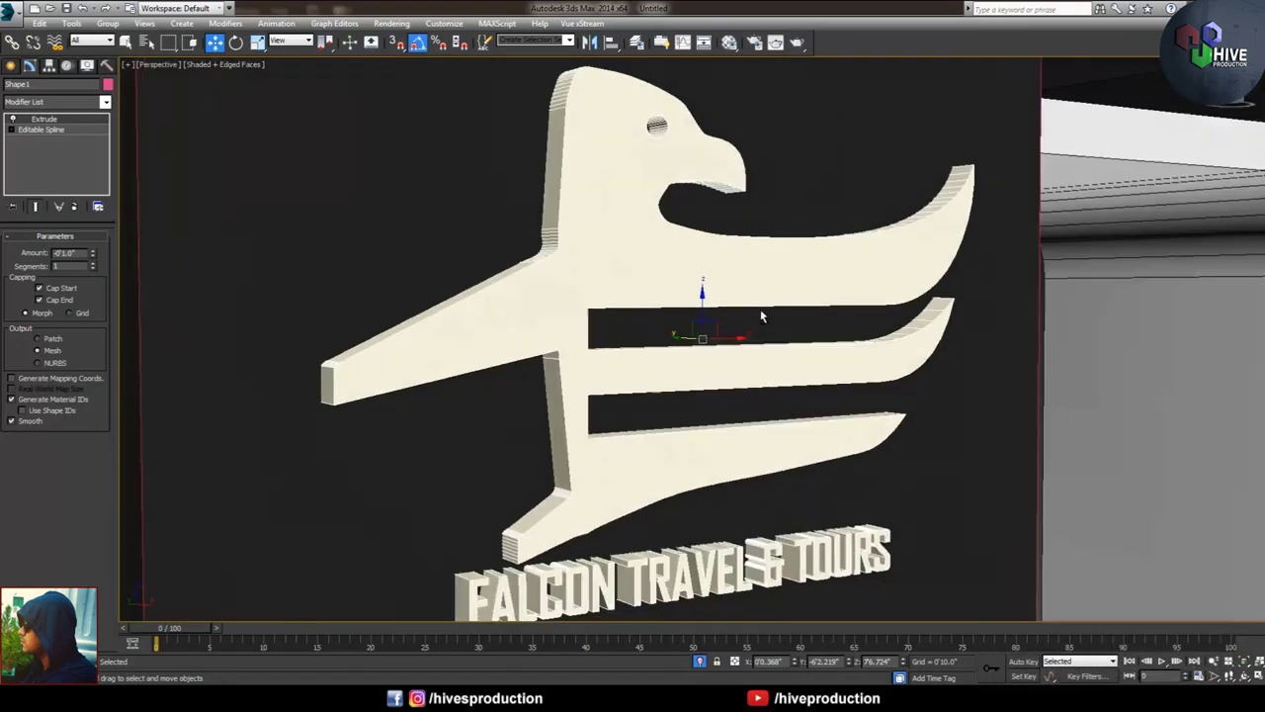
pyautogui.scroll(-3, 702, 297)
# Copy the pillar logo, scale the copy down and place it in front of the reception counter's dark block.
pyautogui.keyDown('alt'); pyautogui.moveTo(633, 336); pyautogui.dragTo(702, 360, button='middle'); pyautogui.keyUp('alt')
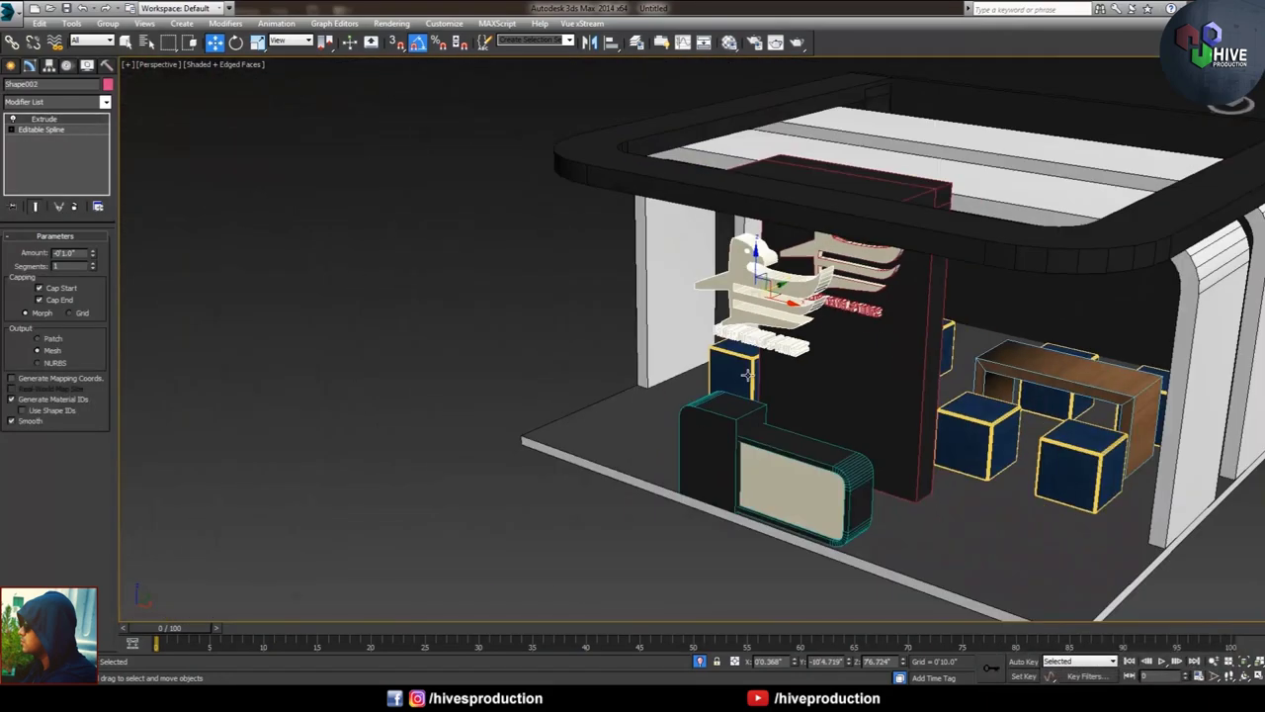
pyautogui.hotkey('alt', 'w')
pyautogui.middleClick(952, 272)
pyautogui.hotkey('alt', 'w')
pyautogui.moveTo(835, 285); pyautogui.dragTo(929, 240, button='middle')
pyautogui.moveTo(874, 222); pyautogui.dragTo(771, 545)
pyautogui.press('r')
pyautogui.press('w')
pyautogui.moveTo(765, 445); pyautogui.dragTo(771, 473)
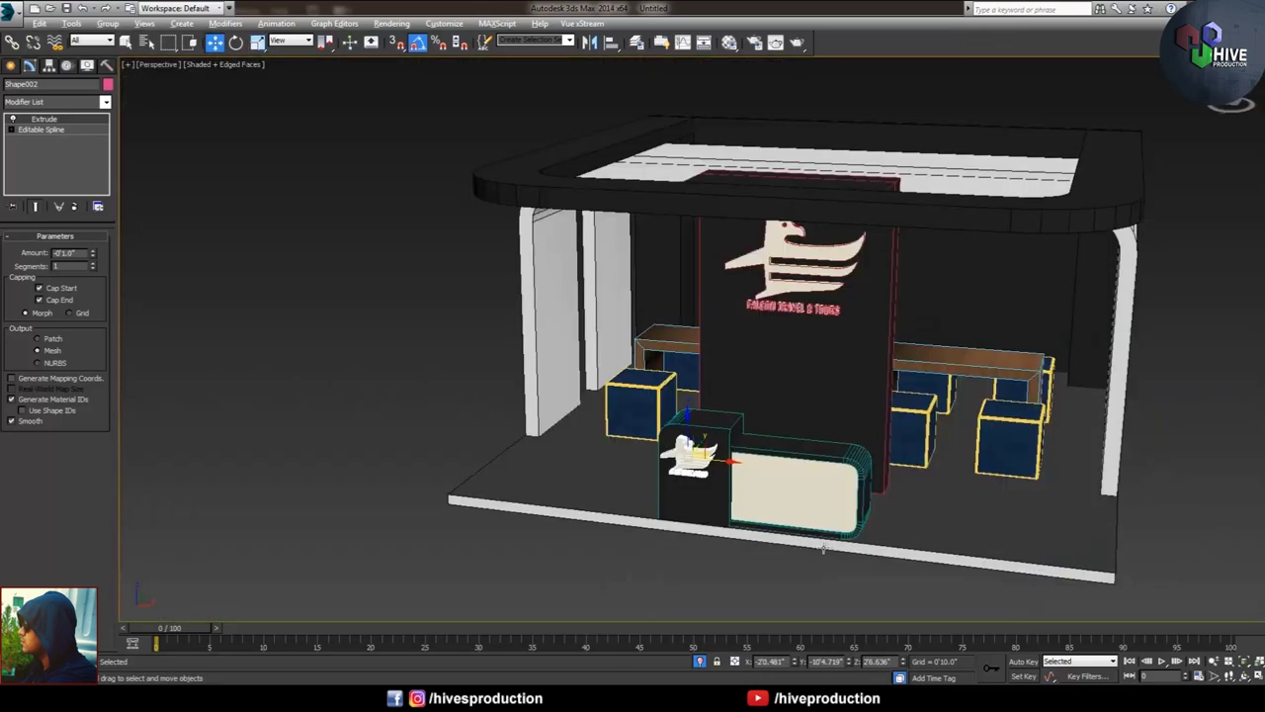
# Move the small logo against the front face of the reception counter and deselect it.
pyautogui.scroll(10, 682, 352)
pyautogui.keyDown('alt'); pyautogui.moveTo(682, 352); pyautogui.dragTo(559, 310, button='middle'); pyautogui.keyUp('alt')
pyautogui.moveTo(558, 309); pyautogui.dragTo(564, 310)
pyautogui.click(912, 494)
# Review both logos on the pillar and counter from the front and from the side of the booth.
pyautogui.scroll(-6, 911, 493)
pyautogui.keyDown('alt'); pyautogui.moveTo(911, 494); pyautogui.dragTo(670, 296, button='middle'); pyautogui.keyUp('alt')
pyautogui.scroll(-3, 746, 447)
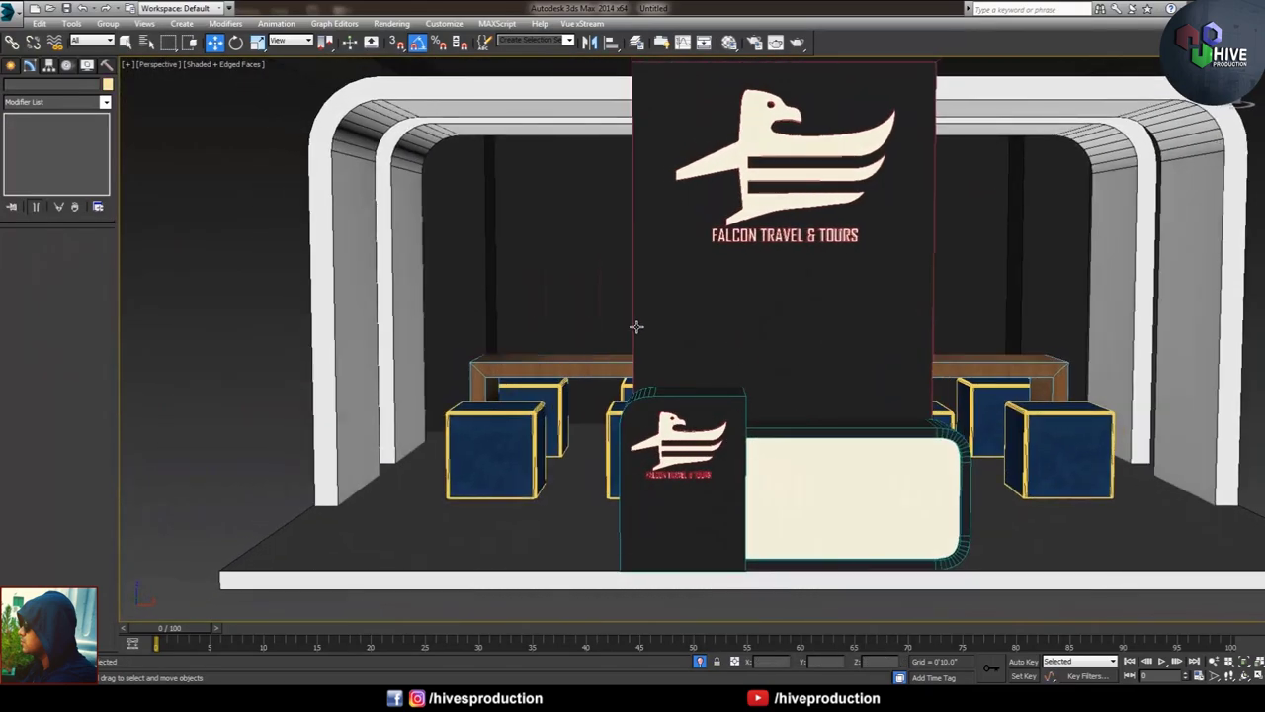
pyautogui.moveTo(546, 348); pyautogui.dragTo(520, 395, button='middle')
pyautogui.scroll(-3, 474, 352)
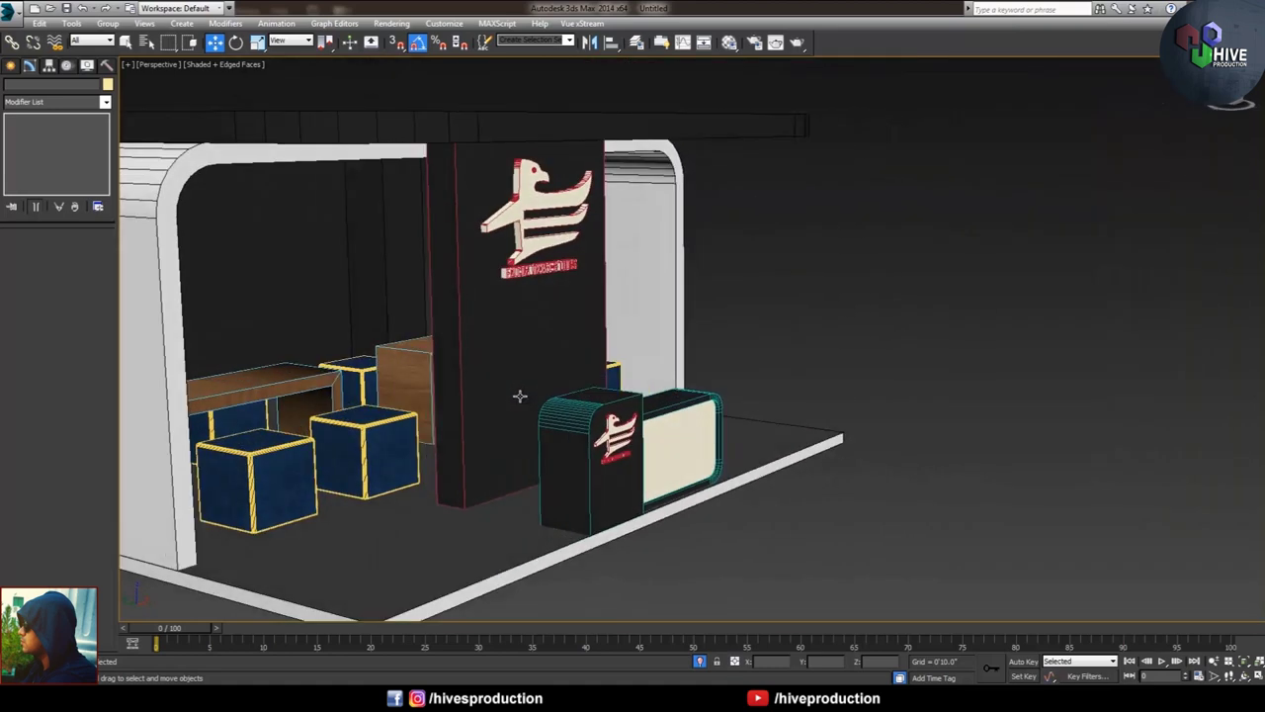
pyautogui.moveTo(577, 426); pyautogui.dragTo(696, 402, button='middle')
pyautogui.scroll(-4, 696, 402)
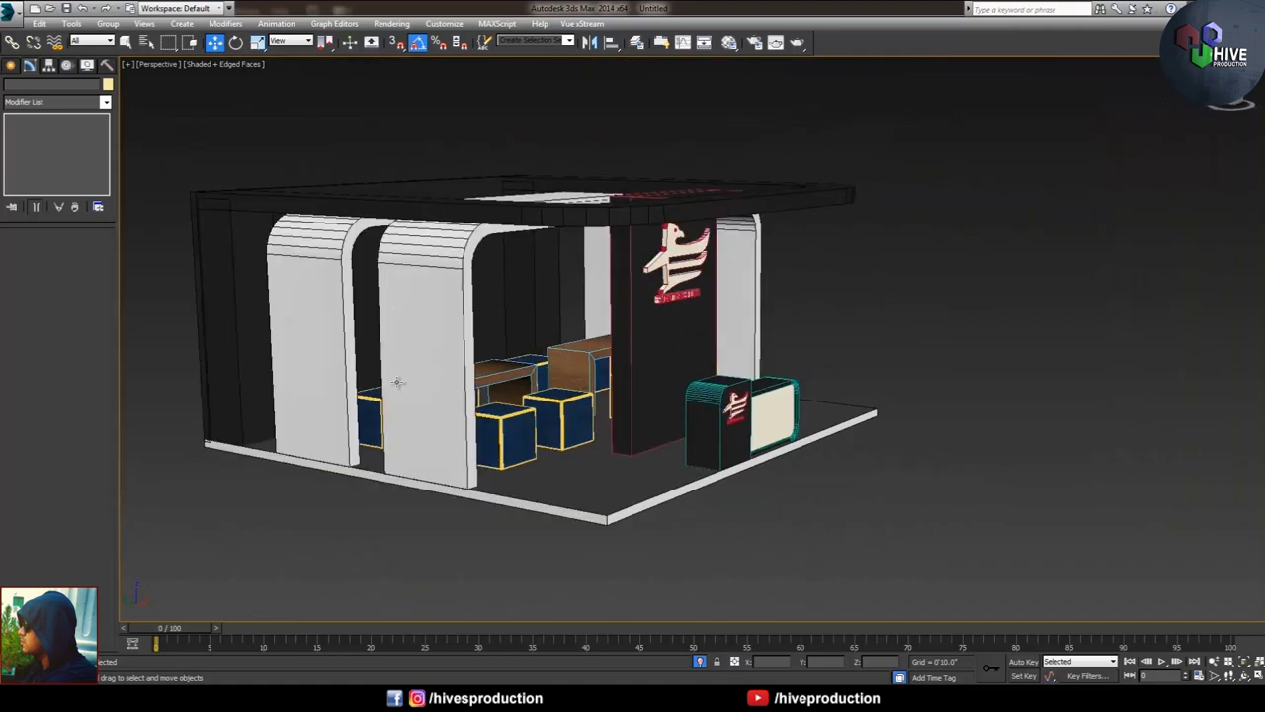
# Create a thin box panel about 4'6" tall over the front side arch in the left view.
pyautogui.hotkey('alt', 'w')
pyautogui.click(571, 509)
pyautogui.hotkey('alt', 'w')
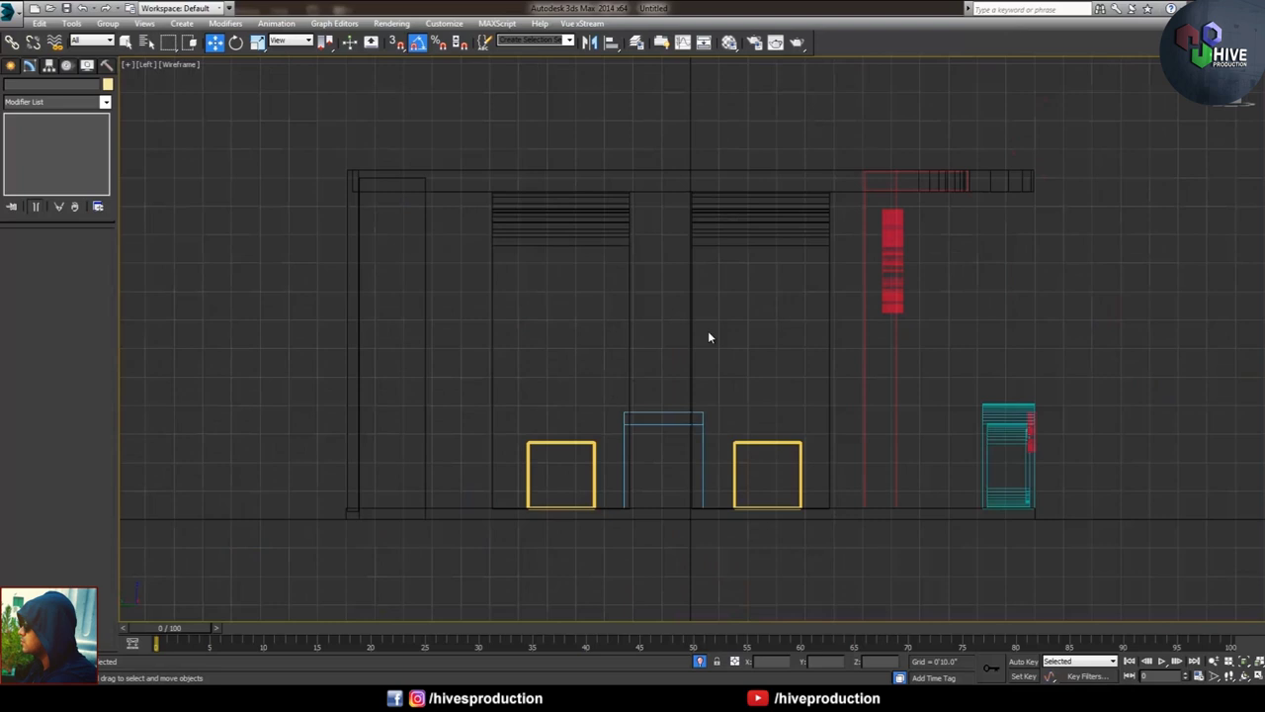
pyautogui.moveTo(708, 332); pyautogui.dragTo(679, 357, button='middle')
pyautogui.click(11, 66)
pyautogui.click(30, 149)
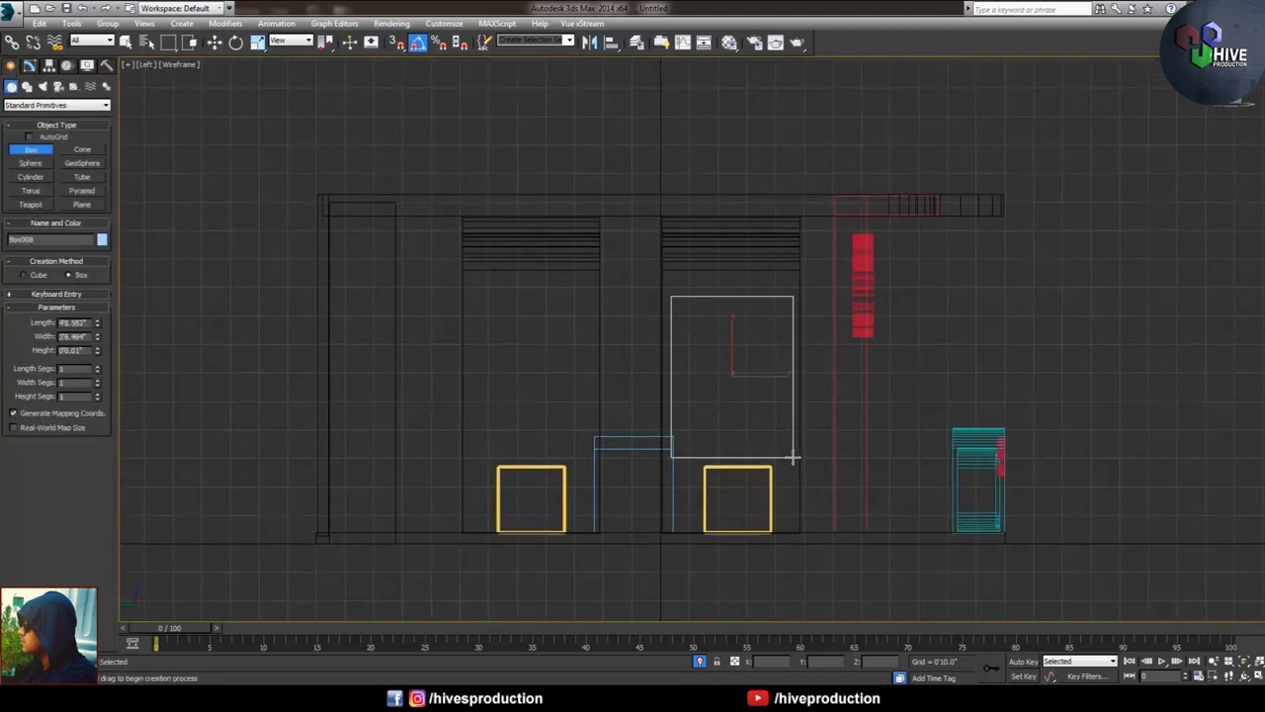
# Move the new box panel onto the outer face of the front side arch.
pyautogui.hotkey('alt', 'w')
pyautogui.rightClick(1008, 445)
pyautogui.press('w')
pyautogui.moveTo(953, 468); pyautogui.dragTo(864, 501)
pyautogui.scroll(4, 850, 143)
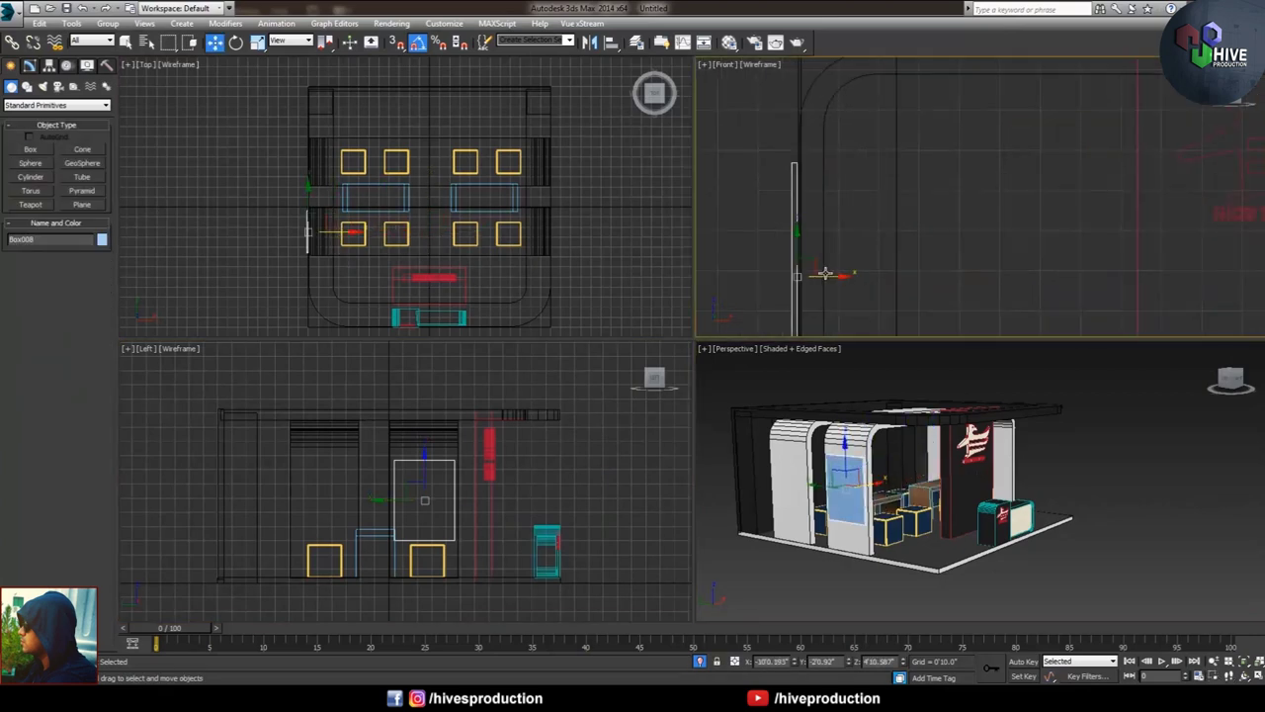
pyautogui.click(854, 465)
pyautogui.hotkey('alt', 'w')
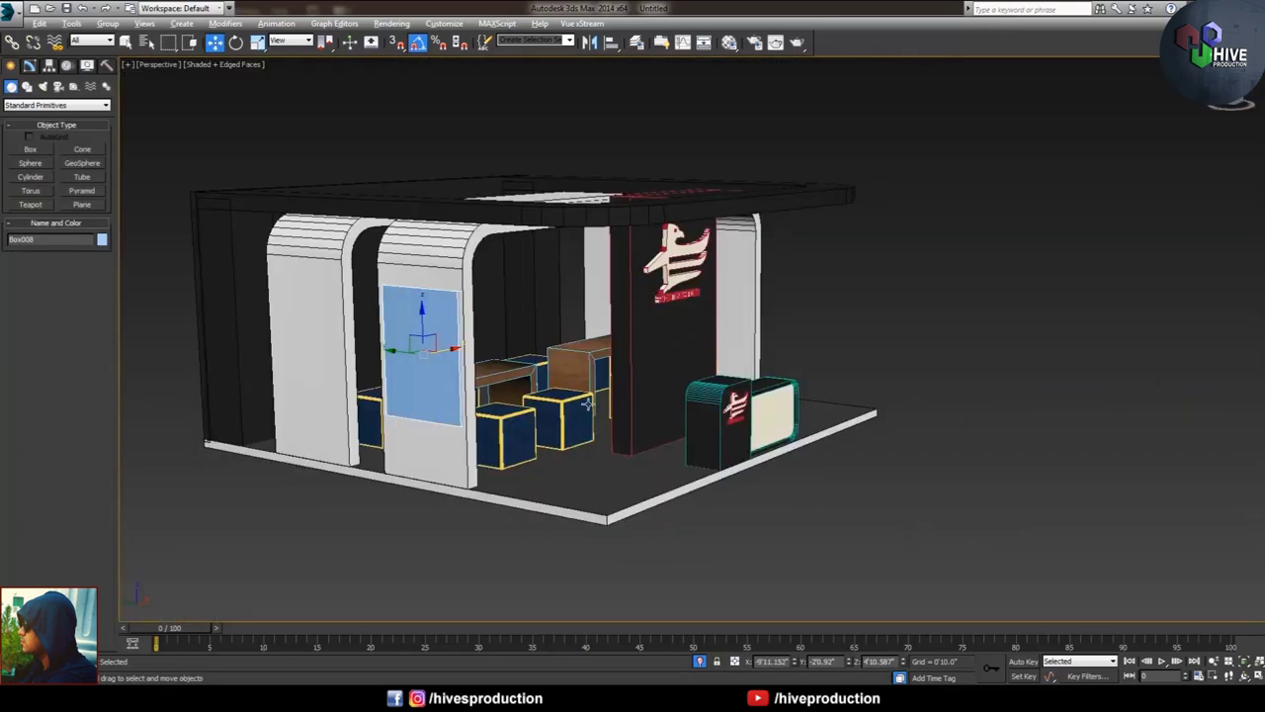
# Thicken the box panel slightly and shift it so that it sits proud of the arch's outer face.
pyautogui.keyDown('alt'); pyautogui.moveTo(482, 400); pyautogui.dragTo(590, 412, button='middle'); pyautogui.keyUp('alt')
pyautogui.moveTo(398, 338); pyautogui.dragTo(559, 357, button='middle')
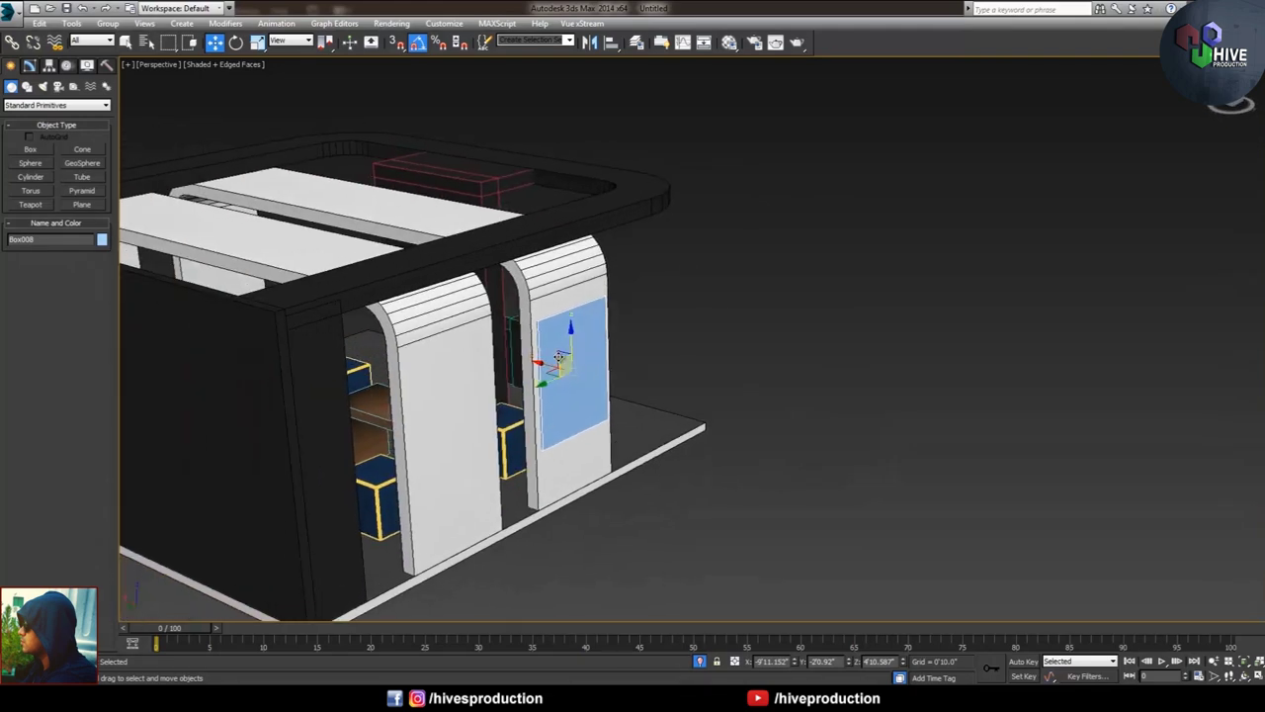
pyautogui.scroll(4, 558, 357)
pyautogui.scroll(3, 550, 358)
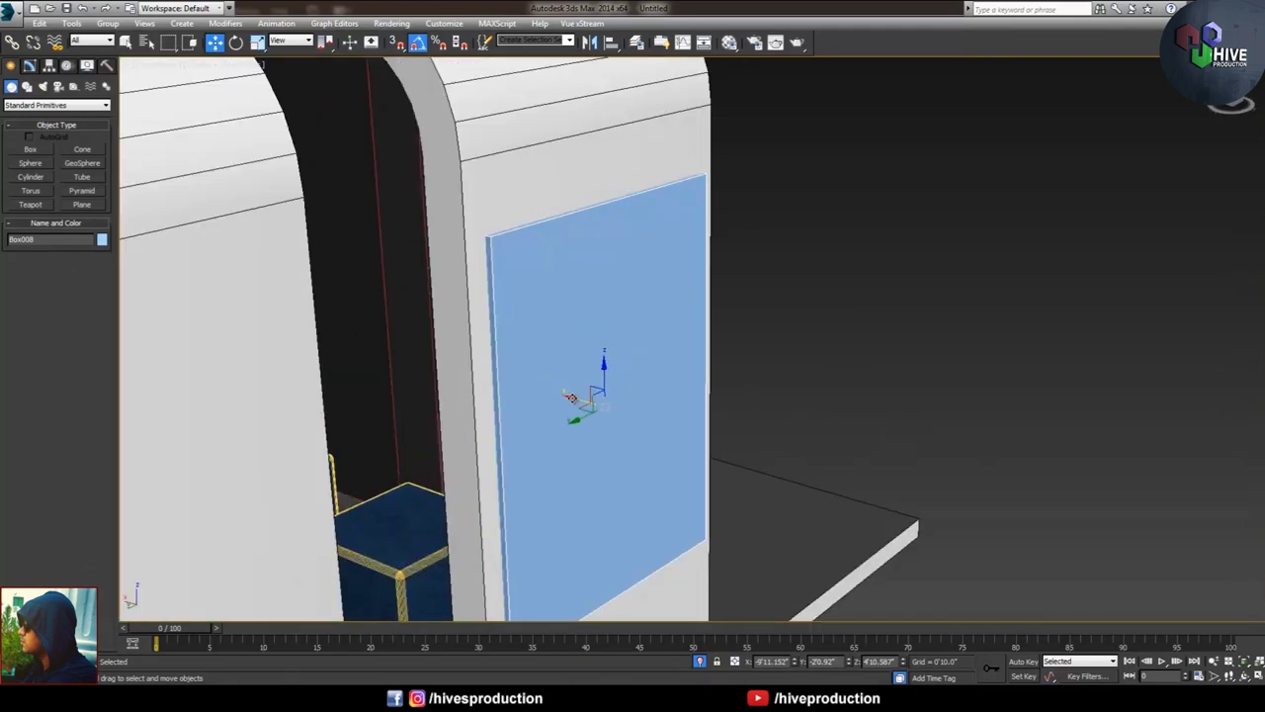
pyautogui.moveTo(569, 397); pyautogui.dragTo(577, 400)
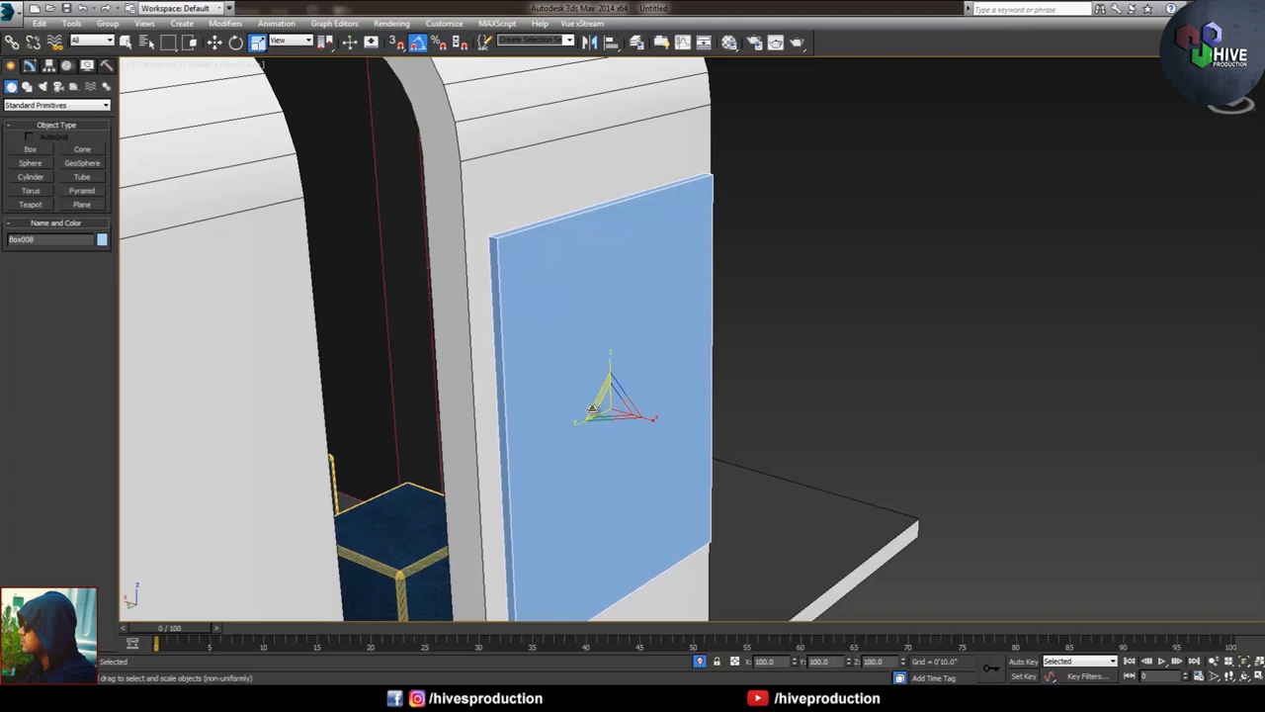
pyautogui.moveTo(651, 422); pyautogui.dragTo(690, 438)
pyautogui.press('w')
pyautogui.moveTo(585, 404); pyautogui.dragTo(581, 403)
# Convert the panel to an Editable Poly and inset its outer face to leave a narrow border.
pyautogui.rightClick(581, 395)
pyautogui.moveTo(608, 404)
pyautogui.click(764, 422)
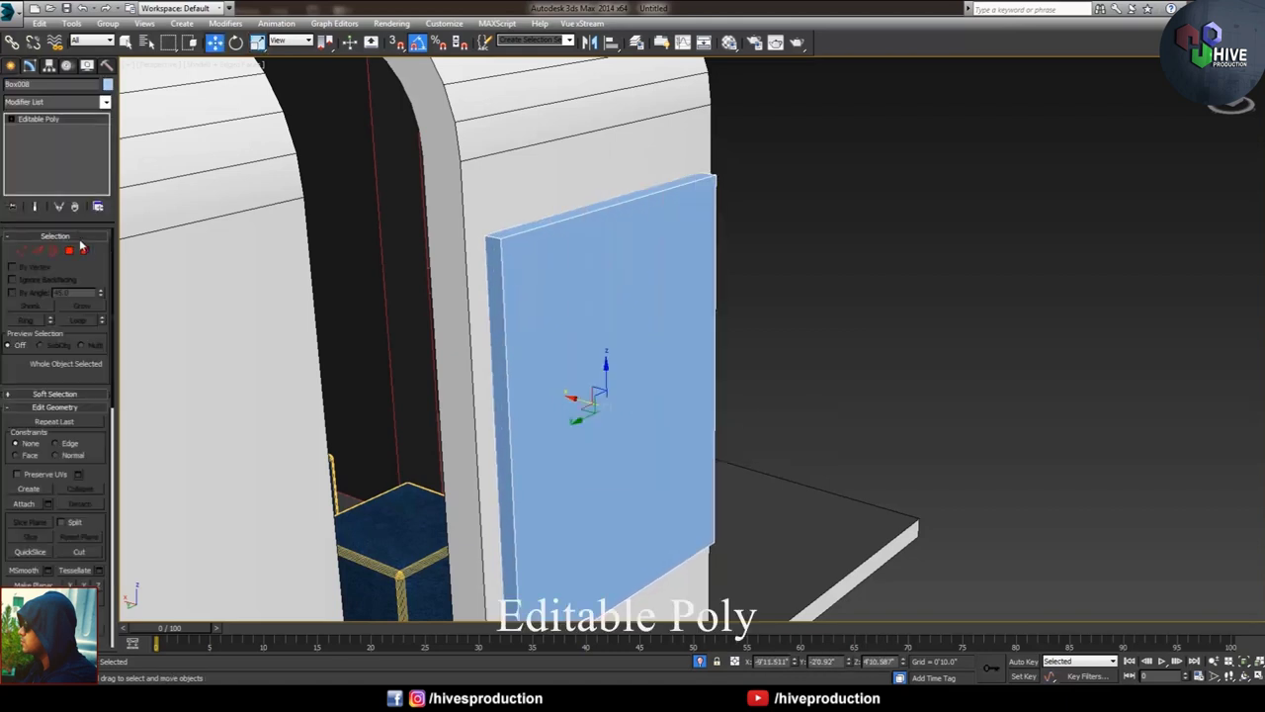
pyautogui.click(627, 344)
pyautogui.click(99, 451)
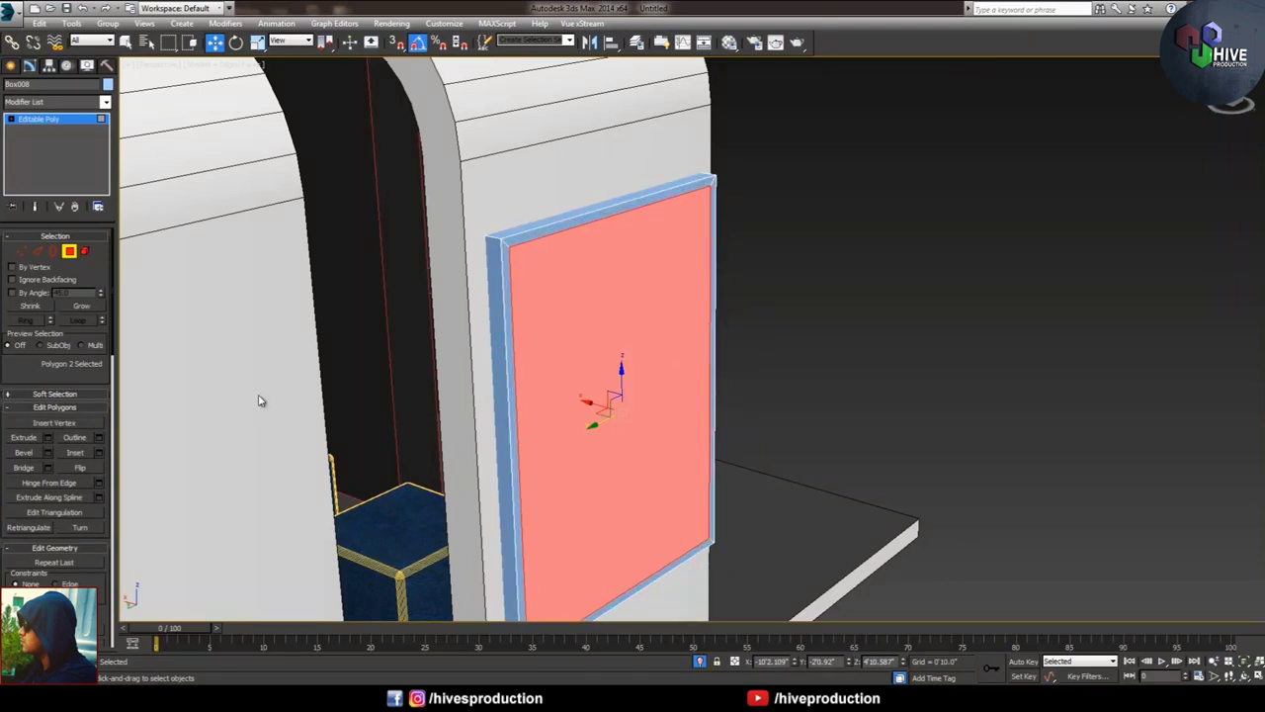
# Extrude the panel's inset outer polygon and leave polygon editing.
pyautogui.rightClick(28, 441)
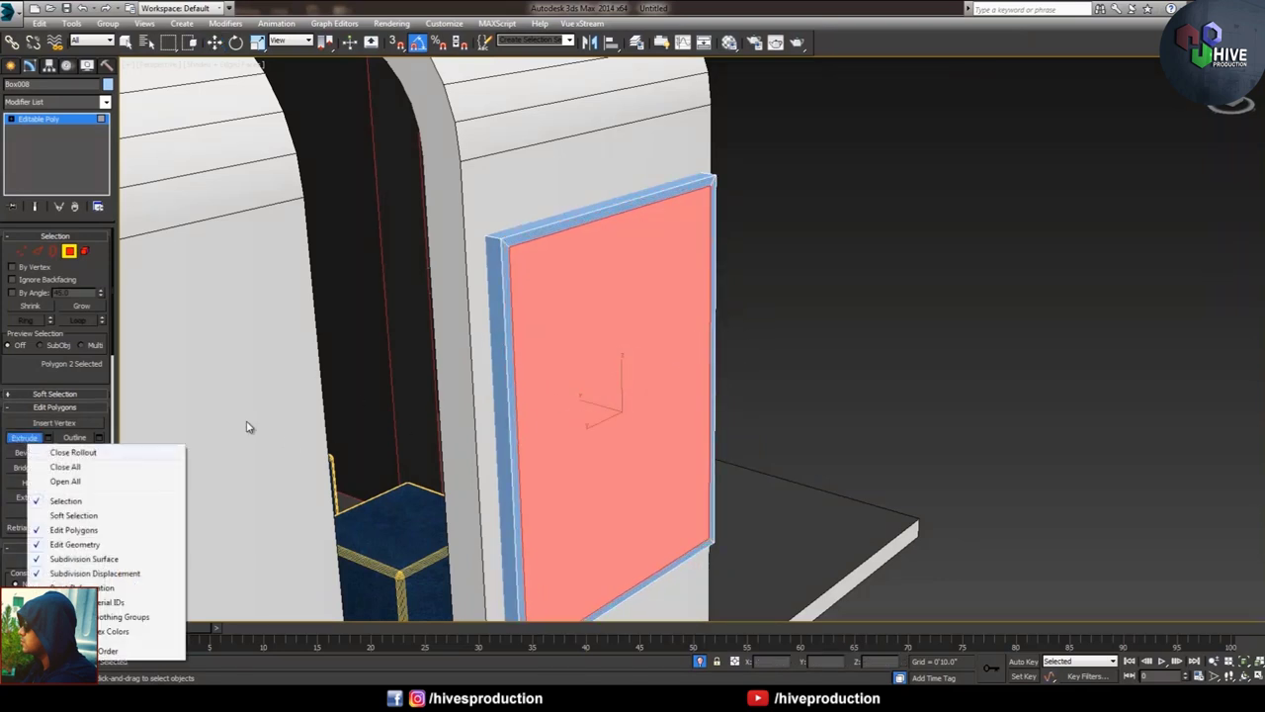
pyautogui.click(250, 427)
pyautogui.click(70, 252)
# Copy the framed panel onto the outer face of the neighbouring rear arch as an independent copy.
pyautogui.keyDown('alt'); pyautogui.moveTo(627, 389); pyautogui.dragTo(587, 377, button='middle'); pyautogui.keyUp('alt')
pyautogui.scroll(-3, 556, 399)
pyautogui.press('w')
pyautogui.moveTo(643, 396)
pyautogui.keyDown('shift'); pyautogui.mouseDown()
pyautogui.moveTo(253, 435)
pyautogui.moveTo(263, 447)
pyautogui.mouseUp(); pyautogui.keyUp('shift')
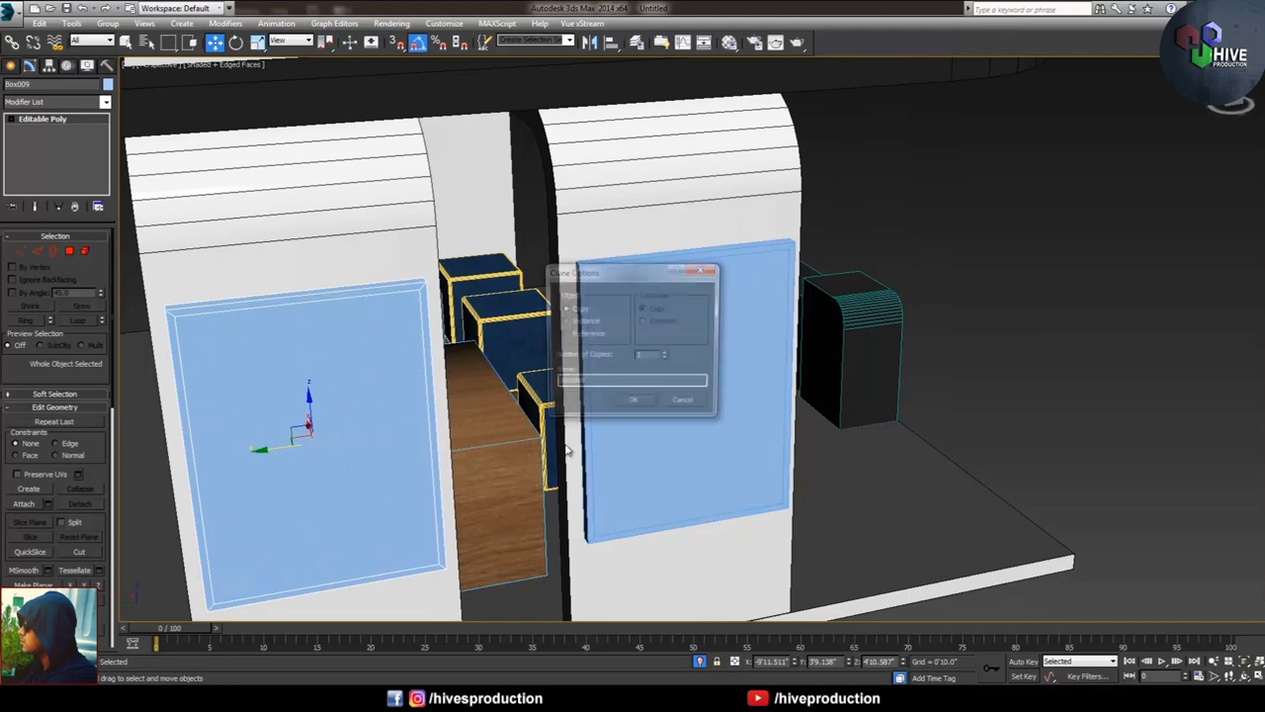
pyautogui.click(631, 400)
# Select both framed panels and copy them across to the arches on the opposite side of the booth.
pyautogui.keyDown('alt'); pyautogui.moveTo(630, 401); pyautogui.dragTo(522, 407, button='middle'); pyautogui.keyUp('alt')
pyautogui.scroll(1, 455, 294)
pyautogui.moveTo(553, 458)
pyautogui.keyDown('alt'); pyautogui.mouseDown(button='middle')
pyautogui.moveTo(456, 293)
pyautogui.moveTo(505, 385)
pyautogui.moveTo(509, 355)
pyautogui.mouseUp(button='middle'); pyautogui.keyUp('alt')
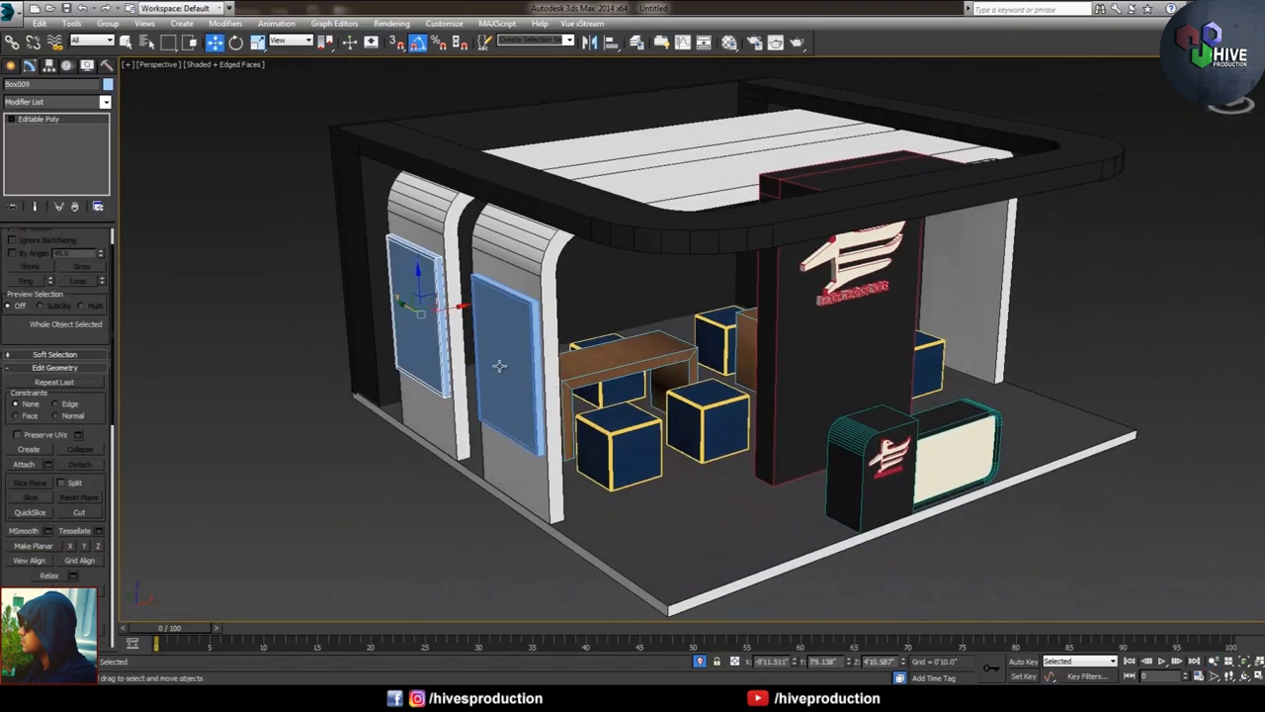
pyautogui.keyDown('ctrl'); pyautogui.click(499, 366); pyautogui.keyUp('ctrl')
pyautogui.keyDown('alt'); pyautogui.moveTo(601, 383); pyautogui.dragTo(437, 354, button='middle'); pyautogui.keyUp('alt')
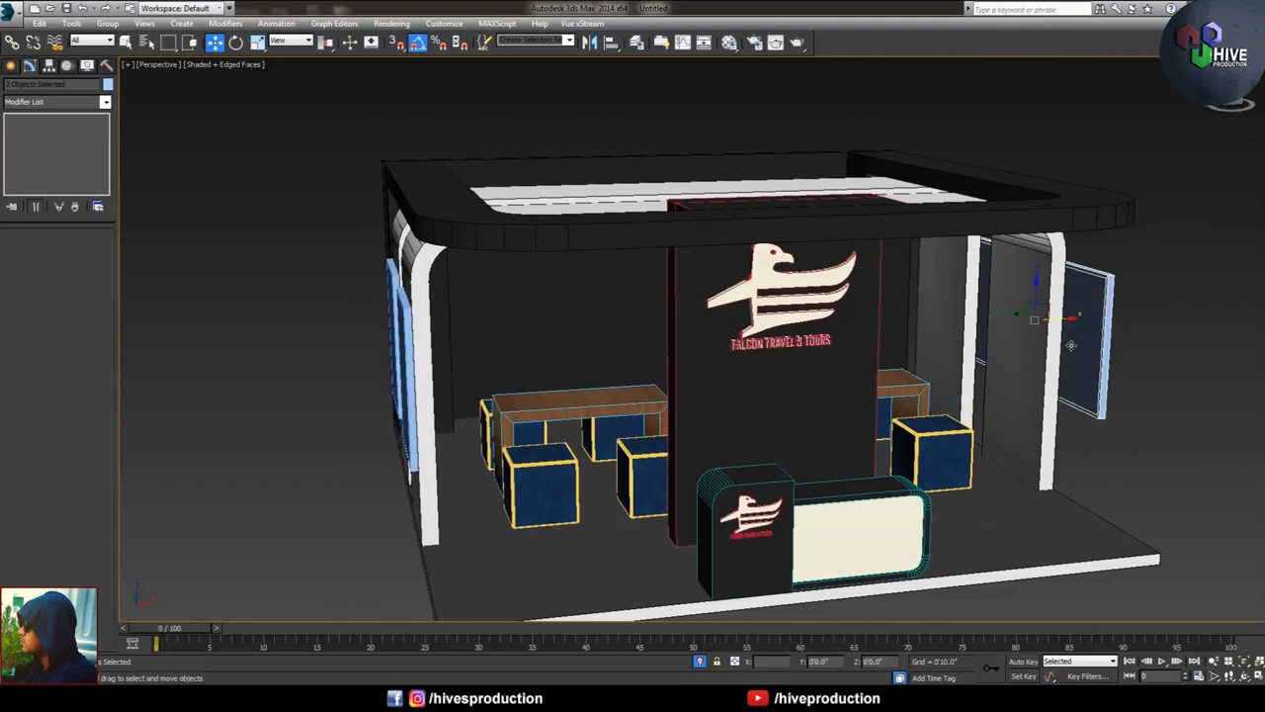
pyautogui.keyDown('shift'); pyautogui.moveTo(1068, 346); pyautogui.dragTo(1069, 351); pyautogui.keyUp('shift')
pyautogui.click(633, 403)
# Rotate the two copied side panels to face outward and move them against the outer faces of their arches.
pyautogui.moveTo(1088, 346)
pyautogui.keyDown('alt'); pyautogui.mouseDown(button='middle')
pyautogui.moveTo(912, 387)
pyautogui.moveTo(1079, 356)
pyautogui.mouseUp(button='middle'); pyautogui.keyUp('alt')
pyautogui.press('e')
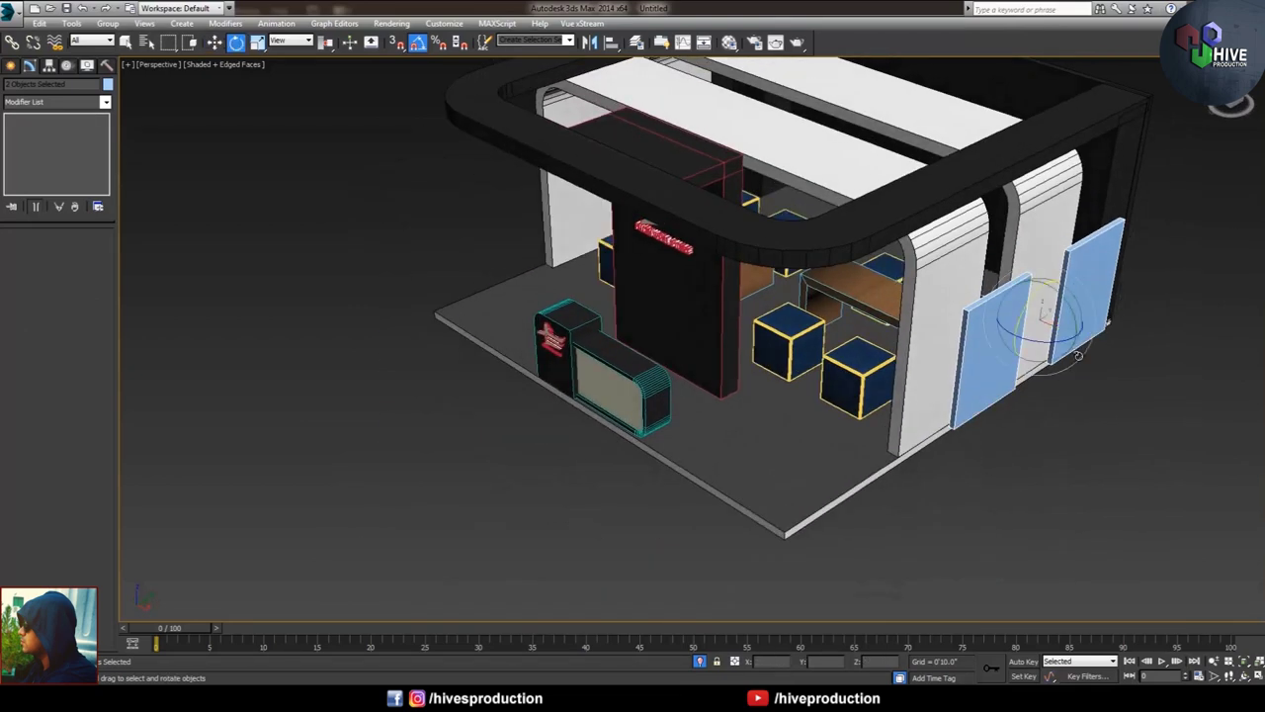
pyautogui.moveTo(1064, 340); pyautogui.dragTo(942, 344)
pyautogui.moveTo(1058, 339); pyautogui.dragTo(1019, 324)
pyautogui.click(748, 421)
pyautogui.keyDown('alt'); pyautogui.moveTo(749, 422); pyautogui.dragTo(823, 423, button='middle'); pyautogui.keyUp('alt')
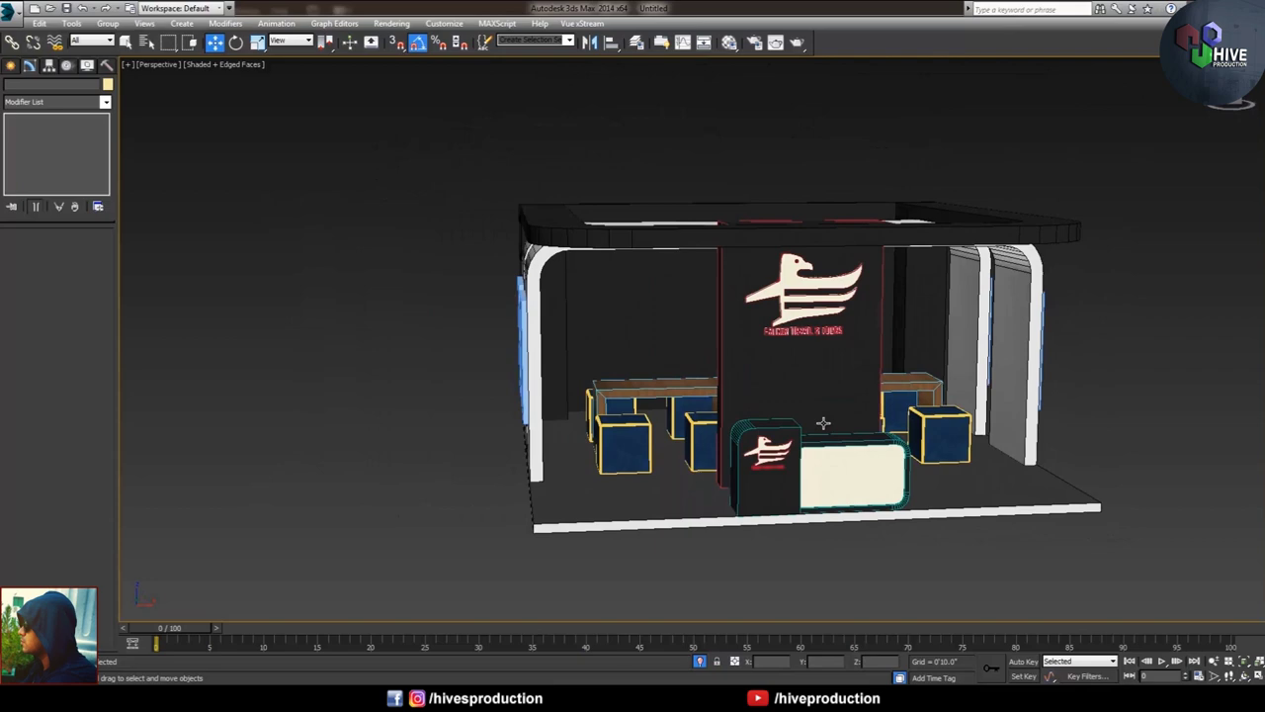
# Copy one framed panel into the booth's interior and isolate it together with the back wall.
pyautogui.keyDown('alt'); pyautogui.moveTo(1049, 337); pyautogui.dragTo(635, 446, button='middle'); pyautogui.keyUp('alt')
pyautogui.click(773, 401)
pyautogui.keyDown('shift'); pyautogui.moveTo(794, 415); pyautogui.dragTo(677, 397); pyautogui.keyUp('shift')
pyautogui.click(630, 406)
pyautogui.keyDown('ctrl'); pyautogui.click(577, 402); pyautogui.keyUp('ctrl')
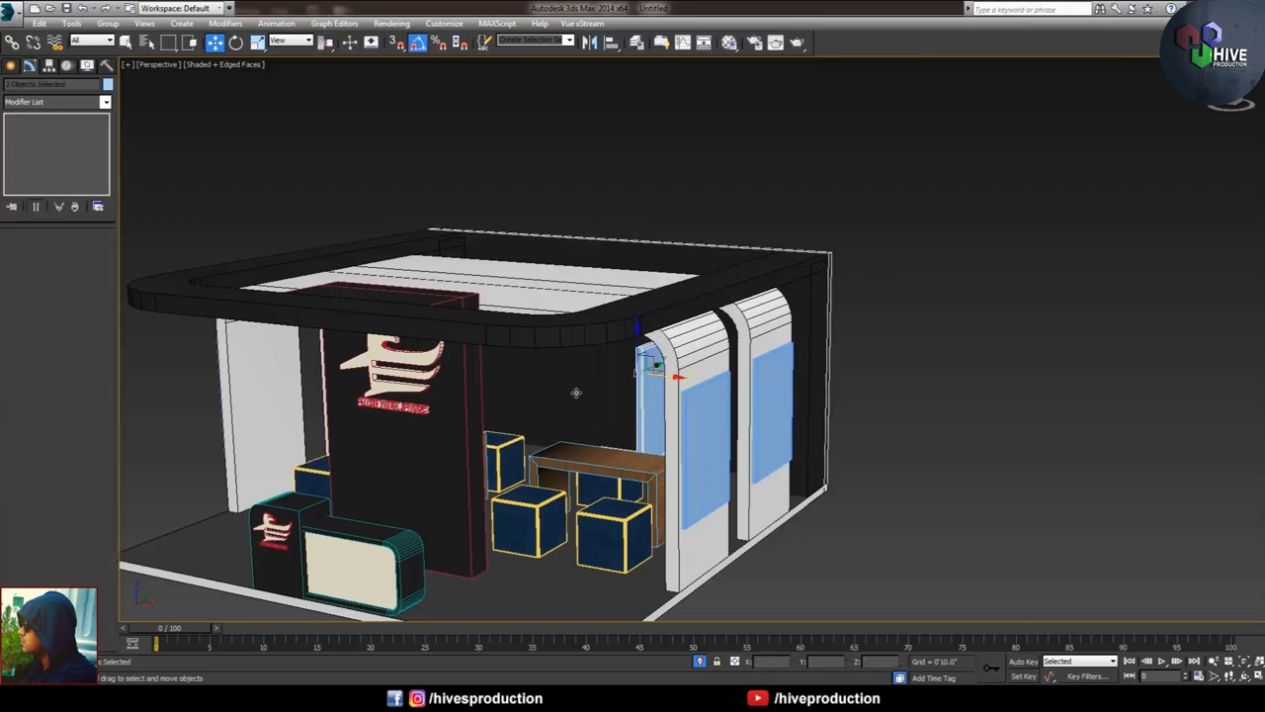
pyautogui.hotkey('alt', 'q')
# Rotate the isolated panel about its vertical axis in the front view so it lies parallel to the back wall.
pyautogui.click(951, 396)
pyautogui.hotkey('alt', 'w')
pyautogui.middleClick(876, 200)
pyautogui.hotkey('alt', 'w')
pyautogui.scroll(-4, 858, 376)
pyautogui.scroll(-5, 857, 375)
pyautogui.scroll(4, 923, 413)
pyautogui.click(914, 405)
pyautogui.press('e')
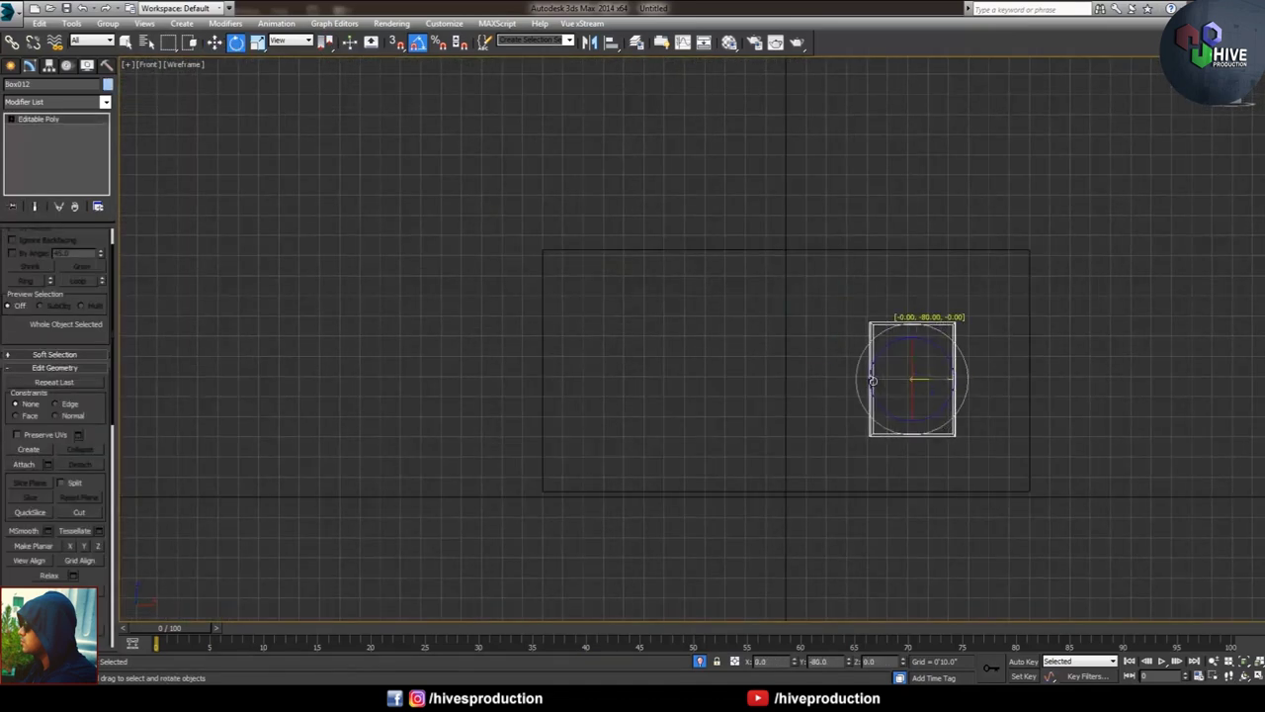
# Raise the panel on the back wall and copy it twice along the wall to form an evenly spaced row of three.
pyautogui.press('w')
pyautogui.moveTo(919, 371)
pyautogui.mouseDown()
pyautogui.moveTo(938, 330)
pyautogui.moveTo(821, 343)
pyautogui.mouseUp()
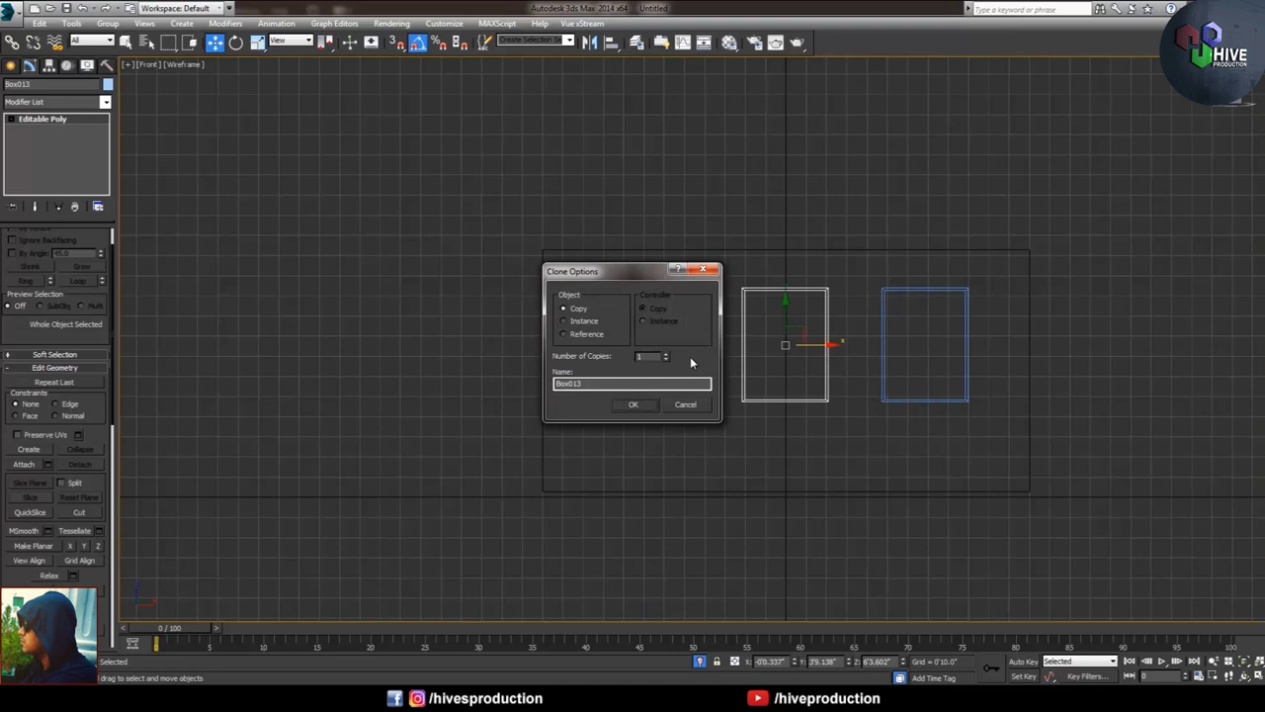
pyautogui.press('Return')
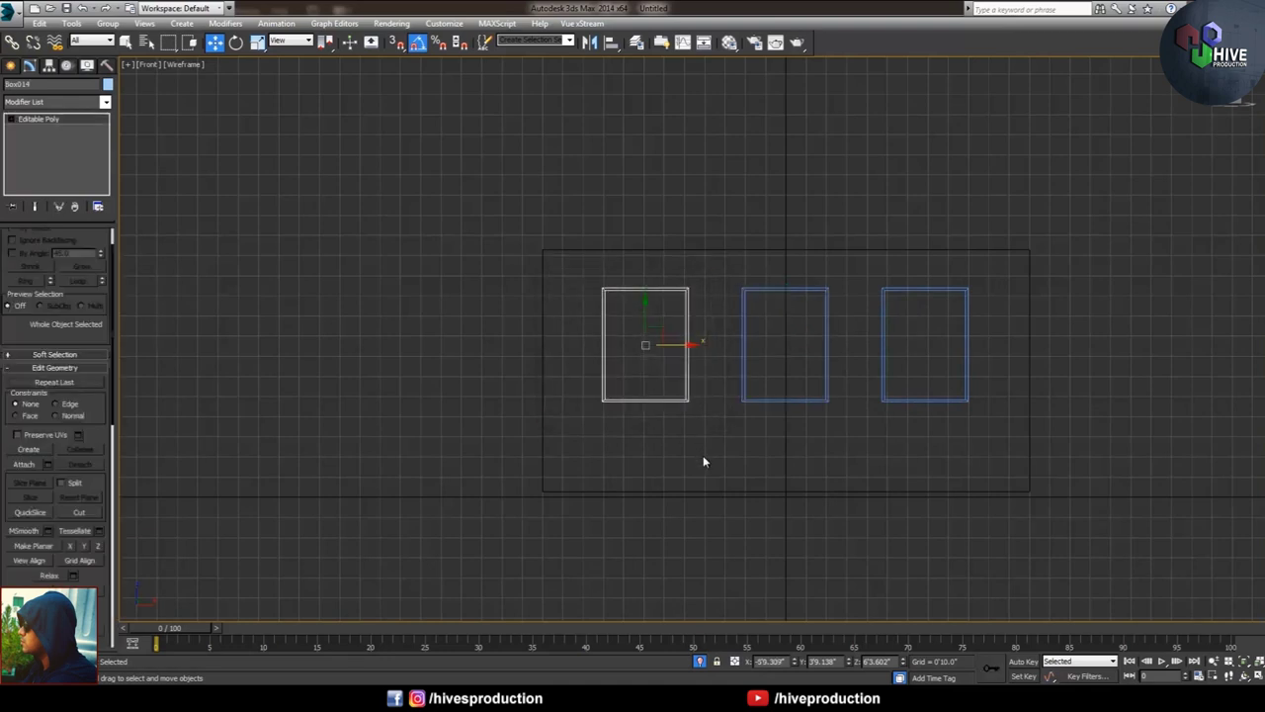
# Move the three panels against the back wall's inner face and exit isolation mode.
pyautogui.hotkey('alt', 'w')
pyautogui.click(325, 493)
pyautogui.moveTo(362, 477); pyautogui.dragTo(259, 479)
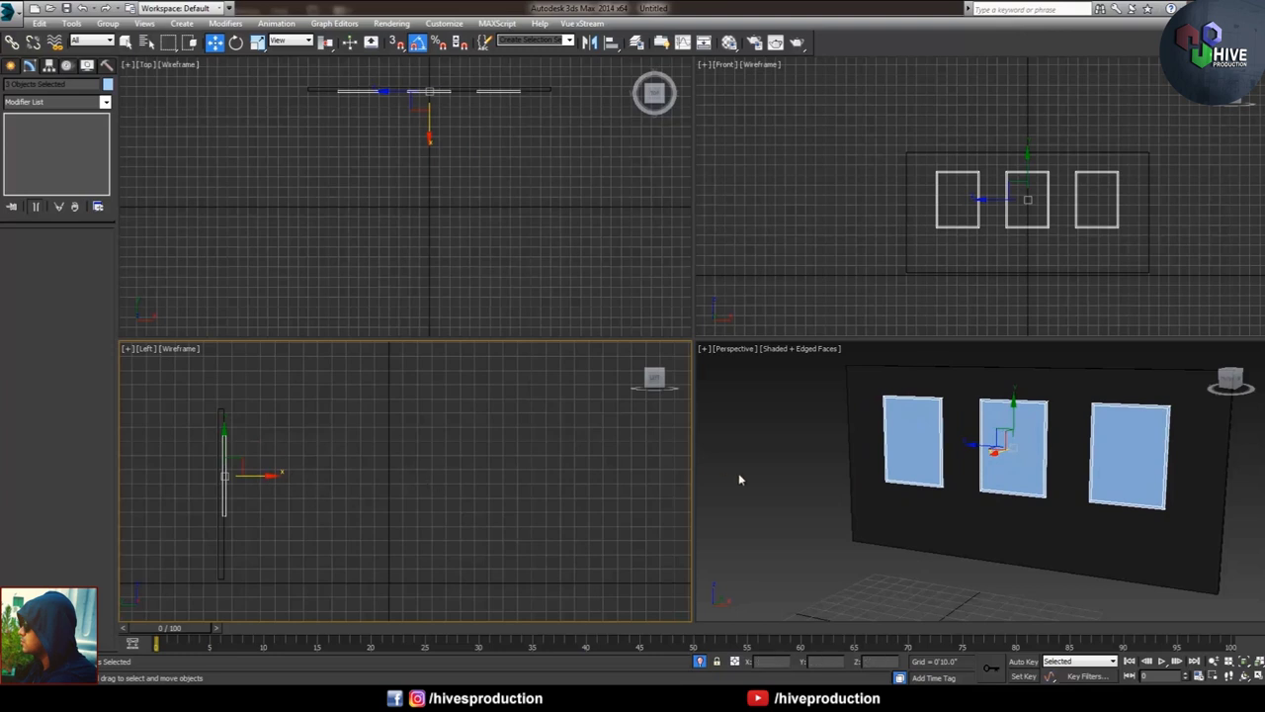
pyautogui.scroll(4, 447, 96)
pyautogui.moveTo(447, 96); pyautogui.dragTo(445, 211, button='middle')
pyautogui.scroll(1, 380, 173)
pyautogui.click(782, 477)
pyautogui.click(1007, 465)
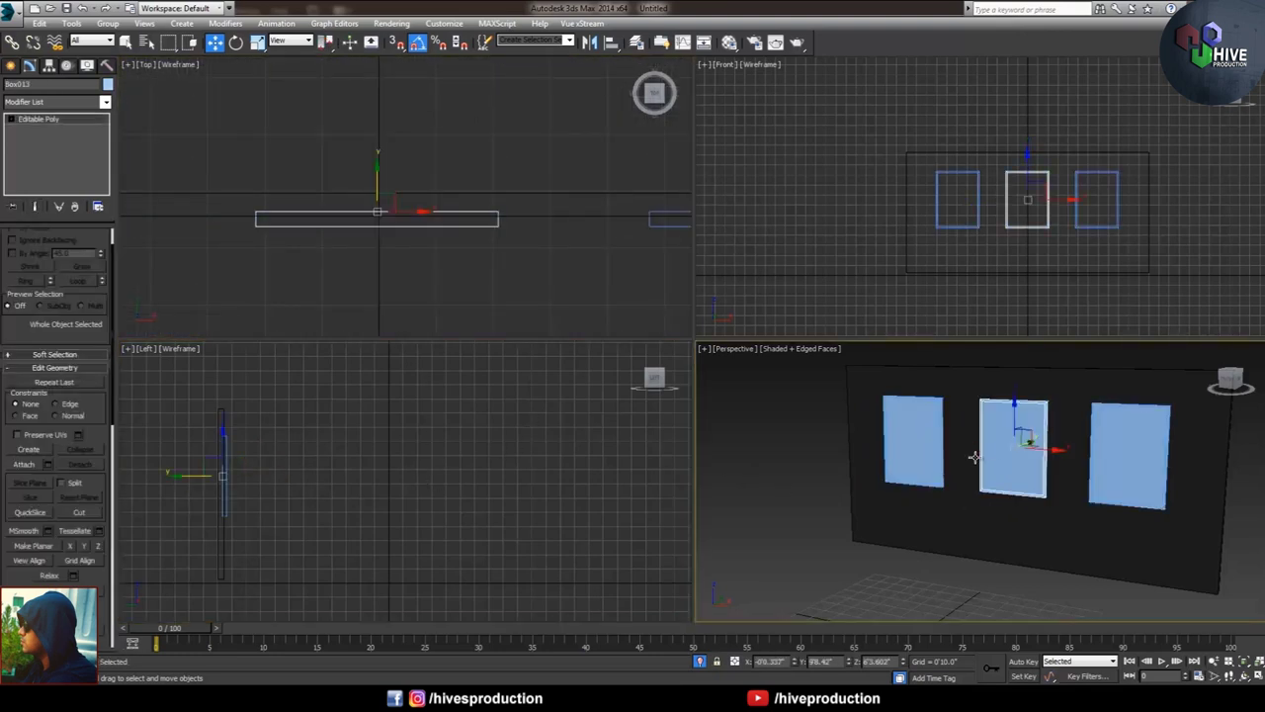
pyautogui.rightClick(803, 488)
pyautogui.click(831, 426)
pyautogui.scroll(-3, 1018, 480)
pyautogui.keyDown('alt'); pyautogui.moveTo(988, 498); pyautogui.dragTo(965, 500, button='middle'); pyautogui.keyUp('alt')
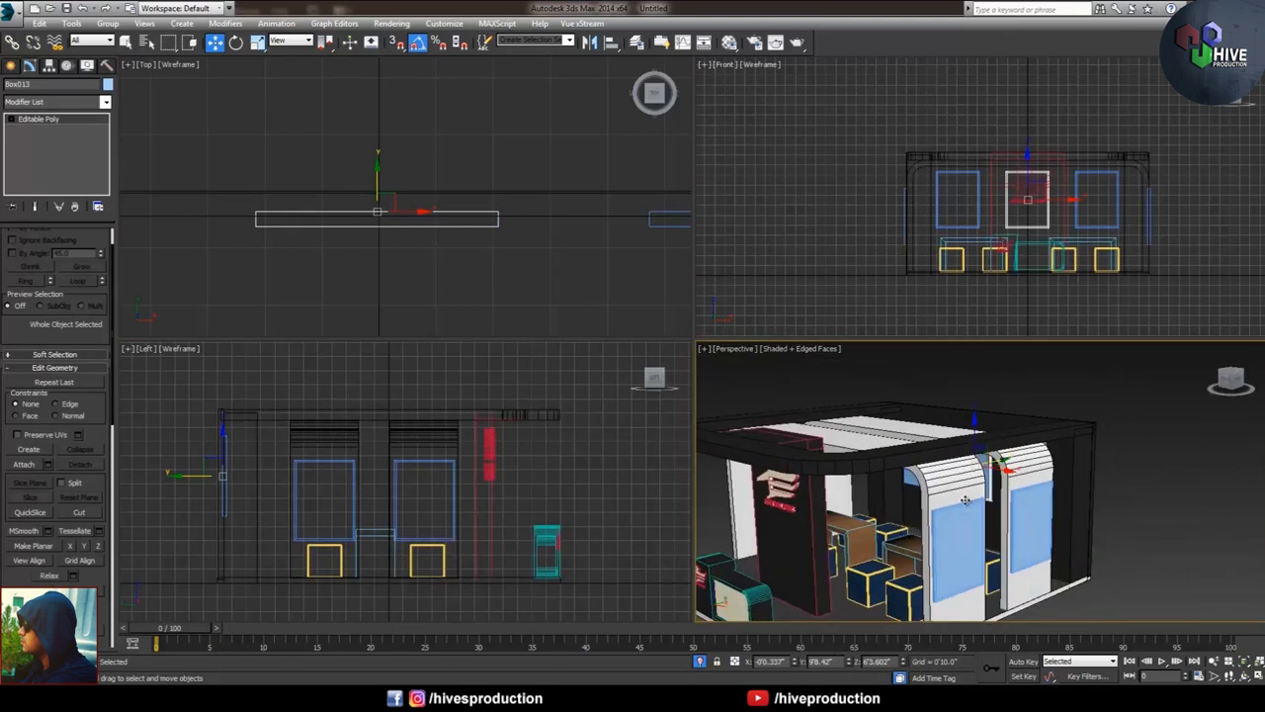
# Select all four side-arch panels and lower them on their arches.
pyautogui.click(965, 481)
pyautogui.keyDown('ctrl'); pyautogui.click(1019, 466); pyautogui.keyUp('ctrl')
pyautogui.keyDown('ctrl'); pyautogui.click(904, 207); pyautogui.keyUp('ctrl')
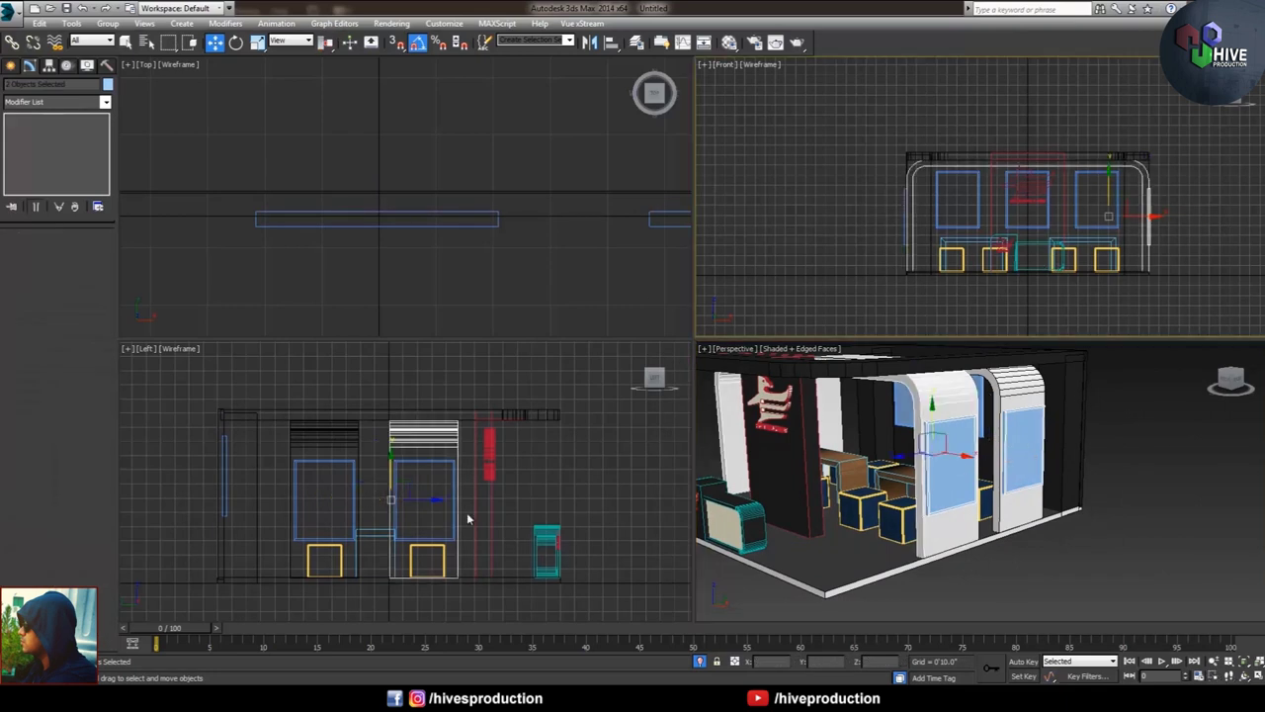
pyautogui.keyDown('ctrl'); pyautogui.click(458, 479); pyautogui.keyUp('ctrl')
pyautogui.keyDown('ctrl'); pyautogui.click(423, 462); pyautogui.keyUp('ctrl')
pyautogui.keyDown('ctrl'); pyautogui.click(324, 461); pyautogui.keyUp('ctrl')
pyautogui.rightClick(896, 429)
pyautogui.moveTo(870, 409); pyautogui.dragTo(867, 423)
# Copy the pillar's falcon logo out beside the side arches and scale the copy down uniformly.
pyautogui.click(772, 401)
pyautogui.keyDown('shift'); pyautogui.moveTo(795, 406); pyautogui.dragTo(996, 441); pyautogui.keyUp('shift')
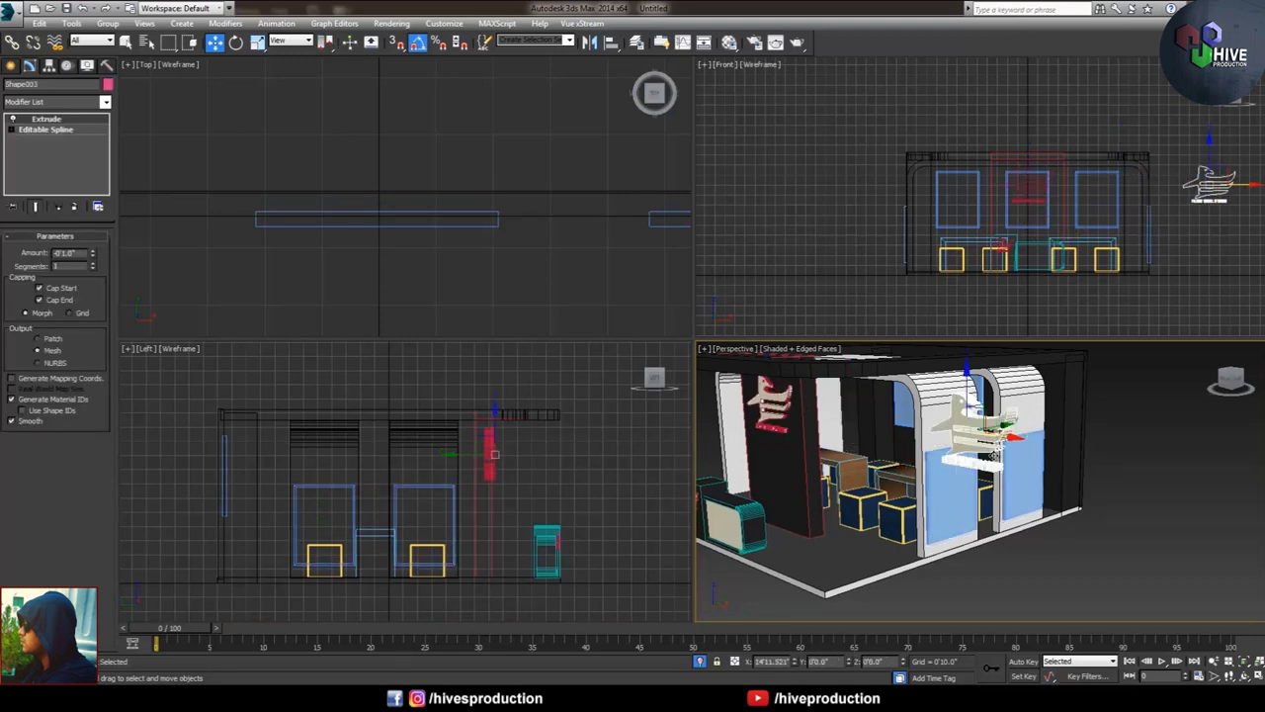
pyautogui.click(649, 410)
pyautogui.press('r')
pyautogui.rightClick(1215, 183)
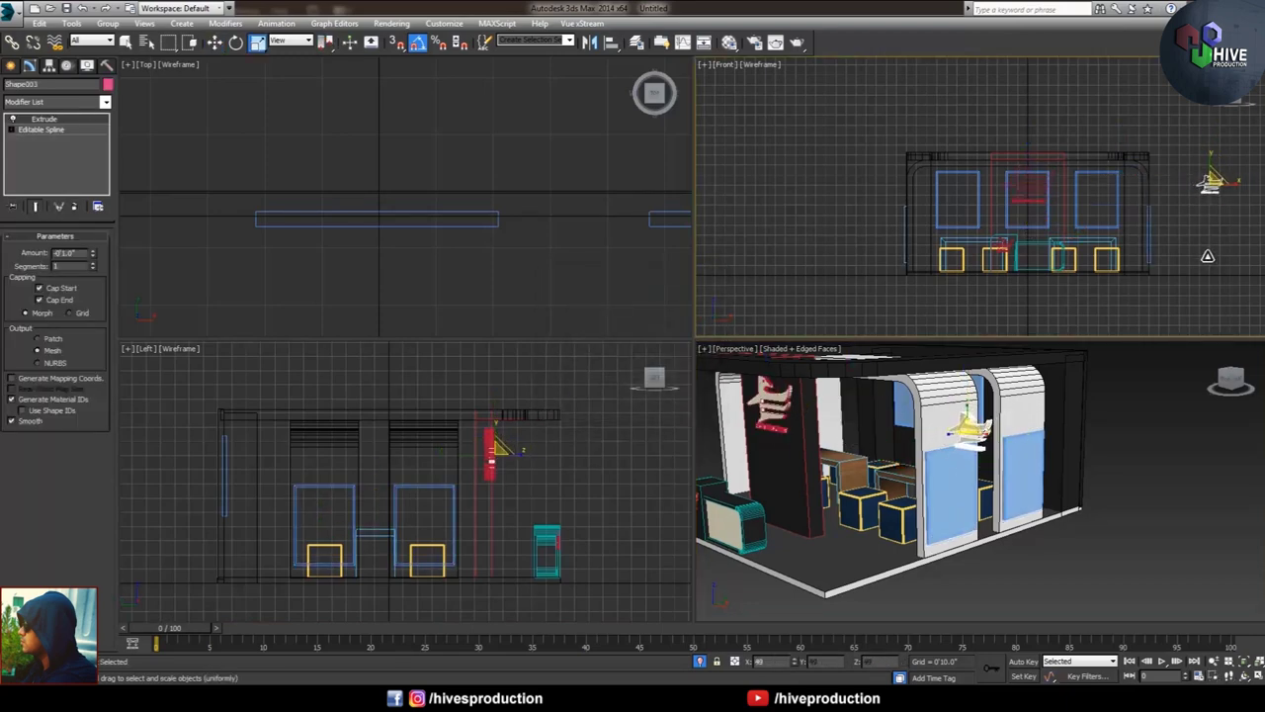
# Rotate the copied logo 90 degrees about its vertical axis in the front view and reduce its thickness.
pyautogui.hotkey('alt', 'w')
pyautogui.scroll(3, 879, 306)
pyautogui.press('e')
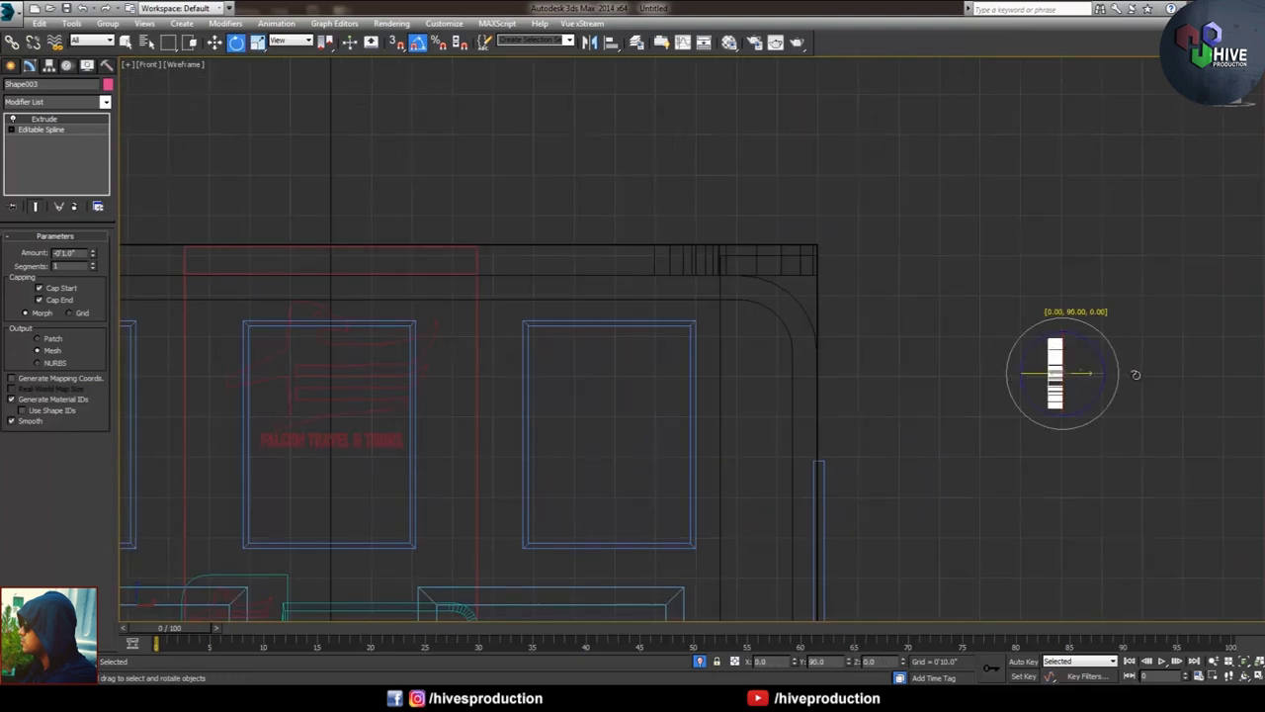
pyautogui.press('r')
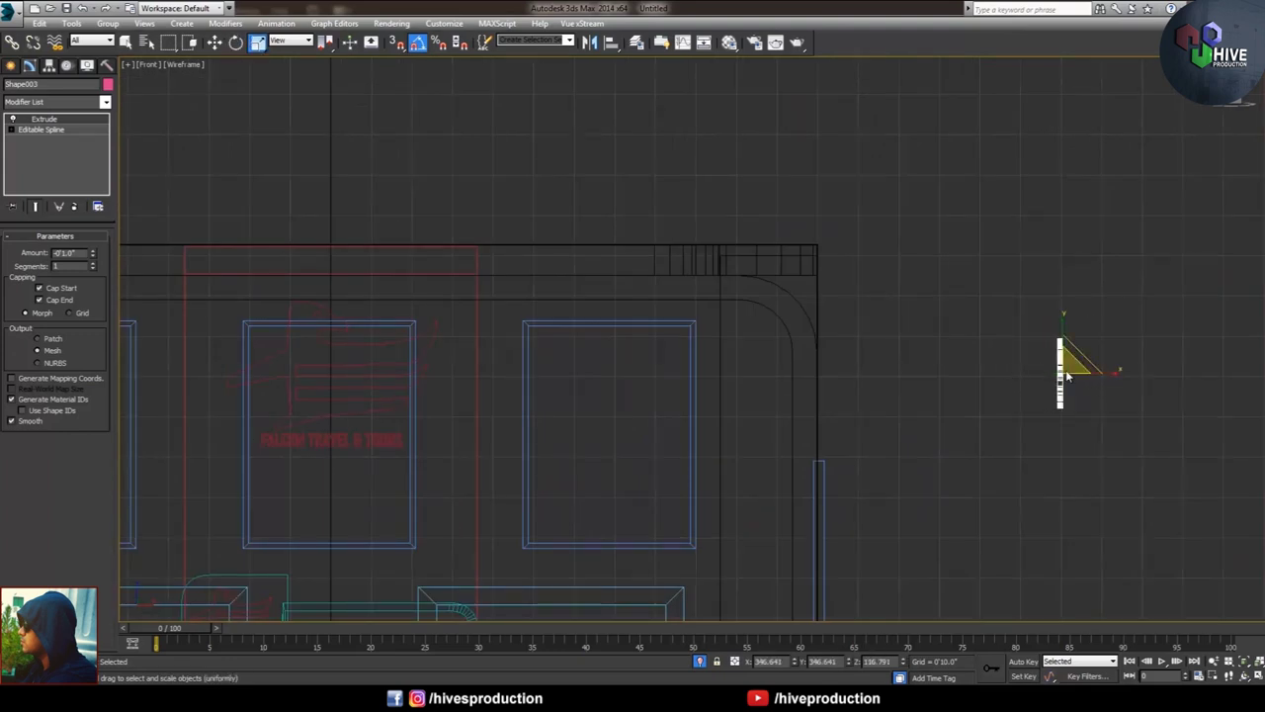
# Move the logo in the front view against the side arch's outer face, above the panel.
pyautogui.scroll(5, 866, 393)
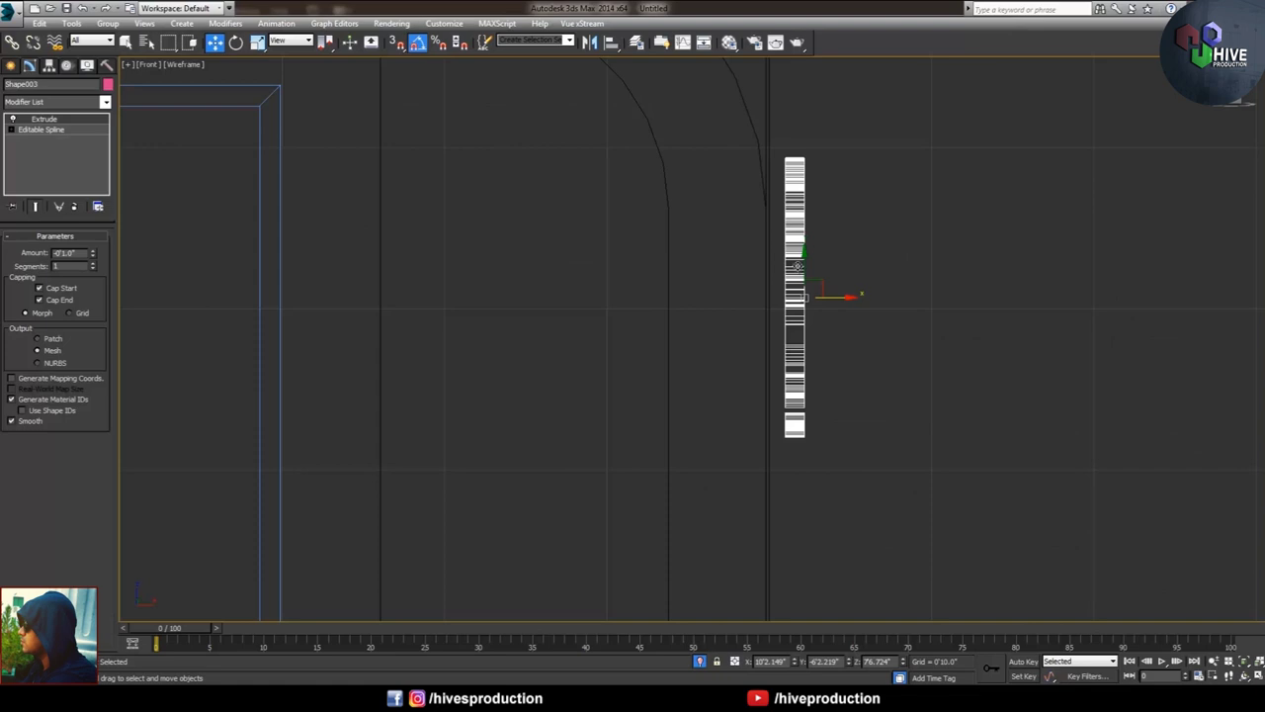
pyautogui.moveTo(805, 404); pyautogui.dragTo(809, 399)
pyautogui.click(804, 357)
pyautogui.moveTo(805, 269); pyautogui.dragTo(805, 426)
pyautogui.moveTo(835, 411); pyautogui.dragTo(886, 303, button='middle')
pyautogui.scroll(-3, 886, 304)
pyautogui.moveTo(897, 330); pyautogui.dragTo(890, 330)
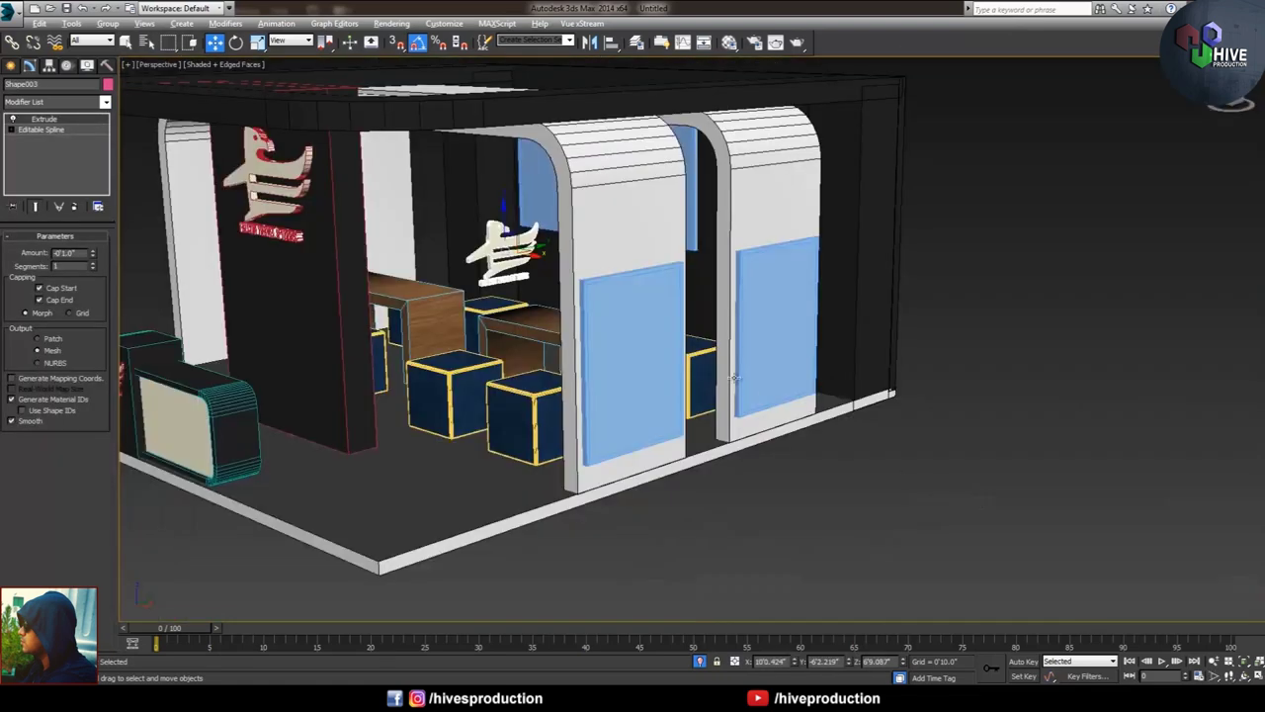
# Slide the logo onto the front arch and centre it in the space above the framed panel.
pyautogui.rightClick(536, 273)
pyautogui.click(498, 258)
pyautogui.moveTo(551, 275)
pyautogui.mouseDown()
pyautogui.moveTo(585, 278)
pyautogui.moveTo(570, 284)
pyautogui.moveTo(651, 237)
pyautogui.mouseUp()
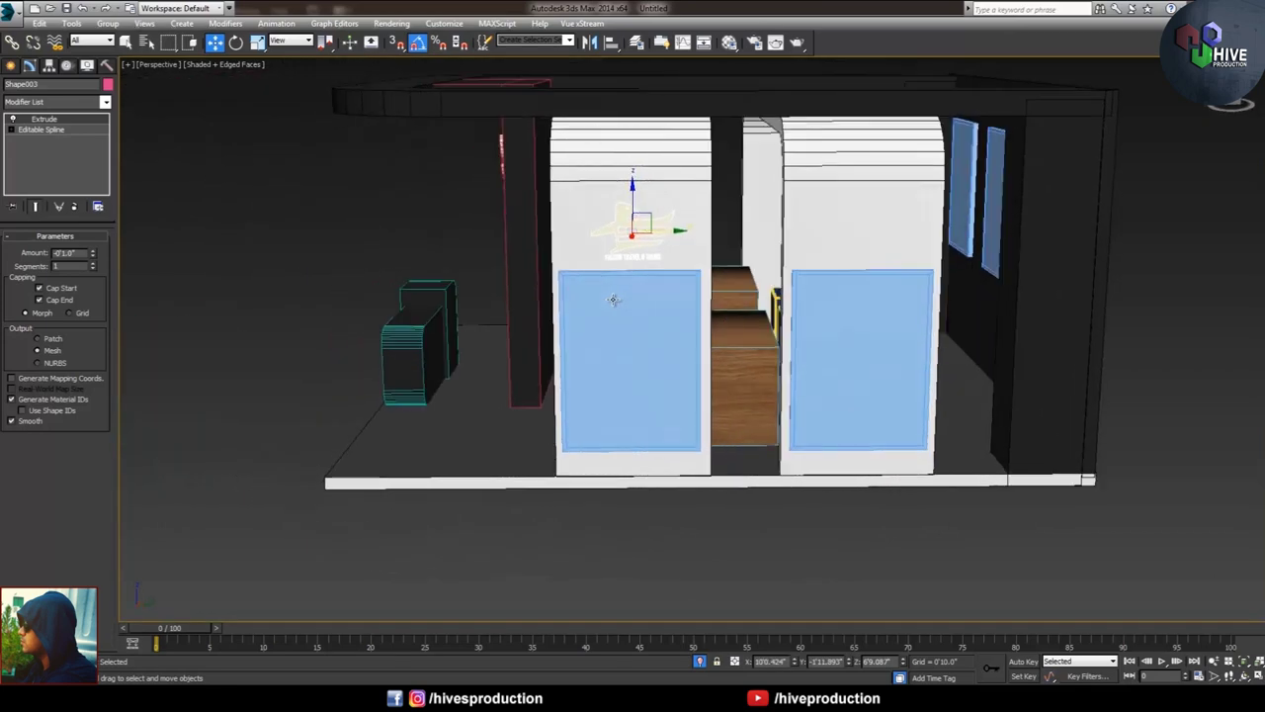
pyautogui.scroll(5, 637, 233)
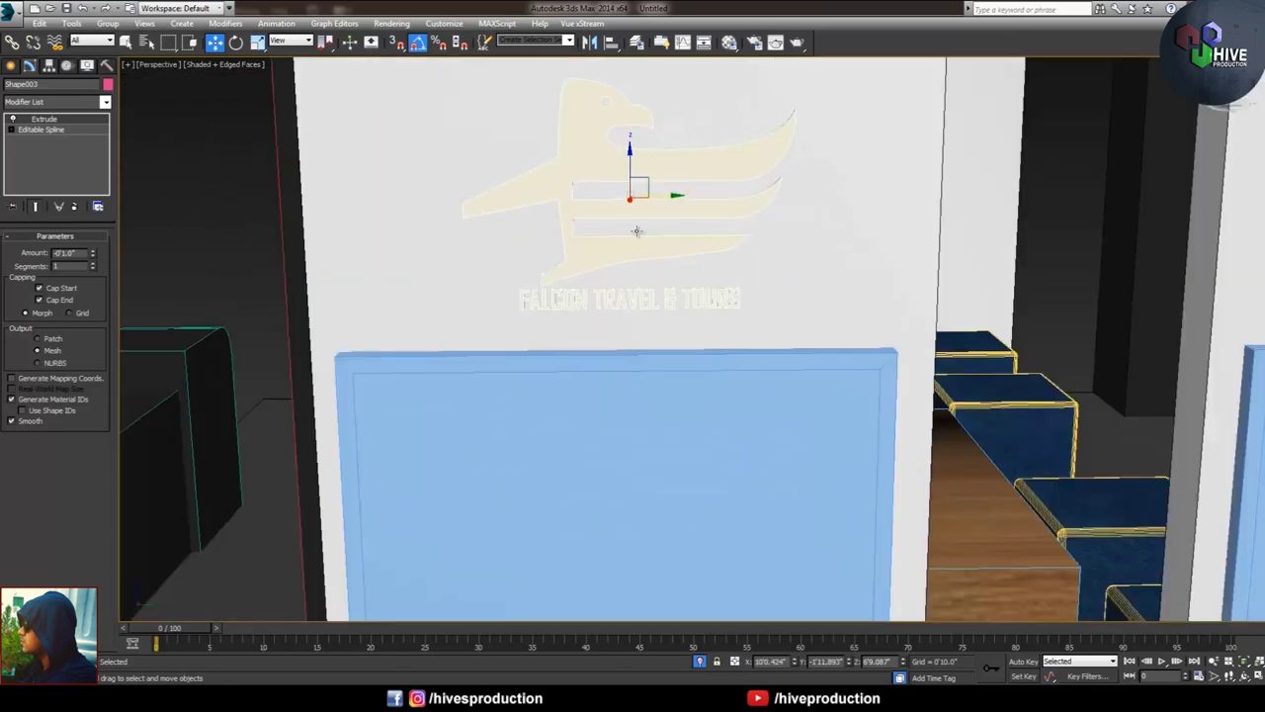
pyautogui.moveTo(621, 188); pyautogui.dragTo(627, 172)
pyautogui.moveTo(627, 172); pyautogui.dragTo(703, 314, button='middle')
pyautogui.scroll(-5, 703, 314)
pyautogui.press('w')
pyautogui.moveTo(733, 332); pyautogui.dragTo(731, 327)
# Copy the arch logo onto the neighbouring rear arch, above its panel.
pyautogui.moveTo(809, 356); pyautogui.dragTo(635, 281, button='middle')
pyautogui.keyDown('shift'); pyautogui.moveTo(581, 278); pyautogui.dragTo(1009, 301); pyautogui.keyUp('shift')
pyautogui.click(632, 406)
pyautogui.keyDown('alt'); pyautogui.moveTo(625, 405); pyautogui.dragTo(706, 400, button='middle'); pyautogui.keyUp('alt')
# Select both arch logos in the front view and copy them across to the opposite side of the booth.
pyautogui.hotkey('alt', 'w')
pyautogui.rightClick(1145, 191)
pyautogui.hotkey('alt', 'w')
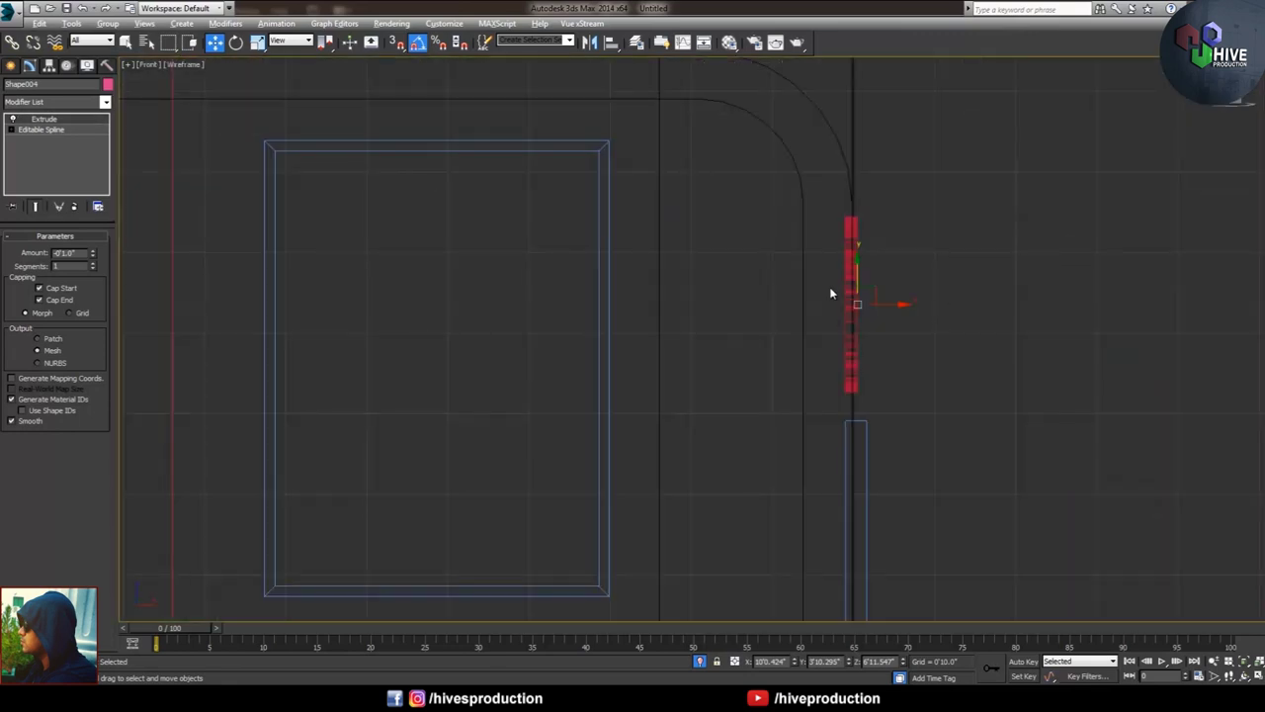
pyautogui.moveTo(847, 260); pyautogui.dragTo(914, 404)
pyautogui.scroll(-5, 966, 292)
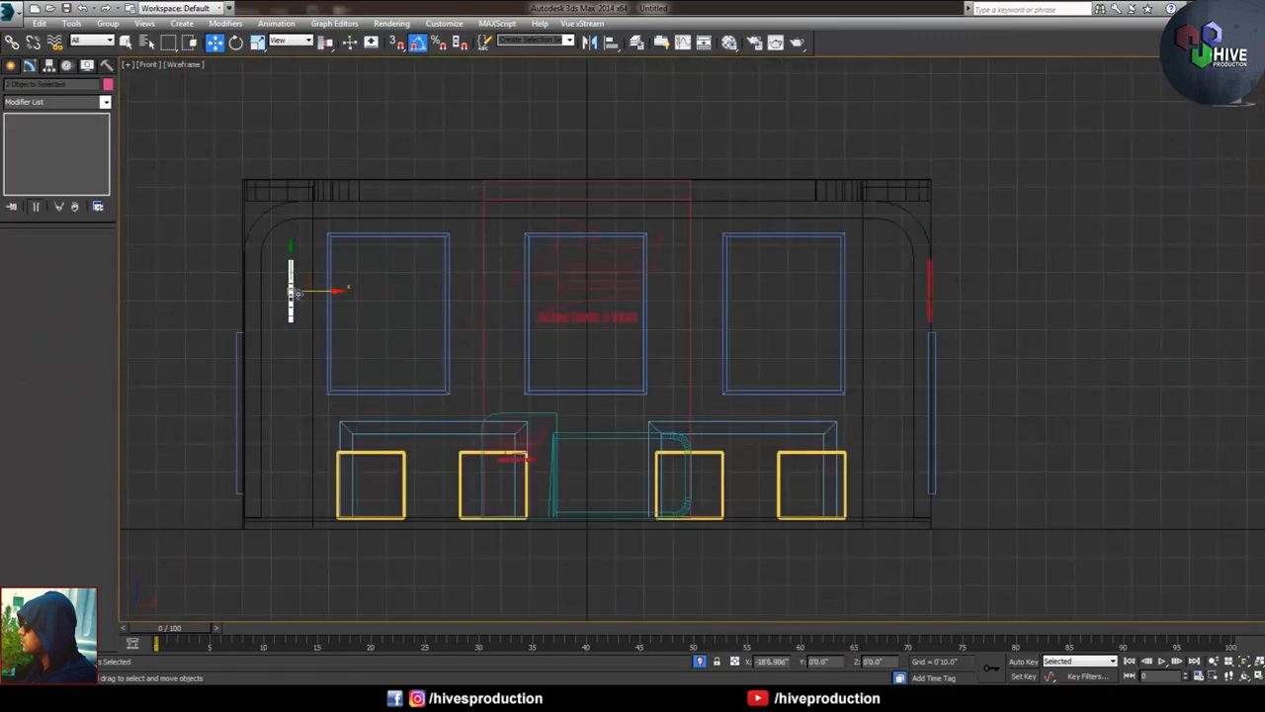
pyautogui.keyDown('shift'); pyautogui.moveTo(313, 293); pyautogui.dragTo(254, 294); pyautogui.keyUp('shift')
pyautogui.press('Return')
# Rotate the two copied logos 180 degrees and set them against the outer faces of the opposite arches.
pyautogui.moveTo(298, 293); pyautogui.dragTo(767, 376, button='middle')
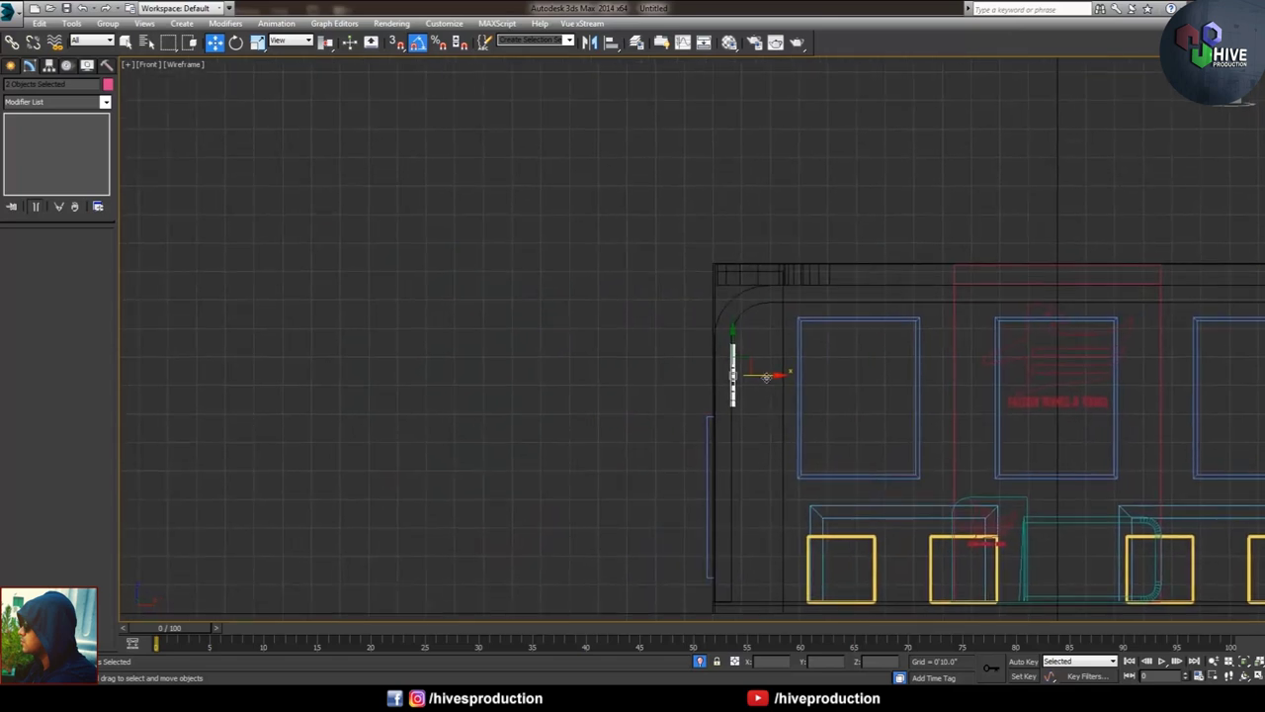
pyautogui.press('e')
pyautogui.moveTo(707, 372); pyautogui.dragTo(581, 377)
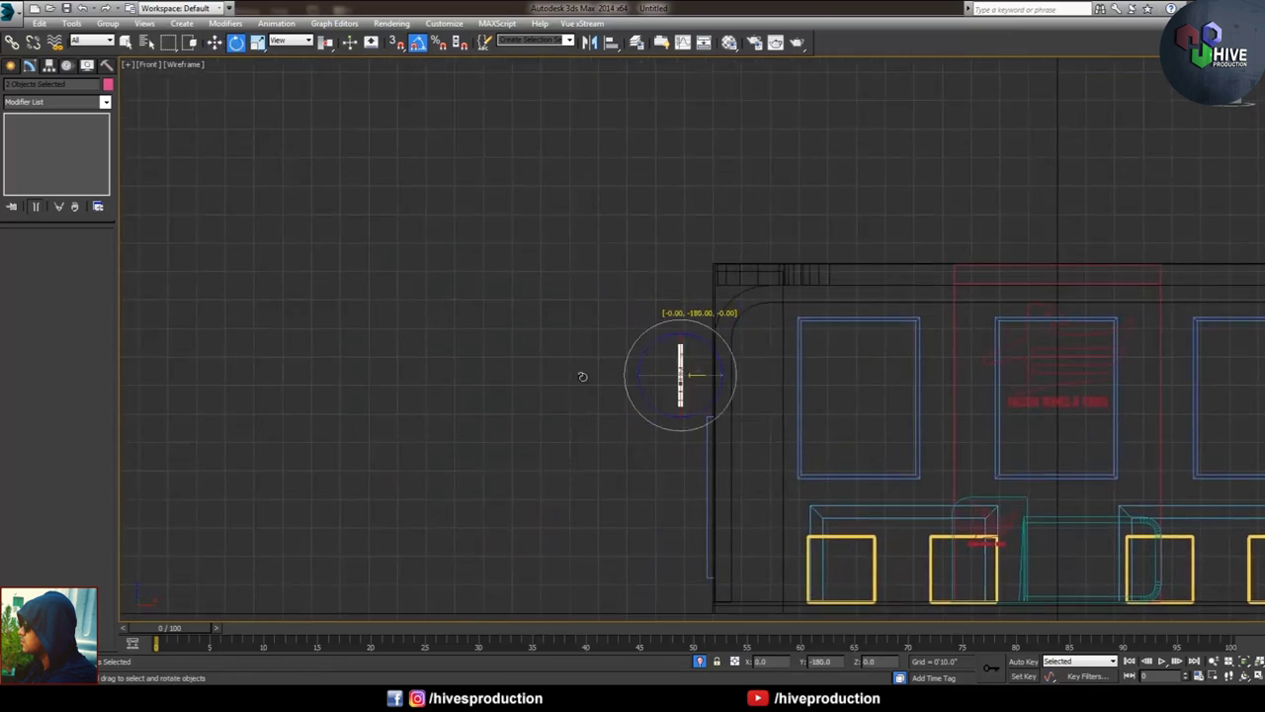
pyautogui.scroll(6, 730, 386)
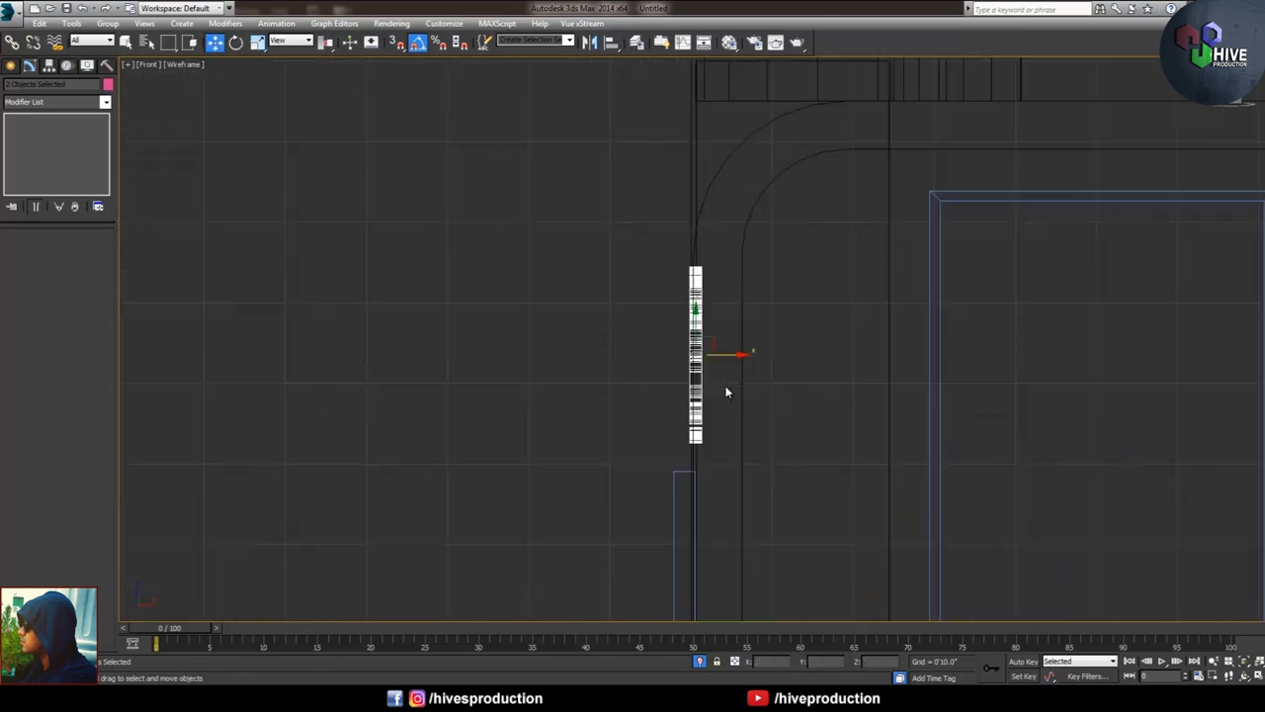
pyautogui.moveTo(678, 299); pyautogui.dragTo(687, 299)
pyautogui.hotkey('alt', 'w')
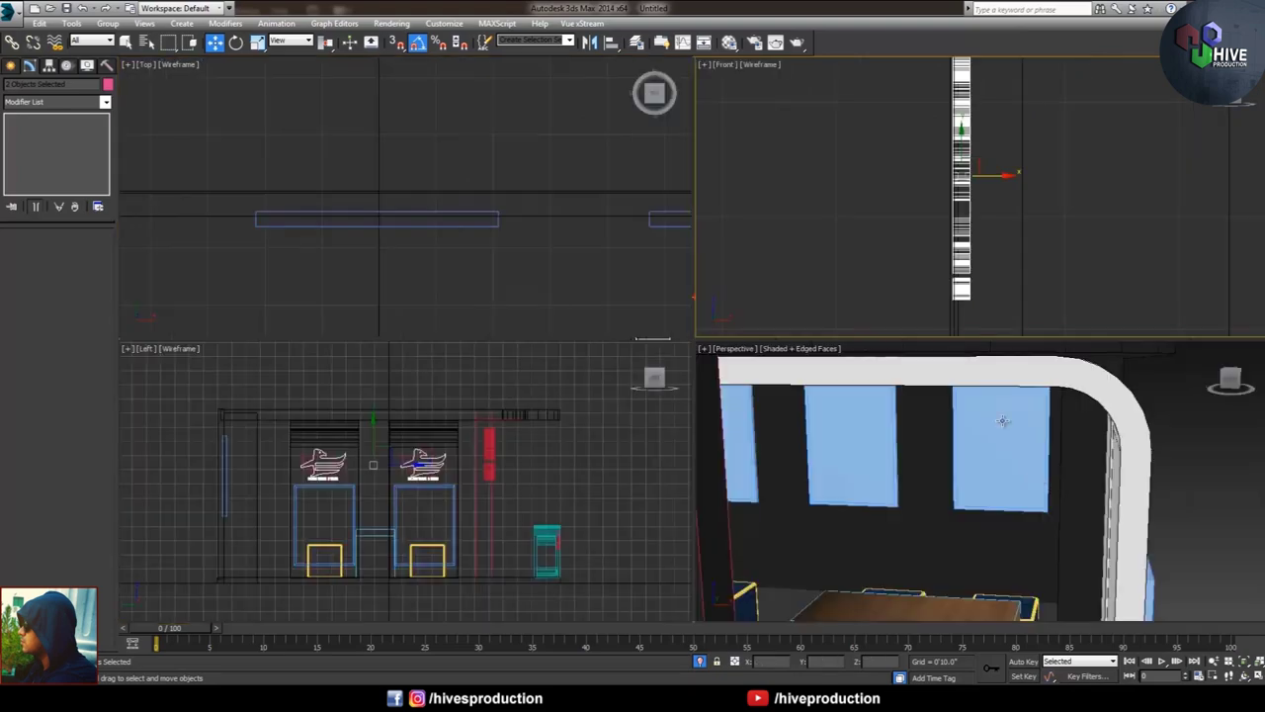
# Assign the "black top" material to the falcon logos on the arches at both sides of the booth.
pyautogui.rightClick(1002, 421)
pyautogui.hotkey('alt', 'w')
pyautogui.scroll(-6, 665, 385)
pyautogui.keyDown('alt'); pyautogui.moveTo(665, 385); pyautogui.dragTo(759, 393, button='middle'); pyautogui.keyUp('alt')
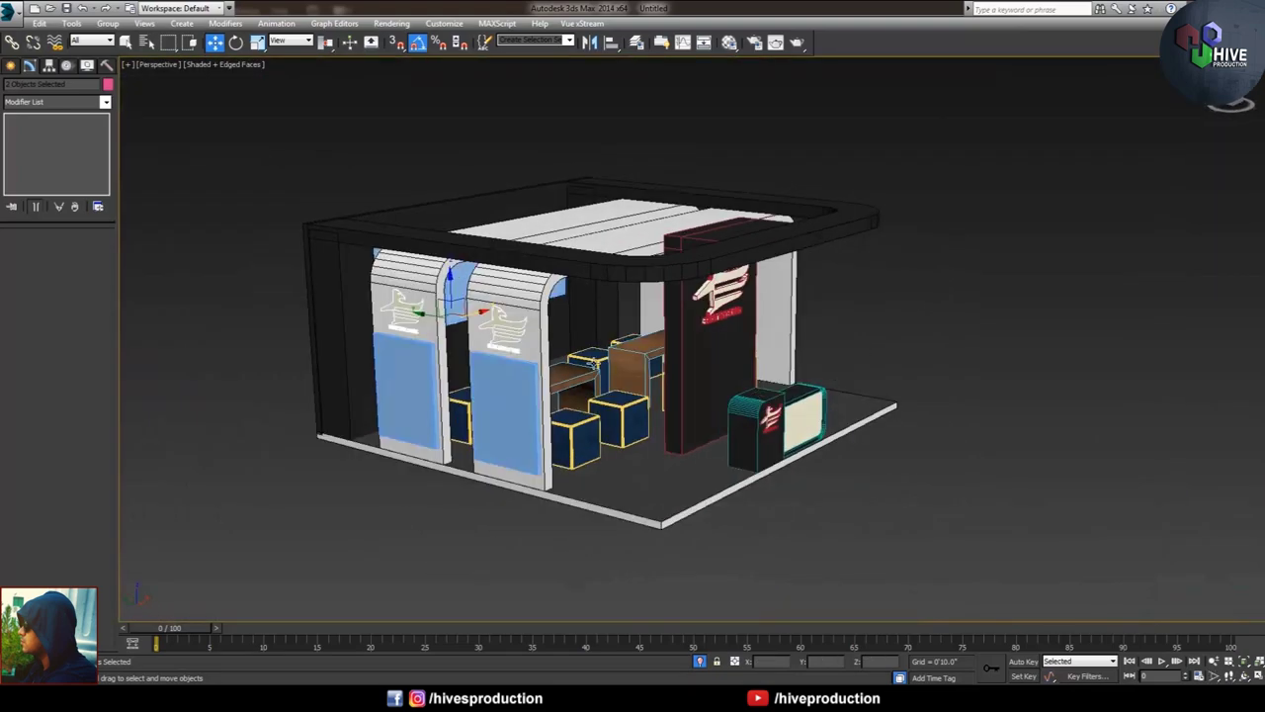
pyautogui.press('m')
pyautogui.click(1043, 258)
pyautogui.click(846, 343)
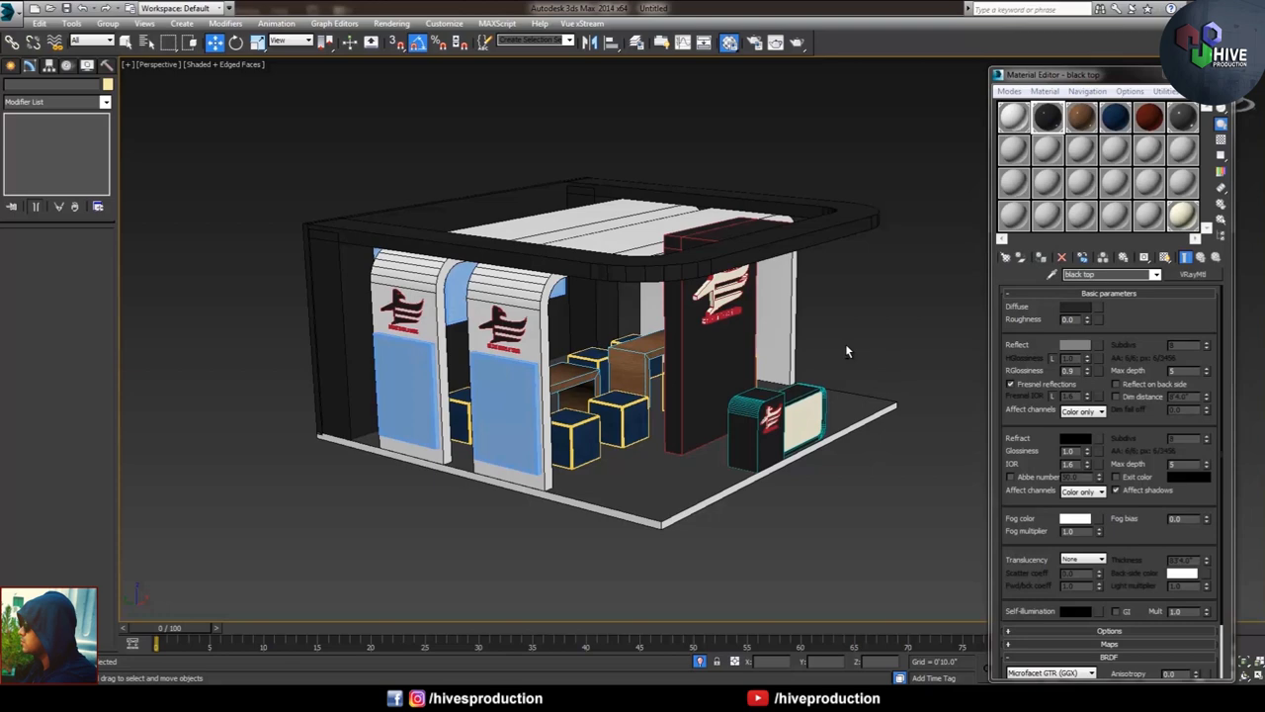
pyautogui.keyDown('alt'); pyautogui.moveTo(845, 343); pyautogui.dragTo(741, 325, button='middle'); pyautogui.keyUp('alt')
pyautogui.click(770, 288)
pyautogui.click(438, 459)
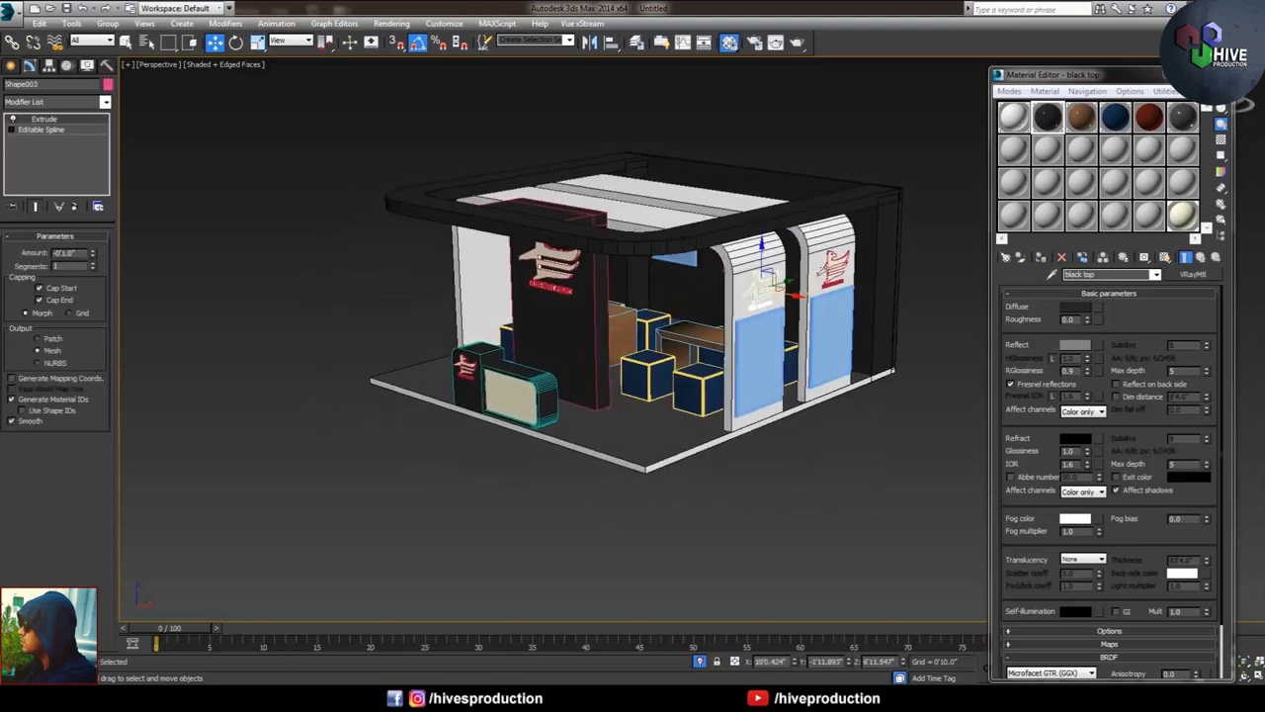
pyautogui.moveTo(438, 458); pyautogui.dragTo(397, 483, button='middle')
# Select the four framed panels on the side arches and assign them the "black top" material.
pyautogui.scroll(5, 617, 372)
pyautogui.keyDown('alt'); pyautogui.moveTo(659, 333); pyautogui.dragTo(269, 405, button='middle'); pyautogui.keyUp('alt')
pyautogui.scroll(-3, 459, 398)
pyautogui.keyDown('alt'); pyautogui.moveTo(470, 410); pyautogui.dragTo(475, 401, button='middle'); pyautogui.keyUp('alt')
pyautogui.keyDown('alt'); pyautogui.moveTo(245, 383); pyautogui.dragTo(449, 376, button='middle'); pyautogui.keyUp('alt')
pyautogui.scroll(-4, 392, 345)
pyautogui.click(449, 376)
pyautogui.keyDown('ctrl'); pyautogui.click(380, 375); pyautogui.keyUp('ctrl')
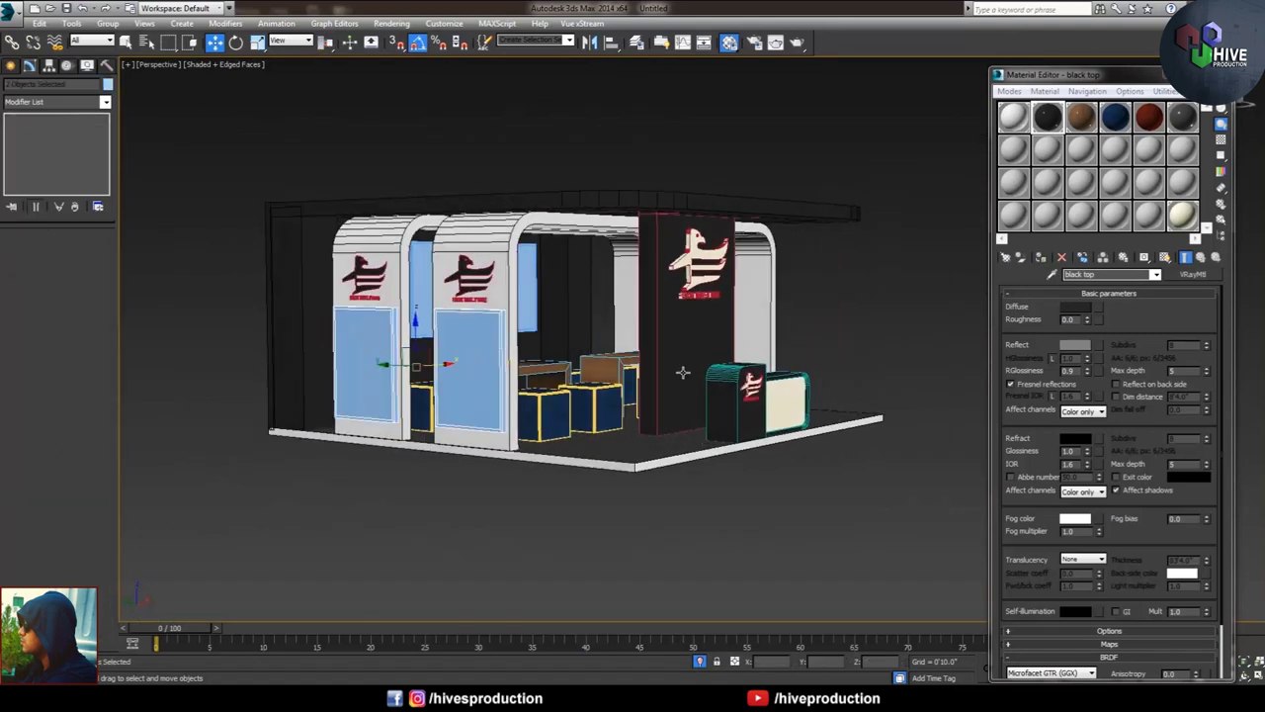
pyautogui.keyDown('alt'); pyautogui.moveTo(681, 370); pyautogui.dragTo(811, 404, button='middle'); pyautogui.keyUp('alt')
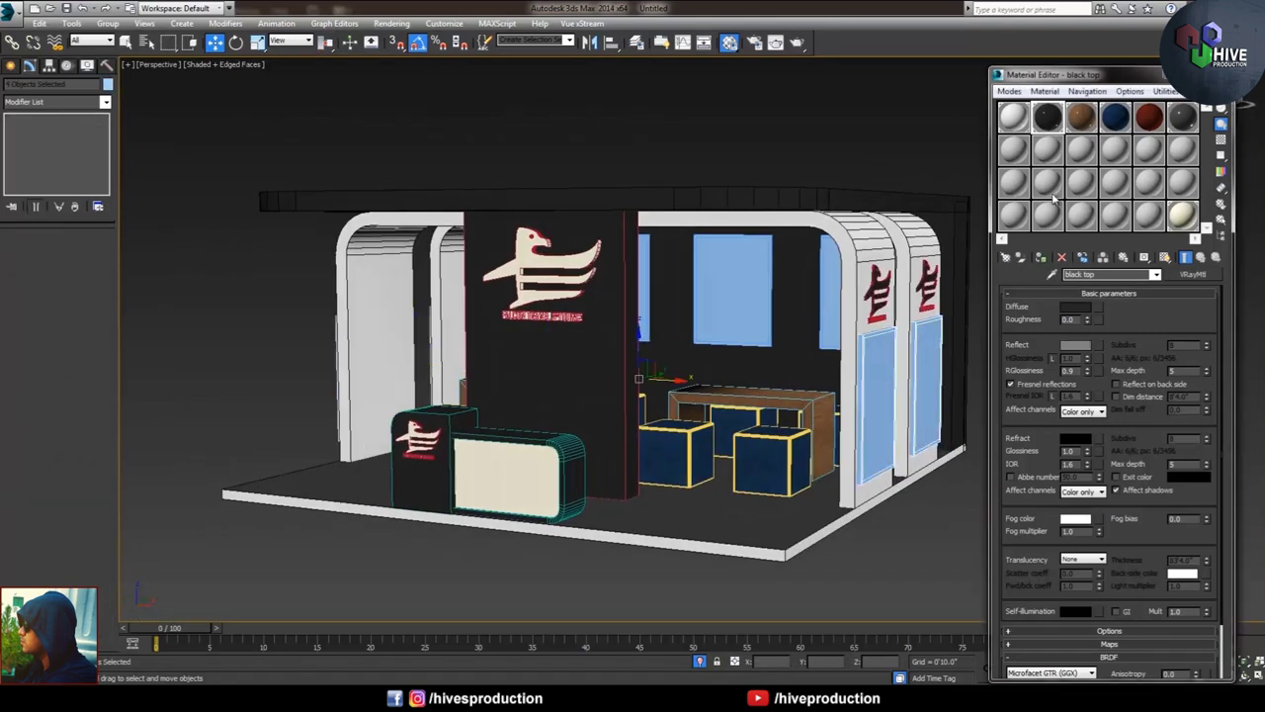
pyautogui.click(1044, 259)
pyautogui.click(856, 571)
# Turn an unused material slot into a VRayMtl and choose a Bitmap map for its diffuse channel.
pyautogui.moveTo(957, 457); pyautogui.dragTo(635, 440, button='middle')
pyautogui.click(1013, 146)
pyautogui.click(1192, 274)
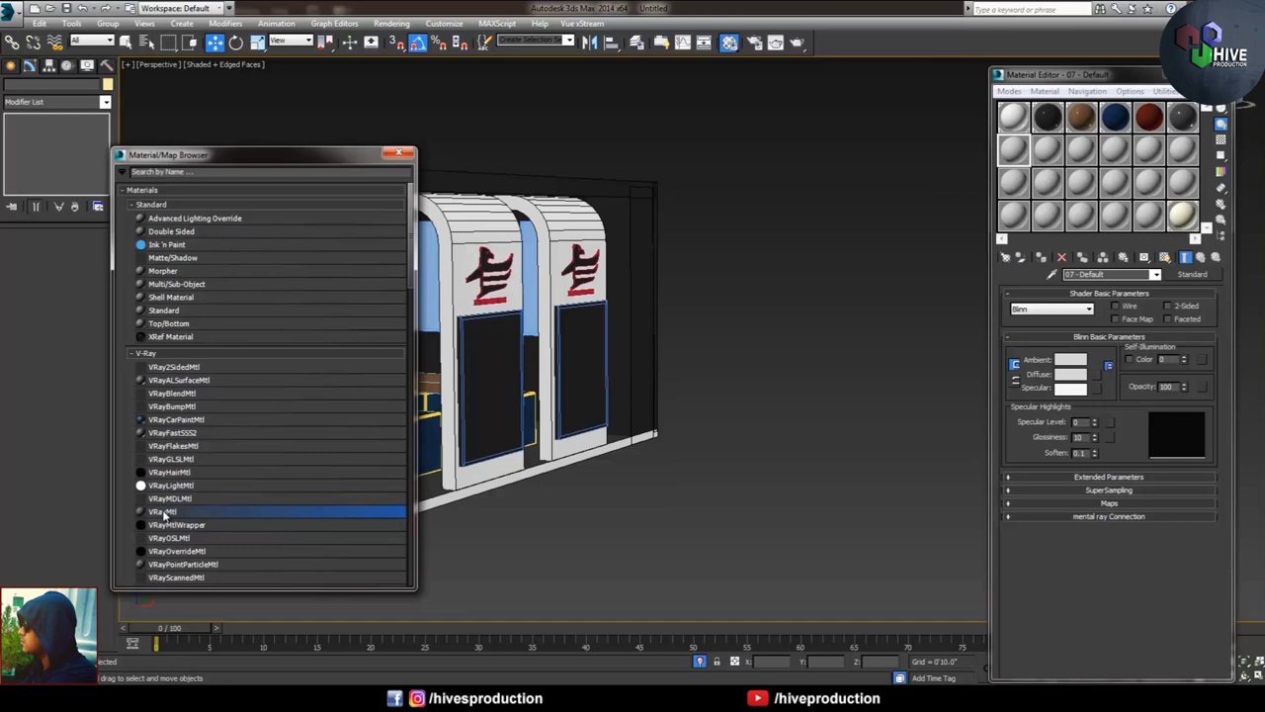
pyautogui.doubleClick(163, 512)
pyautogui.click(1096, 308)
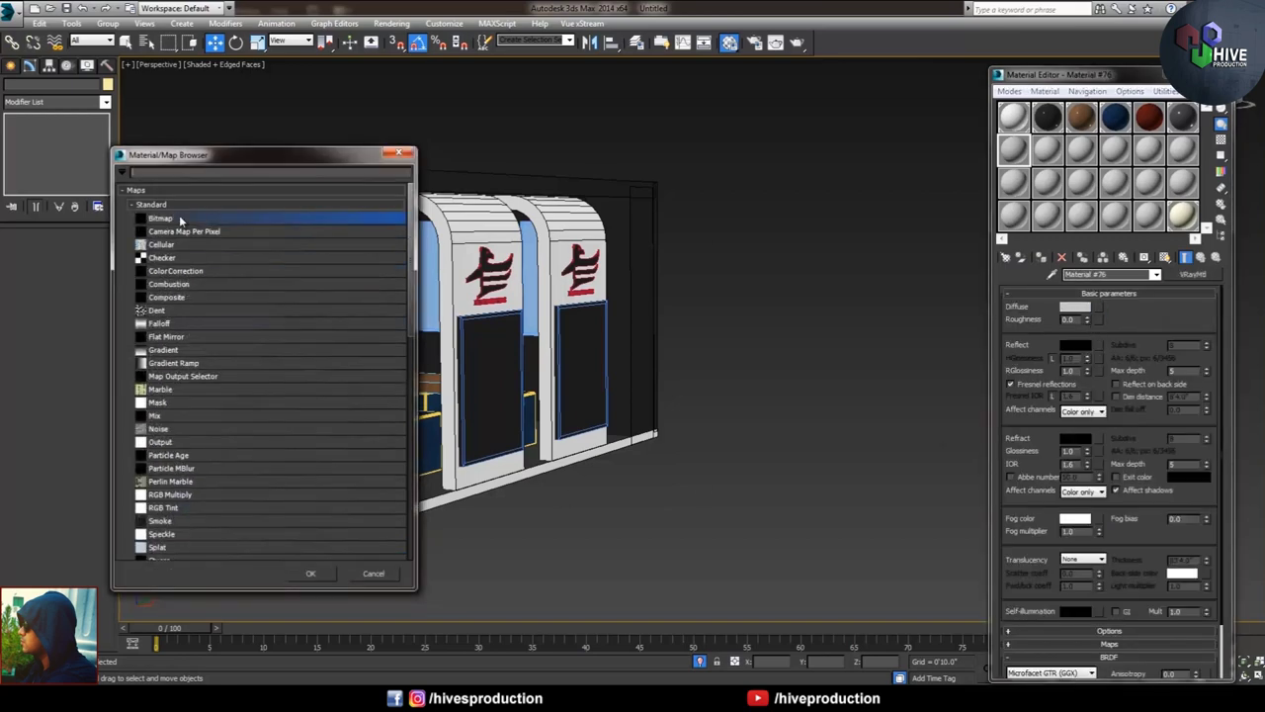
pyautogui.doubleClick(161, 217)
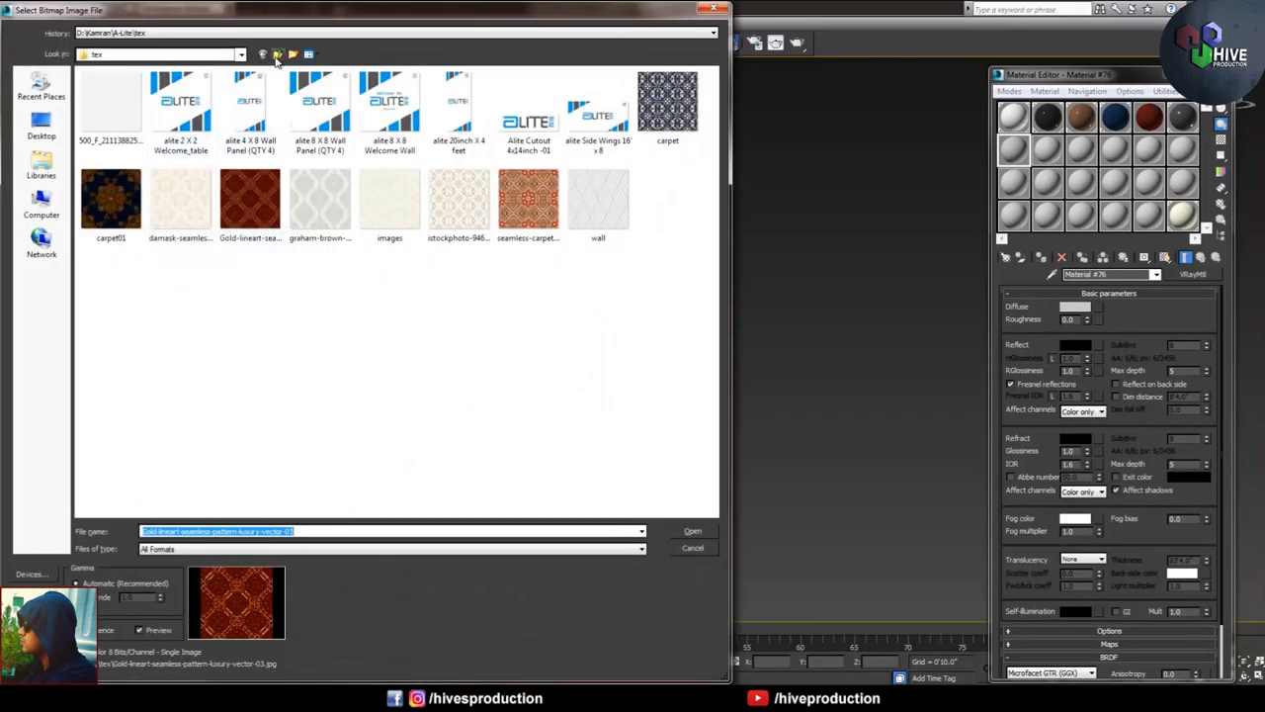
pyautogui.click(277, 55)
pyautogui.click(277, 54)
pyautogui.scroll(-10, 198, 346)
pyautogui.click(128, 400)
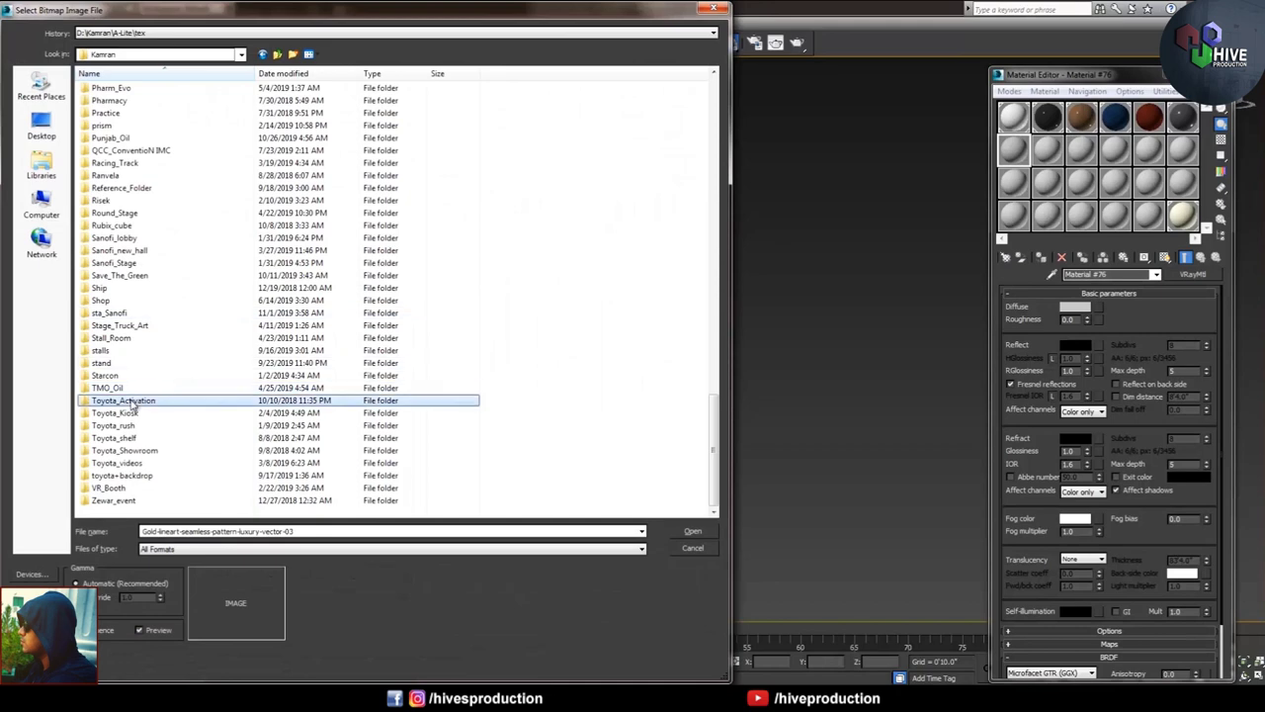
pyautogui.doubleClick(128, 400)
pyautogui.doubleClick(117, 100)
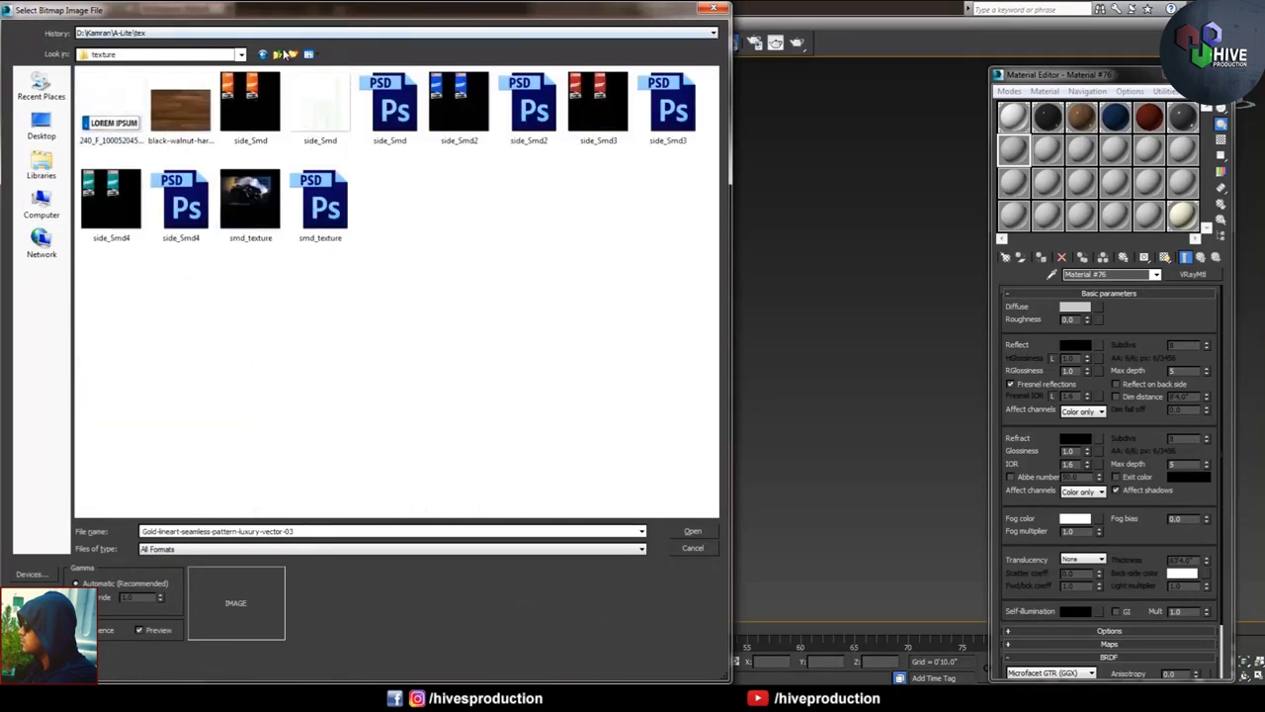
pyautogui.click(277, 55)
pyautogui.click(277, 54)
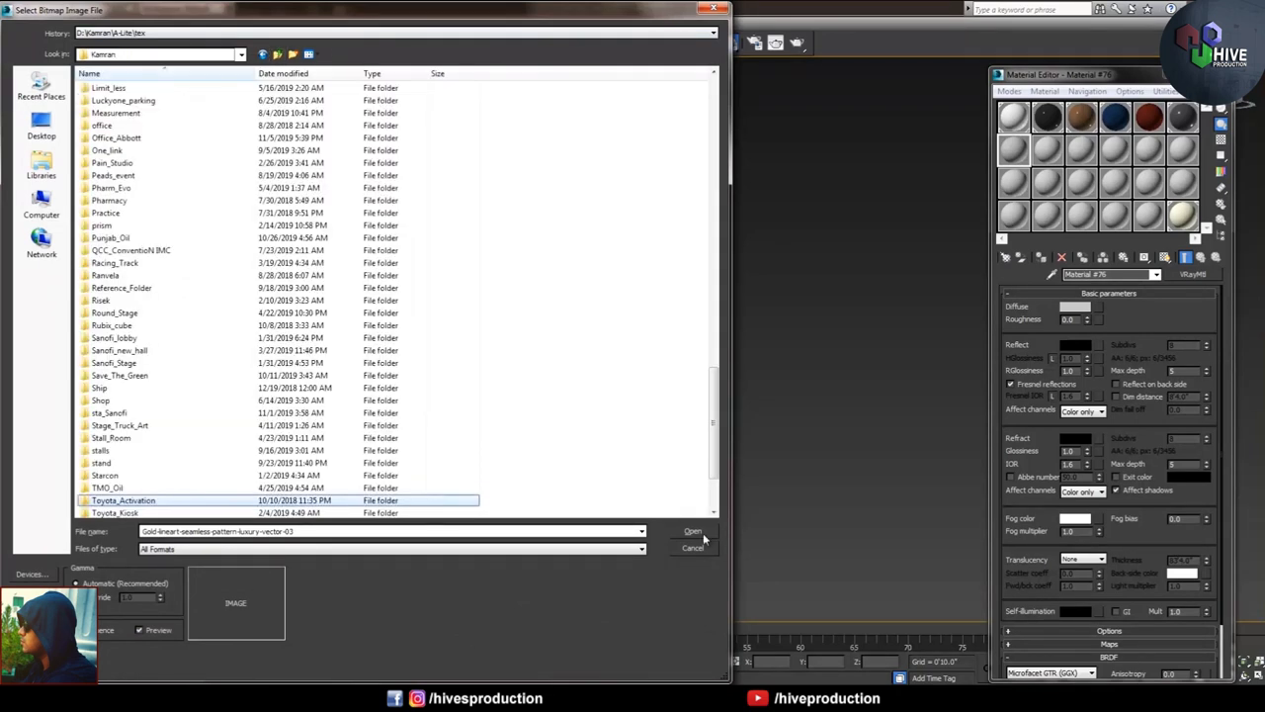
pyautogui.click(697, 548)
# Switch to the web browser, open google.com in a new tab and search for "car".
pyautogui.moveTo(452, 682)
pyautogui.click(366, 633)
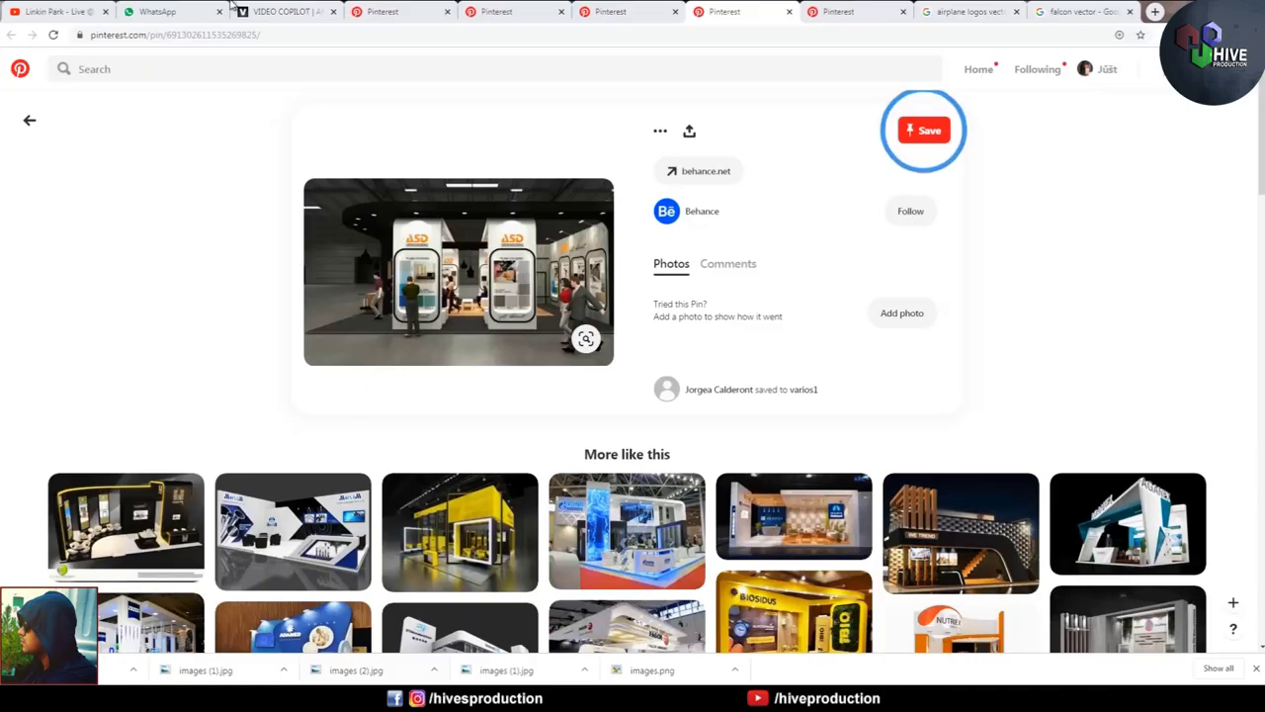
pyautogui.click(1154, 11)
pyautogui.write('google.com')
pyautogui.press('Return')
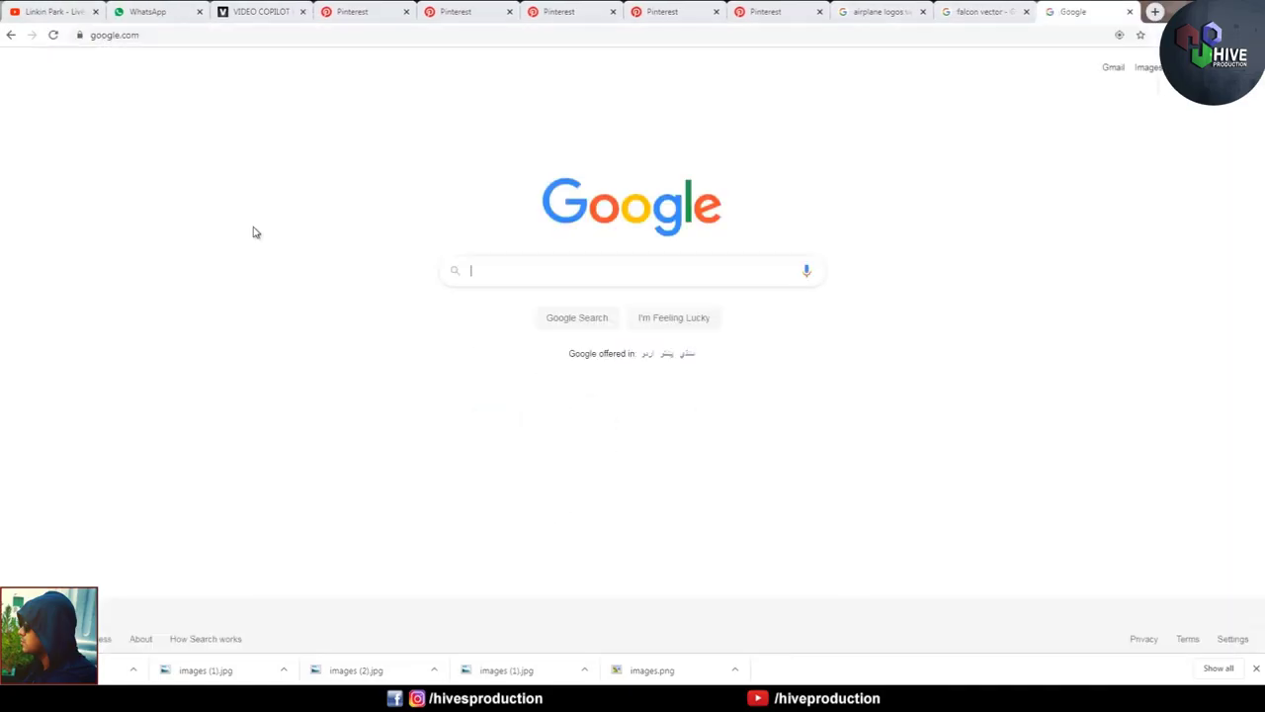
pyautogui.write('car')
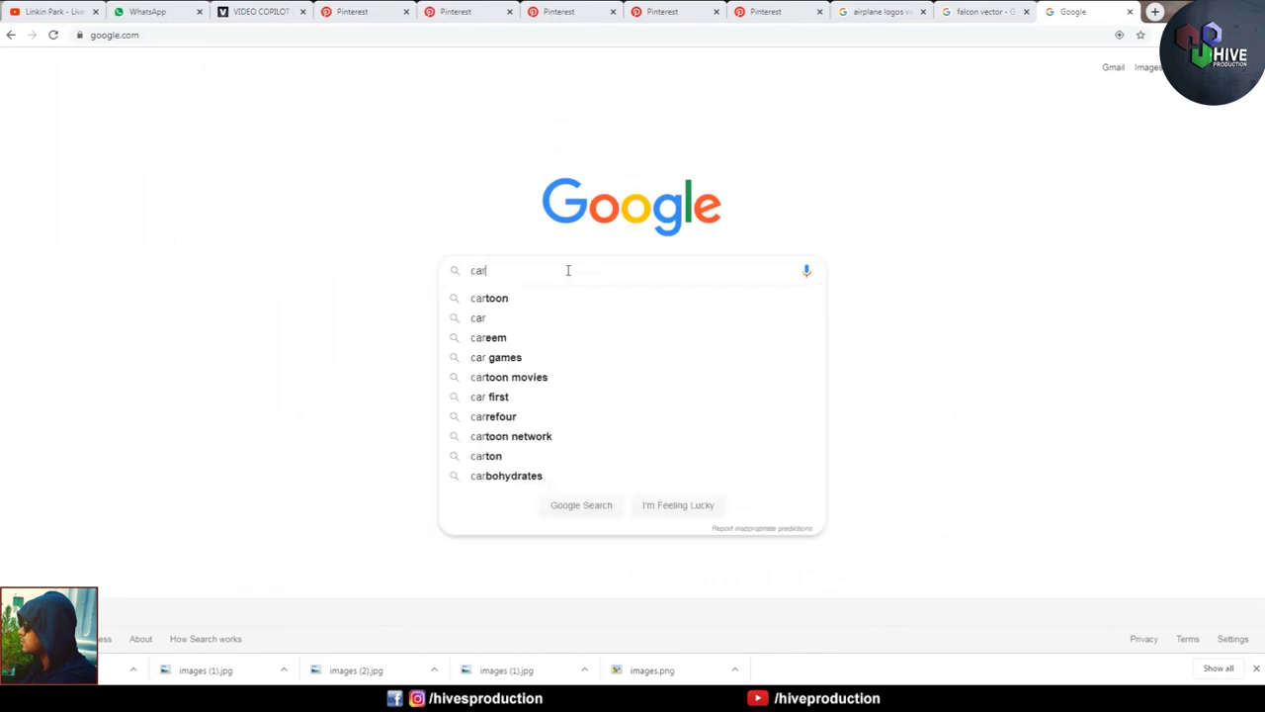
pyautogui.press('Return')
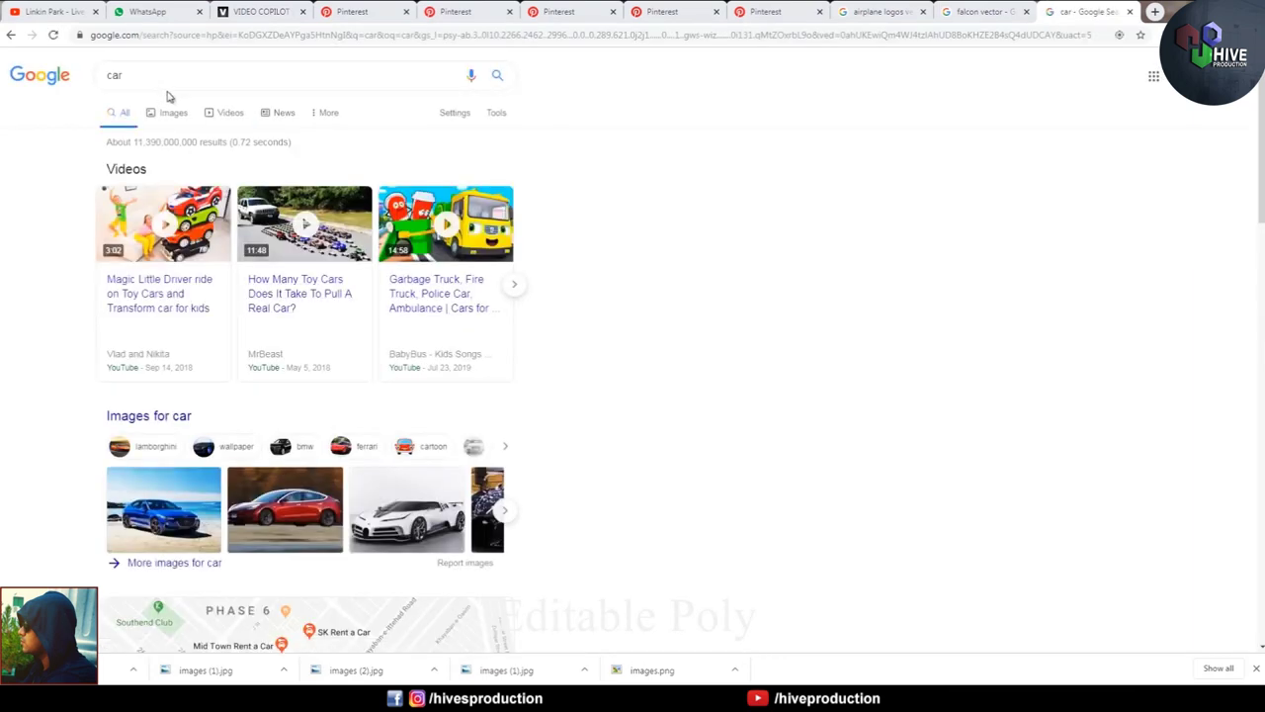
# Switch to image results and search Google Images for "poster".
pyautogui.click(173, 112)
pyautogui.doubleClick(155, 78)
pyautogui.write('poster')
pyautogui.press('Return')
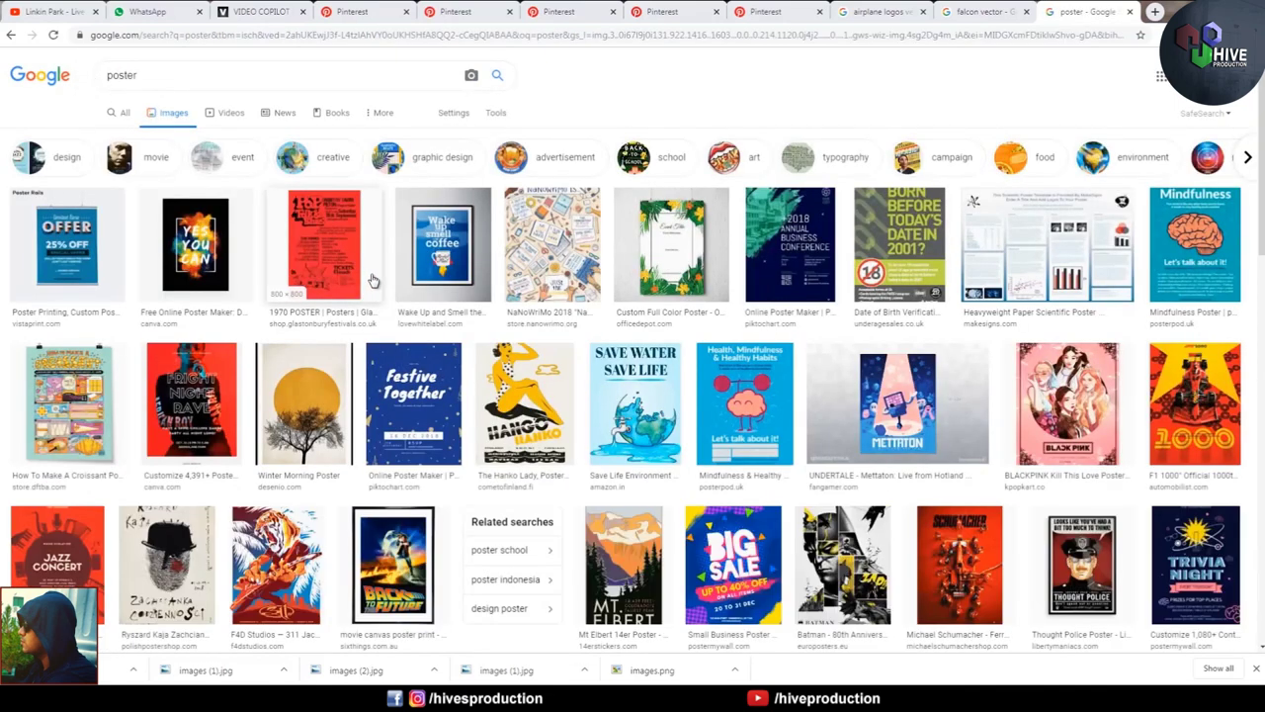
# Open the black "YES YOU CAN" poster result and save its image to the Desktop as images (3).
pyautogui.click(900, 245)
pyautogui.rightClick(1009, 235)
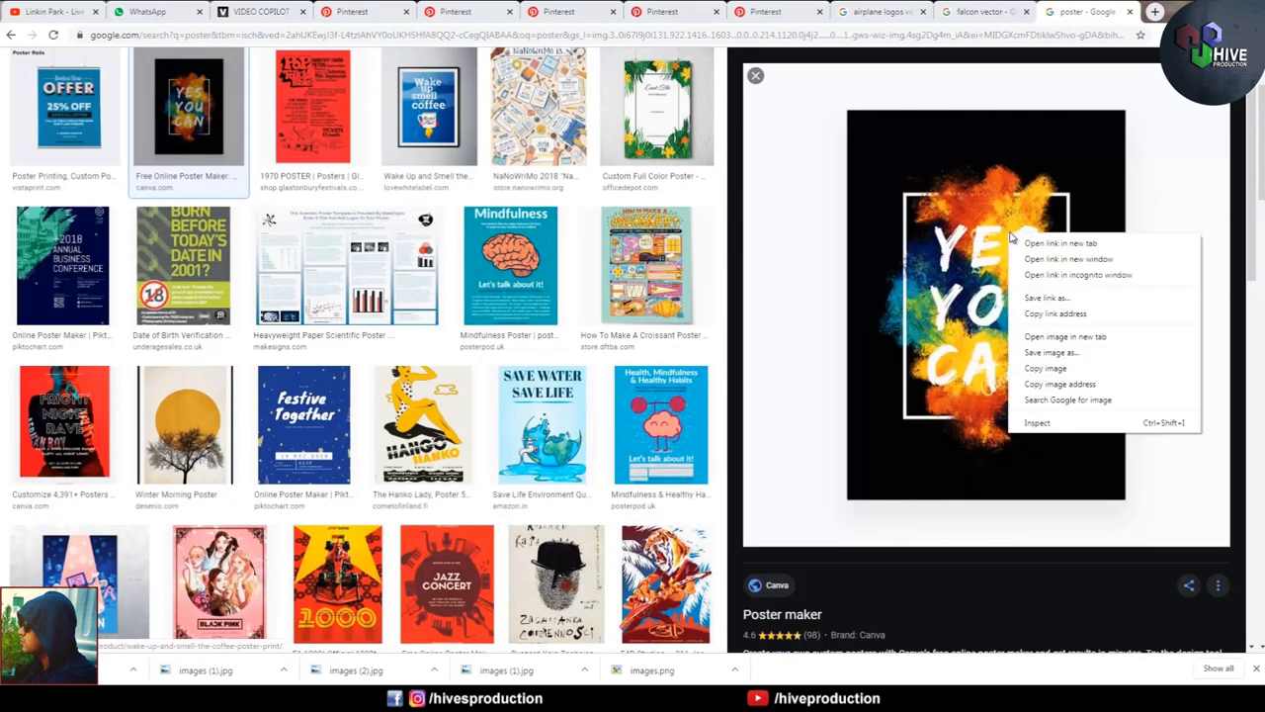
pyautogui.click(1053, 350)
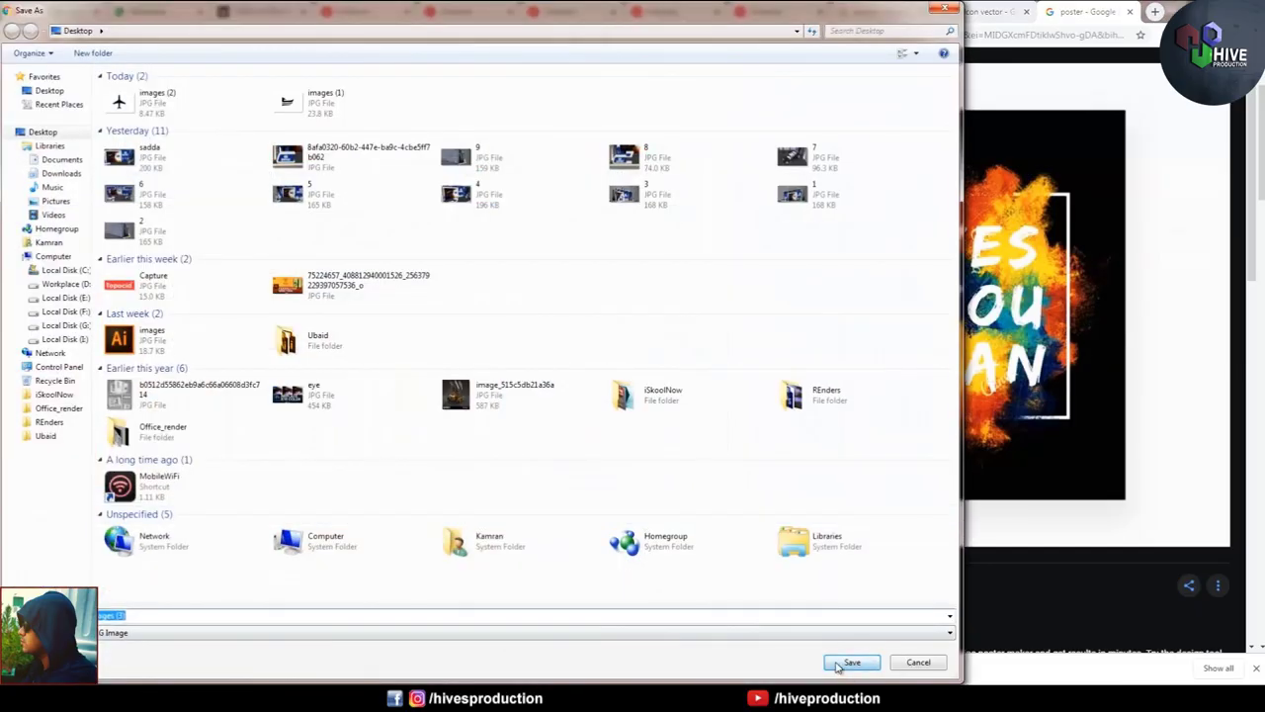
pyautogui.click(850, 662)
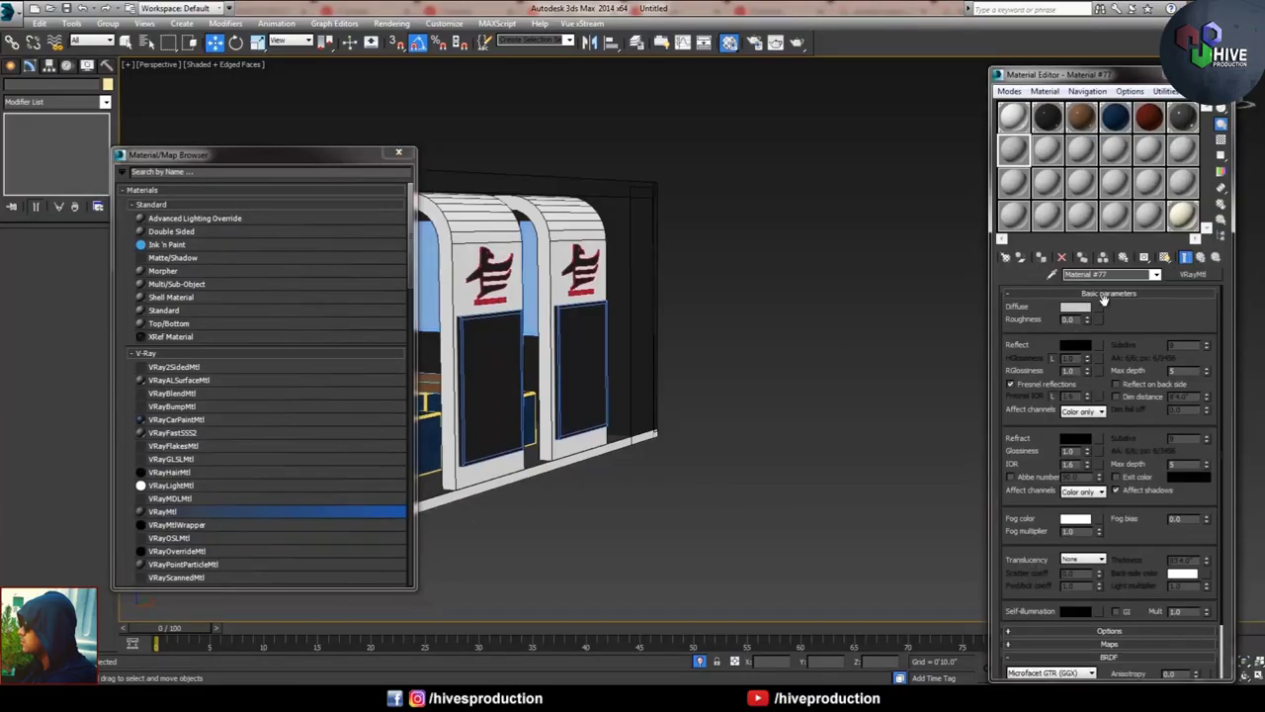
# Back in 3ds Max, load images (3).jpg from the Desktop as the new VRayMtl's diffuse Bitmap.
pyautogui.click(1102, 303)
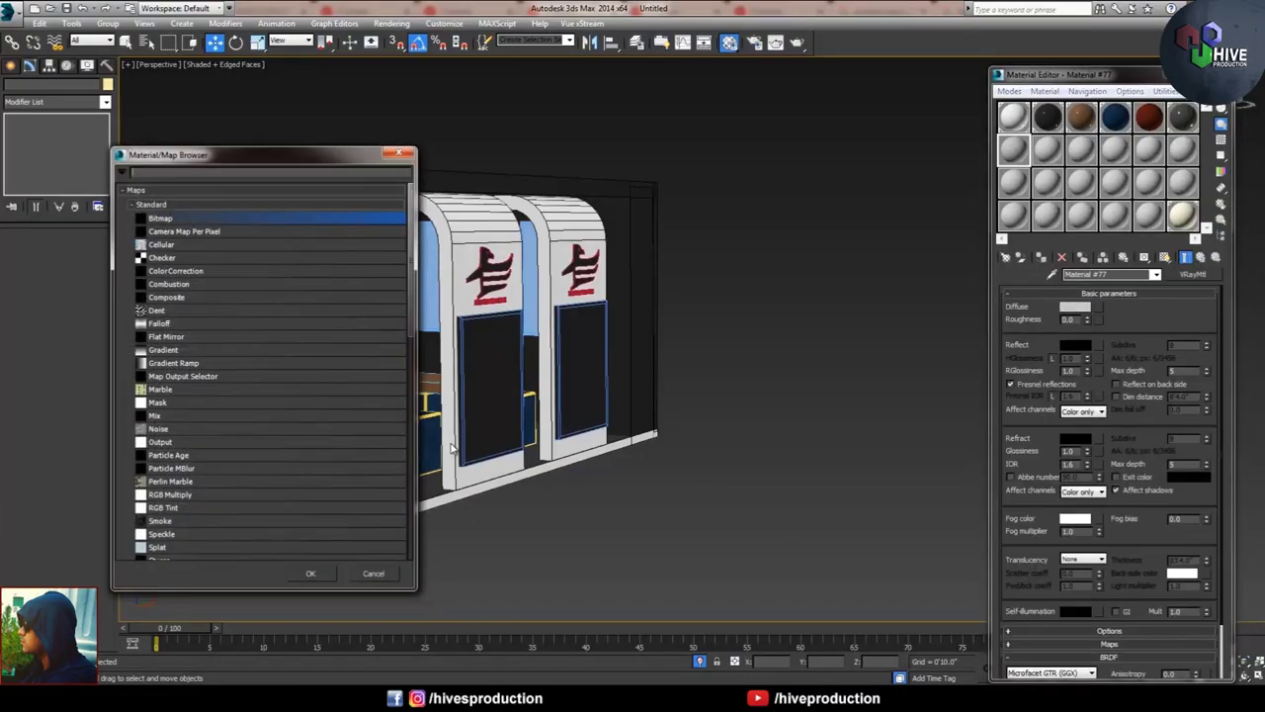
pyautogui.doubleClick(173, 218)
pyautogui.click(41, 127)
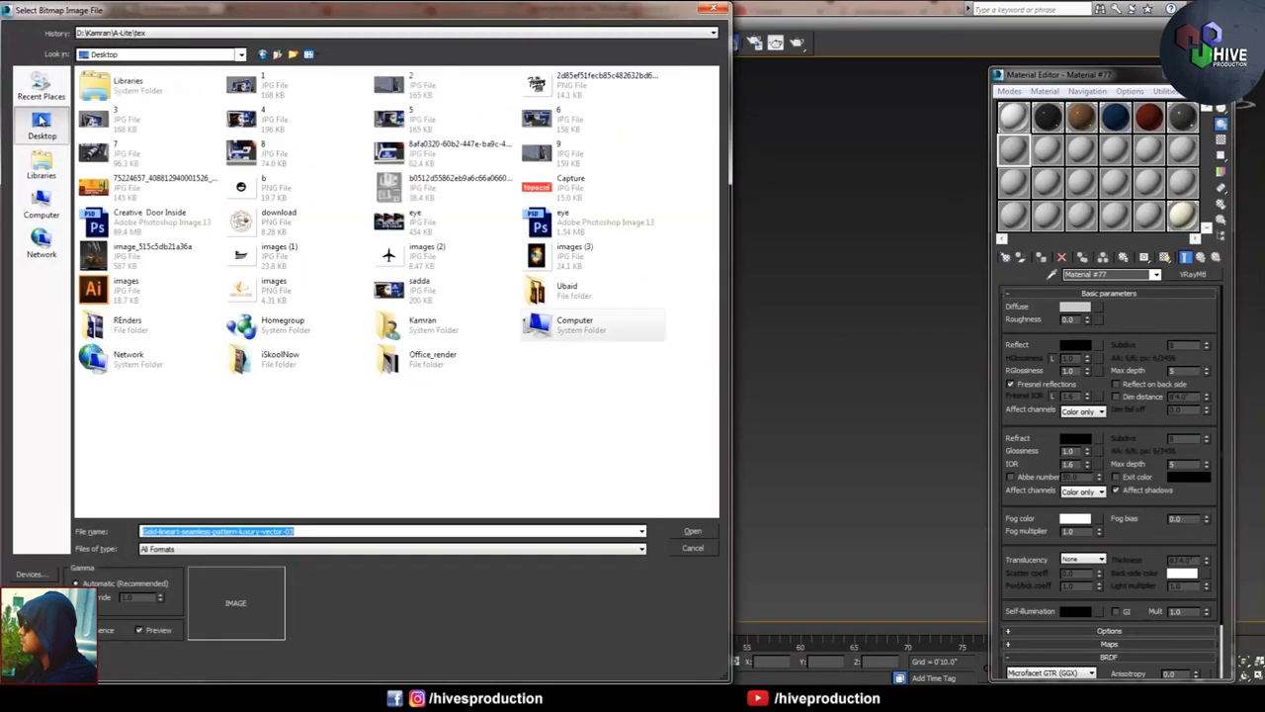
pyautogui.doubleClick(554, 254)
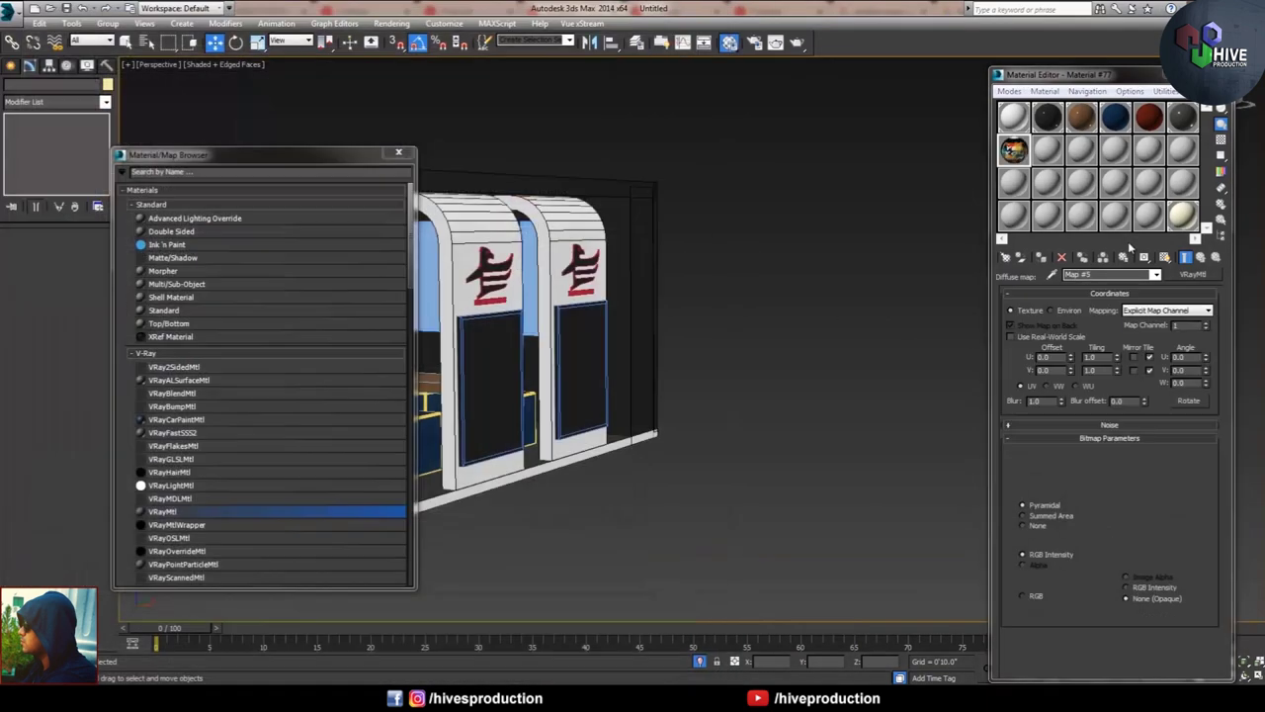
# Select the front polygon of the nearer side arch's panel, assign the poster material and display its texture in the viewport.
pyautogui.click(40, 119)
pyautogui.click(69, 251)
pyautogui.click(494, 364)
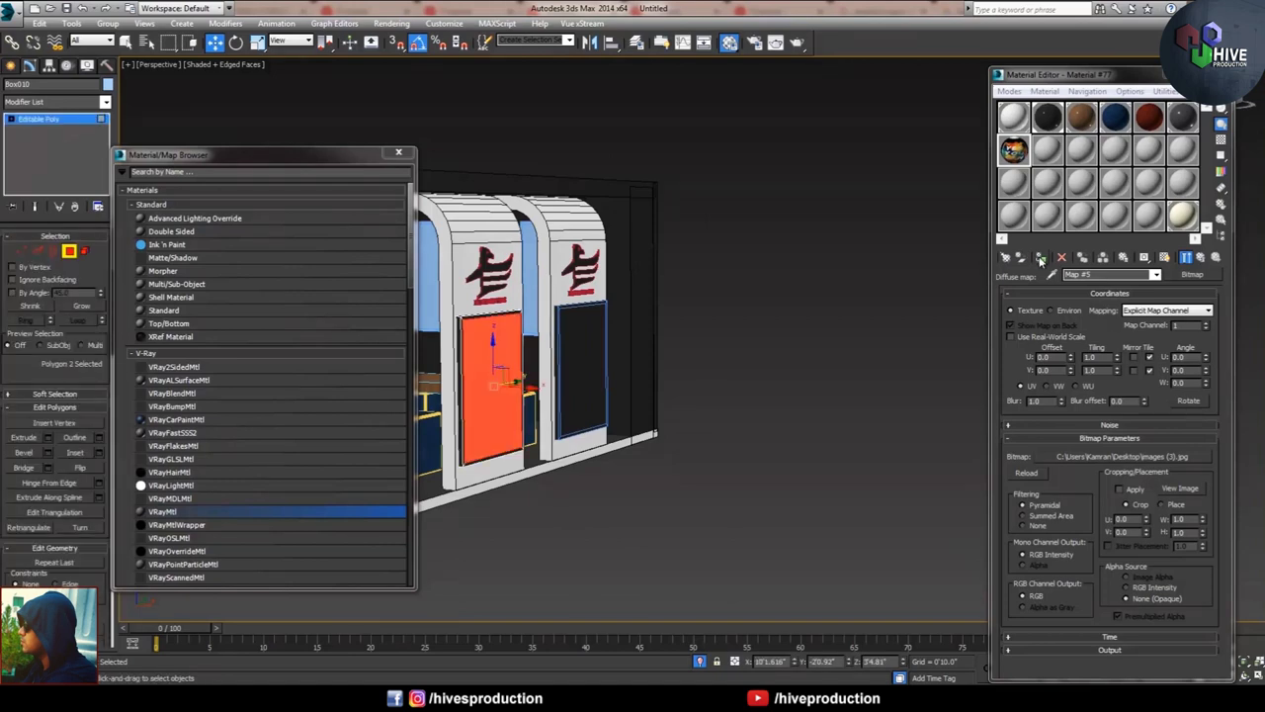
pyautogui.click(1041, 258)
pyautogui.click(1165, 258)
pyautogui.click(394, 153)
pyautogui.scroll(6, 499, 346)
pyautogui.scroll(-2, 505, 342)
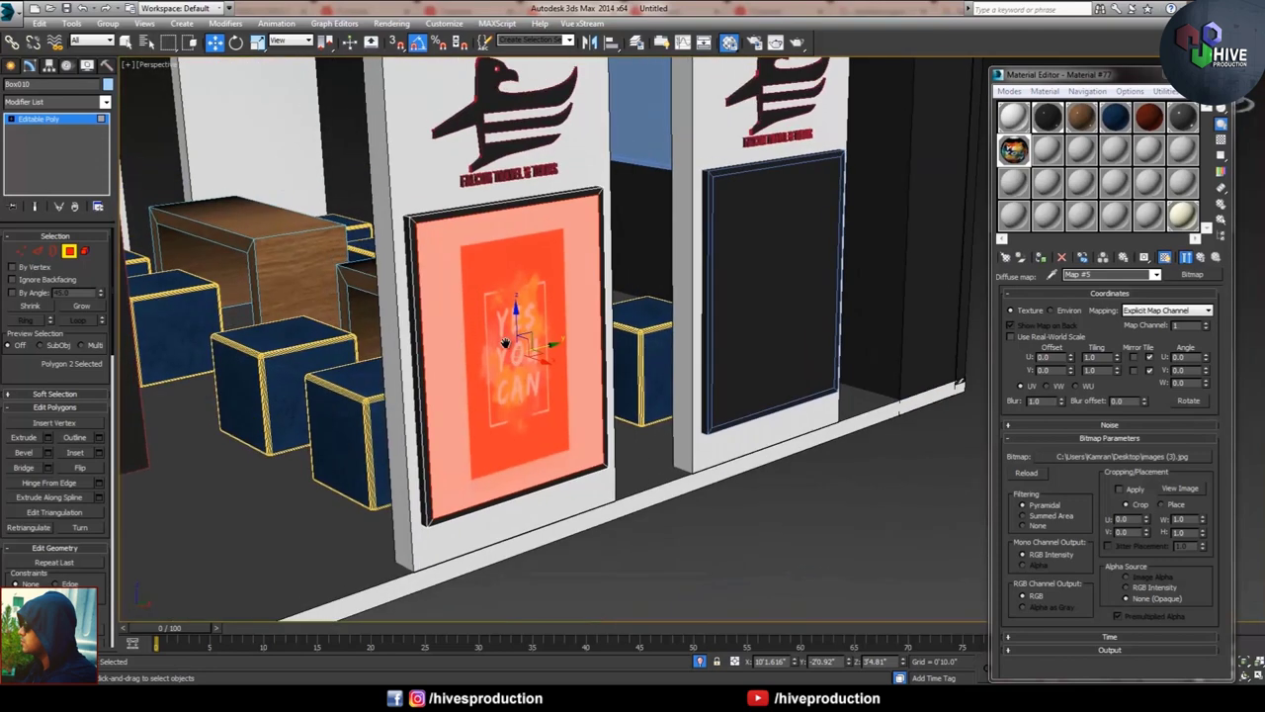
# Add a UVW Map modifier to the panel face and enlarge the planar mapping to about 5'8.7" long and 5'9.9" wide.
pyautogui.click(44, 104)
pyautogui.scroll(-5, 50, 396)
pyautogui.click(40, 544)
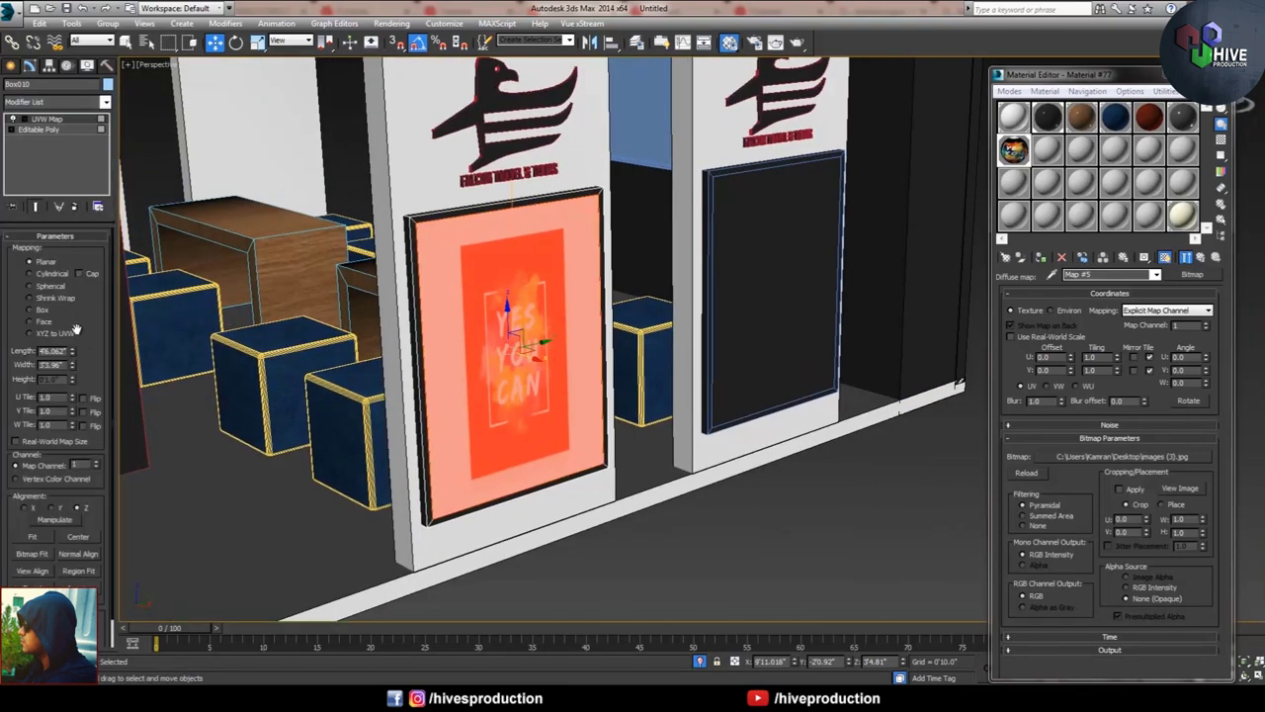
pyautogui.moveTo(73, 366); pyautogui.dragTo(85, 242)
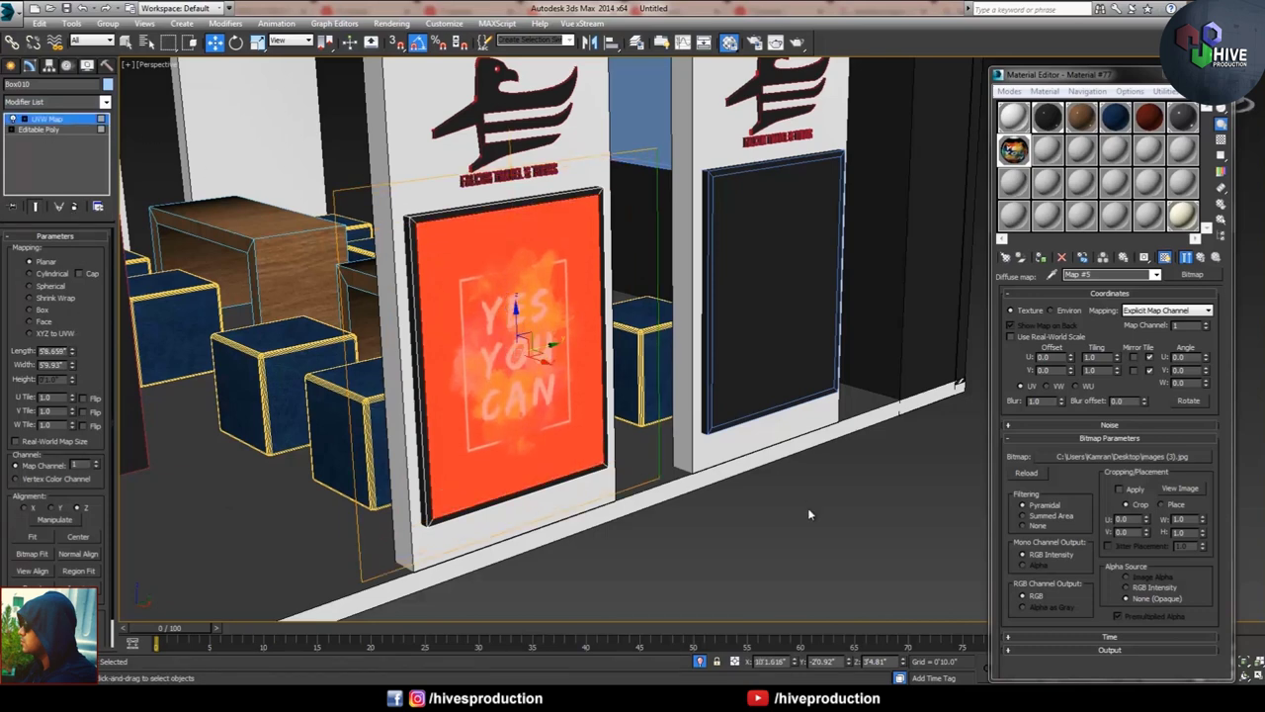
# Copy the UVW Map modifier from the poster panel's modifier stack.
pyautogui.click(44, 130)
pyautogui.click(48, 119)
pyautogui.rightClick(61, 118)
pyautogui.click(91, 172)
# Assign the poster material to the neighbouring arch panel's front polygon and paste the copied UVW Map onto it.
pyautogui.click(759, 275)
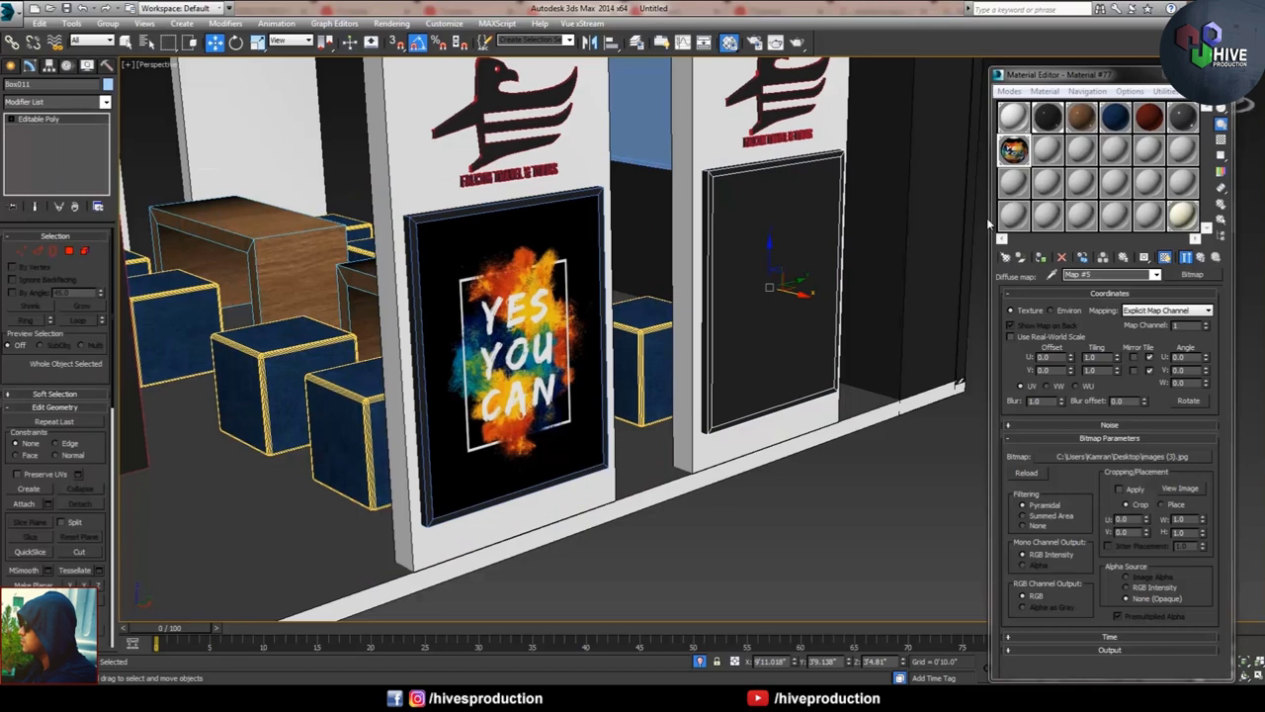
pyautogui.click(69, 251)
pyautogui.click(768, 291)
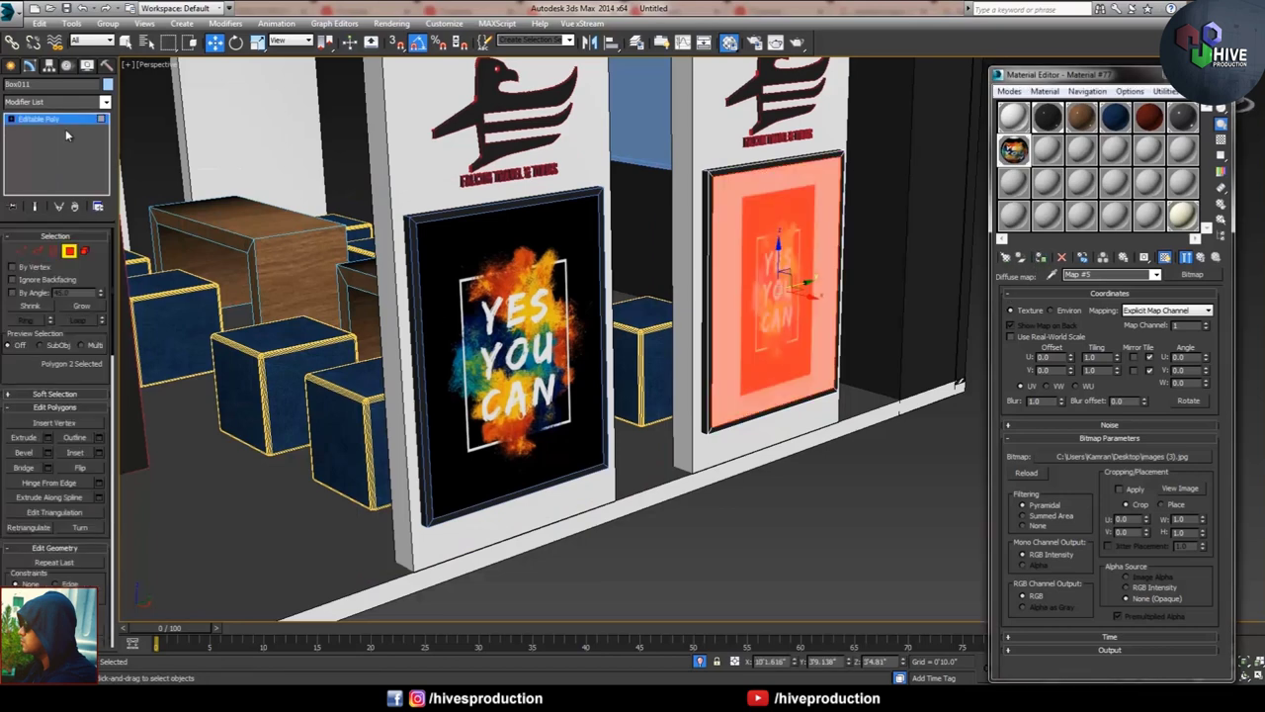
pyautogui.rightClick(63, 120)
pyautogui.click(88, 125)
pyautogui.click(41, 131)
pyautogui.click(70, 251)
pyautogui.click(717, 524)
pyautogui.scroll(-5, 780, 471)
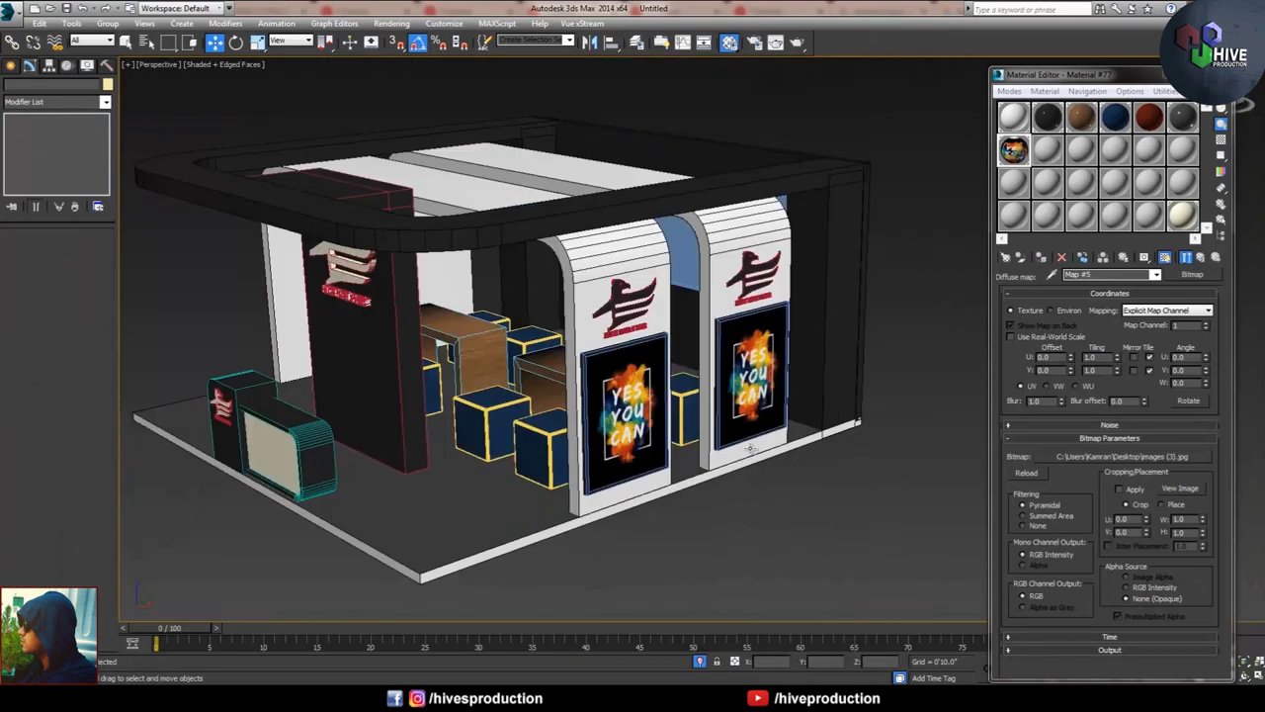
# On the booth's opposite side, assign the poster material to the front face of the panel nearer the pillar and paste the UVW Map.
pyautogui.keyDown('alt'); pyautogui.moveTo(495, 395); pyautogui.dragTo(776, 434, button='middle'); pyautogui.keyUp('alt')
pyautogui.click(852, 338)
pyautogui.keyDown('ctrl'); pyautogui.click(766, 325); pyautogui.keyUp('ctrl')
pyautogui.press('z')
pyautogui.scroll(-5, 602, 409)
pyautogui.click(674, 411)
pyautogui.click(70, 251)
pyautogui.click(685, 386)
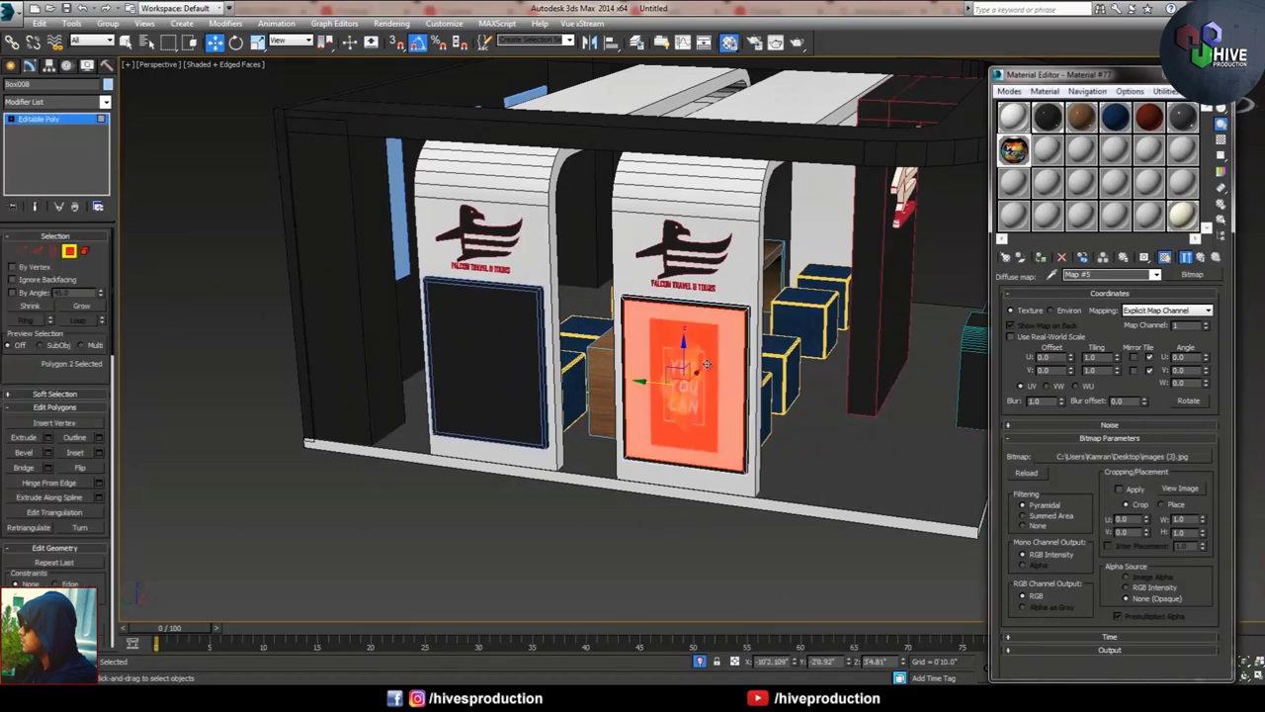
pyautogui.click(69, 252)
pyautogui.rightClick(57, 121)
pyautogui.click(79, 128)
# Assign the poster material to the last blank arch panel's front polygon and paste the UVW Map modifier onto it.
pyautogui.click(485, 361)
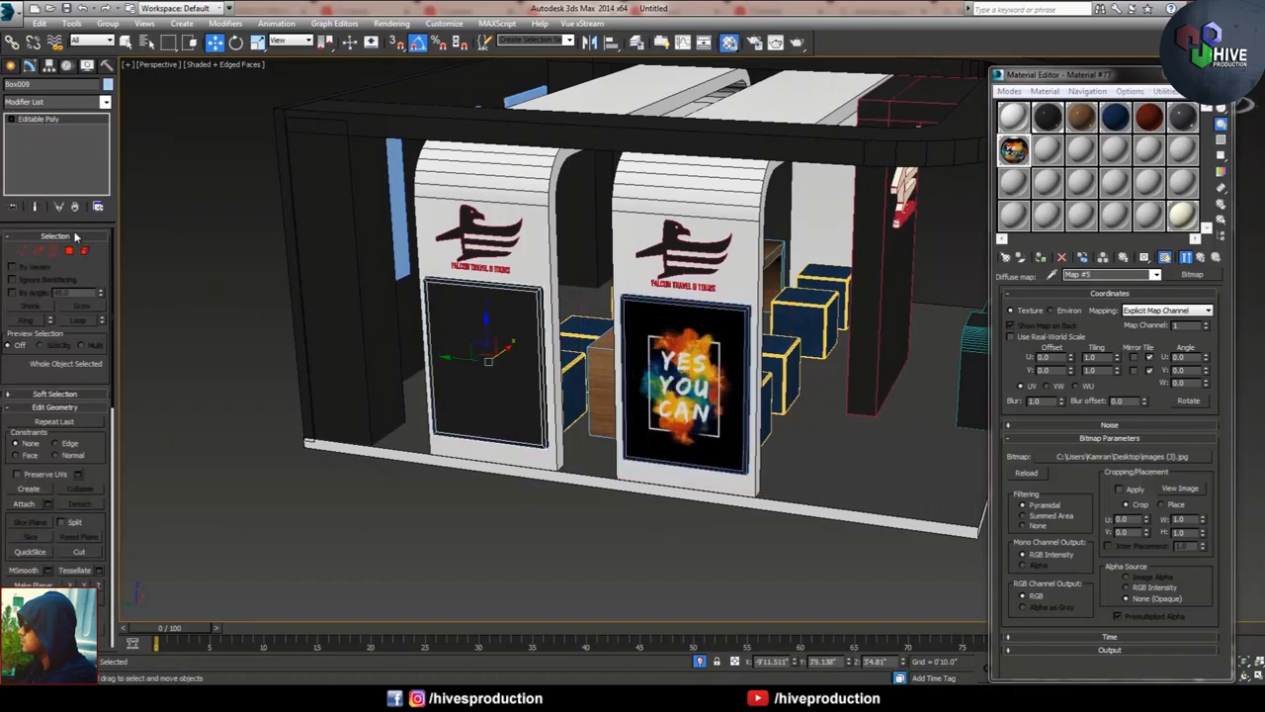
pyautogui.click(70, 251)
pyautogui.click(471, 399)
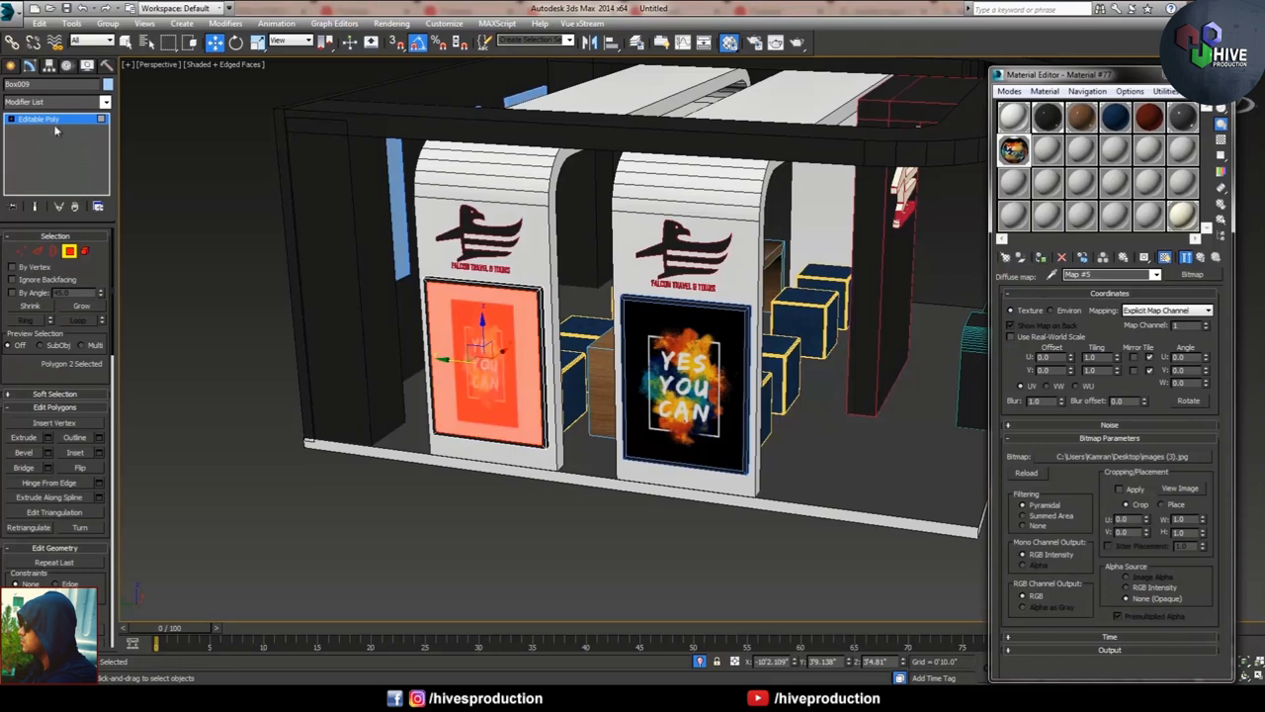
pyautogui.rightClick(60, 117)
pyautogui.click(77, 126)
pyautogui.click(219, 294)
pyautogui.click(468, 411)
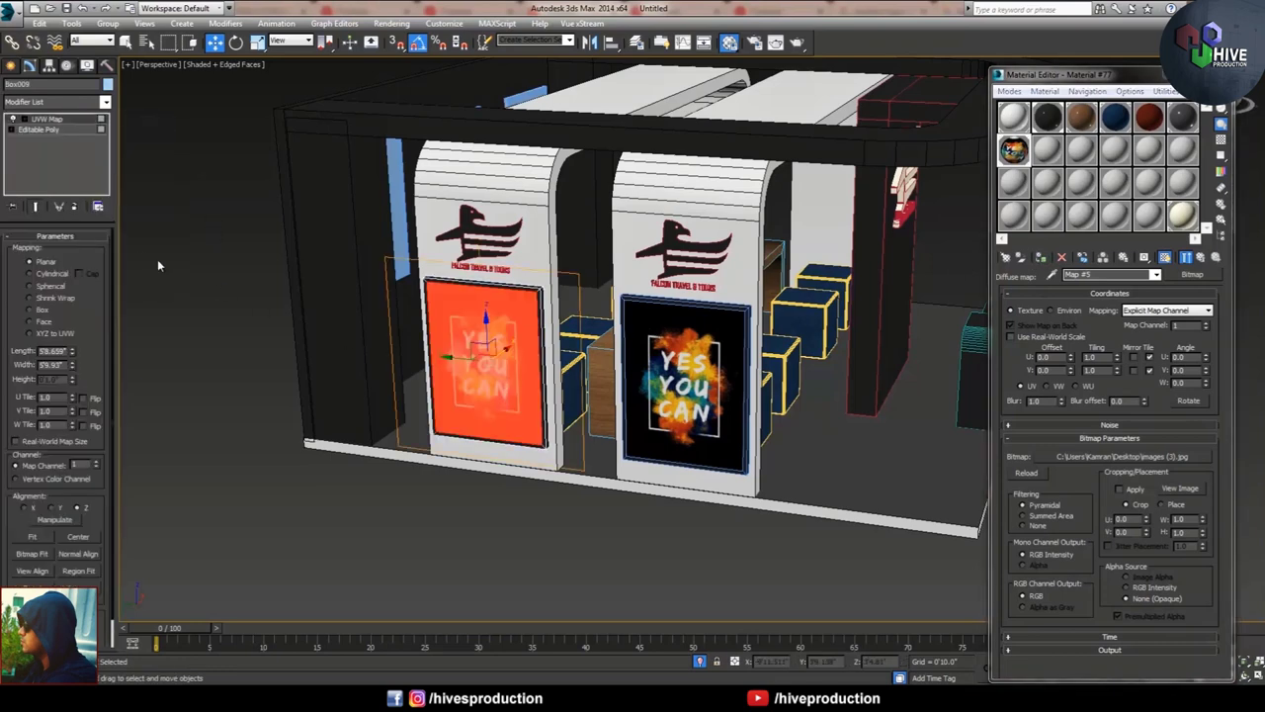
pyautogui.click(40, 129)
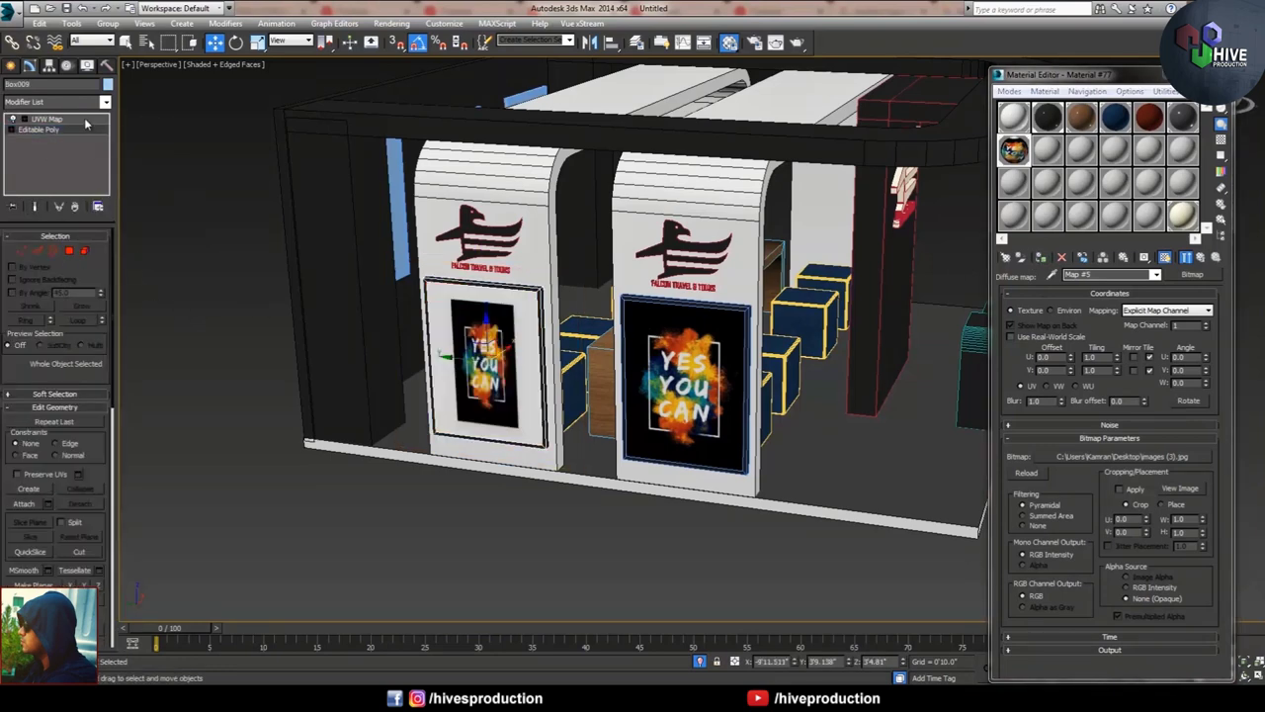
pyautogui.click(85, 121)
pyautogui.click(220, 289)
# Start a file merge and browse to the Model folder's list of 3ds Max scene files.
pyautogui.keyDown('alt'); pyautogui.moveTo(519, 469); pyautogui.dragTo(620, 452, button='middle'); pyautogui.keyUp('alt')
pyautogui.click(14, 10)
pyautogui.moveTo(39, 190)
pyautogui.click(188, 108)
pyautogui.click(273, 55)
pyautogui.click(34, 205)
pyautogui.doubleClick(267, 149)
pyautogui.doubleClick(99, 87)
pyautogui.doubleClick(99, 87)
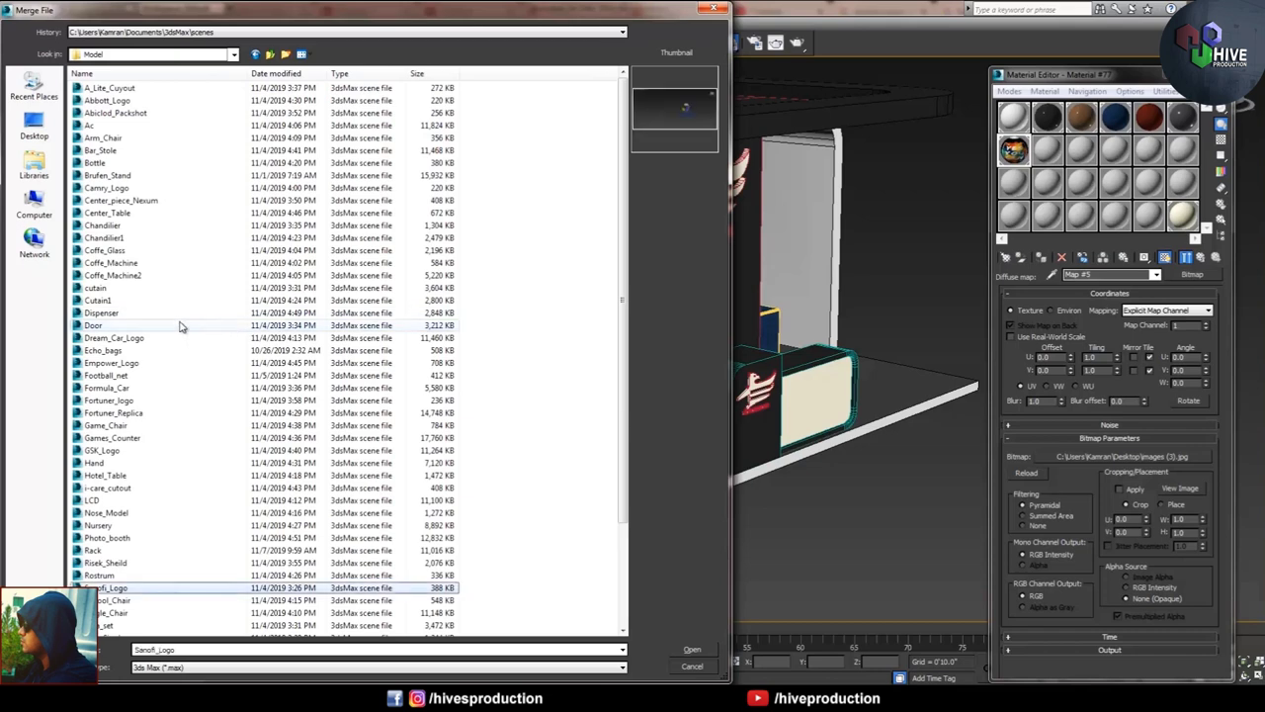
pyautogui.click(99, 625)
pyautogui.scroll(-2, 99, 622)
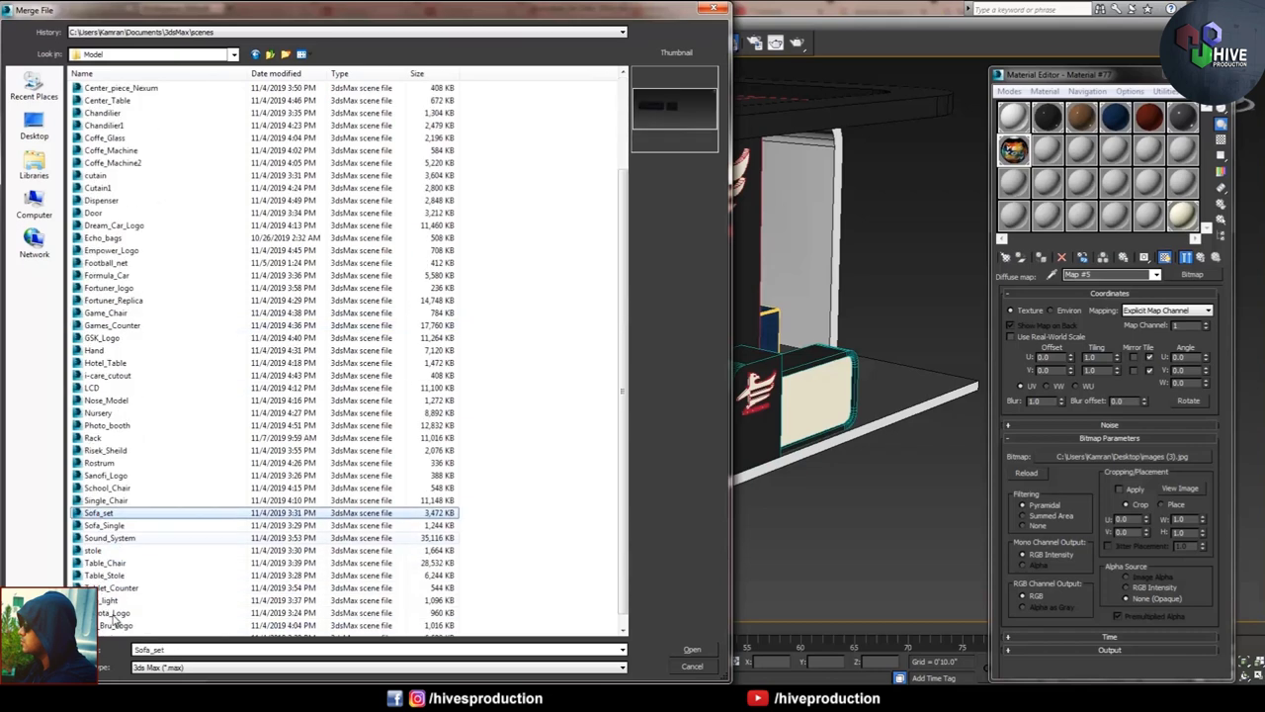
# Merge the [chair11] group from the stole scene file into the booth scene.
pyautogui.doubleClick(99, 567)
pyautogui.click(520, 436)
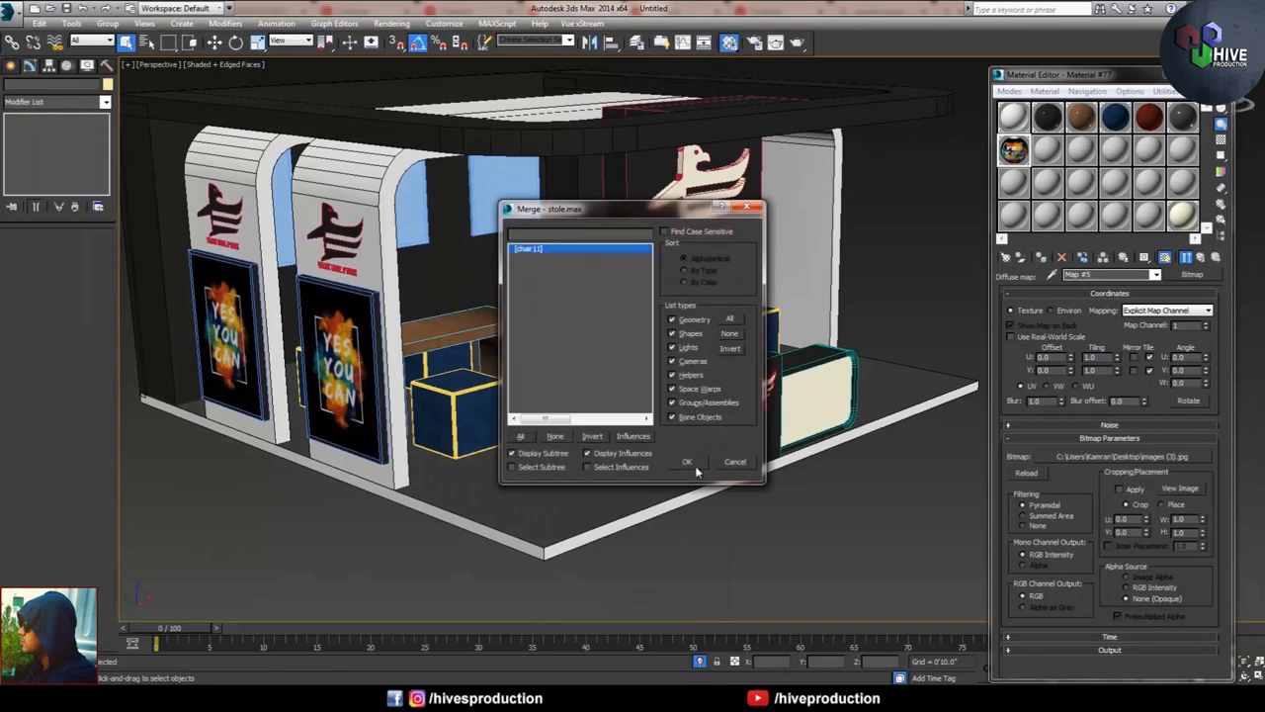
pyautogui.click(687, 460)
pyautogui.press('Return')
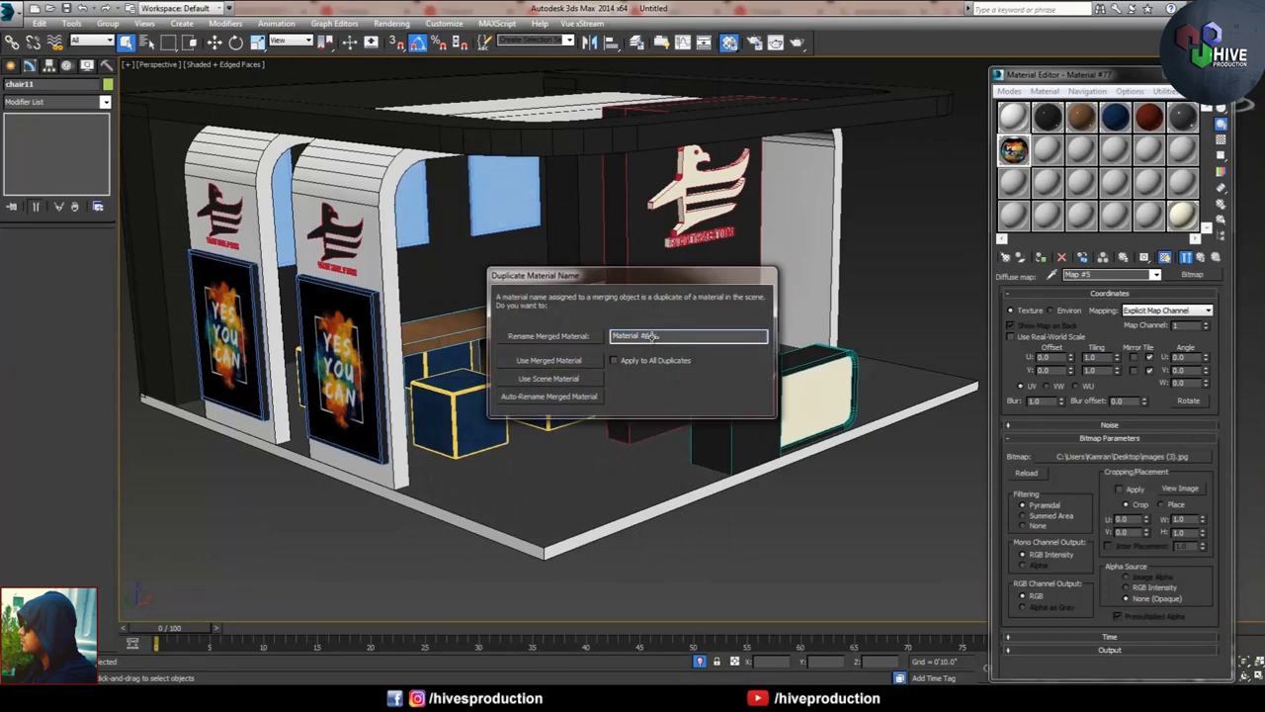
# Move the merged stool out from the booth's centre to stand near the back wall.
pyautogui.press('w')
pyautogui.moveTo(568, 376); pyautogui.dragTo(562, 259)
pyautogui.press('t')
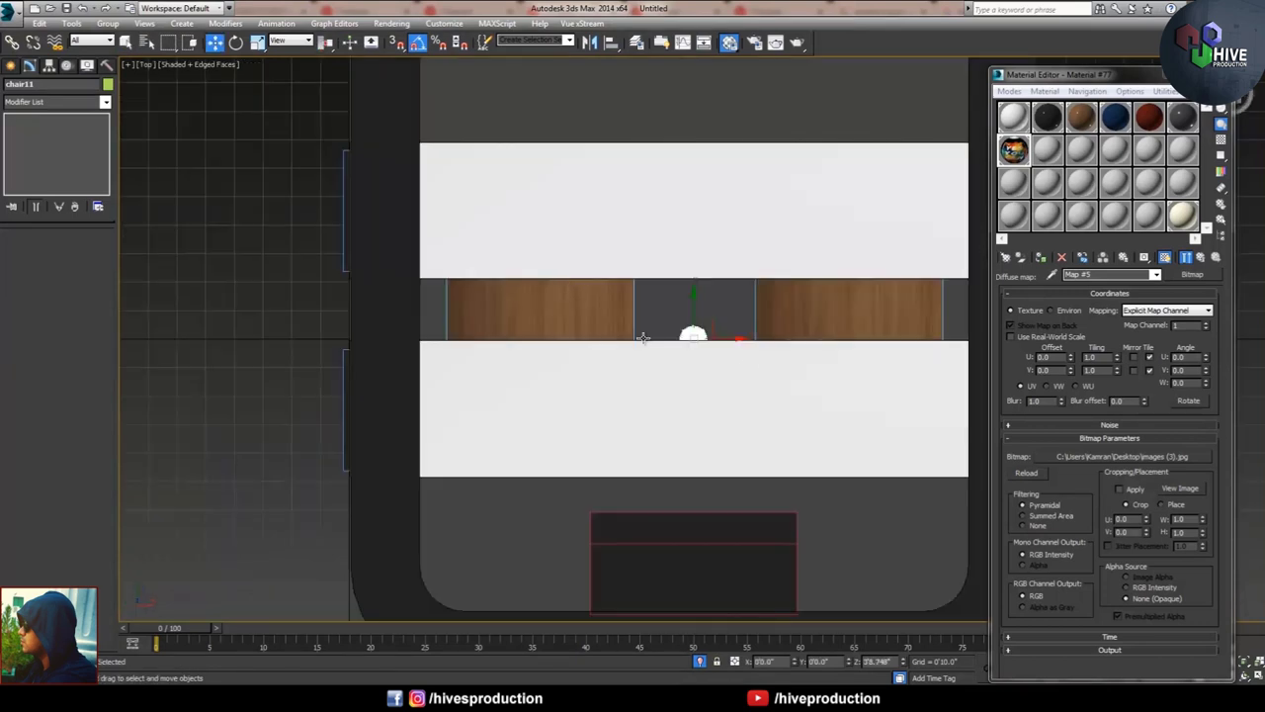
pyautogui.press('p')
pyautogui.keyDown('alt'); pyautogui.moveTo(679, 399); pyautogui.dragTo(718, 323, button='middle'); pyautogui.keyUp('alt')
pyautogui.moveTo(720, 323); pyautogui.dragTo(477, 288)
pyautogui.keyDown('alt'); pyautogui.moveTo(382, 359); pyautogui.dragTo(556, 368, button='middle'); pyautogui.keyUp('alt')
# Isolate the stool with the booth floor and back wall, and select only the stool.
pyautogui.keyDown('ctrl'); pyautogui.click(446, 377); pyautogui.keyUp('ctrl')
pyautogui.keyDown('ctrl'); pyautogui.click(438, 347); pyautogui.keyUp('ctrl')
pyautogui.hotkey('alt', 'q')
pyautogui.click(475, 260)
pyautogui.click(744, 314)
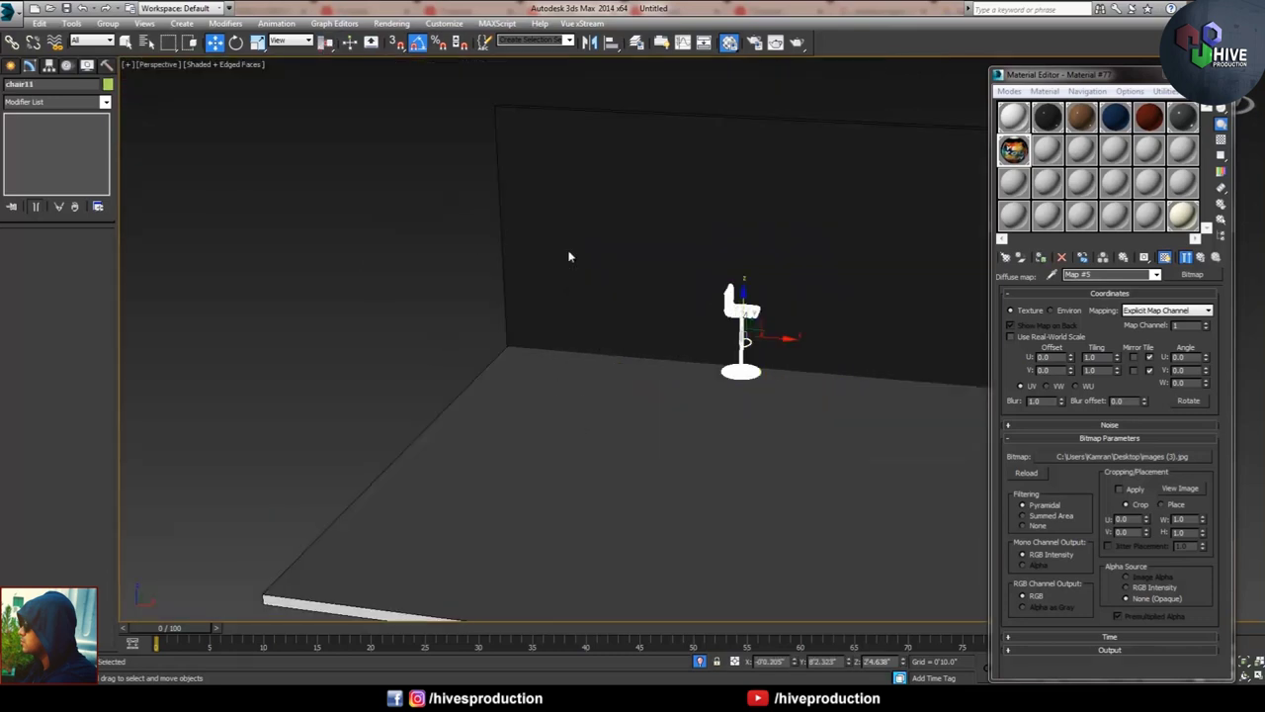
# Rotate the stool in the maximized Top view.
pyautogui.hotkey('alt', 'w')
pyautogui.rightClick(409, 245)
pyautogui.hotkey('alt', 'w')
pyautogui.scroll(-6, 429, 240)
pyautogui.press('e')
pyautogui.moveTo(512, 256); pyautogui.dragTo(522, 359)
# Copy the stool along the back wall as four instances and add one more instance at the row's far end.
pyautogui.press('w')
pyautogui.moveTo(519, 296)
pyautogui.mouseDown()
pyautogui.moveTo(257, 297)
pyautogui.moveTo(371, 321)
pyautogui.mouseUp()
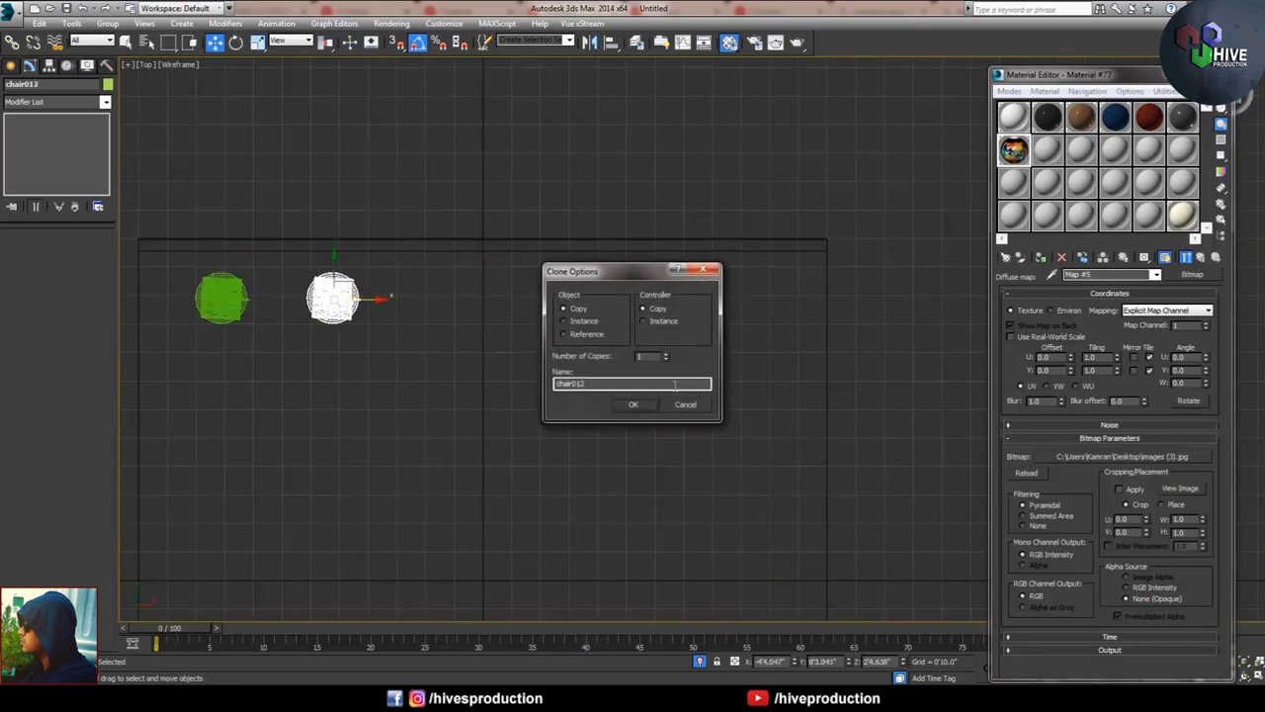
pyautogui.click(632, 403)
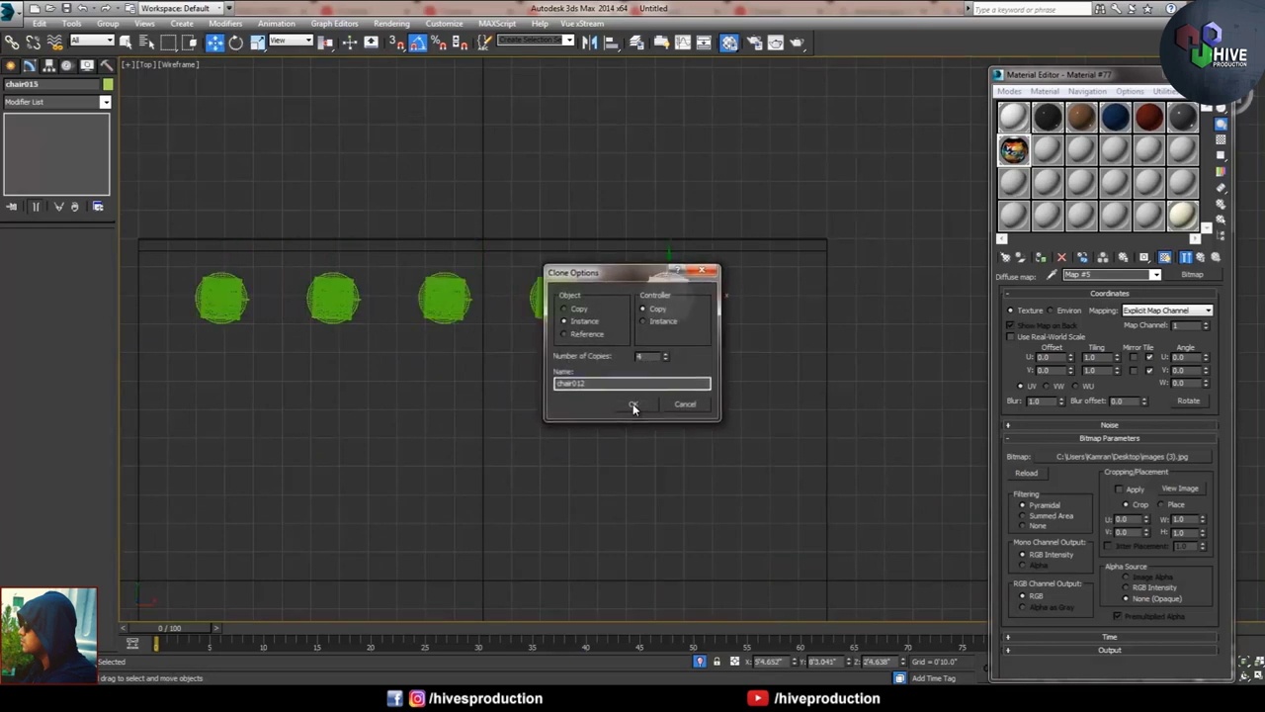
pyautogui.keyDown('shift'); pyautogui.moveTo(721, 299); pyautogui.dragTo(822, 316); pyautogui.keyUp('shift')
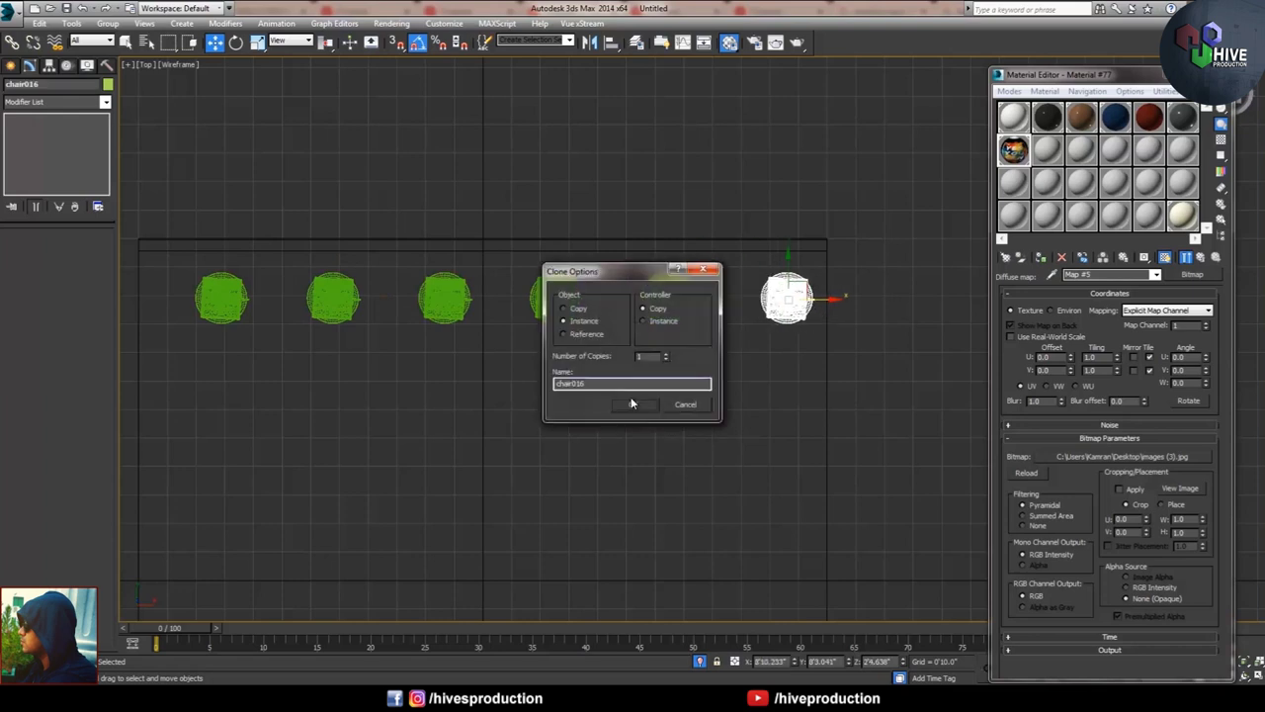
pyautogui.click(634, 403)
# Select all six stools and lower them in the Left view until their bases rest on the booth floor.
pyautogui.hotkey('ctrl', 'a')
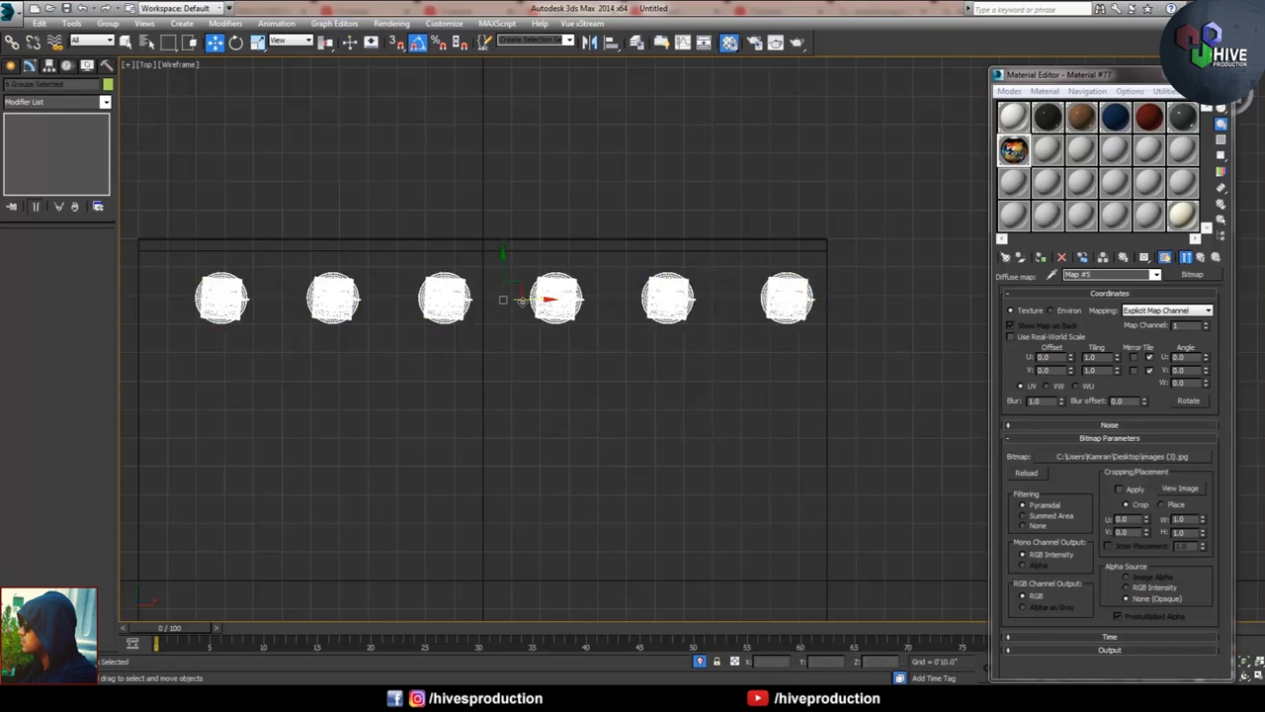
pyautogui.hotkey('alt', 'w')
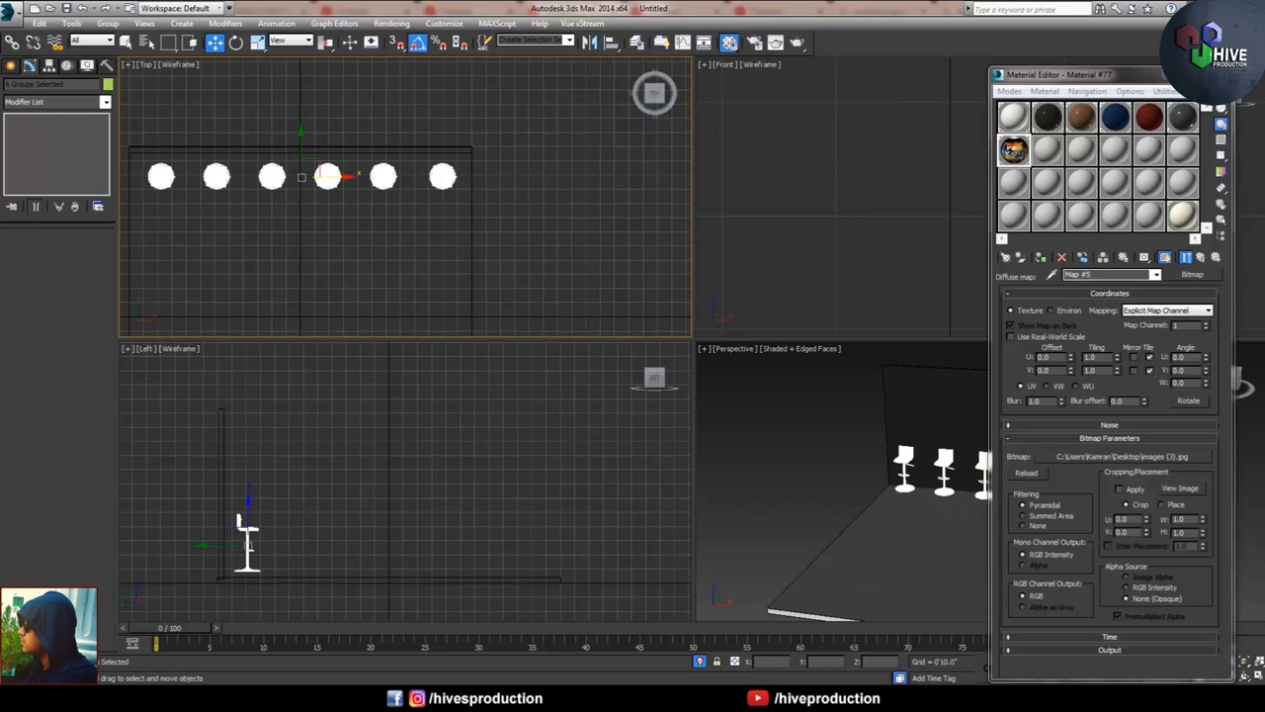
pyautogui.press('m')
pyautogui.scroll(5, 248, 542)
pyautogui.moveTo(302, 491); pyautogui.dragTo(306, 491)
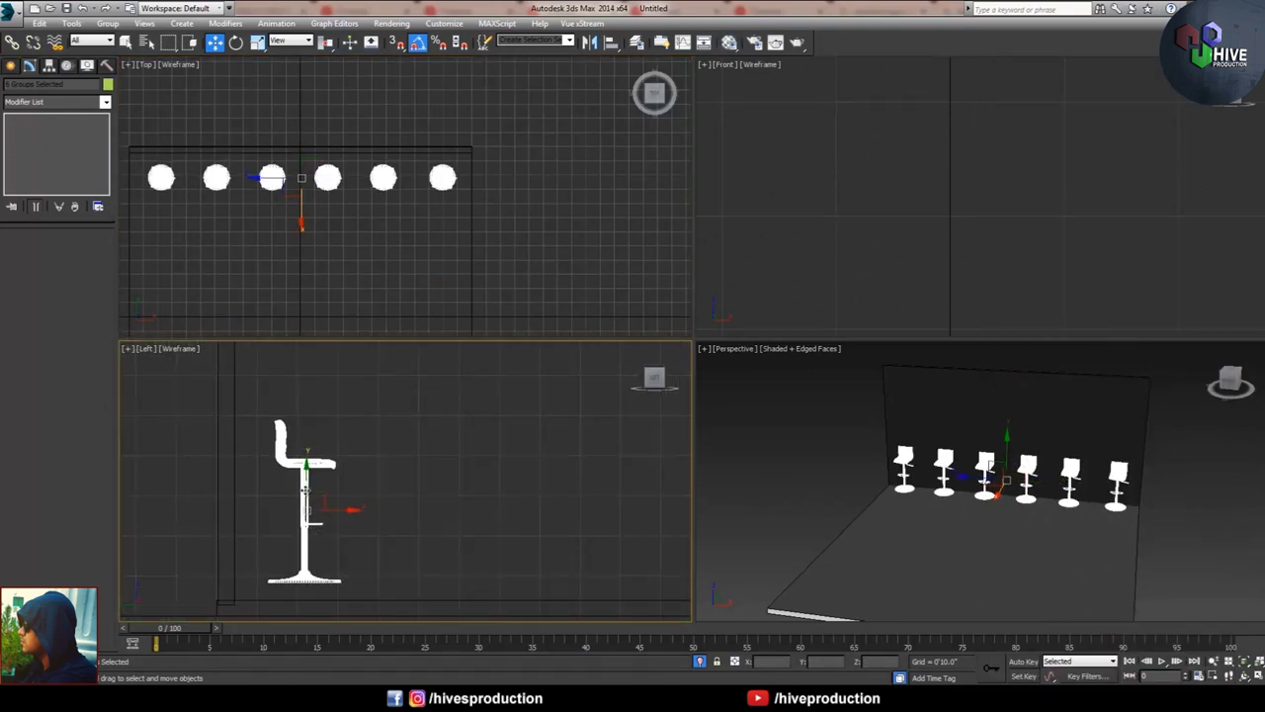
pyautogui.moveTo(305, 490); pyautogui.dragTo(305, 508, button='middle')
pyautogui.click(827, 518)
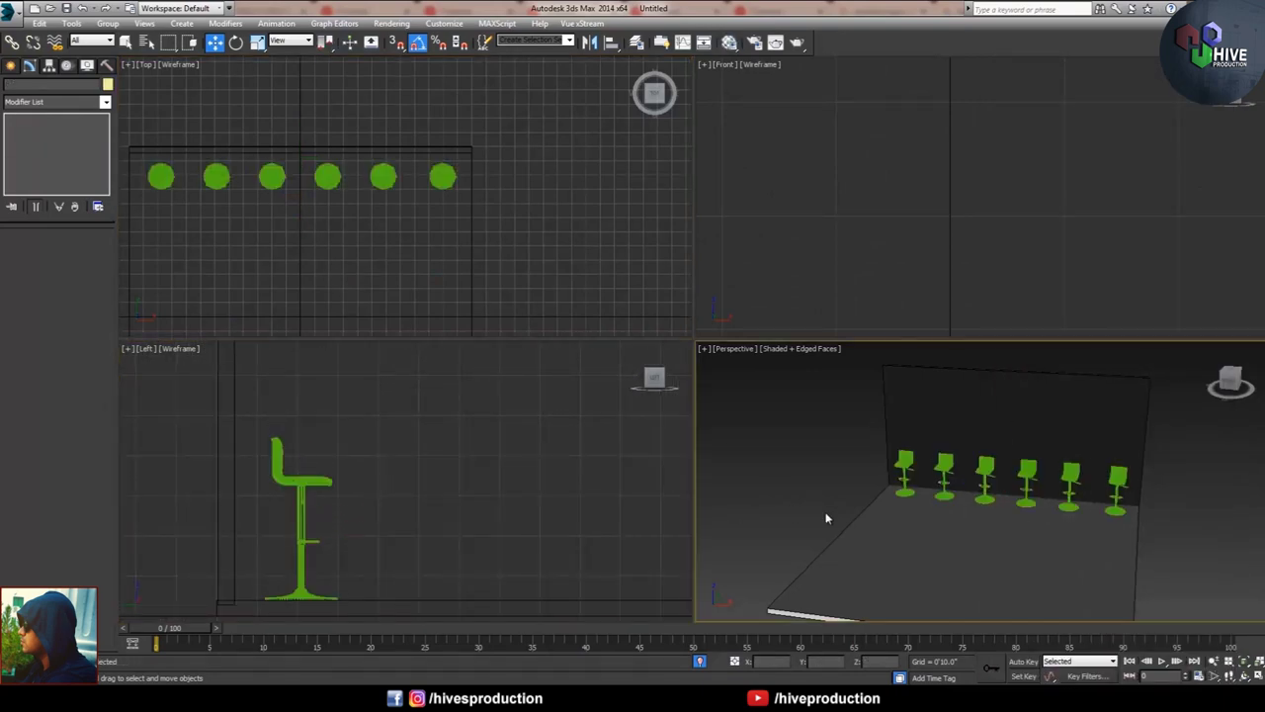
# Turn off edged faces in the maximized Perspective view and remove the stool at each end of the row.
pyautogui.hotkey('alt', 'w')
pyautogui.keyDown('alt'); pyautogui.moveTo(1066, 446); pyautogui.dragTo(862, 410, button='middle'); pyautogui.keyUp('alt')
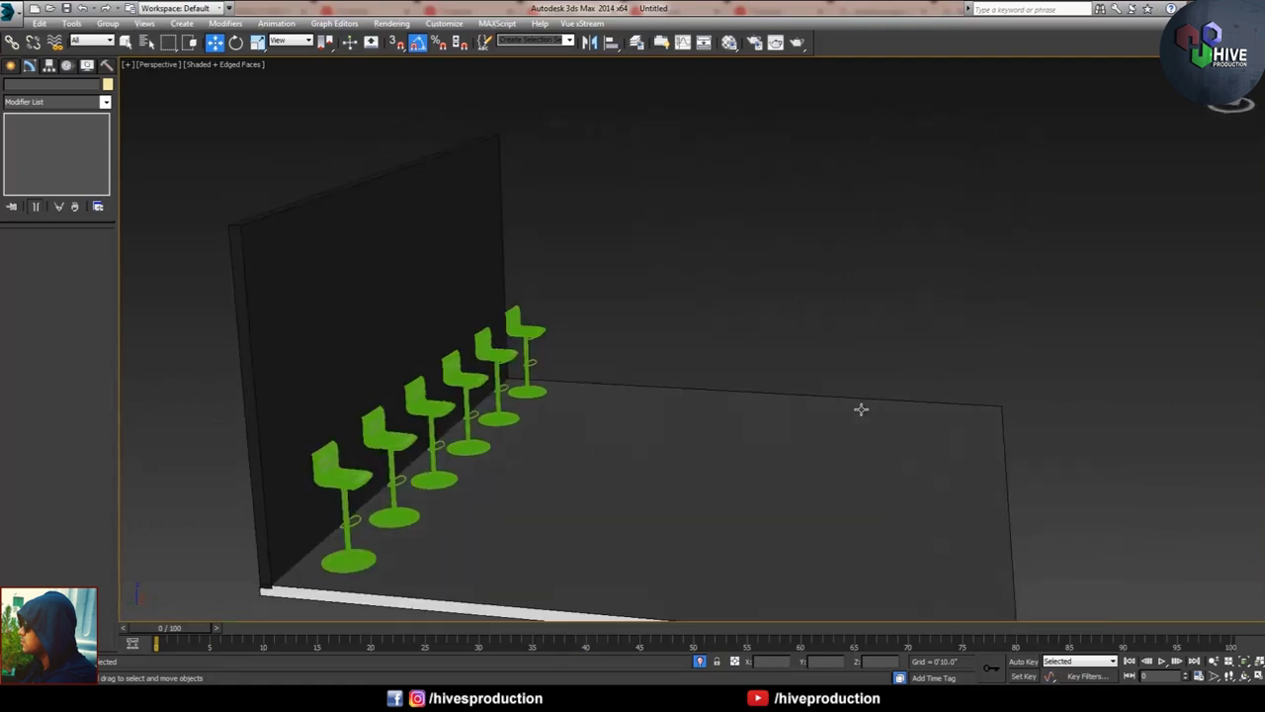
pyautogui.press('F4')
pyautogui.moveTo(682, 313)
pyautogui.keyDown('alt'); pyautogui.mouseDown(button='middle')
pyautogui.moveTo(604, 452)
pyautogui.moveTo(643, 429)
pyautogui.mouseUp(button='middle'); pyautogui.keyUp('alt')
pyautogui.keyDown('alt'); pyautogui.moveTo(525, 432); pyautogui.dragTo(480, 365, button='middle'); pyautogui.keyUp('alt')
pyautogui.click(444, 433)
pyautogui.click(583, 356)
# Exit isolation to show the whole booth and centre the remaining four stools along the back wall.
pyautogui.rightClick(638, 331)
pyautogui.click(673, 283)
pyautogui.keyDown('alt'); pyautogui.moveTo(719, 406); pyautogui.dragTo(848, 410, button='middle'); pyautogui.keyUp('alt')
pyautogui.moveTo(882, 342); pyautogui.dragTo(593, 372)
pyautogui.moveTo(476, 354); pyautogui.dragTo(602, 349)
pyautogui.moveTo(720, 362)
pyautogui.keyDown('alt'); pyautogui.mouseDown(button='middle')
pyautogui.moveTo(782, 359)
pyautogui.moveTo(710, 370)
pyautogui.mouseUp(button='middle'); pyautogui.keyUp('alt')
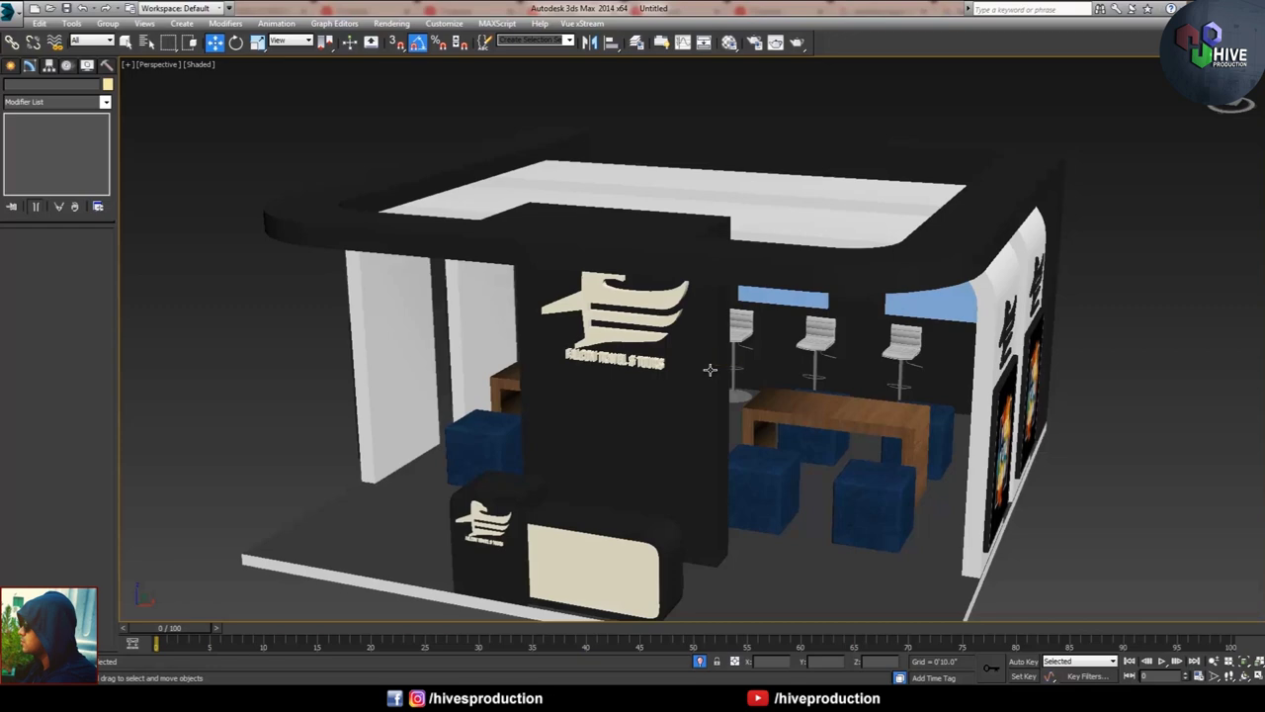
# Isolate the white arch nearest the stools and show it in the maximized Top view.
pyautogui.keyDown('alt'); pyautogui.moveTo(740, 402); pyautogui.dragTo(843, 336, button='middle'); pyautogui.keyUp('alt')
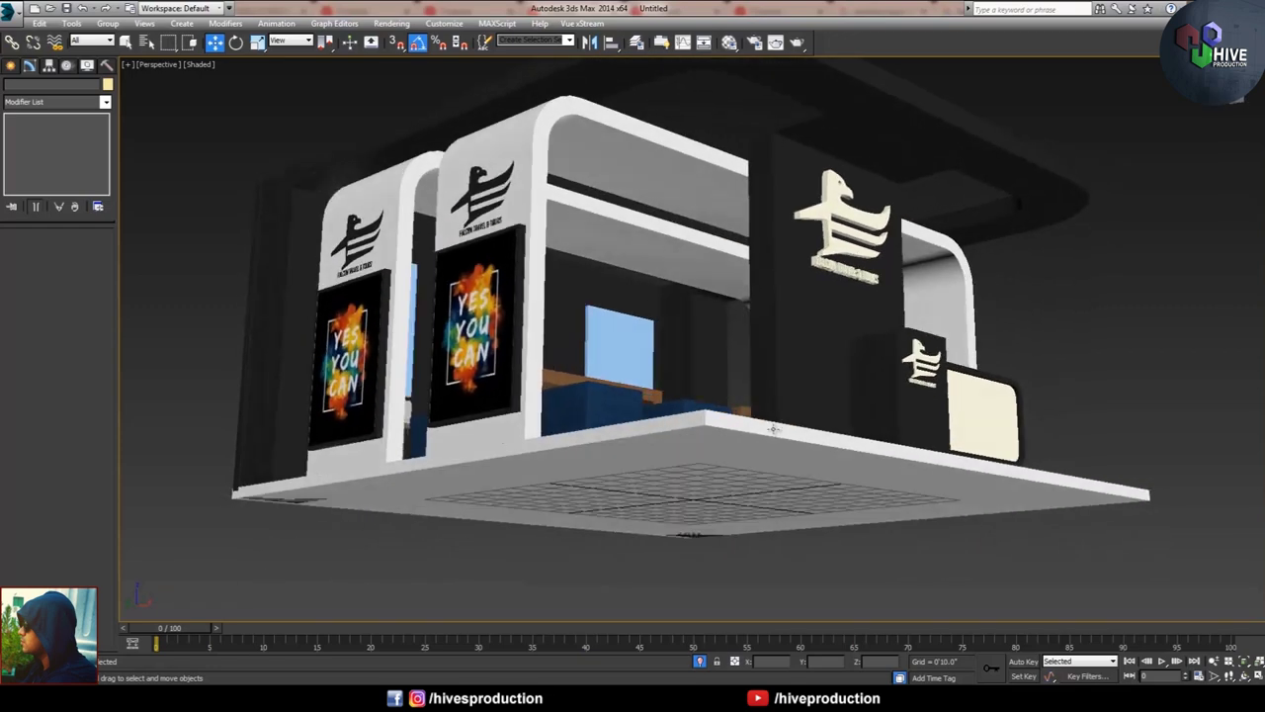
pyautogui.click(629, 229)
pyautogui.hotkey('alt', 'q')
pyautogui.click(599, 296)
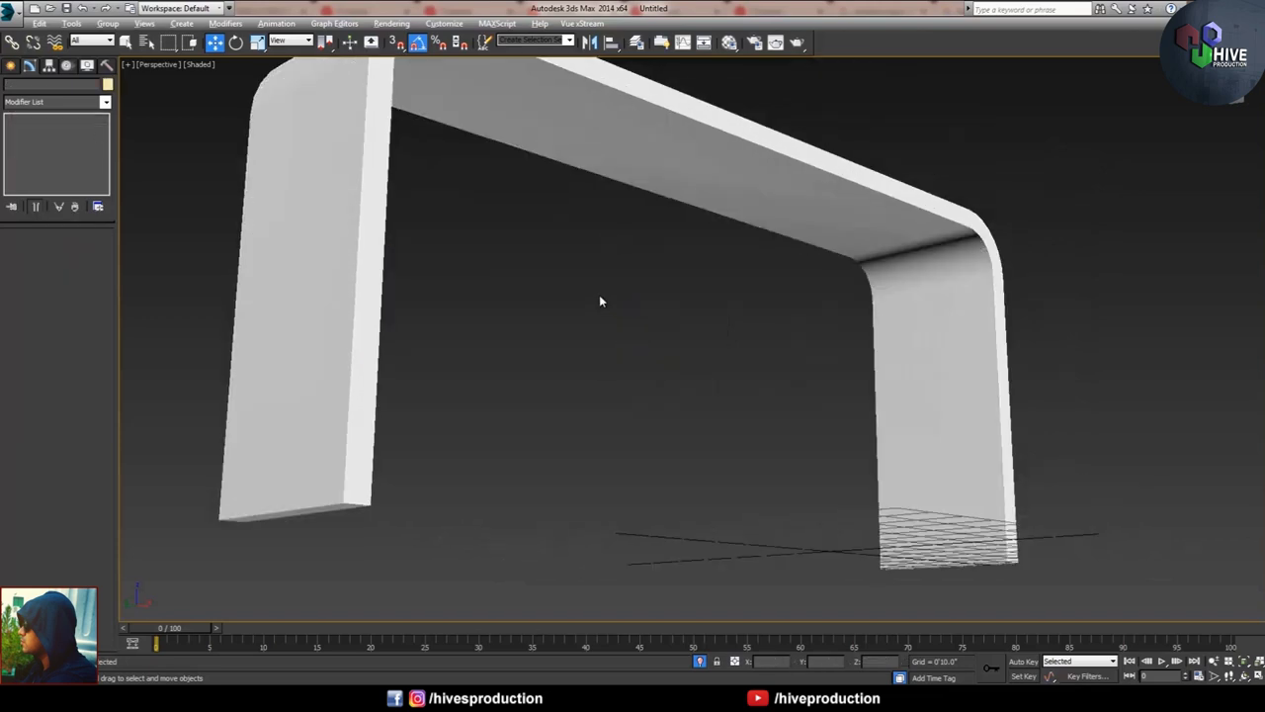
pyautogui.hotkey('alt', 'w')
pyautogui.click(397, 272)
pyautogui.hotkey('alt', 'w')
pyautogui.scroll(-3, 508, 420)
pyautogui.moveTo(508, 420); pyautogui.dragTo(604, 310, button='middle')
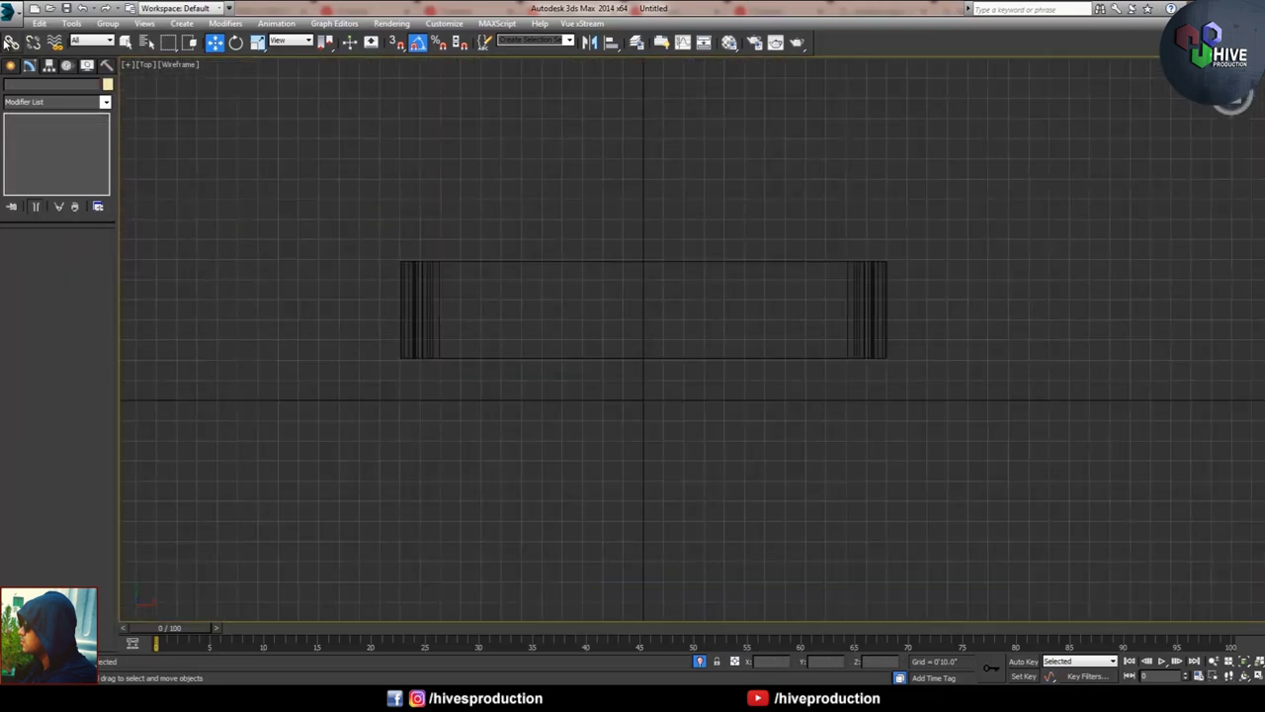
# Create a four-sided tube about 8.5 in in outer radius and 2.6 in high over the arch, and rotate it 45 degrees.
pyautogui.click(10, 66)
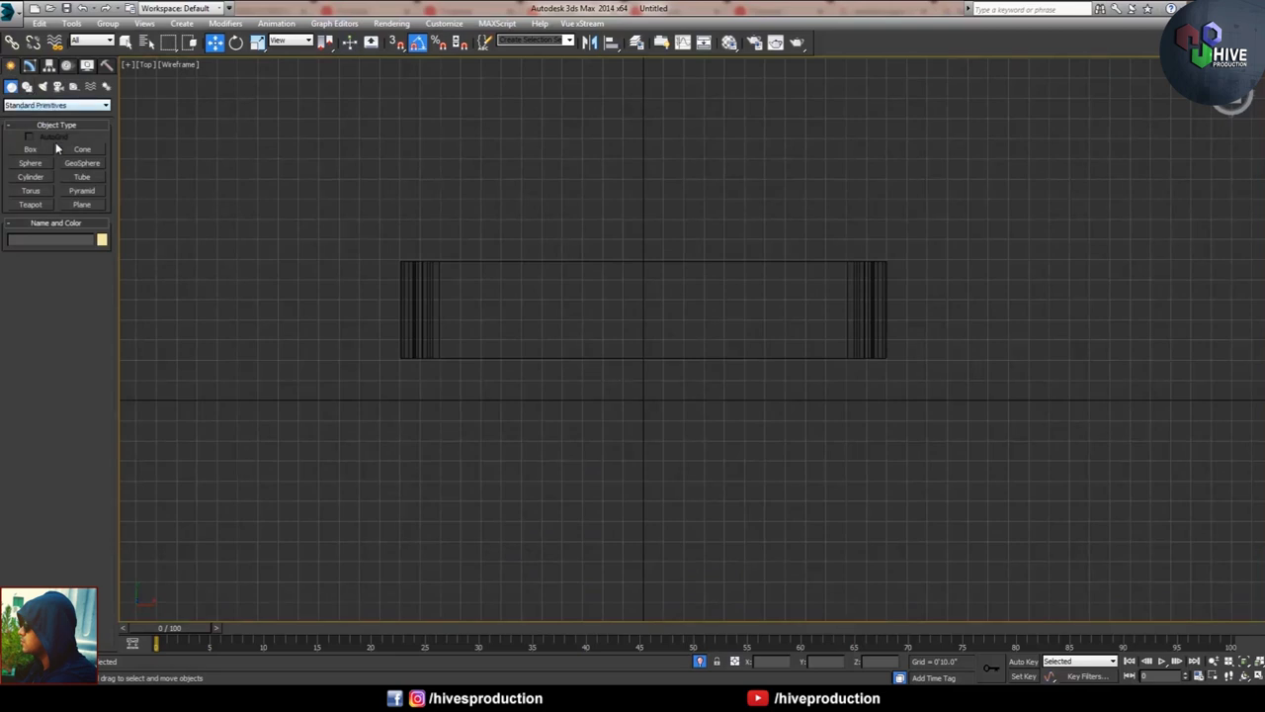
pyautogui.click(82, 176)
pyautogui.moveTo(550, 289); pyautogui.dragTo(562, 306)
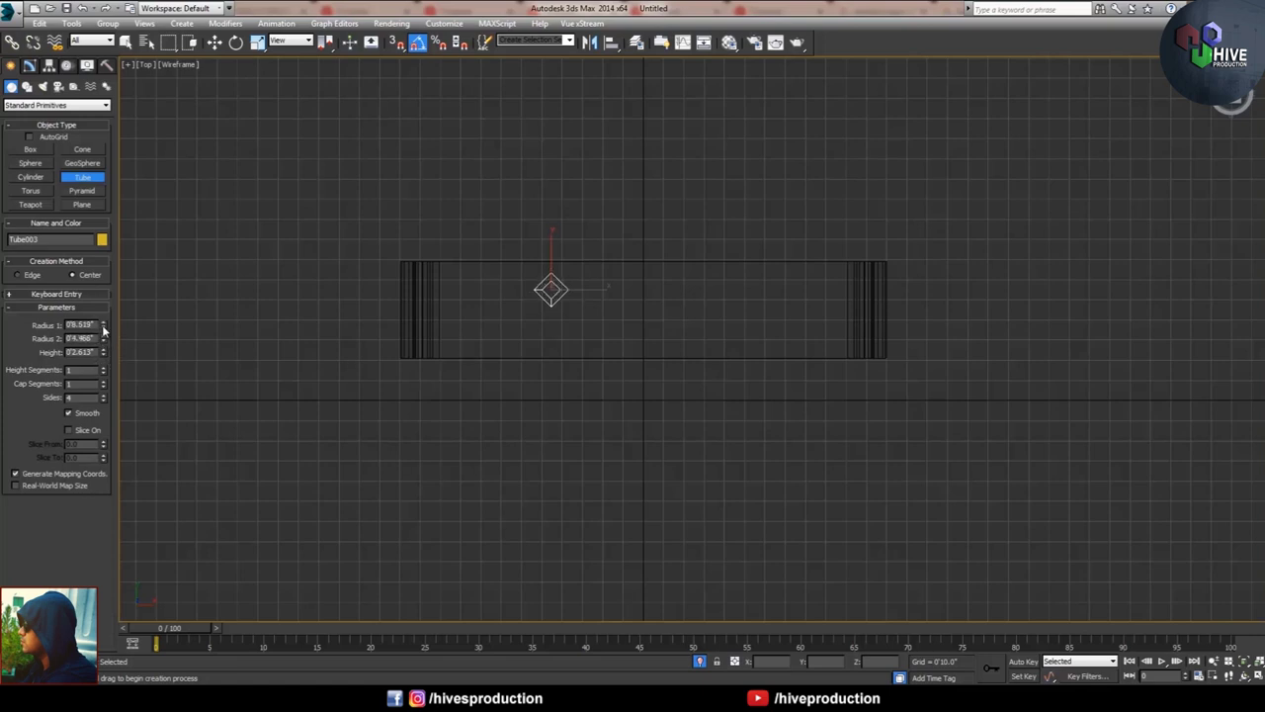
pyautogui.press('e')
pyautogui.scroll(4, 583, 314)
pyautogui.moveTo(588, 262); pyautogui.dragTo(578, 240)
pyautogui.hotkey('alt', 'w')
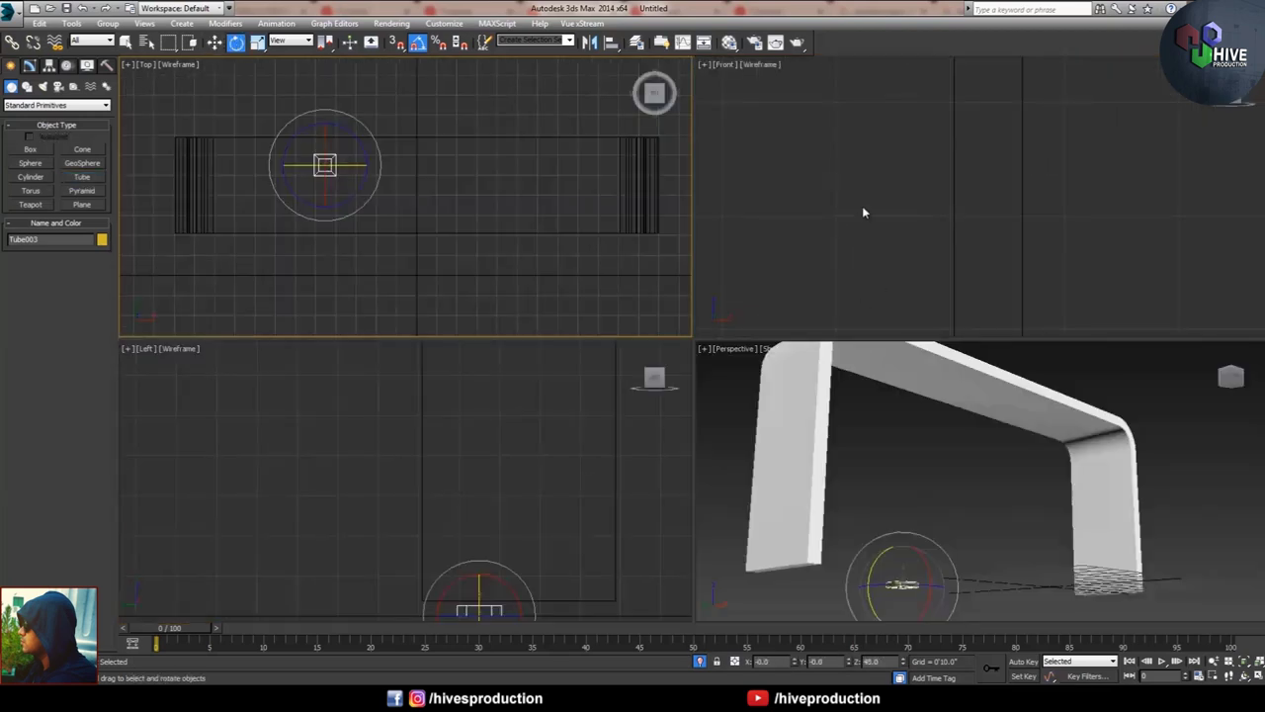
# Raise the tube to the underside of the arch near one end and centre it across the arch's depth.
pyautogui.press('w')
pyautogui.scroll(-5, 458, 466)
pyautogui.scroll(3, 456, 463)
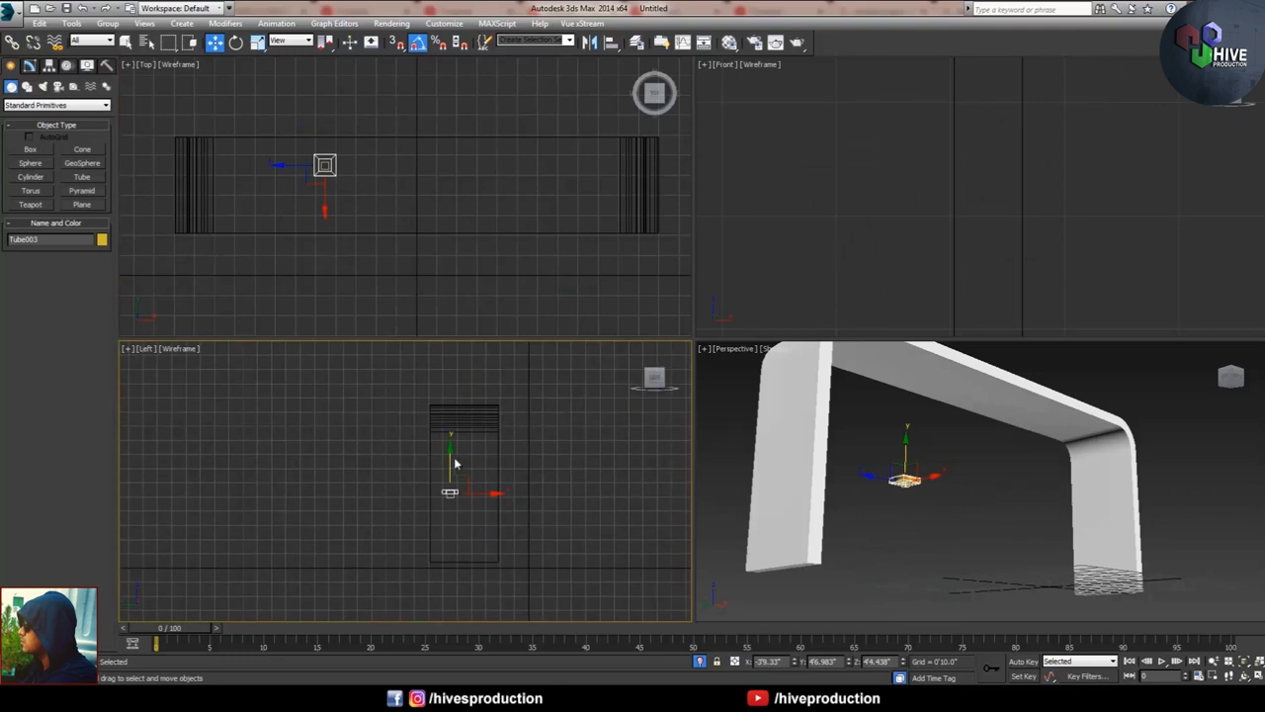
pyautogui.scroll(-10, 897, 201)
pyautogui.scroll(5, 1065, 186)
pyautogui.moveTo(833, 276); pyautogui.dragTo(837, 121)
pyautogui.scroll(-2, 827, 169)
pyautogui.moveTo(826, 169); pyautogui.dragTo(979, 229, button='middle')
pyautogui.moveTo(1016, 217); pyautogui.dragTo(967, 218)
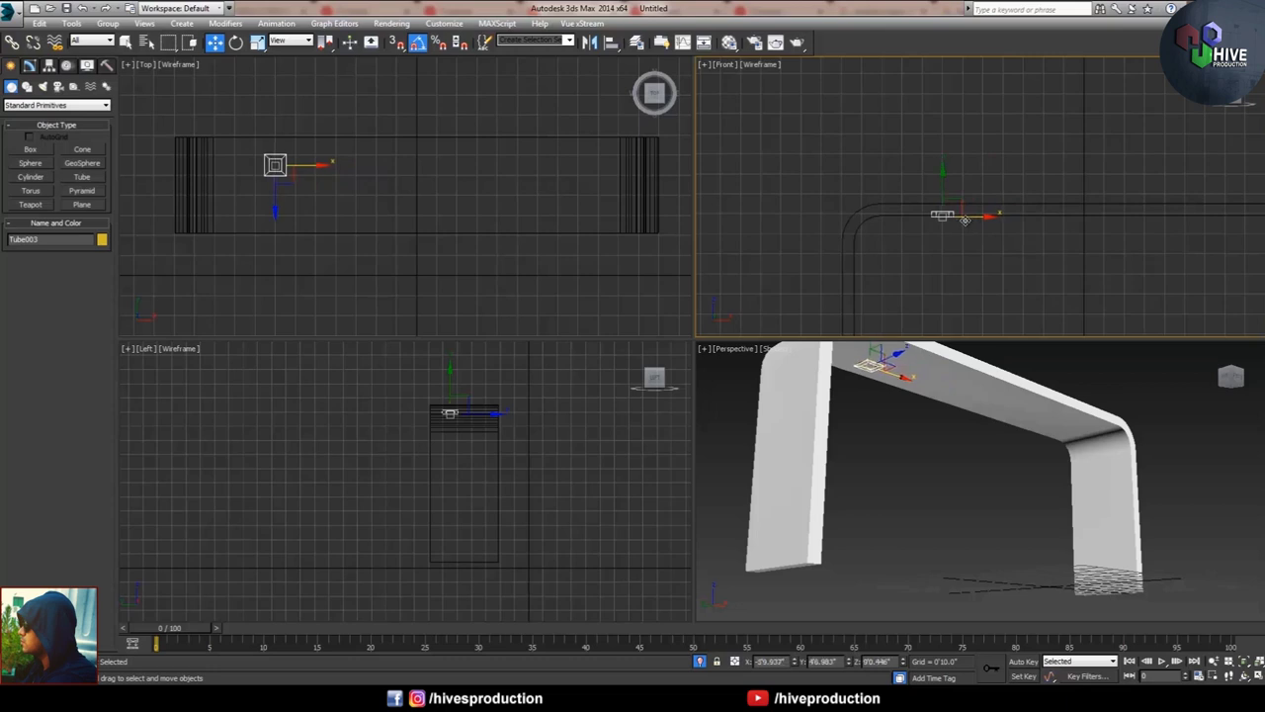
pyautogui.moveTo(278, 141); pyautogui.dragTo(277, 159)
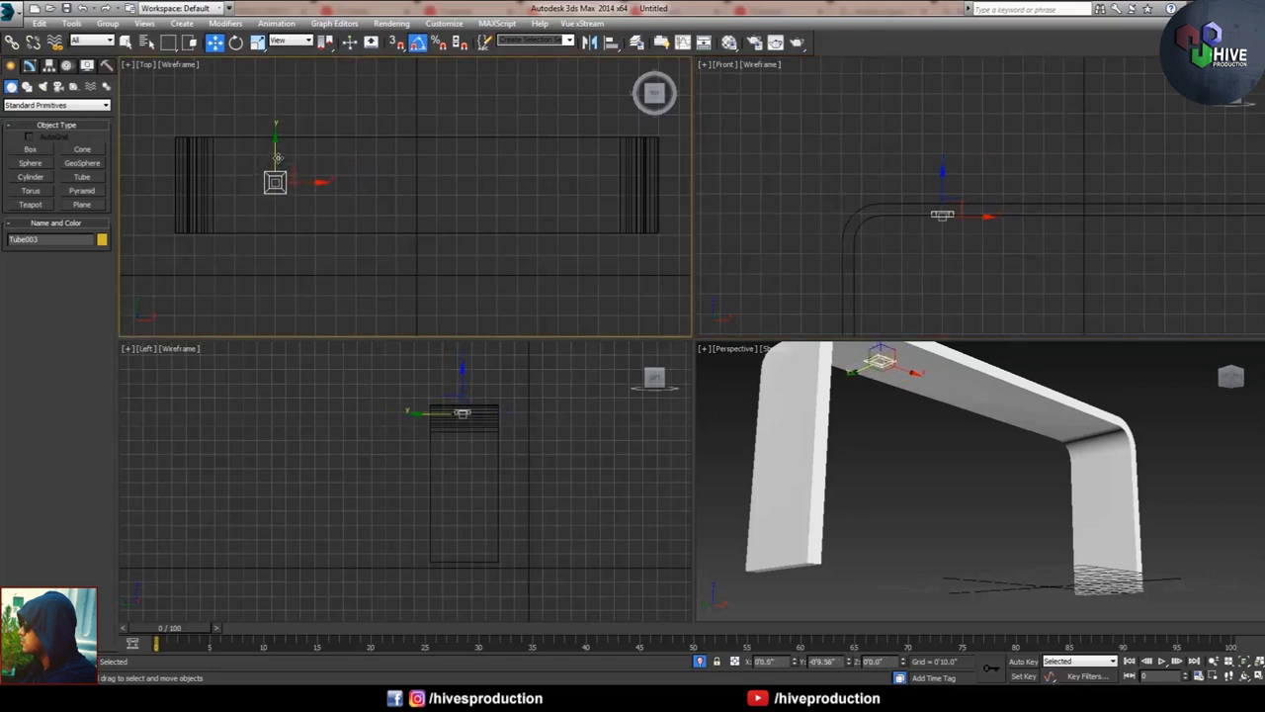
# Draw a V-Ray plane light filling the tube's square opening in the Top view.
pyautogui.click(43, 89)
pyautogui.click(29, 87)
pyautogui.click(43, 88)
pyautogui.click(35, 105)
pyautogui.click(26, 134)
pyautogui.moveTo(315, 194); pyautogui.dragTo(390, 195, button='middle')
pyautogui.scroll(4, 380, 191)
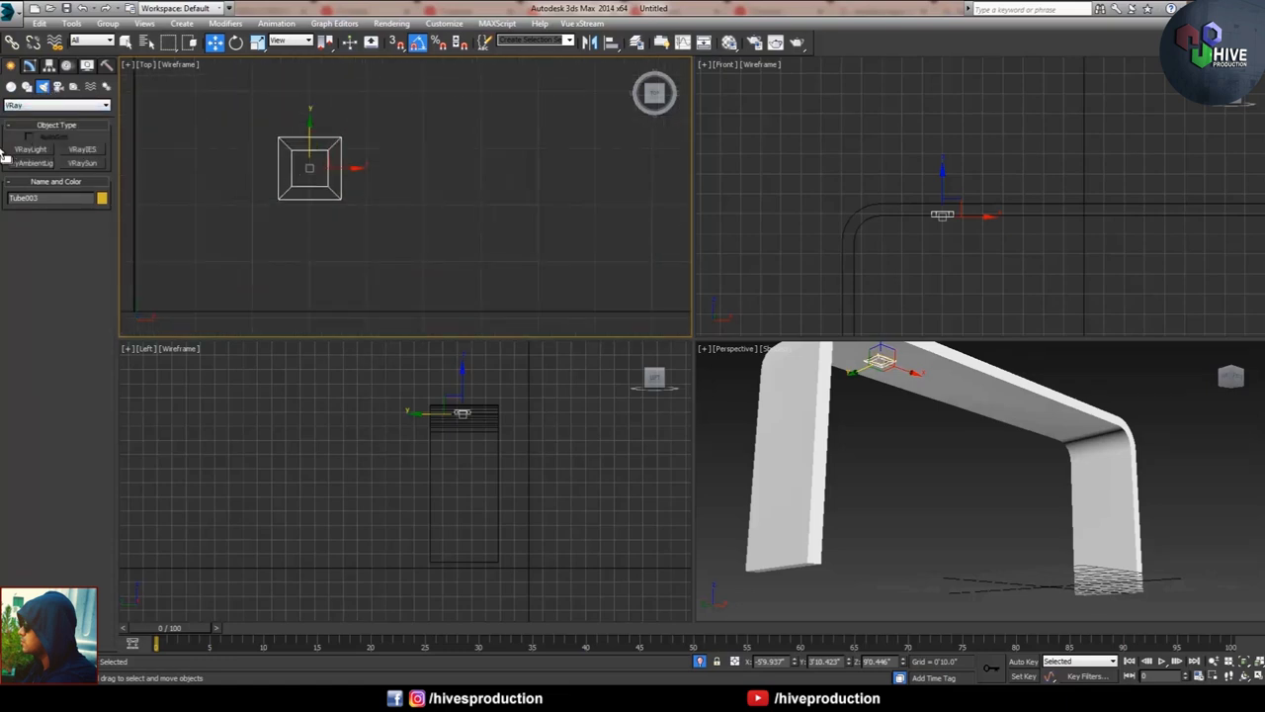
pyautogui.click(20, 150)
pyautogui.moveTo(290, 149); pyautogui.dragTo(331, 184)
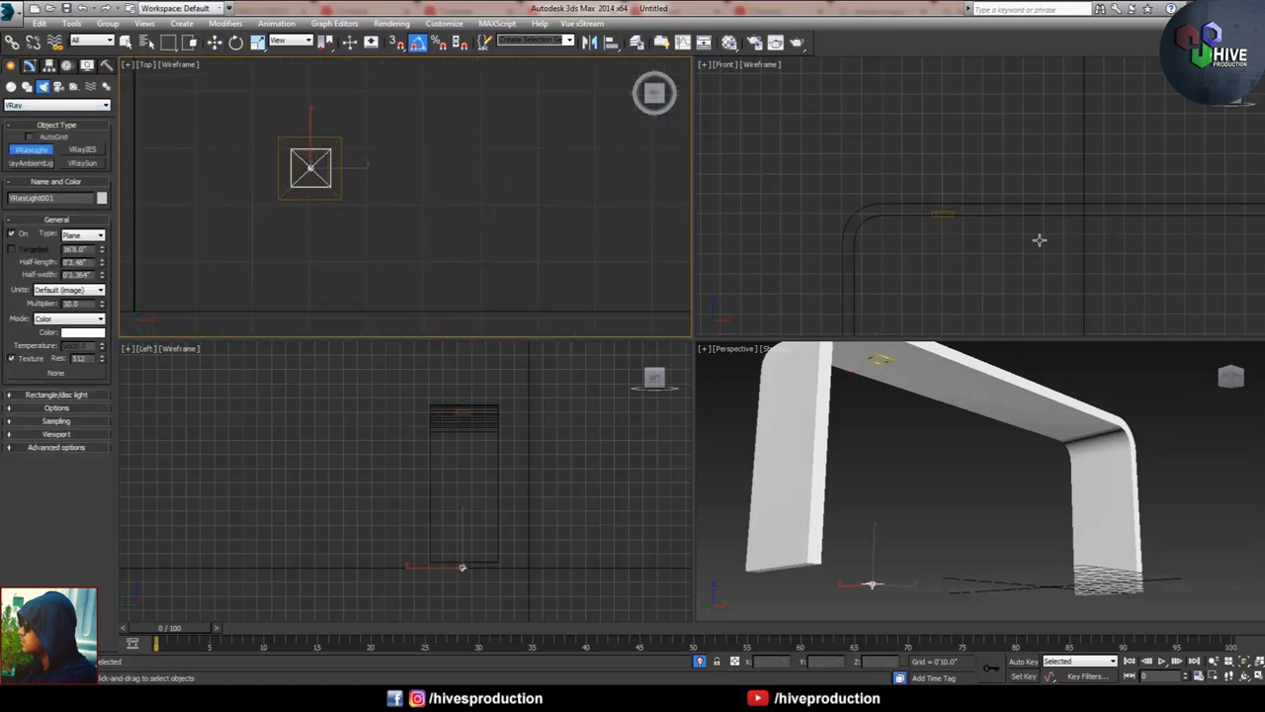
# Raise the plane light so it sits inside the tube at the arch's underside.
pyautogui.scroll(-3, 1040, 240)
pyautogui.press('w')
pyautogui.moveTo(980, 243); pyautogui.dragTo(965, 208)
pyautogui.scroll(5, 977, 183)
pyautogui.scroll(3, 976, 206)
# Assign the black top material to the tube and close the Material Editor.
pyautogui.click(918, 239)
pyautogui.press('m')
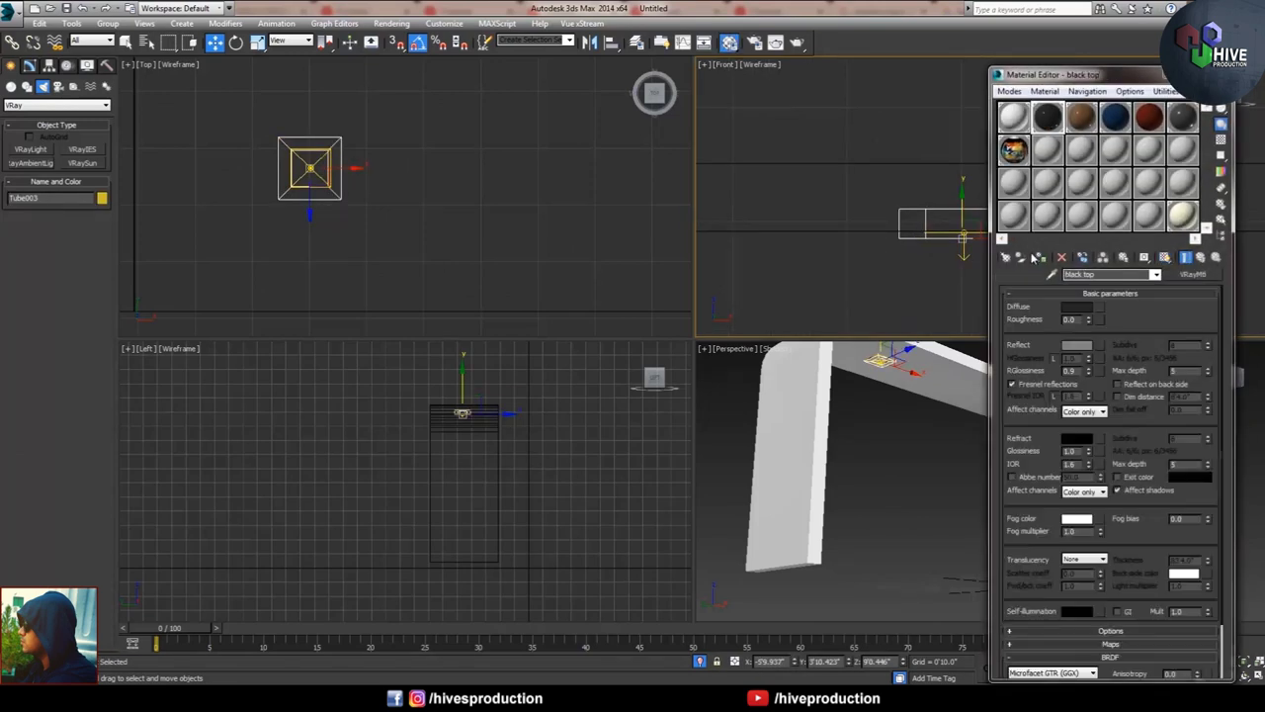
pyautogui.click(1221, 74)
# Select the tube and its light without the arch and group them.
pyautogui.hotkey('ctrl', 'a')
pyautogui.keyDown('alt'); pyautogui.click(903, 163); pyautogui.keyUp('alt')
pyautogui.click(107, 24)
pyautogui.click(123, 40)
pyautogui.click(643, 371)
pyautogui.scroll(-3, 409, 232)
pyautogui.moveTo(394, 206); pyautogui.dragTo(308, 195, button='middle')
pyautogui.moveTo(308, 195)
pyautogui.keyDown('shift'); pyautogui.mouseDown()
pyautogui.moveTo(391, 195)
pyautogui.moveTo(400, 208)
pyautogui.mouseUp(); pyautogui.keyUp('shift')
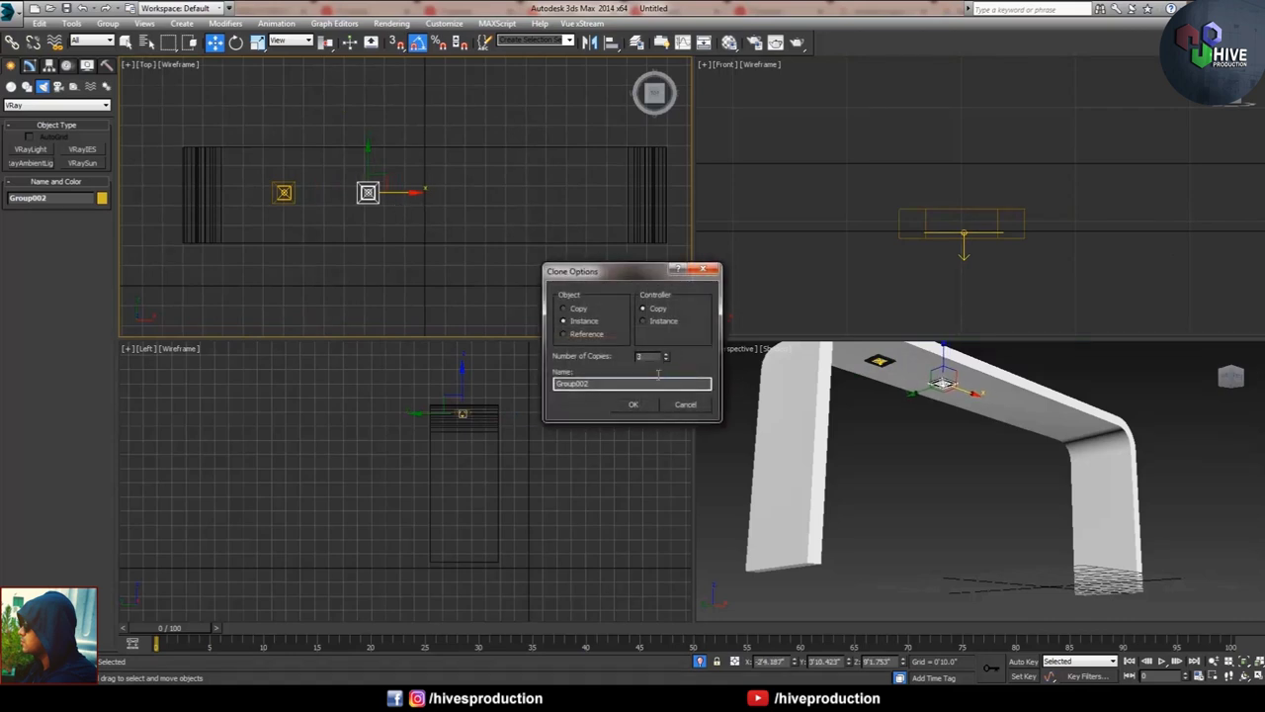
pyautogui.click(632, 404)
pyautogui.hotkey('ctrl', 'z')
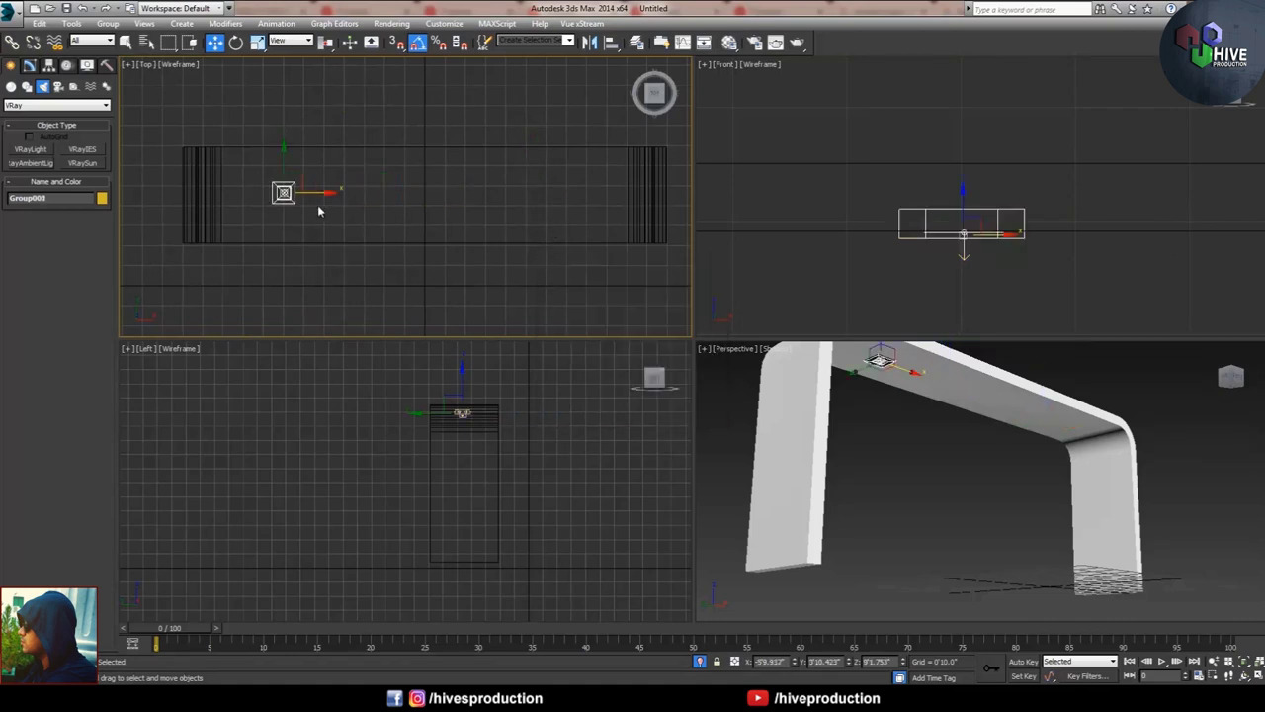
# Copy the light group along the arch as three instances and delete those copies.
pyautogui.keyDown('shift'); pyautogui.moveTo(358, 198); pyautogui.dragTo(449, 199); pyautogui.keyUp('shift')
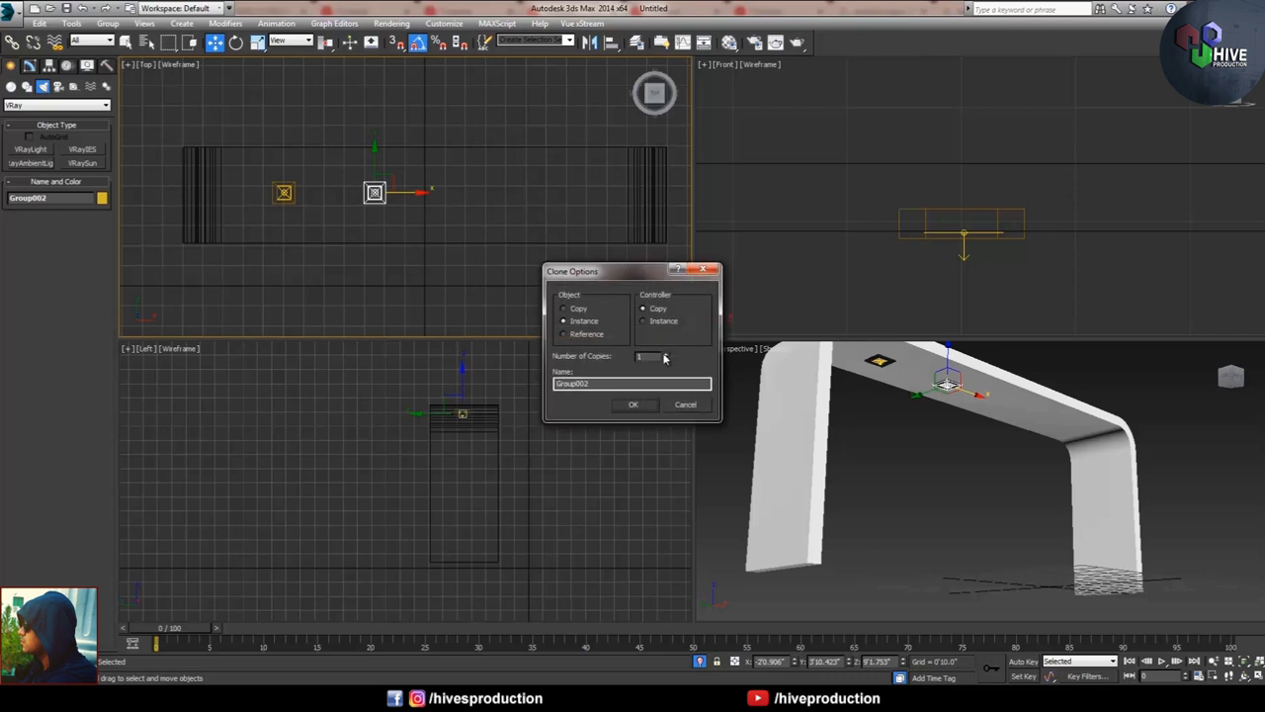
pyautogui.click(641, 406)
pyautogui.click(1075, 287)
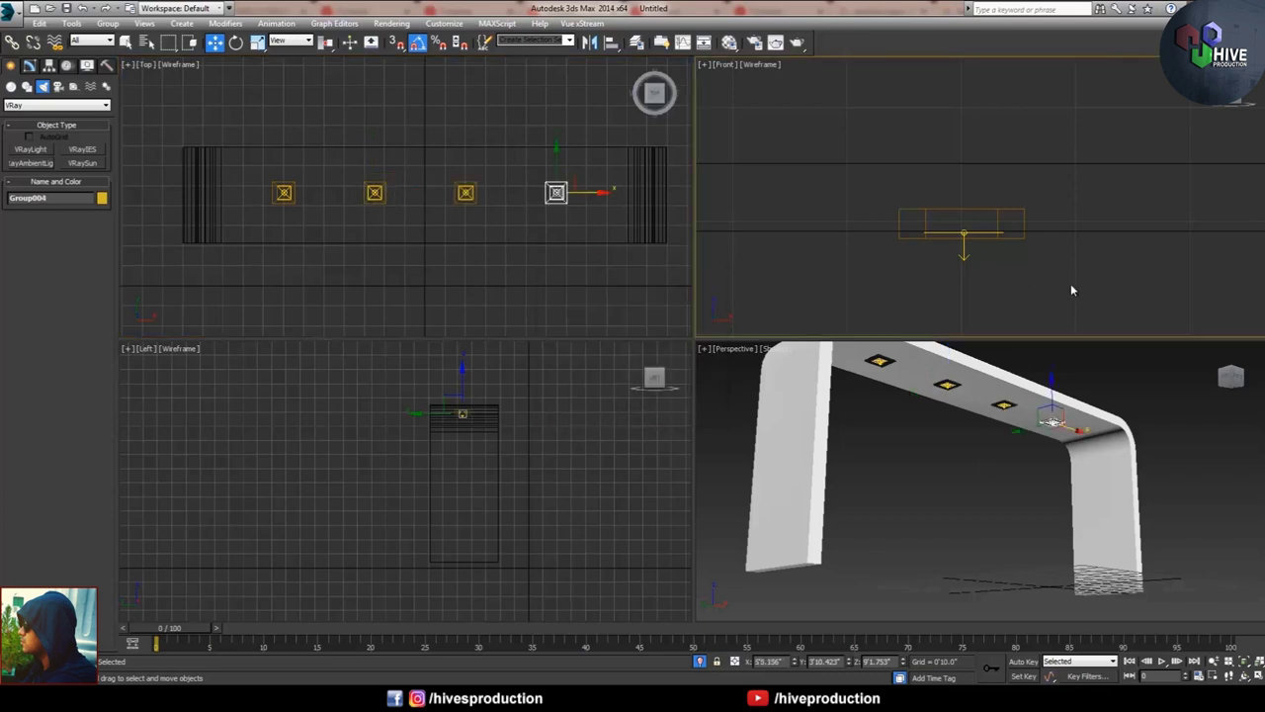
pyautogui.moveTo(591, 168); pyautogui.dragTo(382, 201)
pyautogui.press('Delete')
# Scale the remaining light group down uniformly to roughly half its size.
pyautogui.click(283, 192)
pyautogui.press('r')
pyautogui.moveTo(285, 192); pyautogui.dragTo(282, 254)
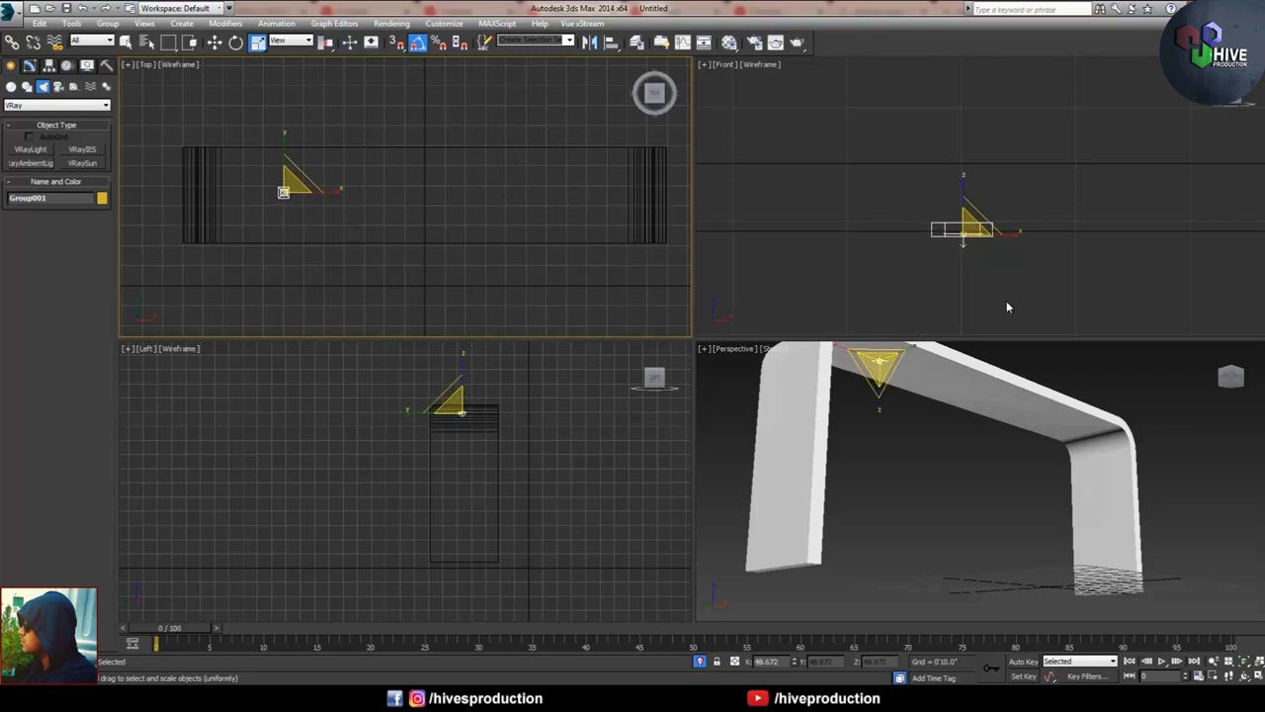
pyautogui.click(992, 284)
# Copy the scaled light group along the arch as three evenly spaced instances.
pyautogui.click(284, 193)
pyautogui.press('w')
pyautogui.moveTo(310, 192)
pyautogui.keyDown('shift'); pyautogui.mouseDown()
pyautogui.moveTo(413, 209)
pyautogui.moveTo(401, 209)
pyautogui.mouseUp(); pyautogui.keyUp('shift')
pyautogui.hotkey('ctrl', 'v')
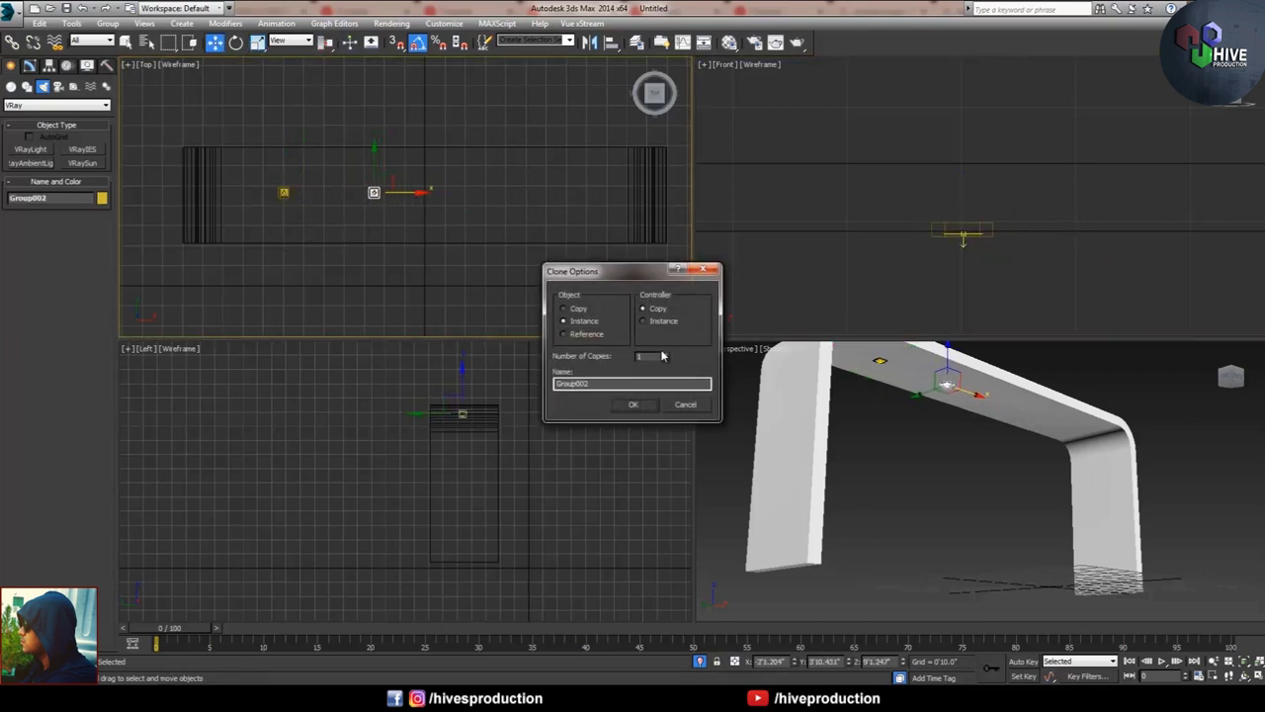
pyautogui.click(640, 404)
pyautogui.click(538, 265)
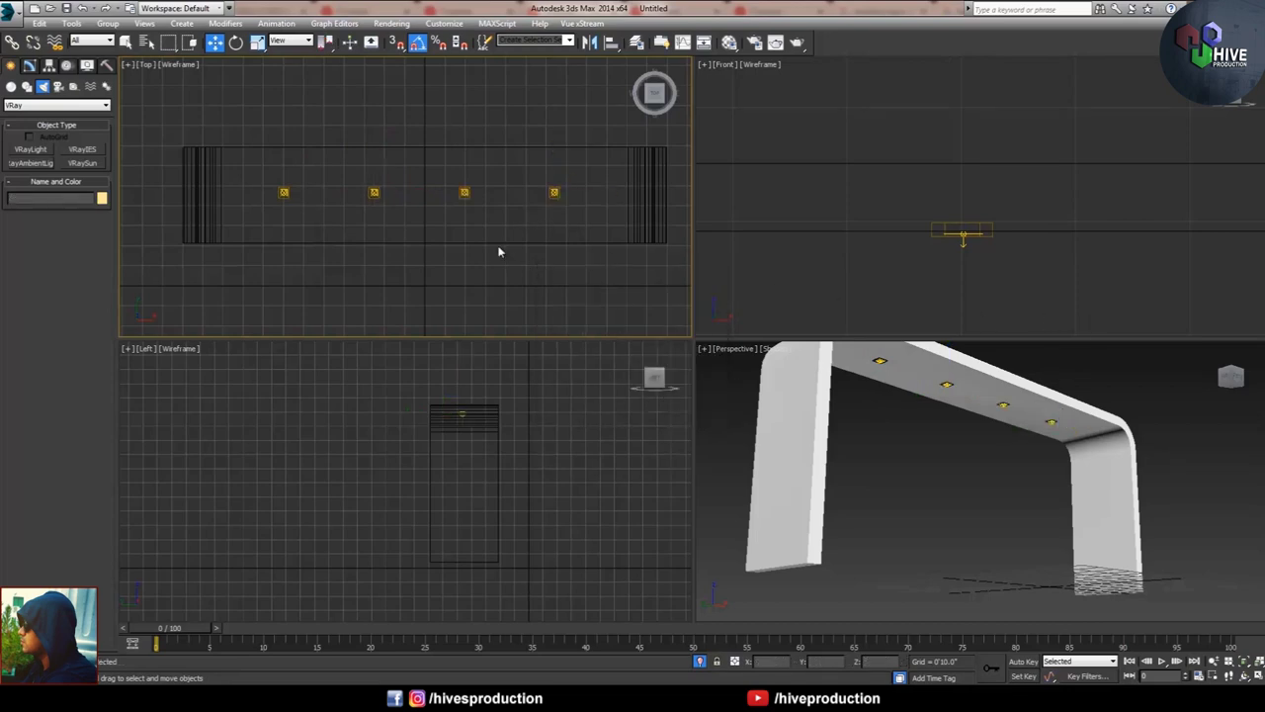
# Bring back the whole booth and copy the row of four lights to the second arch and the front canopy.
pyautogui.click(463, 191)
pyautogui.rightClick(510, 257)
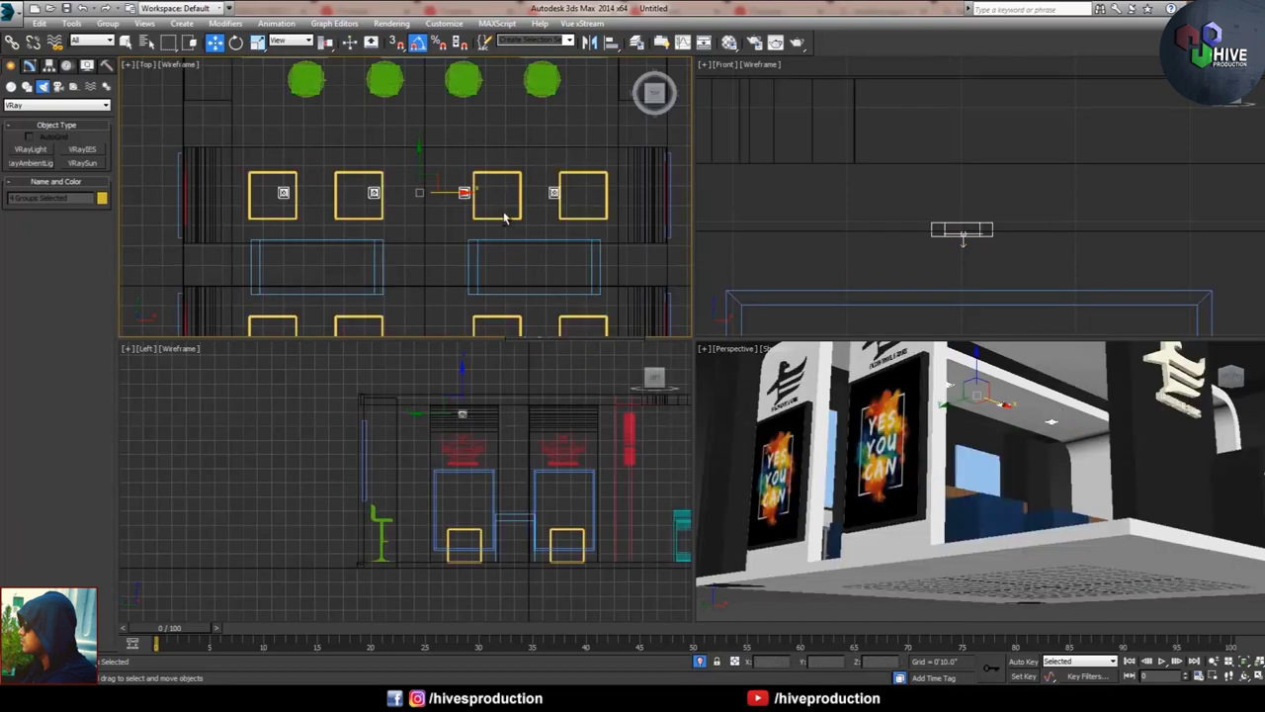
pyautogui.hotkey('alt', 'w')
pyautogui.keyDown('shift'); pyautogui.moveTo(712, 226); pyautogui.dragTo(705, 547); pyautogui.keyUp('shift')
pyautogui.click(636, 404)
pyautogui.click(637, 403)
# Raise the foremost row of lights to the underside of the front canopy in the Left view.
pyautogui.hotkey('alt', 'w')
pyautogui.rightClick(606, 445)
pyautogui.hotkey('alt', 'w')
pyautogui.moveTo(1156, 318)
pyautogui.mouseDown(button='middle')
pyautogui.moveTo(1004, 324)
pyautogui.moveTo(682, 427)
pyautogui.mouseUp(button='middle')
pyautogui.scroll(-1, 682, 428)
pyautogui.scroll(3, 772, 379)
pyautogui.moveTo(673, 258); pyautogui.dragTo(675, 240)
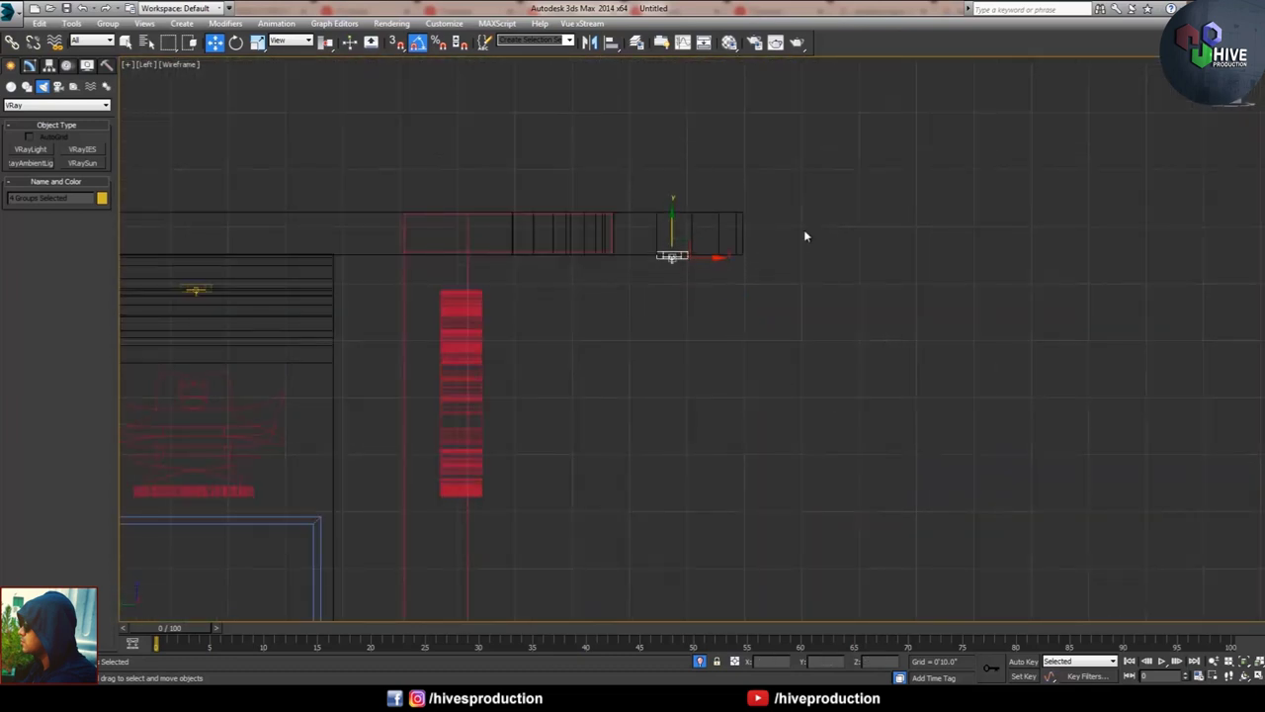
# Copy a stool from the back-wall row towards the front reception counter in the maximized Perspective view.
pyautogui.hotkey('alt', 'w')
pyautogui.click(1009, 421)
pyautogui.hotkey('alt', 'w')
pyautogui.scroll(-5, 862, 307)
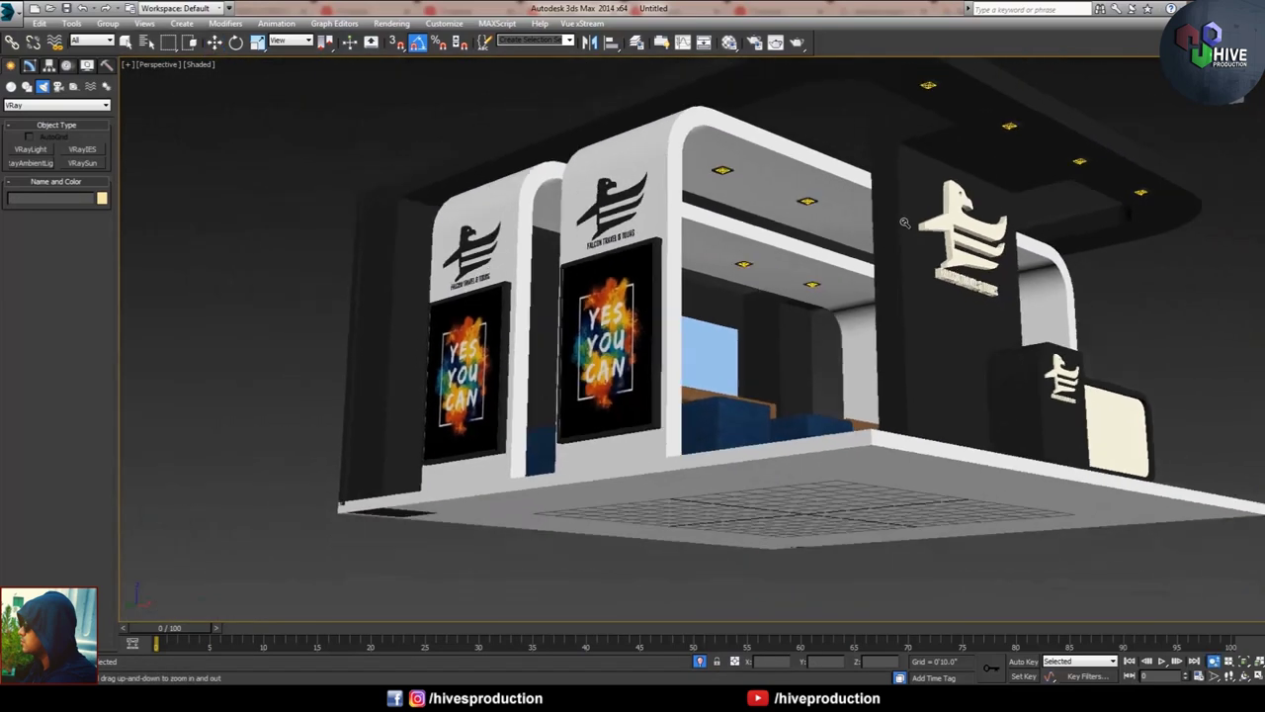
pyautogui.keyDown('alt'); pyautogui.moveTo(862, 307); pyautogui.dragTo(956, 232, button='middle'); pyautogui.keyUp('alt')
pyautogui.scroll(-1, 956, 232)
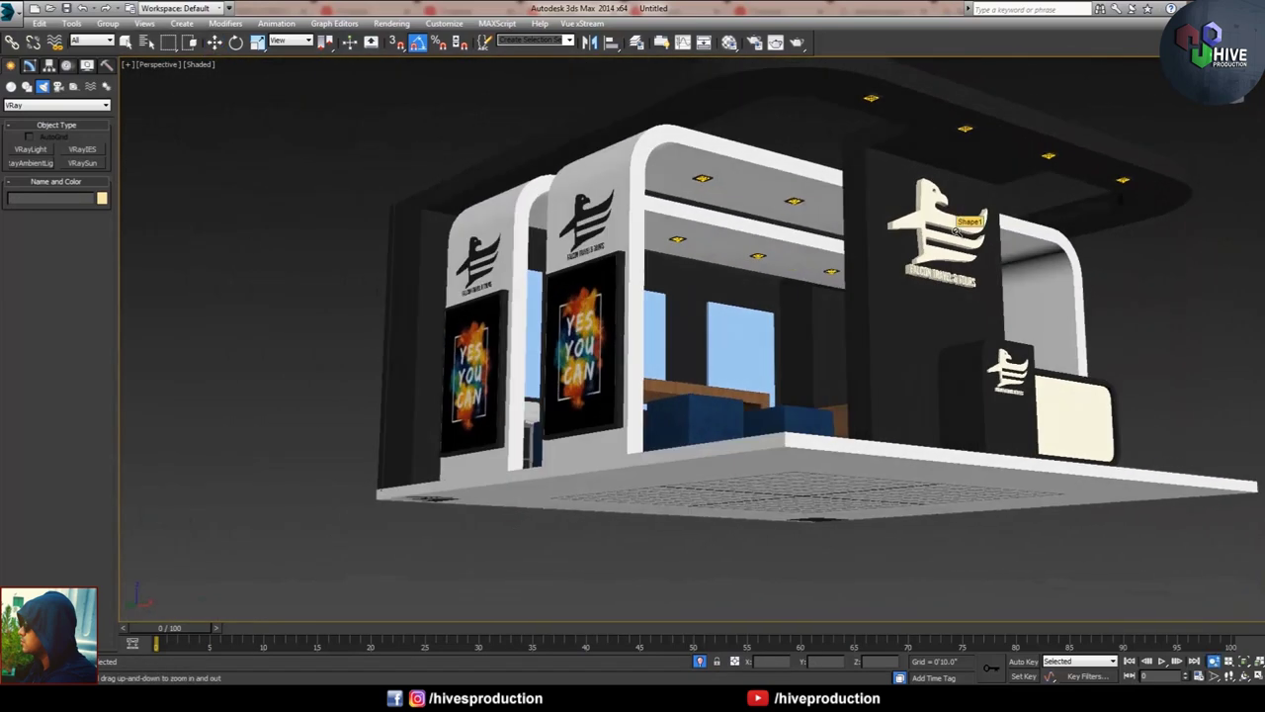
pyautogui.keyDown('alt'); pyautogui.moveTo(962, 284); pyautogui.dragTo(970, 327, button='middle'); pyautogui.keyUp('alt')
pyautogui.press('w')
pyautogui.click(679, 406)
pyautogui.keyDown('shift'); pyautogui.moveTo(657, 418); pyautogui.dragTo(1001, 492); pyautogui.keyUp('shift')
pyautogui.click(634, 404)
# Position the copied stool on the floor directly behind the reception counter.
pyautogui.moveTo(658, 410)
pyautogui.keyDown('alt'); pyautogui.mouseDown(button='middle')
pyautogui.moveTo(927, 444)
pyautogui.moveTo(863, 460)
pyautogui.mouseUp(button='middle'); pyautogui.keyUp('alt')
pyautogui.moveTo(1030, 490); pyautogui.dragTo(988, 515)
pyautogui.press('r')
pyautogui.keyDown('alt'); pyautogui.moveTo(989, 514); pyautogui.dragTo(952, 458, button='middle'); pyautogui.keyUp('alt')
pyautogui.press('w')
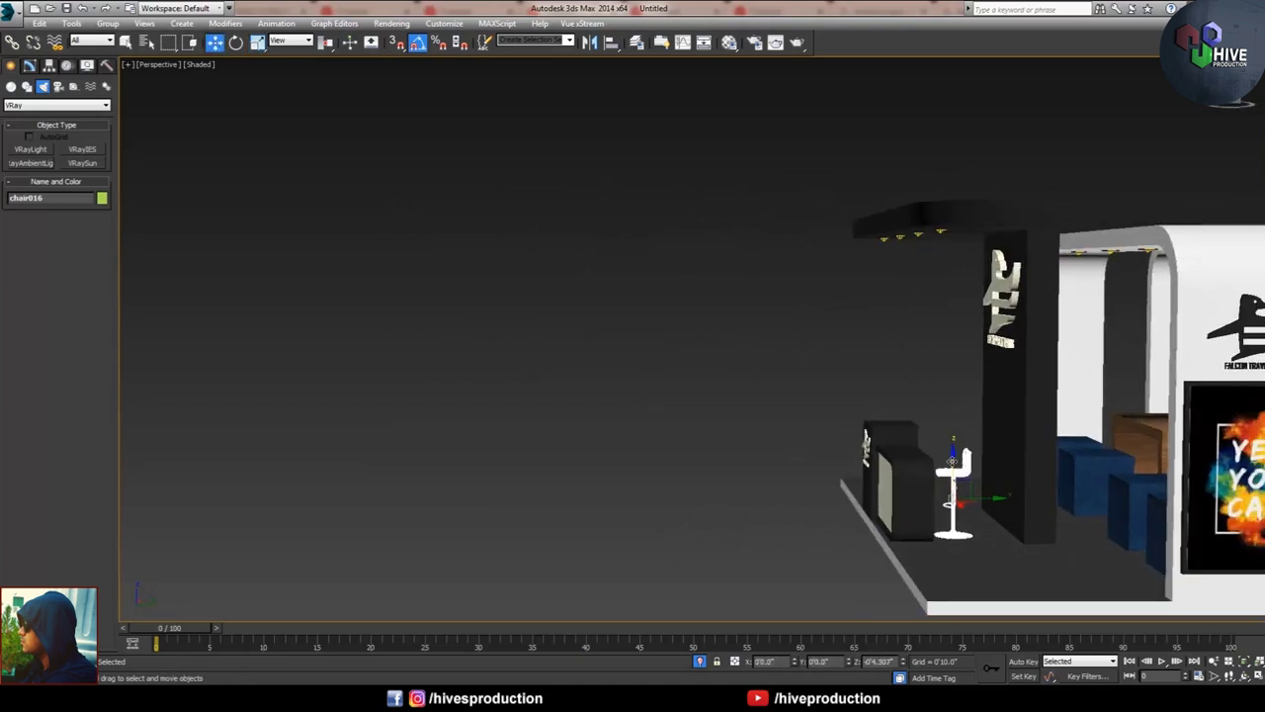
# Zoom to the end stool of the back-wall row and open its group for editing.
pyautogui.keyDown('alt'); pyautogui.moveTo(952, 461); pyautogui.dragTo(814, 467, button='middle'); pyautogui.keyUp('alt')
pyautogui.click(648, 382)
pyautogui.press('z')
pyautogui.keyDown('alt'); pyautogui.moveTo(655, 399); pyautogui.dragTo(853, 381, button='middle'); pyautogui.keyUp('alt')
pyautogui.click(107, 23)
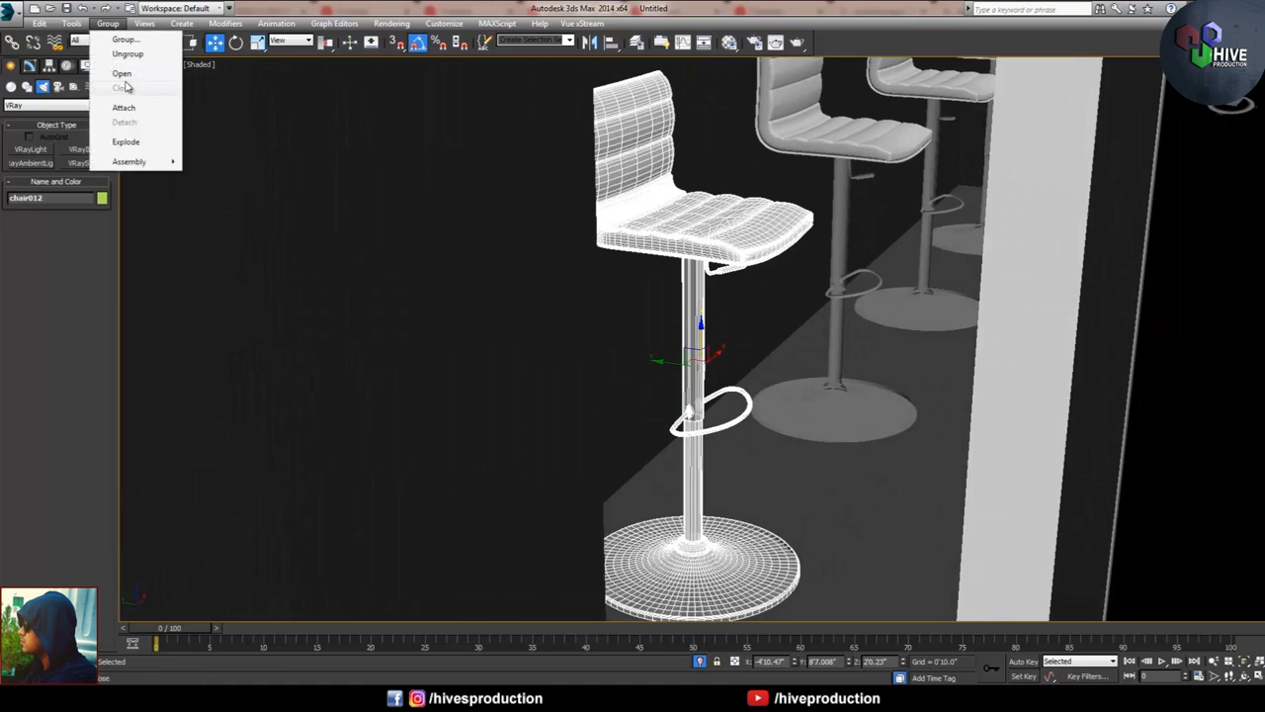
pyautogui.click(121, 83)
# Assign the white material to the seat of the end stool in the back-wall row and close its group.
pyautogui.click(671, 218)
pyautogui.click(729, 41)
pyautogui.click(1014, 116)
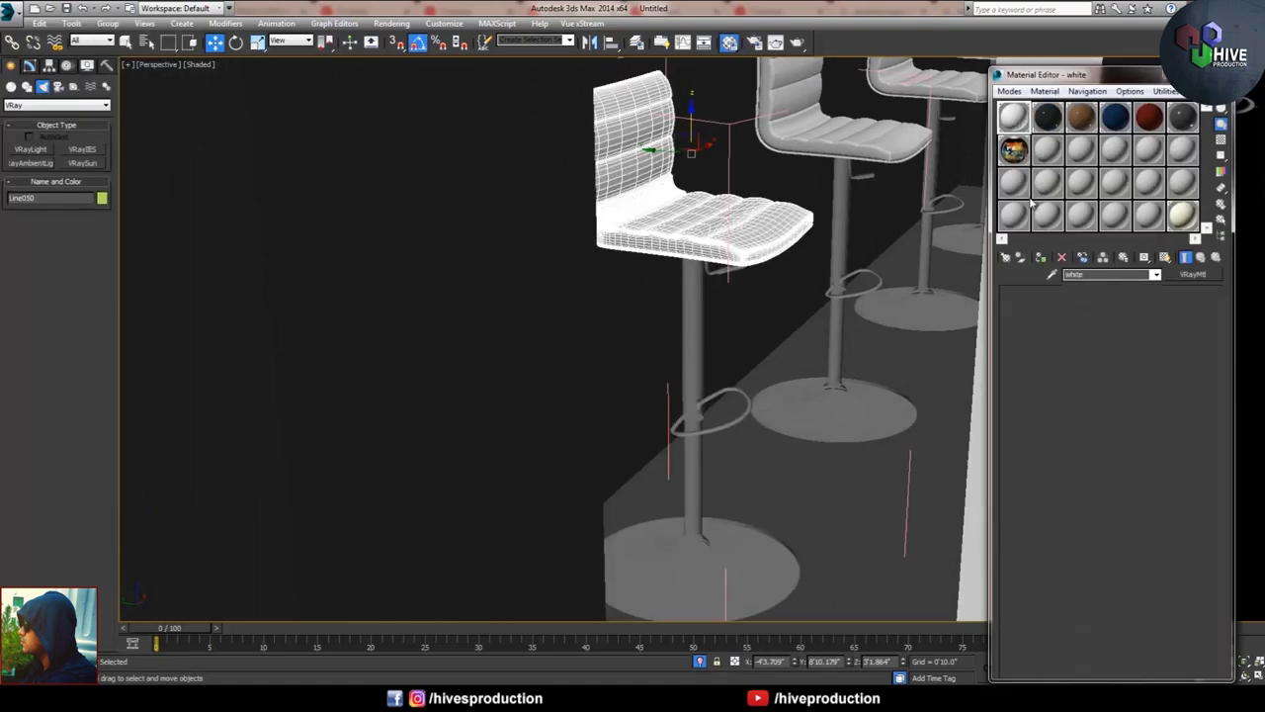
pyautogui.click(1040, 257)
pyautogui.click(109, 24)
pyautogui.click(123, 88)
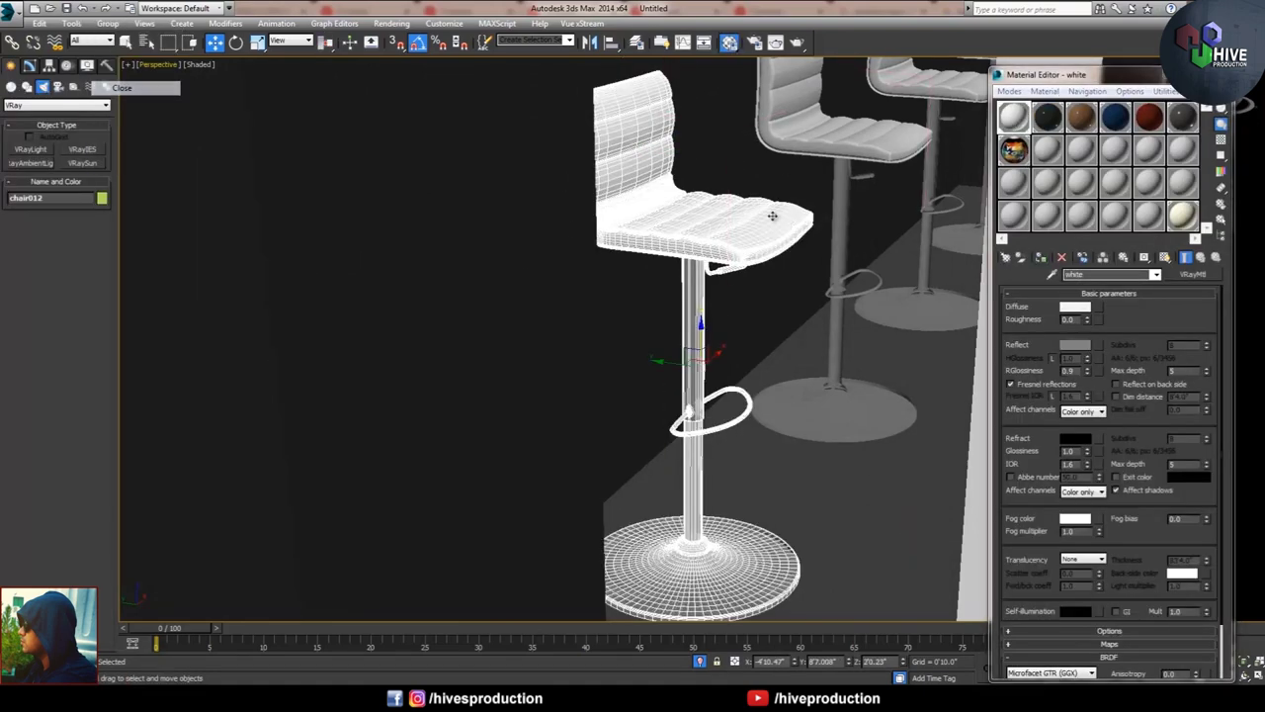
# Open the second back-wall stool's group, assign the white material to its seat, and close the group.
pyautogui.click(826, 141)
pyautogui.click(115, 26)
pyautogui.click(121, 83)
pyautogui.click(840, 128)
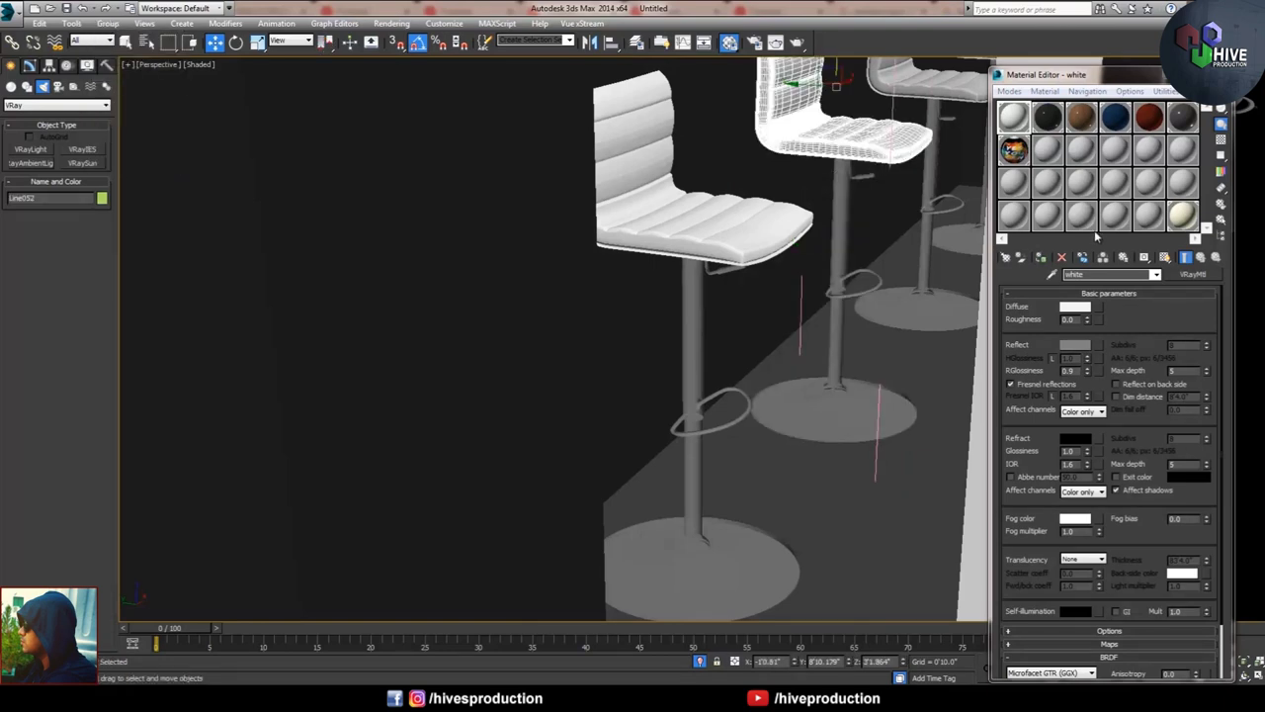
pyautogui.click(118, 26)
pyautogui.click(123, 87)
# Give the third back-wall stool's seat the white material inside its opened group, closing the group when done.
pyautogui.click(931, 79)
pyautogui.moveTo(930, 79); pyautogui.dragTo(719, 351, button='middle')
pyautogui.click(106, 23)
pyautogui.click(121, 83)
pyautogui.click(810, 133)
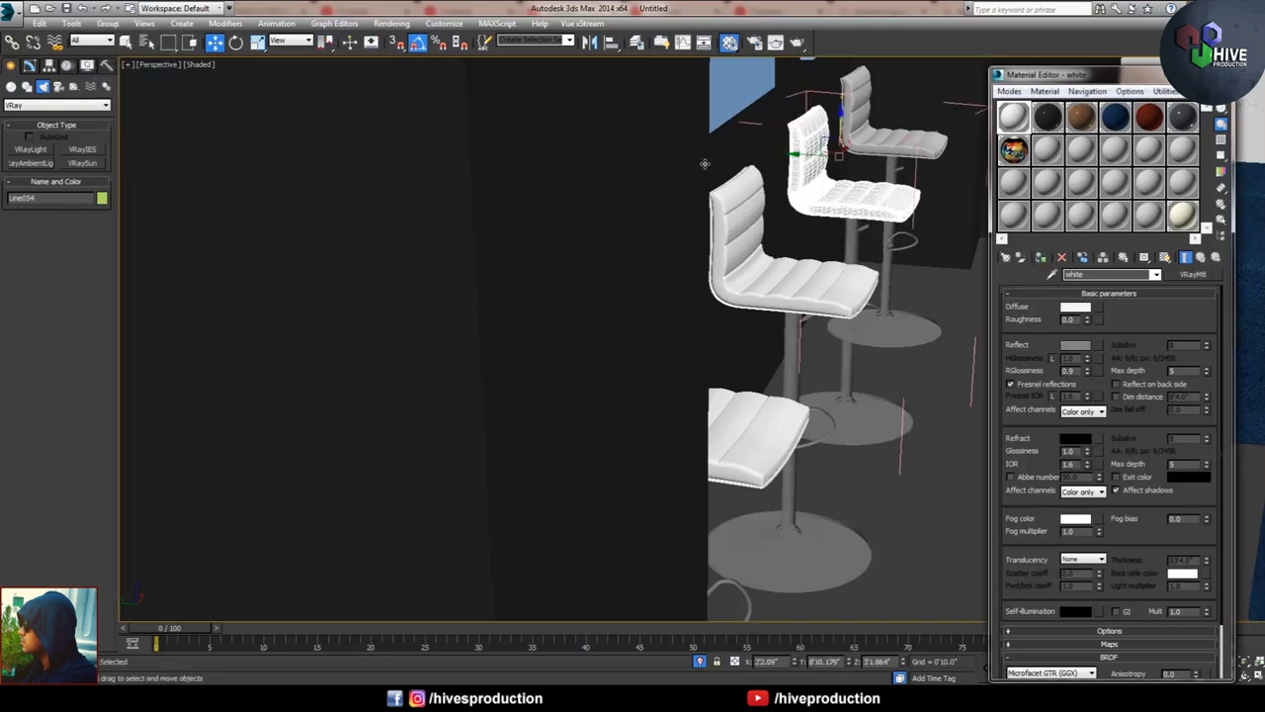
pyautogui.click(97, 25)
pyautogui.click(121, 88)
# Apply the white material to the fourth back-wall stool's seat by opening its group, and close it again.
pyautogui.click(862, 129)
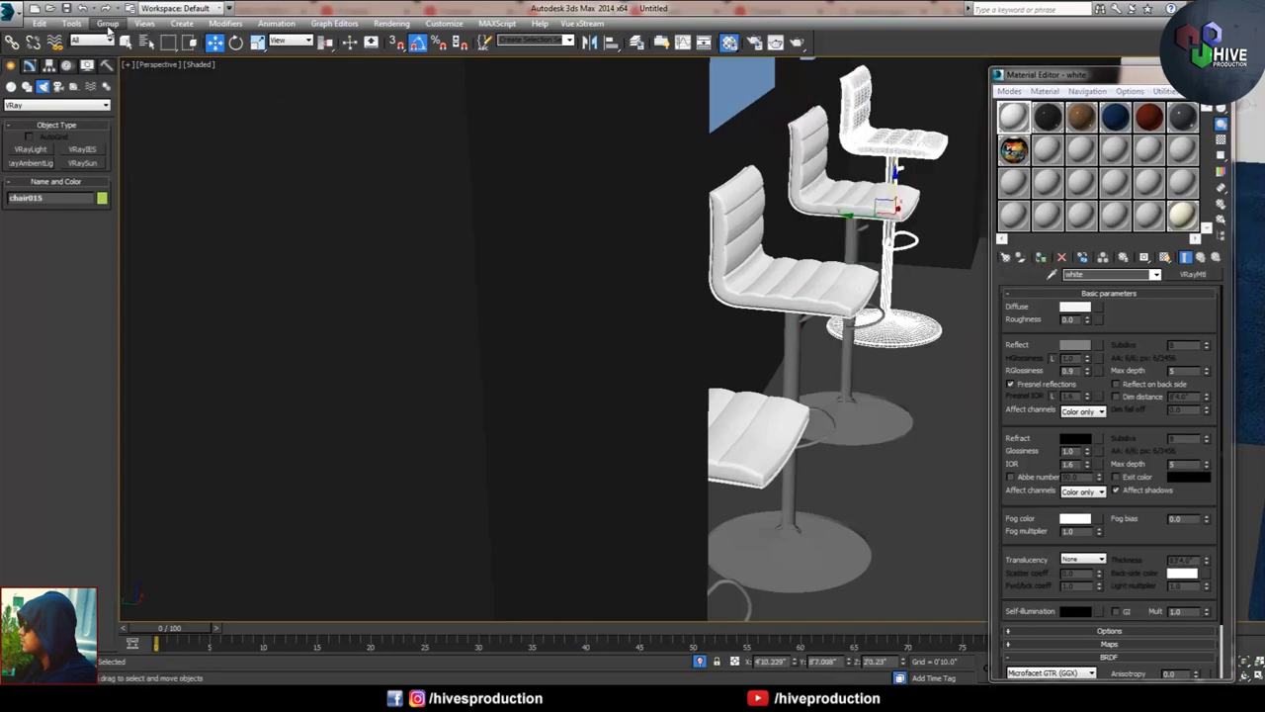
pyautogui.click(106, 25)
pyautogui.click(120, 73)
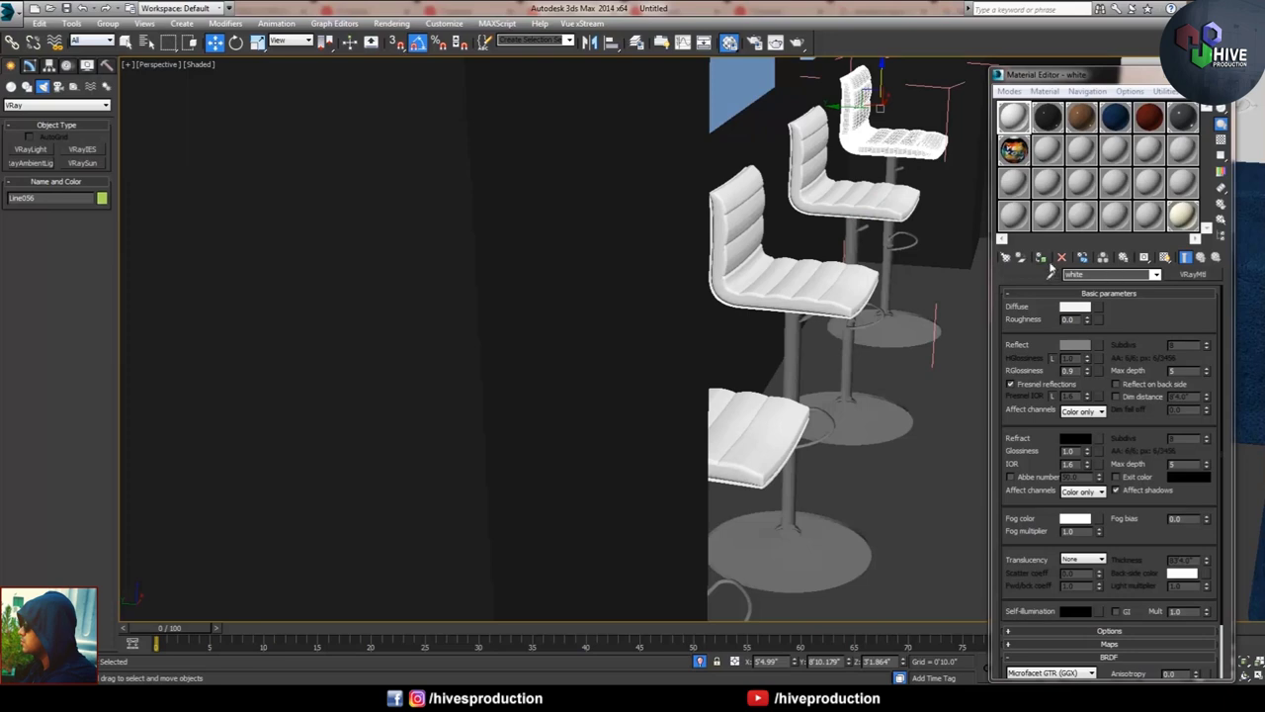
pyautogui.click(107, 22)
pyautogui.click(121, 88)
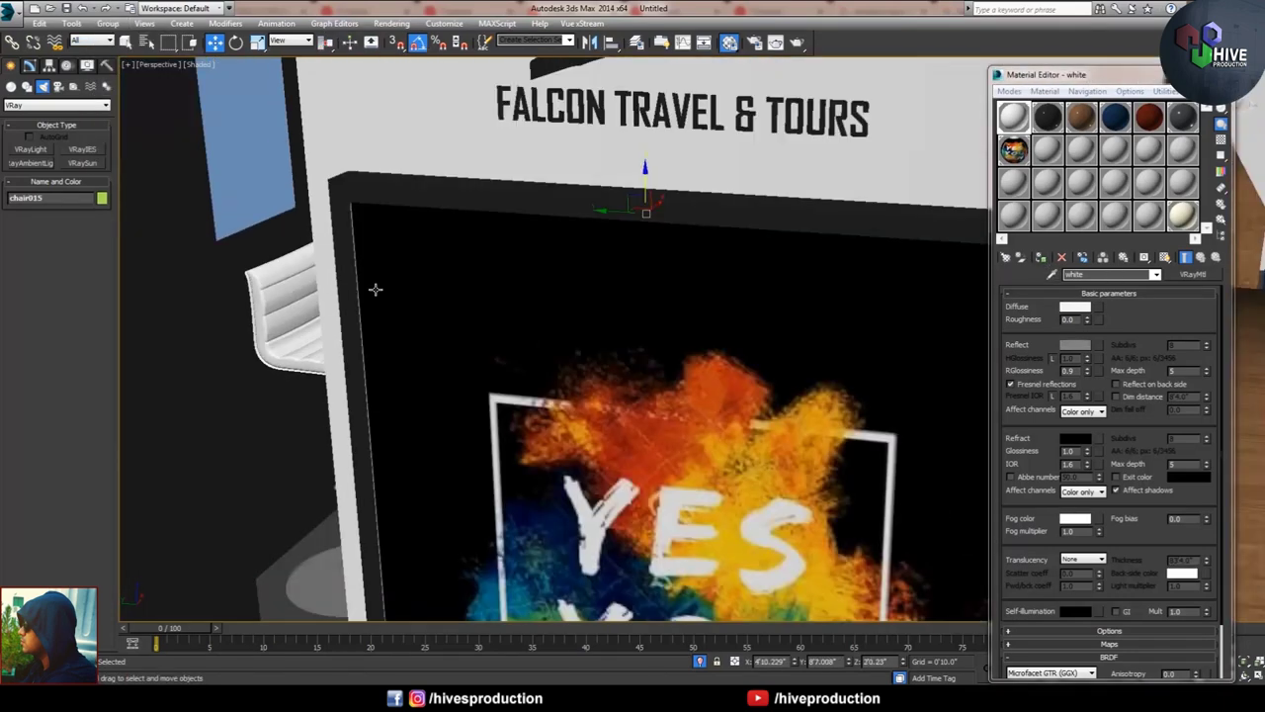
# Open the reception counter stool's group and assign its seat a copy of the black material named "stole".
pyautogui.scroll(-8, 549, 332)
pyautogui.moveTo(735, 370); pyautogui.dragTo(693, 361, button='middle')
pyautogui.click(830, 292)
pyautogui.keyDown('alt'); pyautogui.moveTo(876, 330); pyautogui.dragTo(668, 358, button='middle'); pyautogui.keyUp('alt')
pyautogui.click(106, 23)
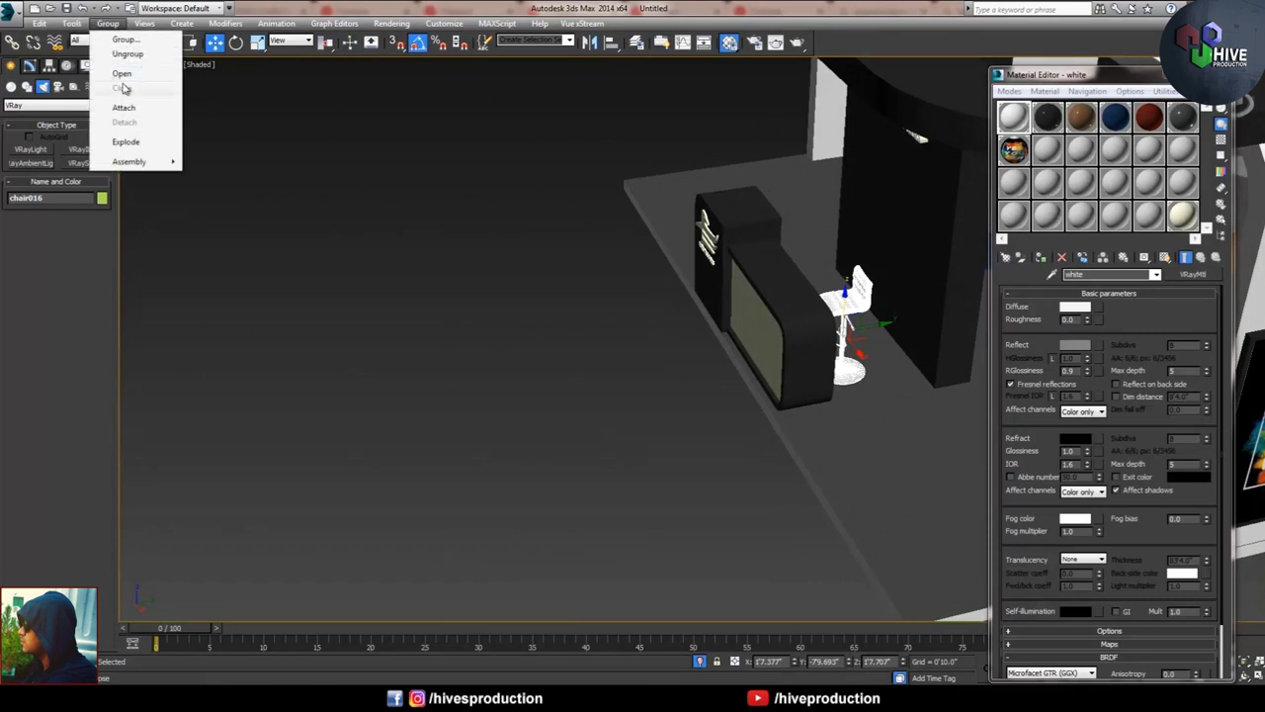
pyautogui.click(120, 72)
pyautogui.click(848, 297)
pyautogui.click(1050, 117)
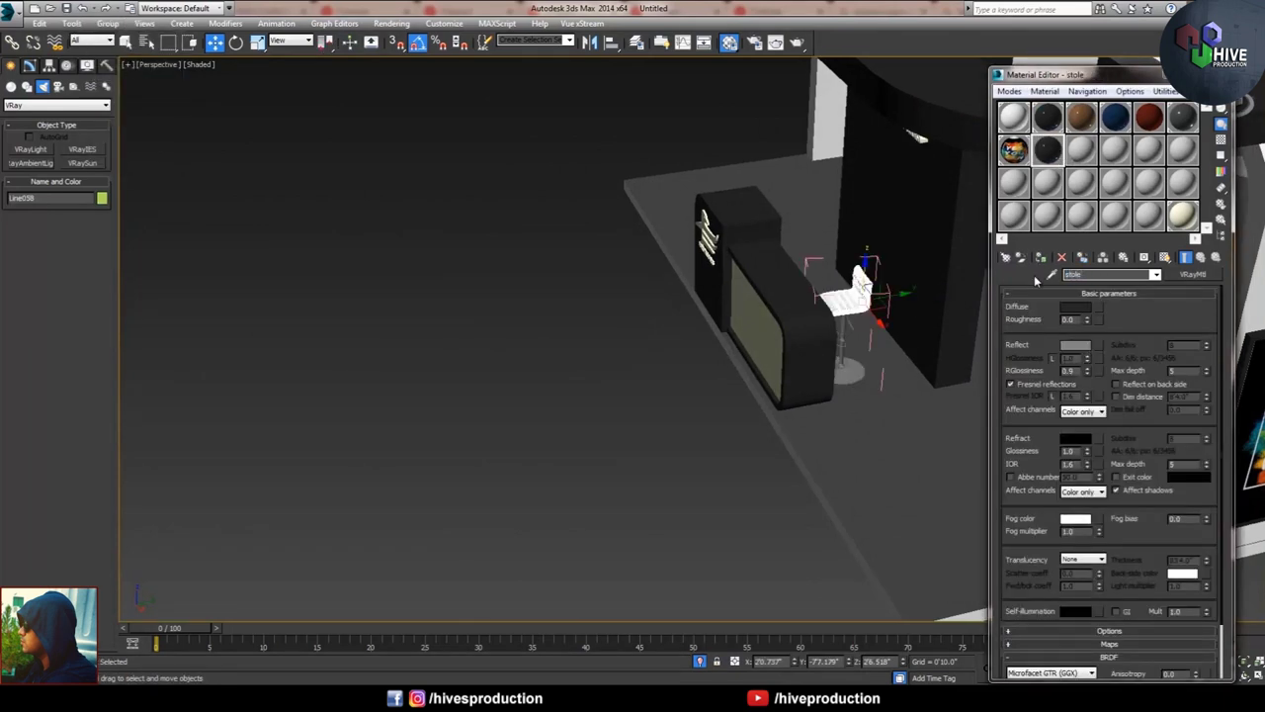
# Set the "stole" material's reflection color to dark grey and close the reception stool's group.
pyautogui.click(1077, 345)
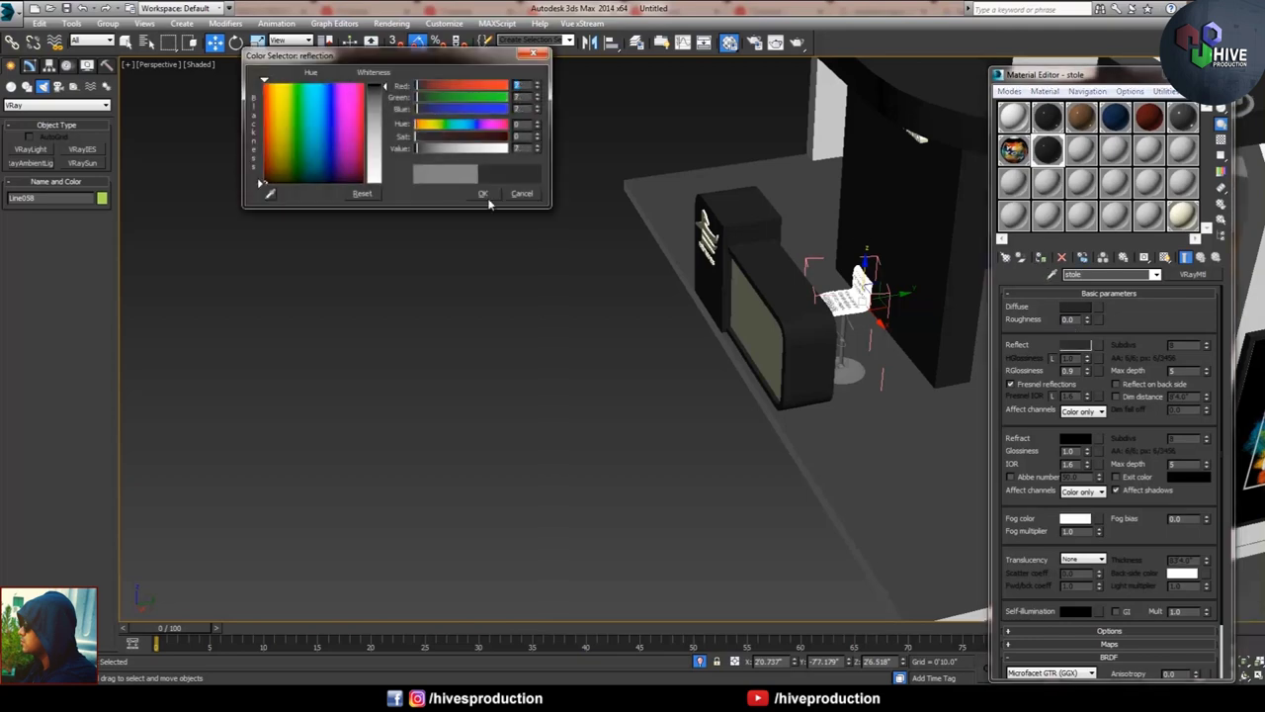
pyautogui.click(485, 197)
pyautogui.click(107, 22)
pyautogui.click(125, 90)
# Examine the falcon logo on the front column and the reception counter in the Perspective view.
pyautogui.moveTo(788, 336); pyautogui.dragTo(814, 410, button='middle')
pyautogui.scroll(-4, 543, 225)
pyautogui.keyDown('alt'); pyautogui.moveTo(554, 225); pyautogui.dragTo(674, 358, button='middle'); pyautogui.keyUp('alt')
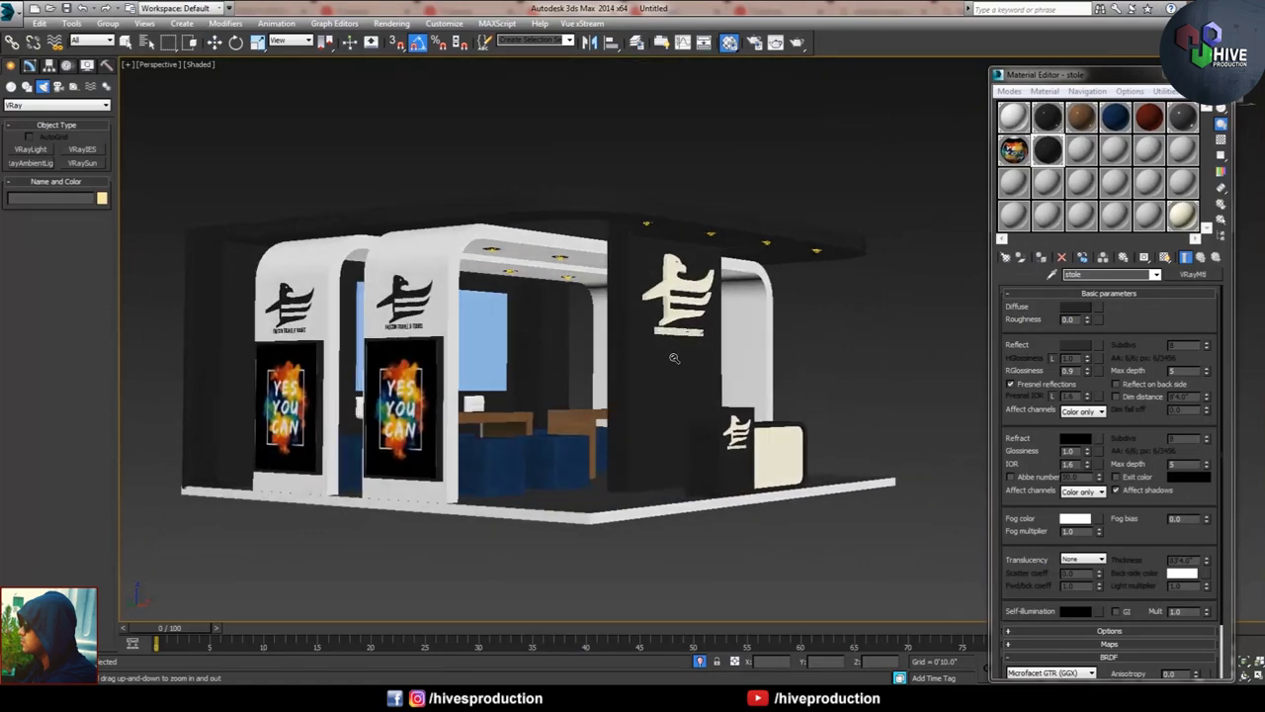
pyautogui.click(679, 293)
pyautogui.scroll(6, 680, 294)
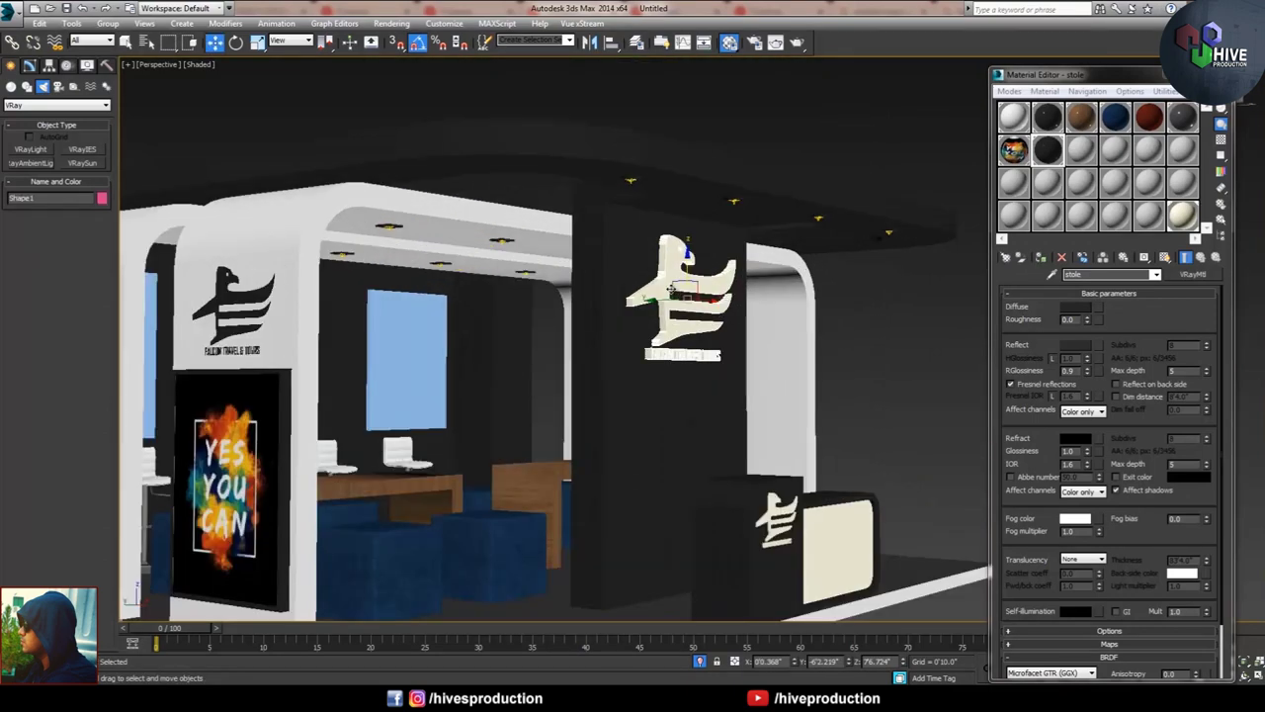
pyautogui.scroll(-3, 679, 299)
pyautogui.scroll(3, 847, 486)
pyautogui.keyDown('alt'); pyautogui.moveTo(821, 512); pyautogui.dragTo(558, 197, button='middle'); pyautogui.keyUp('alt')
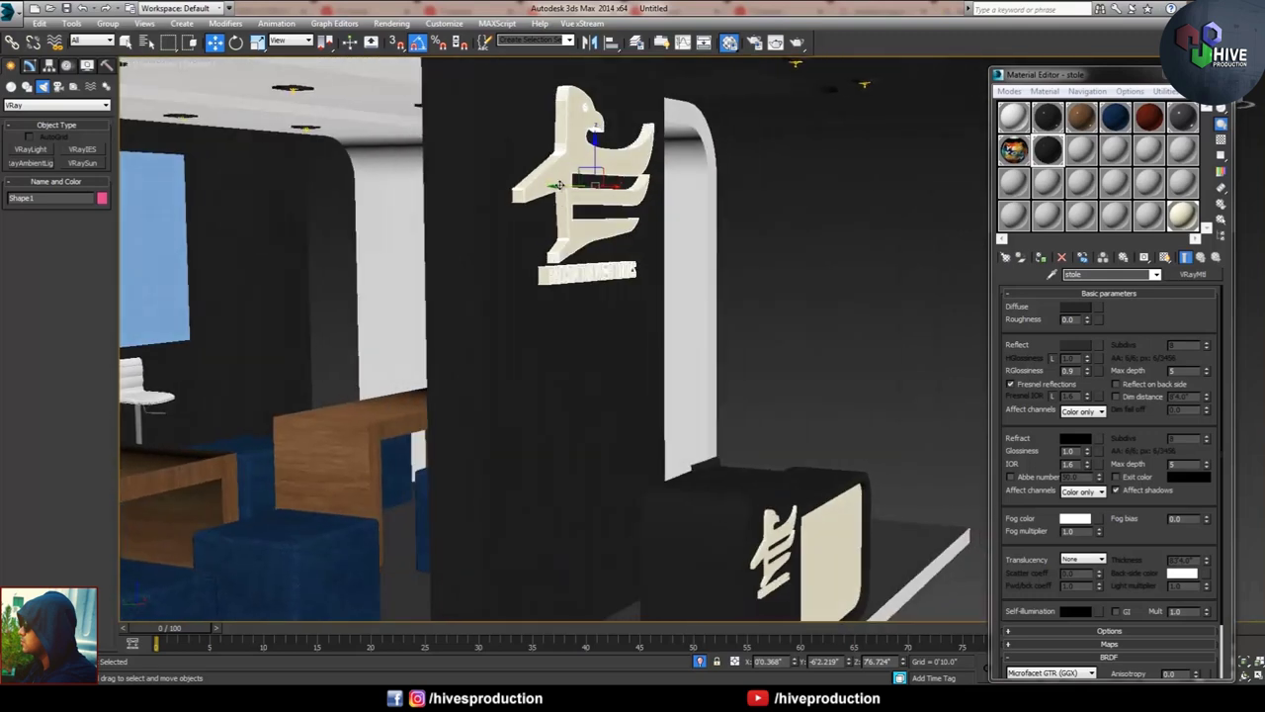
pyautogui.click(826, 316)
pyautogui.keyDown('alt'); pyautogui.moveTo(571, 326); pyautogui.dragTo(484, 242, button='middle'); pyautogui.keyUp('alt')
pyautogui.scroll(-4, 483, 242)
# Draw a V-Ray plane light over the front column's falcon logo in the Front view, half-length about 2'3" and half-width about 1'6.5".
pyautogui.click(31, 149)
pyautogui.hotkey('alt', 'w')
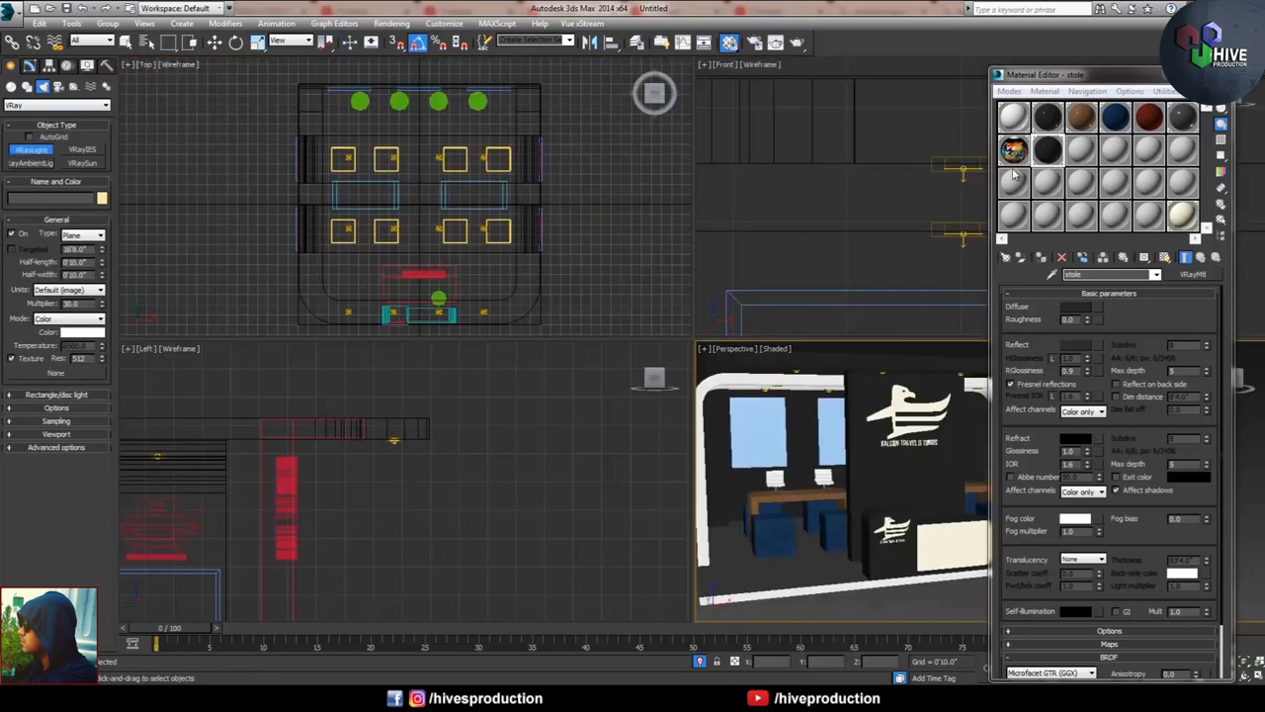
pyautogui.click(1221, 75)
pyautogui.scroll(-7, 898, 209)
pyautogui.moveTo(975, 231); pyautogui.dragTo(895, 218, button='middle')
pyautogui.press('w')
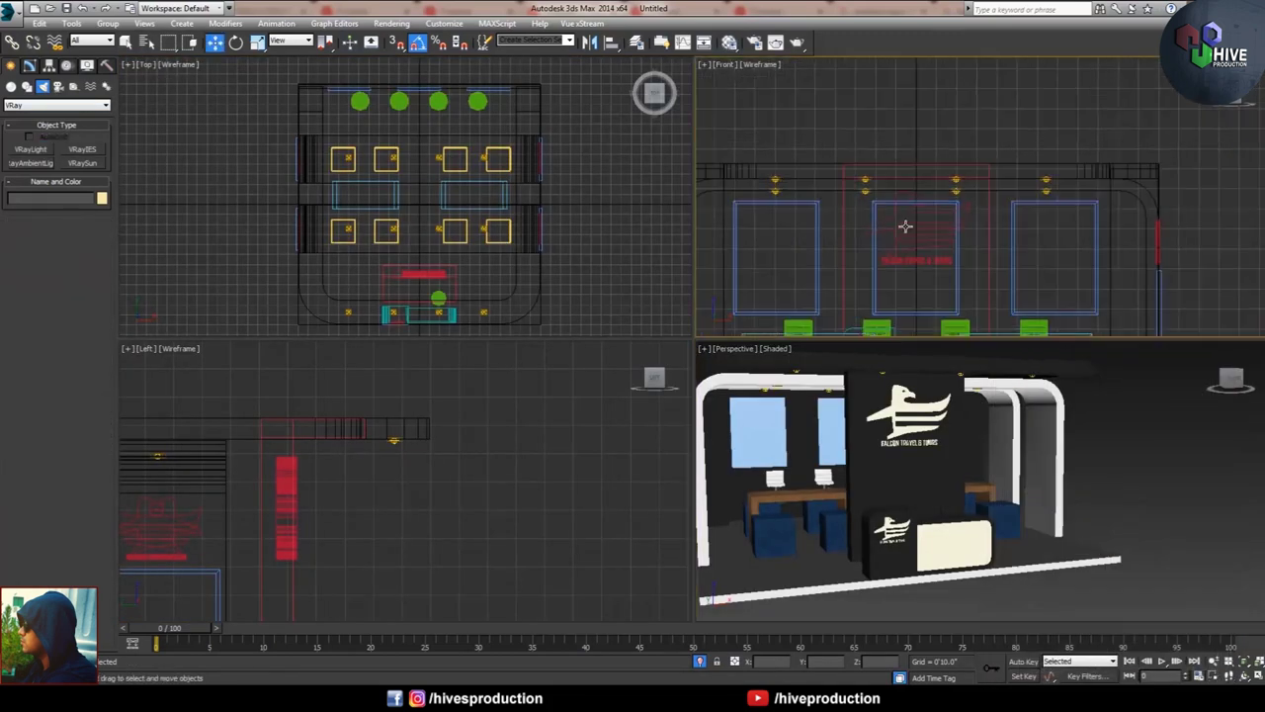
pyautogui.click(31, 148)
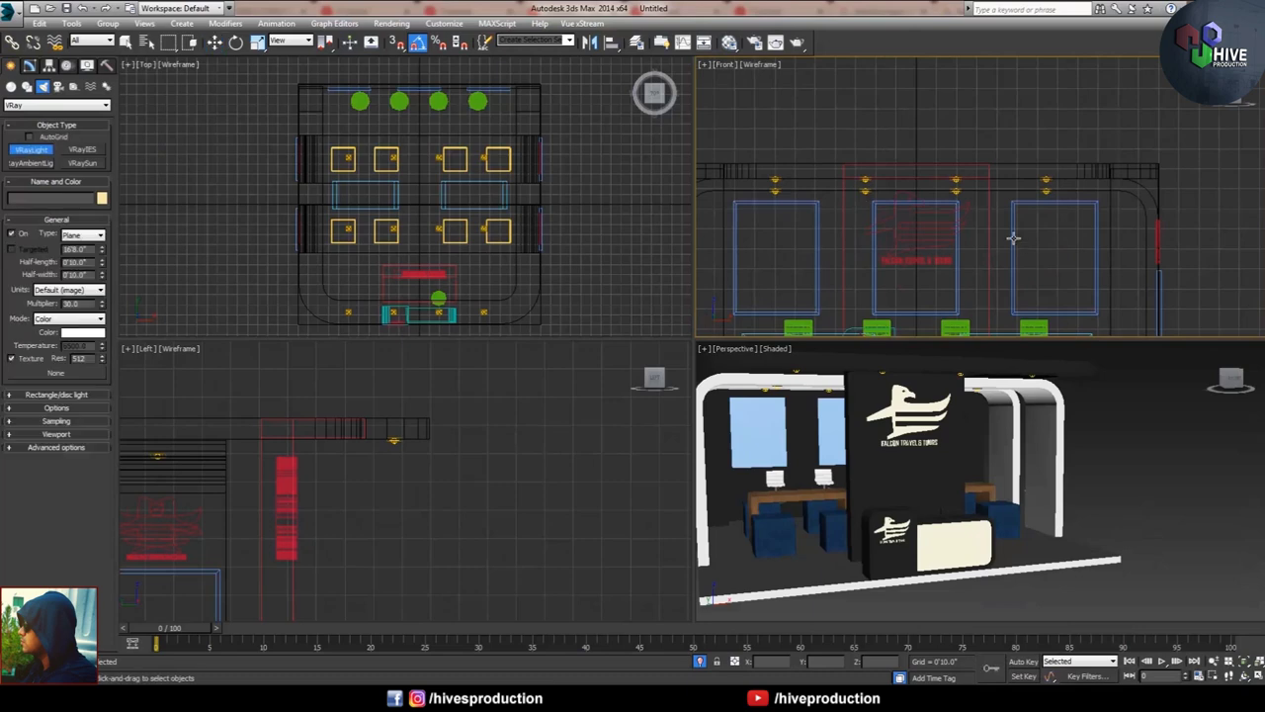
pyautogui.moveTo(866, 195); pyautogui.dragTo(976, 264)
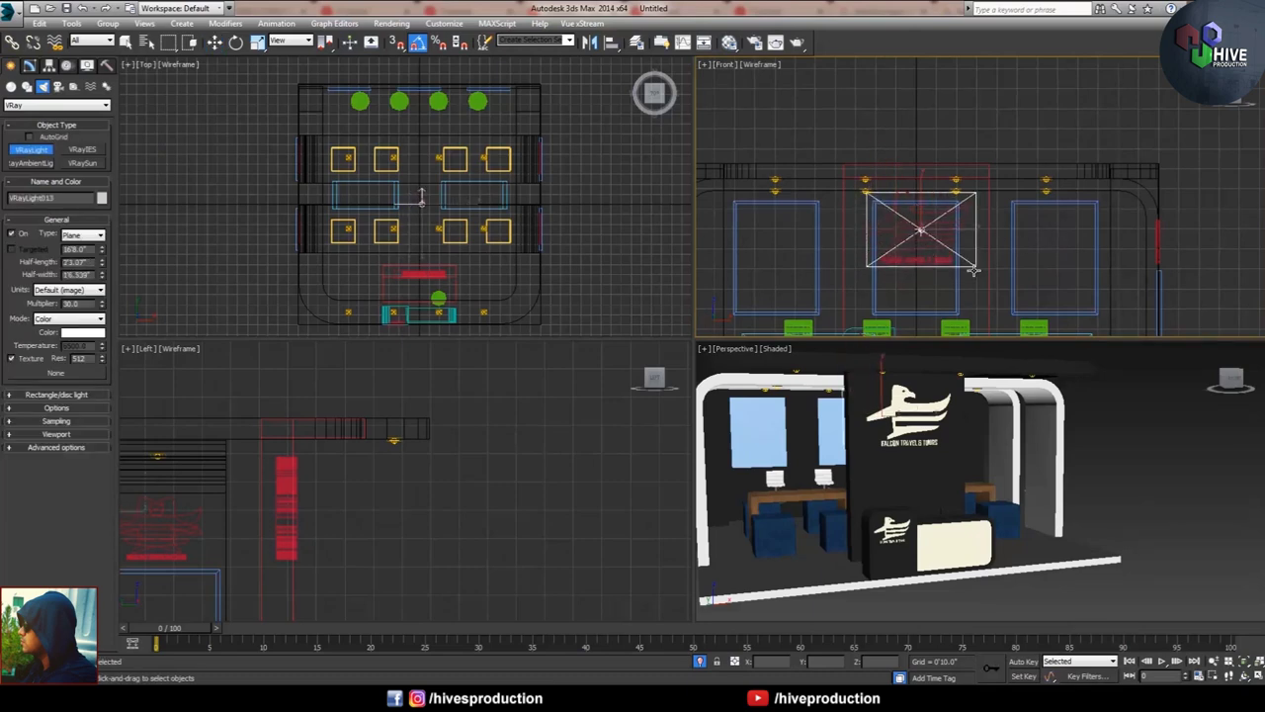
# Rotate the plane light 180 degrees to face the booth's front and move it ahead of the column in the Top view.
pyautogui.press('z')
pyautogui.press('e')
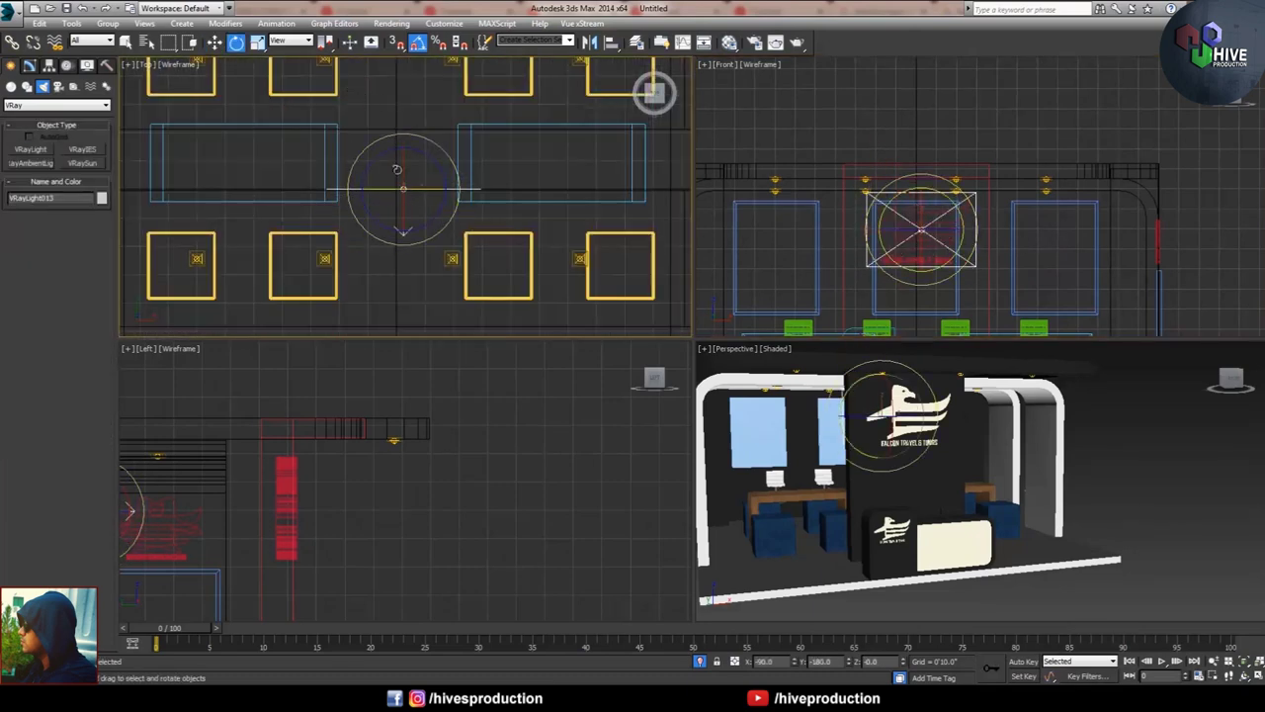
pyautogui.scroll(-3, 419, 138)
pyautogui.press('w')
pyautogui.moveTo(411, 133); pyautogui.dragTo(416, 262)
pyautogui.moveTo(426, 293); pyautogui.dragTo(450, 243, button='middle')
pyautogui.scroll(3, 450, 244)
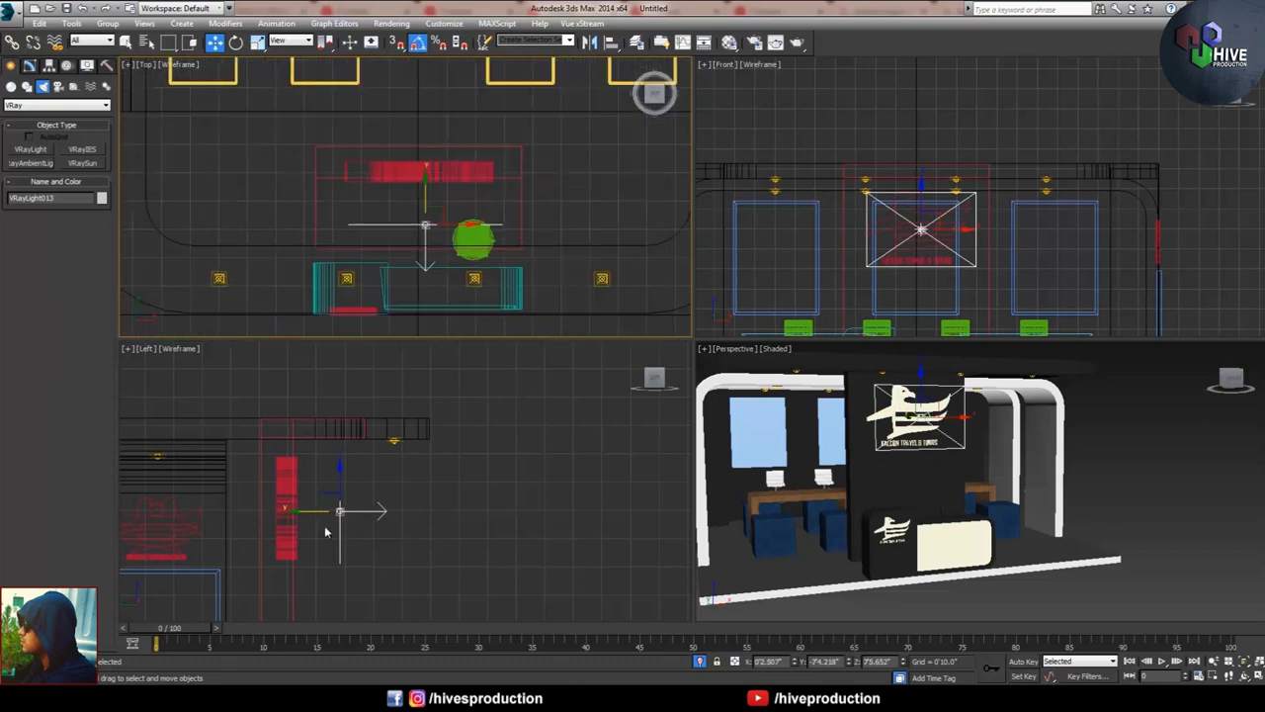
# Move the plane light back into the middle of the column logo's thickness in the Left view.
pyautogui.scroll(3, 336, 547)
pyautogui.moveTo(336, 547); pyautogui.dragTo(433, 518, button='middle')
pyautogui.moveTo(468, 449); pyautogui.dragTo(326, 478)
pyautogui.moveTo(379, 445); pyautogui.dragTo(393, 453)
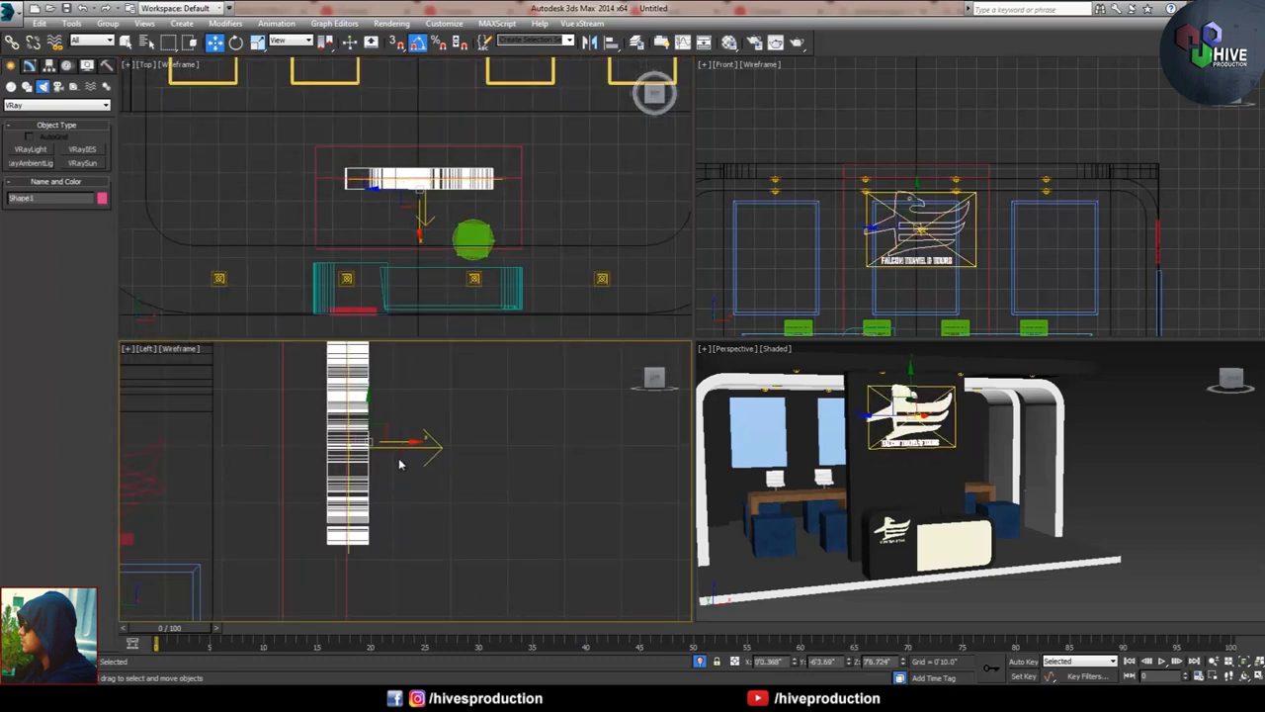
pyautogui.click(399, 447)
# Set the logo light's multiplier to 6.0 with an off-white color, make it invisible, and turn off Affect reflections.
pyautogui.click(31, 65)
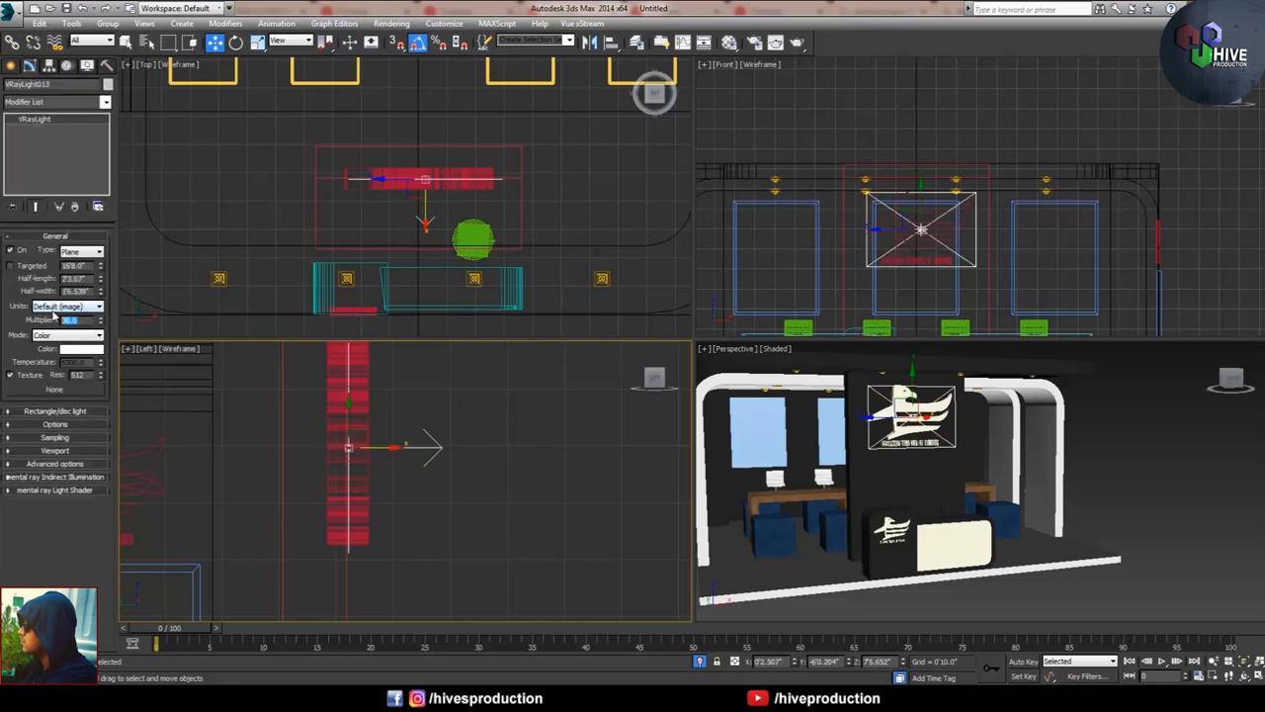
pyautogui.click(39, 427)
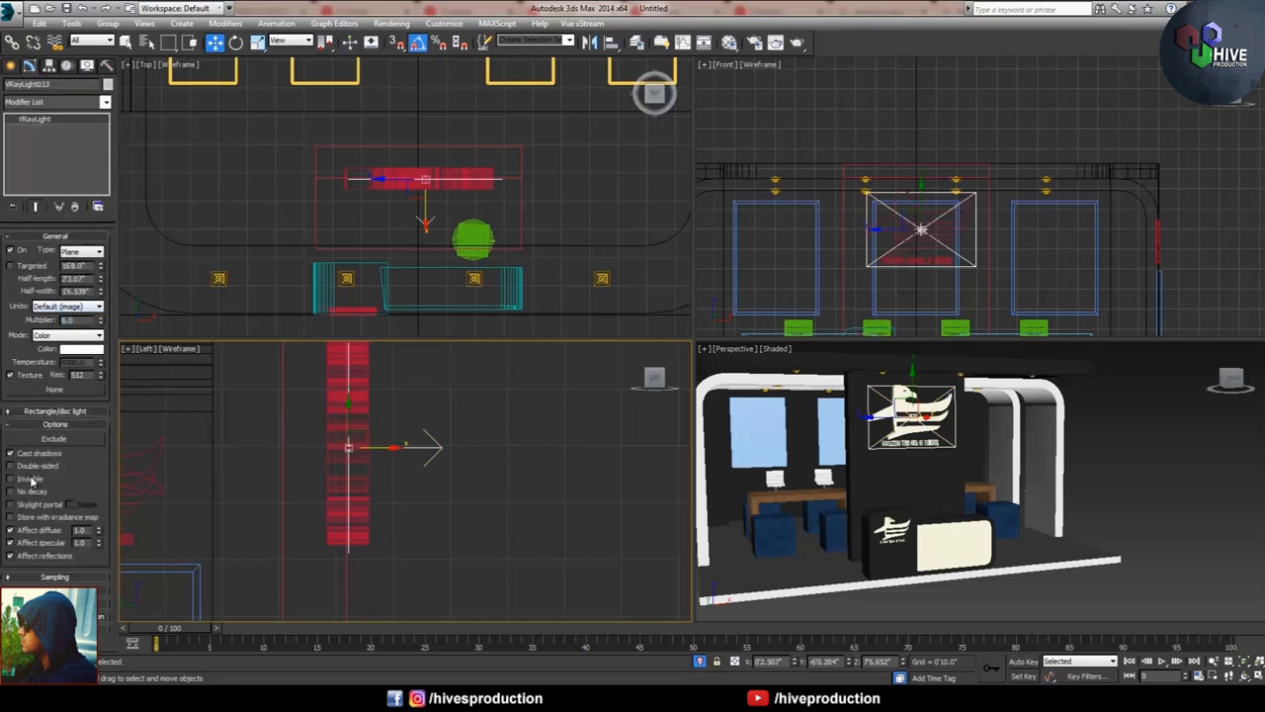
pyautogui.click(79, 351)
pyautogui.click(492, 111)
pyautogui.click(489, 197)
# Try to copy the logo light straight down, shift it forward into the reception counter, and resize it.
pyautogui.scroll(-4, 925, 158)
pyautogui.keyDown('shift'); pyautogui.moveTo(921, 174); pyautogui.dragTo(920, 248); pyautogui.keyUp('shift')
pyautogui.click(634, 406)
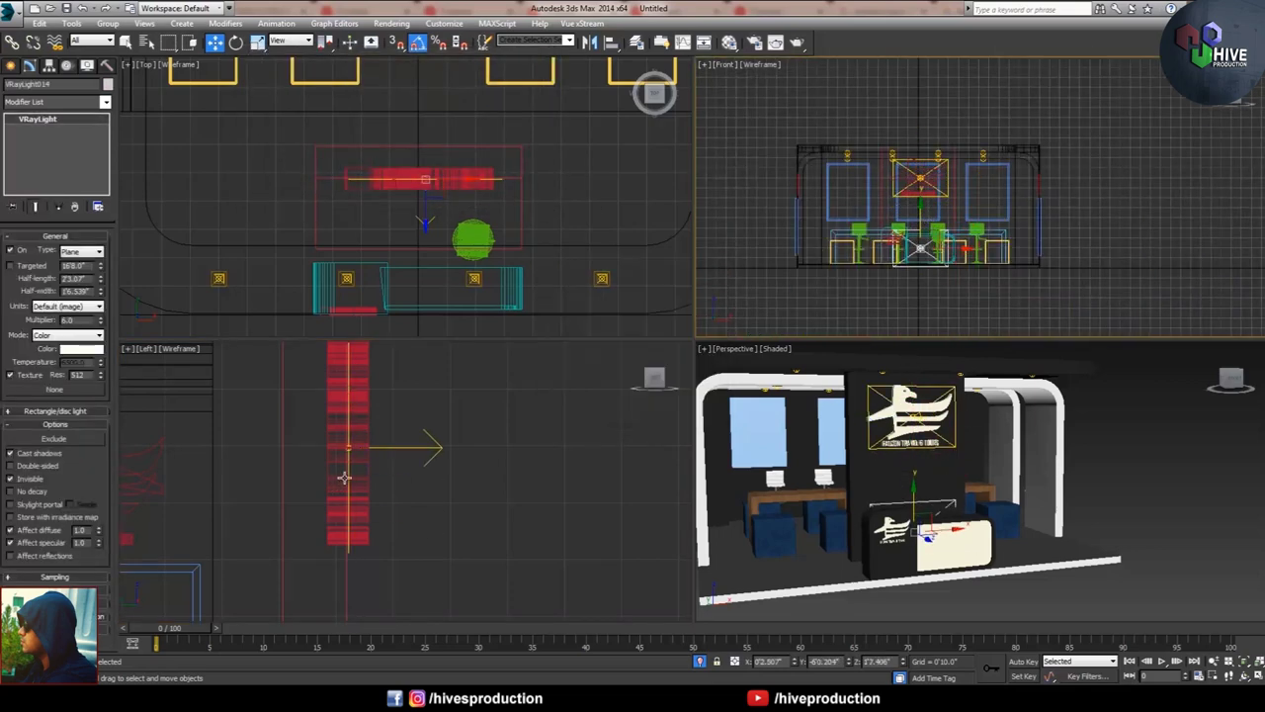
pyautogui.scroll(-3, 389, 453)
pyautogui.moveTo(361, 493); pyautogui.dragTo(439, 494)
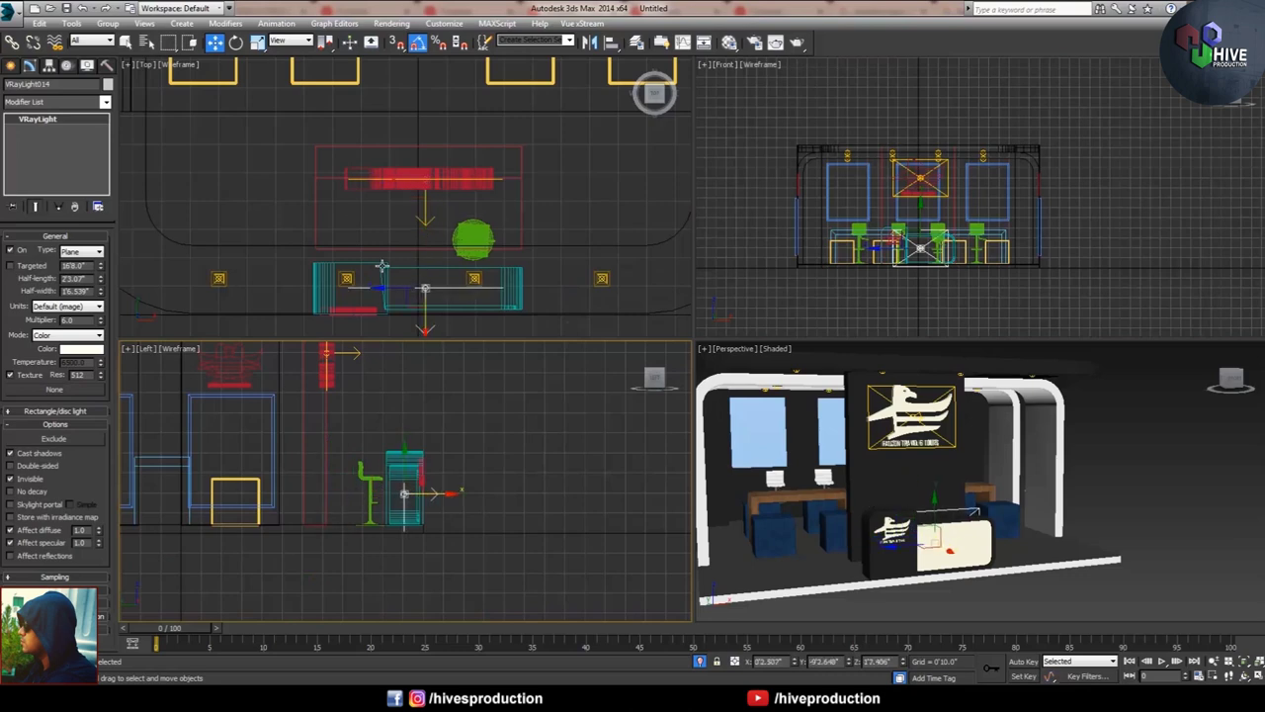
pyautogui.scroll(2, 964, 250)
pyautogui.moveTo(101, 295); pyautogui.dragTo(101, 305)
# Undo the copied counter light and its changes, leaving the original logo light selected.
pyautogui.rightClick(483, 286)
pyautogui.hotkey('ctrl', 'z')
pyautogui.hotkey('ctrl', 'z')
pyautogui.rightClick(860, 266)
pyautogui.hotkey('ctrl', 'z')
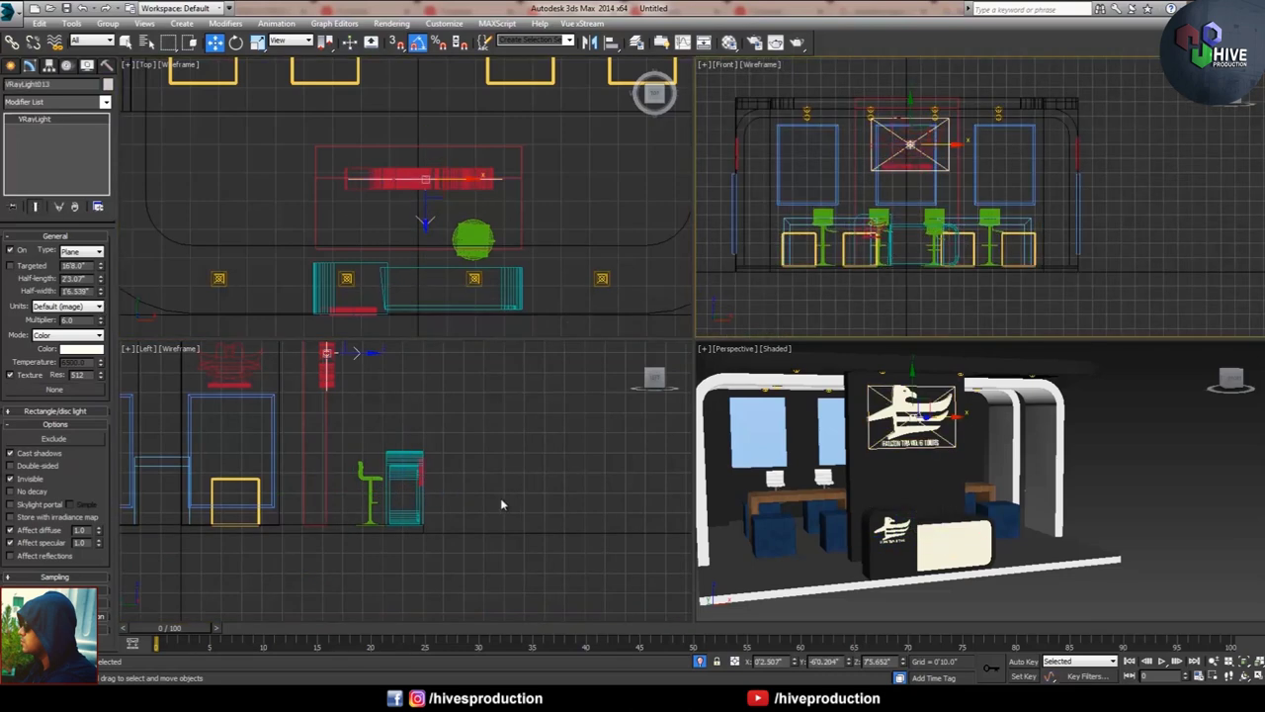
# Copy the logo light into the reception counter in the Left view and align it with the counter's cream panel.
pyautogui.moveTo(289, 402); pyautogui.dragTo(288, 421, button='middle')
pyautogui.moveTo(326, 353)
pyautogui.keyDown('shift'); pyautogui.mouseDown()
pyautogui.moveTo(330, 457)
pyautogui.moveTo(410, 487)
pyautogui.mouseUp(); pyautogui.keyUp('shift')
pyautogui.click(633, 404)
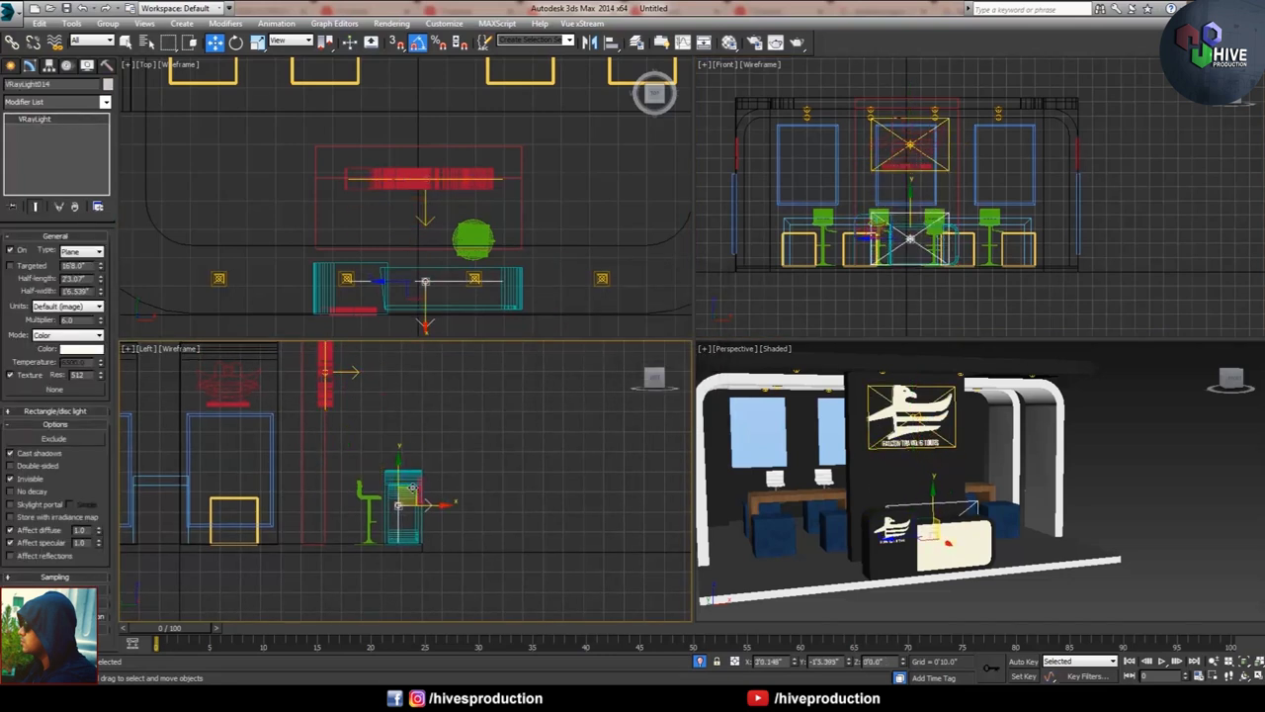
pyautogui.rightClick(950, 264)
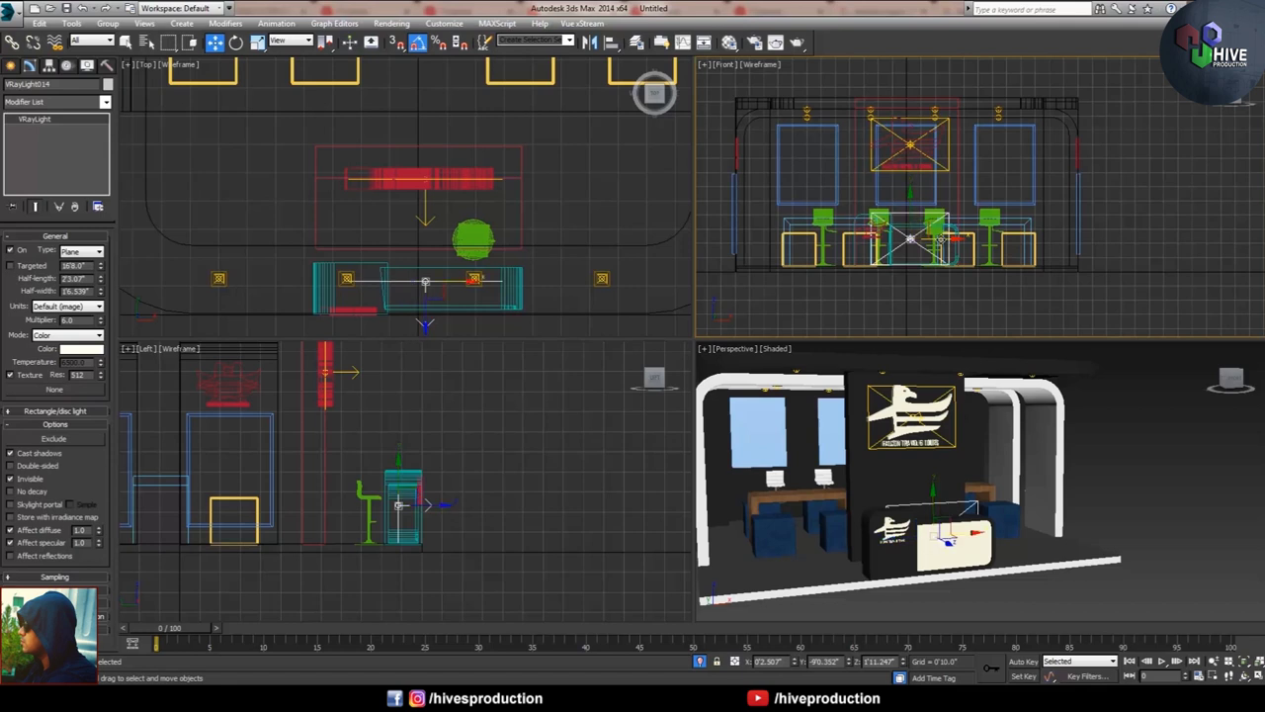
pyautogui.moveTo(943, 239)
pyautogui.mouseDown()
pyautogui.moveTo(957, 238)
pyautogui.moveTo(924, 220)
pyautogui.moveTo(926, 243)
pyautogui.mouseUp()
# Reduce the counter light to about 1'8.4" half-length and 11.5" half-width, and shift it forward behind the cream panel.
pyautogui.moveTo(100, 286); pyautogui.dragTo(101, 291)
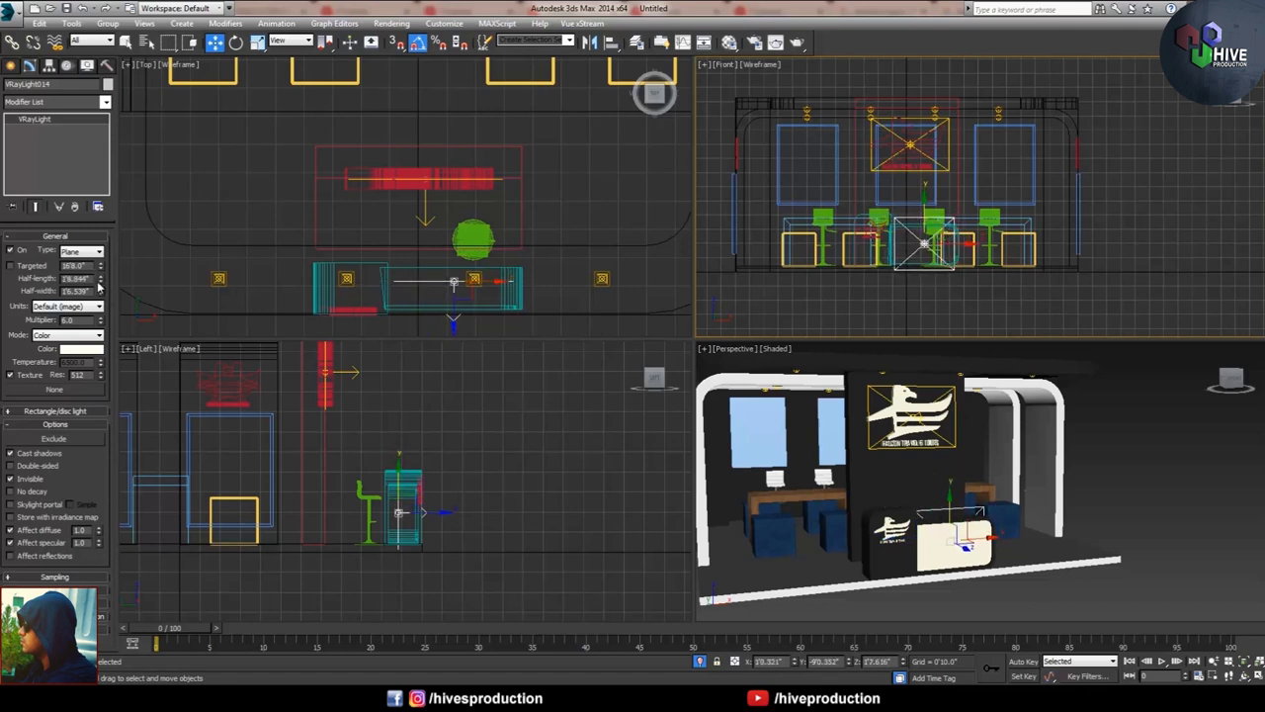
pyautogui.moveTo(100, 290); pyautogui.dragTo(106, 318)
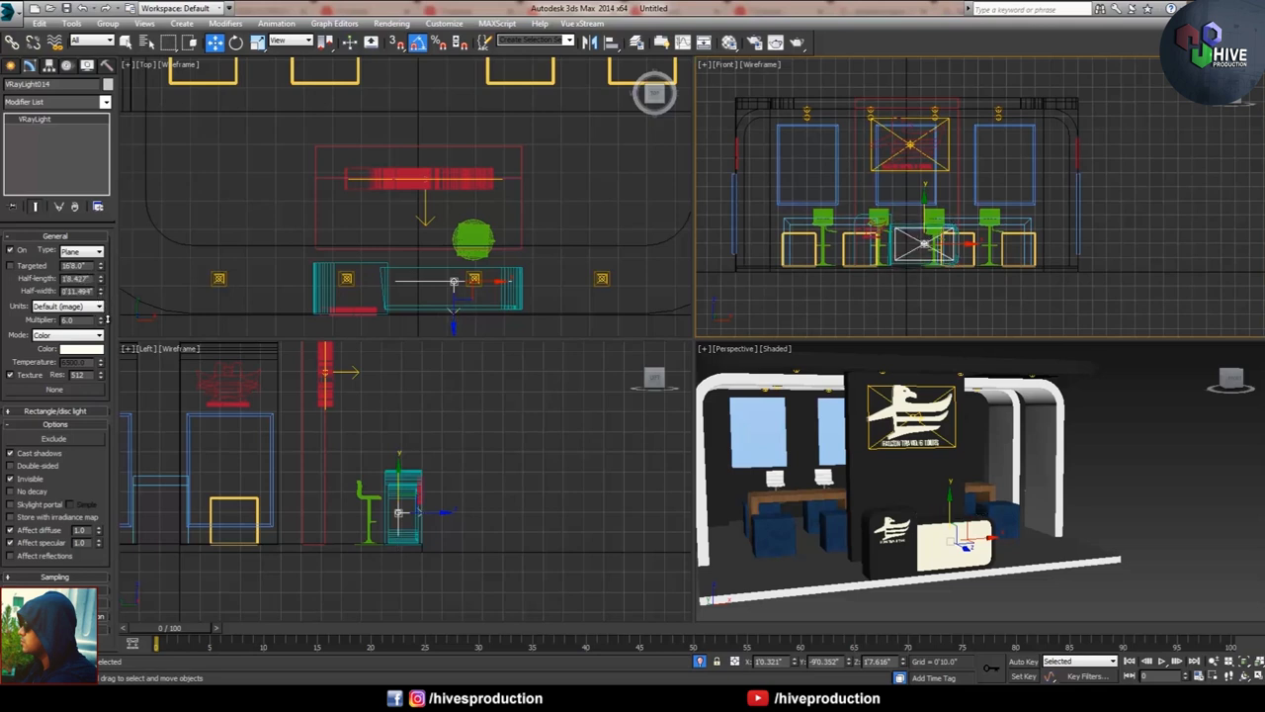
pyautogui.moveTo(400, 512); pyautogui.dragTo(408, 514)
pyautogui.click(1115, 475)
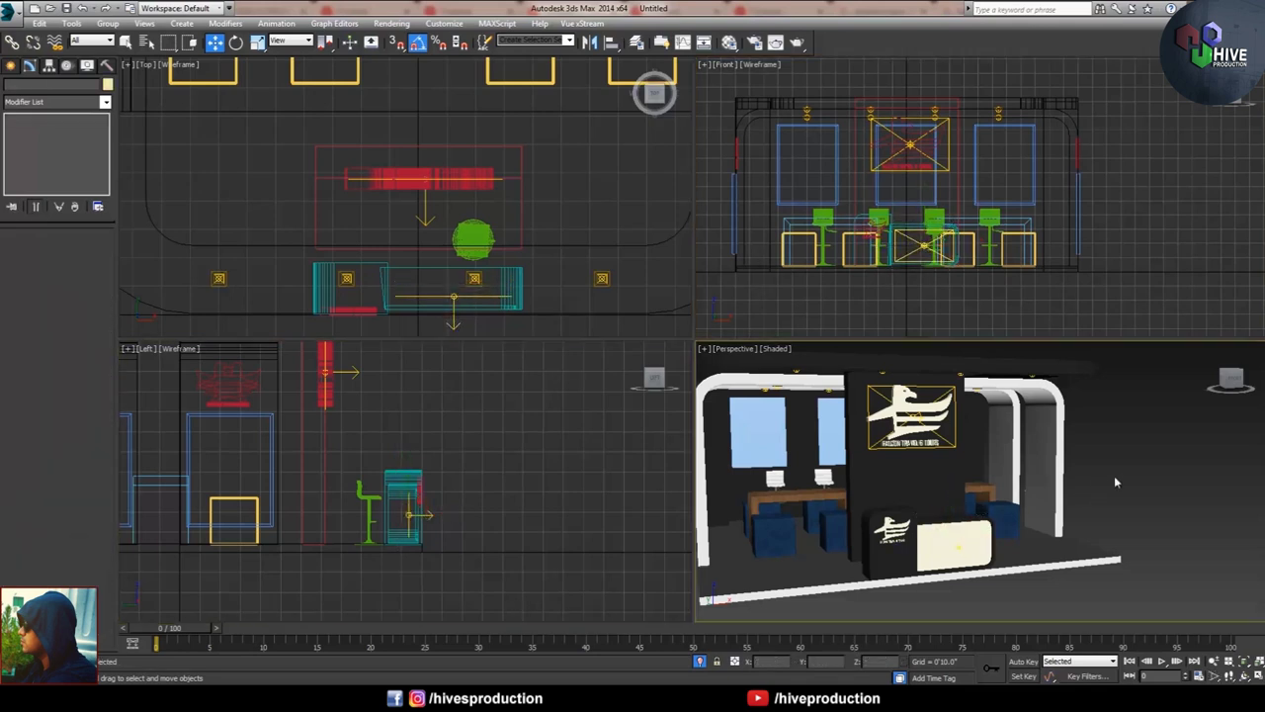
# Select the three blue panels on the back wall and assign the white material to them.
pyautogui.keyDown('alt'); pyautogui.moveTo(1122, 470); pyautogui.dragTo(951, 477, button='middle'); pyautogui.keyUp('alt')
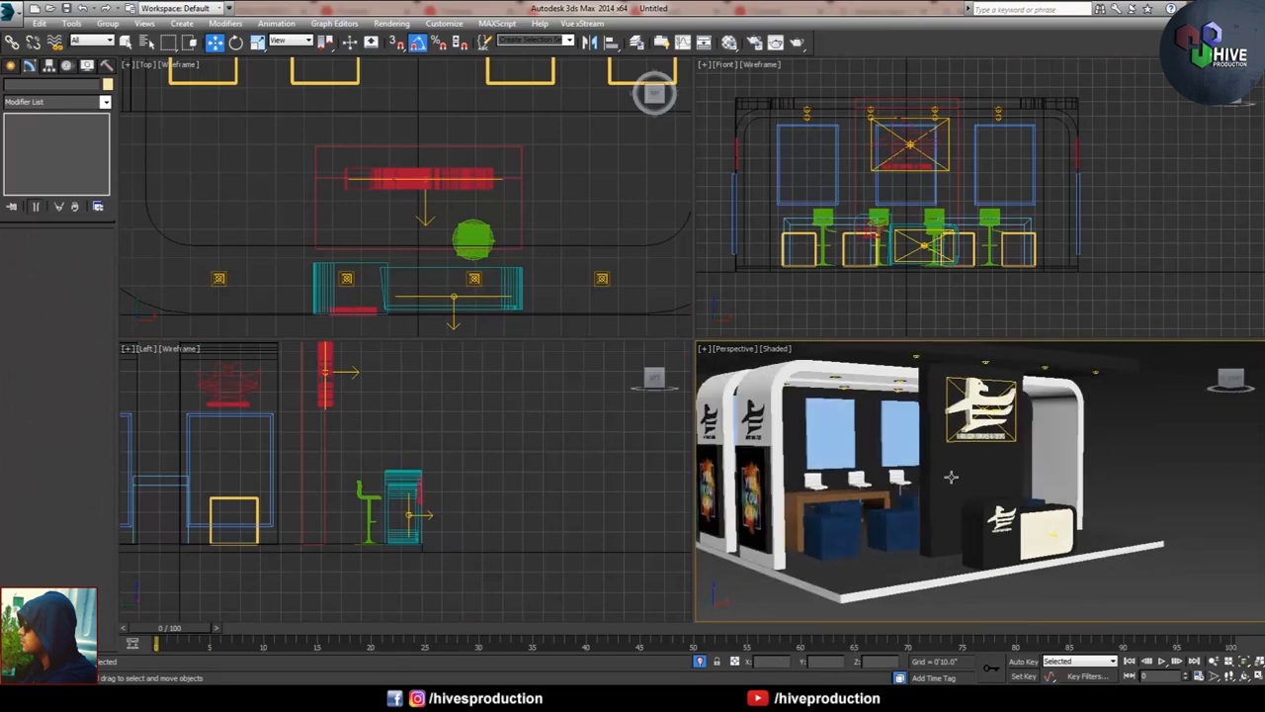
pyautogui.click(829, 435)
pyautogui.keyDown('ctrl'); pyautogui.click(895, 445); pyautogui.keyUp('ctrl')
pyautogui.keyDown('alt'); pyautogui.moveTo(806, 481); pyautogui.dragTo(795, 478, button='middle'); pyautogui.keyUp('alt')
pyautogui.keyDown('ctrl'); pyautogui.click(748, 453); pyautogui.keyUp('ctrl')
pyautogui.press('m')
pyautogui.click(1015, 117)
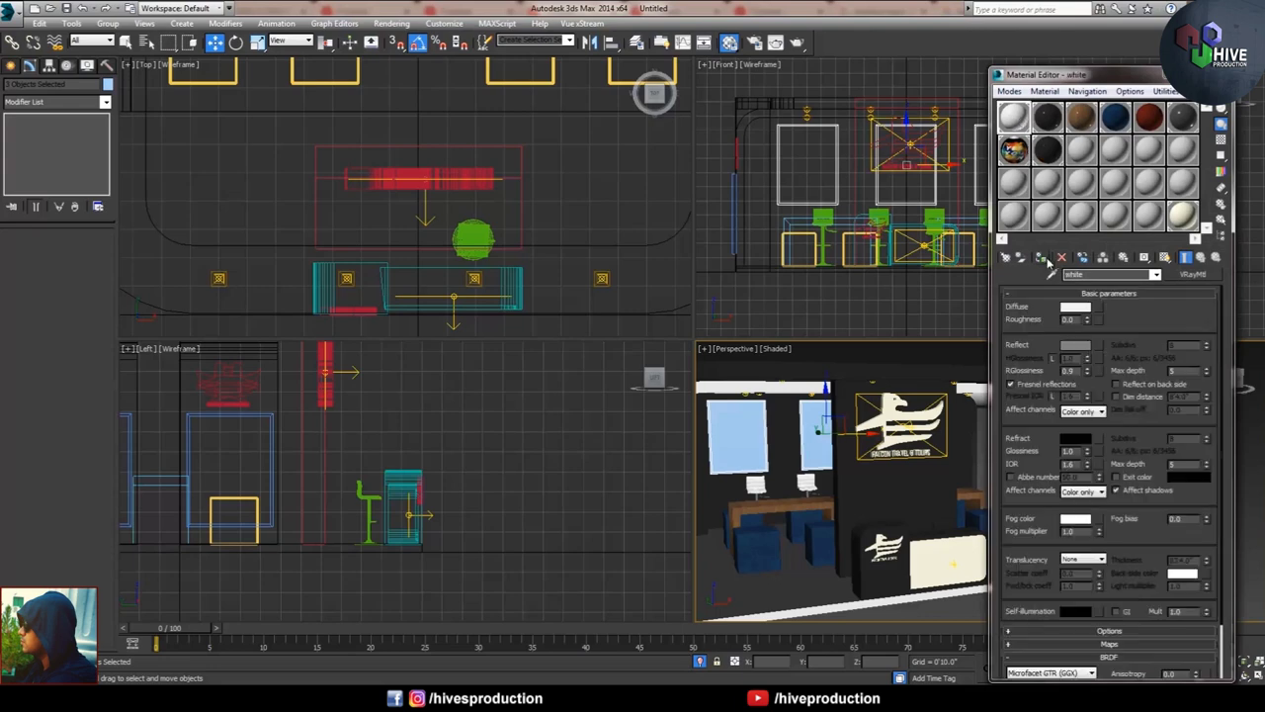
pyautogui.click(1041, 258)
pyautogui.click(1223, 75)
# Switch to the browser and search Google Images for "poster ad".
pyautogui.moveTo(431, 700)
pyautogui.click(351, 608)
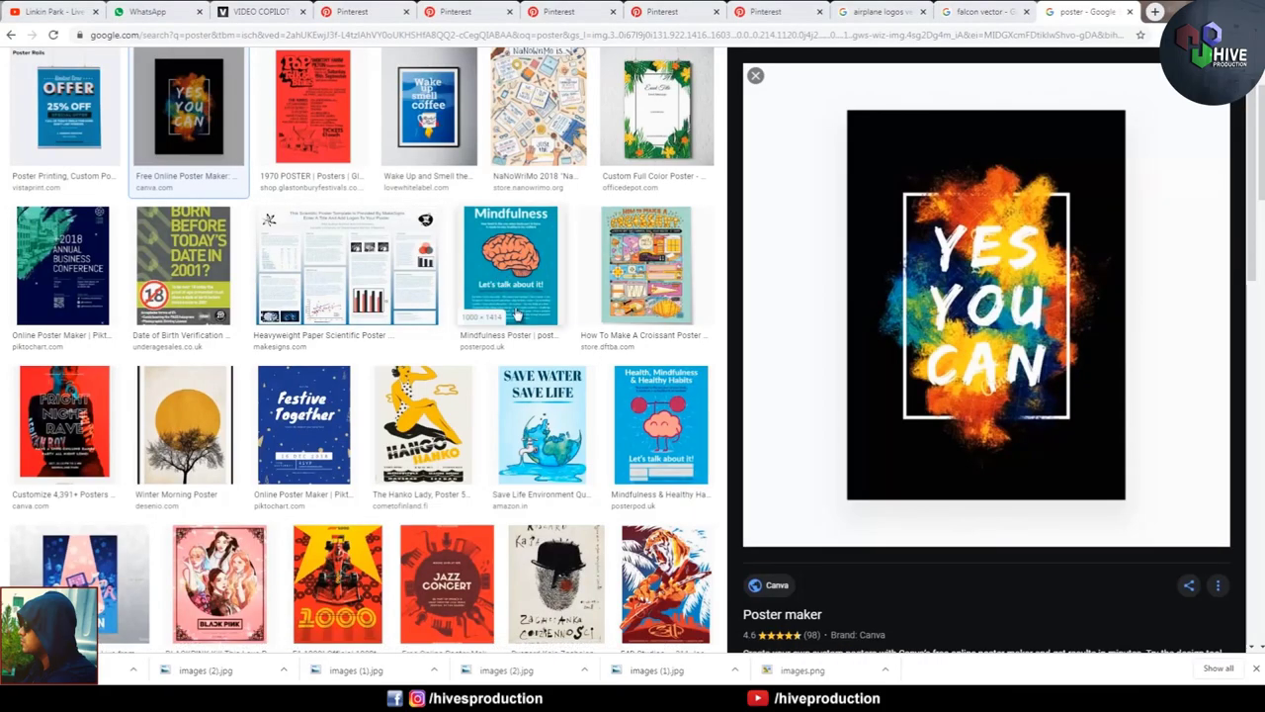
pyautogui.scroll(2, 515, 318)
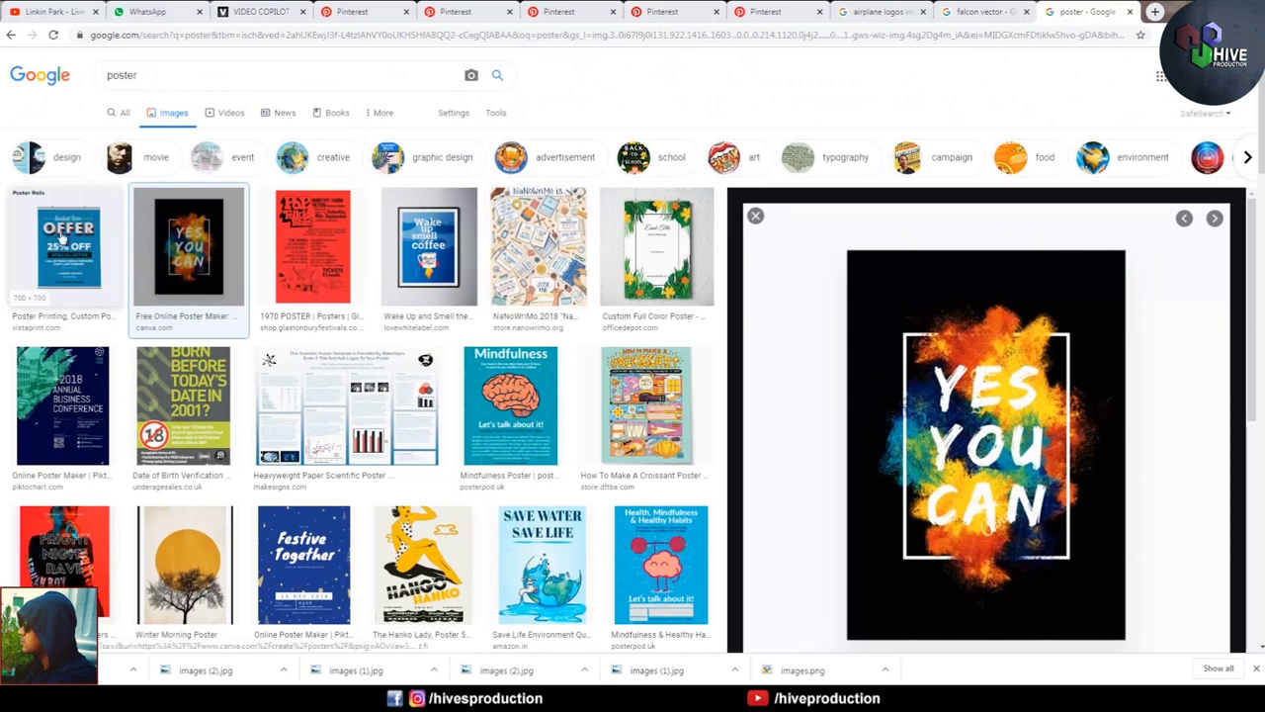
pyautogui.click(157, 79)
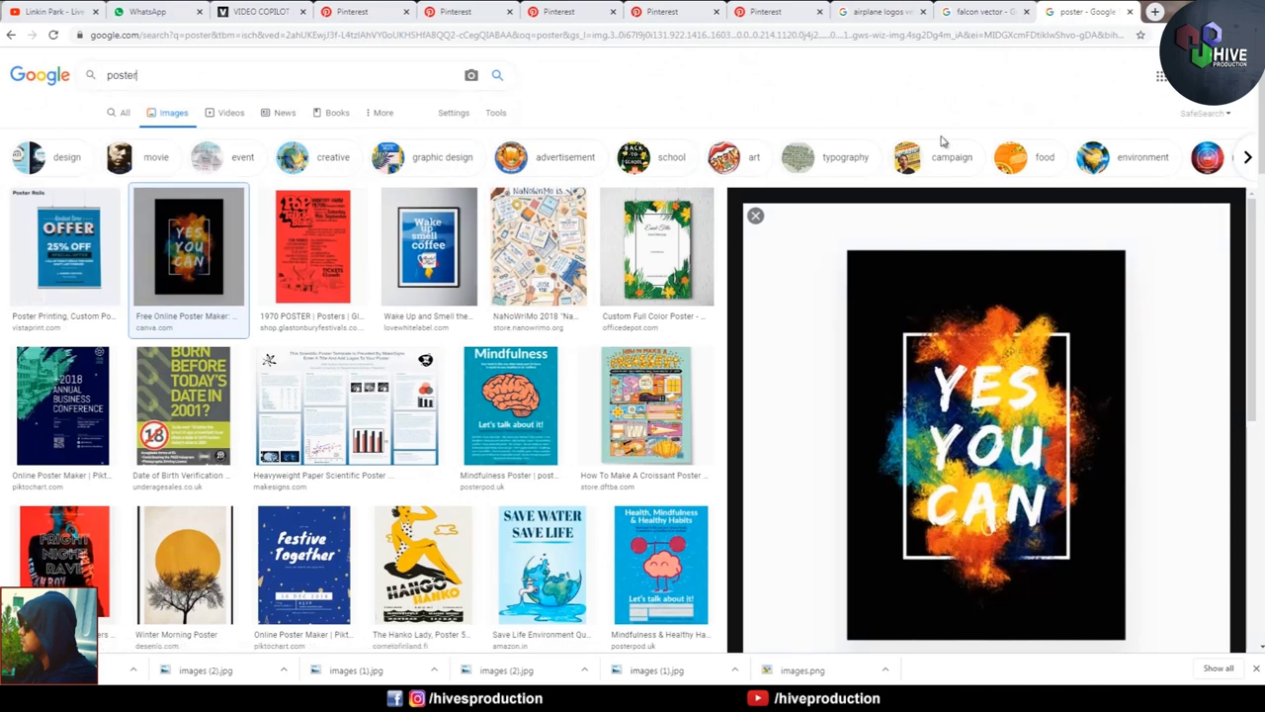
pyautogui.write('ad')
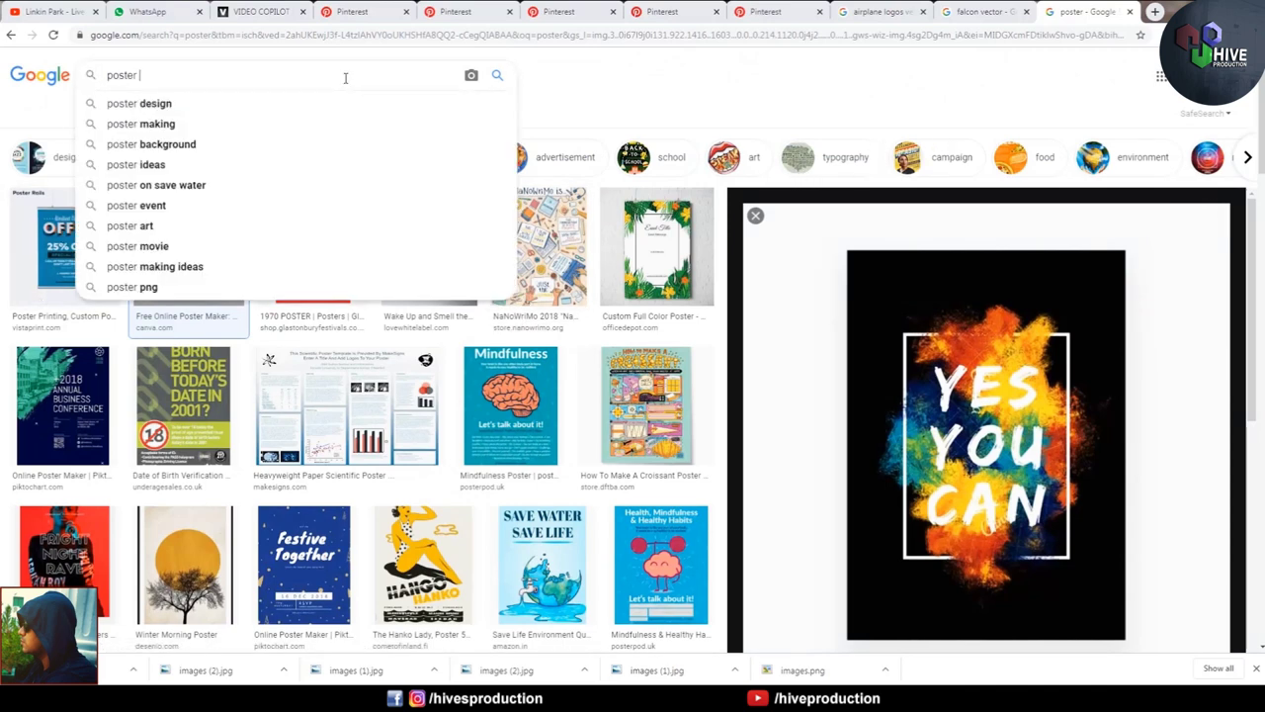
pyautogui.press('Return')
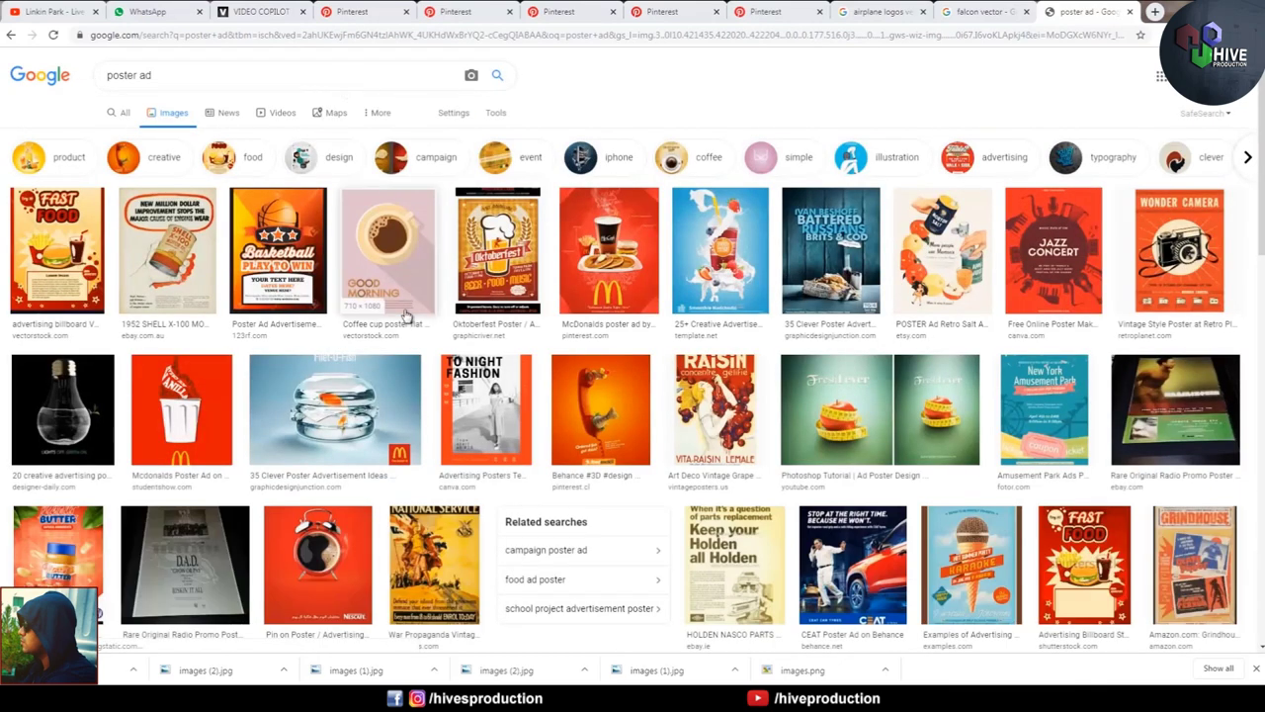
# Save the Good Morning coffee cup poster image to the Desktop as "coffe".
pyautogui.click(410, 269)
pyautogui.rightClick(967, 245)
pyautogui.click(1023, 385)
pyautogui.rightClick(947, 256)
pyautogui.click(985, 368)
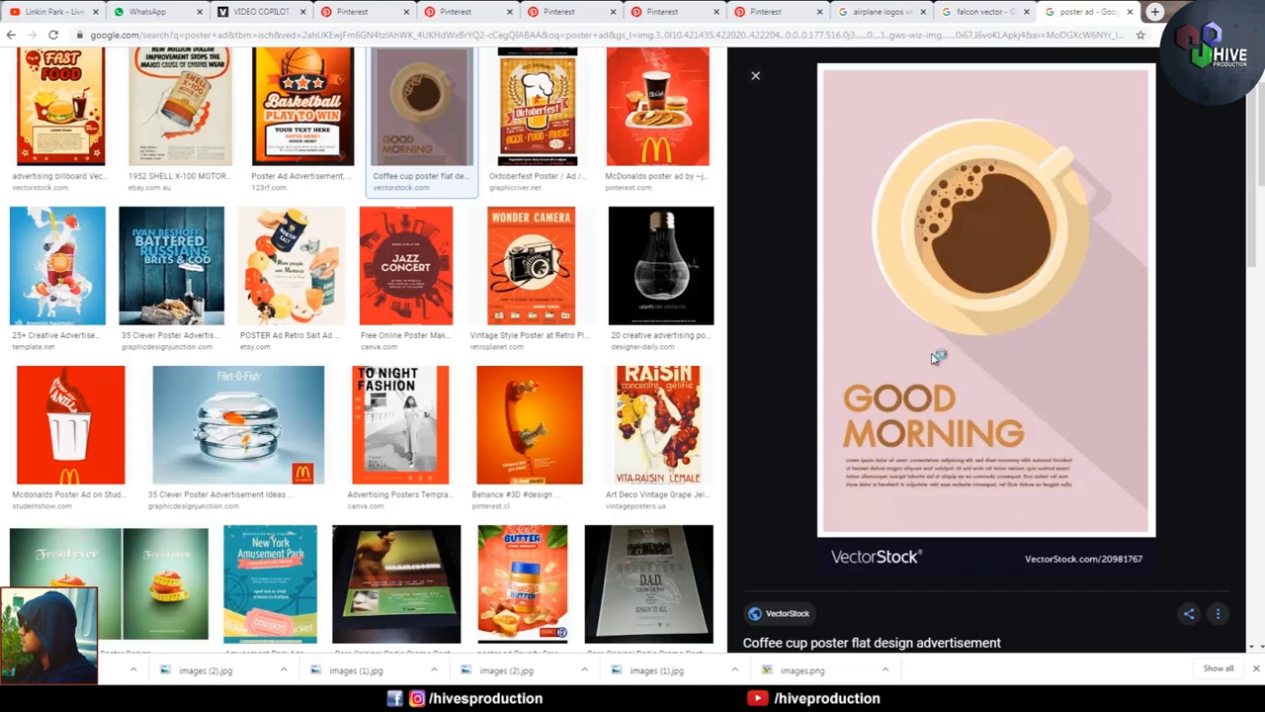
pyautogui.press('Return')
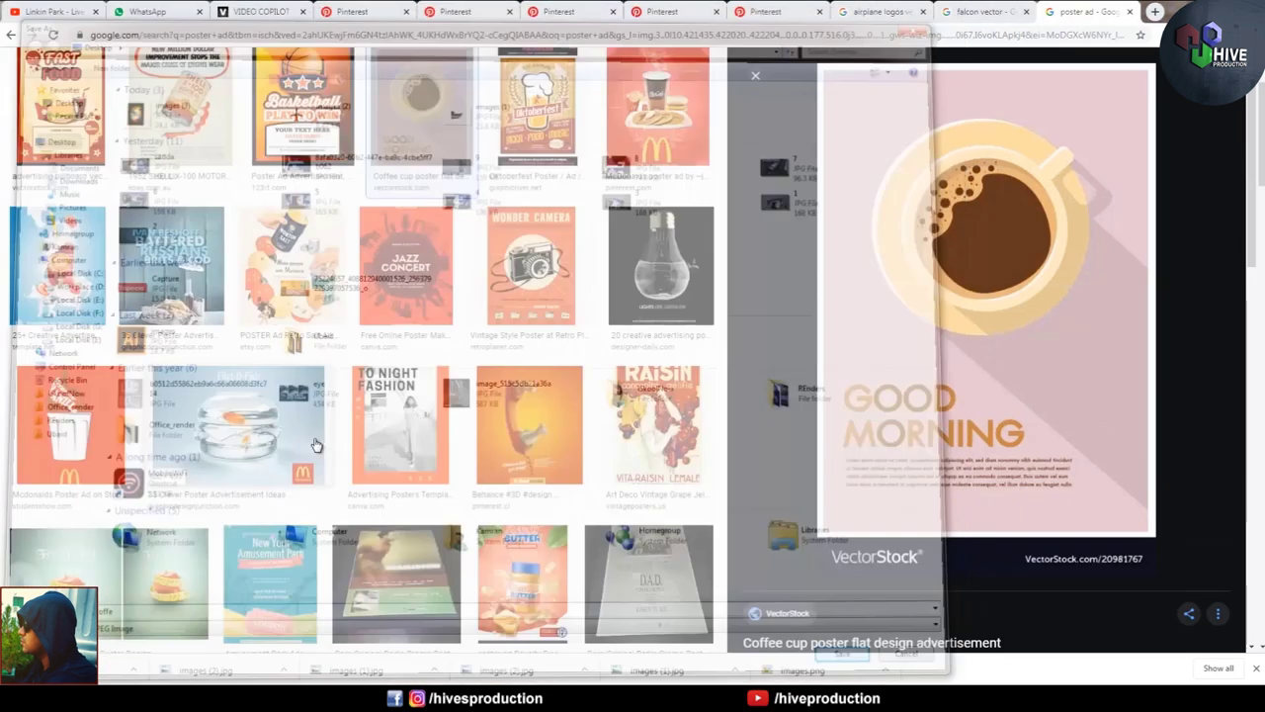
# Save the light bulb "Lights off. Green on." poster image to the Desktop as "bulb".
pyautogui.click(680, 269)
pyautogui.rightClick(1051, 291)
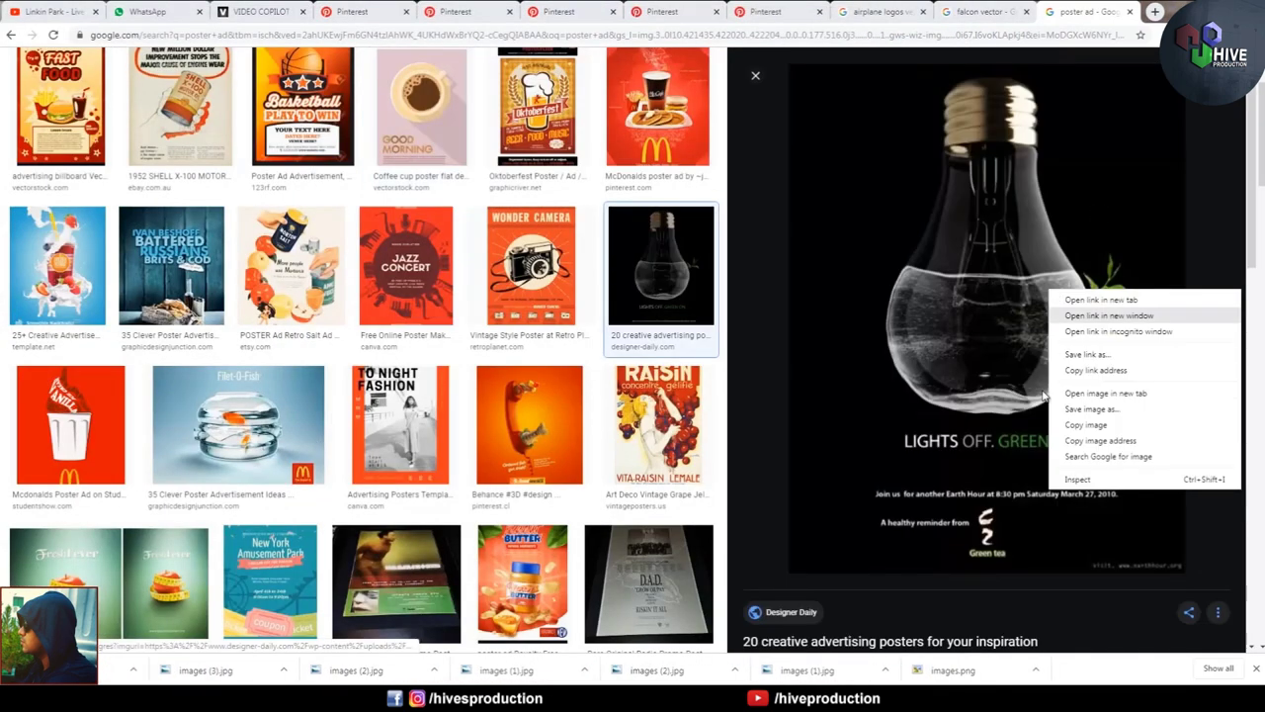
pyautogui.click(1074, 412)
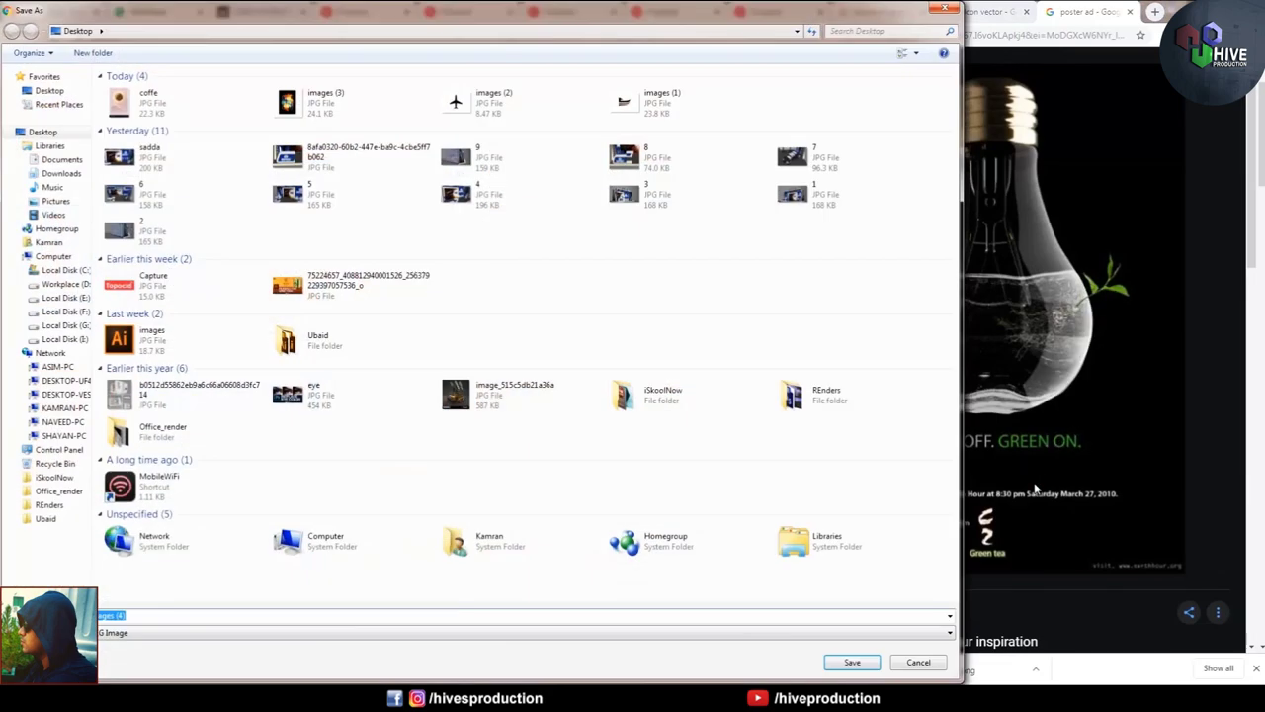
pyautogui.press('Return')
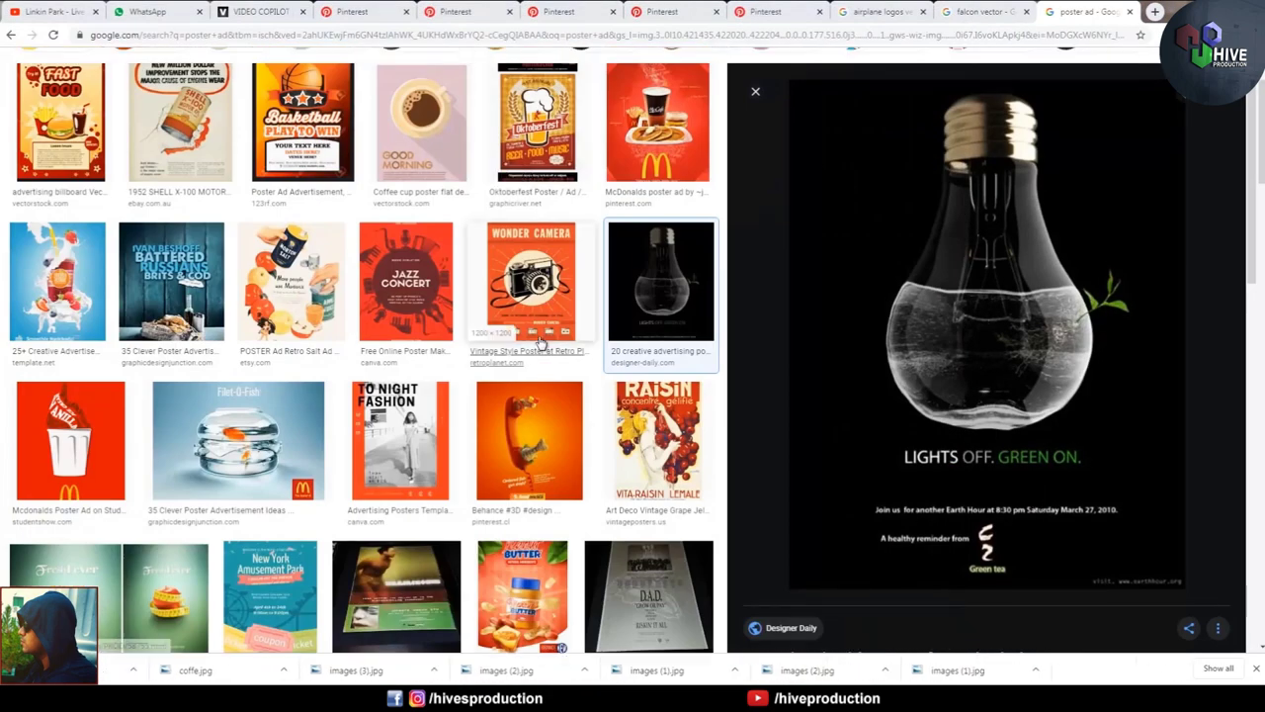
# Save the Basketball Play to Win poster image to the Desktop as "basket ball".
pyautogui.scroll(1, 541, 341)
pyautogui.click(303, 247)
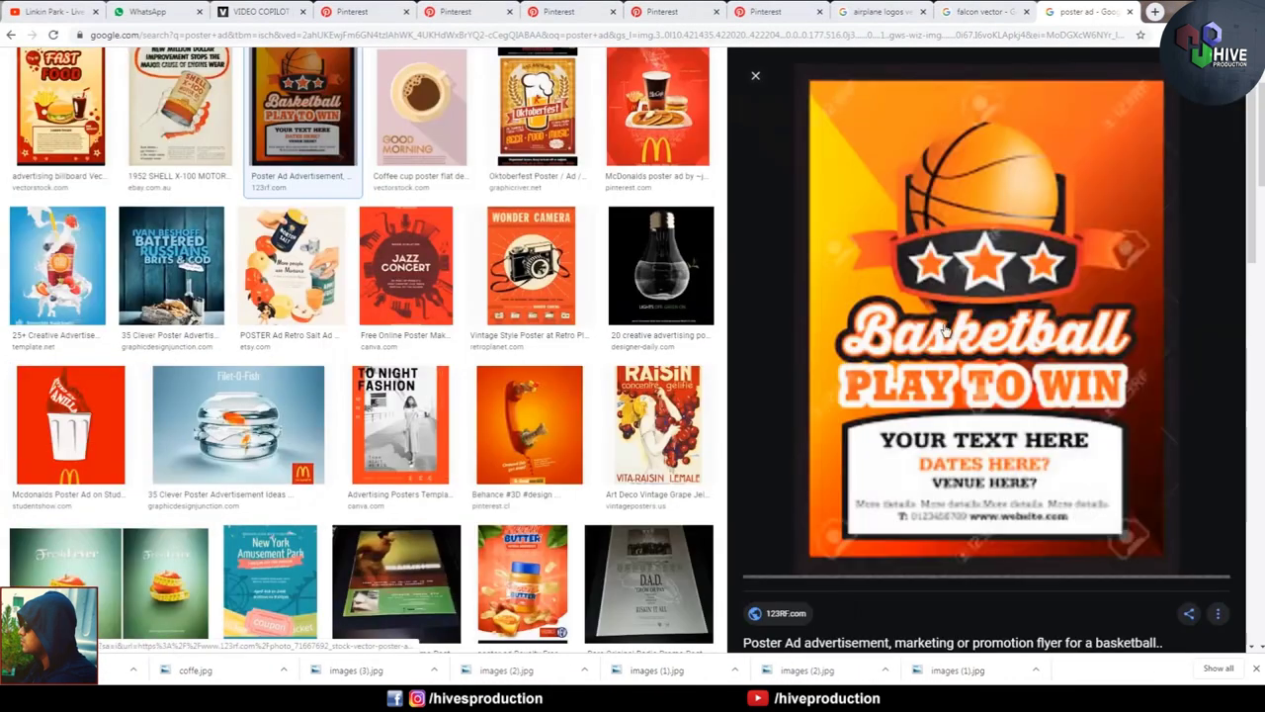
pyautogui.rightClick(930, 268)
pyautogui.click(979, 368)
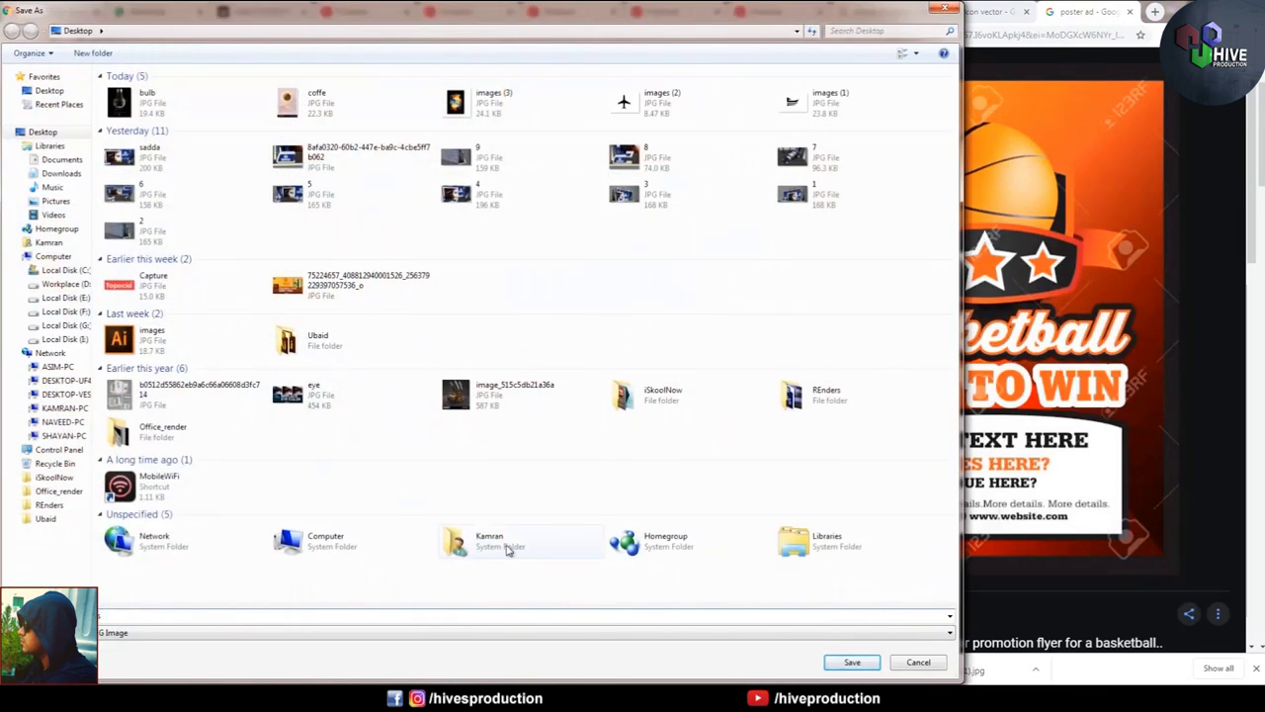
pyautogui.write('basket ball')
pyautogui.press('Return')
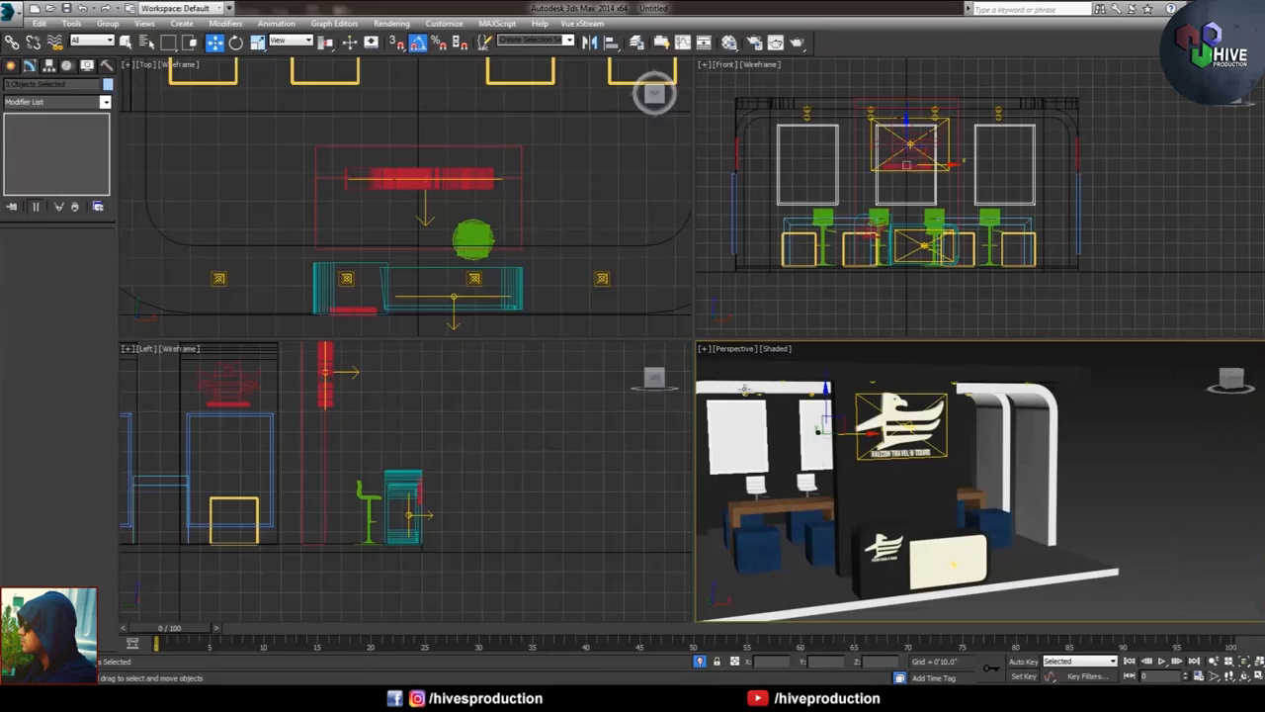
# Back in 3ds Max, isolate the three white wall panels and show them in a maximized Perspective view.
pyautogui.keyDown('alt'); pyautogui.moveTo(745, 390); pyautogui.dragTo(791, 395, button='middle'); pyautogui.keyUp('alt')
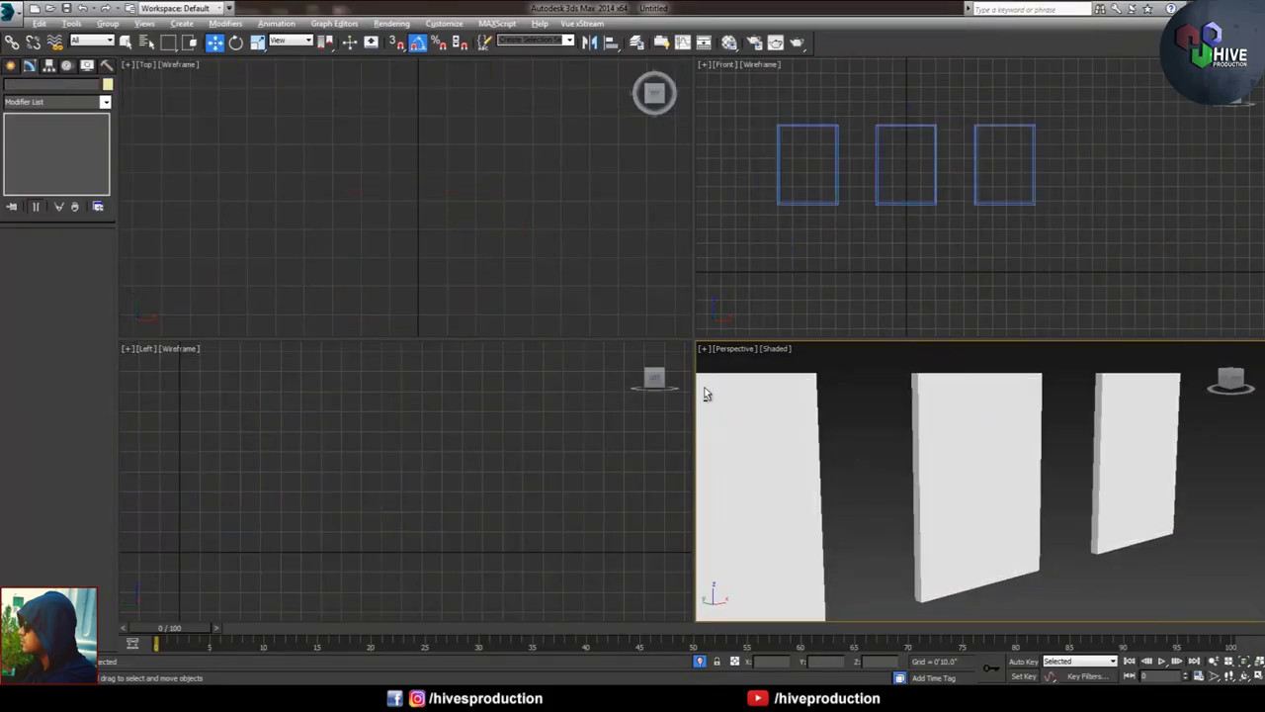
pyautogui.hotkey('alt', 'w')
pyautogui.scroll(-3, 801, 299)
# Assign a new VRayMtl with basket ball.jpg as its diffuse bitmap to the front polygon of the rightmost panel.
pyautogui.click(801, 299)
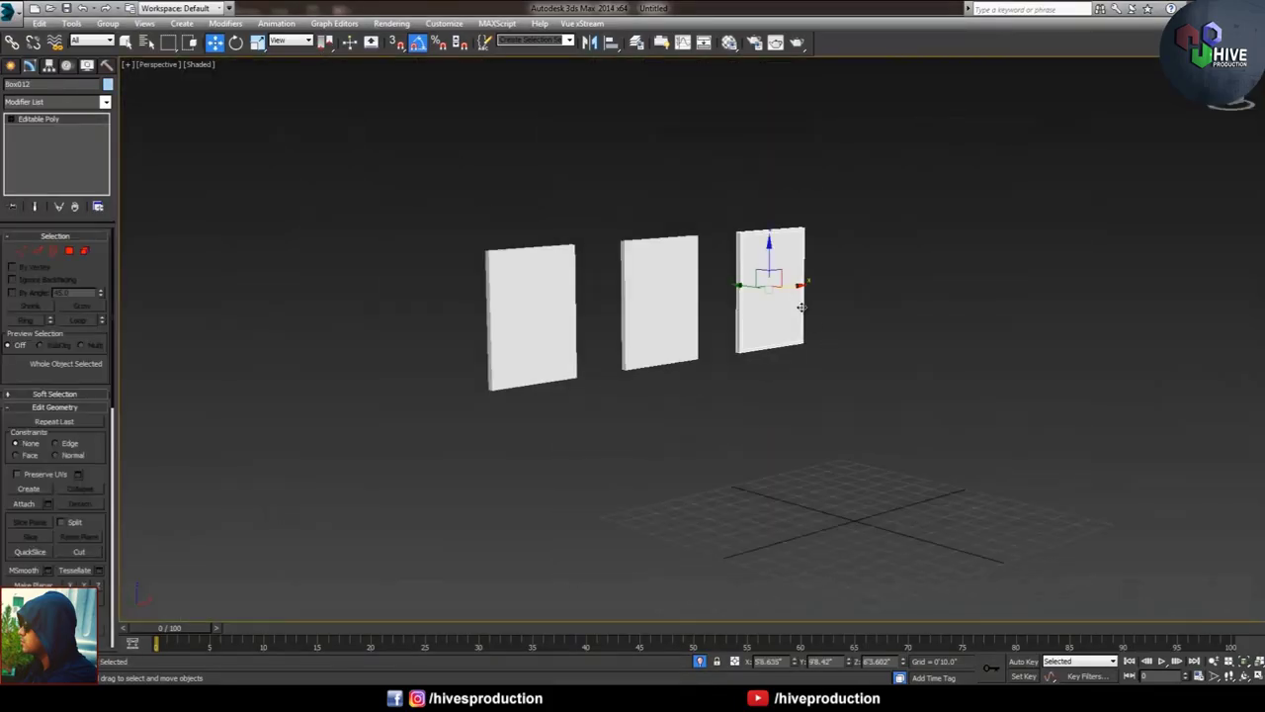
pyautogui.click(68, 252)
pyautogui.click(751, 297)
pyautogui.press('m')
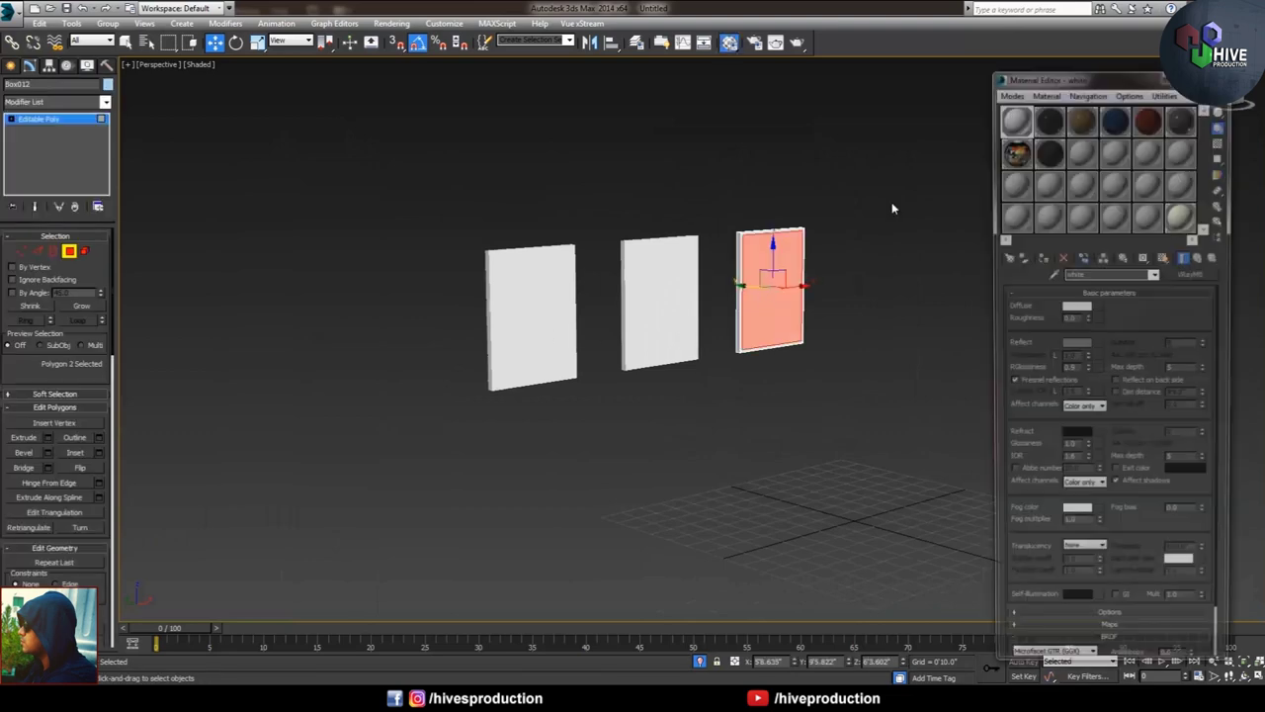
pyautogui.click(1006, 257)
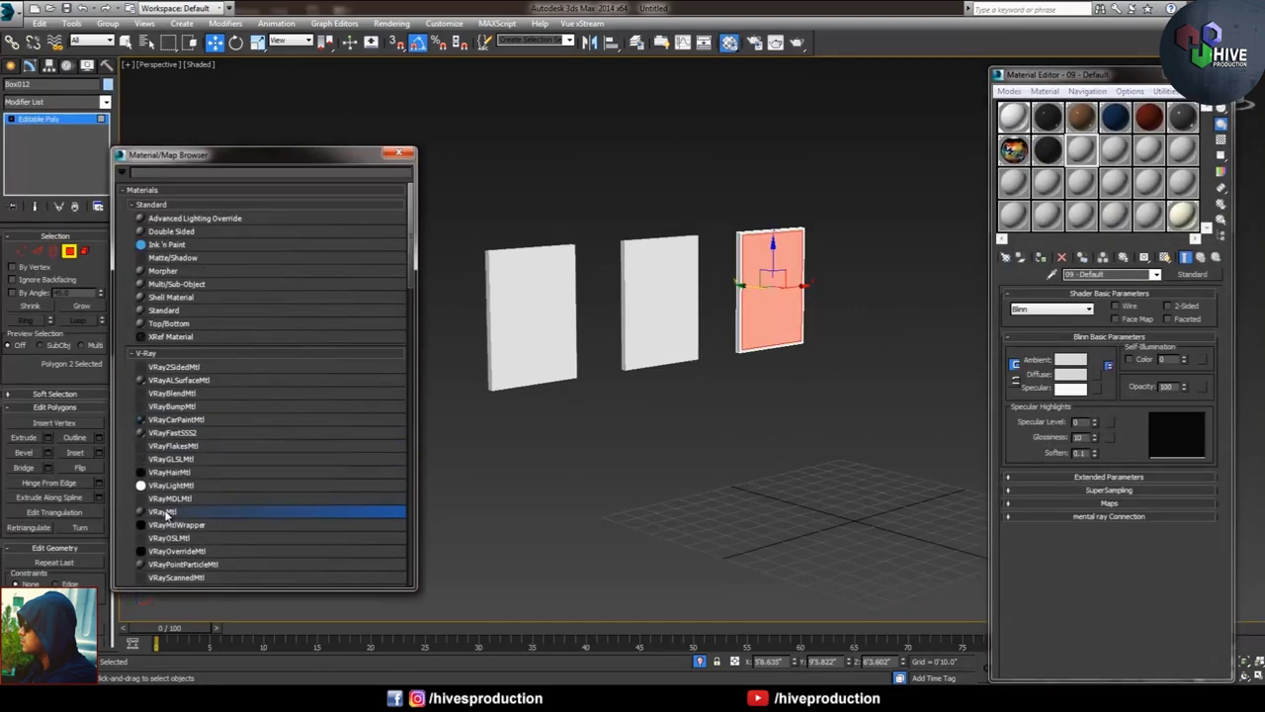
pyautogui.doubleClick(163, 511)
pyautogui.click(1098, 310)
pyautogui.doubleClick(276, 234)
pyautogui.doubleClick(262, 87)
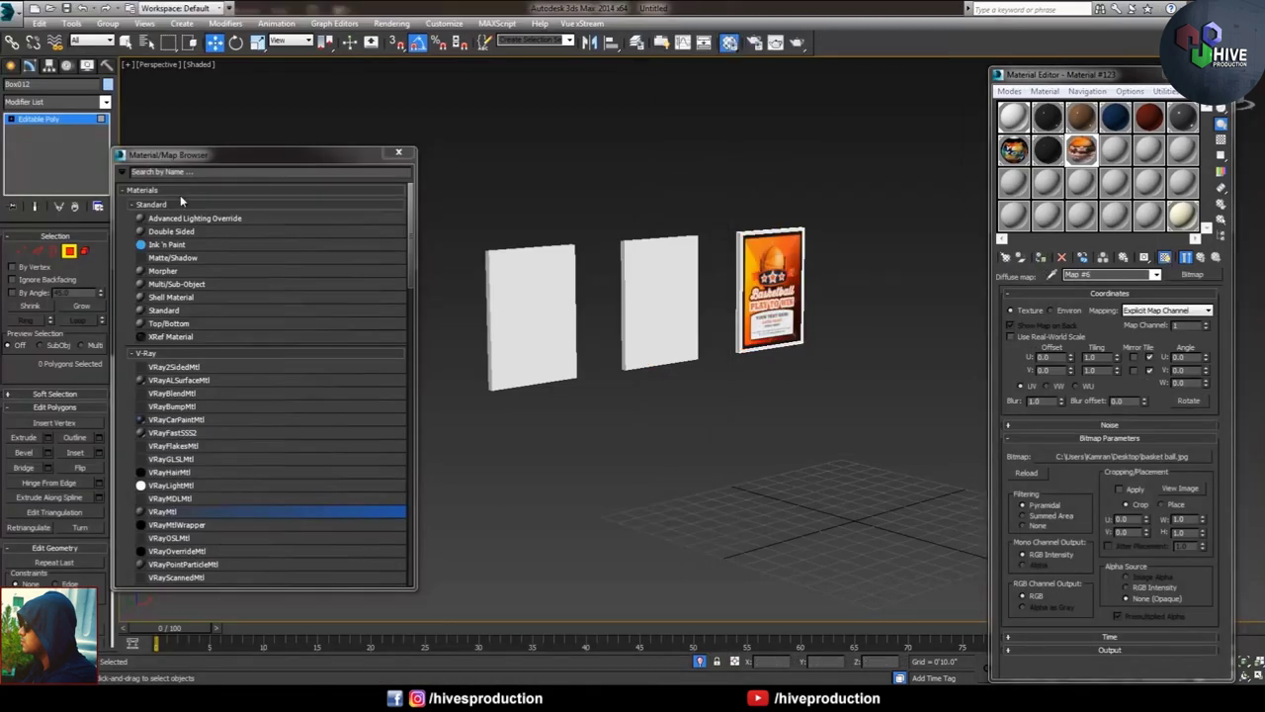
pyautogui.click(71, 251)
# Copy the basketball material as "bulb", change its diffuse bitmap to bulb.jpg, and assign it to the middle panel's front polygon.
pyautogui.click(652, 297)
pyautogui.click(69, 251)
pyautogui.click(656, 299)
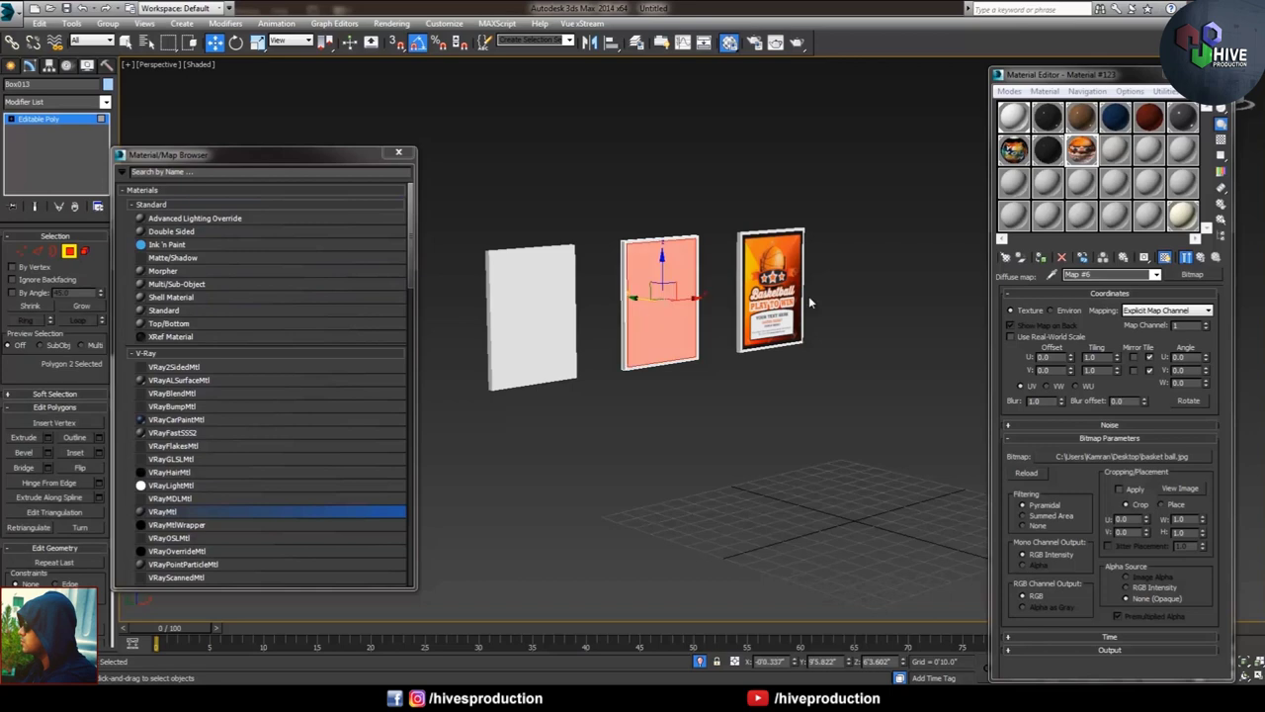
pyautogui.moveTo(1083, 151); pyautogui.dragTo(1116, 151)
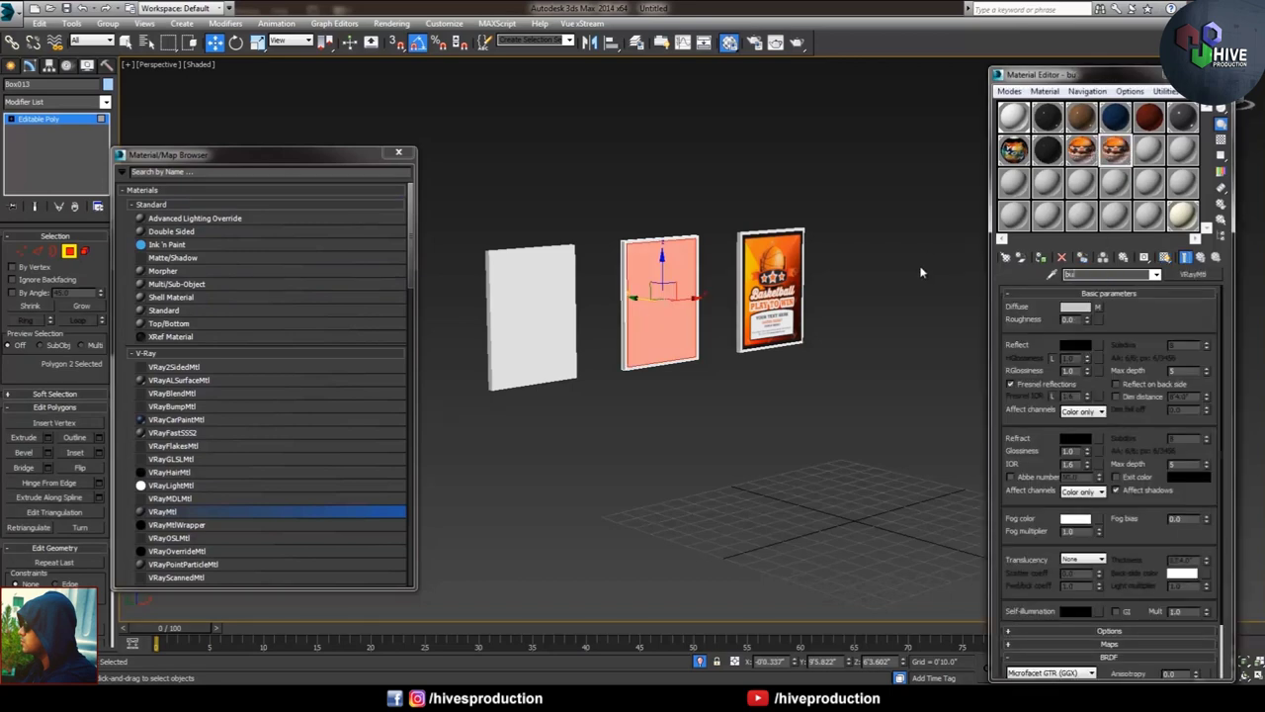
pyautogui.click(1099, 309)
pyautogui.click(1123, 460)
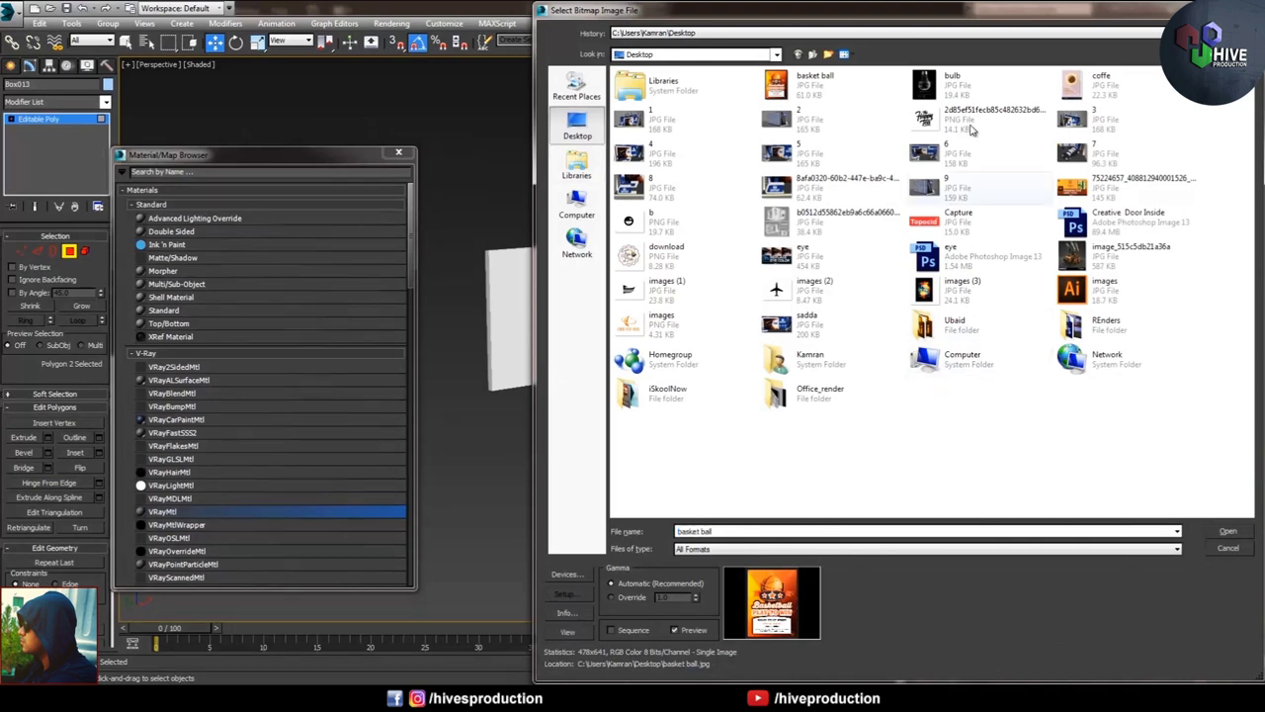
pyautogui.doubleClick(944, 95)
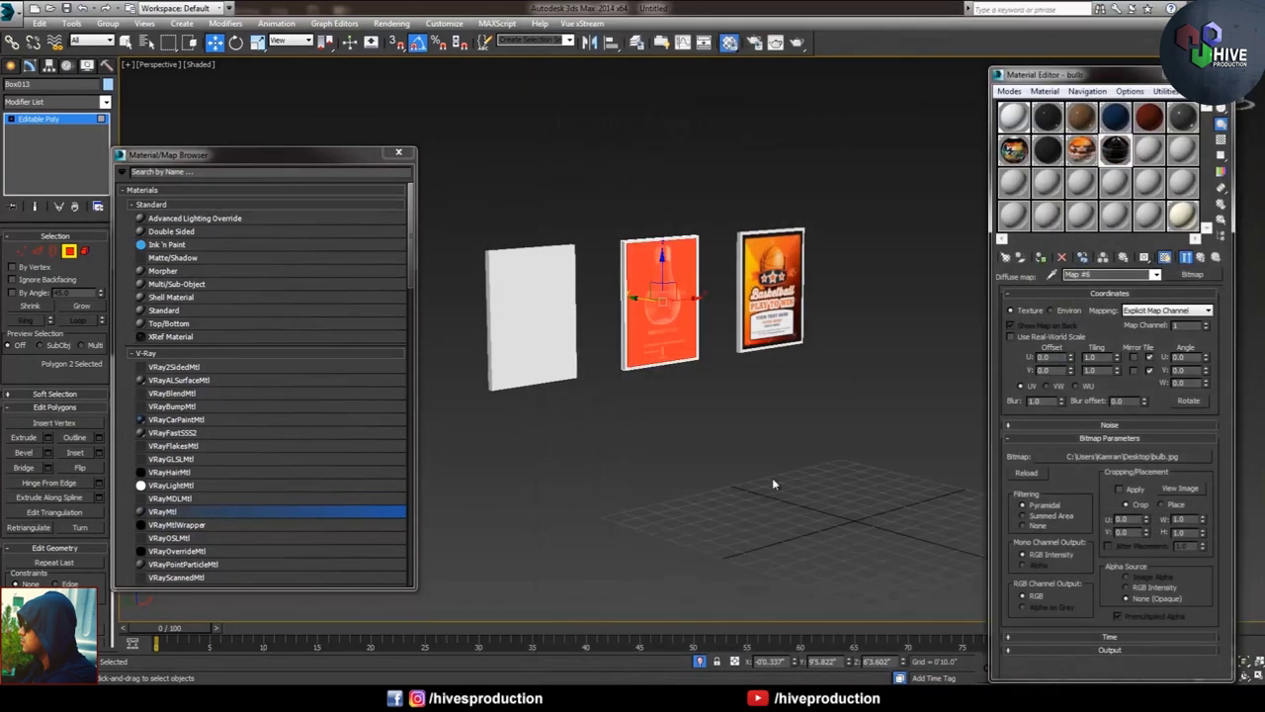
pyautogui.click(719, 431)
pyautogui.click(86, 252)
pyautogui.click(87, 252)
# Copy the bulb material as "coffe", change its diffuse bitmap to coffe.jpg, and assign it to the leftmost panel's front polygon.
pyautogui.press('4')
pyautogui.click(552, 353)
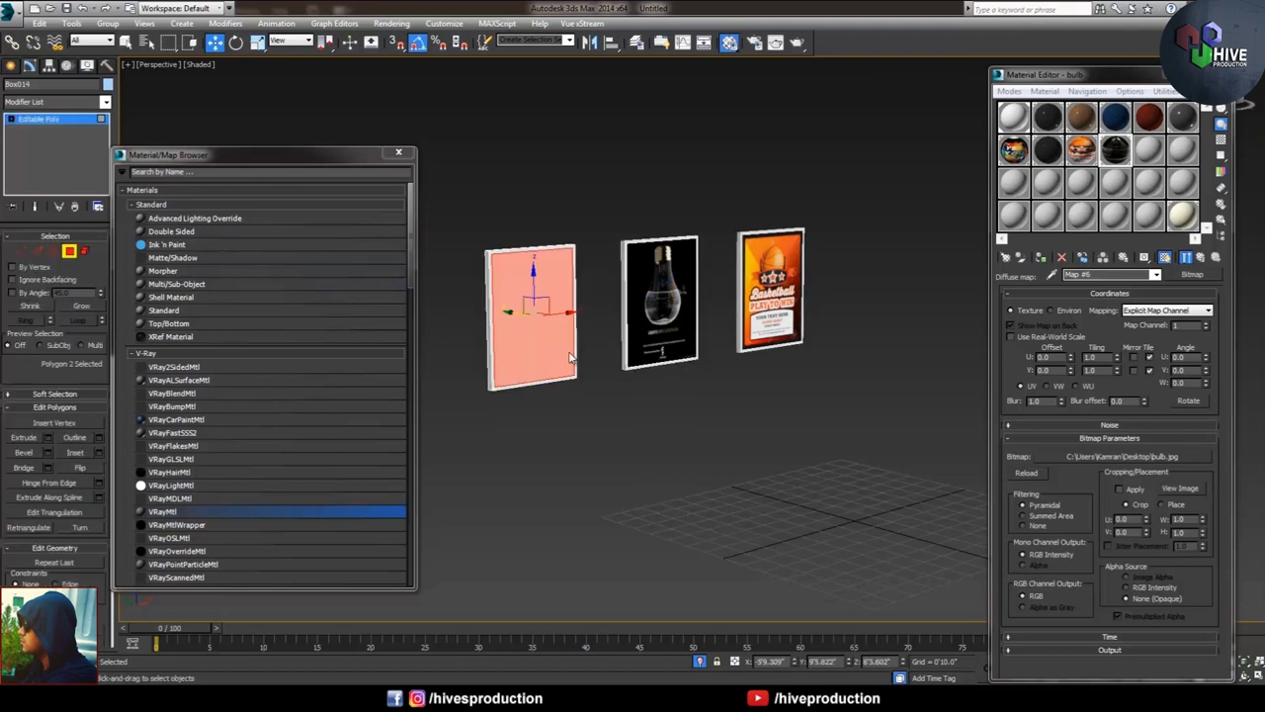
pyautogui.click(1113, 157)
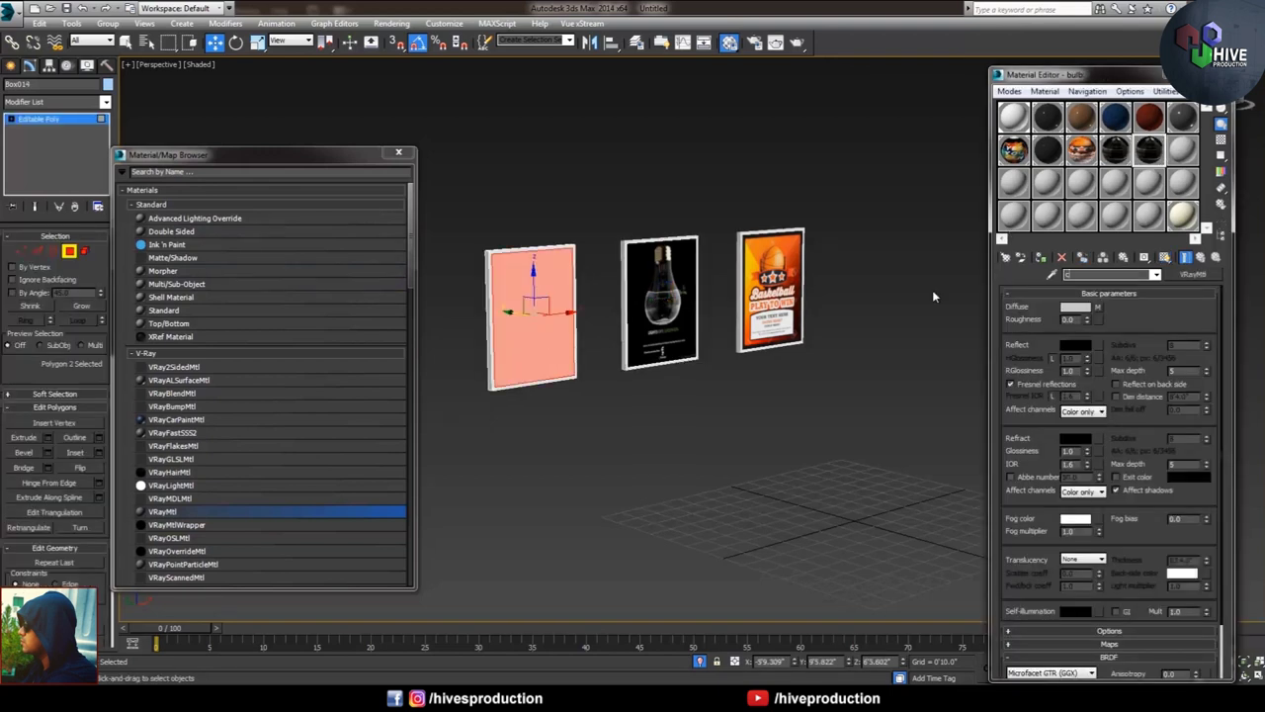
pyautogui.click(1097, 306)
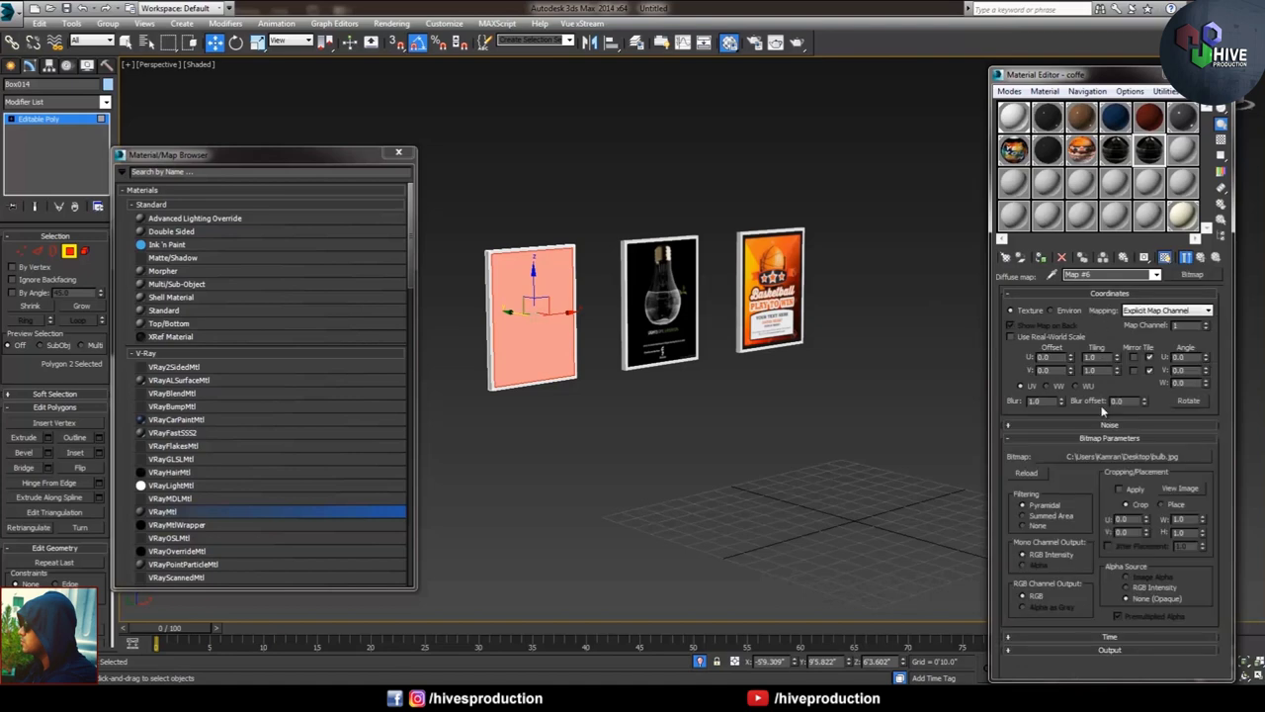
pyautogui.click(1123, 456)
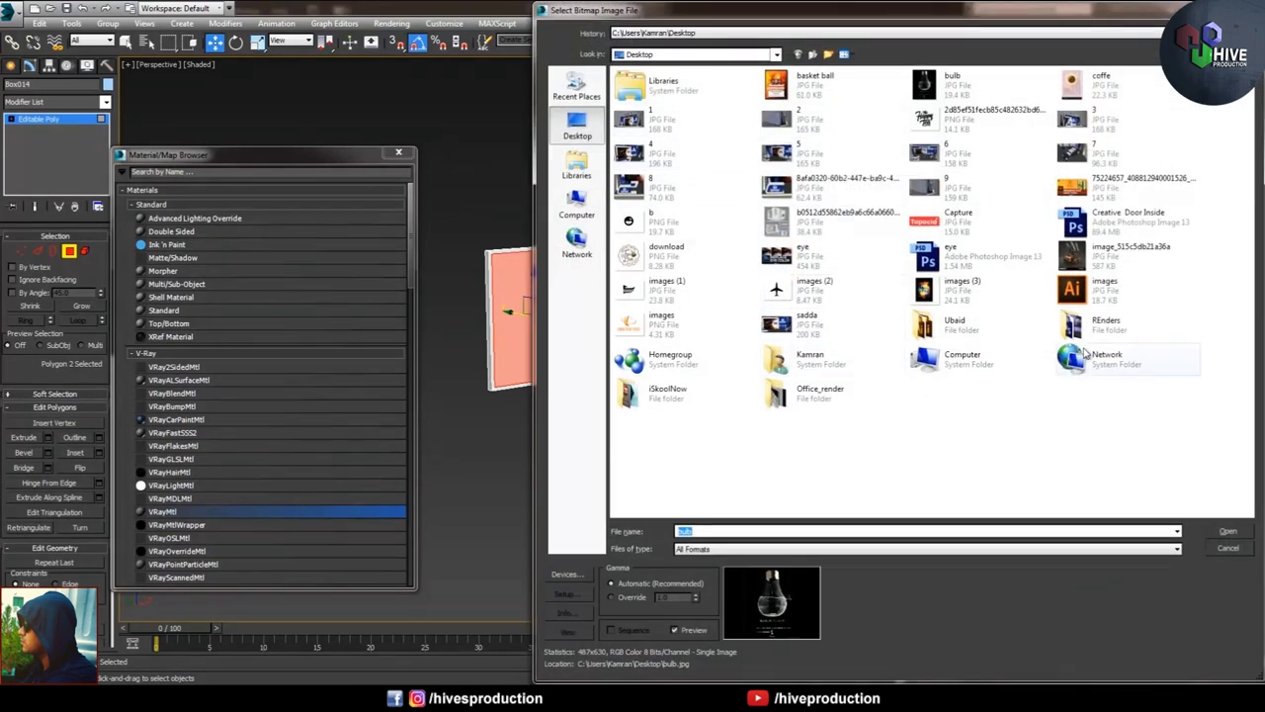
pyautogui.doubleClick(1078, 87)
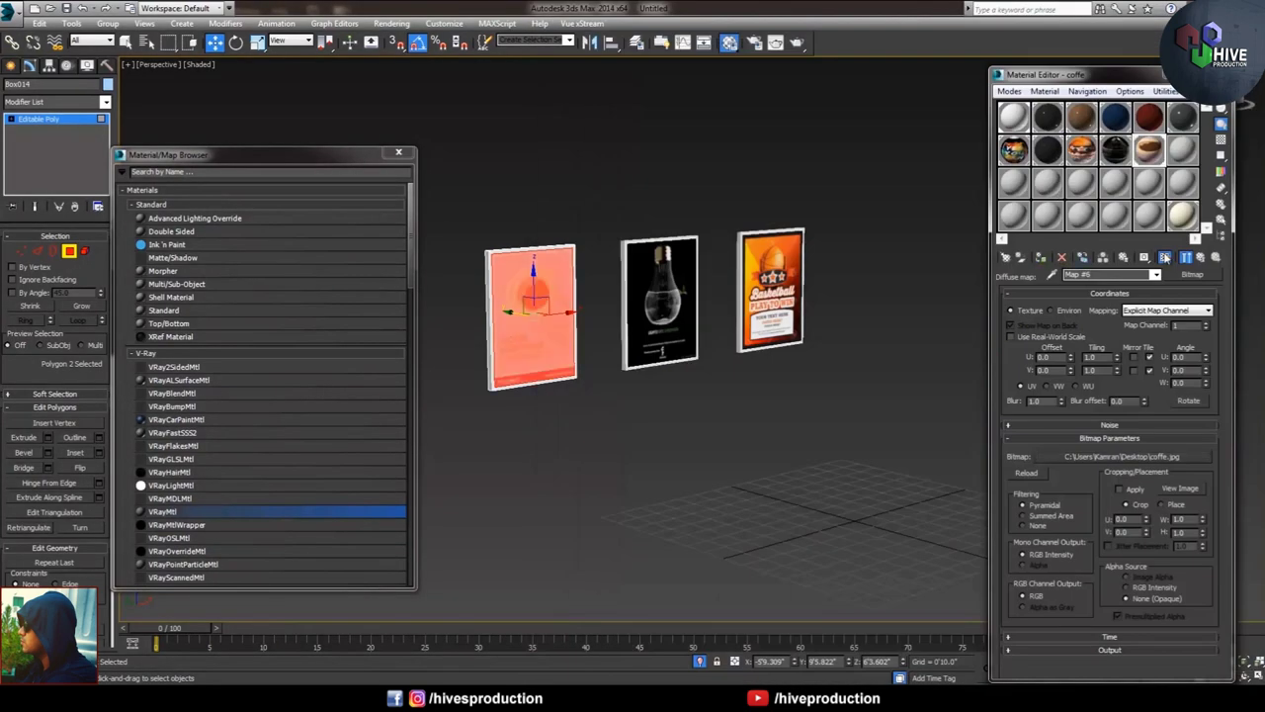
pyautogui.click(399, 151)
# Add a UVW Map modifier to the coffee panel and enlarge its planar mapping to about 5'1.736" long and 3'8.664" wide.
pyautogui.click(106, 102)
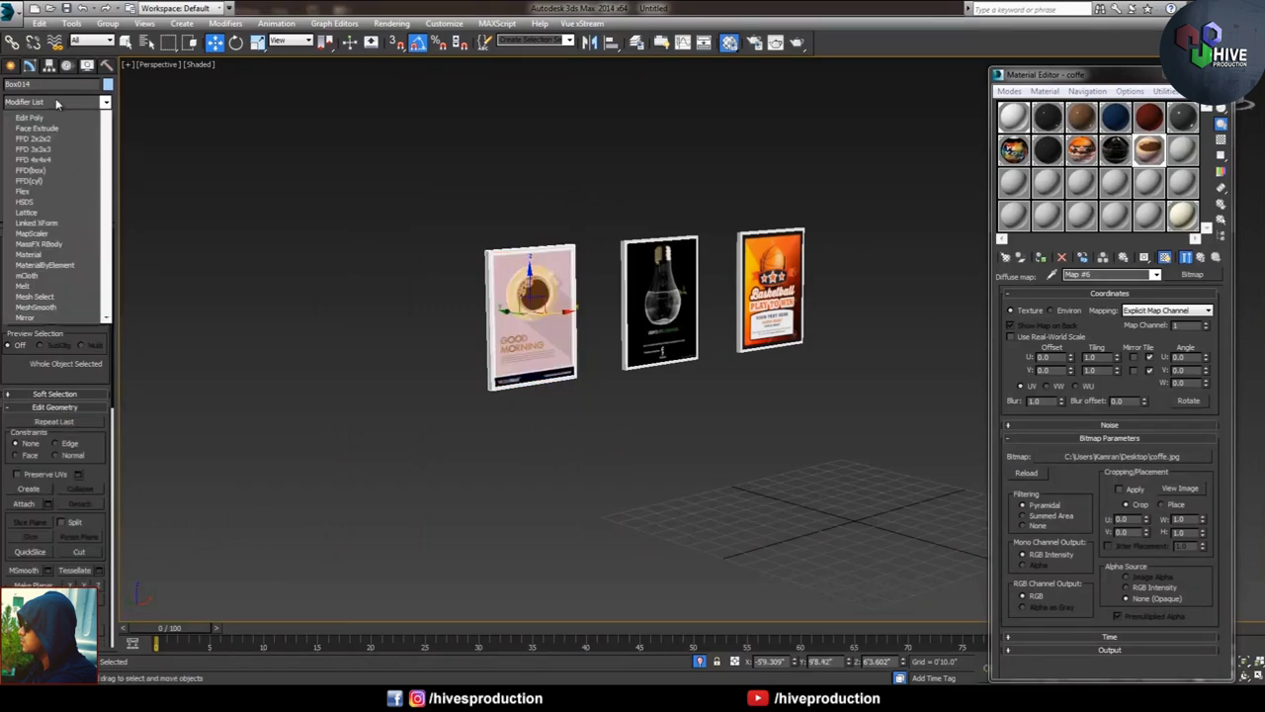
pyautogui.press('u')
pyautogui.click(42, 546)
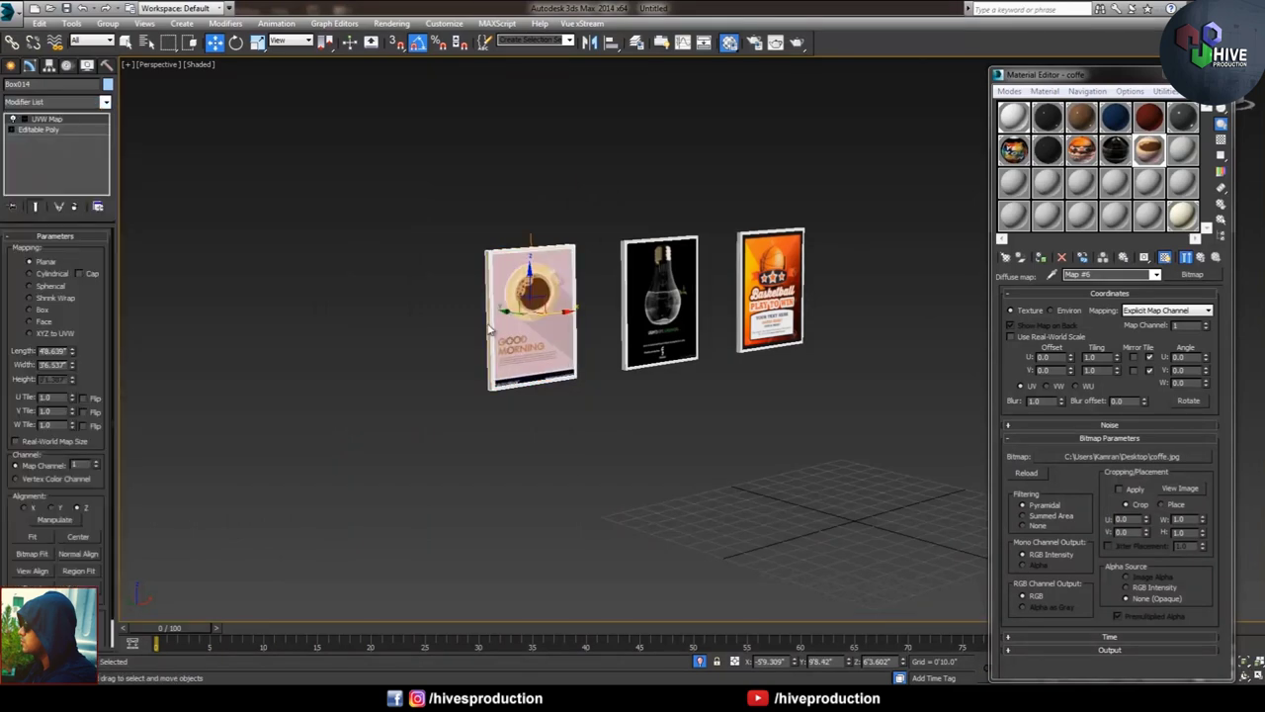
pyautogui.scroll(6, 318, 372)
pyautogui.moveTo(72, 368); pyautogui.dragTo(71, 342)
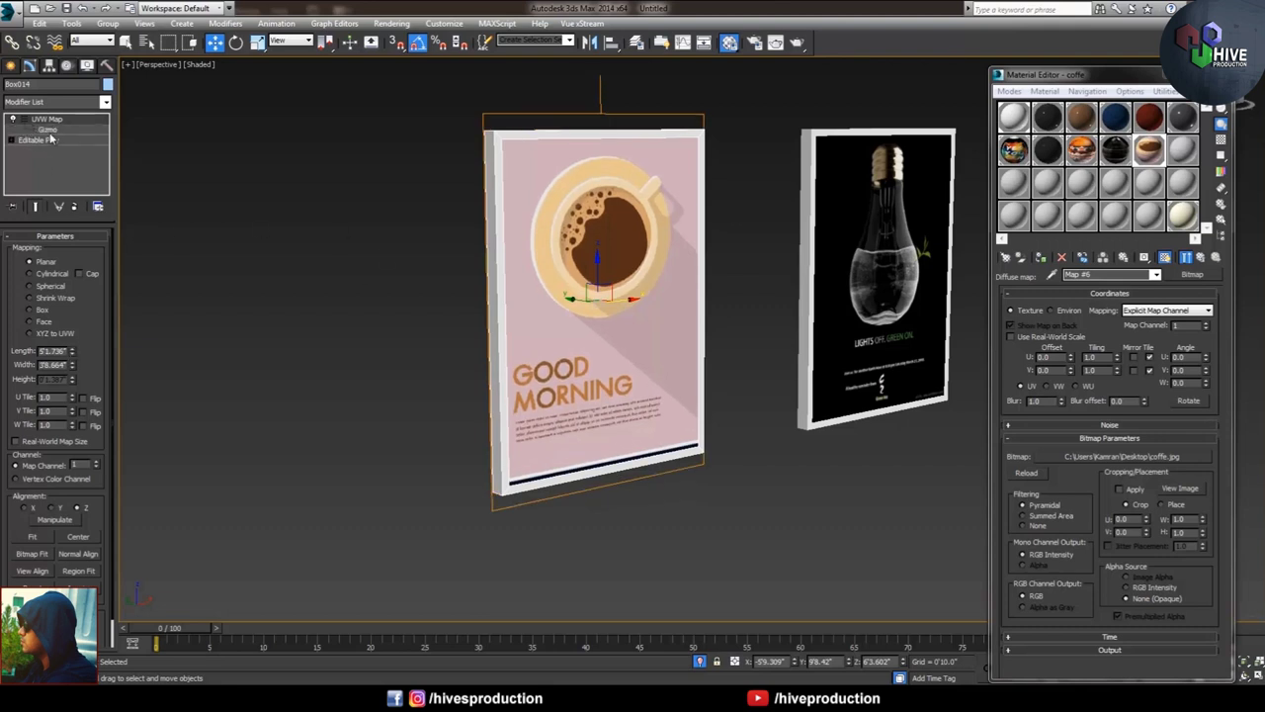
# Shift the coffee panel's UVW Map gizmo down about 1.97" so the poster's dark footer strip moves off the panel face.
pyautogui.click(48, 129)
pyautogui.moveTo(597, 273); pyautogui.dragTo(602, 282)
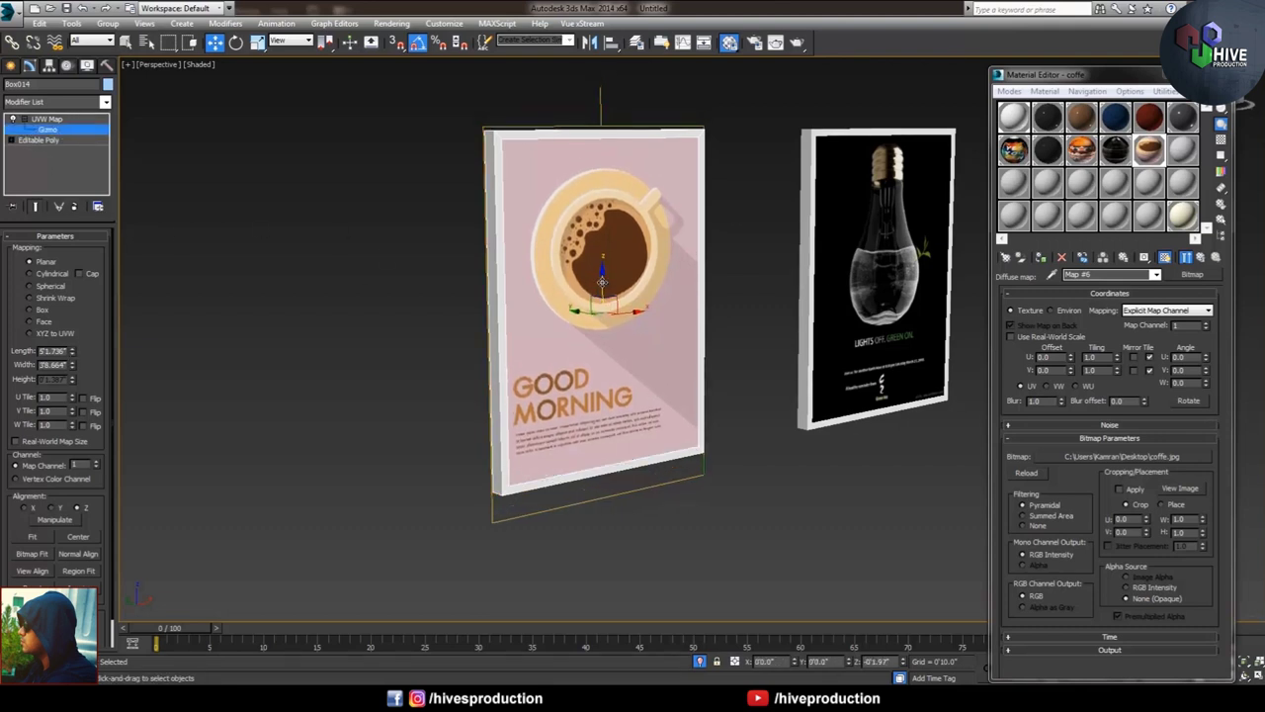
pyautogui.click(48, 120)
# Add a UVW Map modifier to the basketball panel and enlarge its planar mapping to about 4'10.35" long and 3'8.238" wide.
pyautogui.moveTo(811, 319); pyautogui.dragTo(410, 334, button='middle')
pyautogui.click(759, 259)
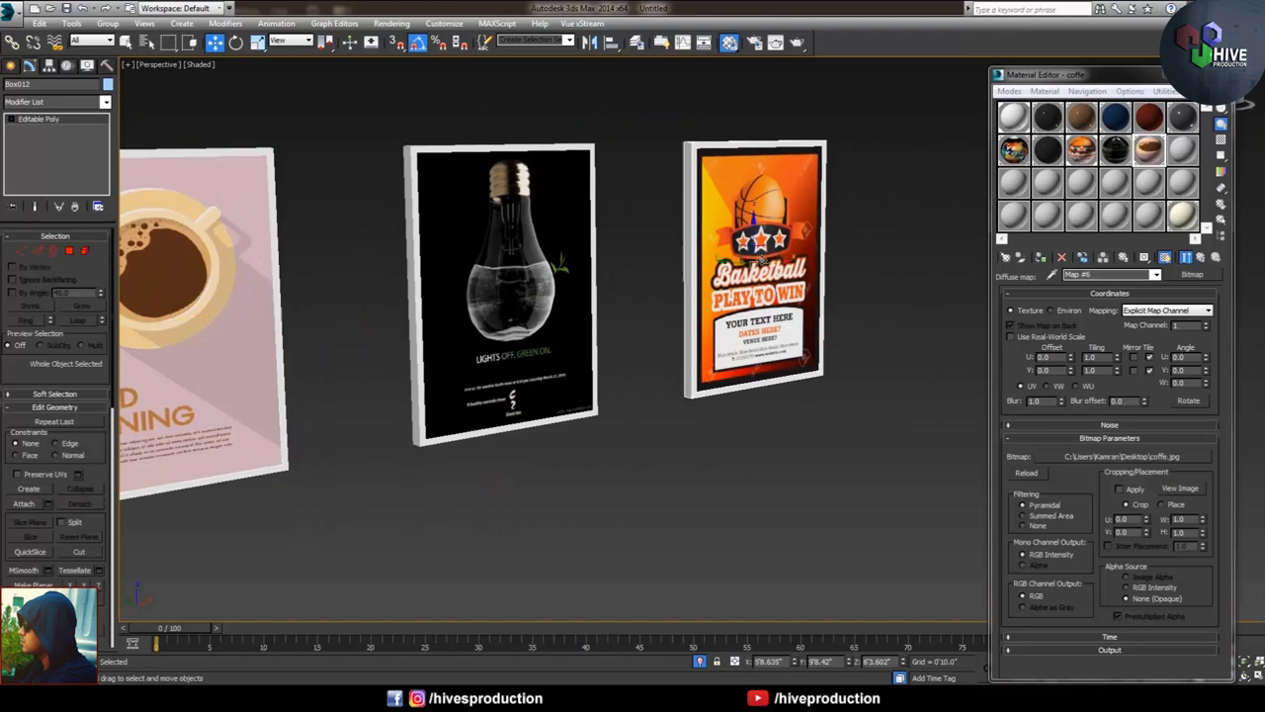
pyautogui.scroll(5, 808, 269)
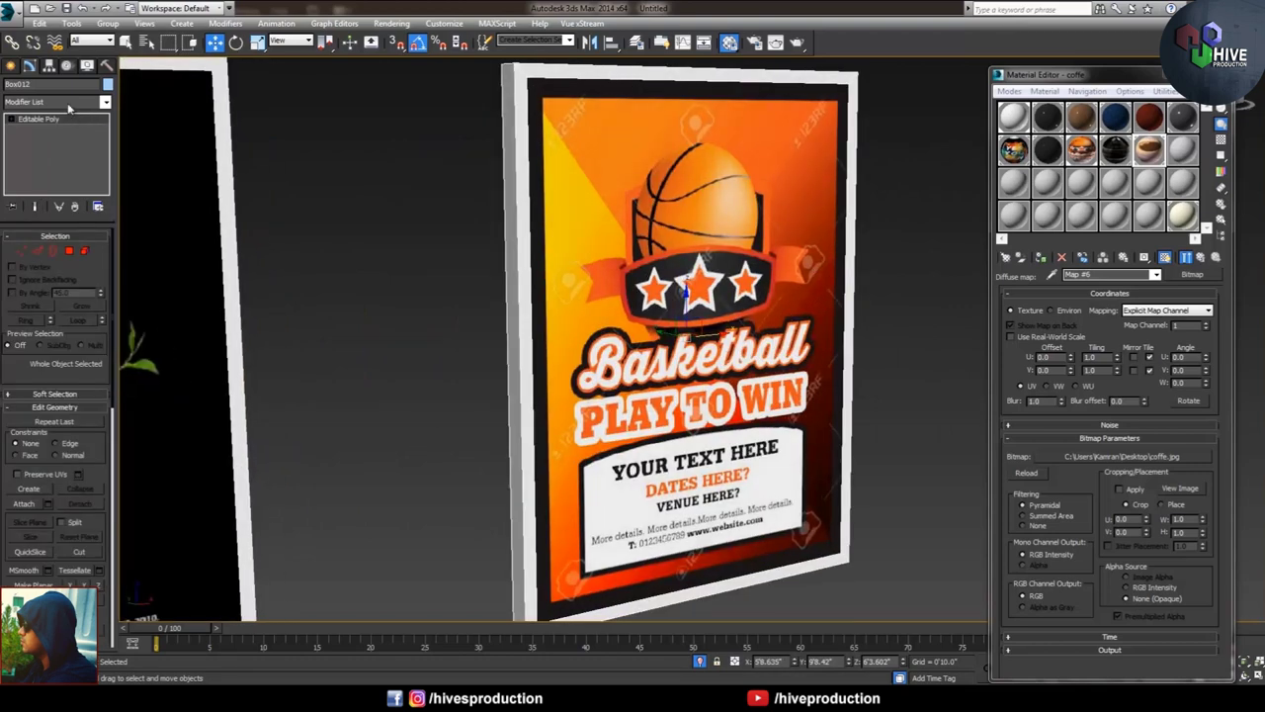
pyautogui.click(57, 102)
pyautogui.press('u')
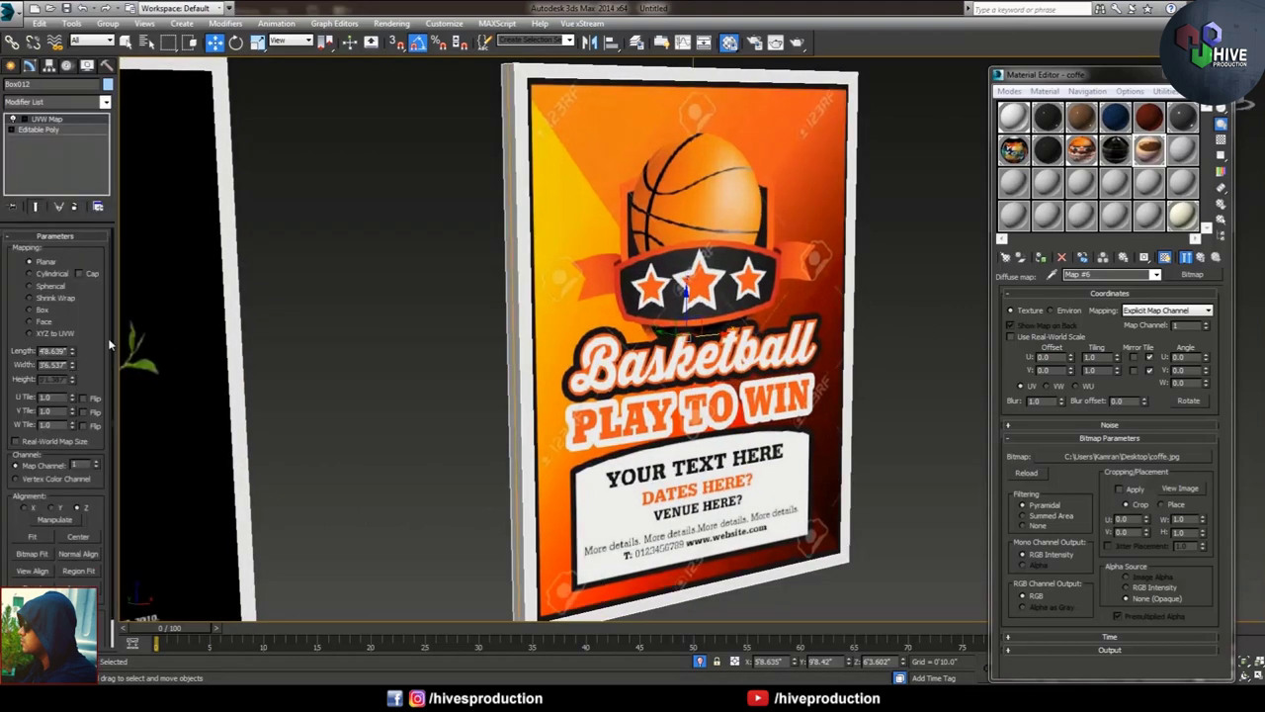
pyautogui.moveTo(73, 366); pyautogui.dragTo(73, 348)
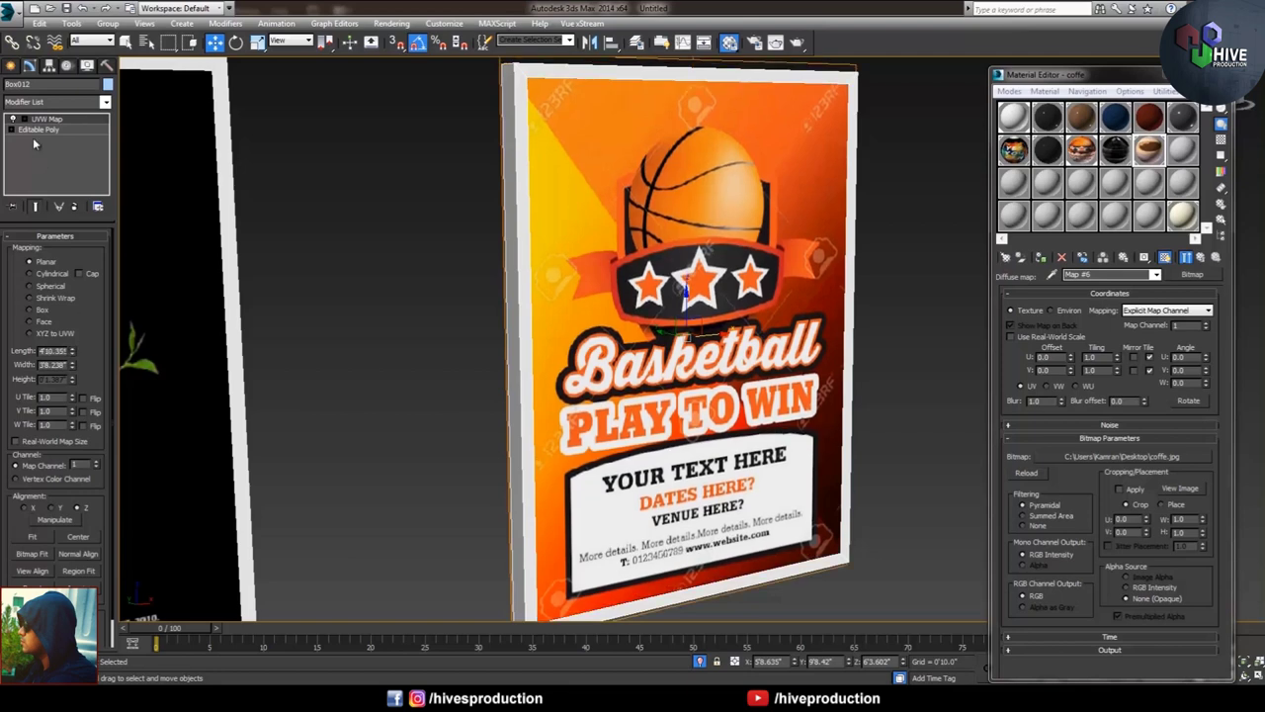
# Finish the poster mapping, unhide all the booth's objects and return to the four-viewport layout showing the whole booth.
pyautogui.click(506, 287)
pyautogui.scroll(-10, 509, 290)
pyautogui.press('m')
pyautogui.rightClick(798, 329)
pyautogui.click(829, 269)
pyautogui.scroll(-8, 761, 296)
pyautogui.keyDown('alt'); pyautogui.moveTo(712, 341); pyautogui.dragTo(766, 397, button='middle'); pyautogui.keyUp('alt')
pyautogui.scroll(-3, 766, 396)
pyautogui.hotkey('alt', 'w')
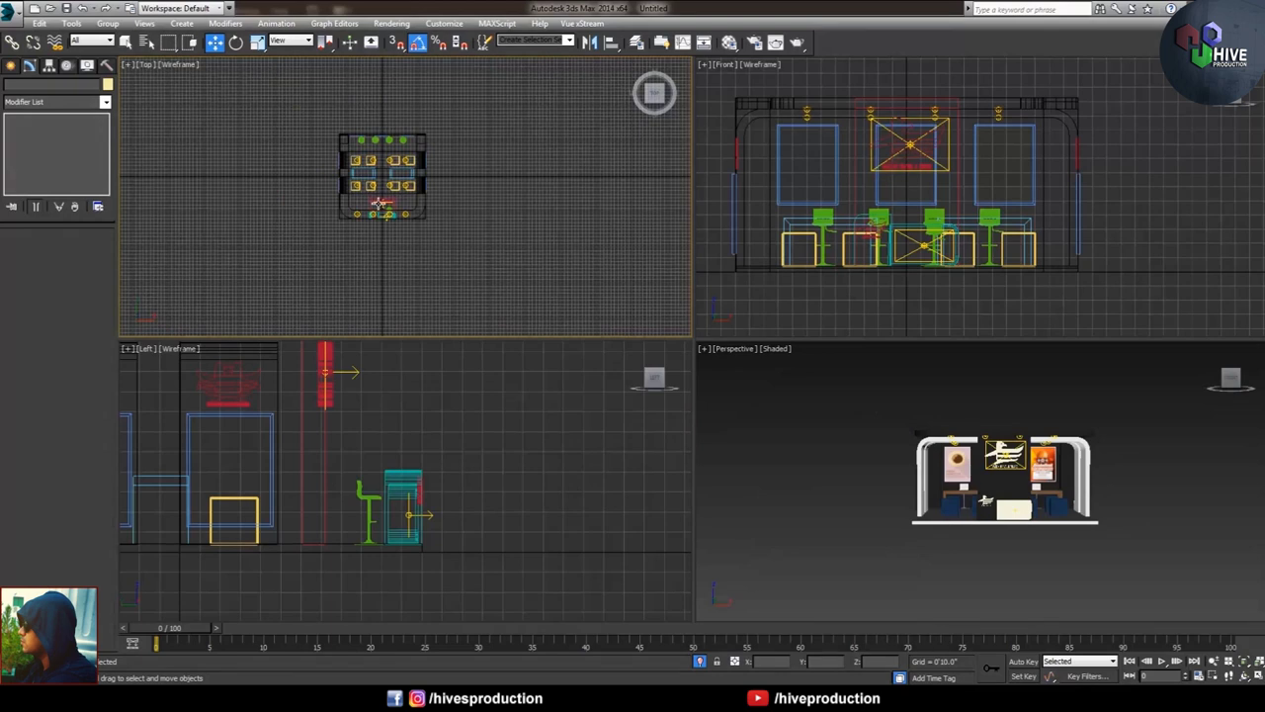
# Create a cylinder enclosing the booth, about 34'7" in radius and 42'1" high, with one height segment.
pyautogui.click(11, 68)
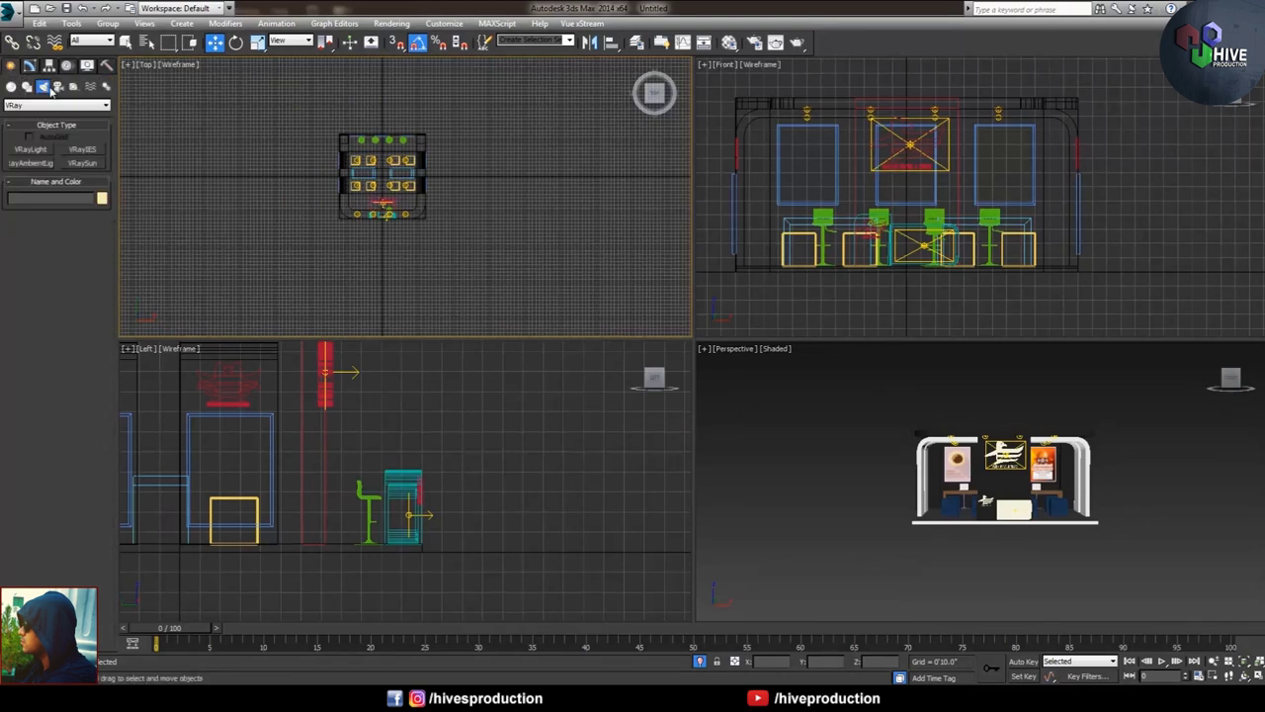
pyautogui.click(11, 87)
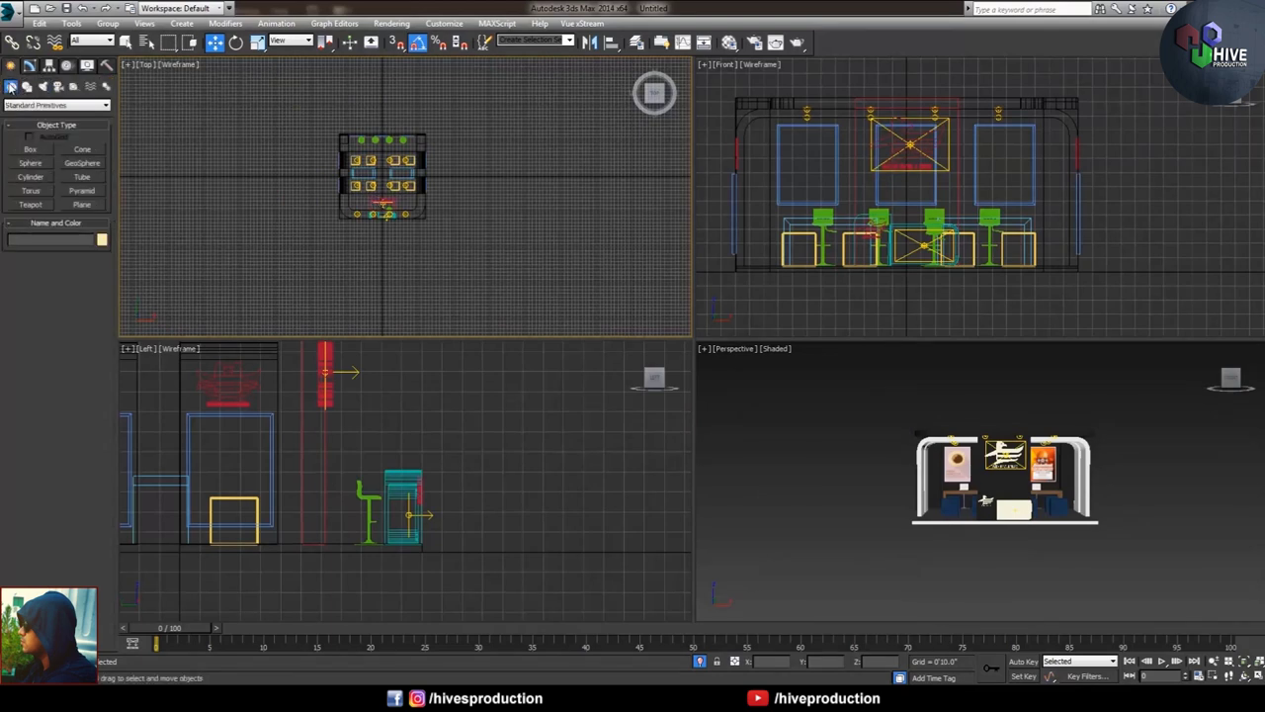
pyautogui.click(30, 177)
pyautogui.moveTo(381, 187); pyautogui.dragTo(500, 252)
pyautogui.click(482, 50)
pyautogui.scroll(-10, 863, 453)
pyautogui.keyDown('alt'); pyautogui.moveTo(915, 420); pyautogui.dragTo(960, 461, button='middle'); pyautogui.keyUp('alt')
pyautogui.hotkey('alt', 'w')
pyautogui.moveTo(631, 308); pyautogui.dragTo(650, 352, button='middle')
pyautogui.scroll(3, 650, 352)
pyautogui.rightClick(103, 354)
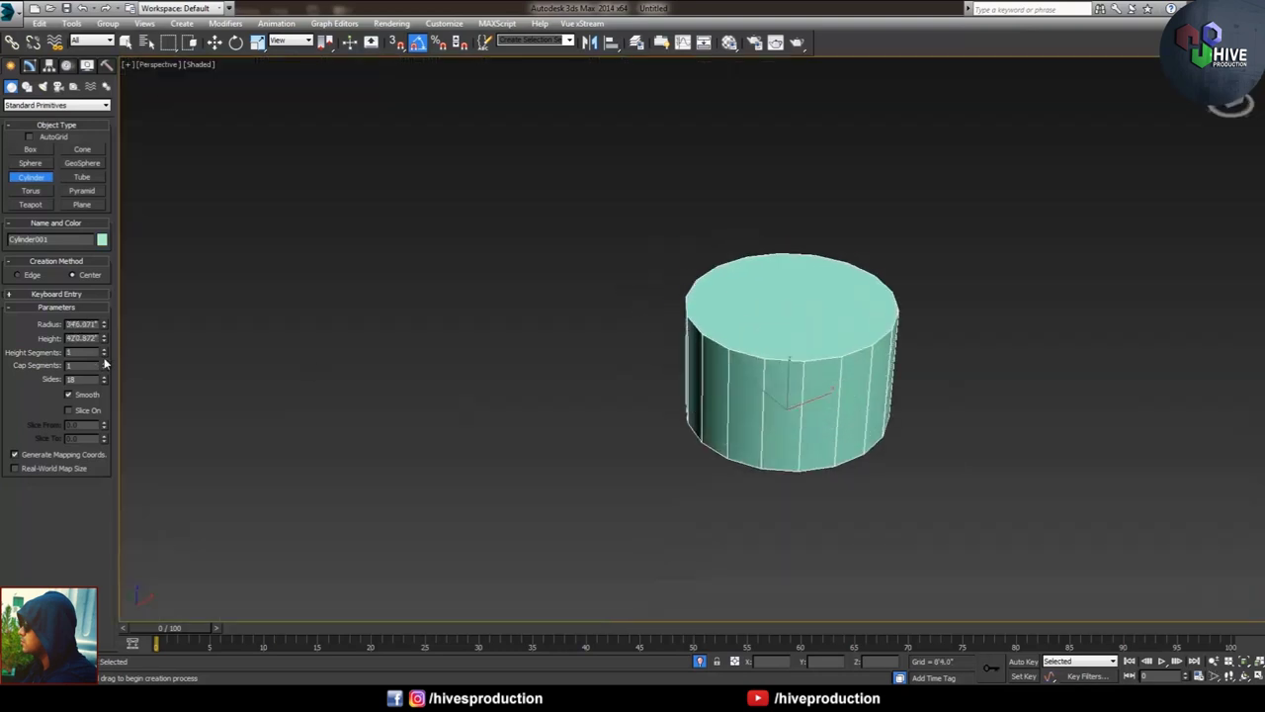
# Convert the enclosing cylinder to an Editable Poly and delete its top cap polygon.
pyautogui.press('w')
pyautogui.rightClick(789, 372)
pyautogui.moveTo(841, 495)
pyautogui.click(974, 505)
pyautogui.click(69, 250)
pyautogui.click(740, 346)
pyautogui.press('Delete')
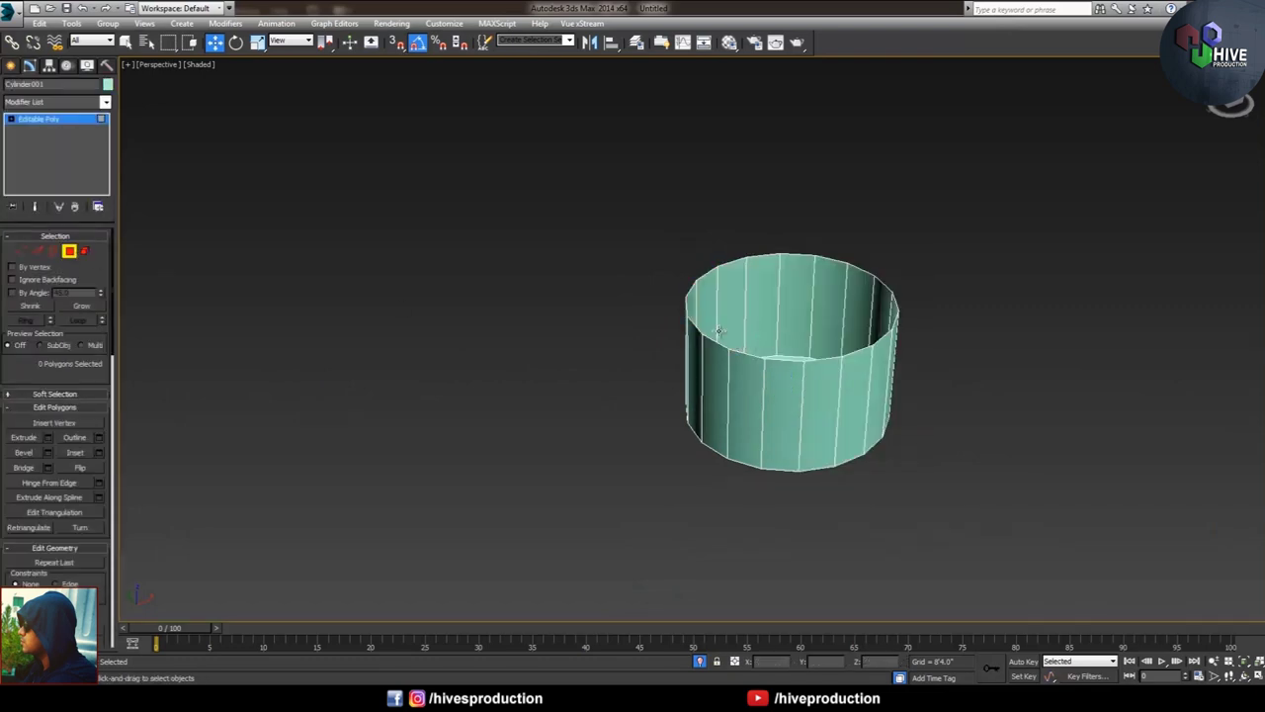
# Raise the cylinder's top ring of vertices by about 7' to make the surrounding wall taller.
pyautogui.keyDown('alt'); pyautogui.moveTo(719, 331); pyautogui.dragTo(839, 359, button='middle'); pyautogui.keyUp('alt')
pyautogui.press('1')
pyautogui.moveTo(801, 265); pyautogui.dragTo(786, 238)
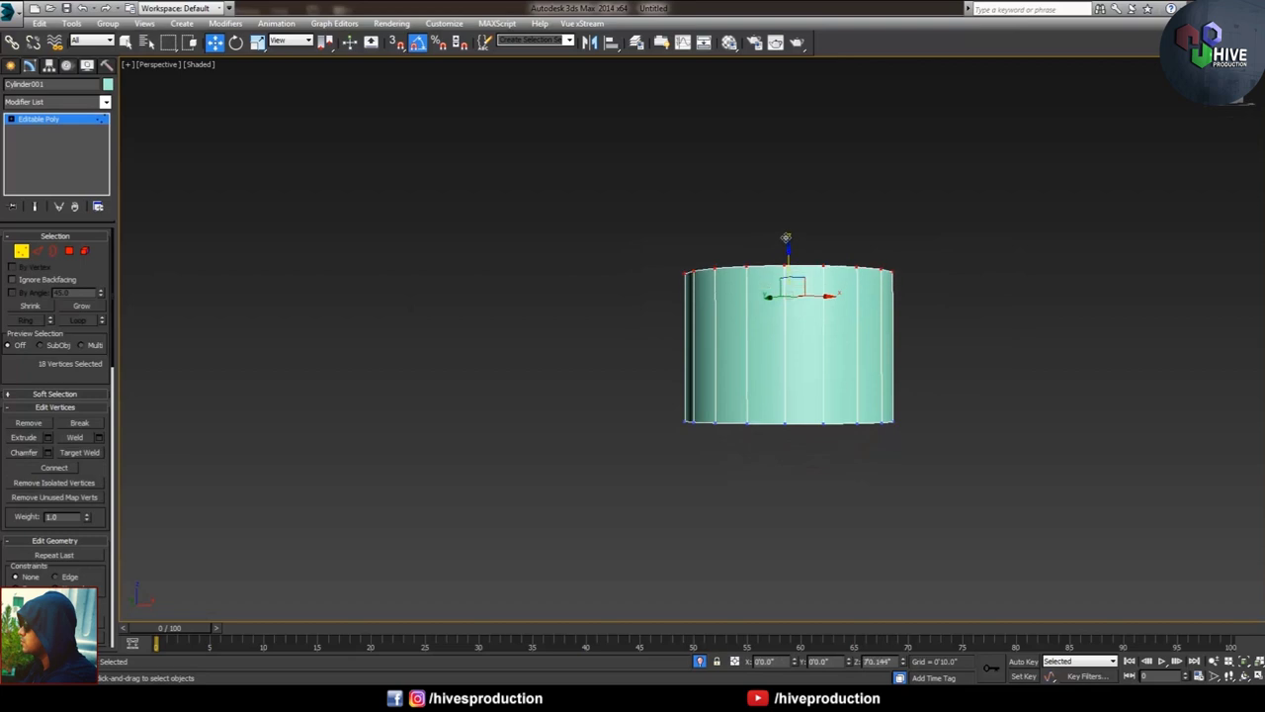
pyautogui.click(20, 254)
# Place a target camera centred in front of the booth, about 20'5" from its target, look through it and raise it.
pyautogui.click(11, 67)
pyautogui.click(59, 87)
pyautogui.hotkey('alt', 'w')
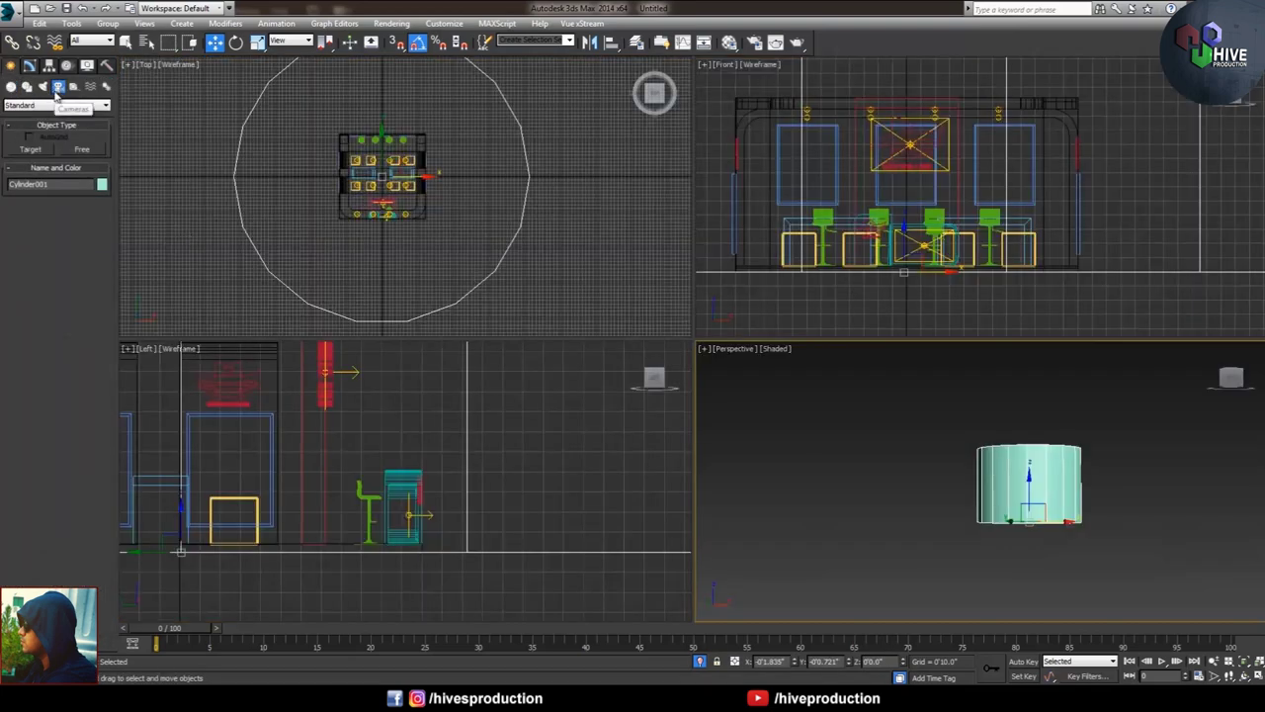
pyautogui.moveTo(336, 248); pyautogui.dragTo(374, 230, button='middle')
pyautogui.click(33, 150)
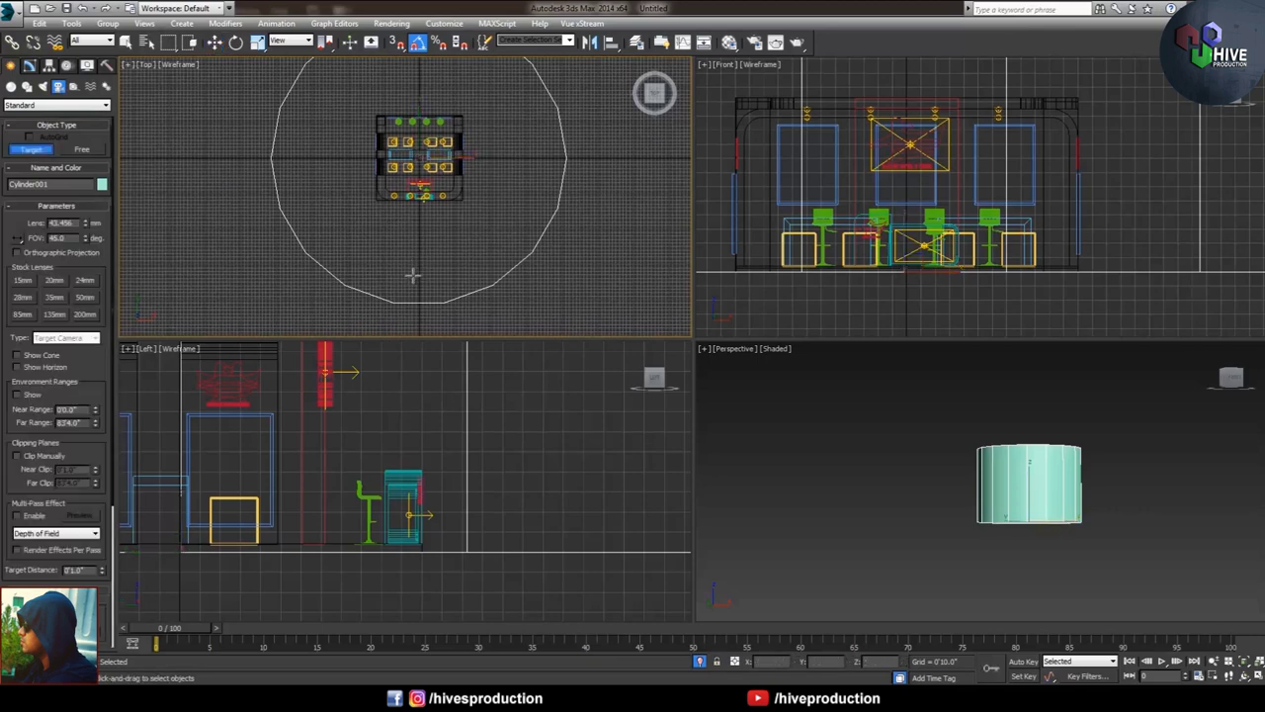
pyautogui.moveTo(418, 282); pyautogui.dragTo(419, 196)
pyautogui.middleClick(1008, 454)
pyautogui.press('c')
pyautogui.moveTo(1017, 443); pyautogui.dragTo(1013, 591, button='middle')
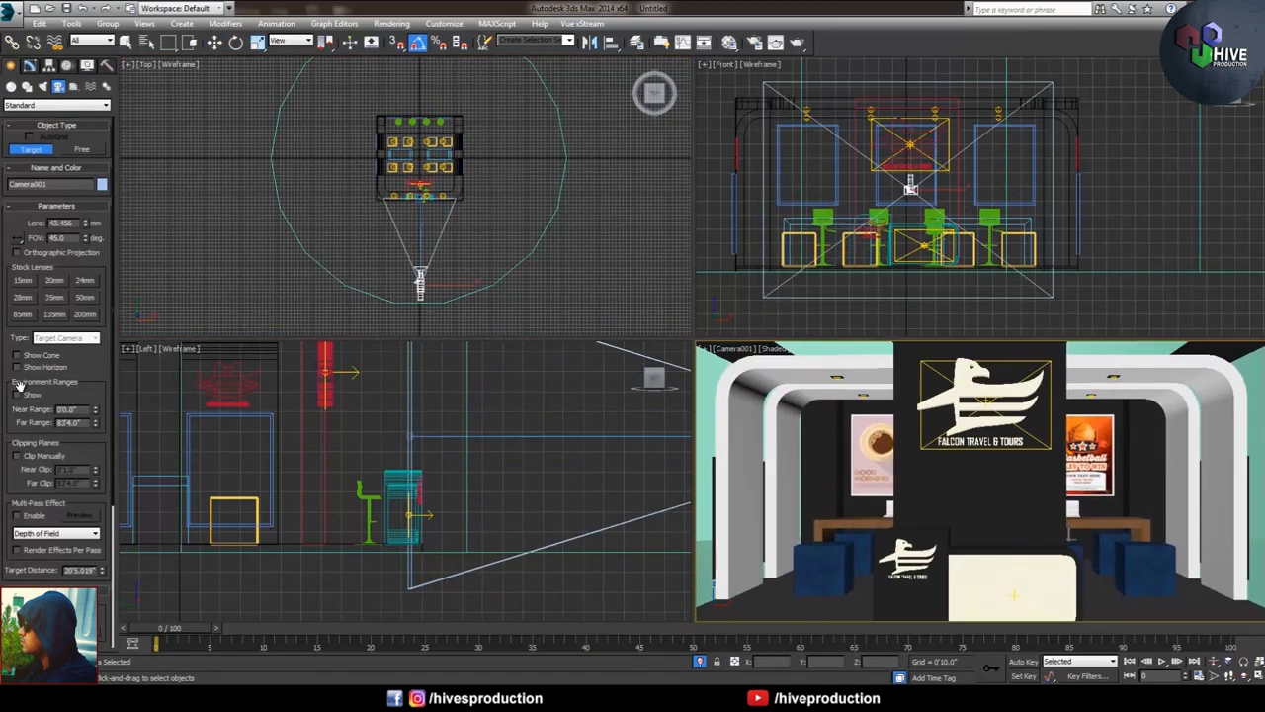
# Give the camera the 28mm stock lens and dolly it until the whole booth fills the frame.
pyautogui.click(22, 297)
pyautogui.rightClick(1055, 519)
pyautogui.scroll(3, 1031, 502)
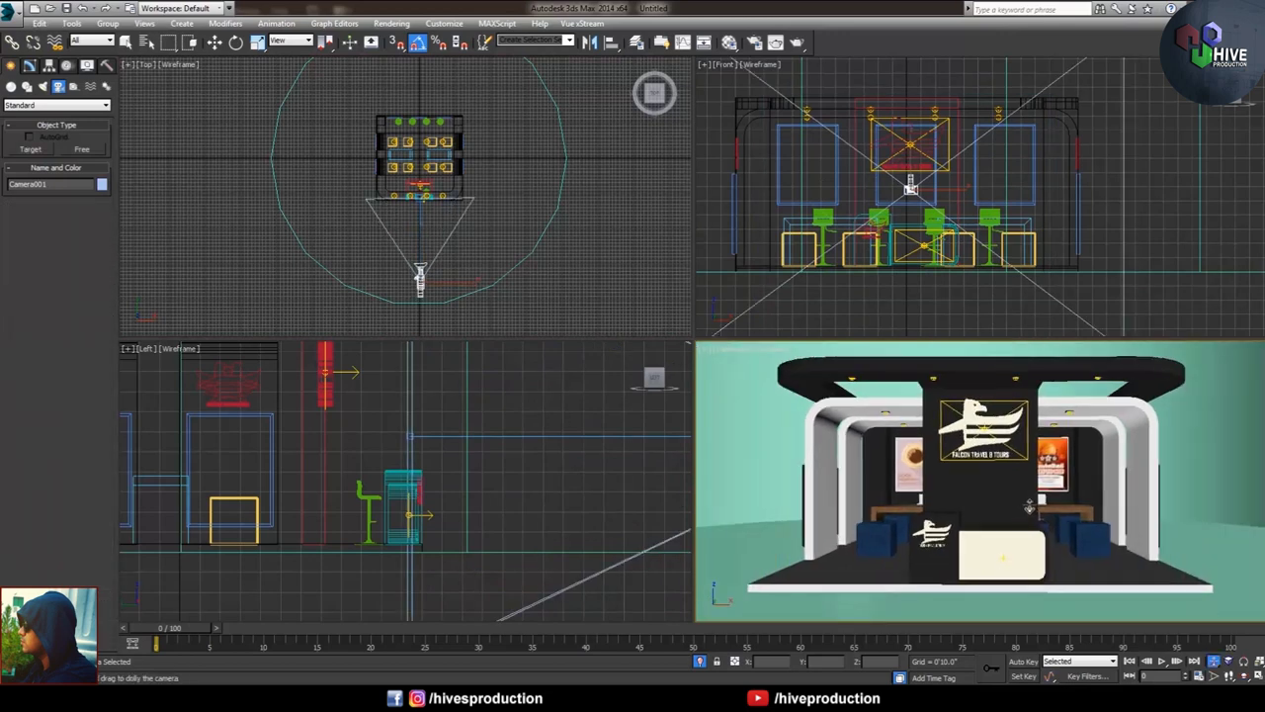
pyautogui.moveTo(1030, 500); pyautogui.dragTo(1028, 506, button='middle')
pyautogui.moveTo(1028, 507); pyautogui.dragTo(1027, 506)
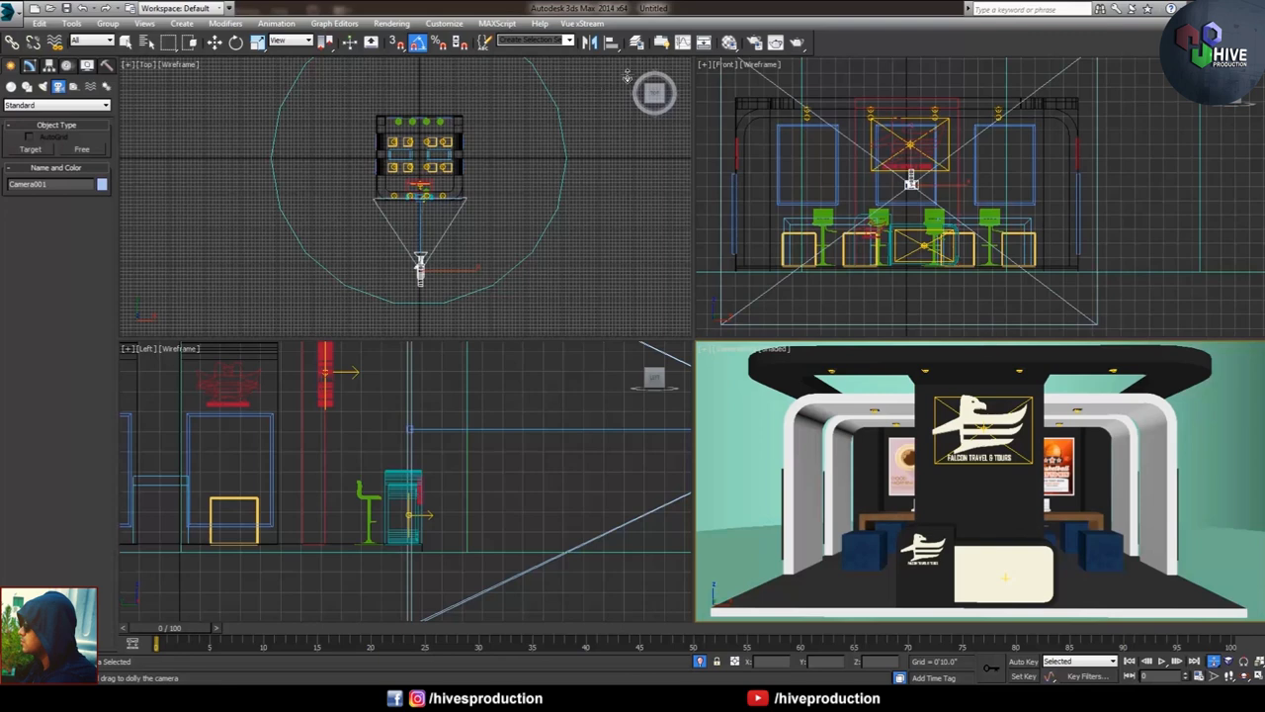
# Set a custom render output size of 1280 by 720.
pyautogui.press('F10')
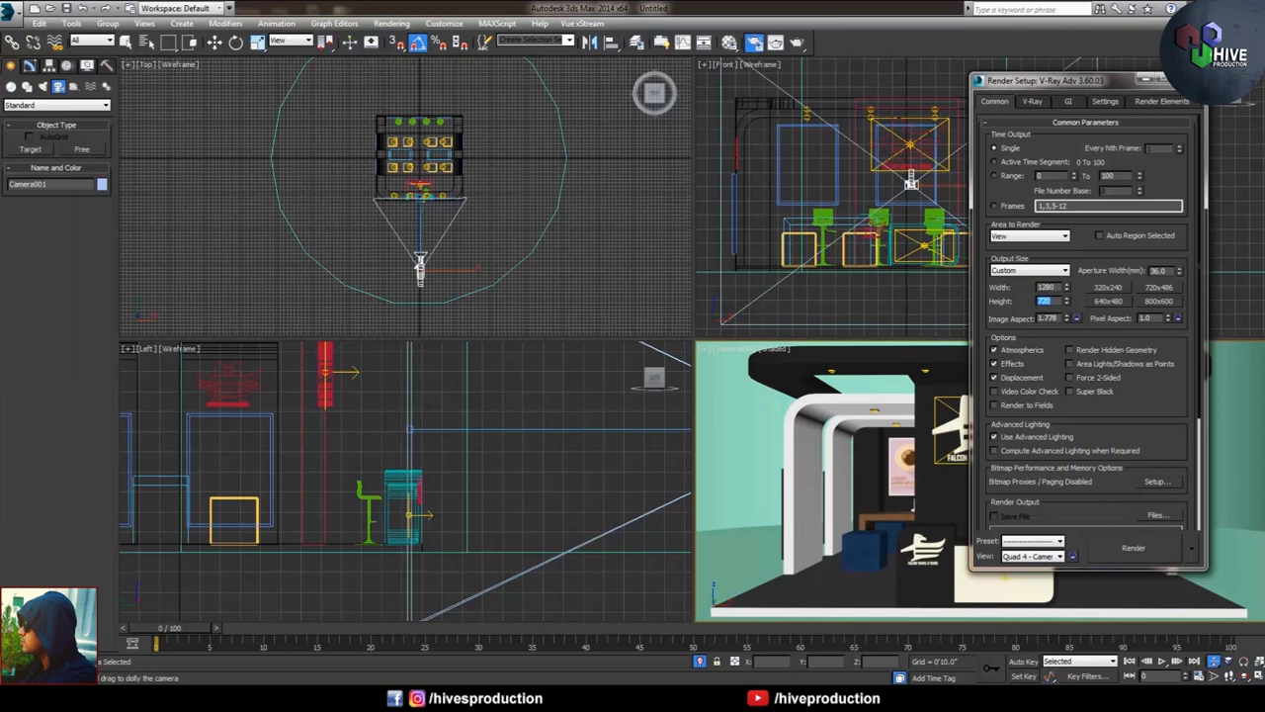
pyautogui.click(1192, 80)
# Turn the empty material slot after the coffee material into a VRayMtl and assign it to the enclosing cylinder.
pyautogui.press('w')
pyautogui.click(718, 447)
pyautogui.press('m')
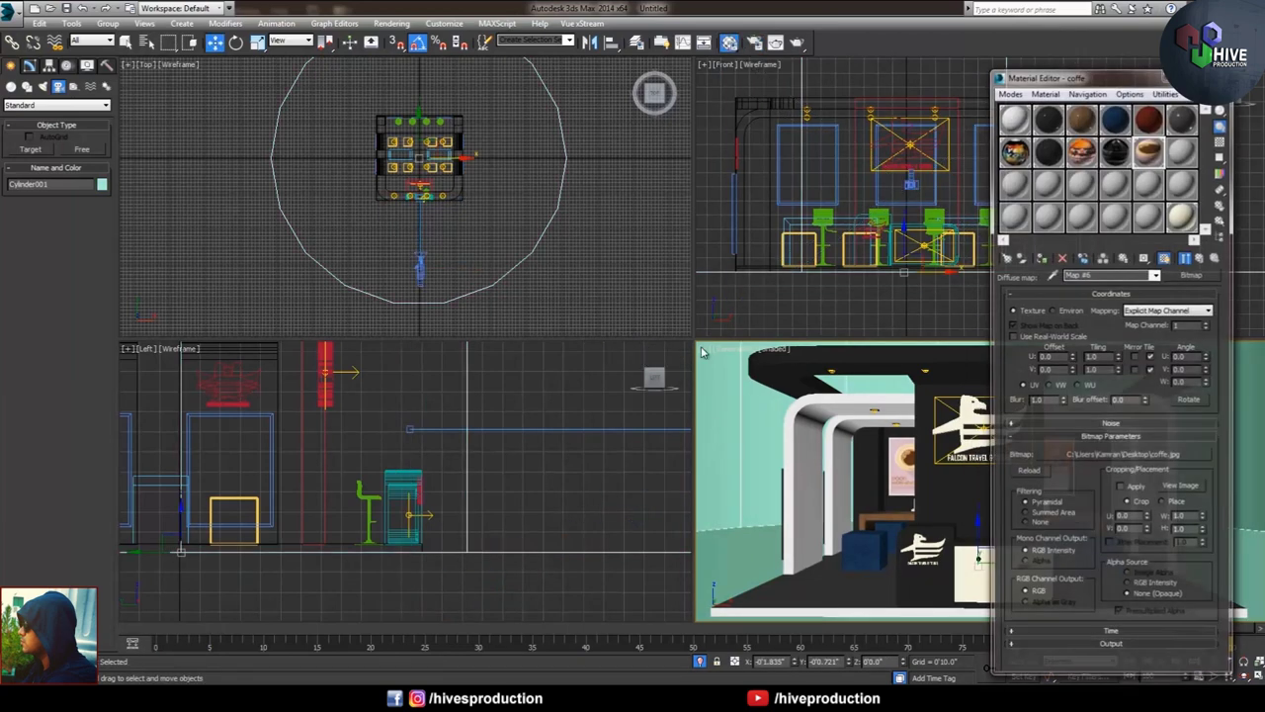
pyautogui.click(1182, 151)
pyautogui.click(1192, 274)
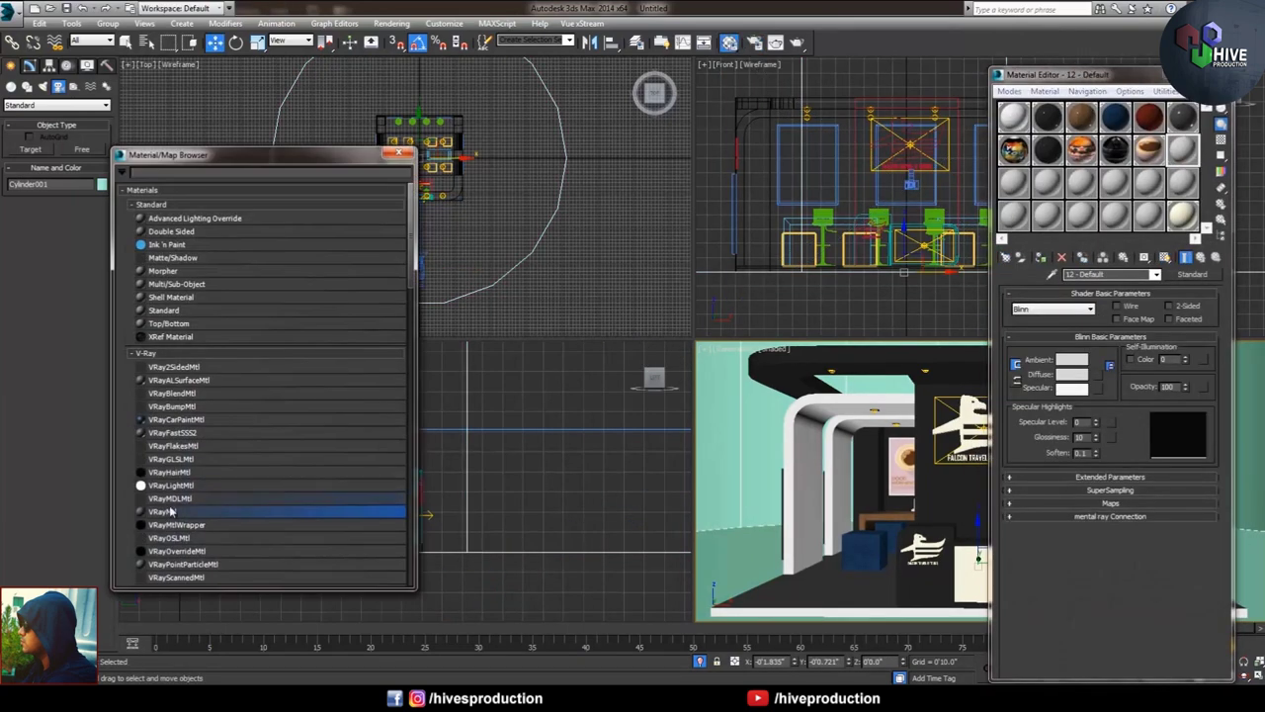
pyautogui.doubleClick(168, 514)
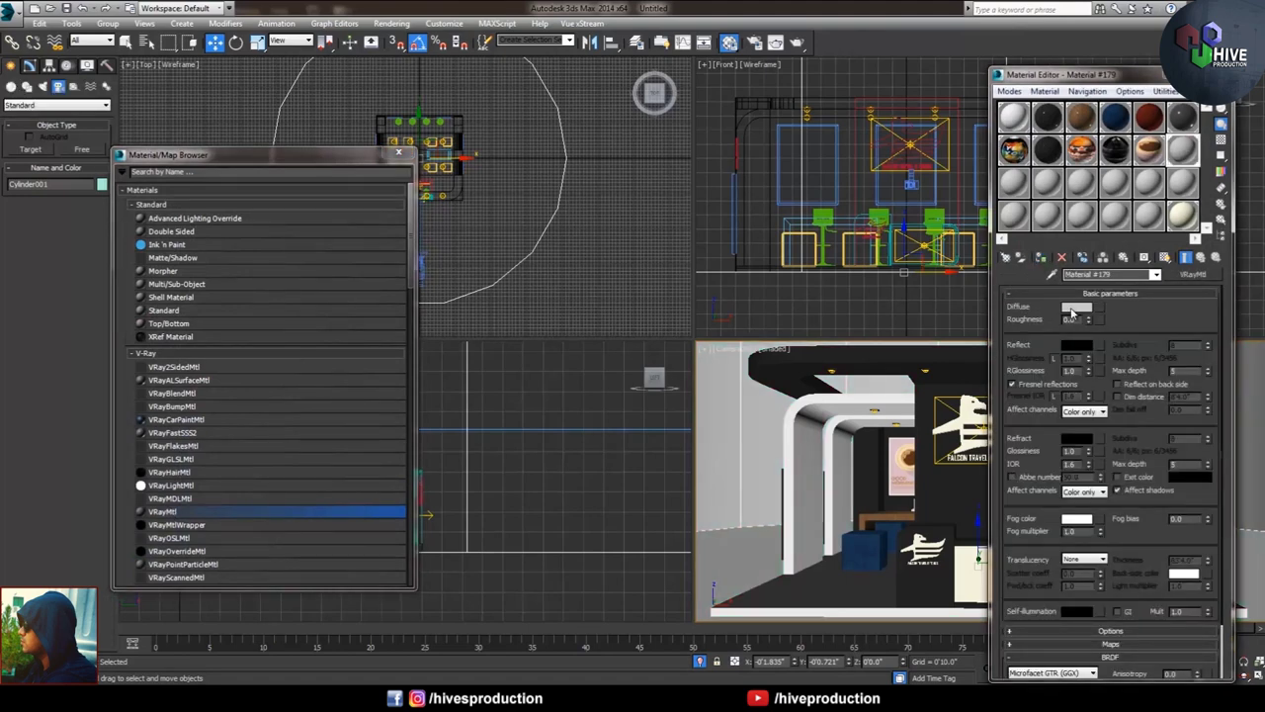
# Change the cylinder material's diffuse colour to a medium grey and close the material windows.
pyautogui.click(1074, 309)
pyautogui.click(479, 197)
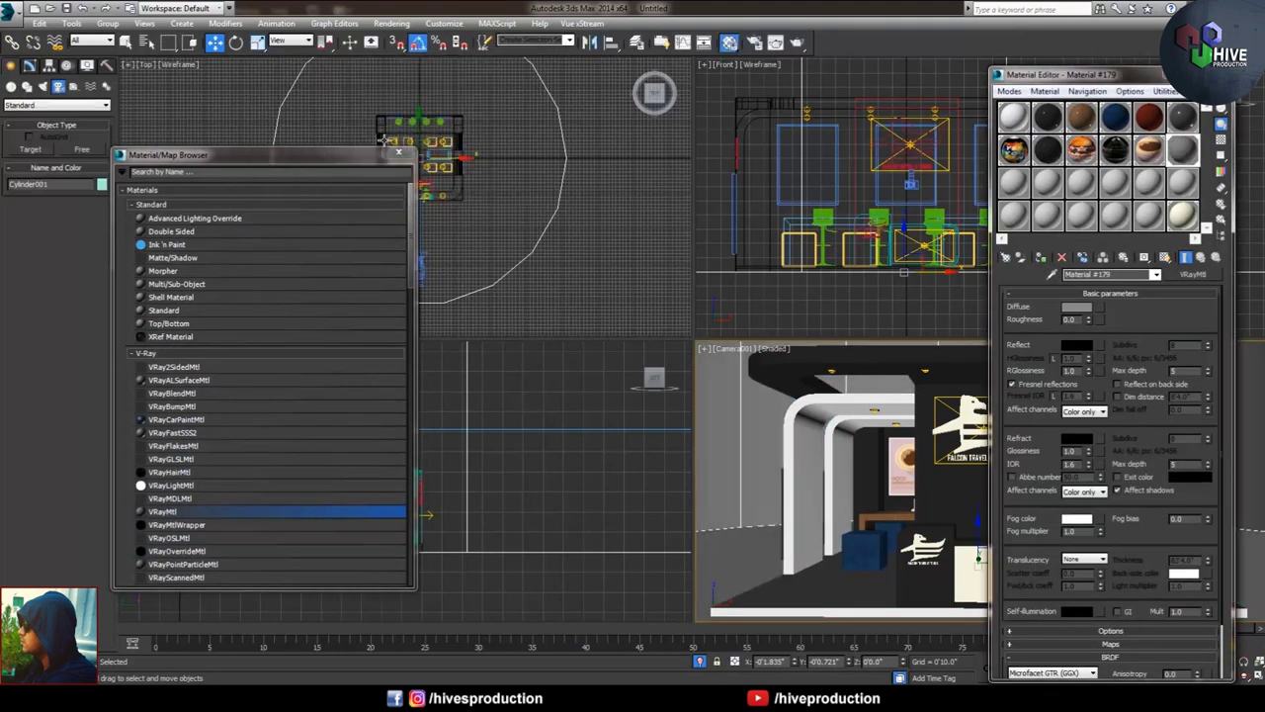
pyautogui.click(398, 153)
pyautogui.click(1222, 75)
# Place a V-Ray plane light high above the booth's front, about 10'2" half-length and 6'6" half-width, tilted 10° toward the booth.
pyautogui.click(43, 87)
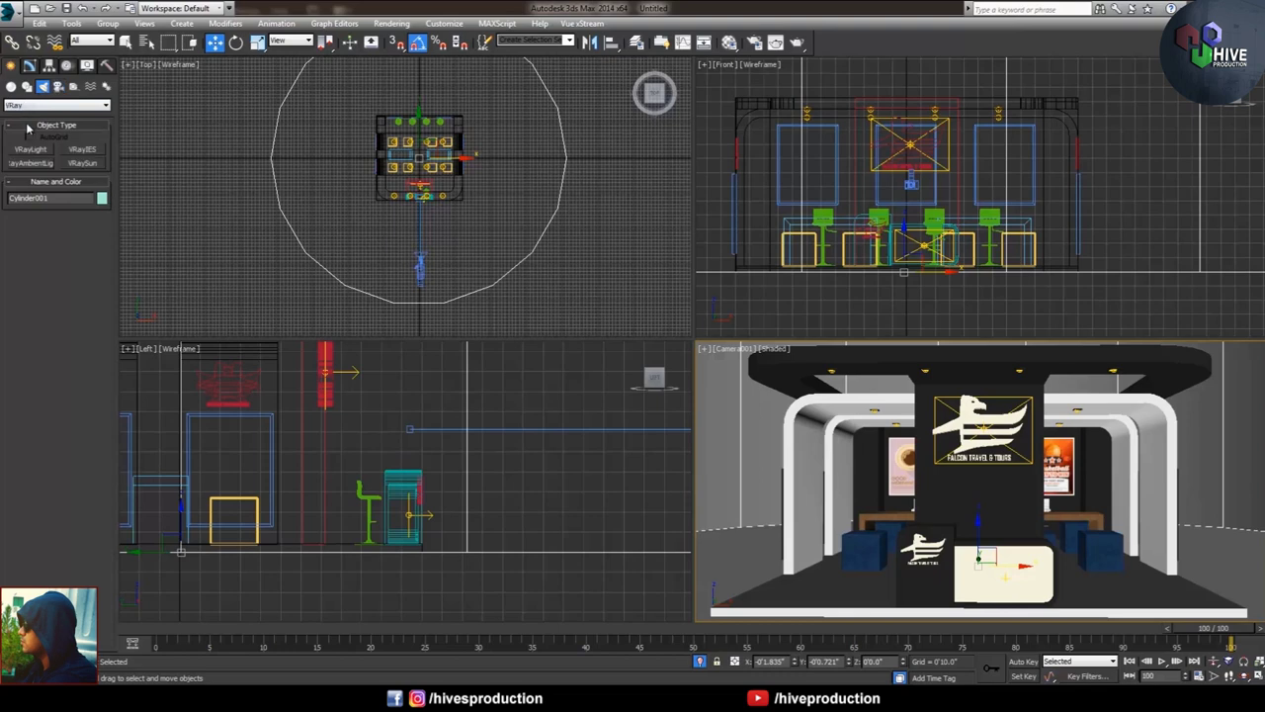
pyautogui.click(36, 152)
pyautogui.moveTo(382, 126); pyautogui.dragTo(468, 183)
pyautogui.moveTo(454, 533); pyautogui.dragTo(451, 536, button='middle')
pyautogui.scroll(-5, 451, 535)
pyautogui.press('w')
pyautogui.moveTo(375, 534); pyautogui.dragTo(375, 385)
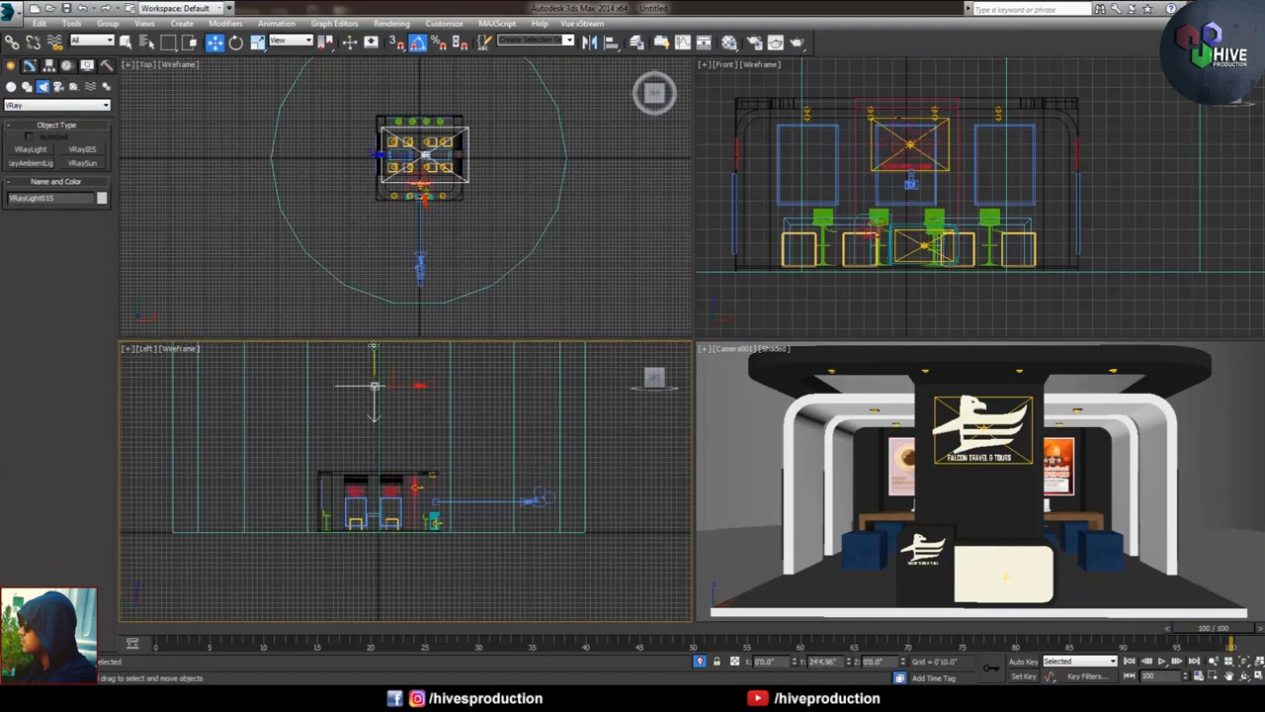
pyautogui.press('e')
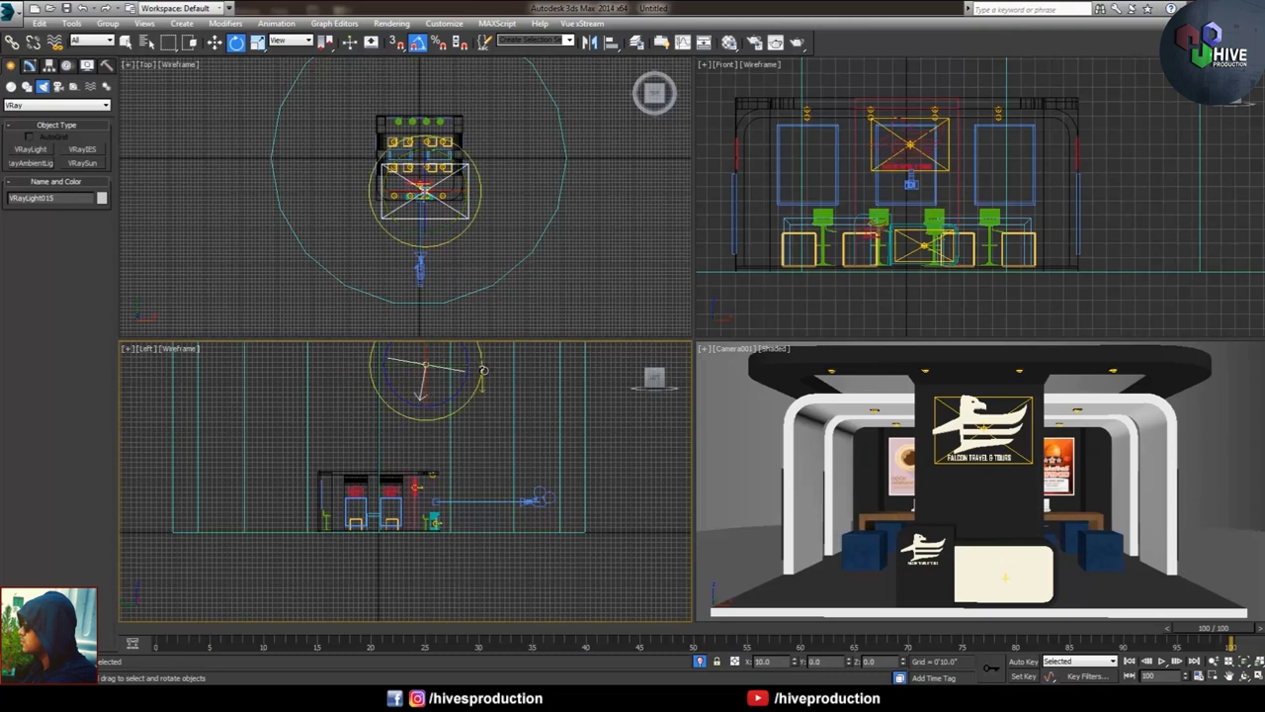
# Stop the overhead plane light from affecting reflections and set its colour to RGB 255, 255, 220.
pyautogui.click(30, 66)
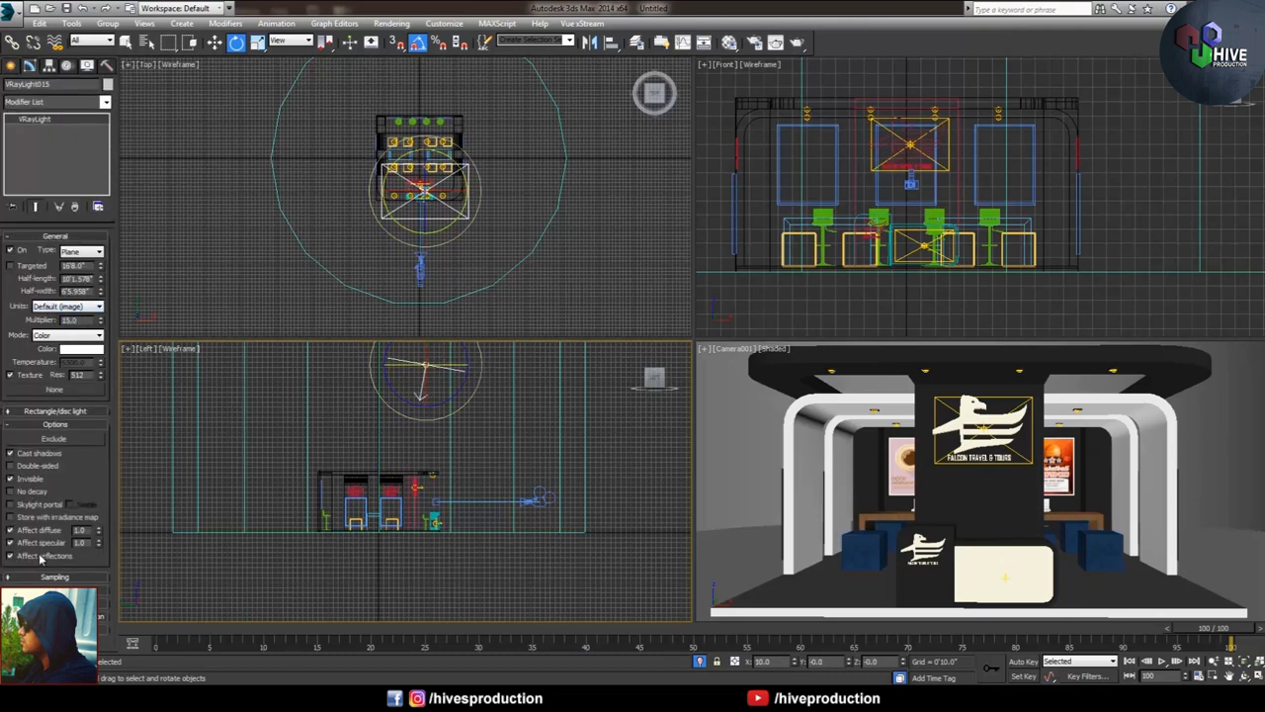
pyautogui.click(79, 350)
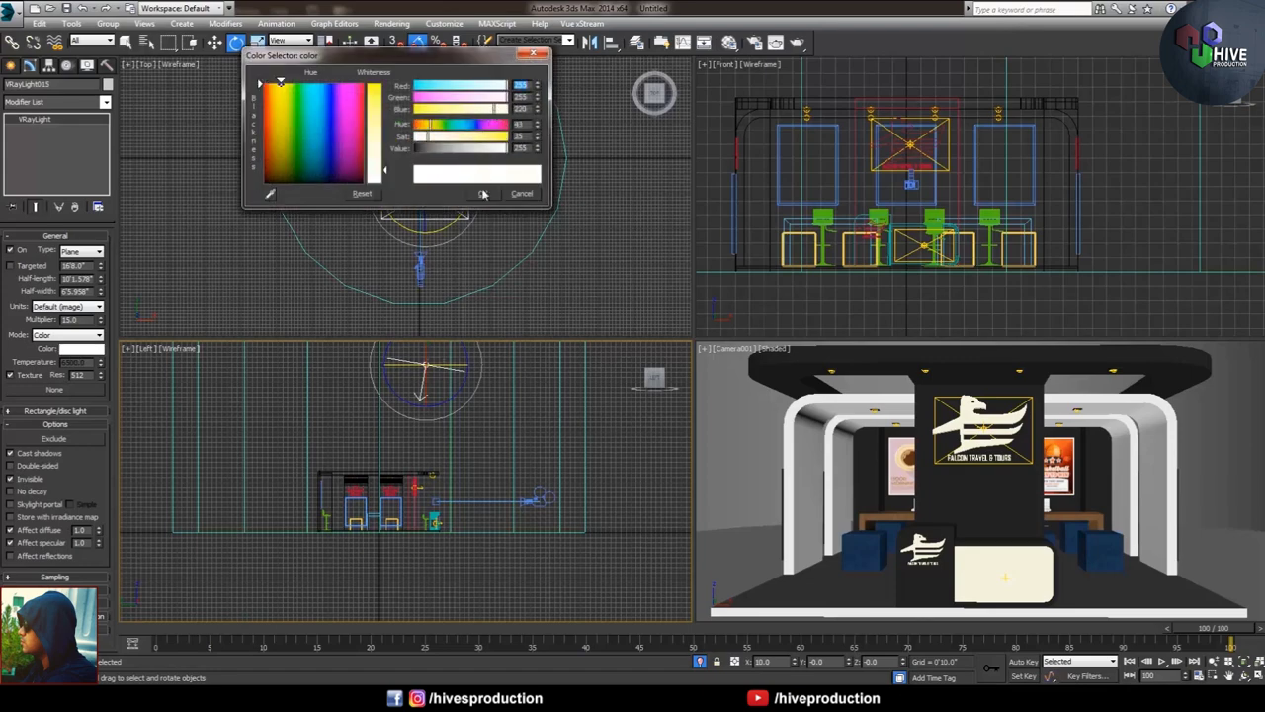